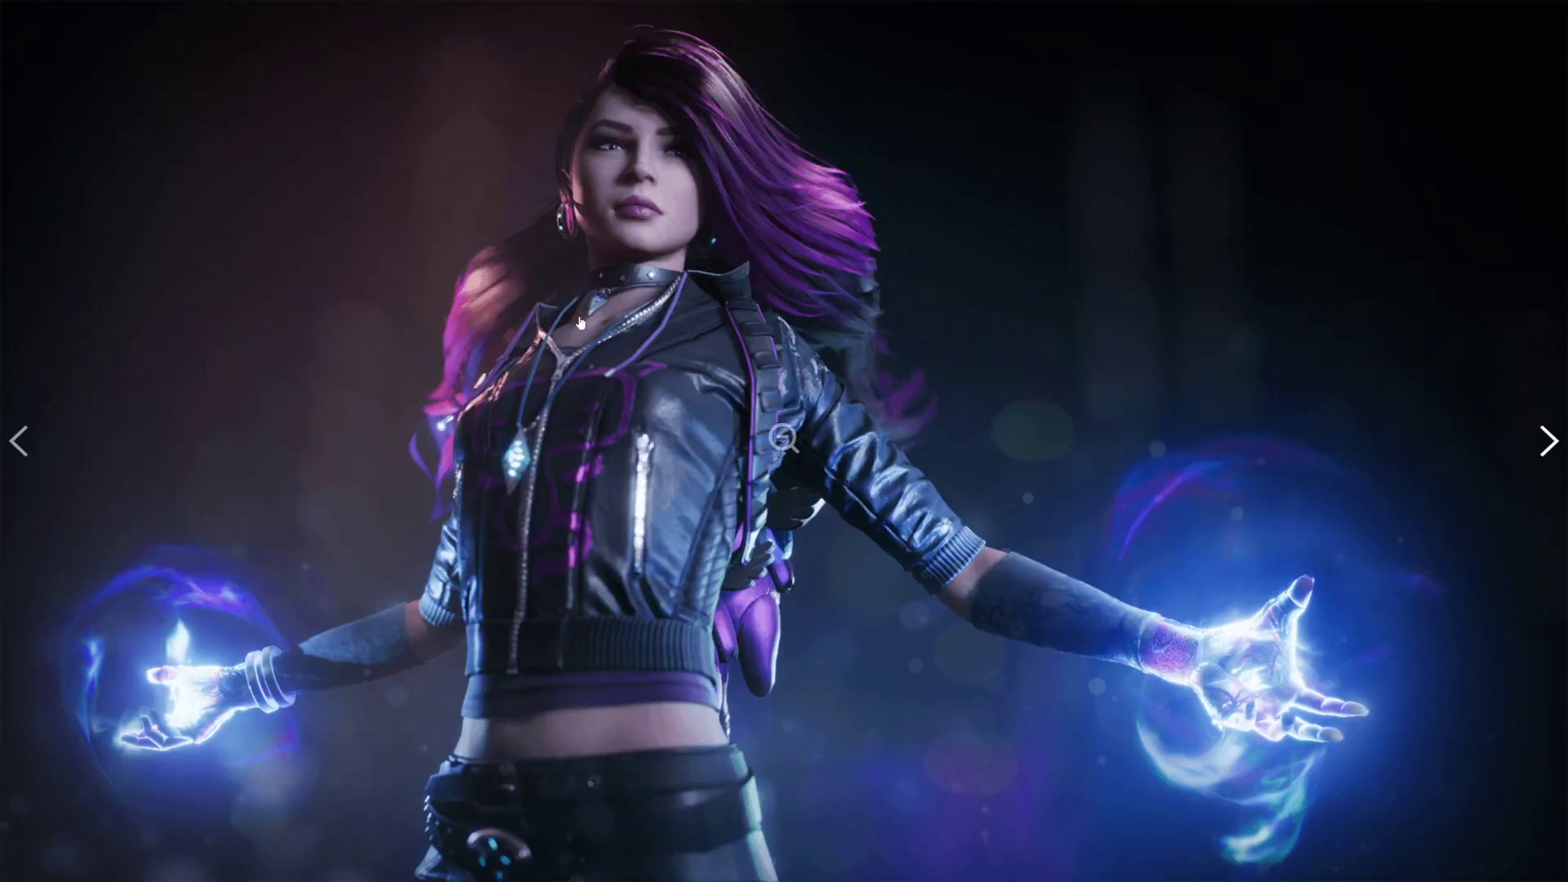
# Close the fullscreen image and compare the MCO Mocap Basics and Paragon: Phase product pages.
pyautogui.click(548, 371)
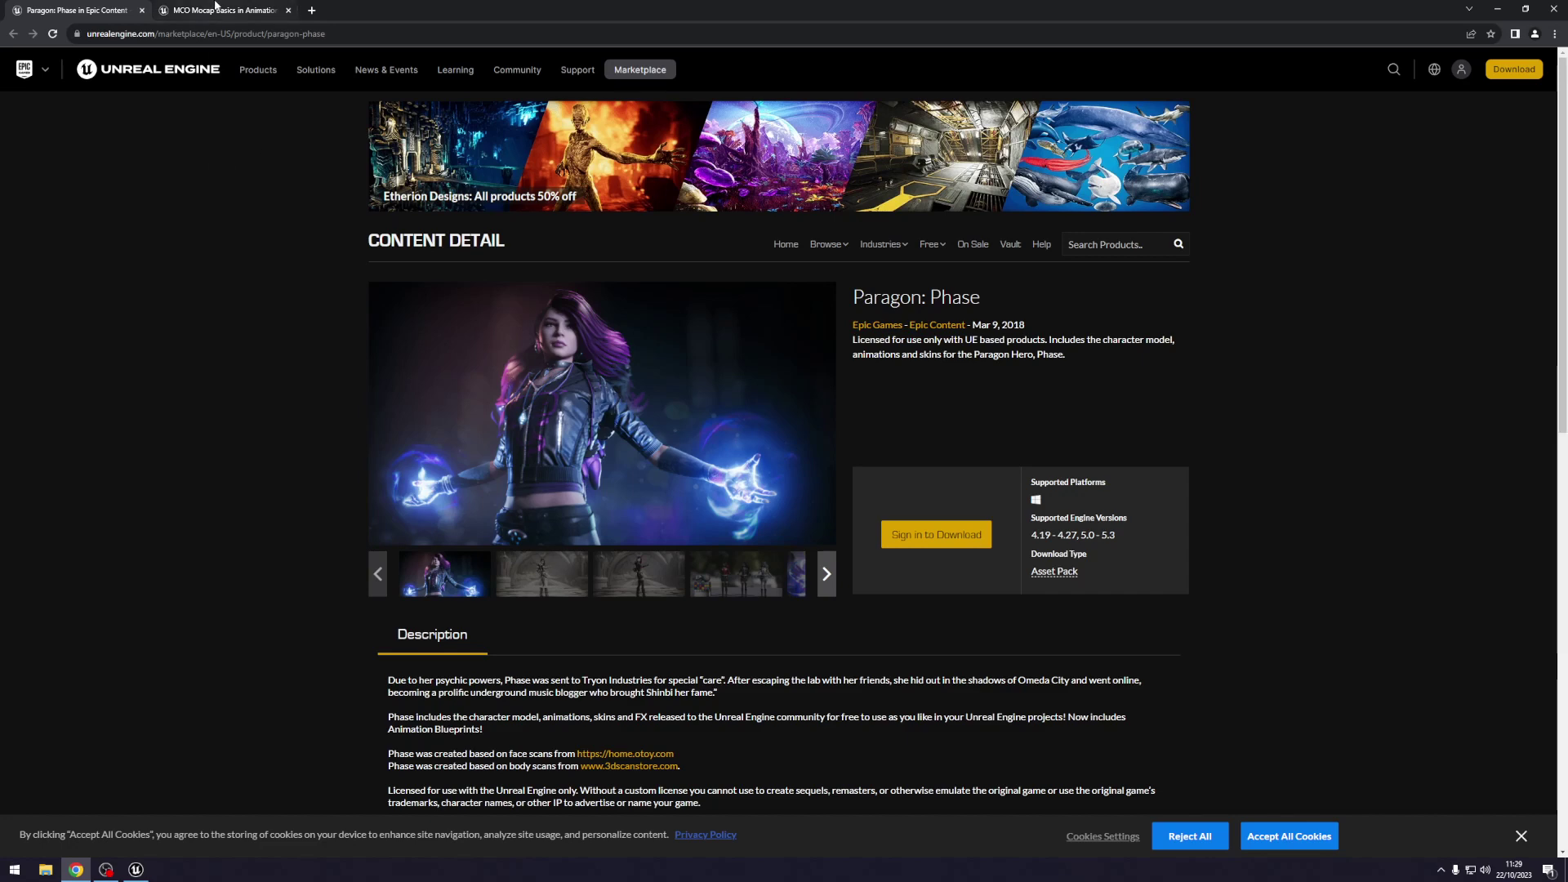
pyautogui.click(217, 8)
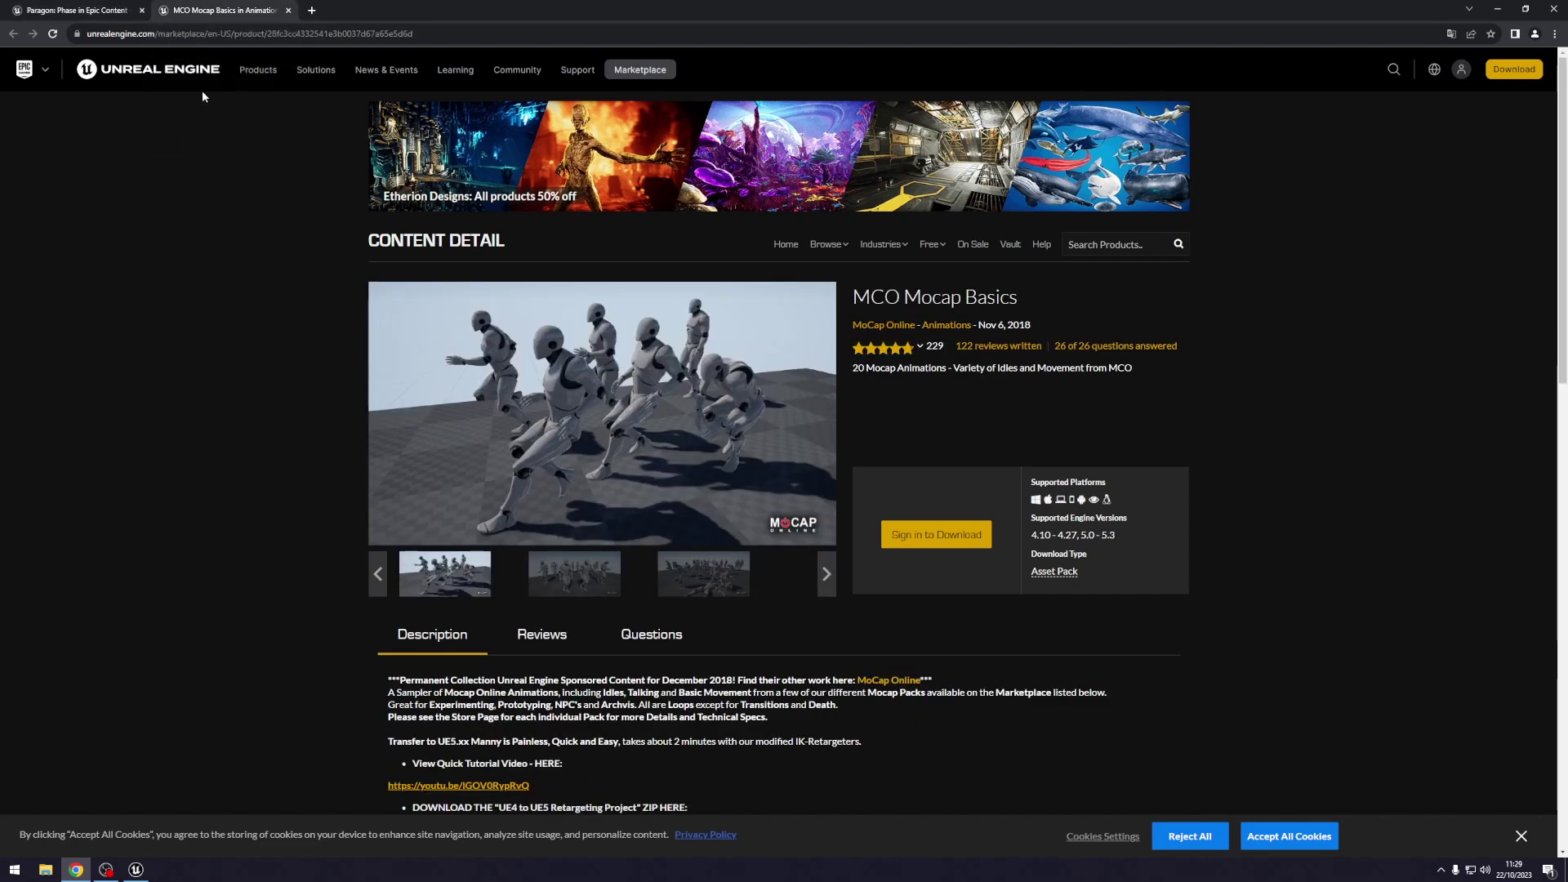
pyautogui.click(90, 9)
pyautogui.click(196, 12)
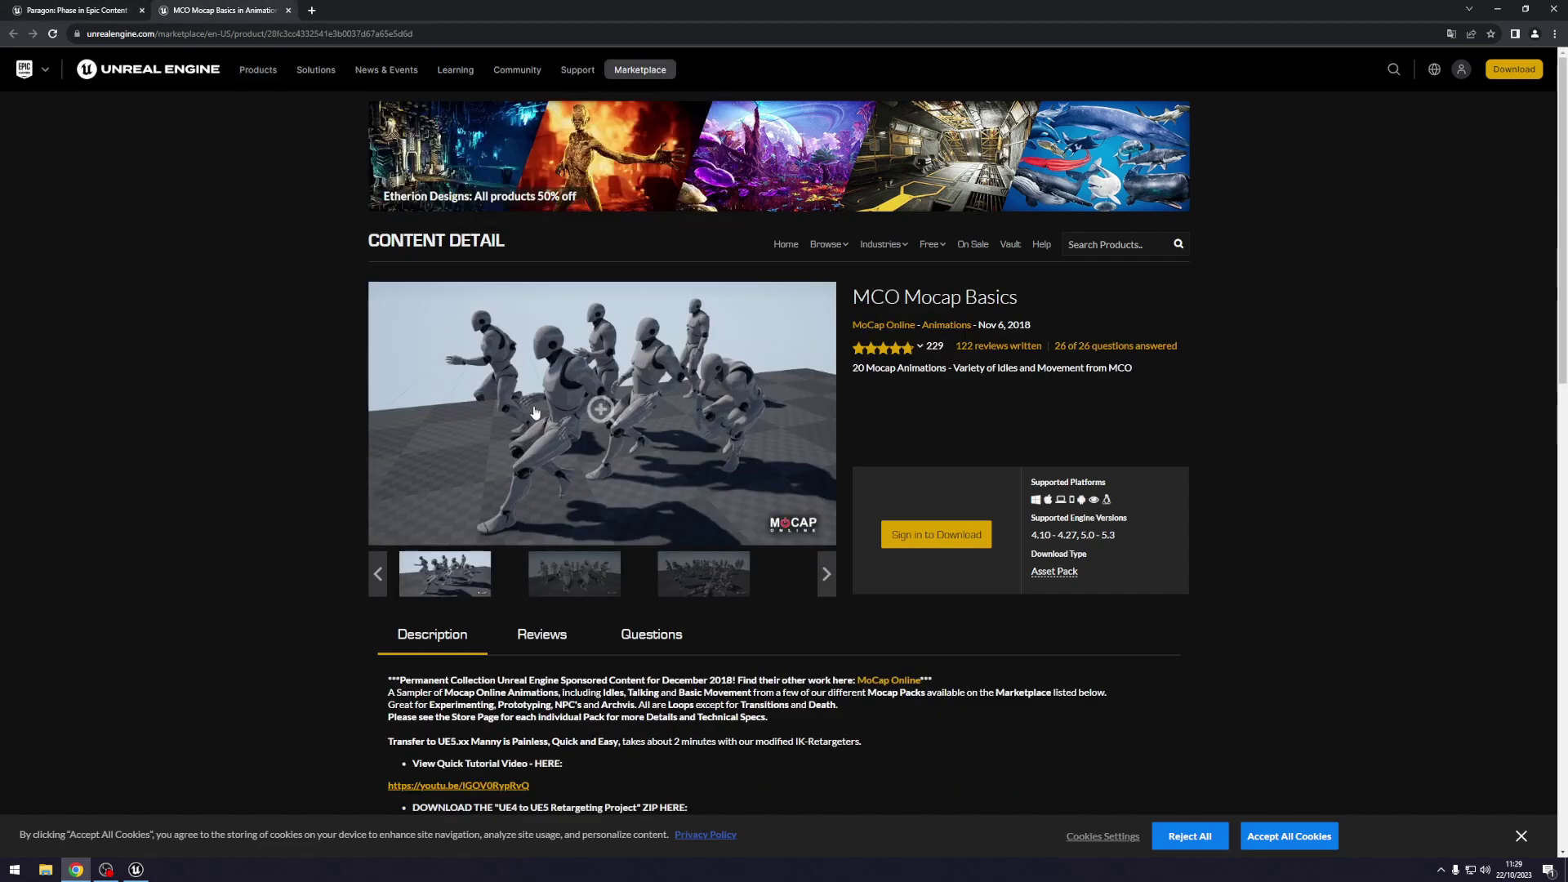
pyautogui.click(90, 10)
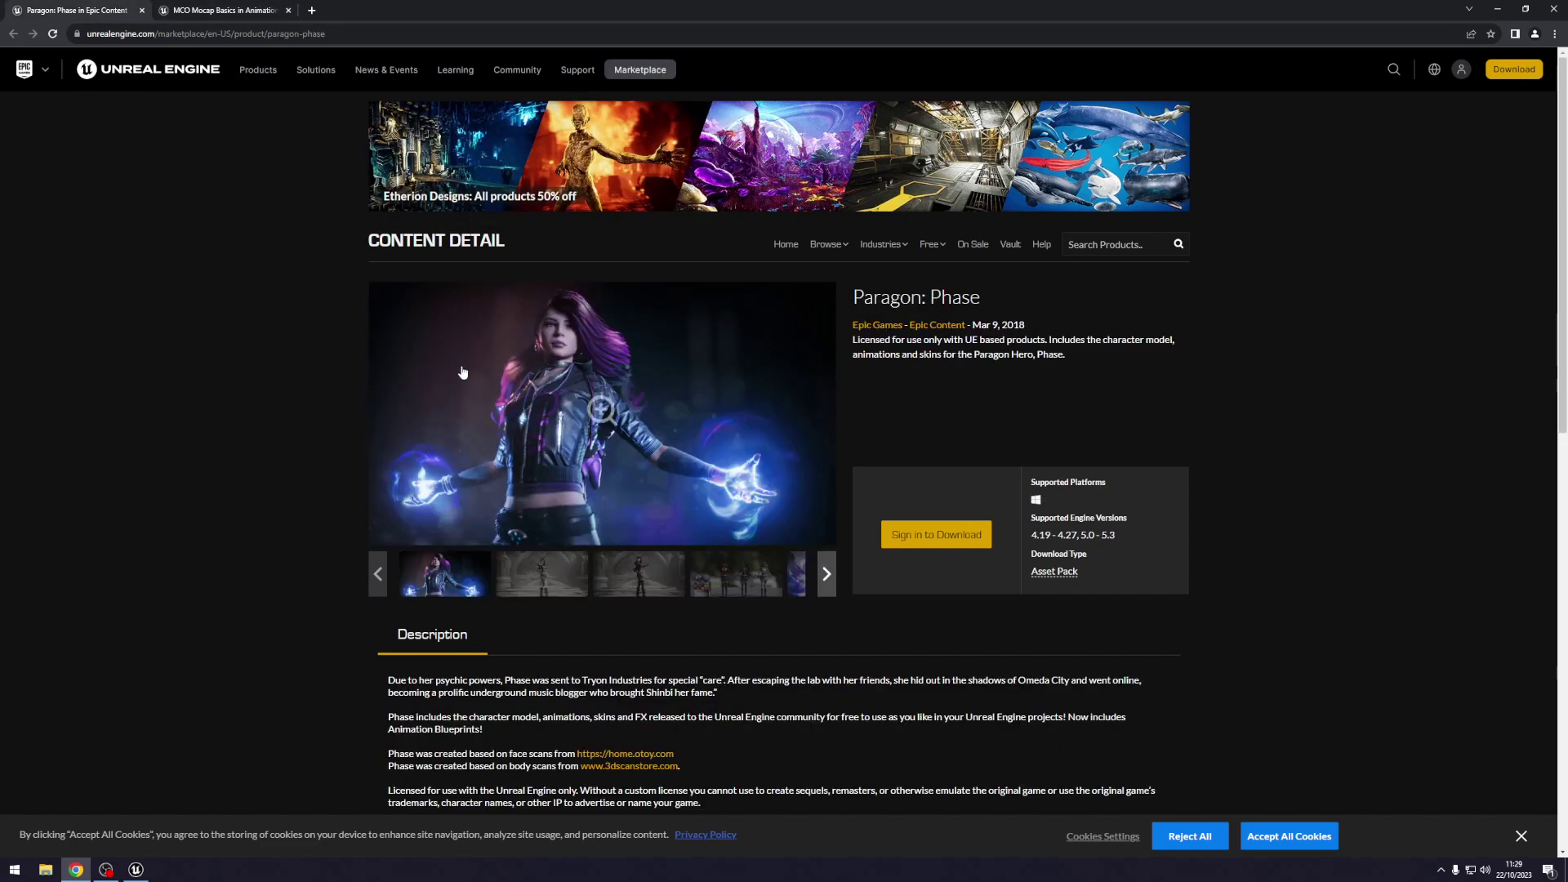
# Step through the Phase gallery images, check Mocap Basics again, and return to Paragon: Phase.
pyautogui.click(558, 471)
pyautogui.press('Right')
pyautogui.press('Right')
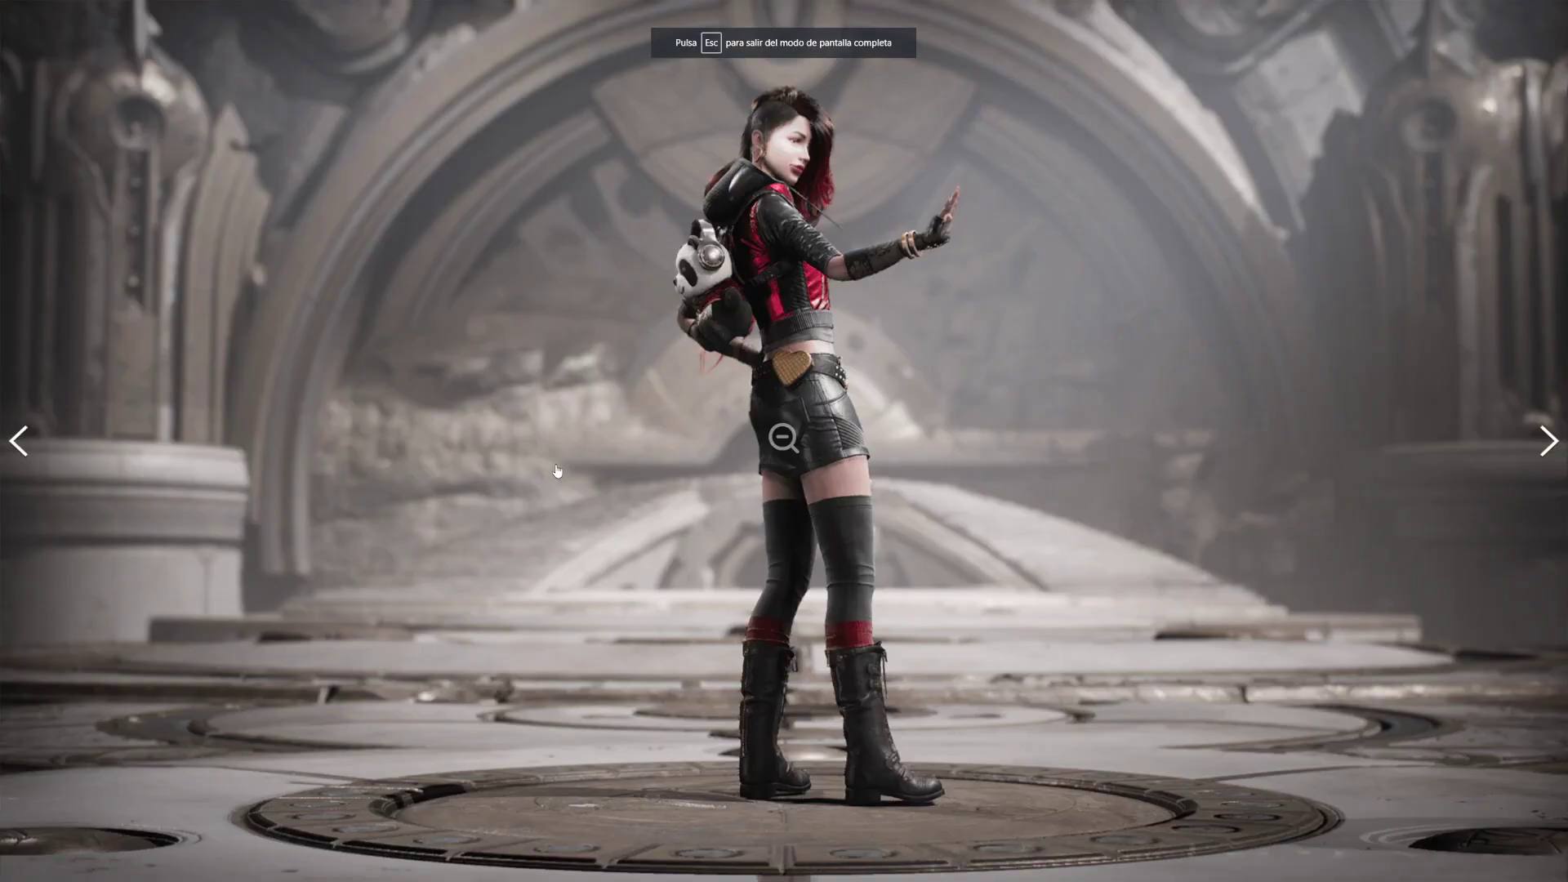
pyautogui.press('Right')
pyautogui.press('Right')
pyautogui.click(558, 471)
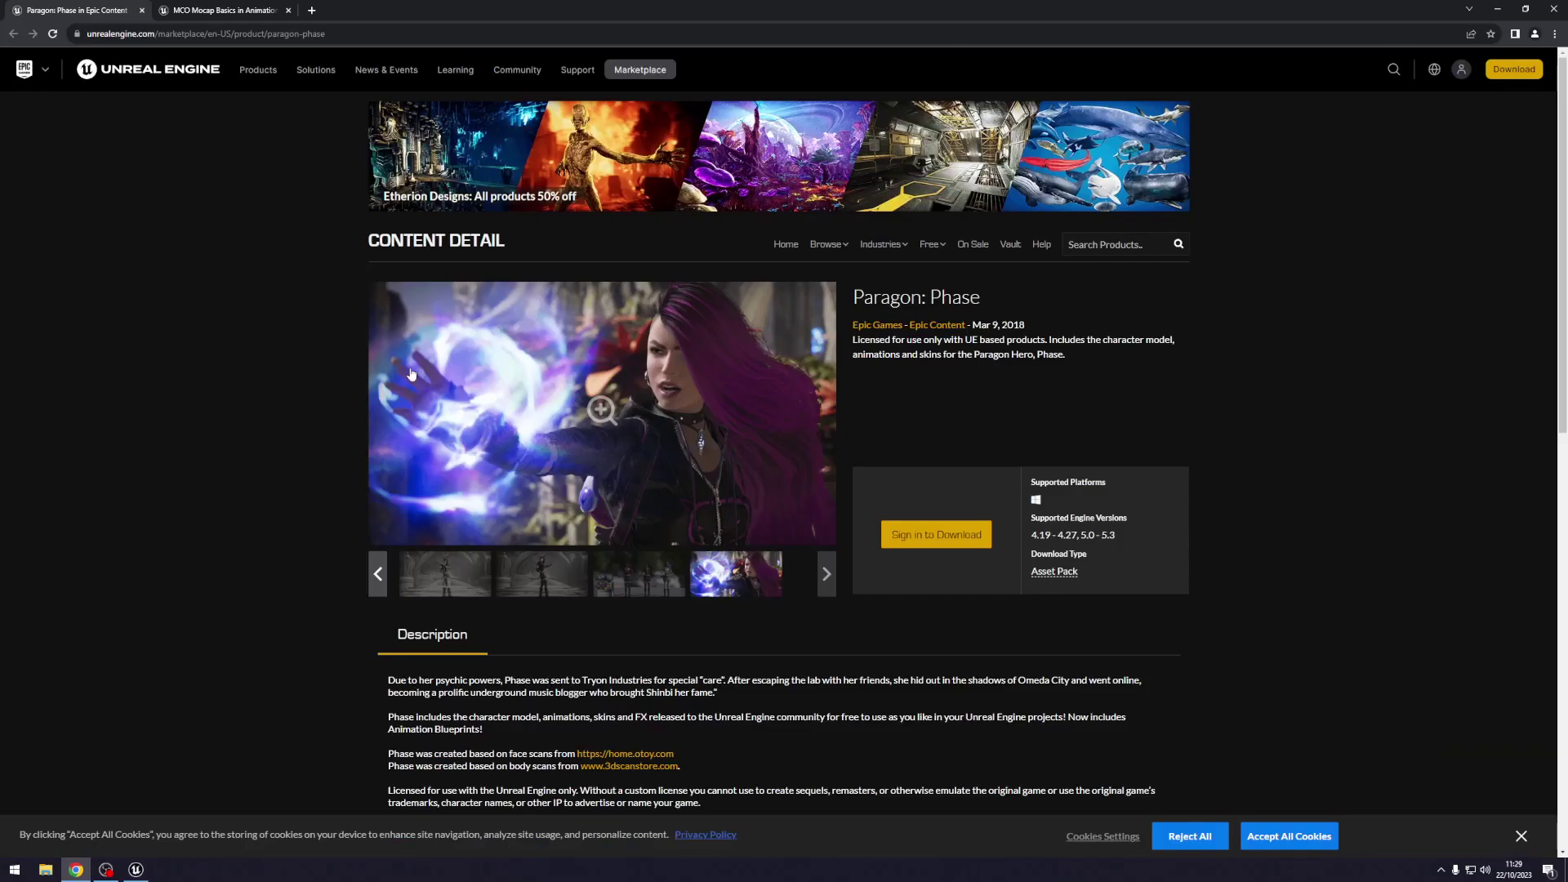
pyautogui.click(209, 10)
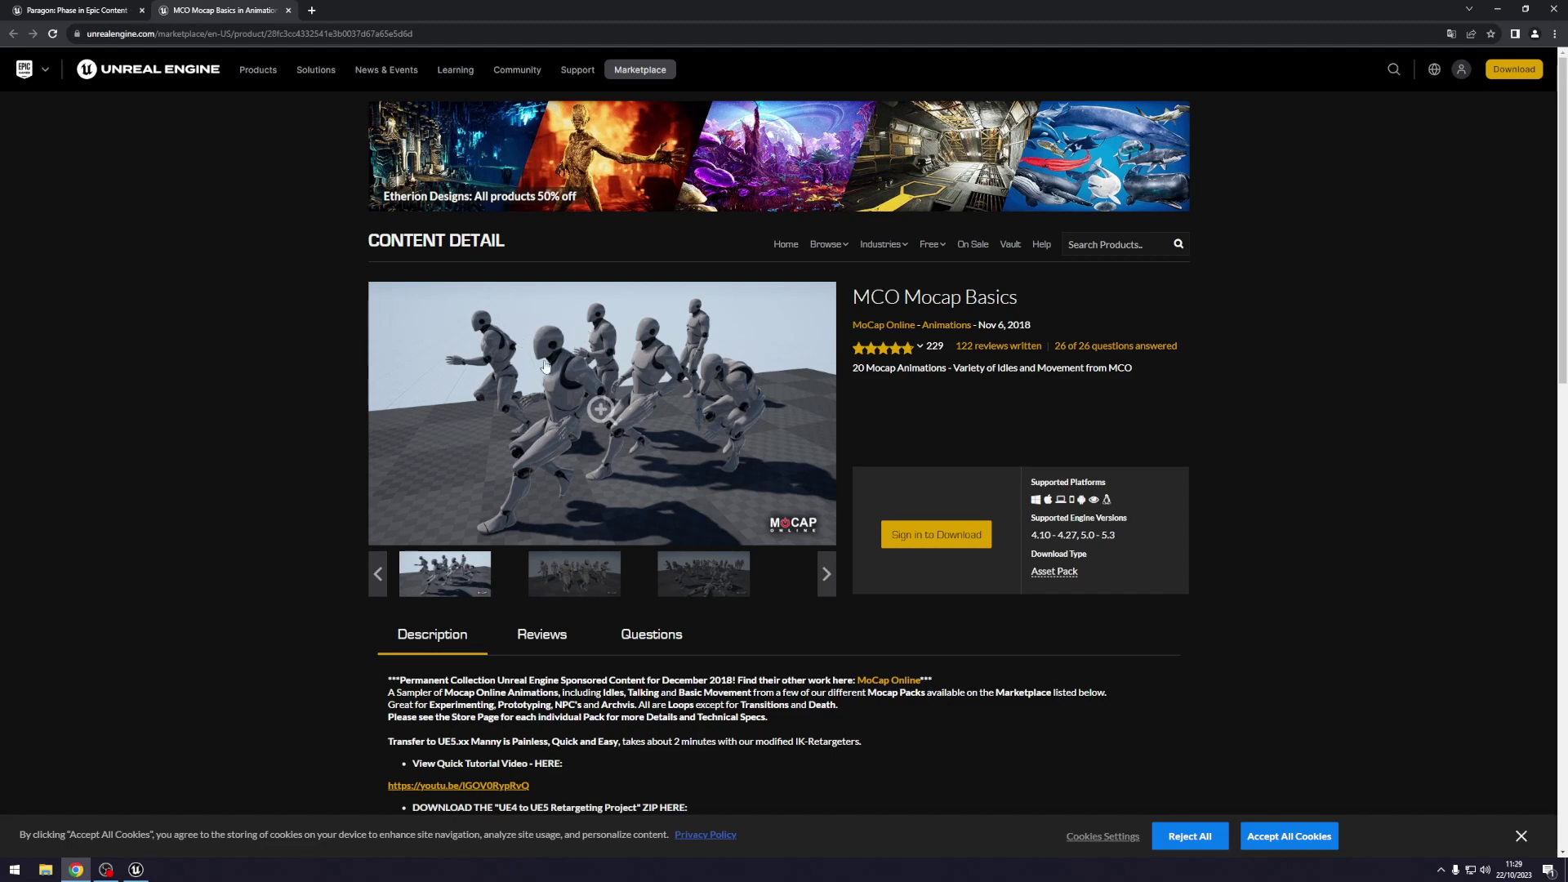
pyautogui.hotkey('ctrl', 'shift', 'Tab')
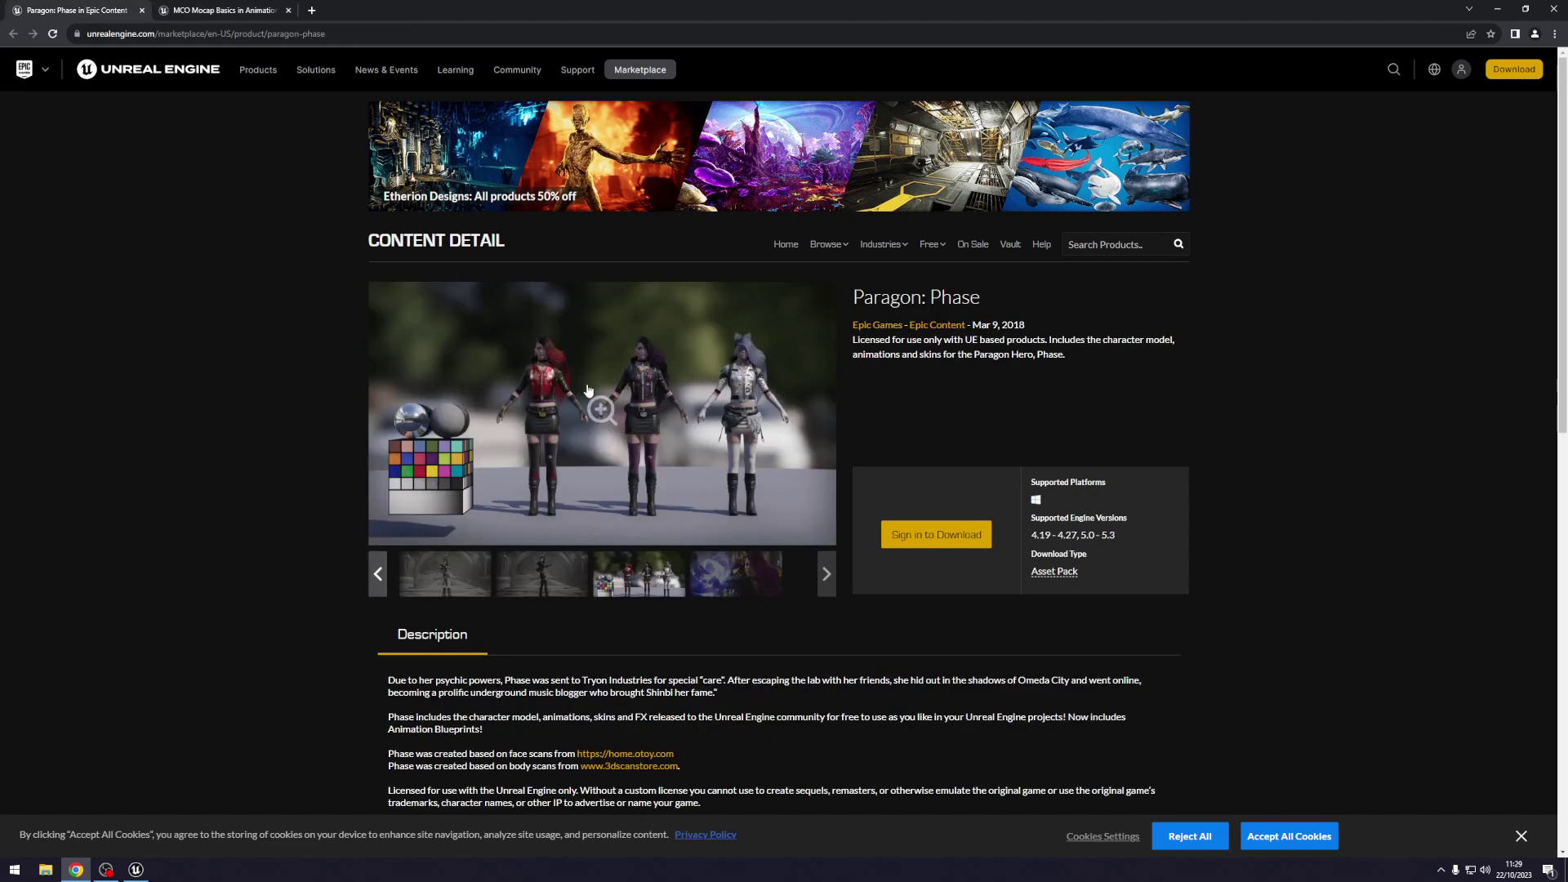
pyautogui.click(132, 870)
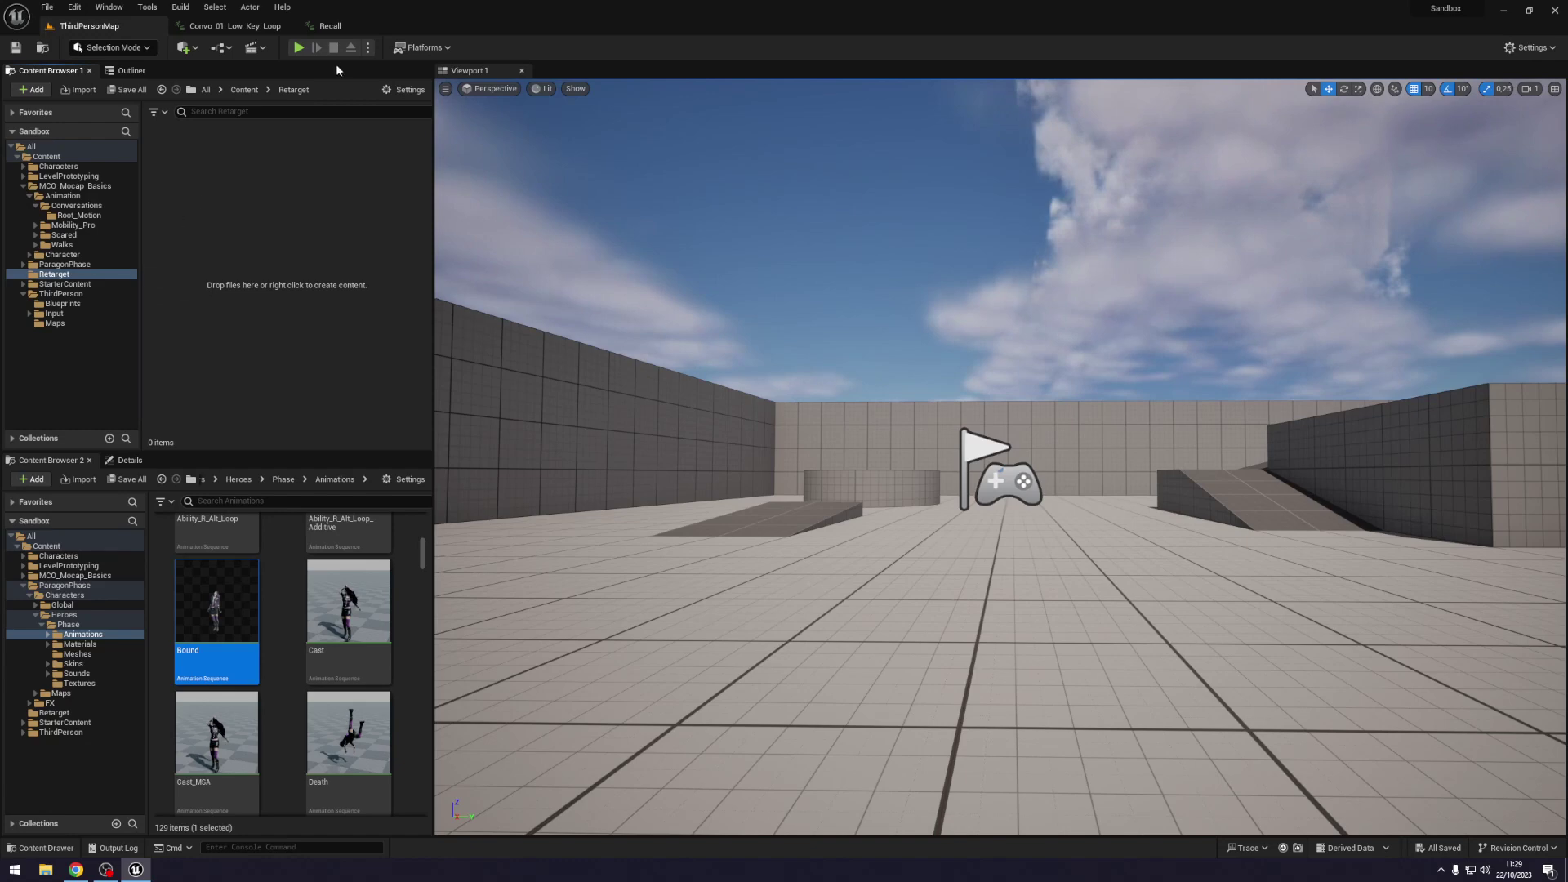
# Watch the Recall animation play on Phase, then return to the ThirdPersonMap level.
pyautogui.click(357, 29)
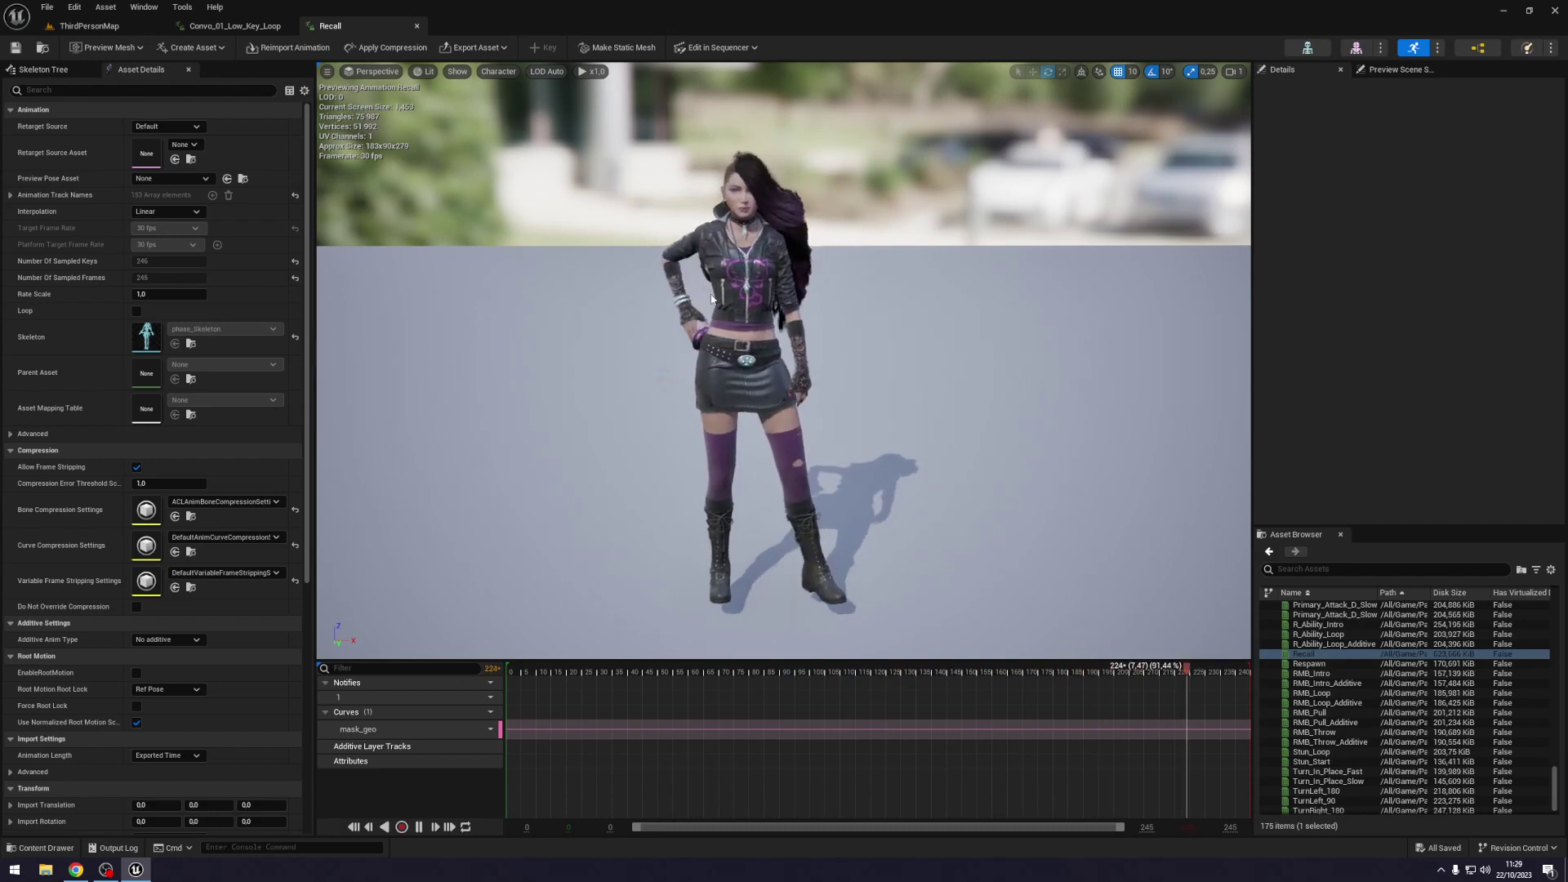
pyautogui.click(236, 26)
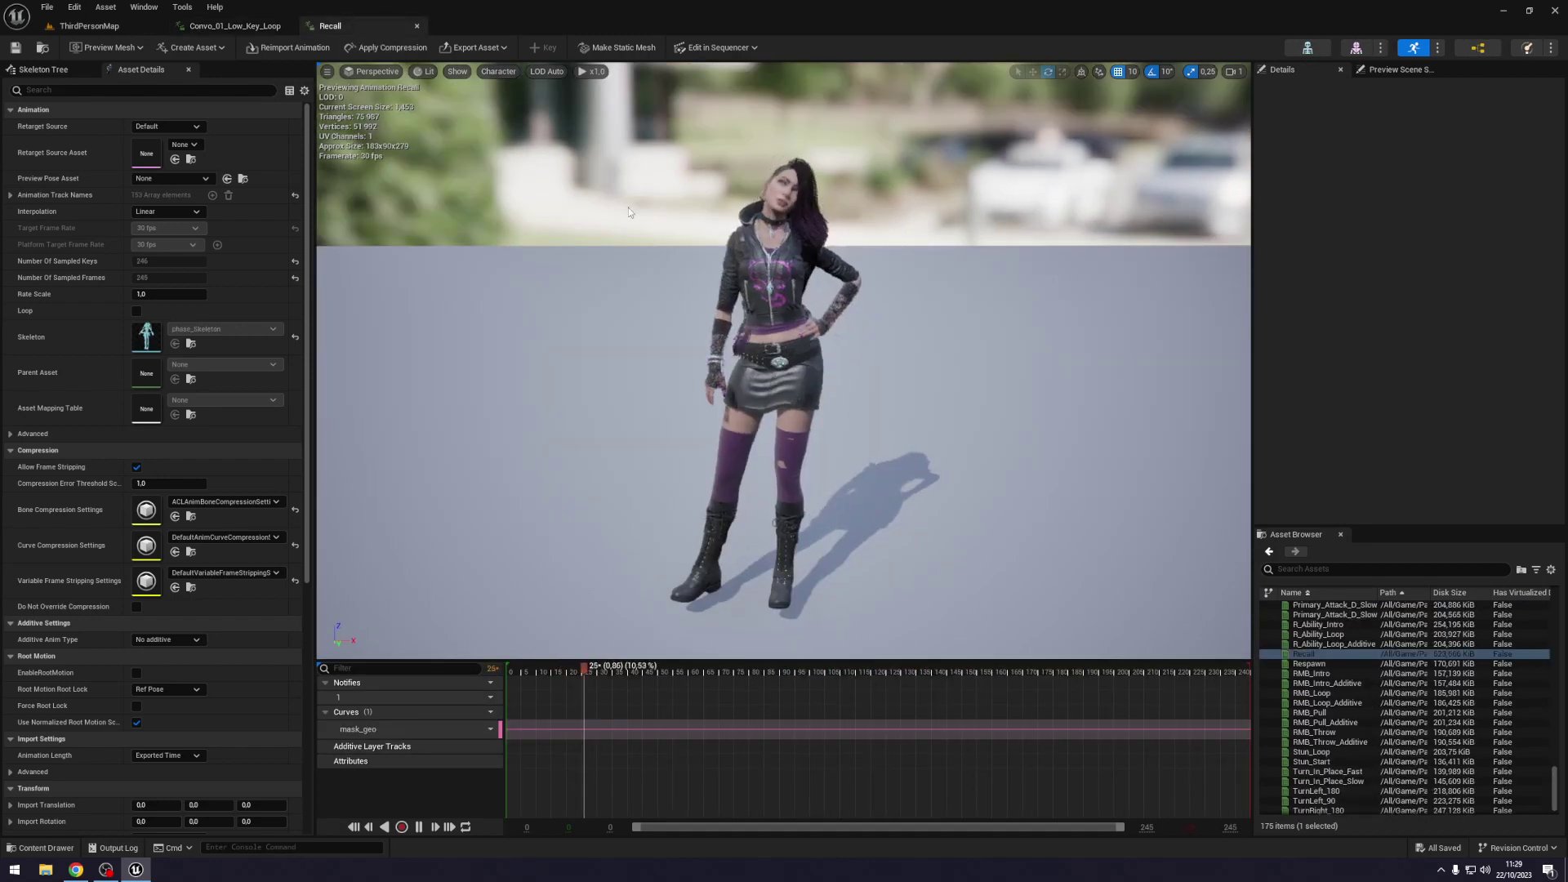
pyautogui.click(142, 27)
# Create an IK Rig via Animation > Retargeting in the Retarget folder, name it IK_Rig_Phase, and save.
pyautogui.rightClick(281, 252)
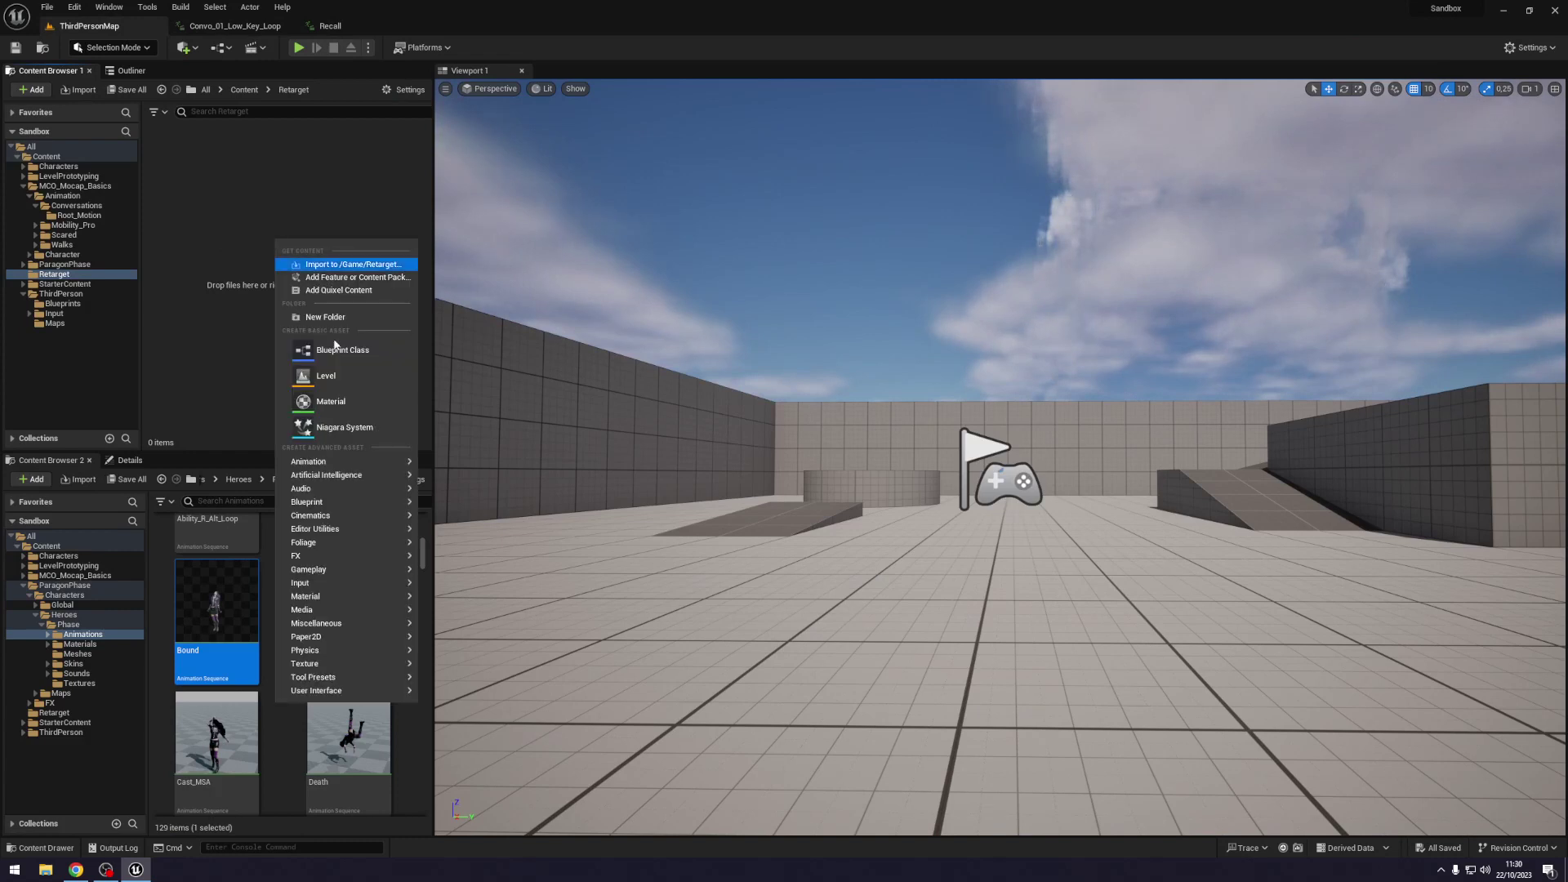
pyautogui.moveTo(351, 461)
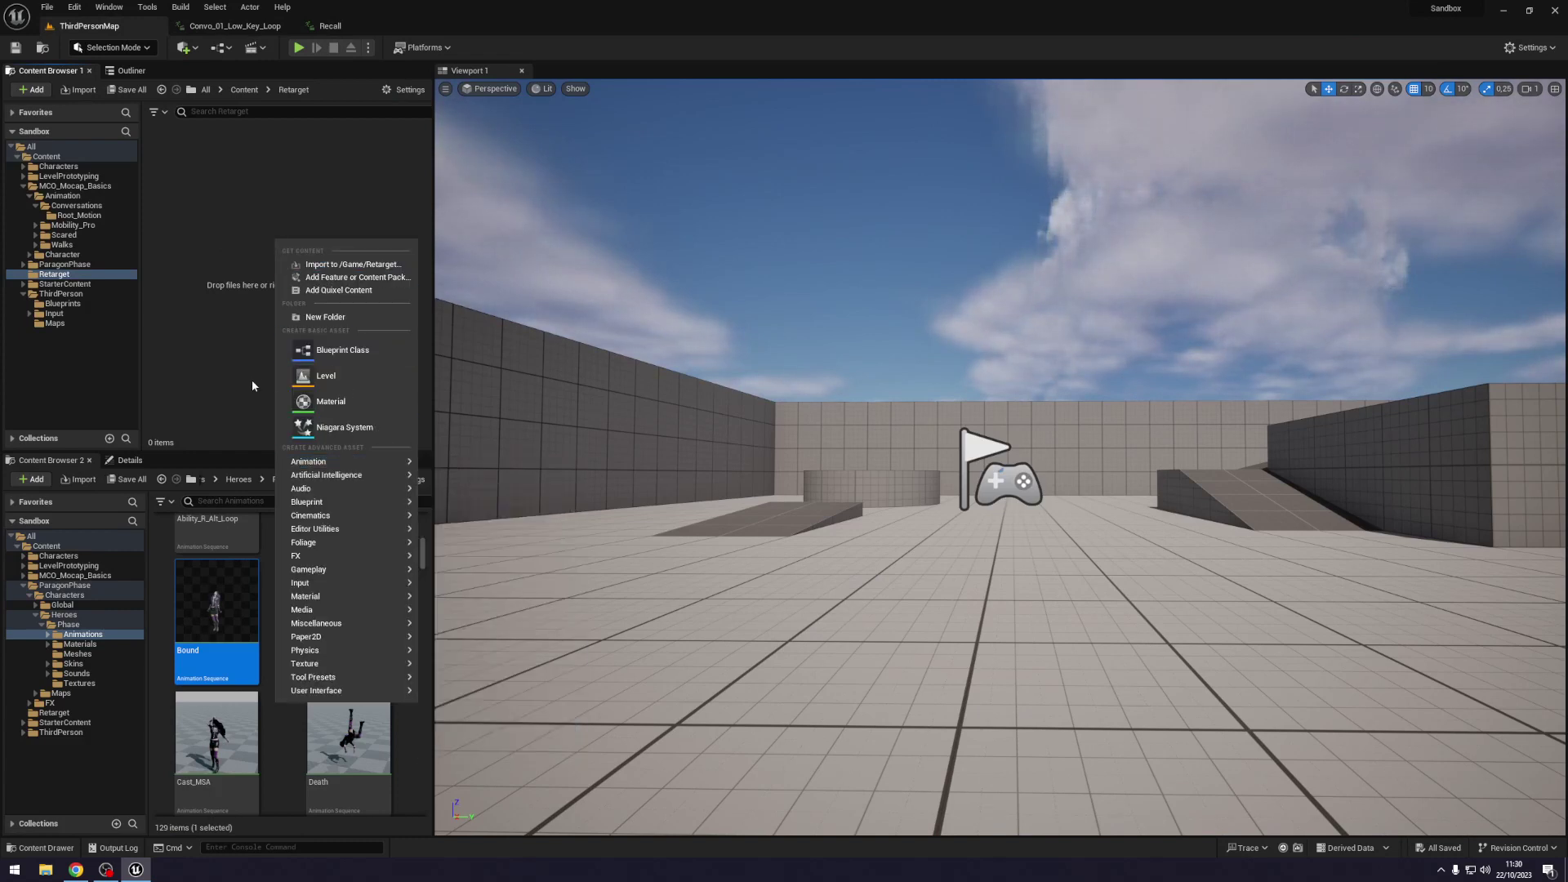
pyautogui.moveTo(473, 751)
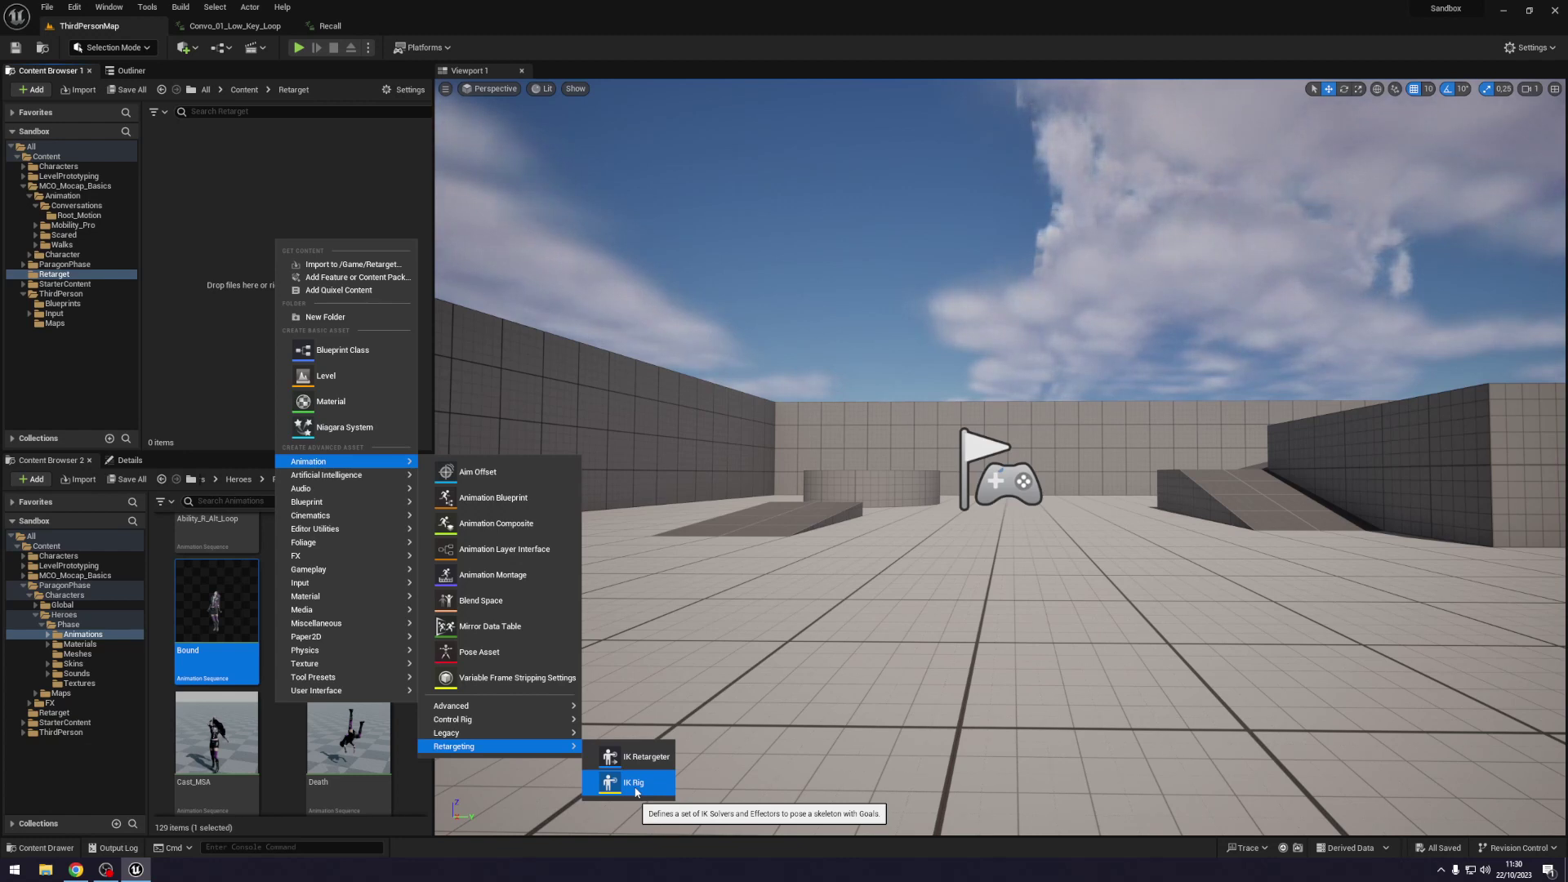
pyautogui.click(636, 784)
pyautogui.write('IK_Rig_Phase')
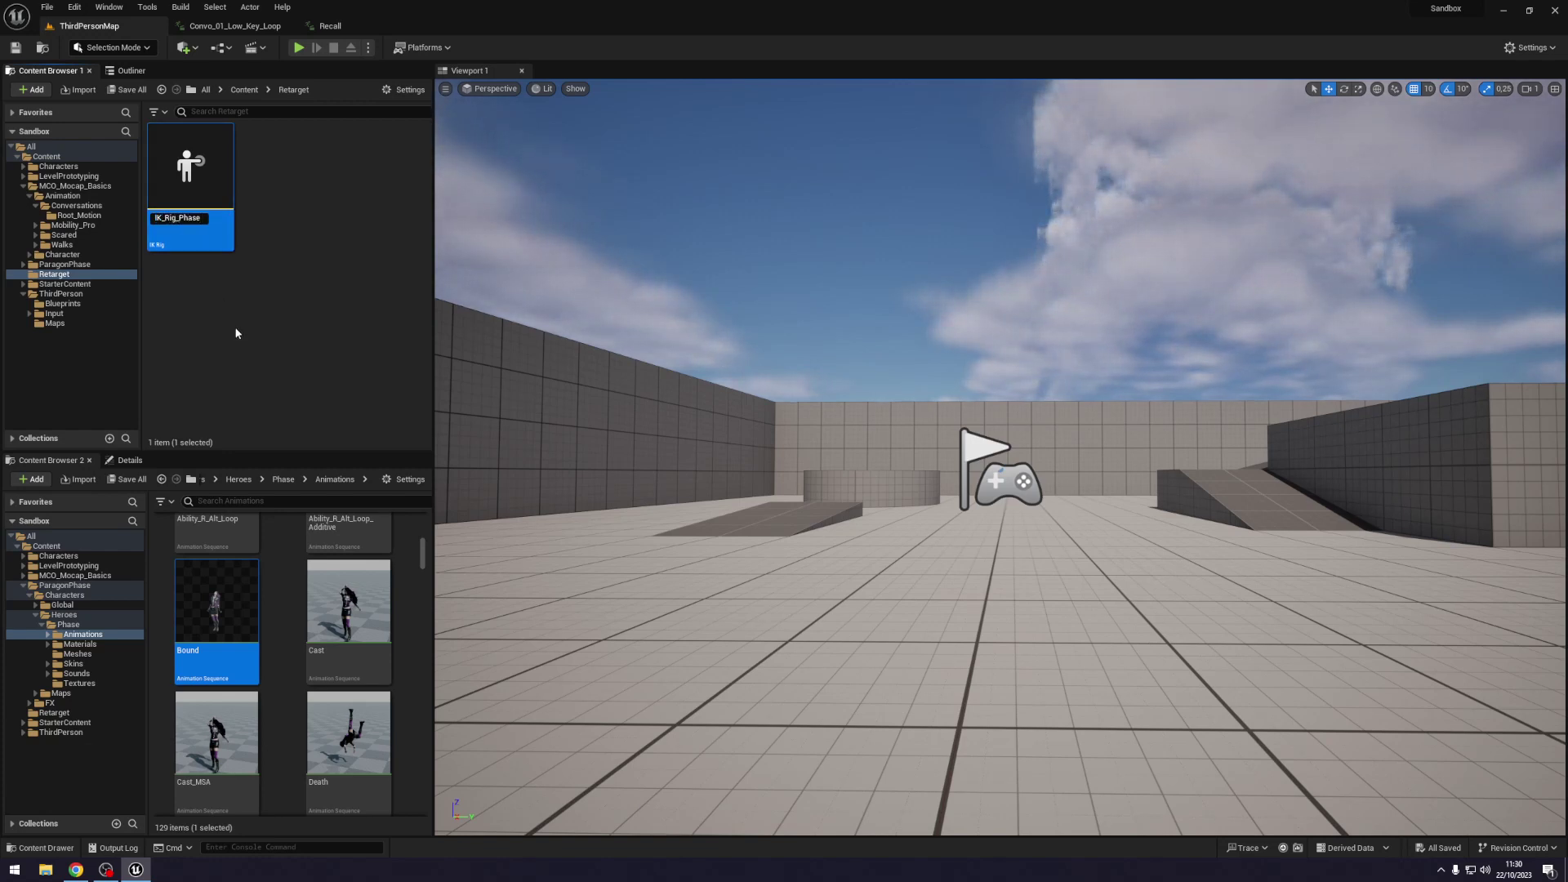
pyautogui.press('Return')
pyautogui.hotkey('ctrl', 's')
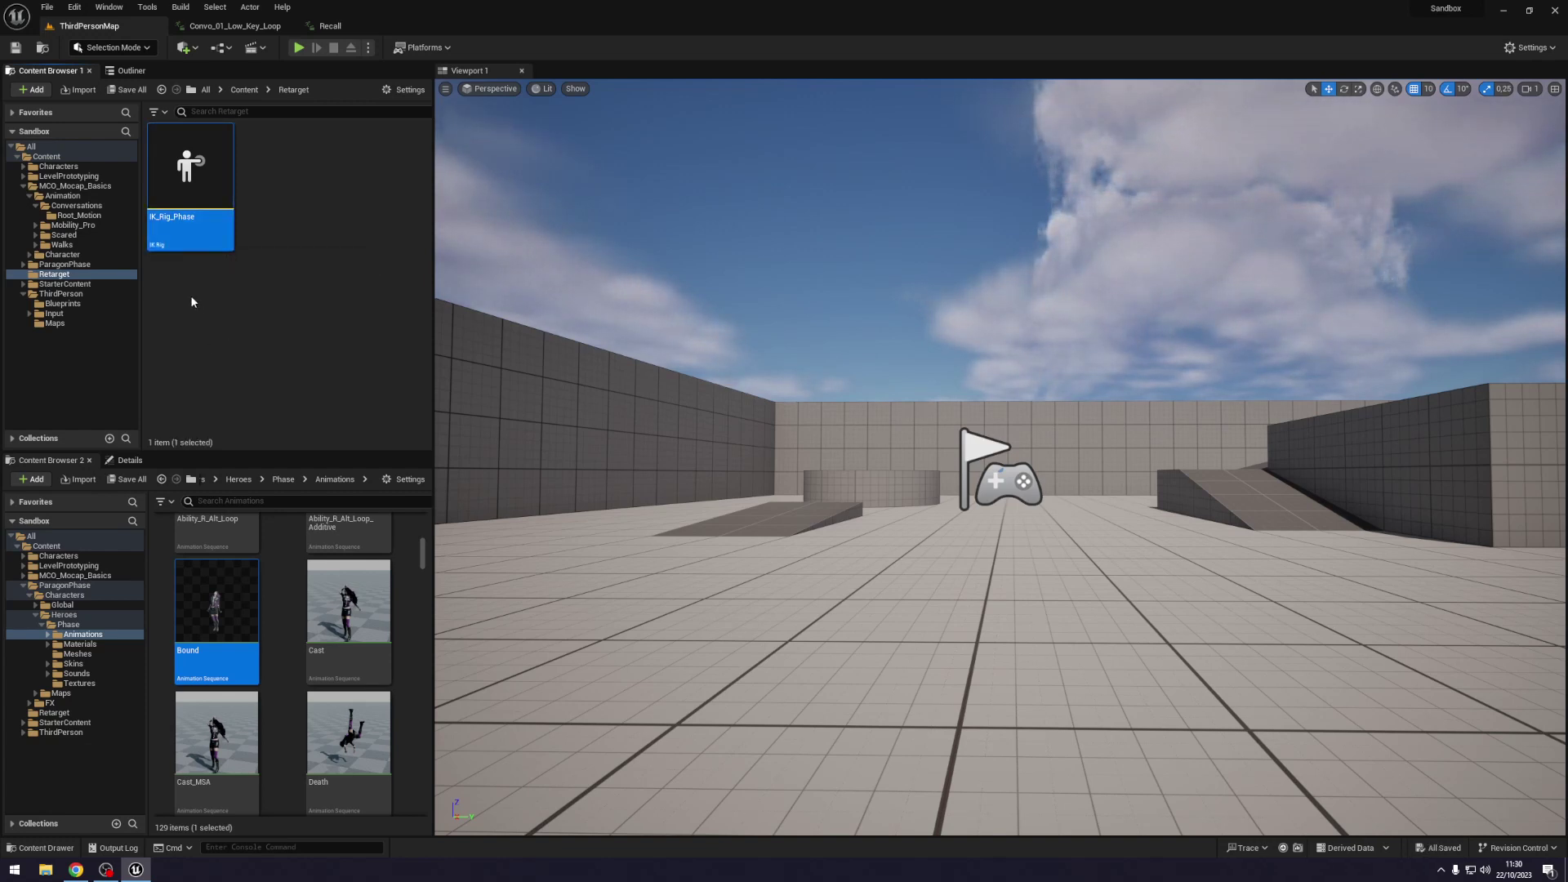
pyautogui.doubleClick(192, 224)
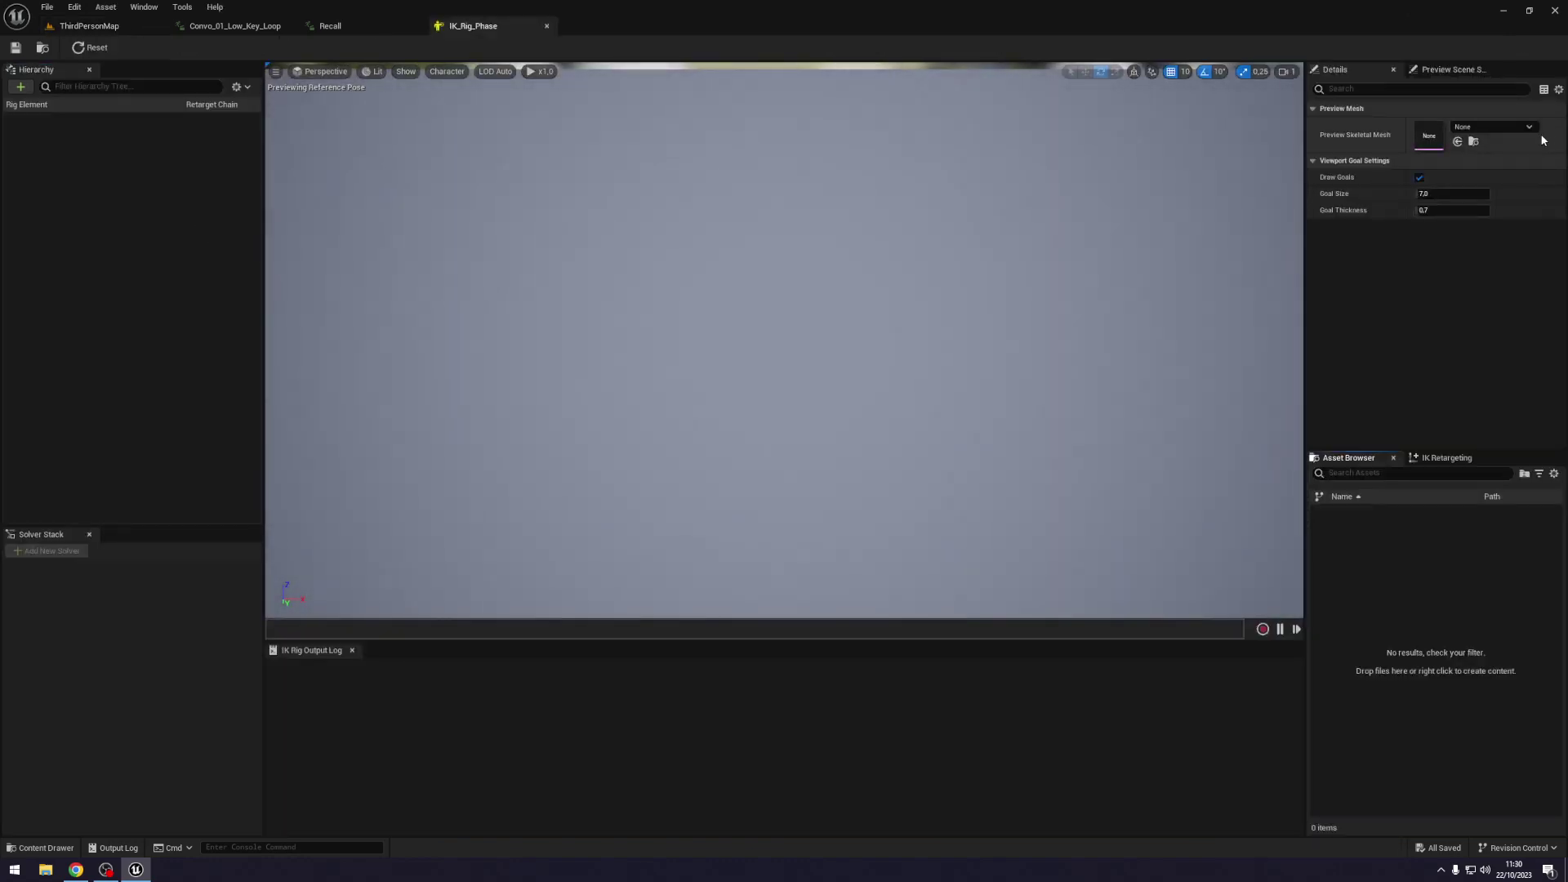
# Set Phase_GDC as the IK rig's preview skeletal mesh.
pyautogui.click(1487, 126)
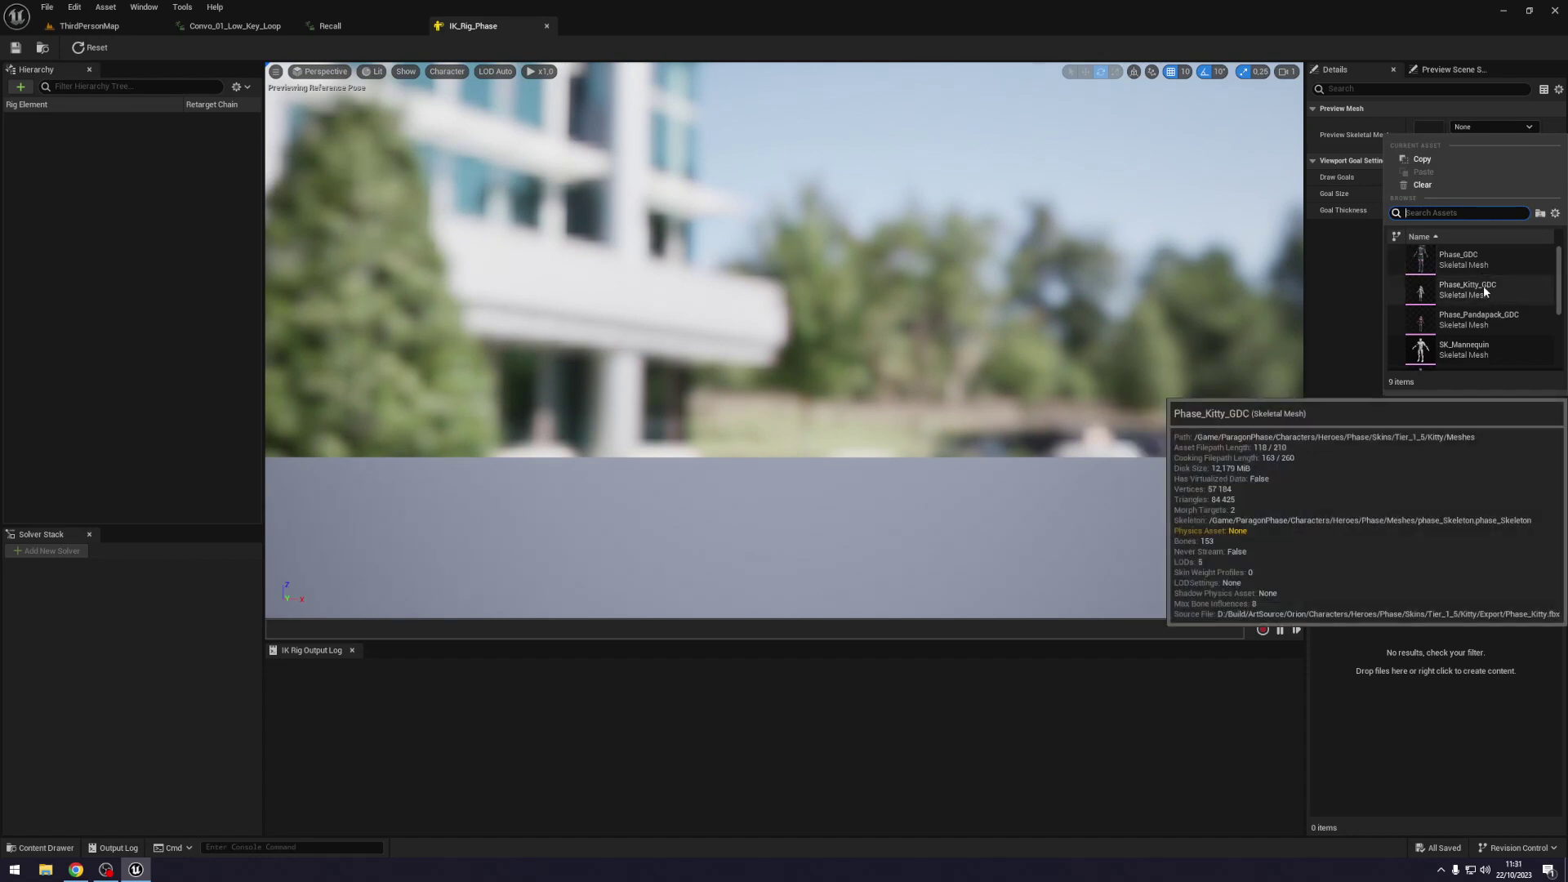
pyautogui.scroll(-3, 1471, 327)
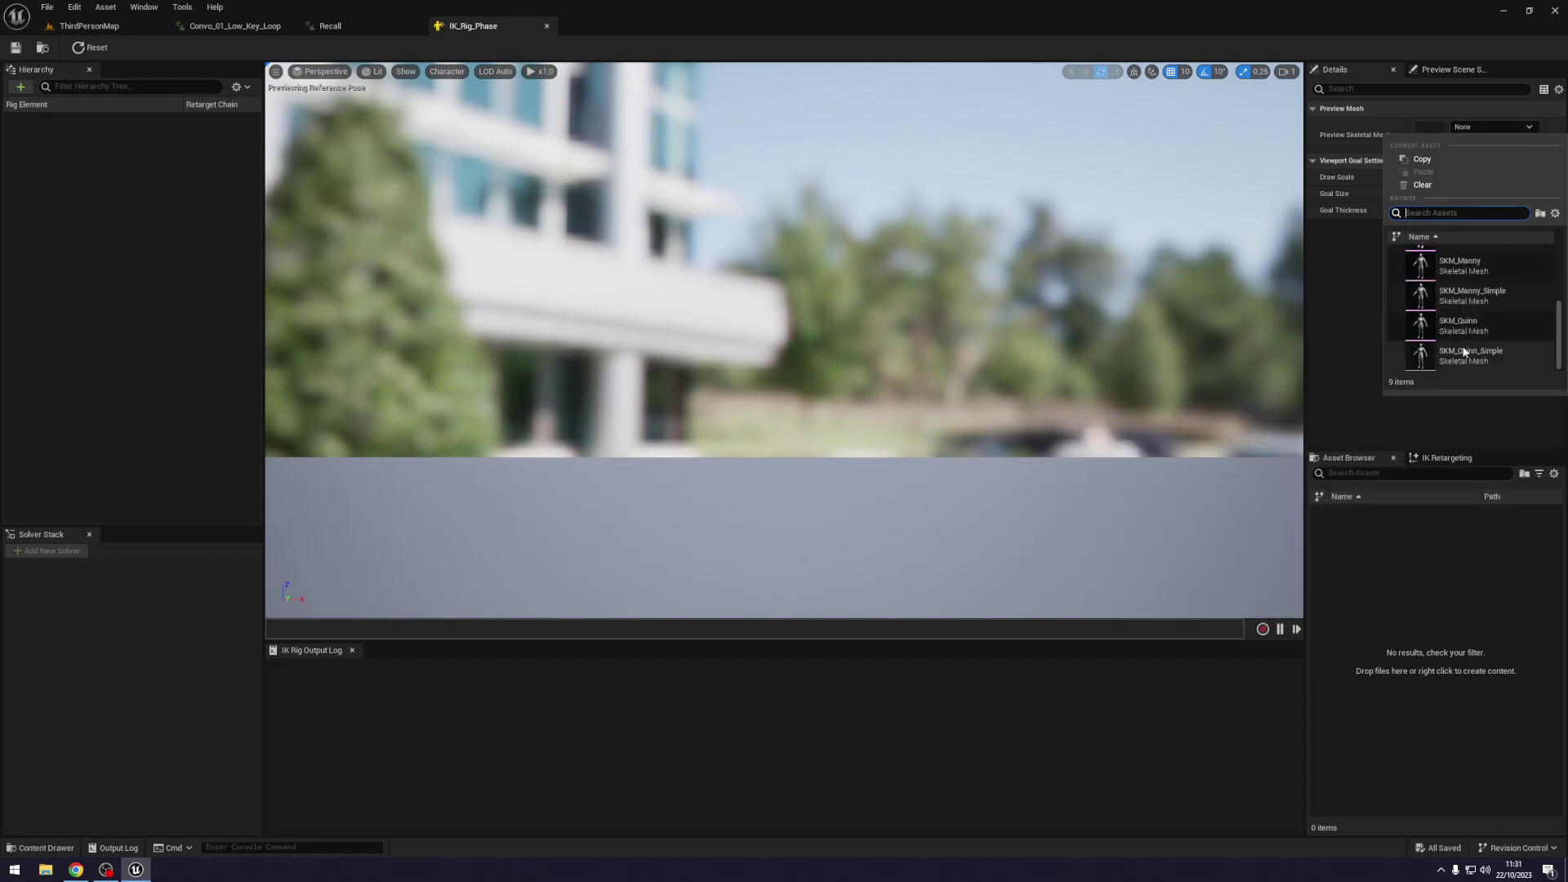
pyautogui.scroll(3, 1465, 352)
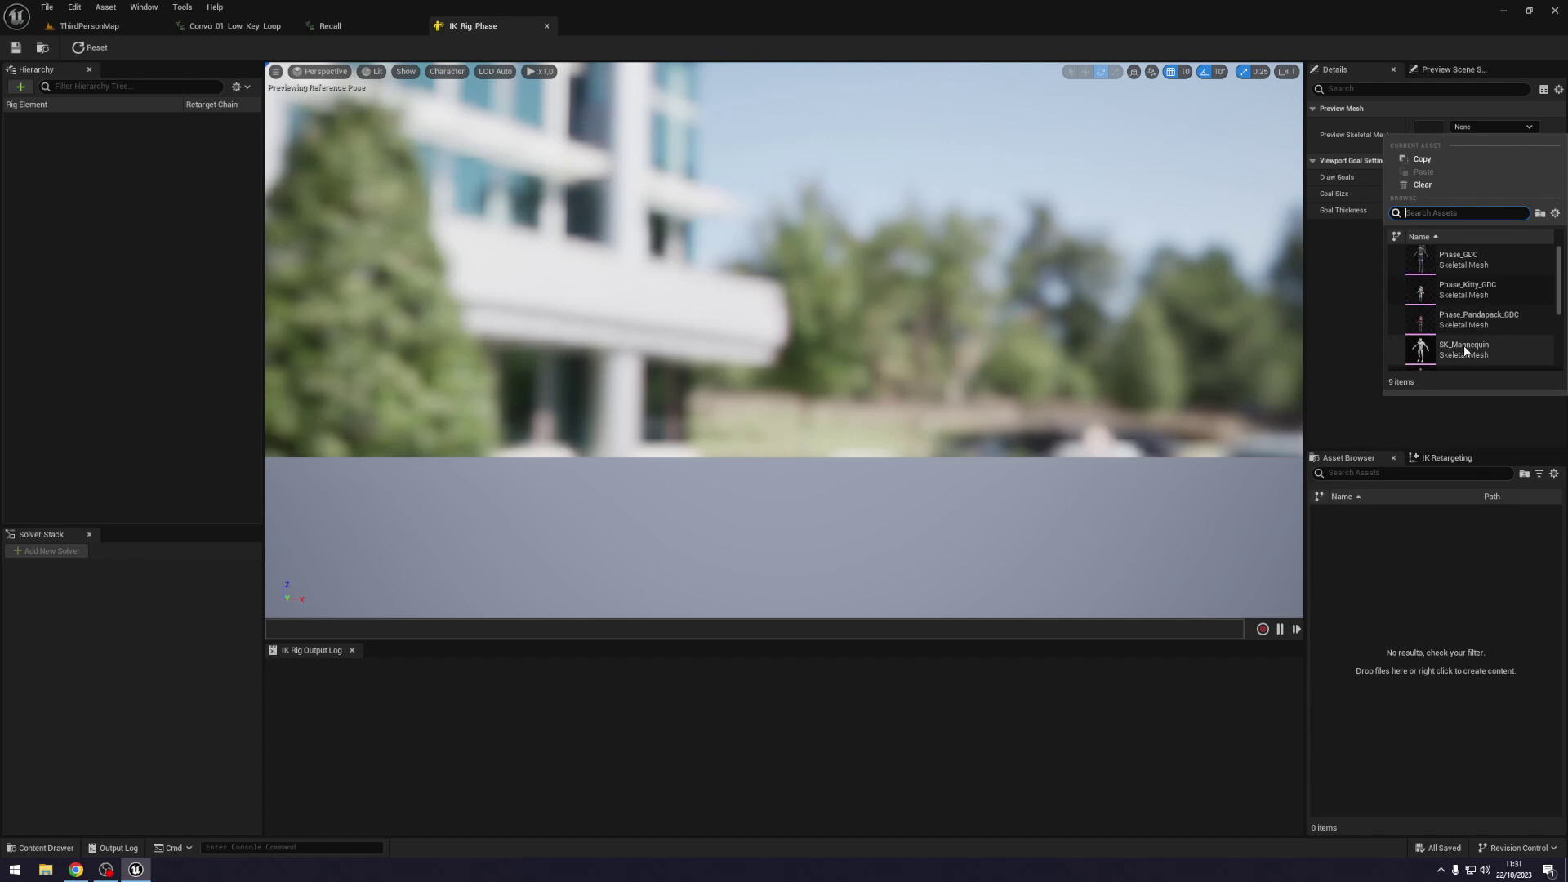
pyautogui.click(1459, 259)
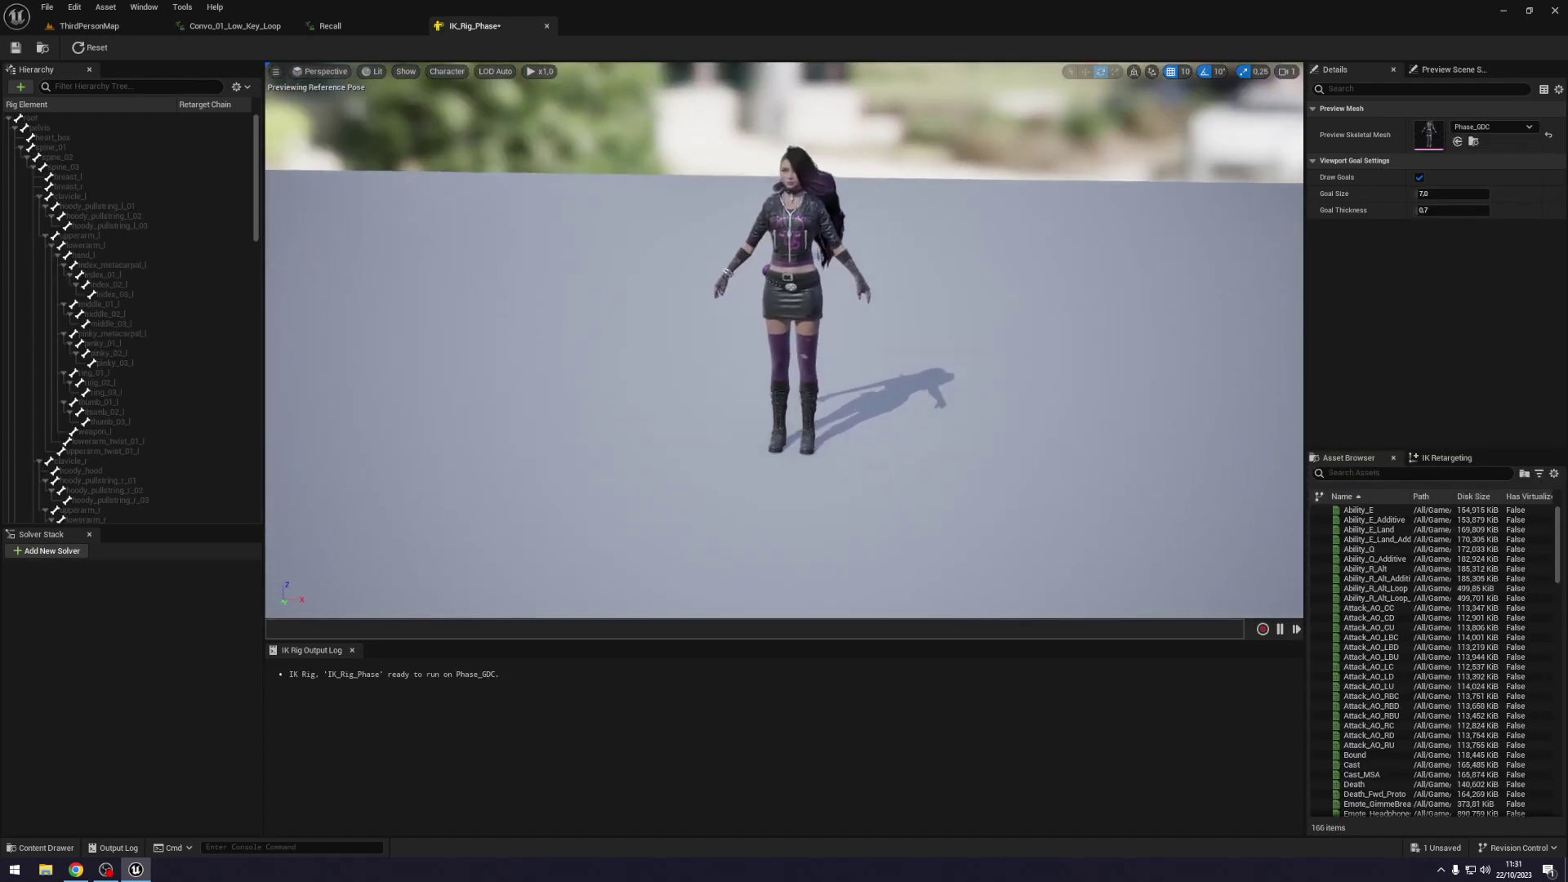
# Inspect Phase bones such as breast_l, spine_02 and the hoody pullstrings in the Hierarchy.
pyautogui.click(104, 178)
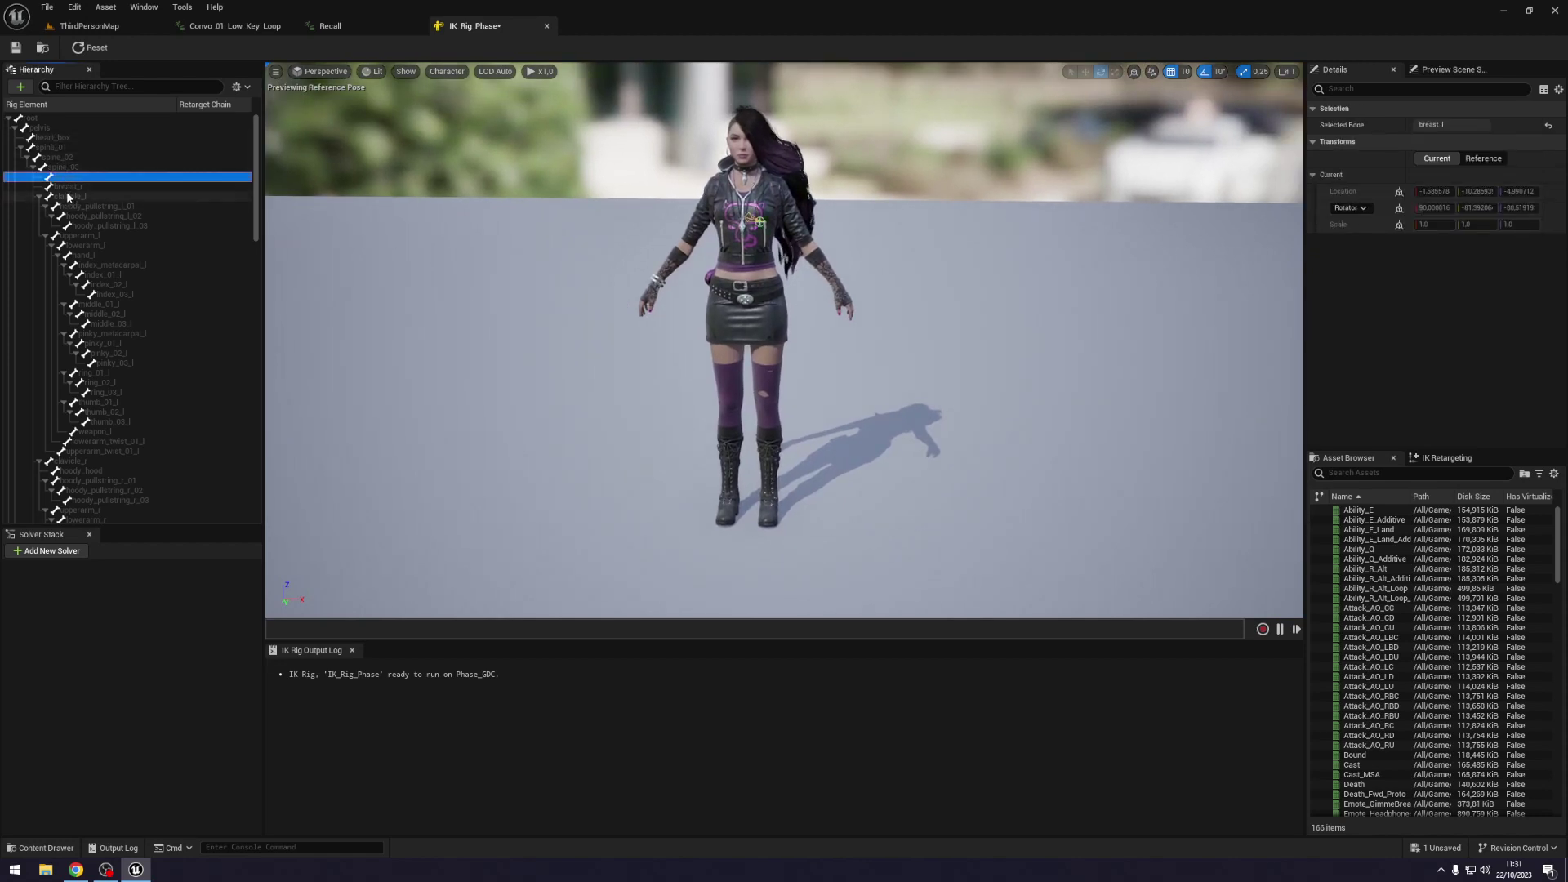
pyautogui.click(65, 156)
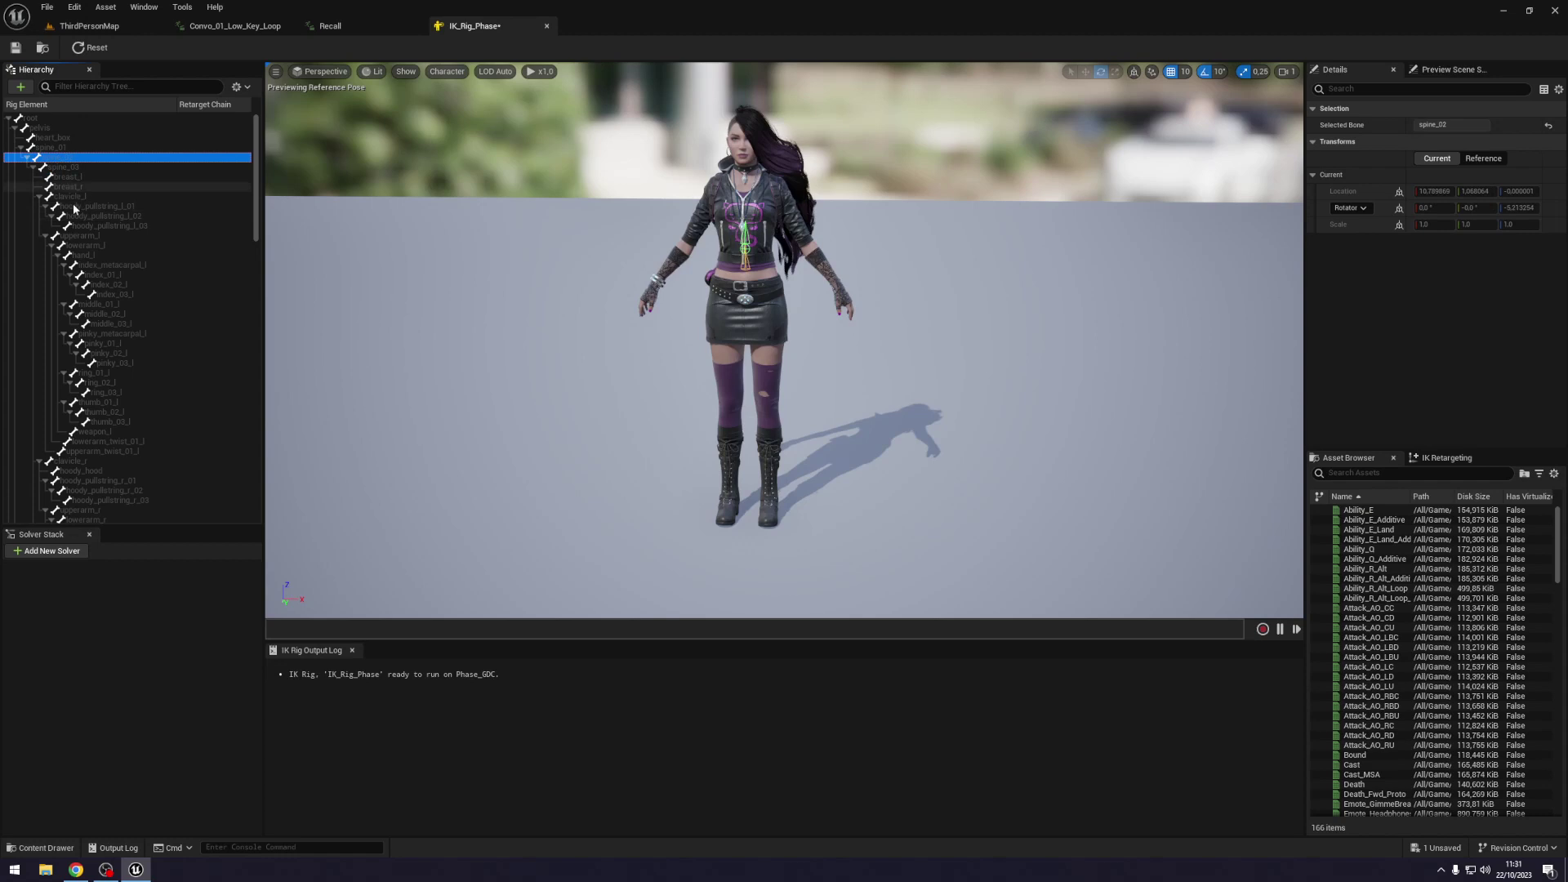
pyautogui.click(81, 226)
pyautogui.press('Down')
pyautogui.press('Down')
pyautogui.press('Down')
pyautogui.press('Down')
pyautogui.press('Up')
pyautogui.press('Up')
pyautogui.press('Up')
pyautogui.press('Up')
pyautogui.press('Up')
pyautogui.press('Up')
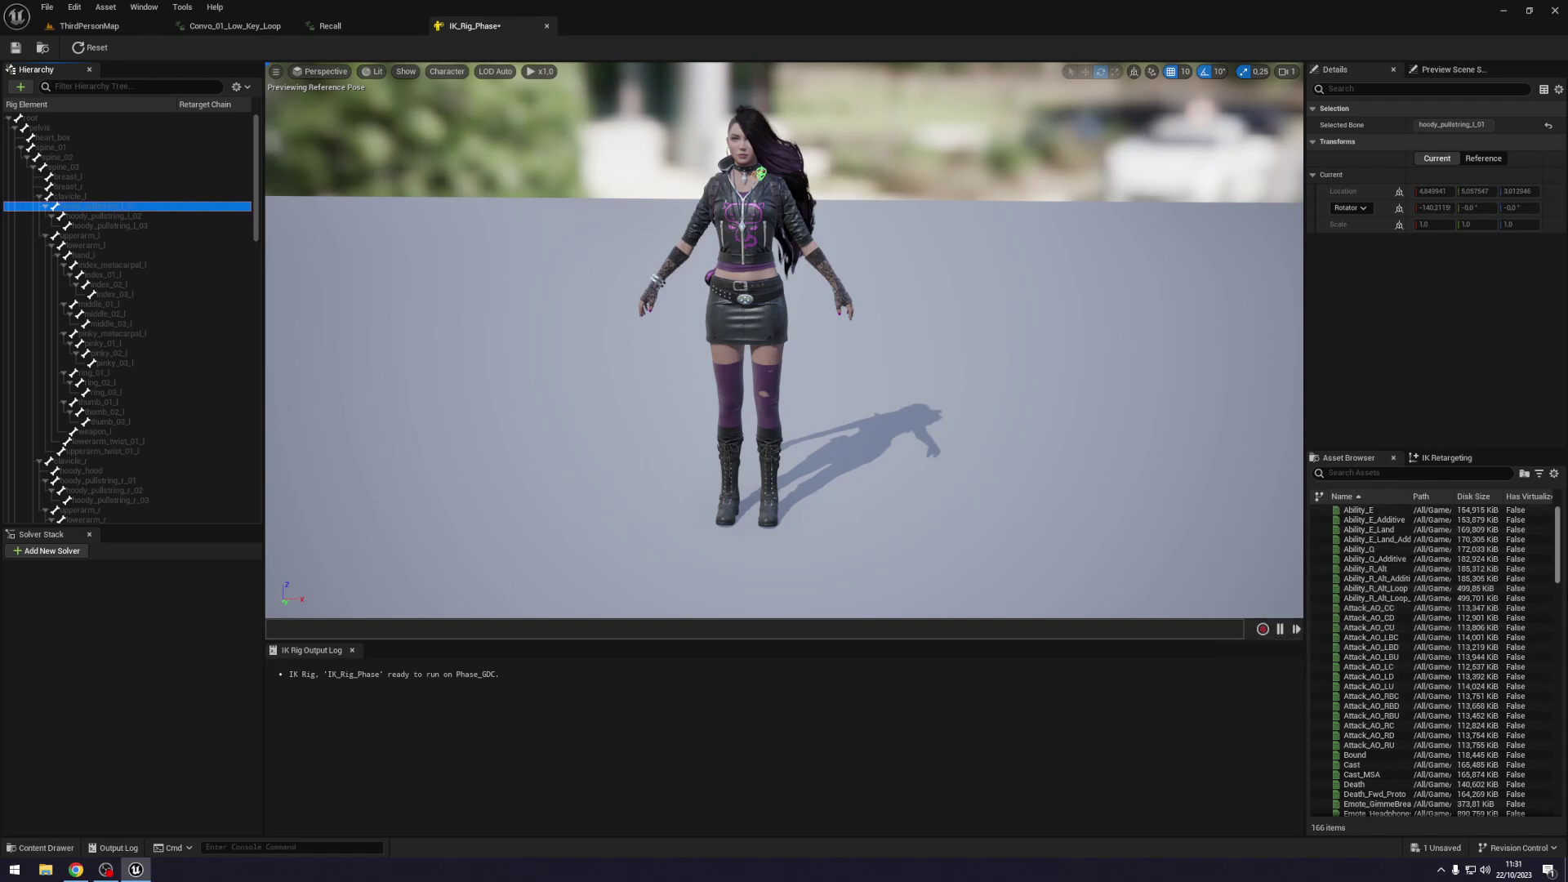
# Preview the Recall animation playing on the Phase rig.
pyautogui.click(1559, 586)
pyautogui.moveTo(1559, 585); pyautogui.dragTo(1566, 821)
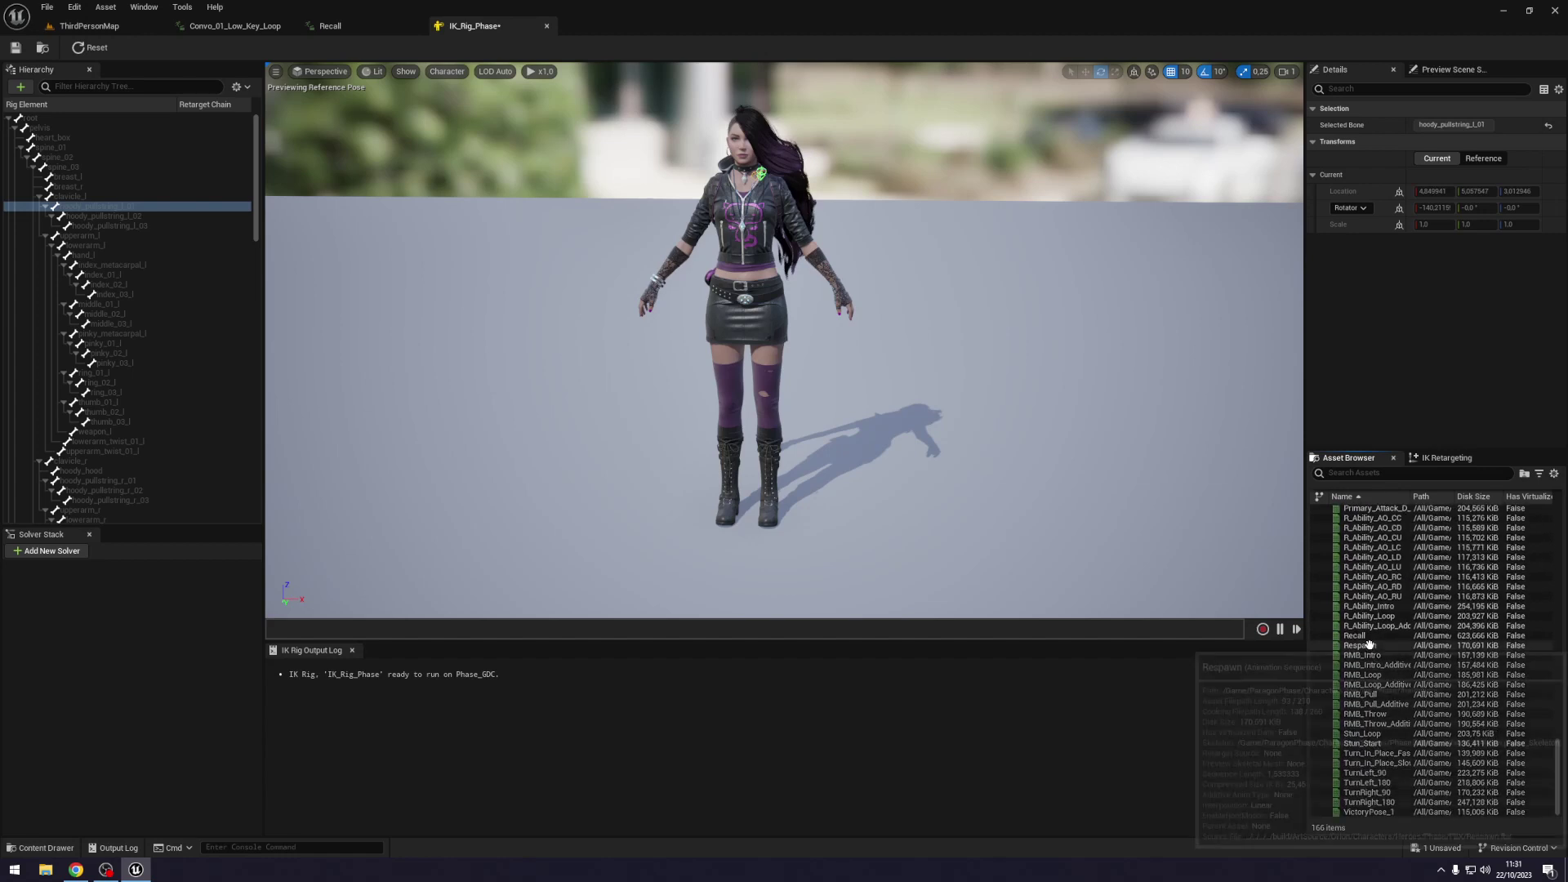
pyautogui.click(1389, 635)
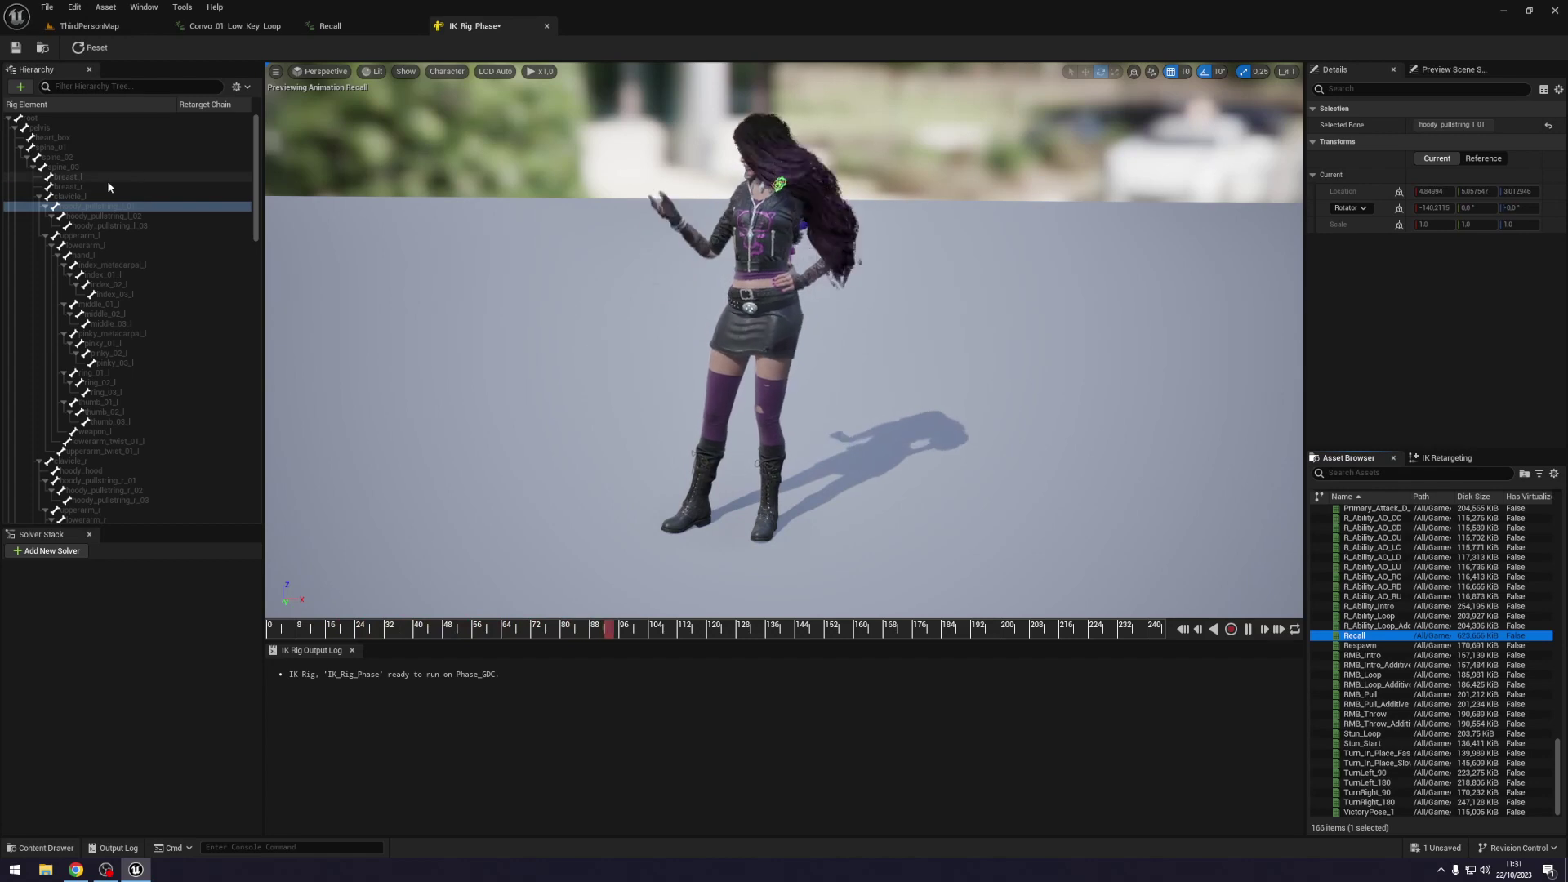
pyautogui.click(66, 157)
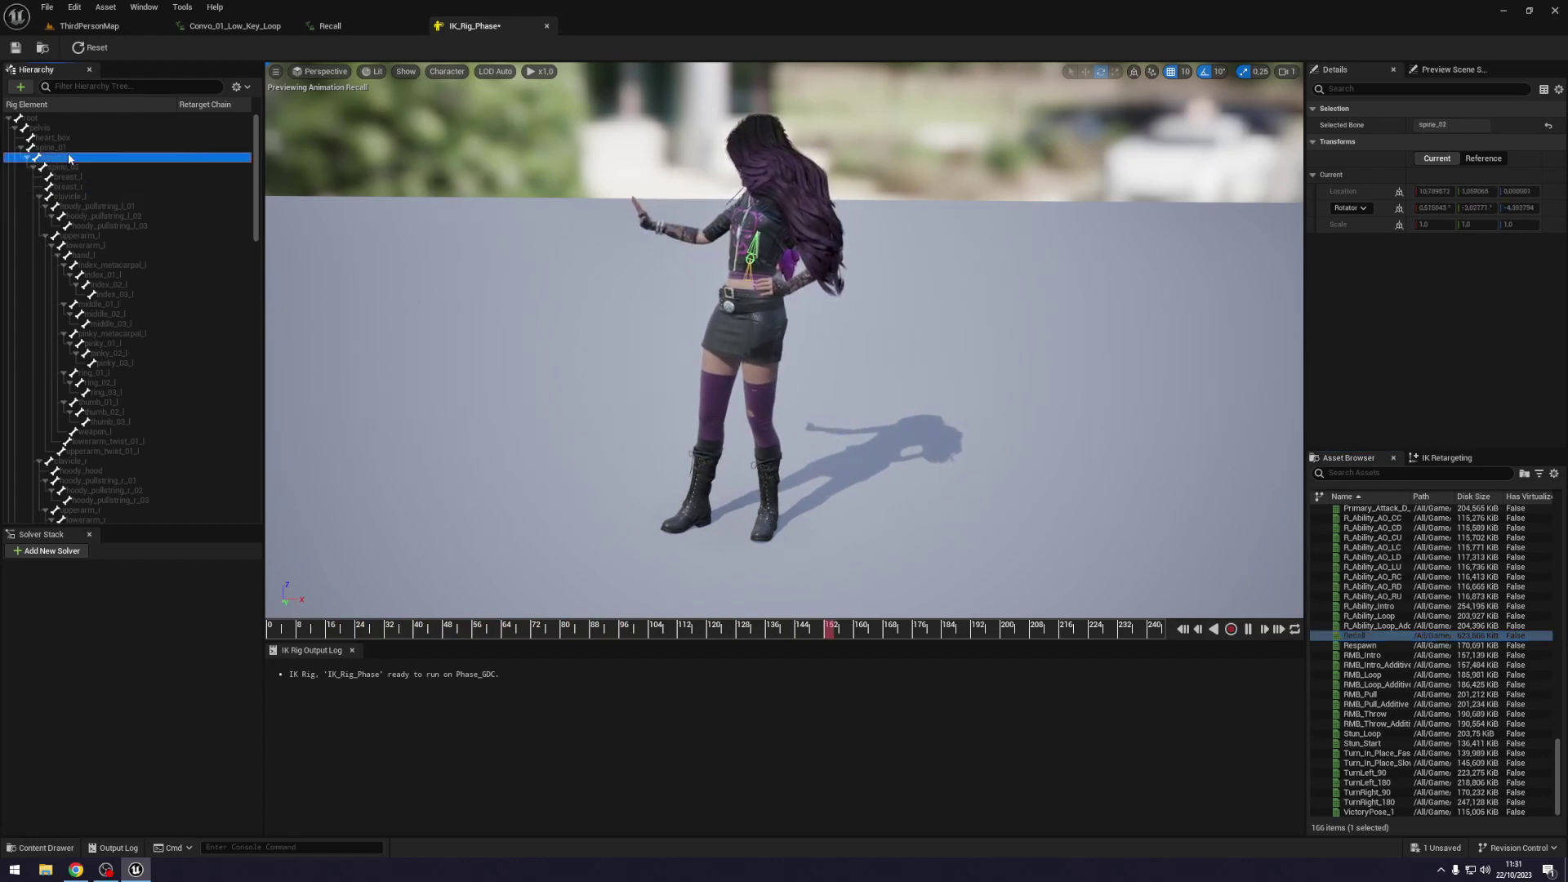
pyautogui.scroll(-1, 87, 451)
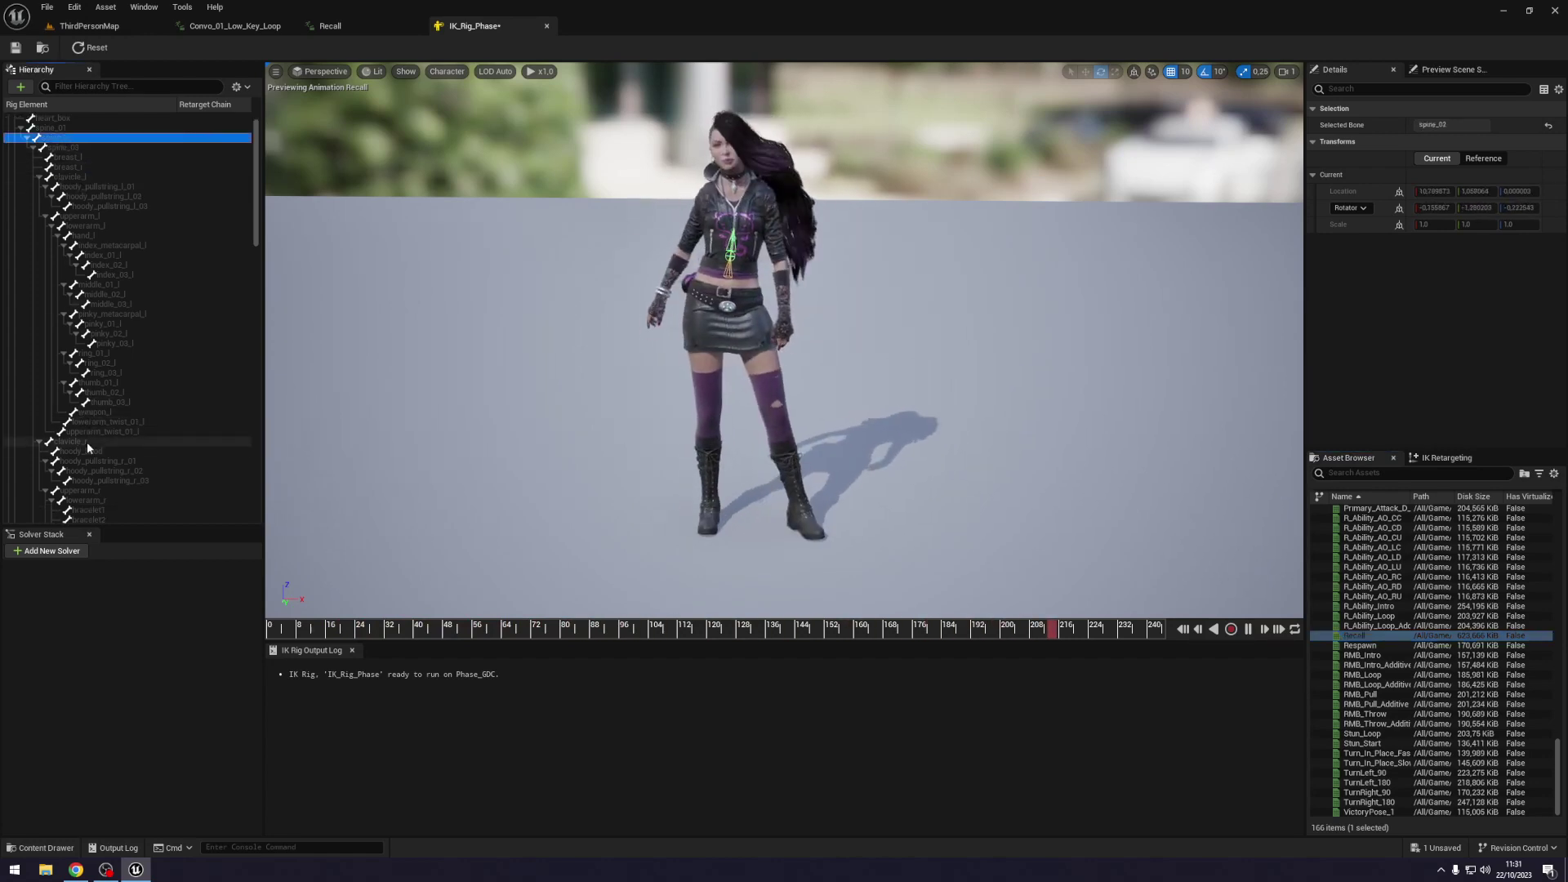
pyautogui.click(87, 443)
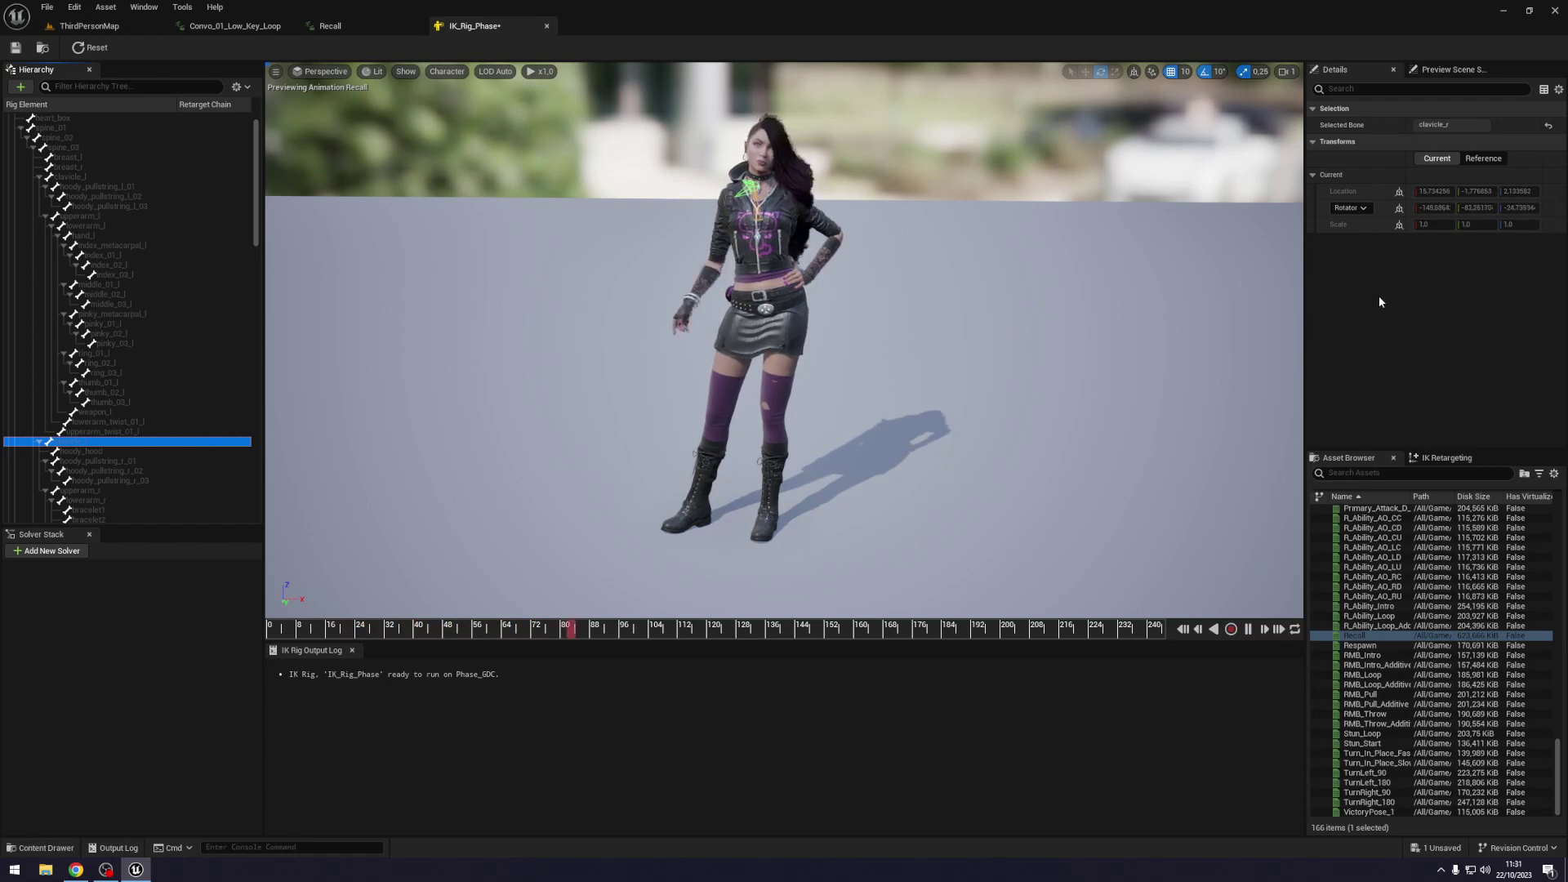
pyautogui.click(1444, 458)
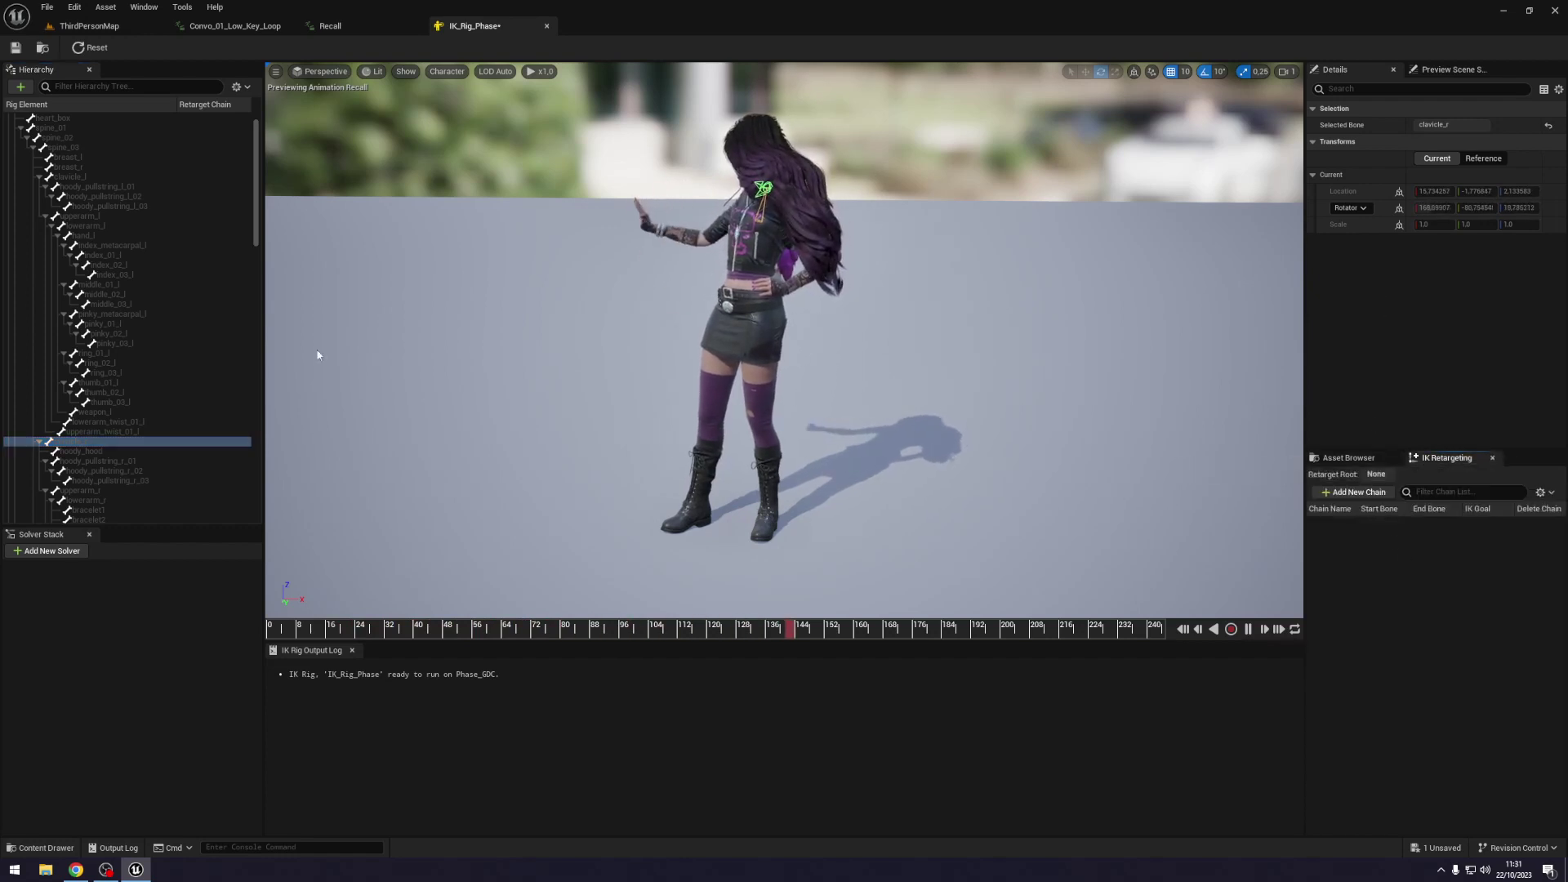
pyautogui.click(1349, 458)
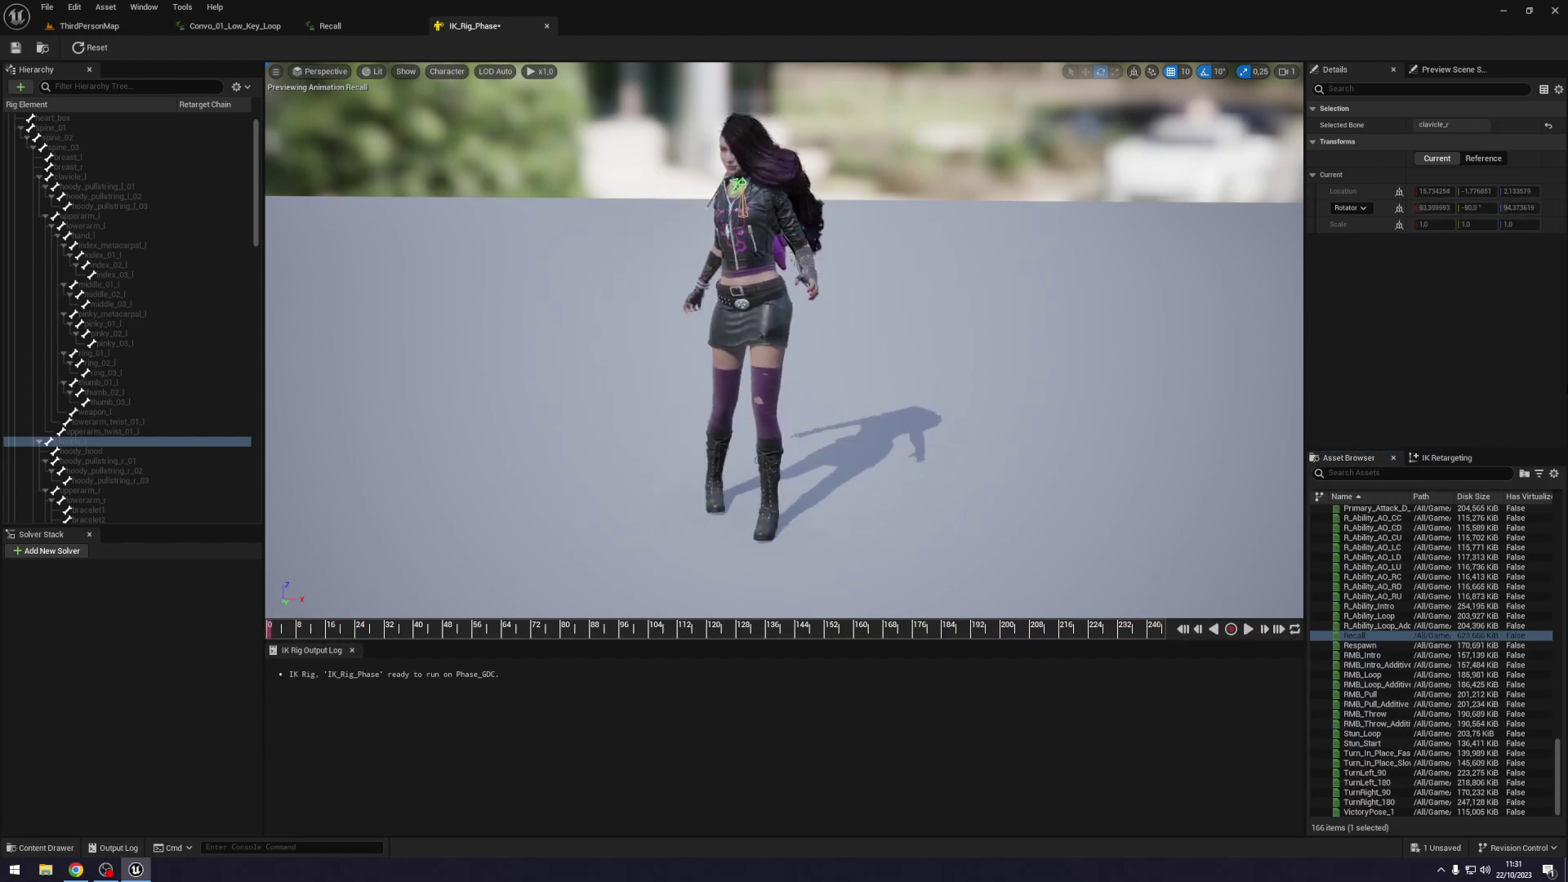
pyautogui.scroll(5, 1475, 637)
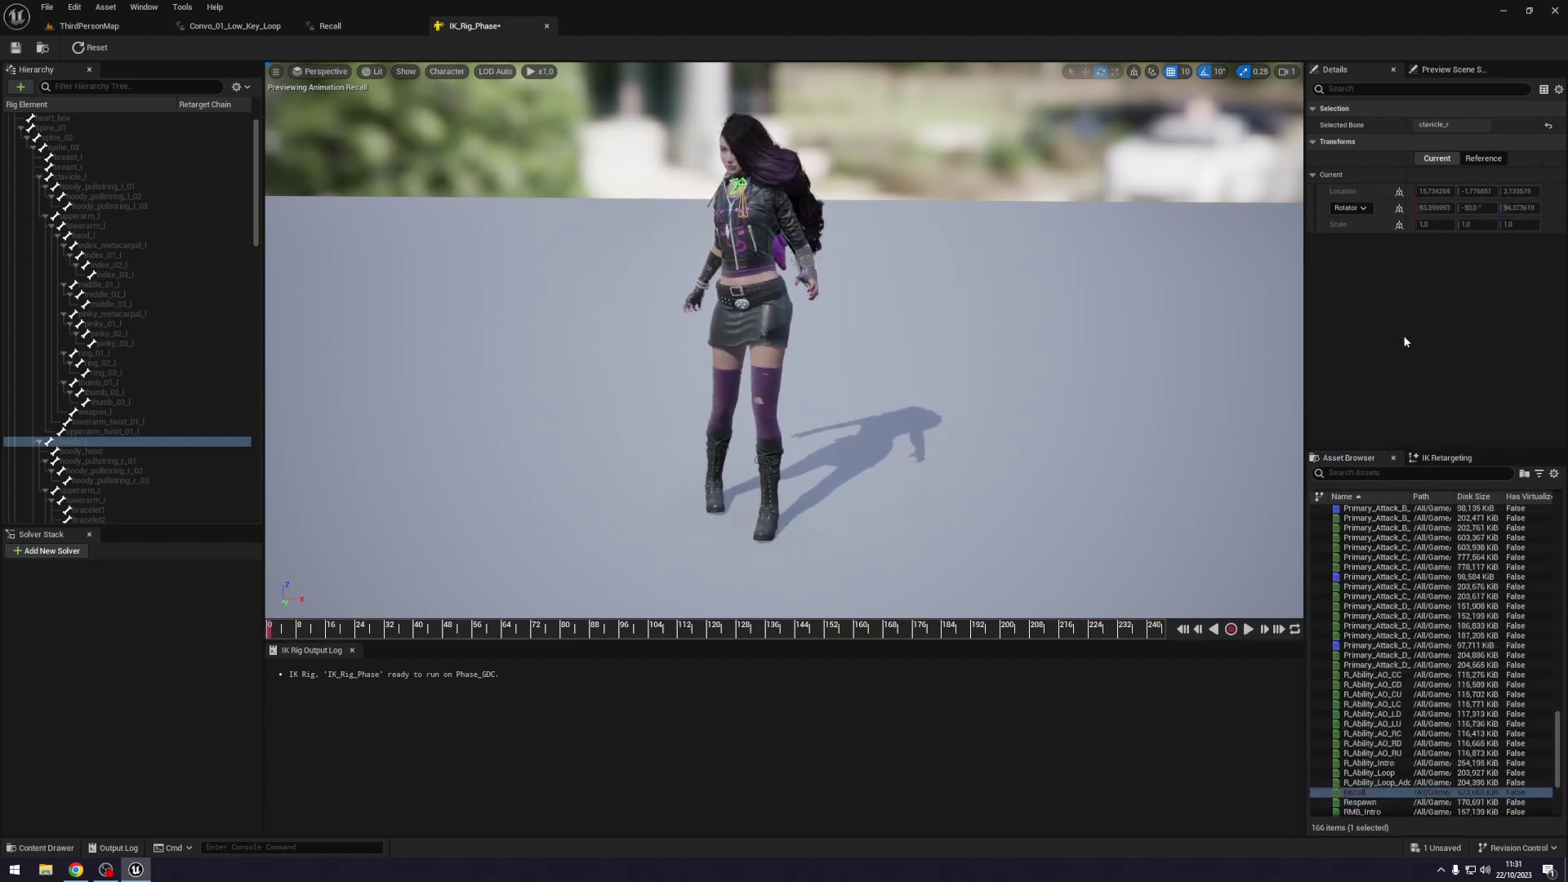
pyautogui.scroll(1, 145, 164)
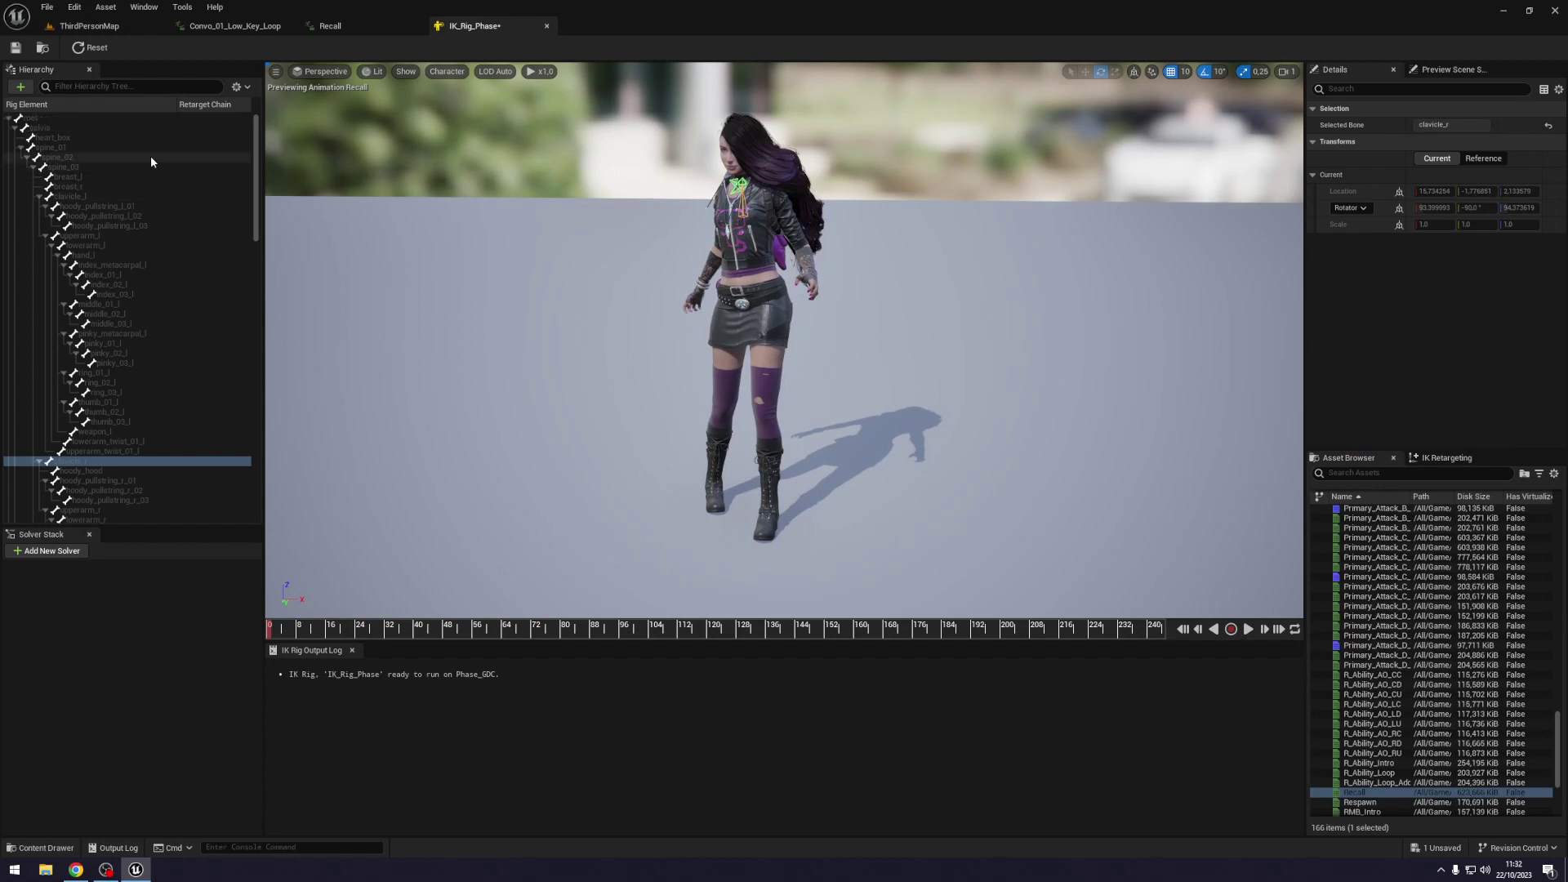
pyautogui.click(53, 147)
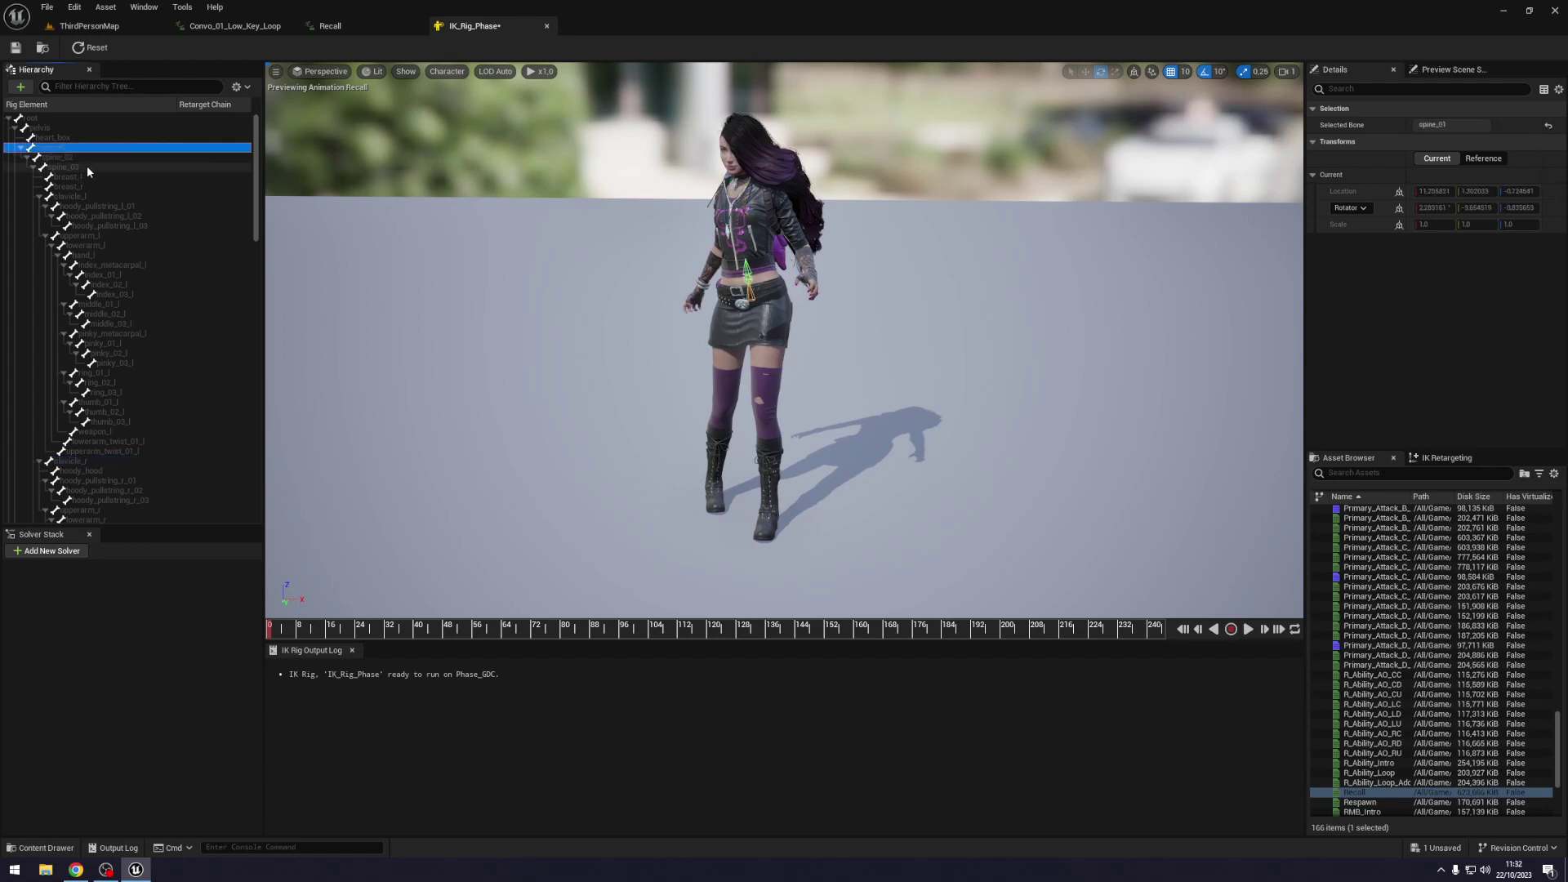
pyautogui.click(1452, 464)
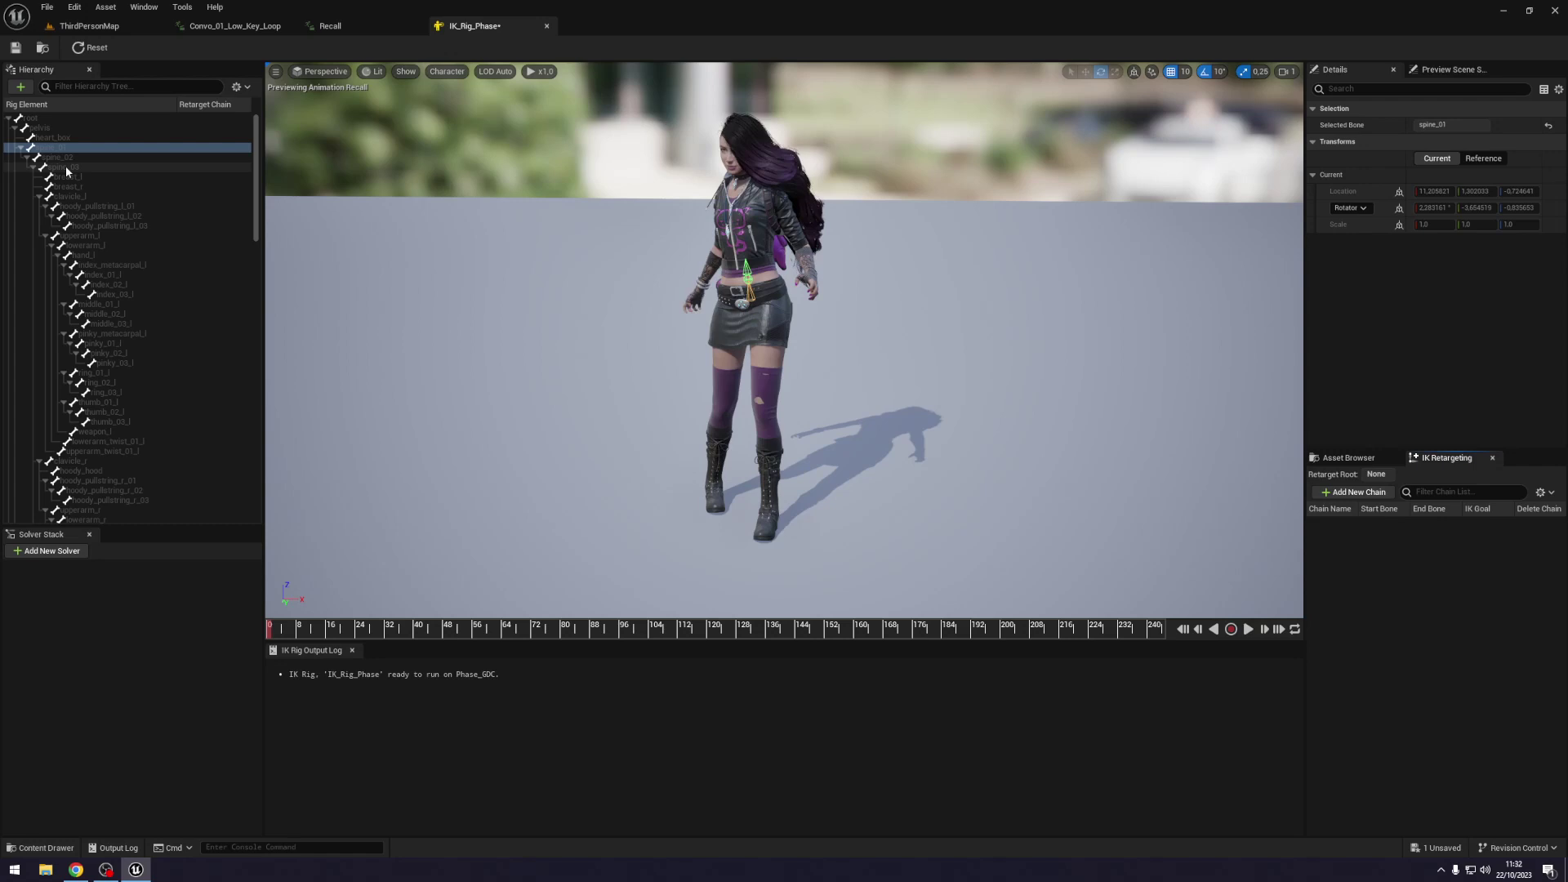
pyautogui.keyDown('shift'); pyautogui.click(65, 165); pyautogui.keyUp('shift')
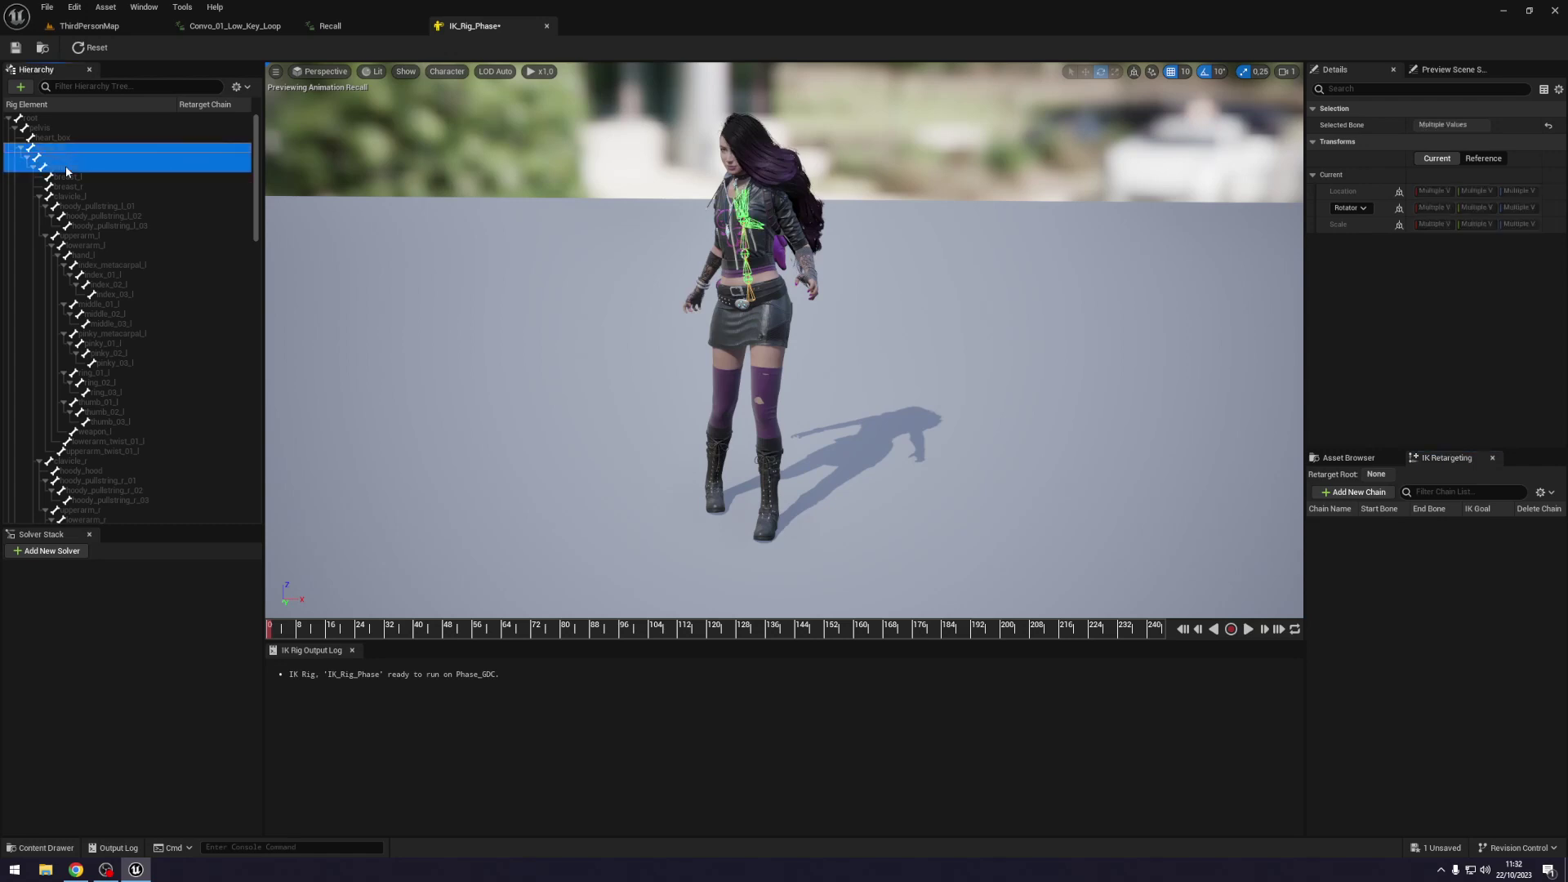
# Add a Spine retarget chain from spine_01 to spine_03.
pyautogui.rightClick(72, 165)
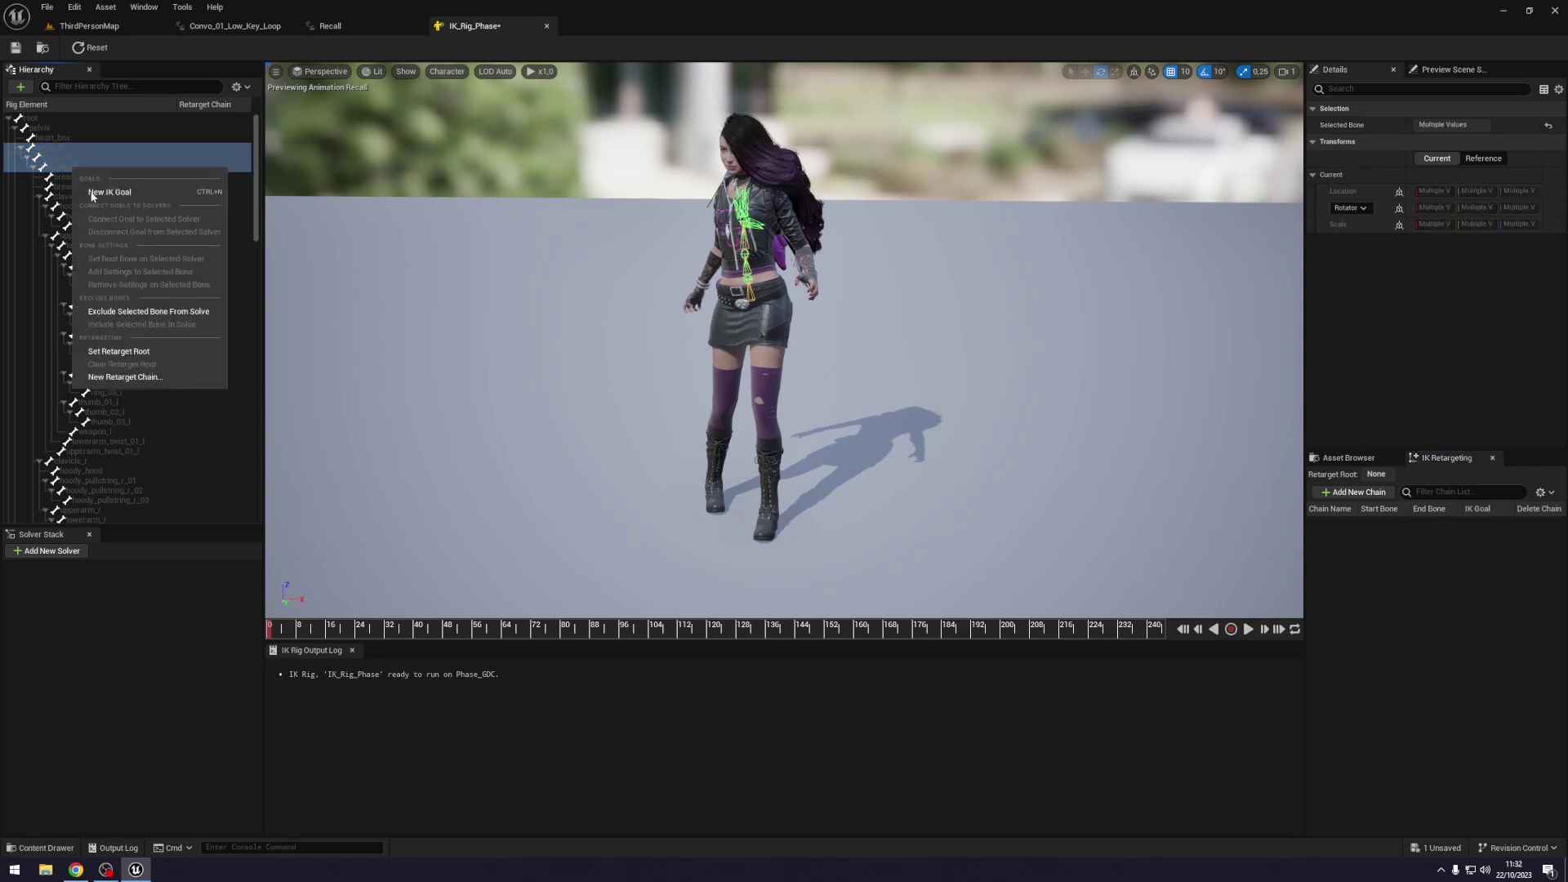
pyautogui.click(125, 377)
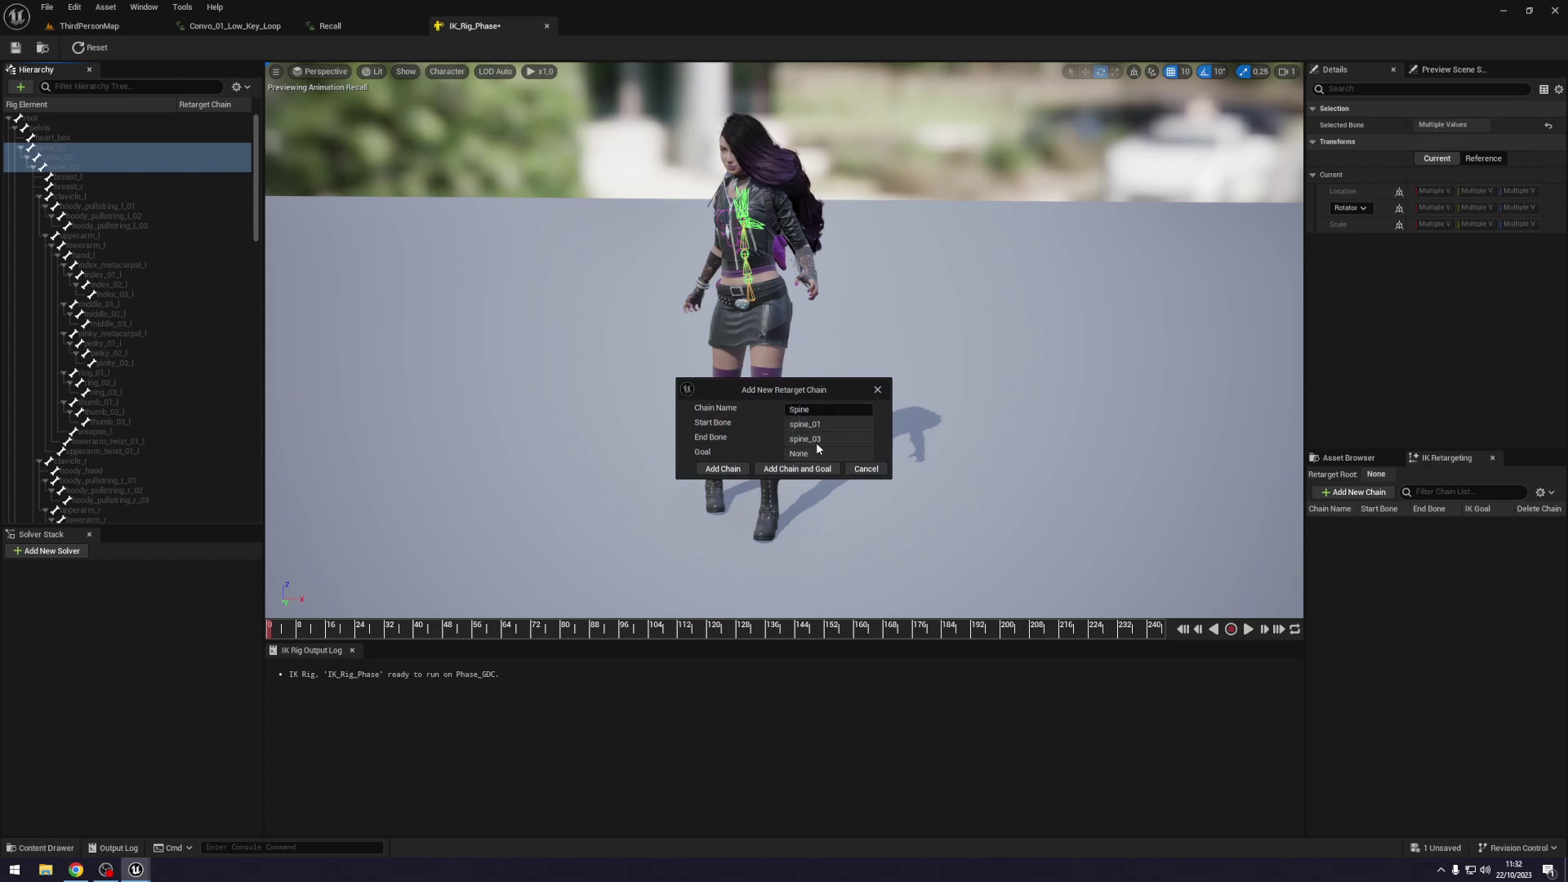
pyautogui.click(723, 469)
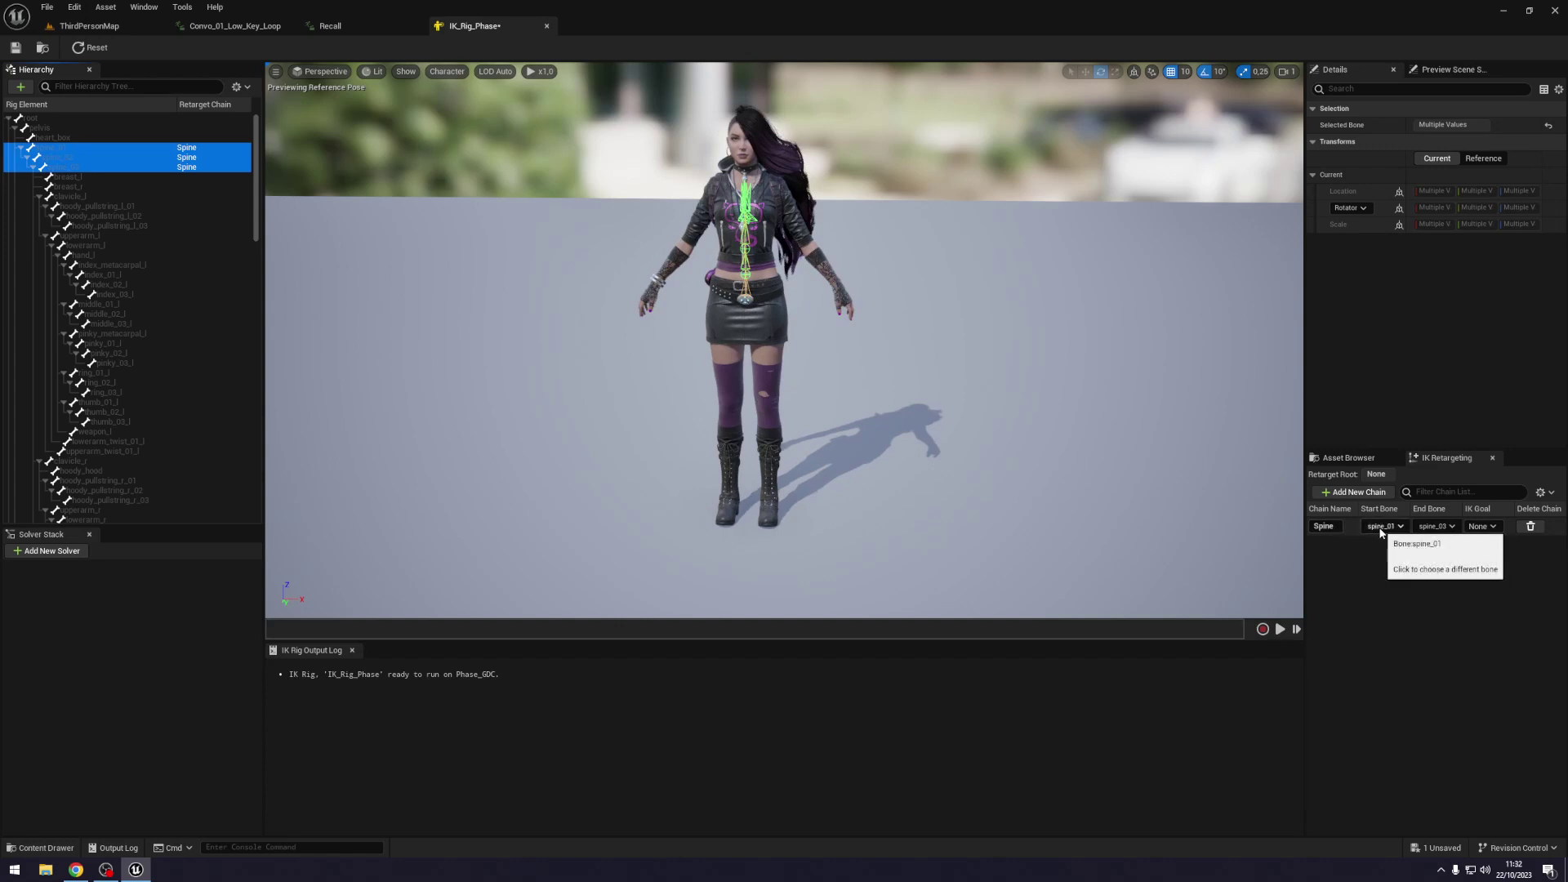
# Add a LeftArm retarget chain from clavicle_l to hand_l.
pyautogui.click(93, 198)
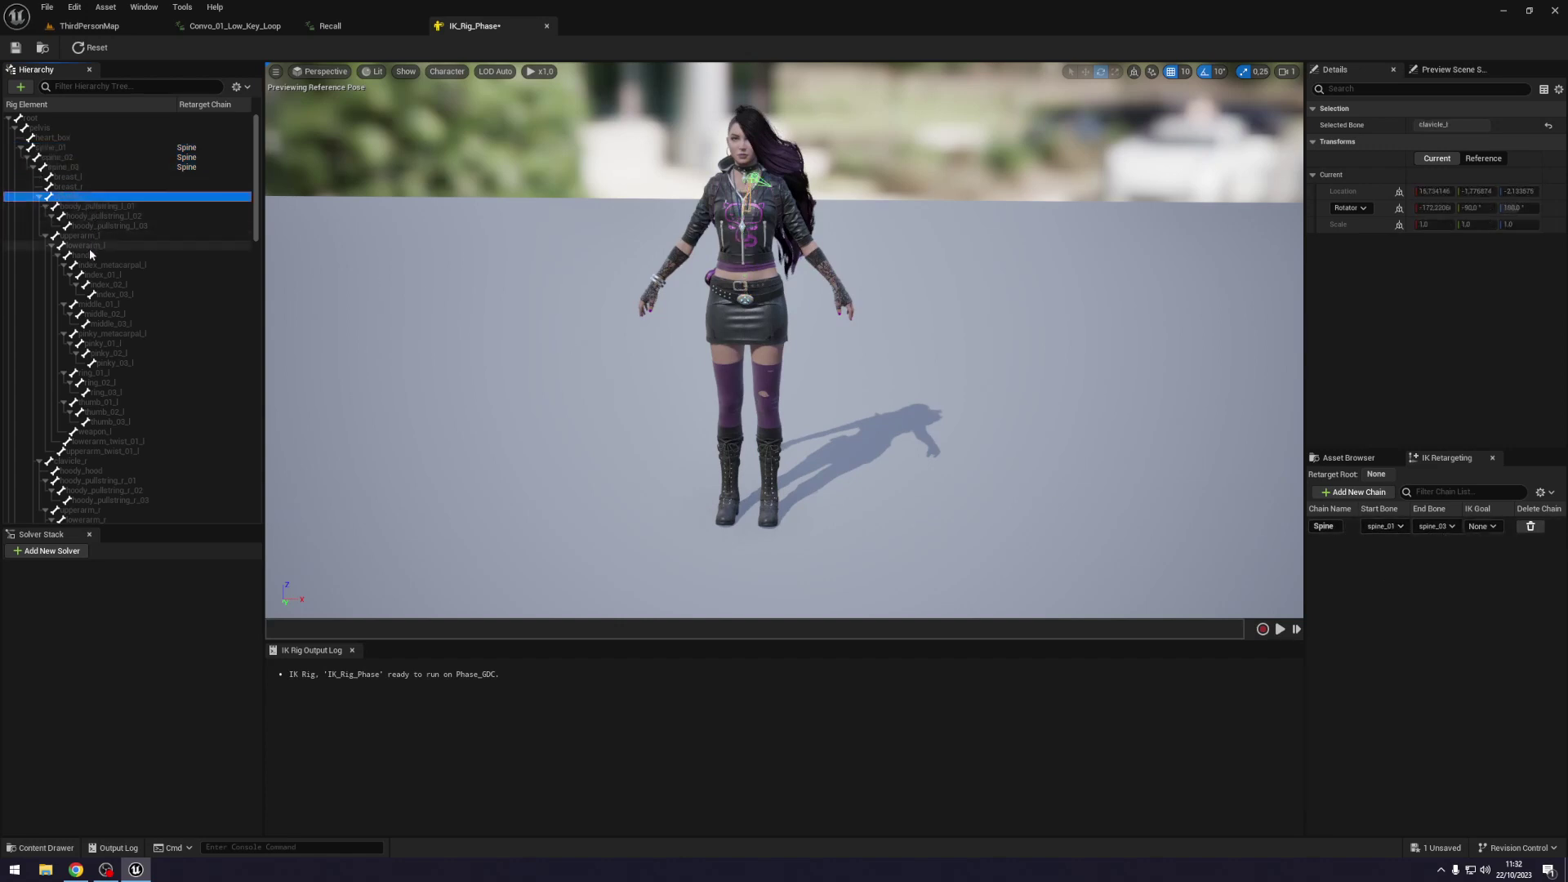
pyautogui.keyDown('shift'); pyautogui.click(90, 249); pyautogui.keyUp('shift')
pyautogui.click(90, 249)
pyautogui.click(89, 196)
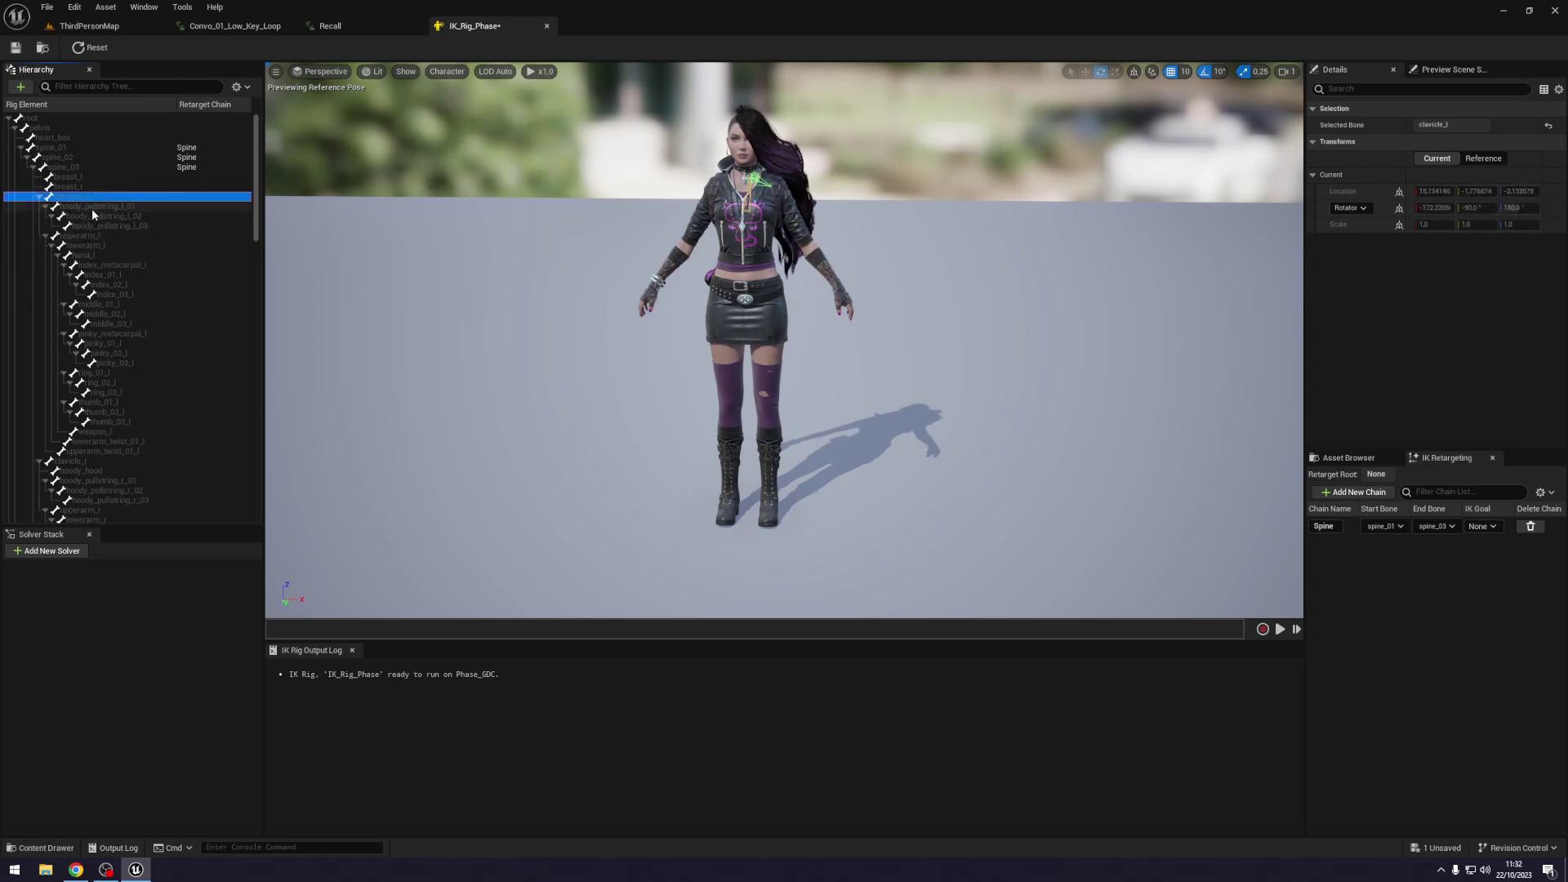
pyautogui.keyDown('ctrl'); pyautogui.click(90, 235); pyautogui.keyUp('ctrl')
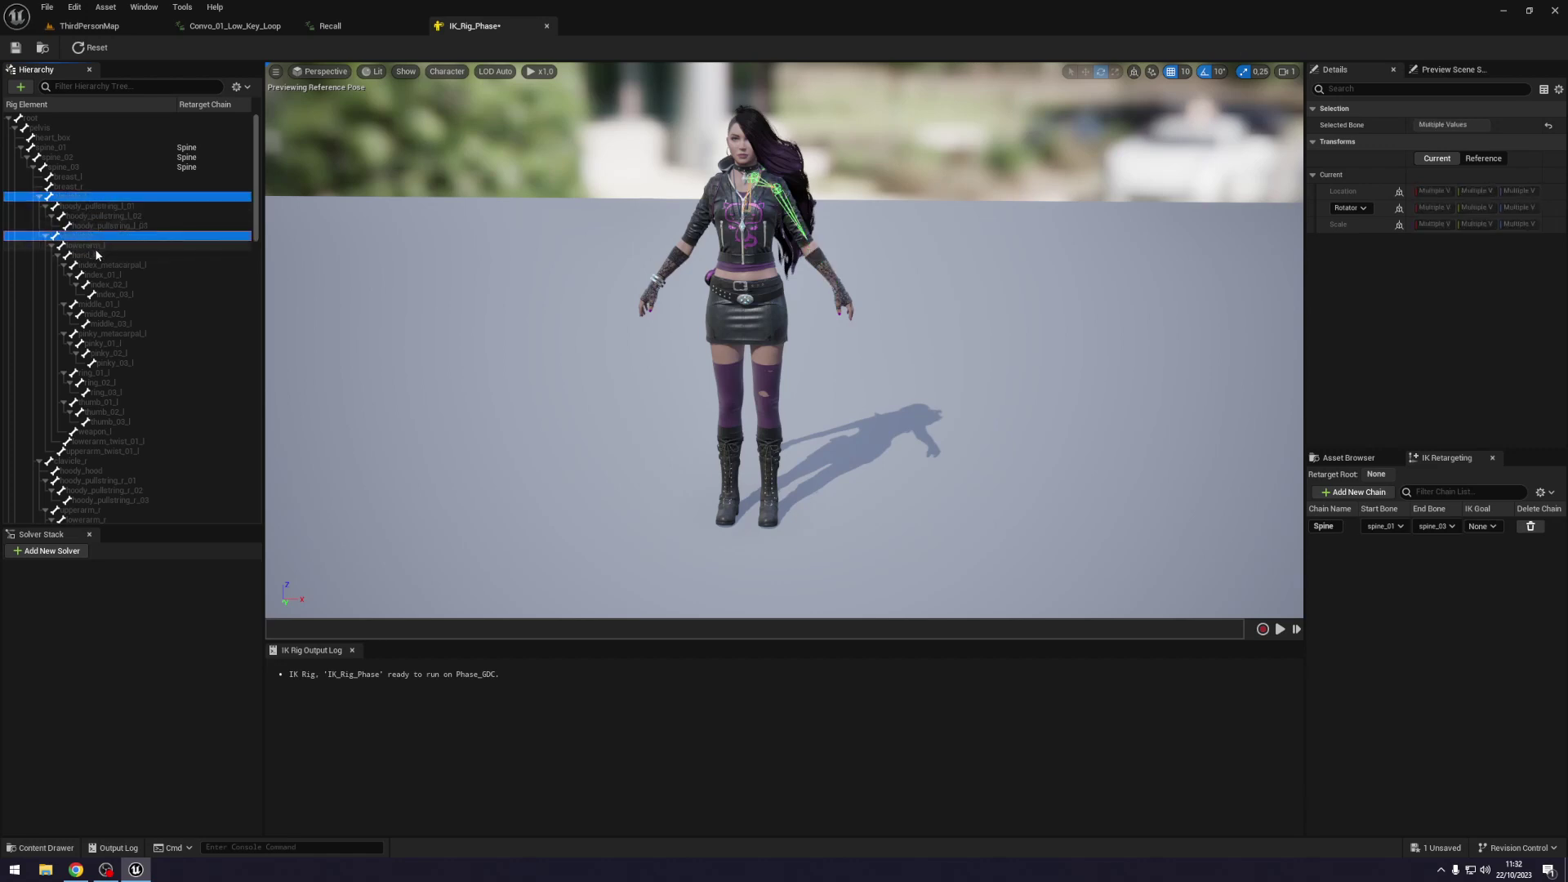
pyautogui.click(95, 248)
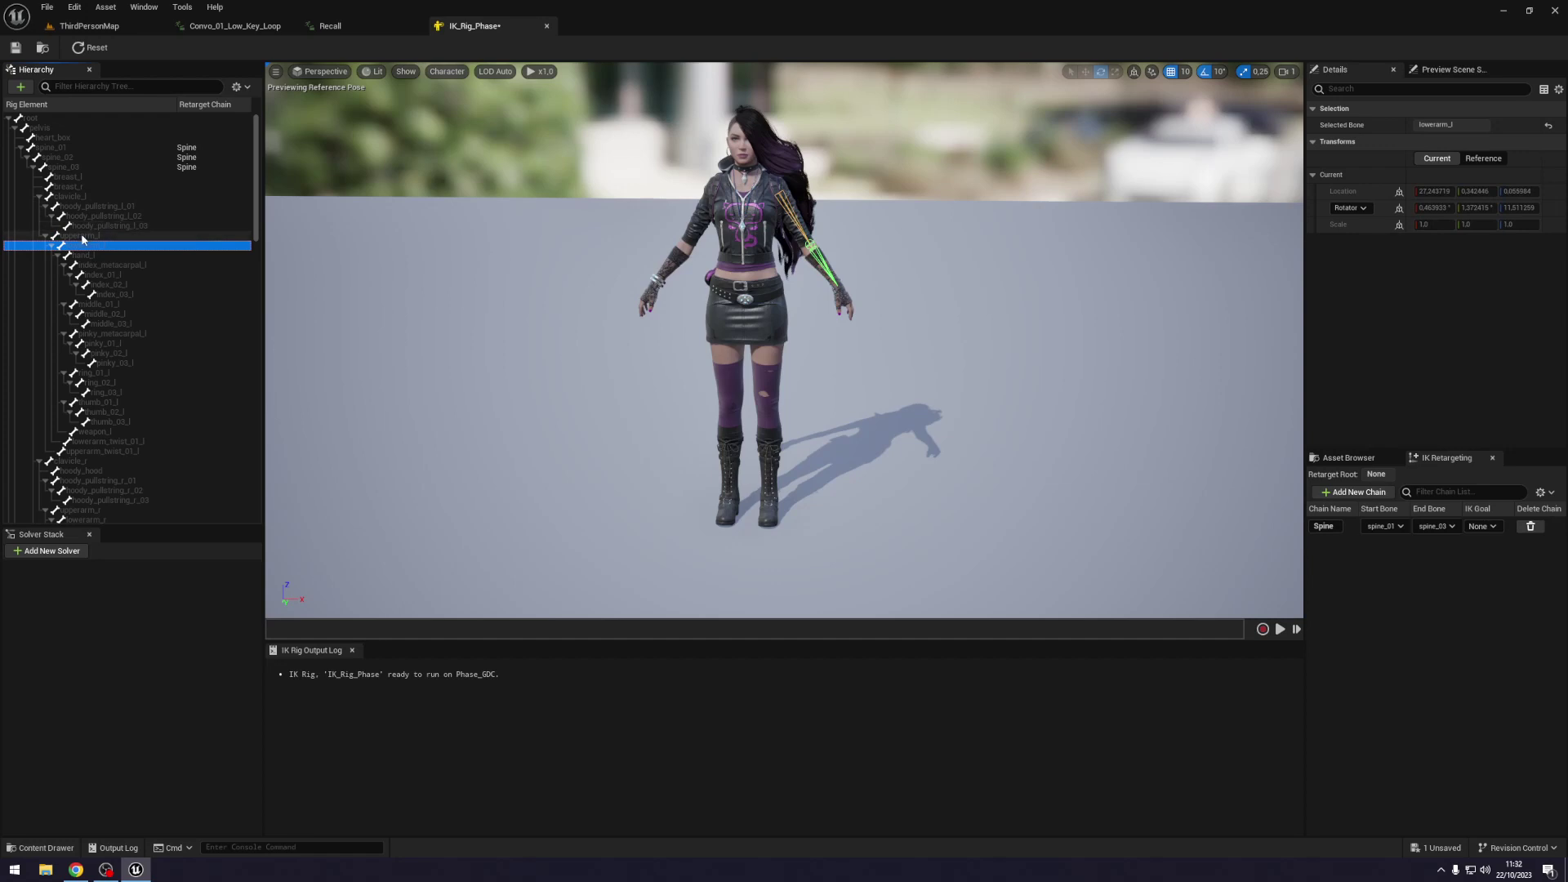
pyautogui.click(85, 235)
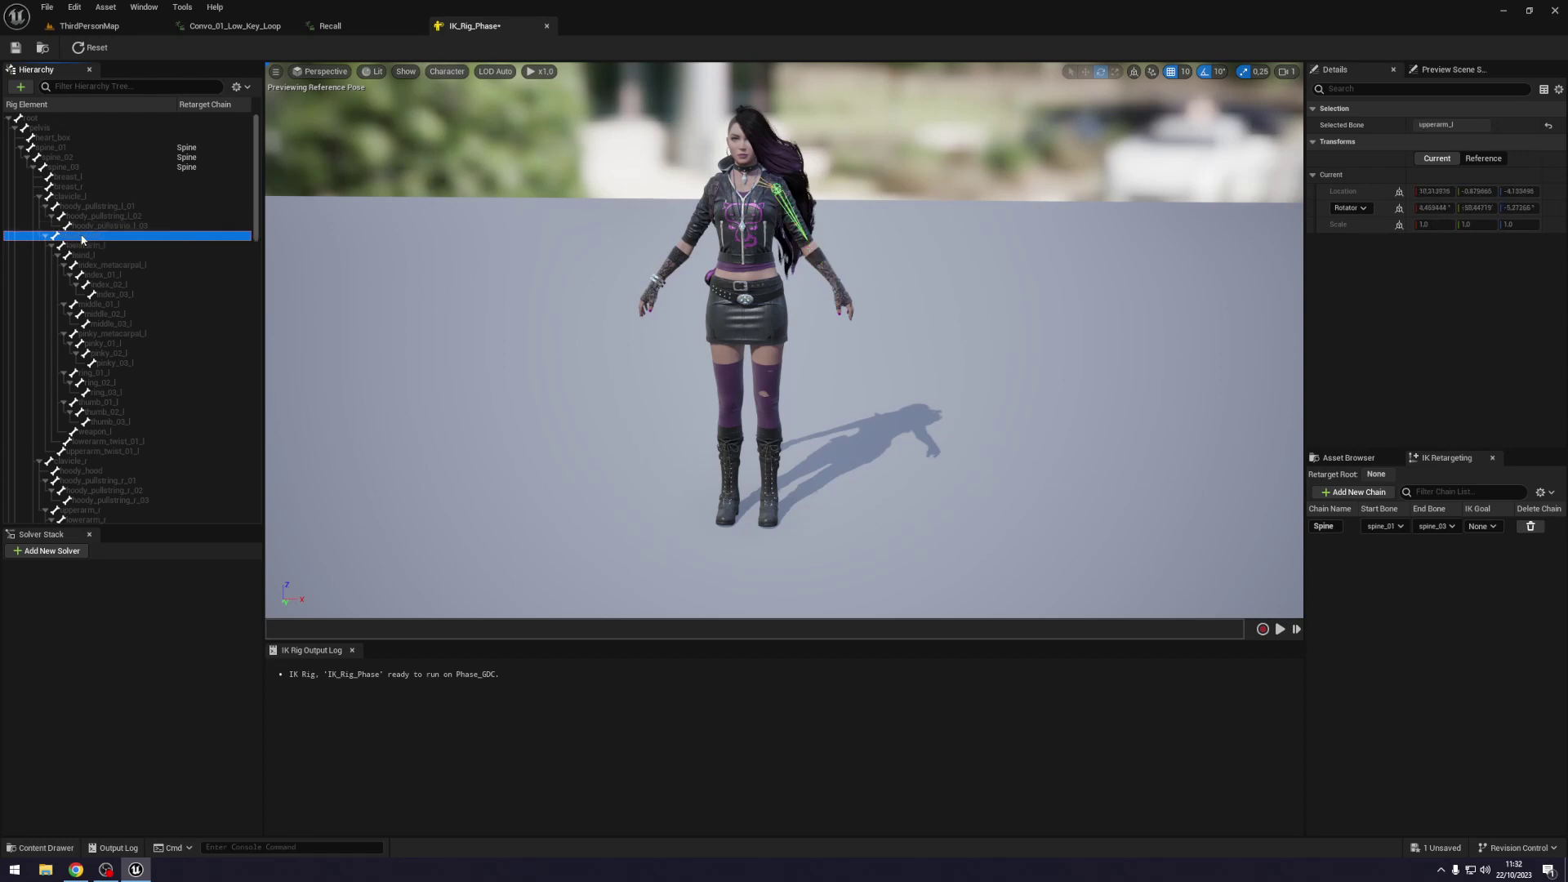
pyautogui.click(78, 199)
pyautogui.keyDown('ctrl'); pyautogui.click(80, 238); pyautogui.keyUp('ctrl')
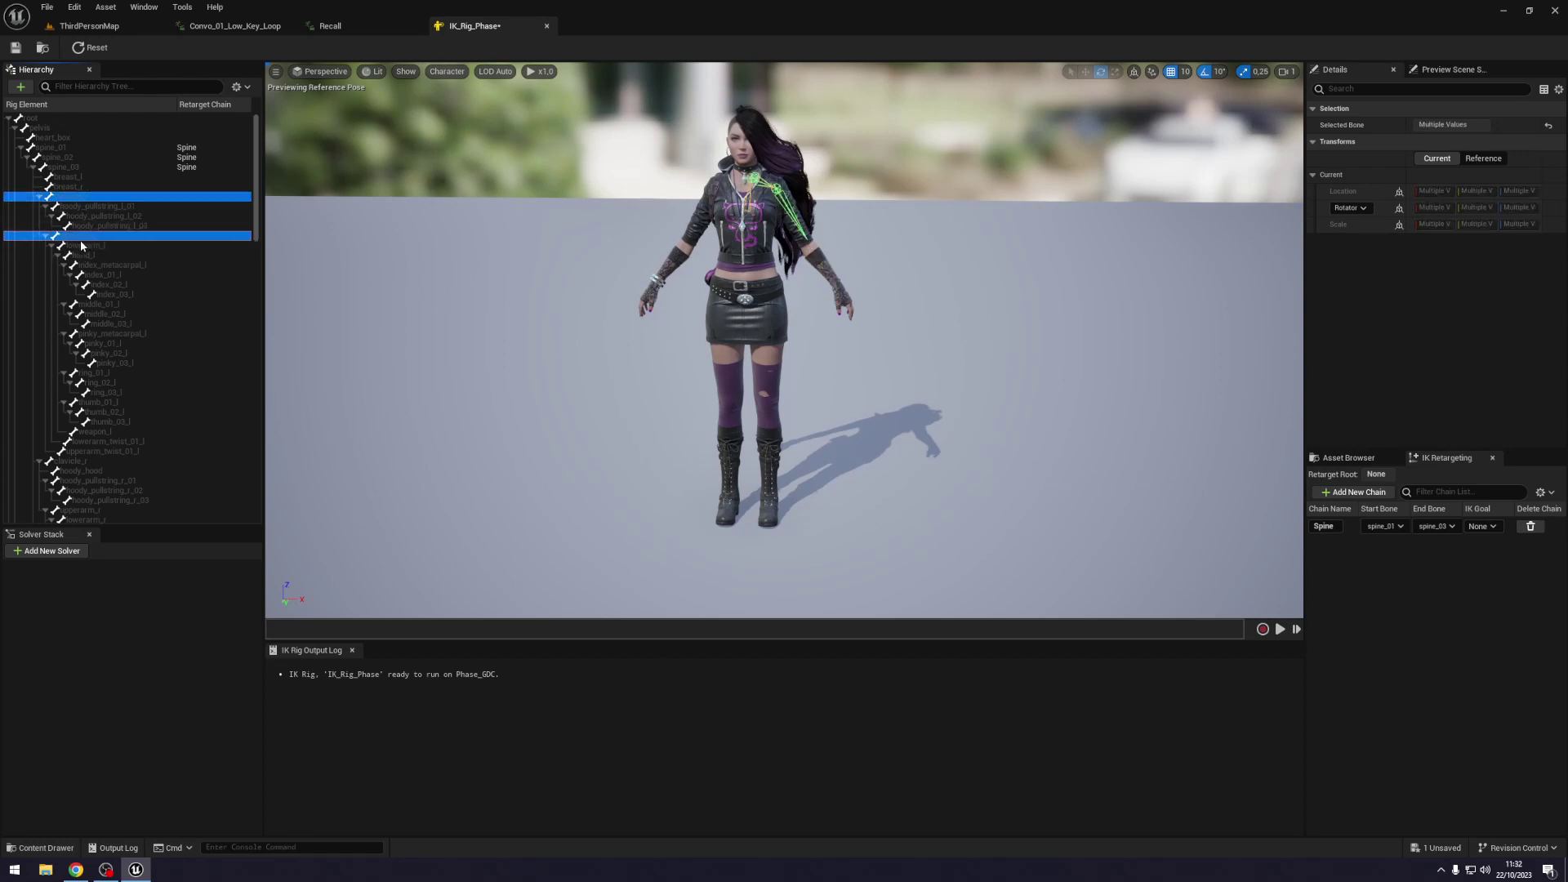
pyautogui.keyDown('ctrl'); pyautogui.click(87, 246); pyautogui.keyUp('ctrl')
pyautogui.keyDown('ctrl'); pyautogui.click(87, 255); pyautogui.keyUp('ctrl')
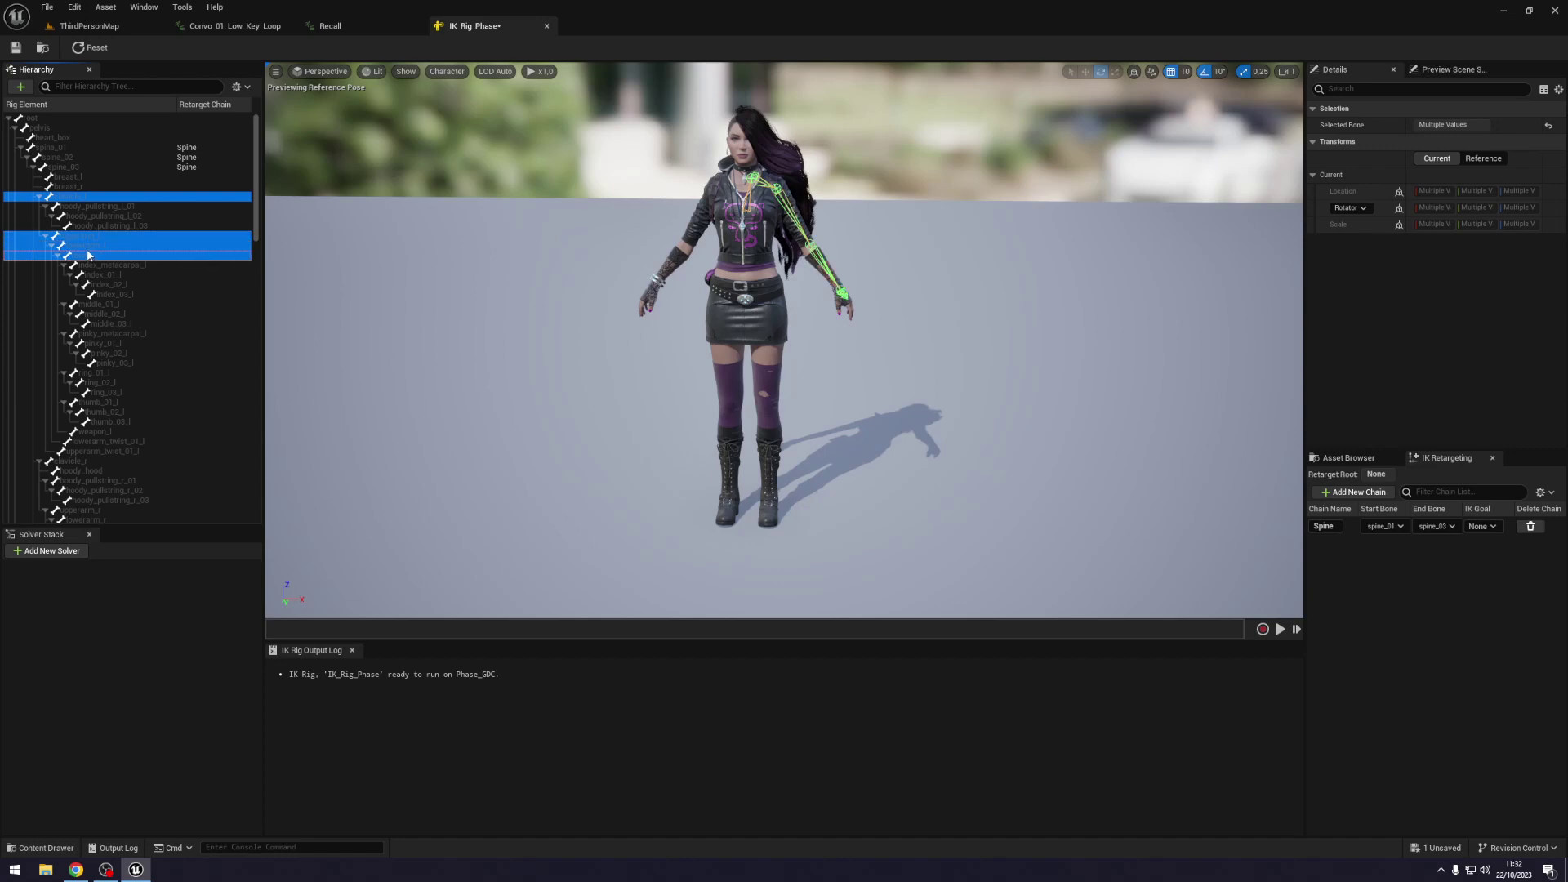
pyautogui.rightClick(90, 255)
pyautogui.click(148, 460)
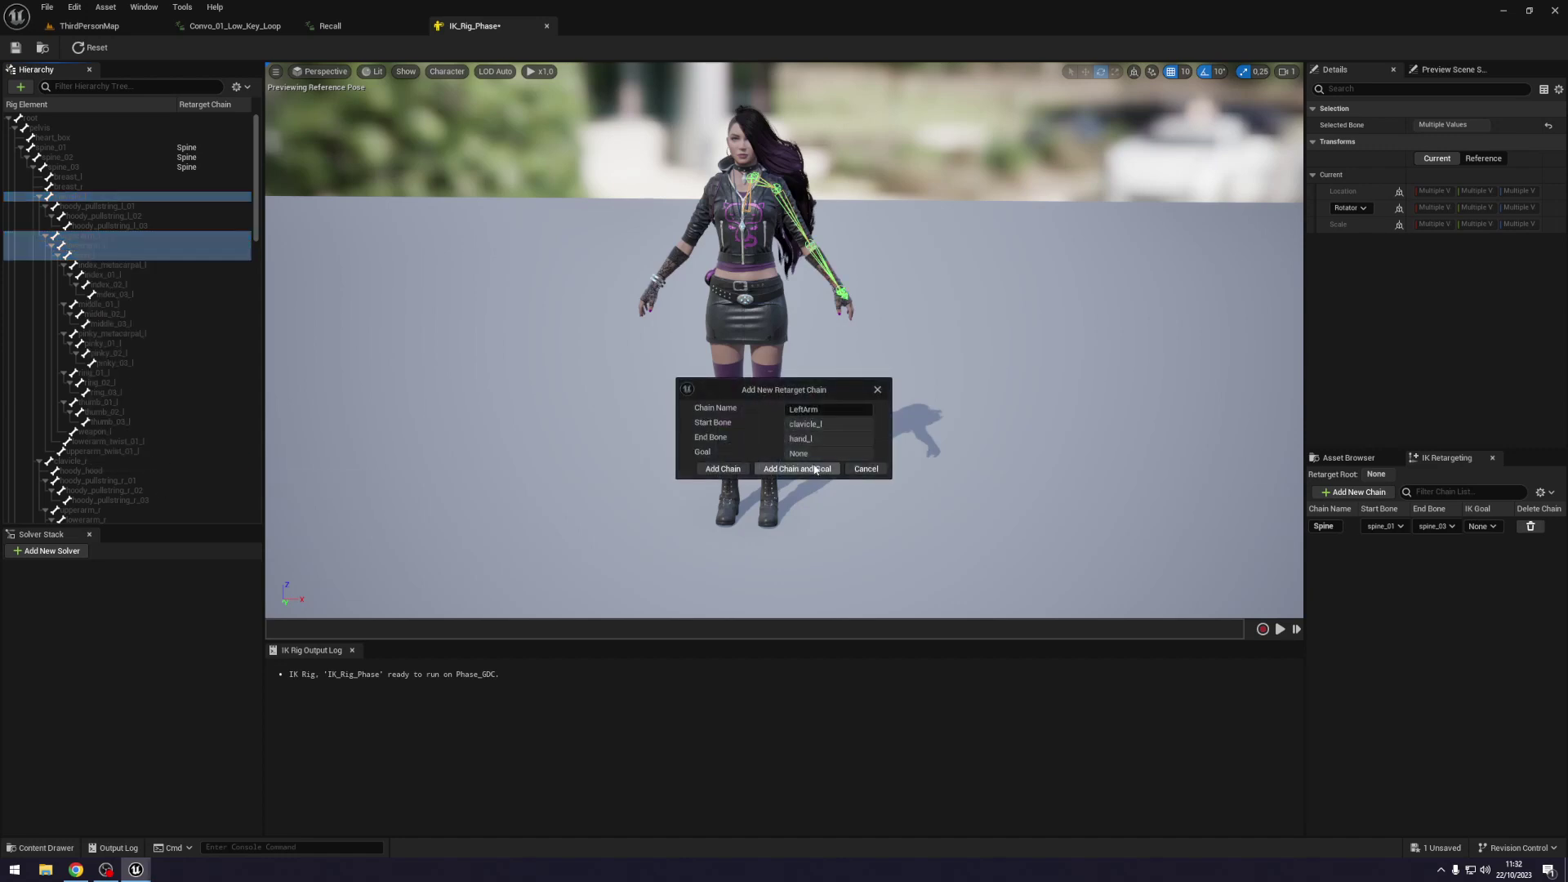
pyautogui.click(740, 472)
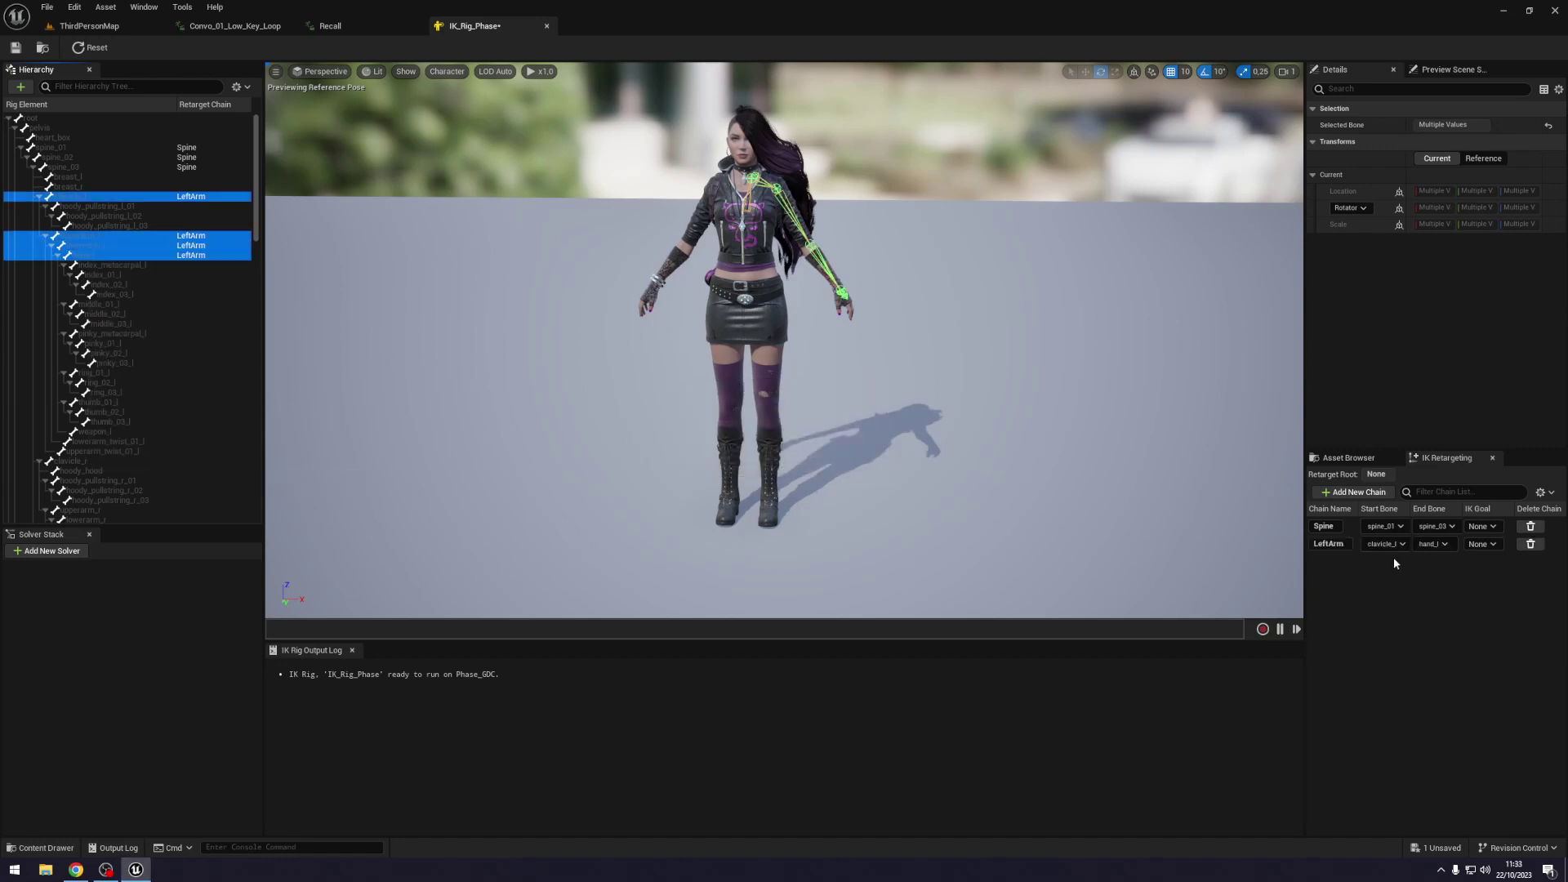
# Add a RightArm retarget chain from clavicle_r to hand_r.
pyautogui.click(86, 461)
pyautogui.scroll(-3, 104, 430)
pyautogui.scroll(-1, 96, 398)
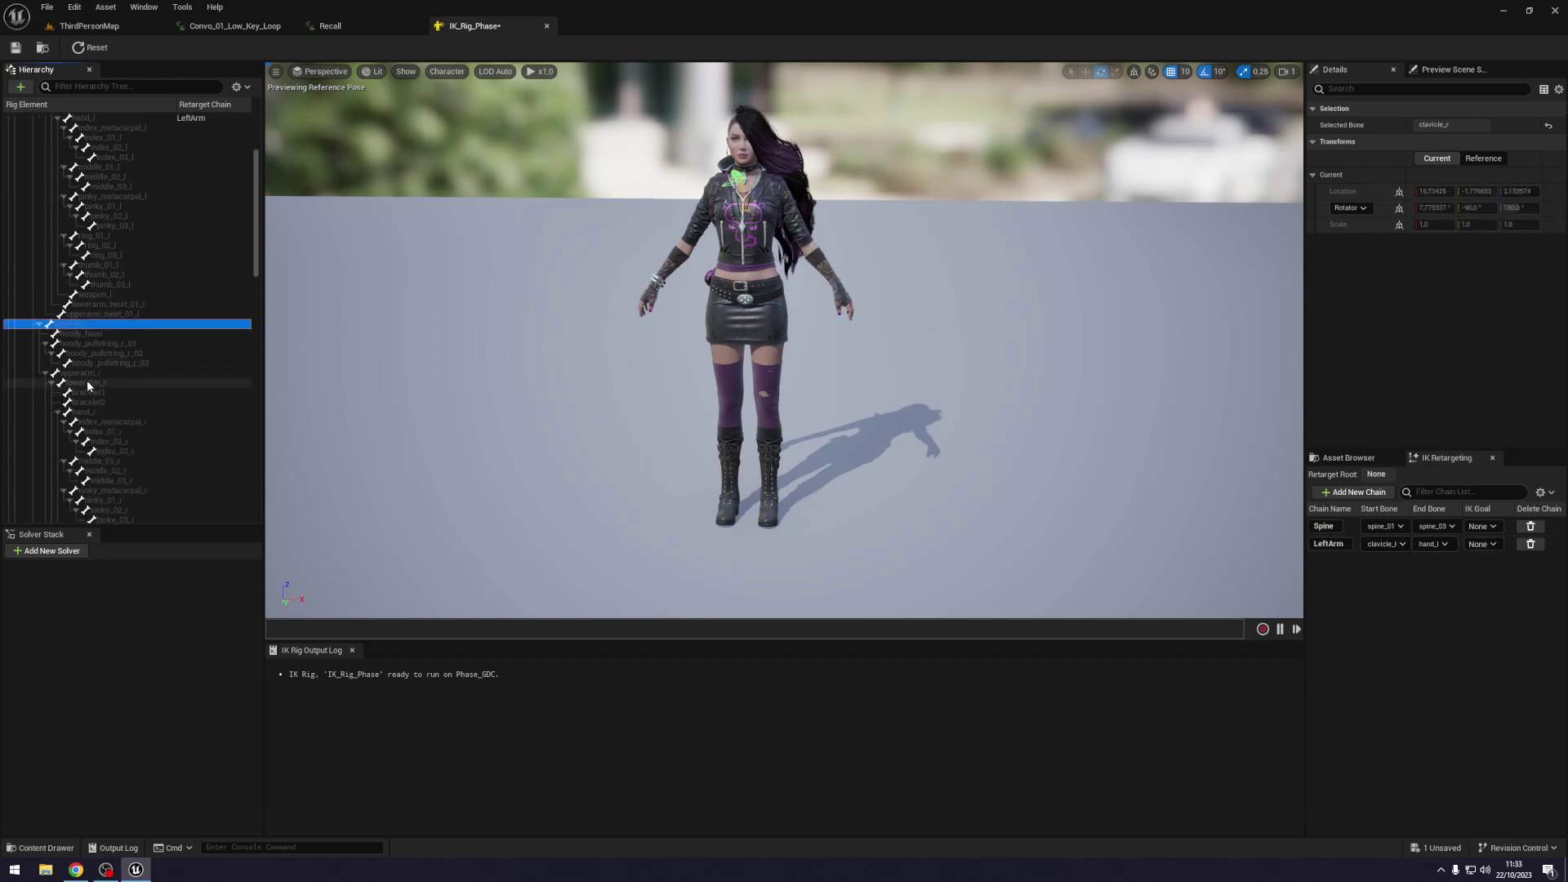
pyautogui.keyDown('ctrl'); pyautogui.click(90, 372); pyautogui.keyUp('ctrl')
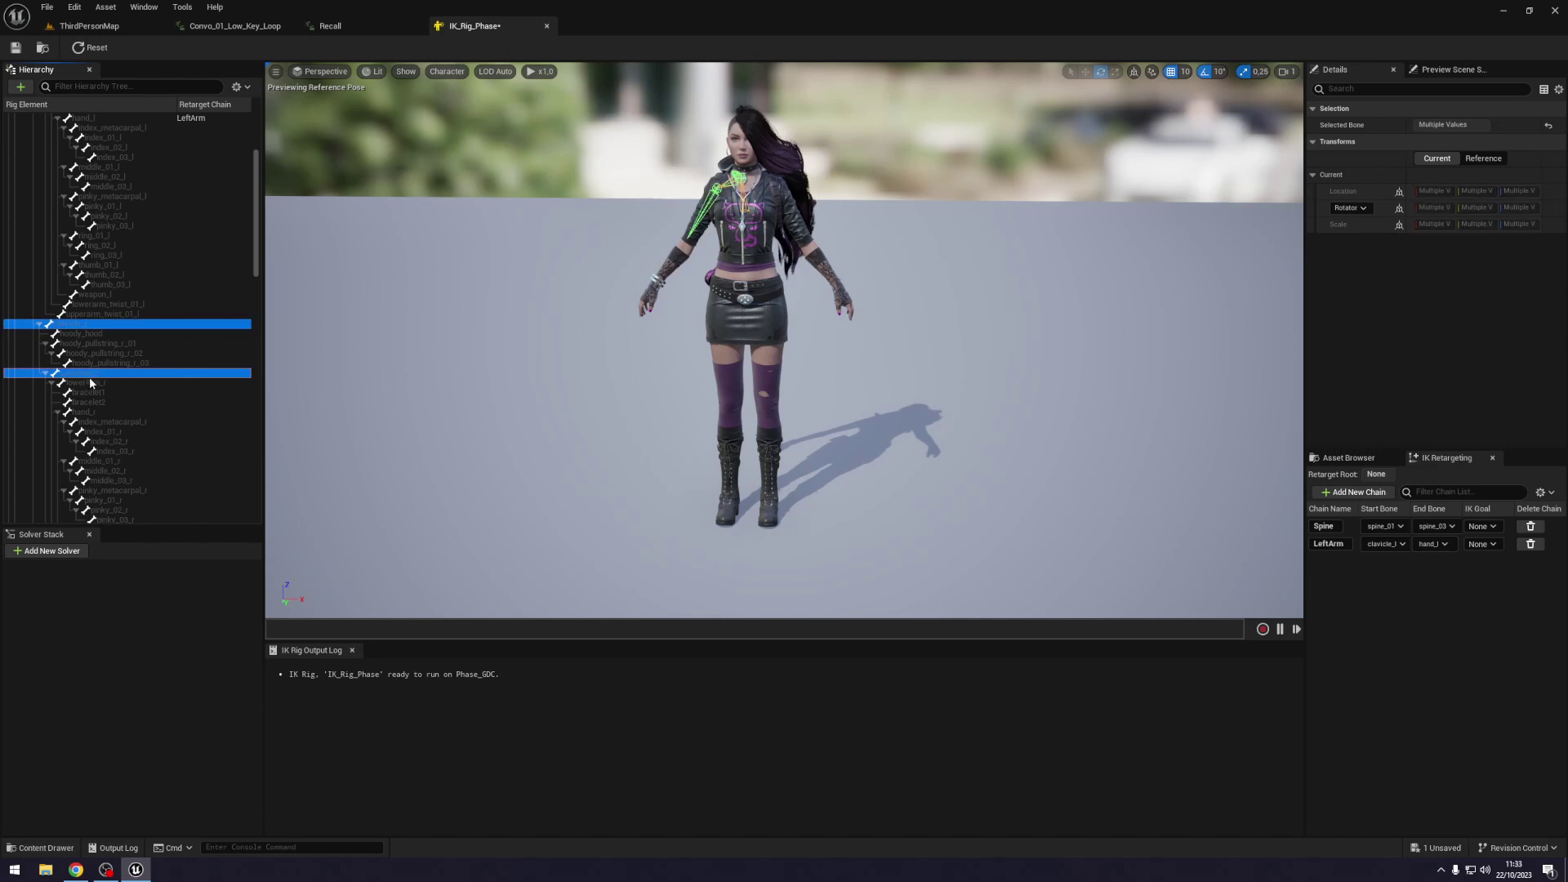
pyautogui.keyDown('ctrl'); pyautogui.click(90, 384); pyautogui.keyUp('ctrl')
pyautogui.keyDown('ctrl'); pyautogui.click(104, 411); pyautogui.keyUp('ctrl')
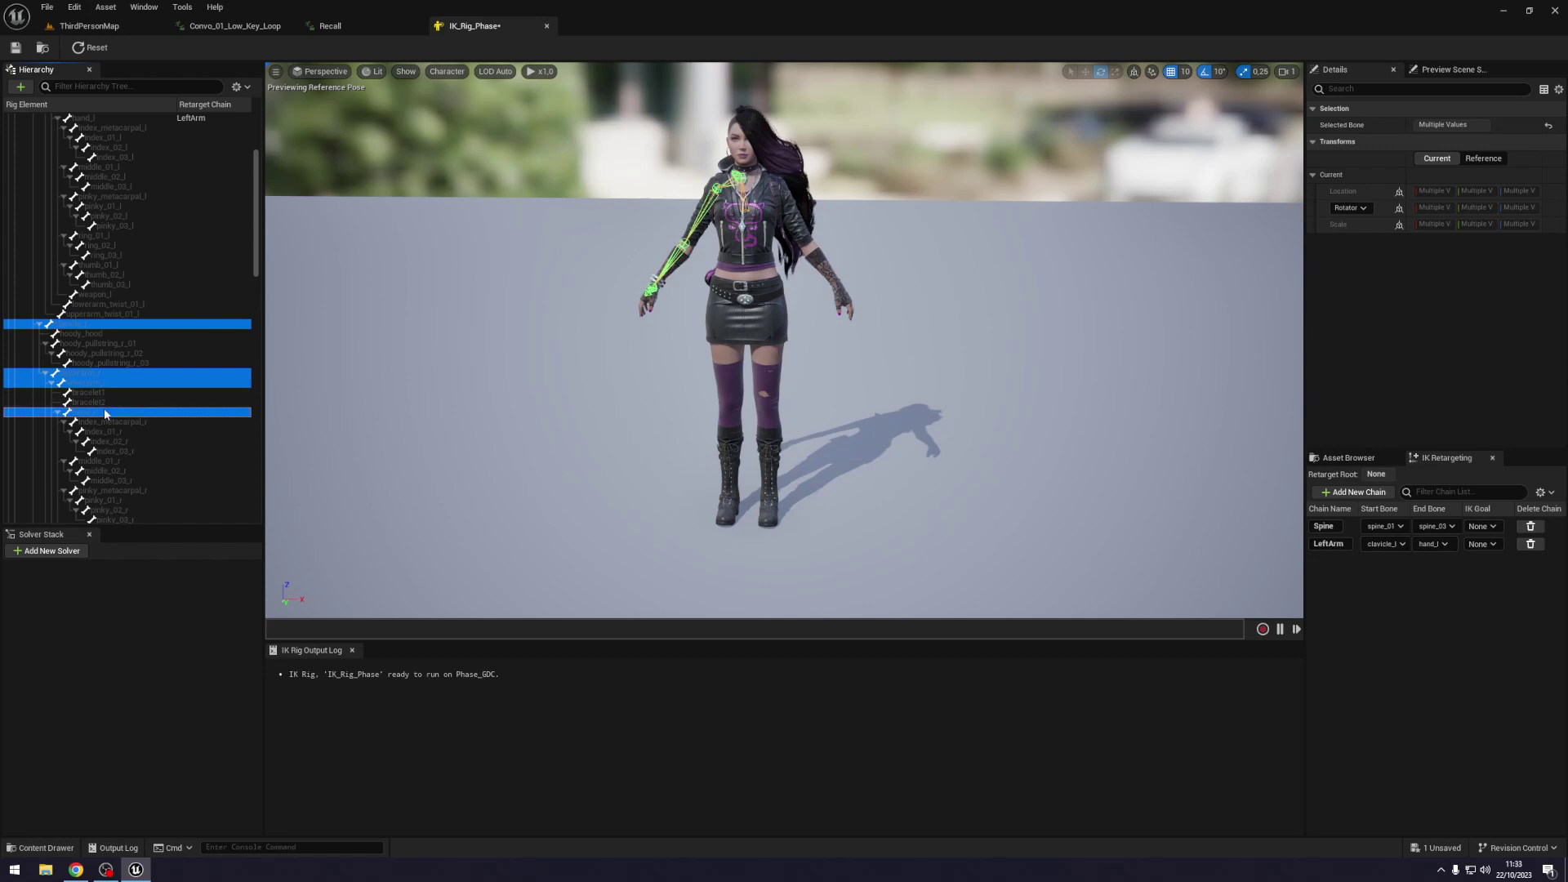
pyautogui.rightClick(105, 408)
pyautogui.click(144, 620)
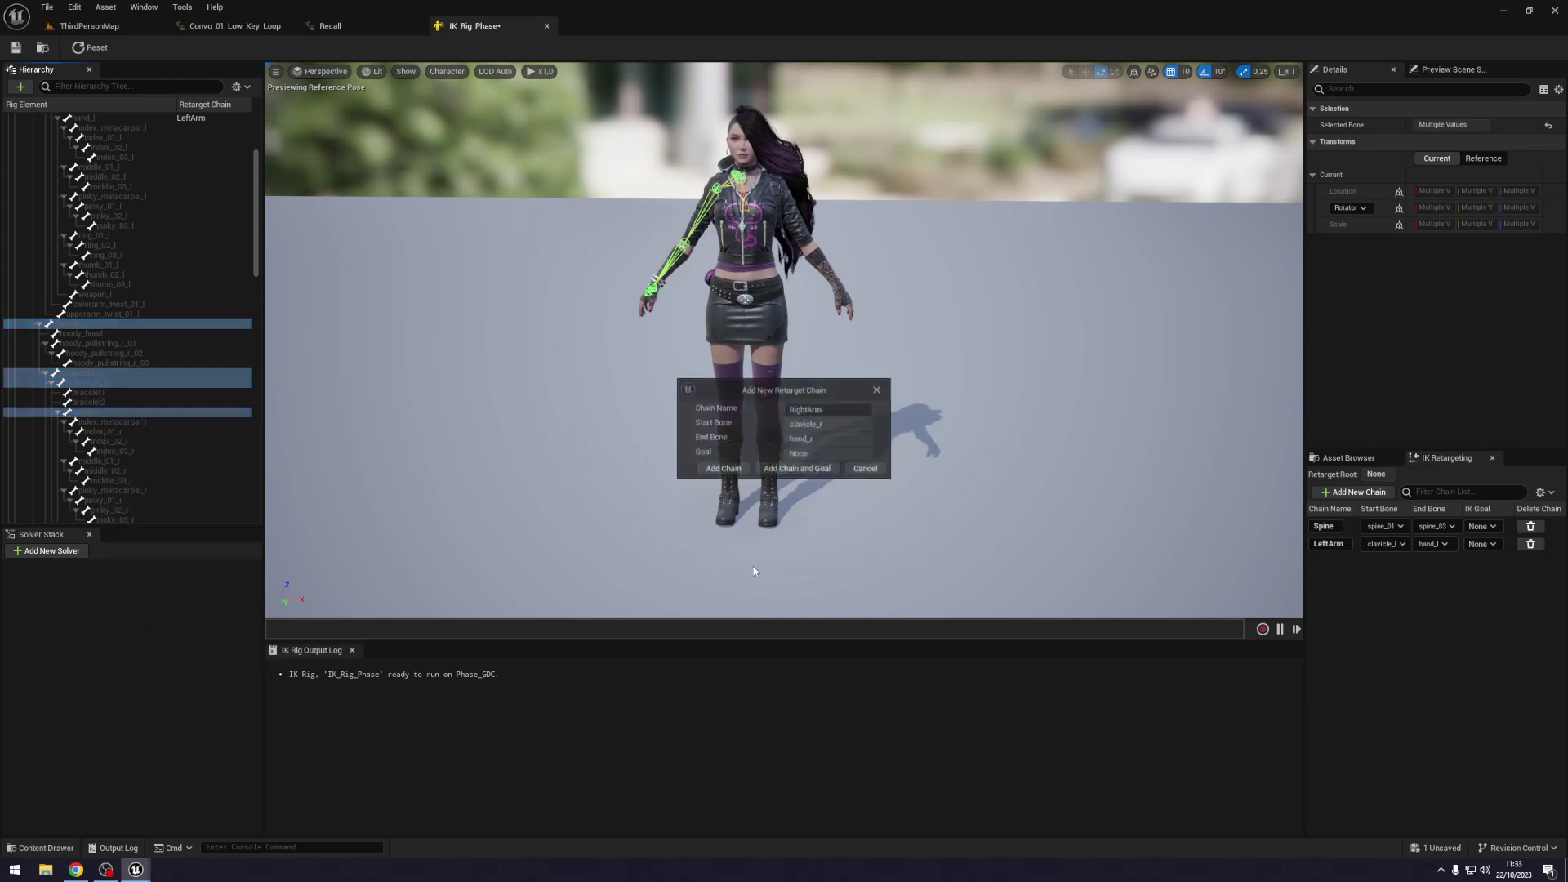
pyautogui.click(725, 471)
# Scroll to the neck and try out selections among neck_01, neck_02 and head.
pyautogui.scroll(-3, 154, 371)
pyautogui.scroll(-5, 150, 371)
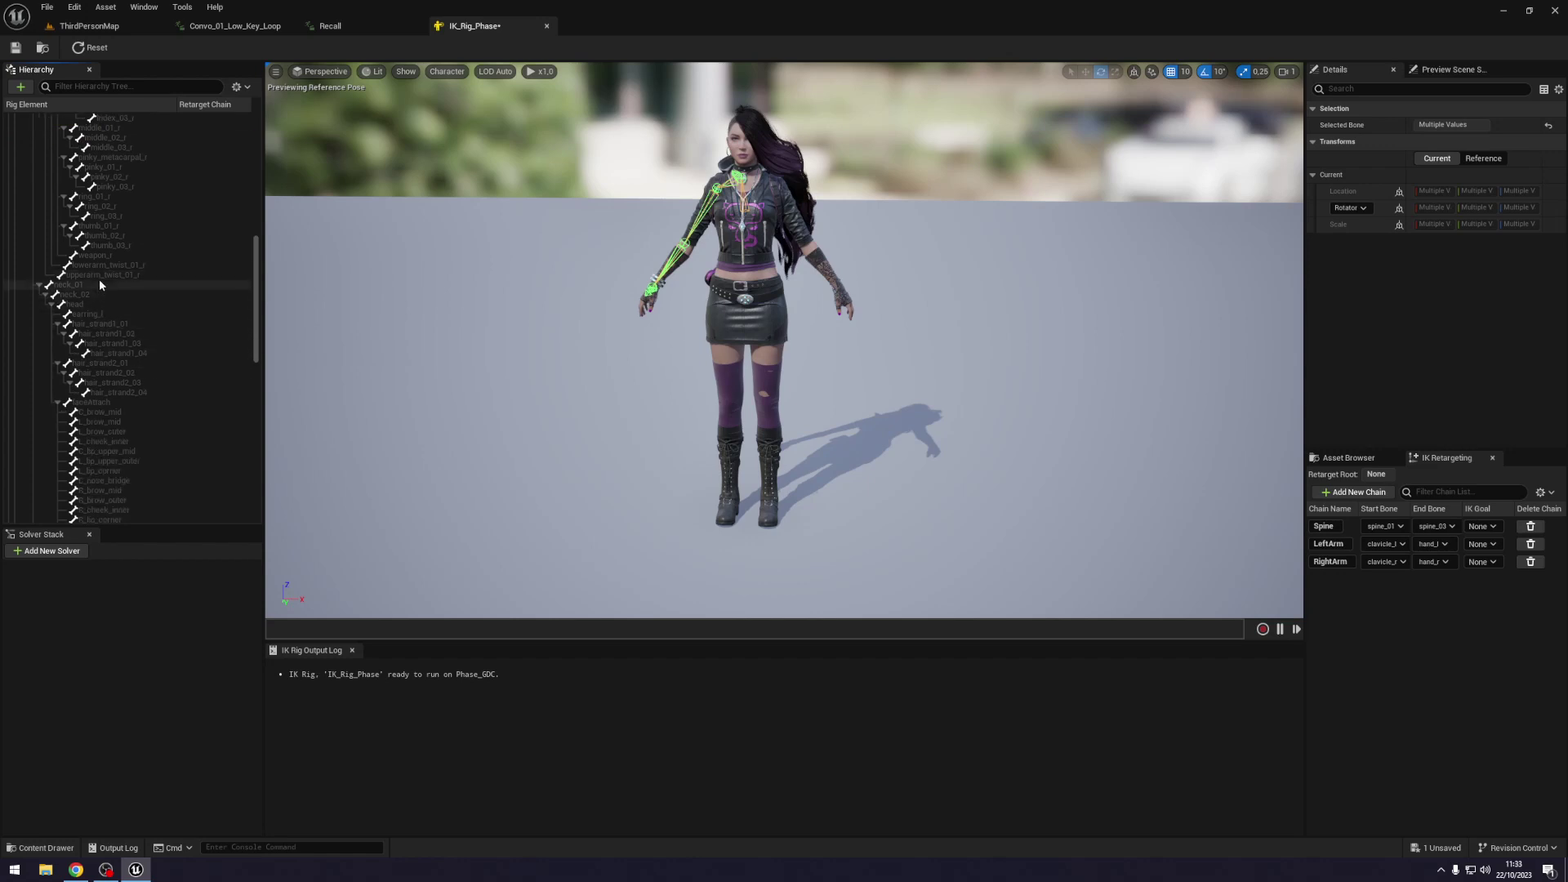
pyautogui.click(99, 285)
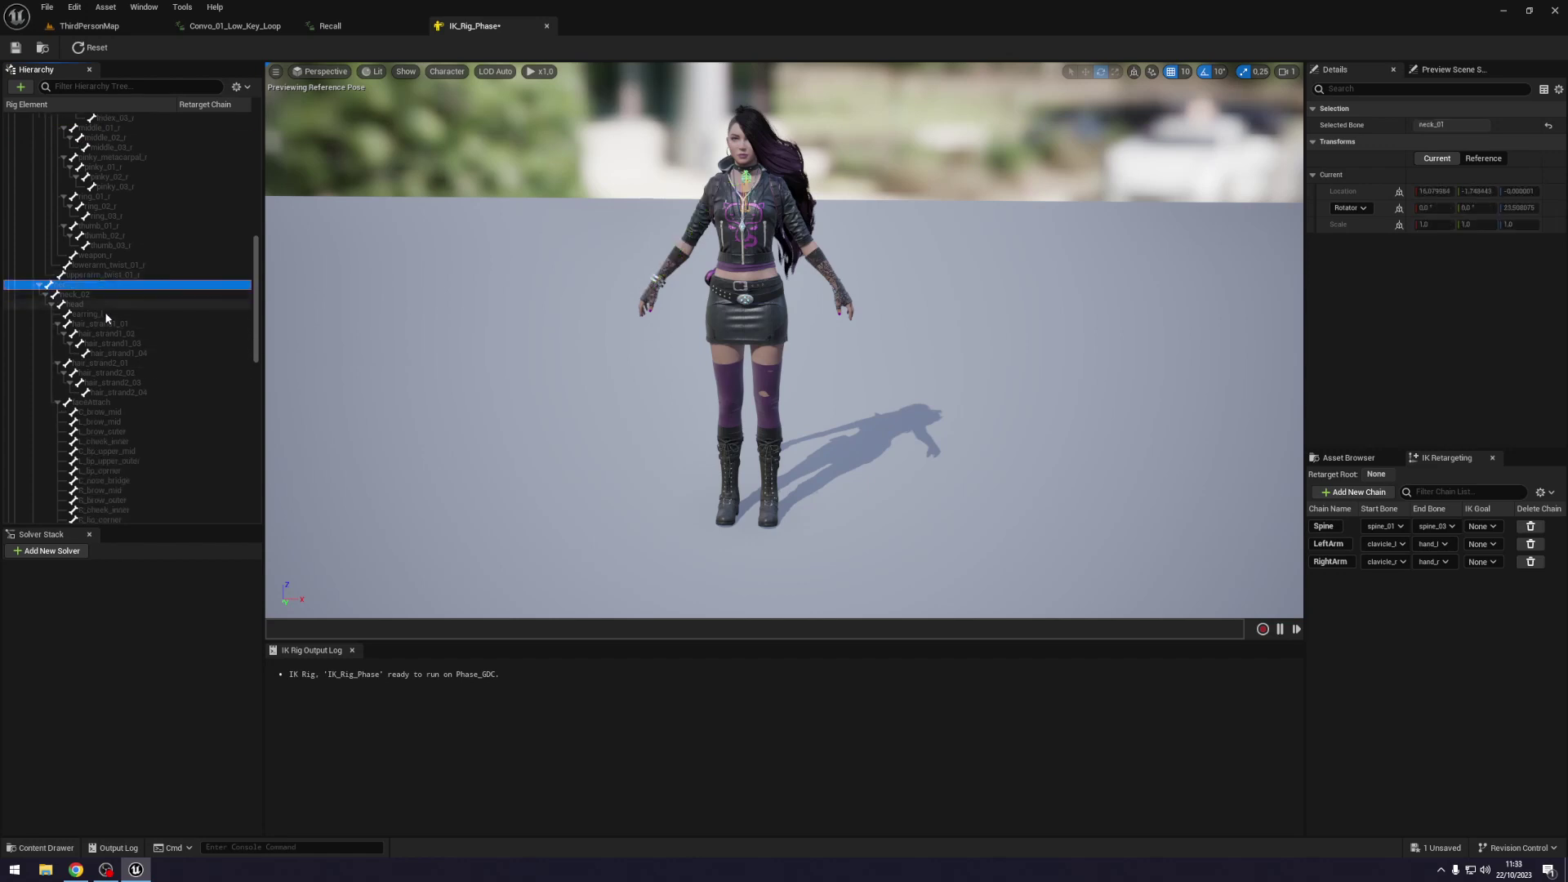
pyautogui.click(92, 304)
pyautogui.rightClick(91, 304)
pyautogui.press('Escape')
pyautogui.click(78, 294)
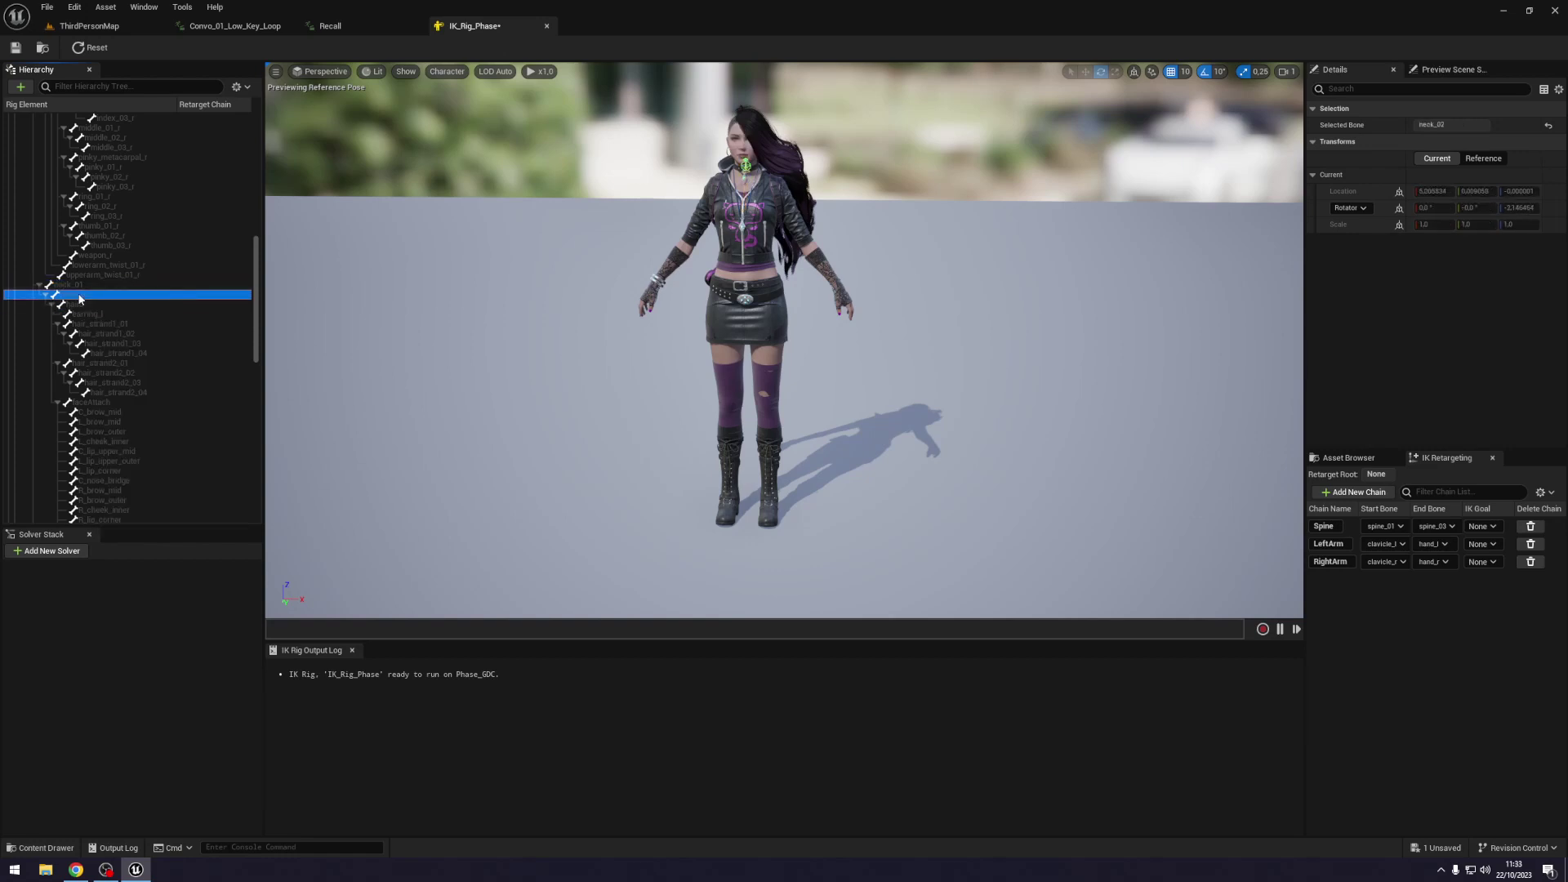
pyautogui.click(79, 285)
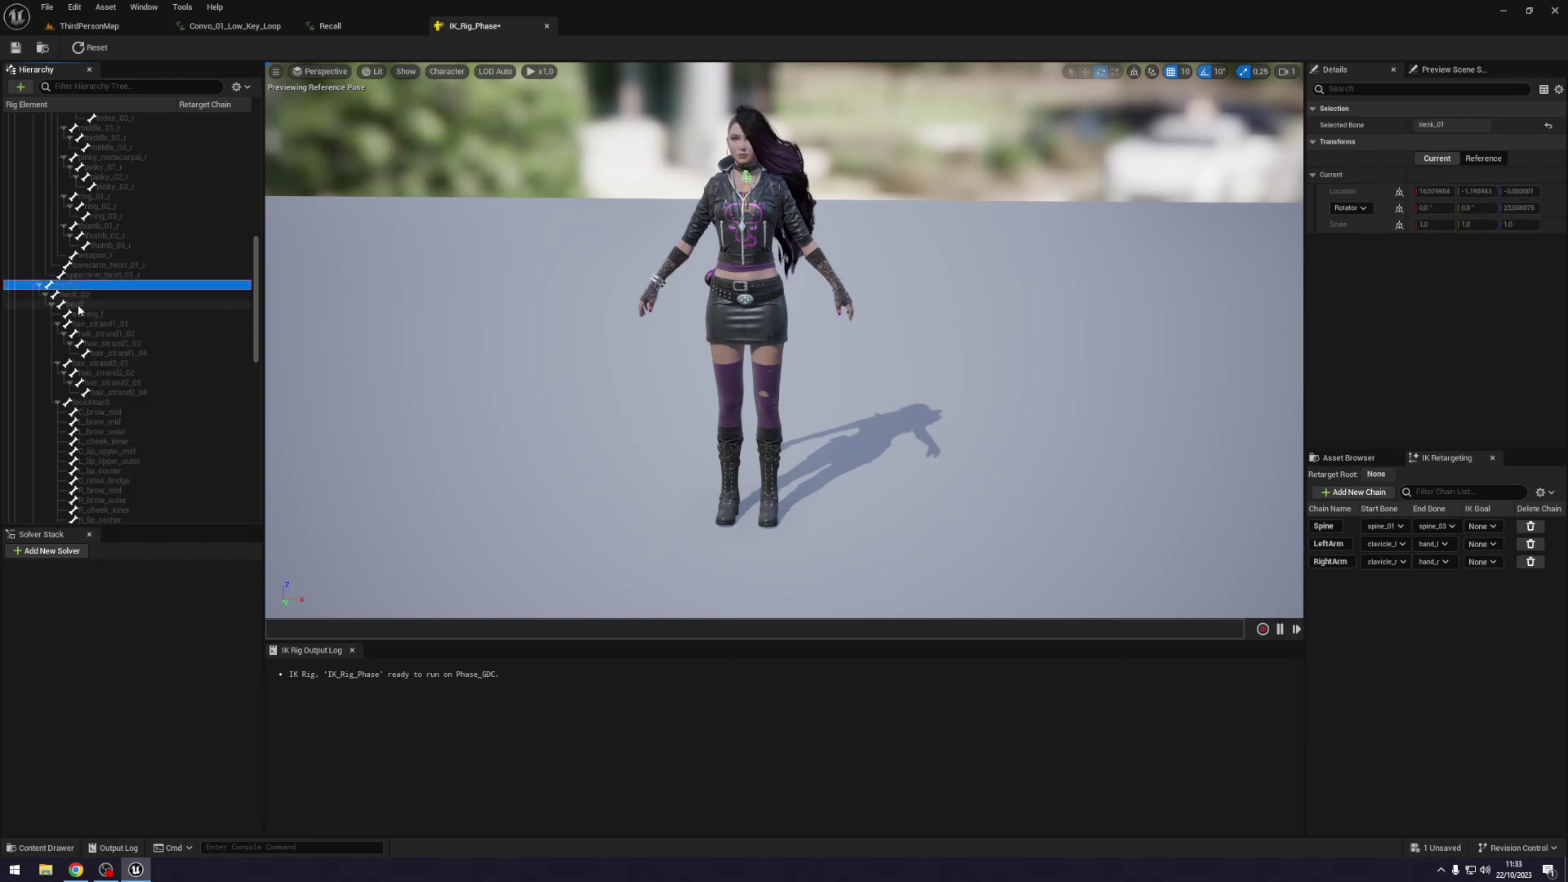
pyautogui.click(79, 305)
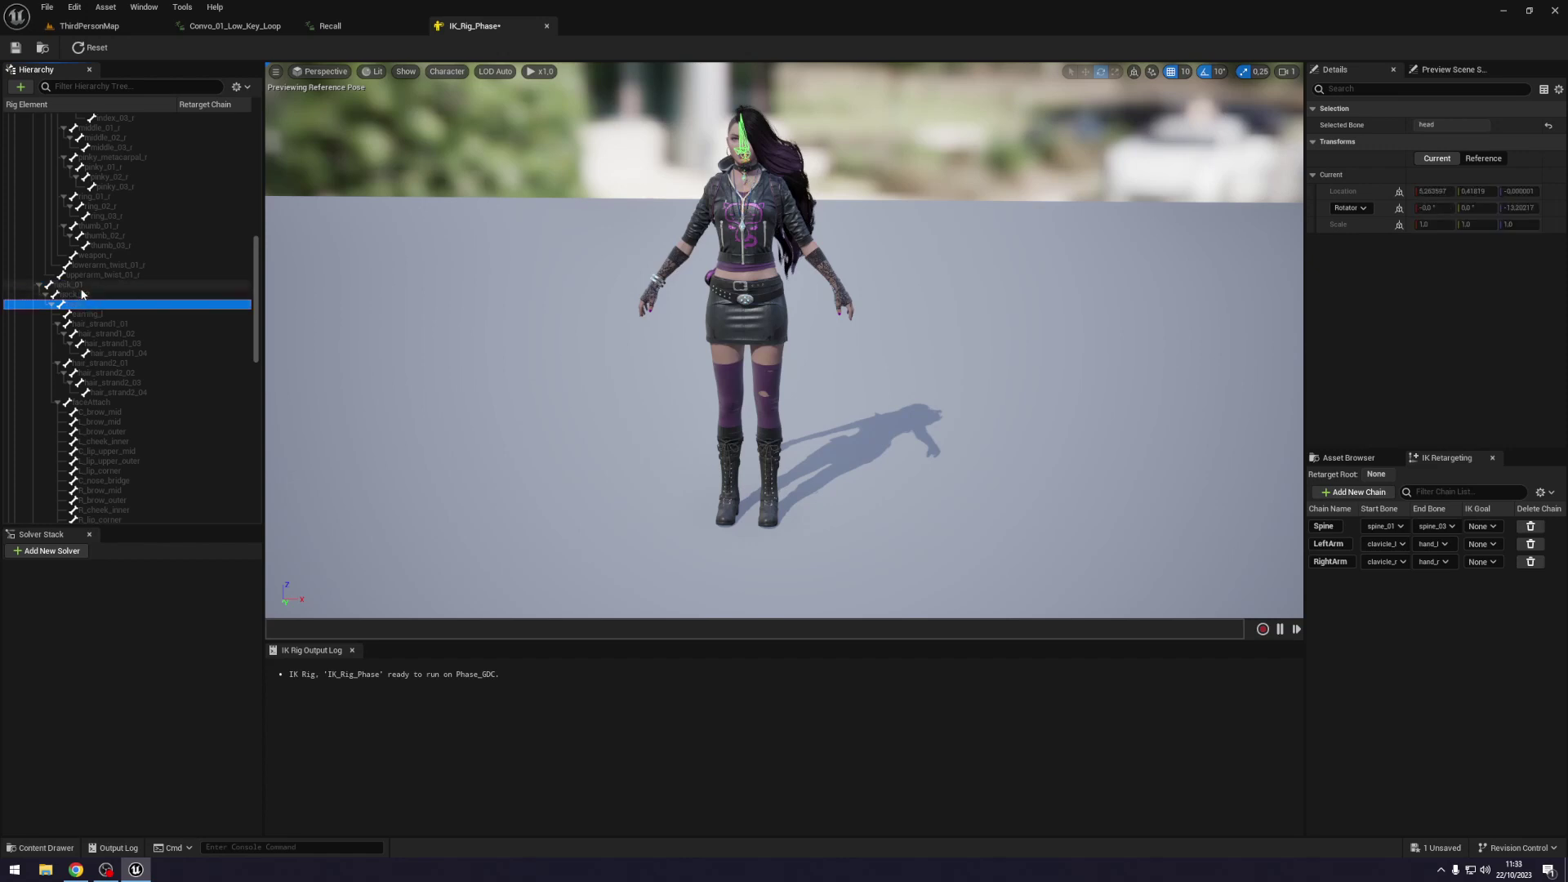
pyautogui.click(82, 285)
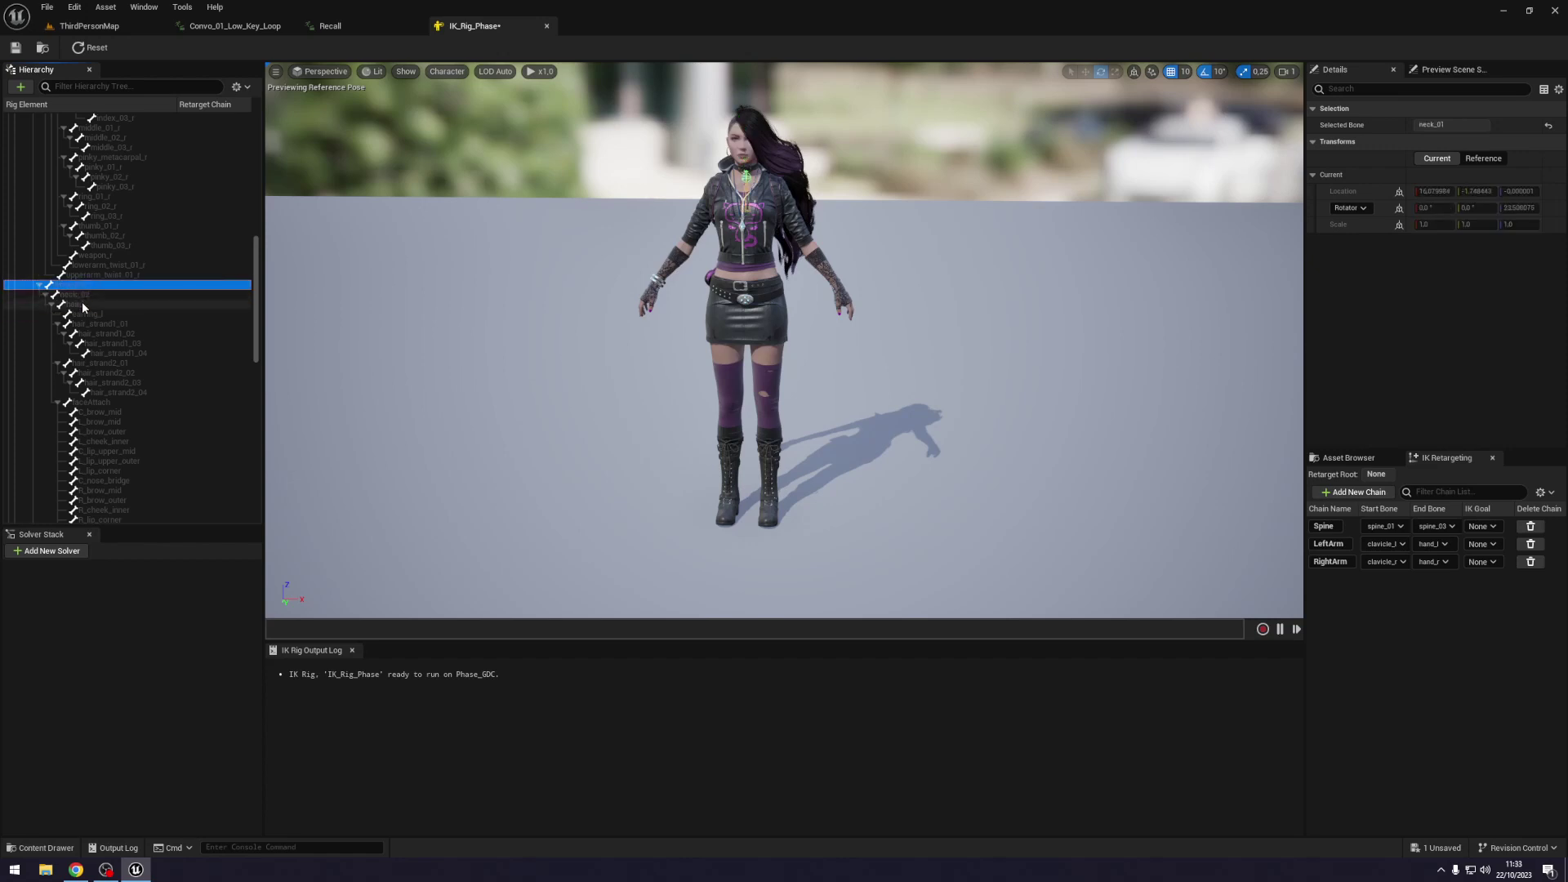
pyautogui.click(90, 304)
# Add the Head retarget chain from neck_02 to head.
pyautogui.click(91, 294)
pyautogui.keyDown('shift'); pyautogui.click(88, 302); pyautogui.keyUp('shift')
pyautogui.rightClick(88, 302)
pyautogui.click(155, 514)
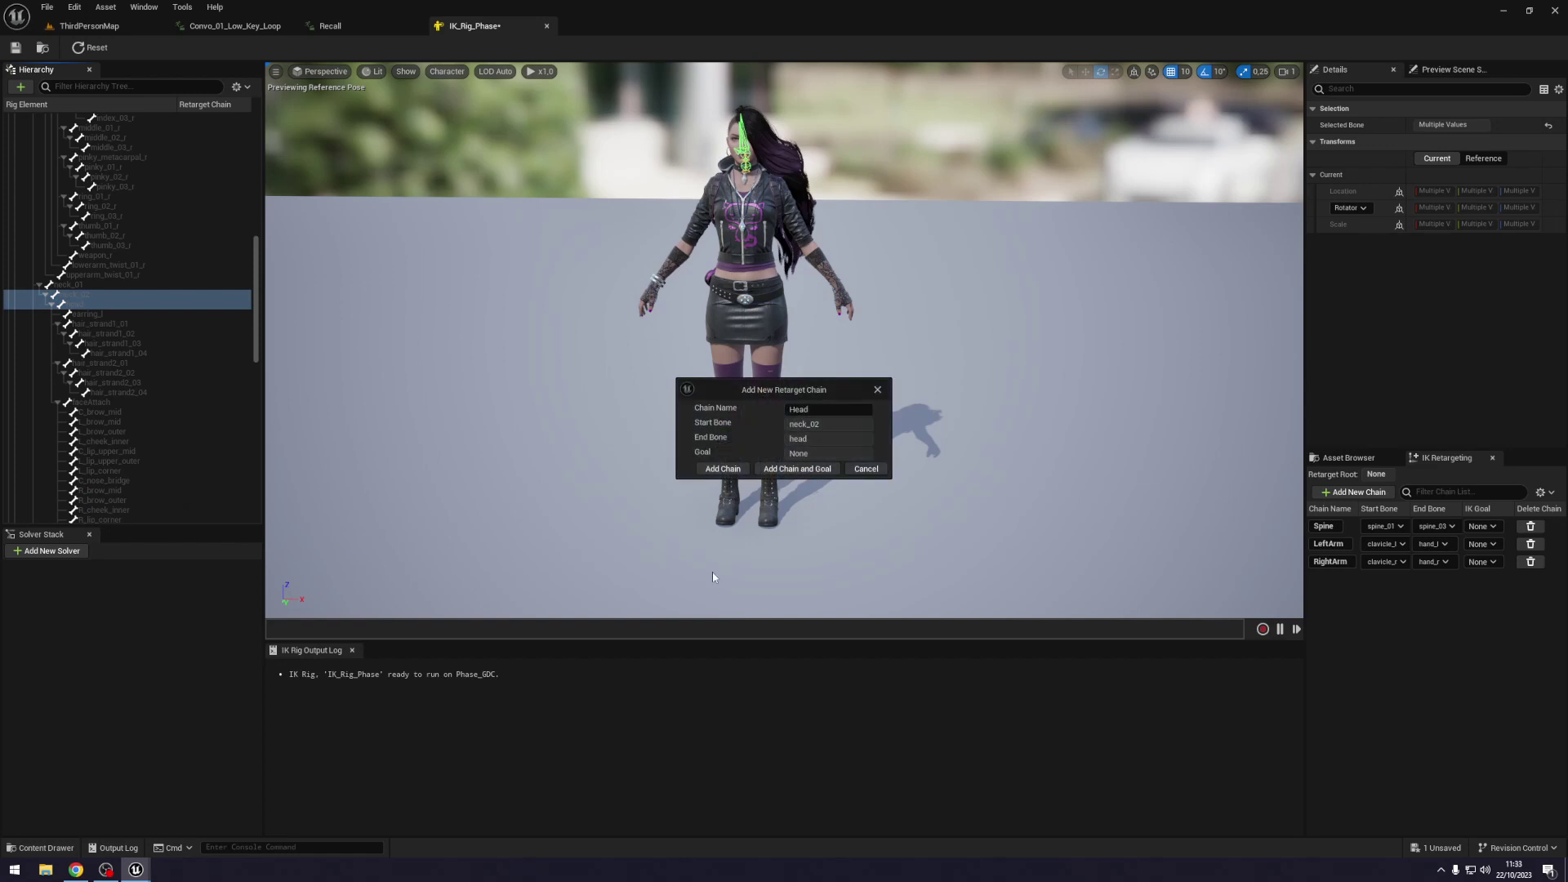
pyautogui.click(723, 469)
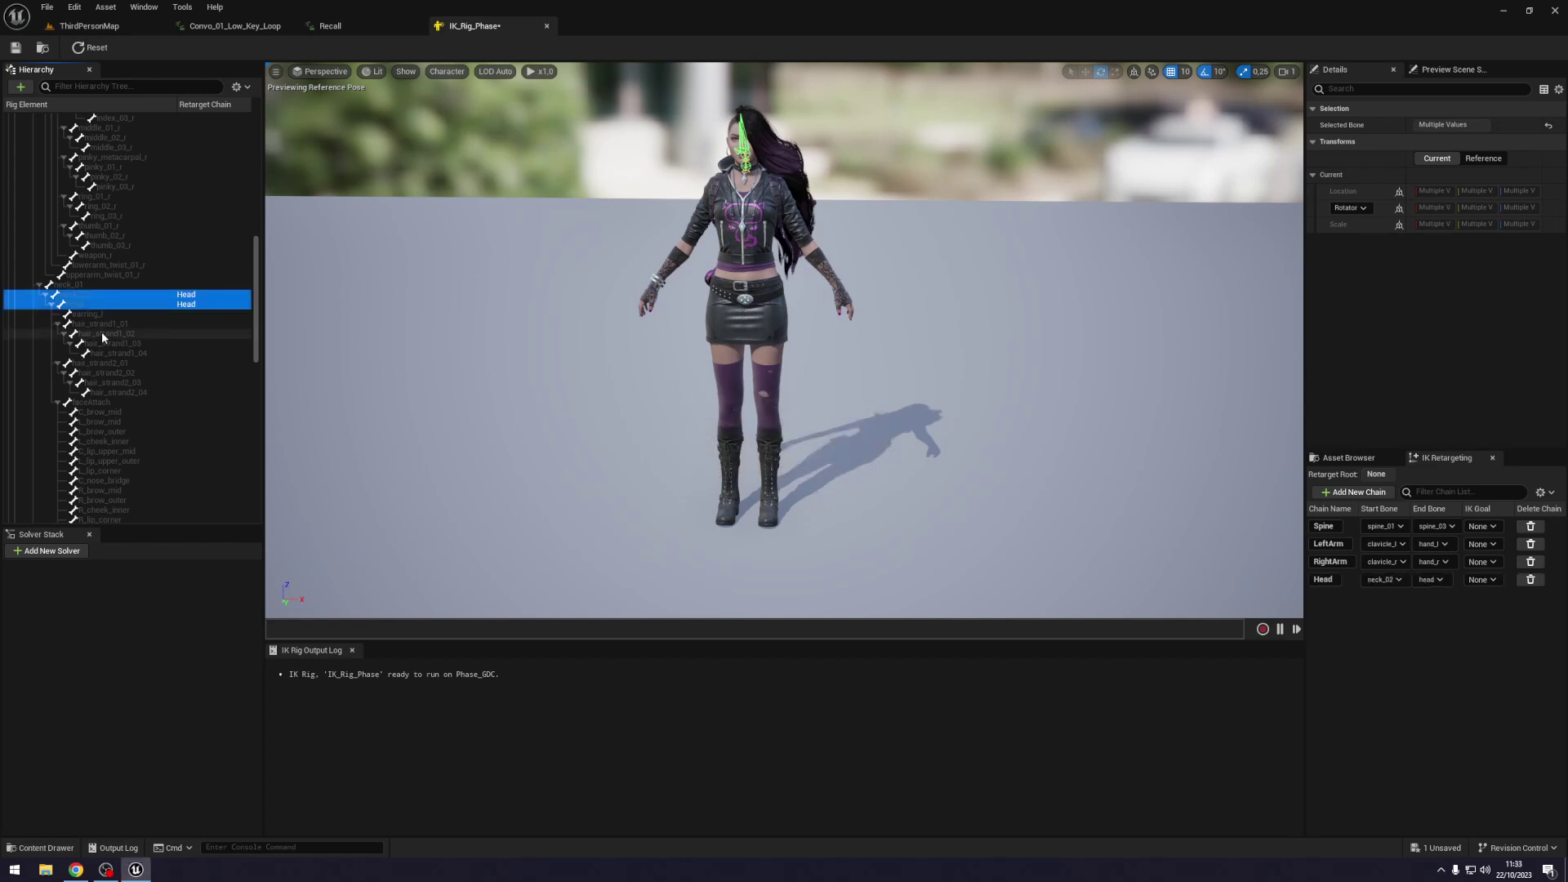
pyautogui.scroll(-5, 101, 332)
pyautogui.scroll(-4, 98, 332)
# Add a LeftLeg retarget chain from thigh_l to foot_l.
pyautogui.scroll(-4, 96, 332)
pyautogui.scroll(-3, 86, 323)
pyautogui.click(74, 325)
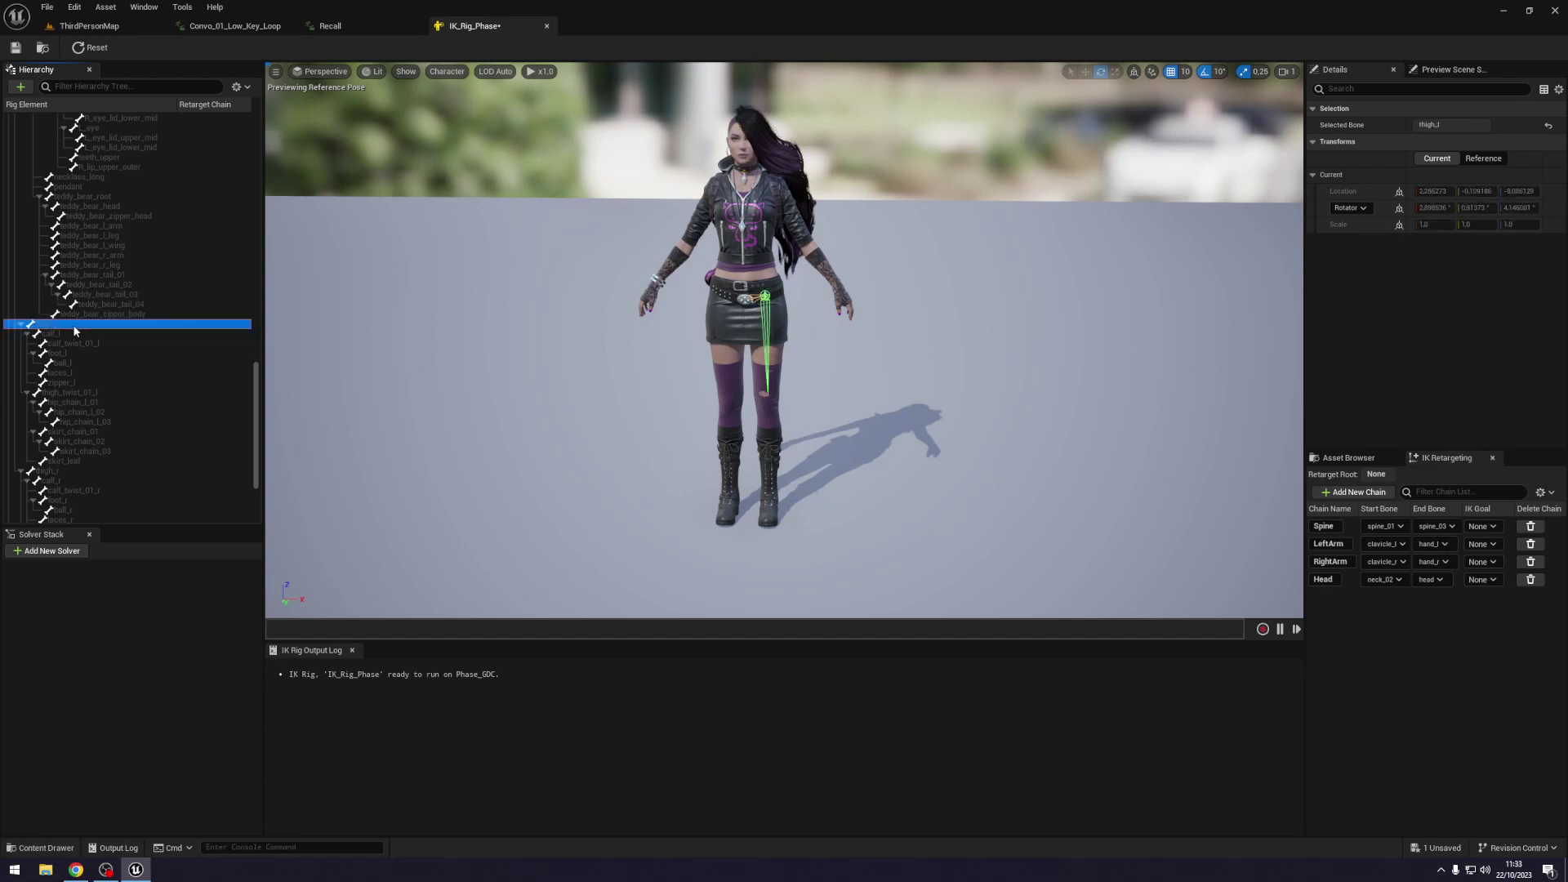
pyautogui.keyDown('ctrl'); pyautogui.click(75, 335); pyautogui.keyUp('ctrl')
pyautogui.keyDown('ctrl'); pyautogui.click(70, 354); pyautogui.keyUp('ctrl')
pyautogui.rightClick(70, 356)
pyautogui.click(204, 564)
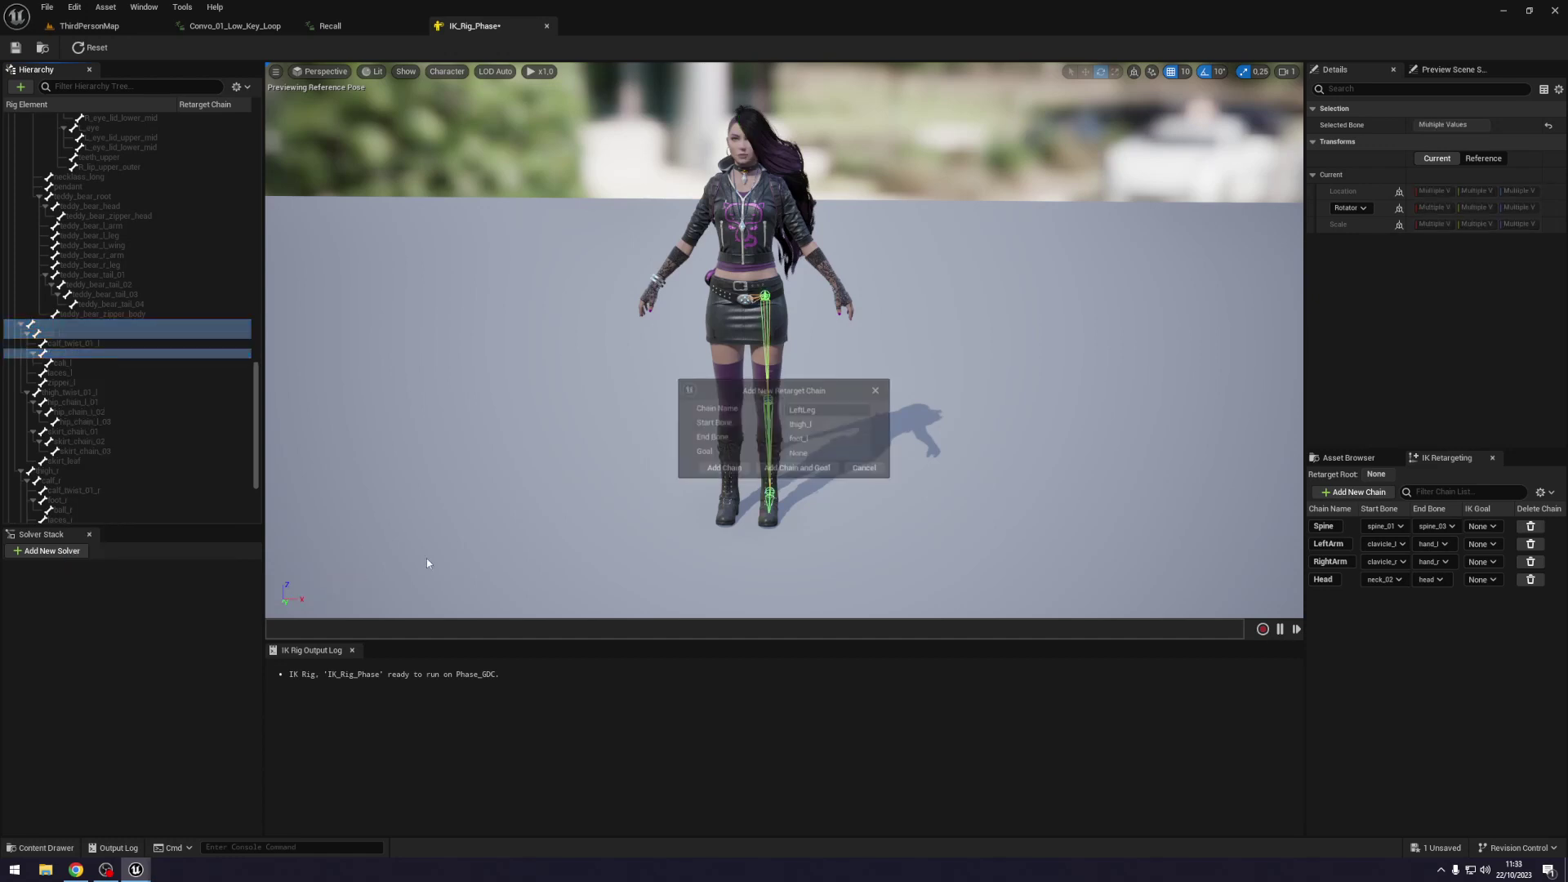
pyautogui.click(723, 469)
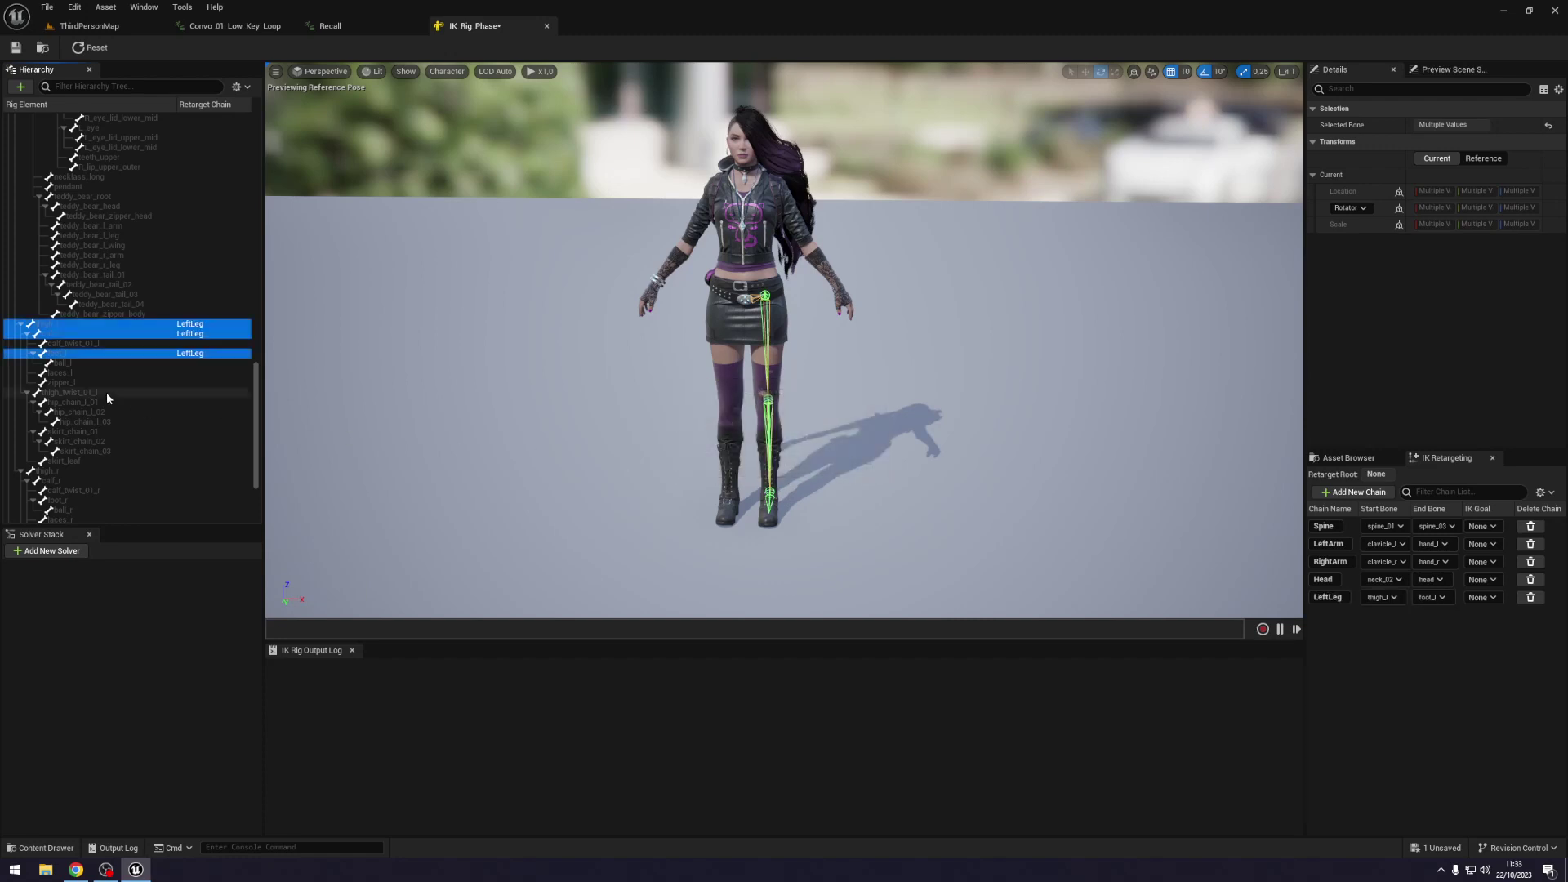
# Add a RightLeg retarget chain from thigh_r to foot_r.
pyautogui.scroll(-5, 101, 396)
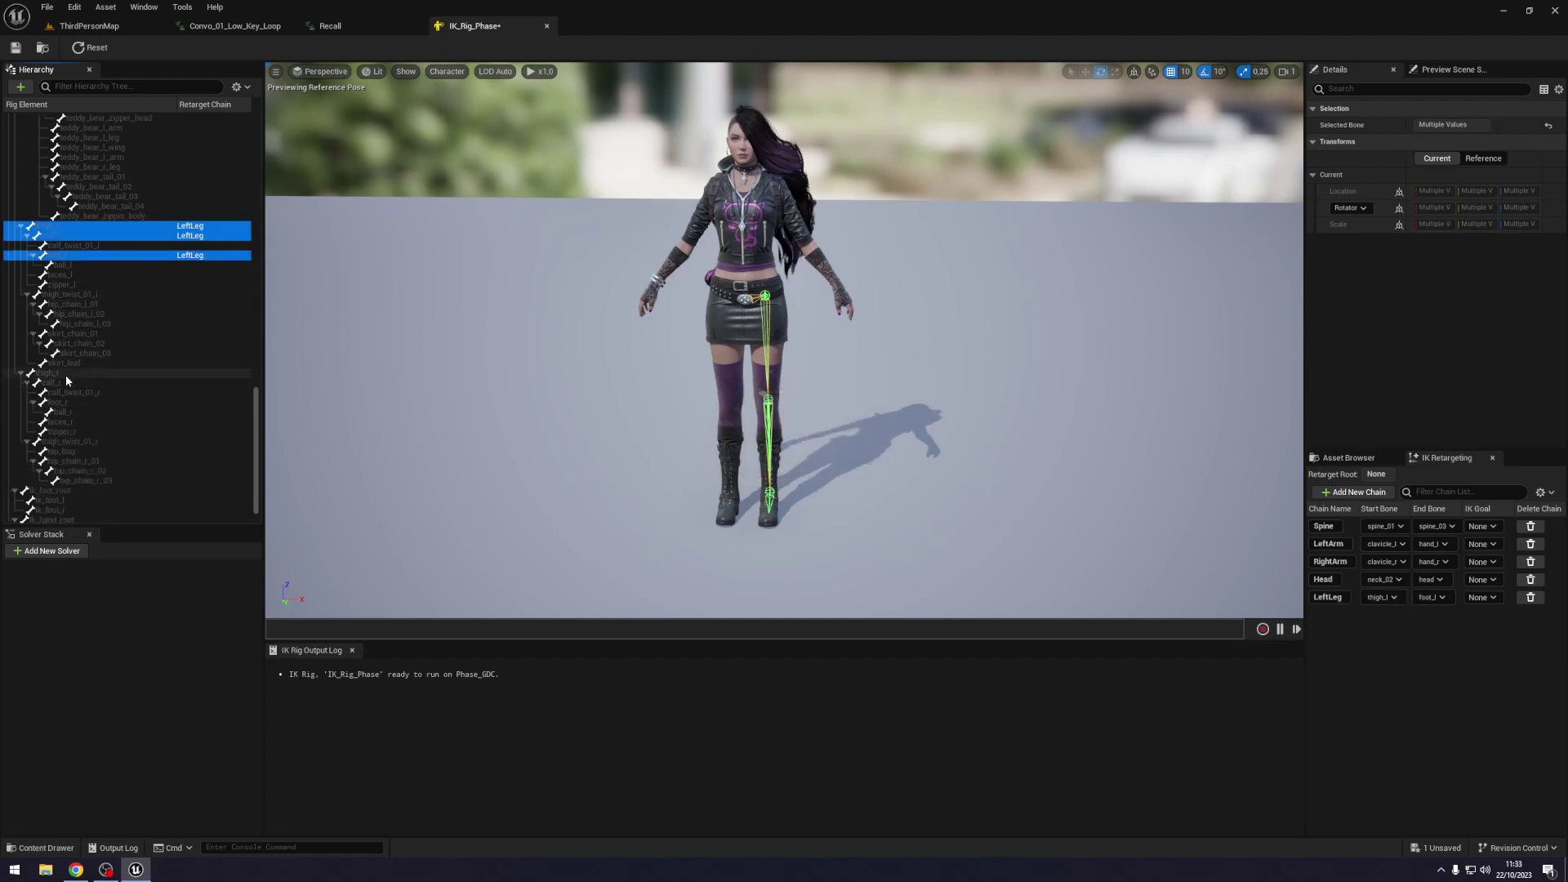
pyautogui.click(66, 375)
pyautogui.keyDown('ctrl'); pyautogui.click(65, 400); pyautogui.keyUp('ctrl')
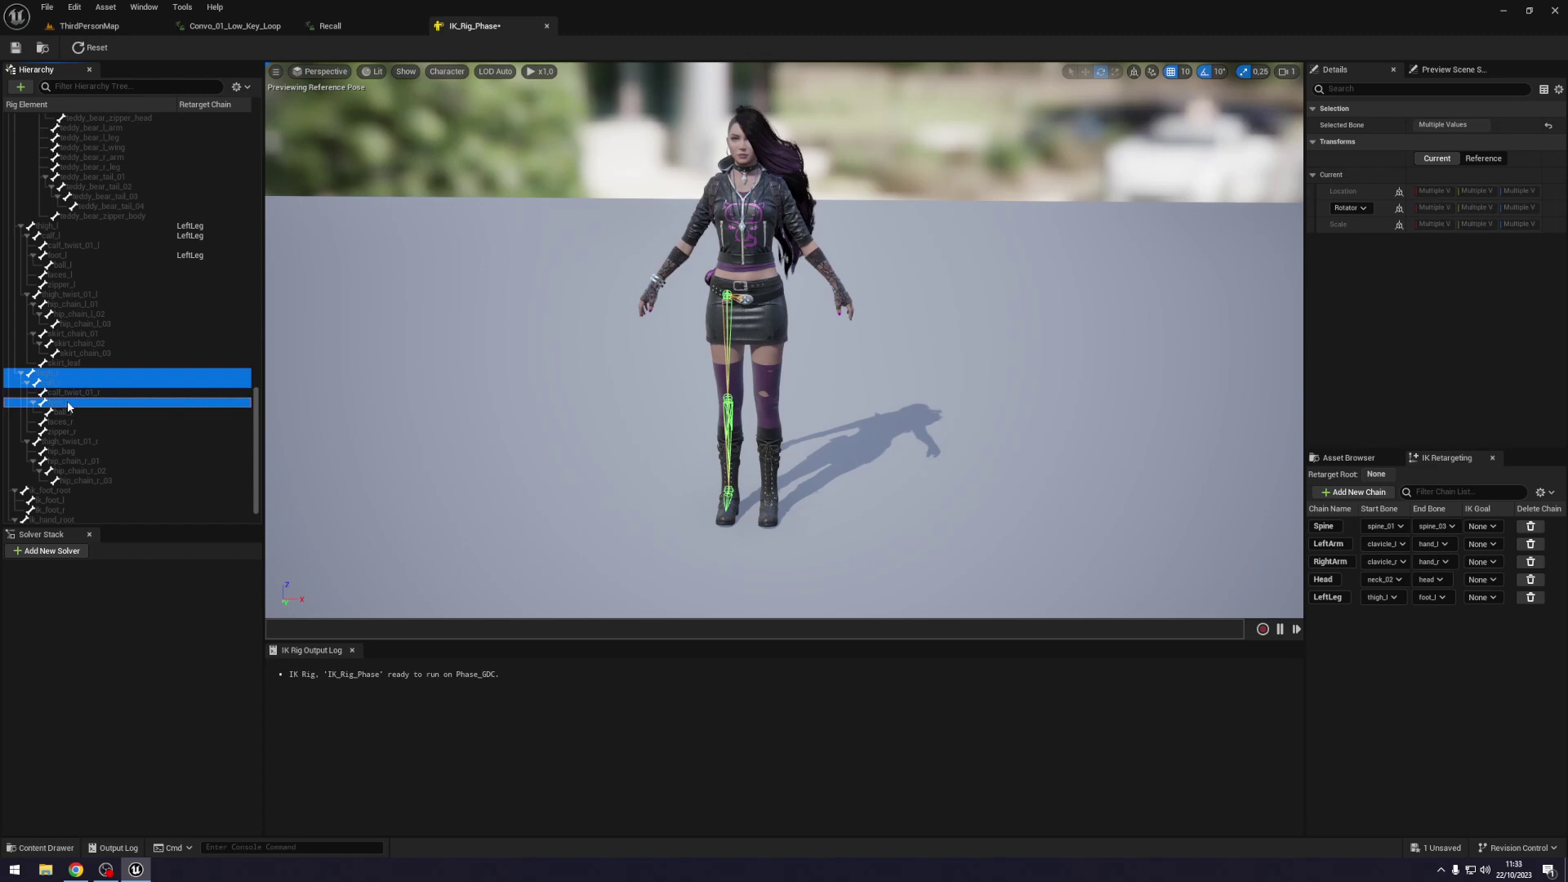
pyautogui.rightClick(67, 400)
pyautogui.click(121, 612)
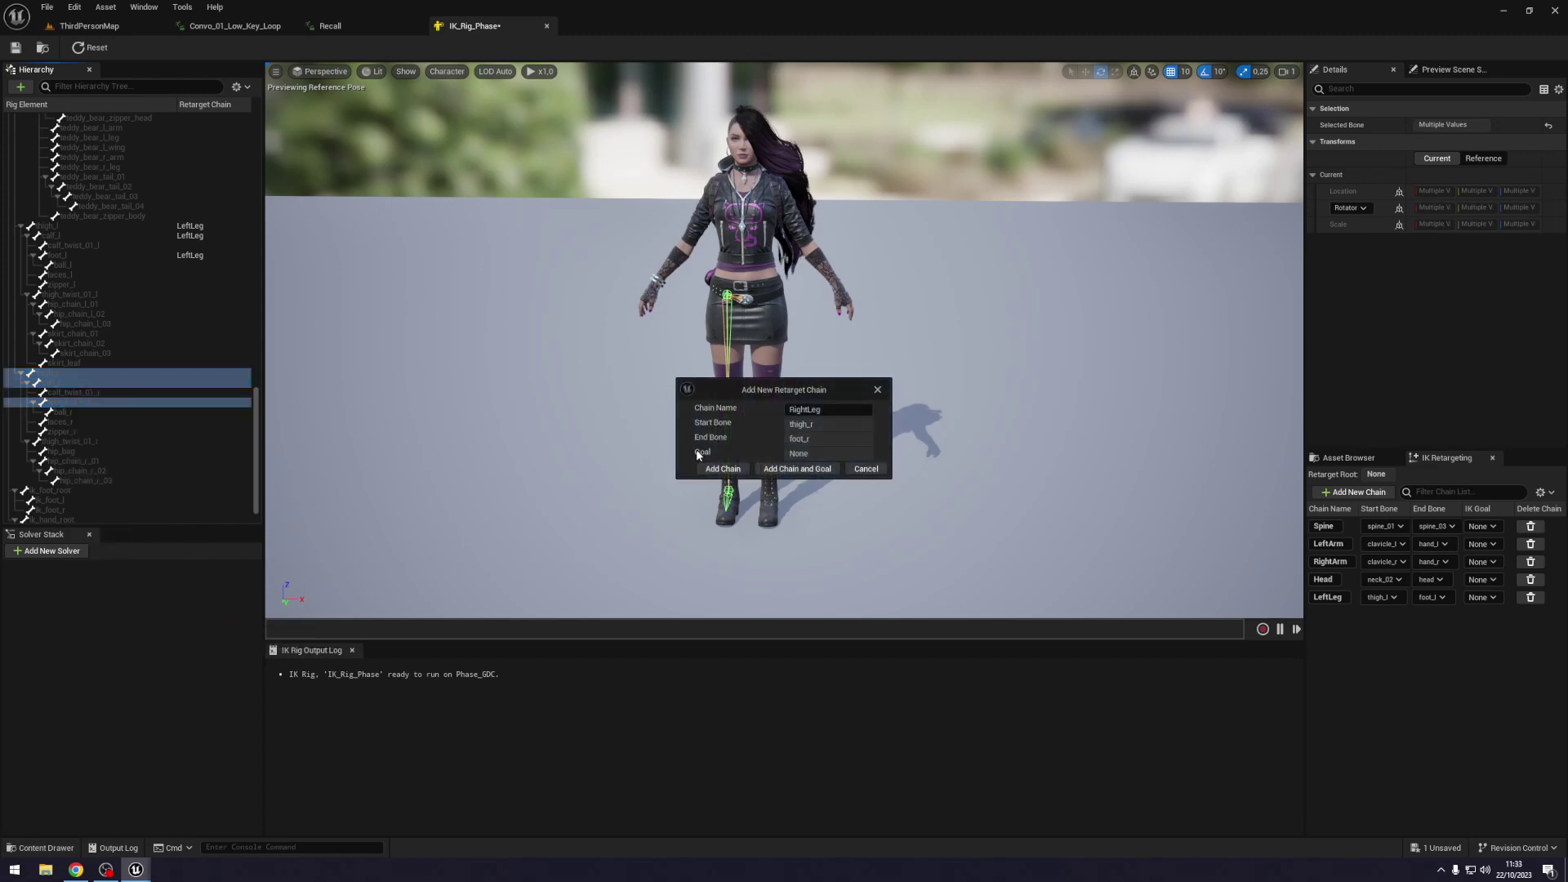
pyautogui.click(723, 469)
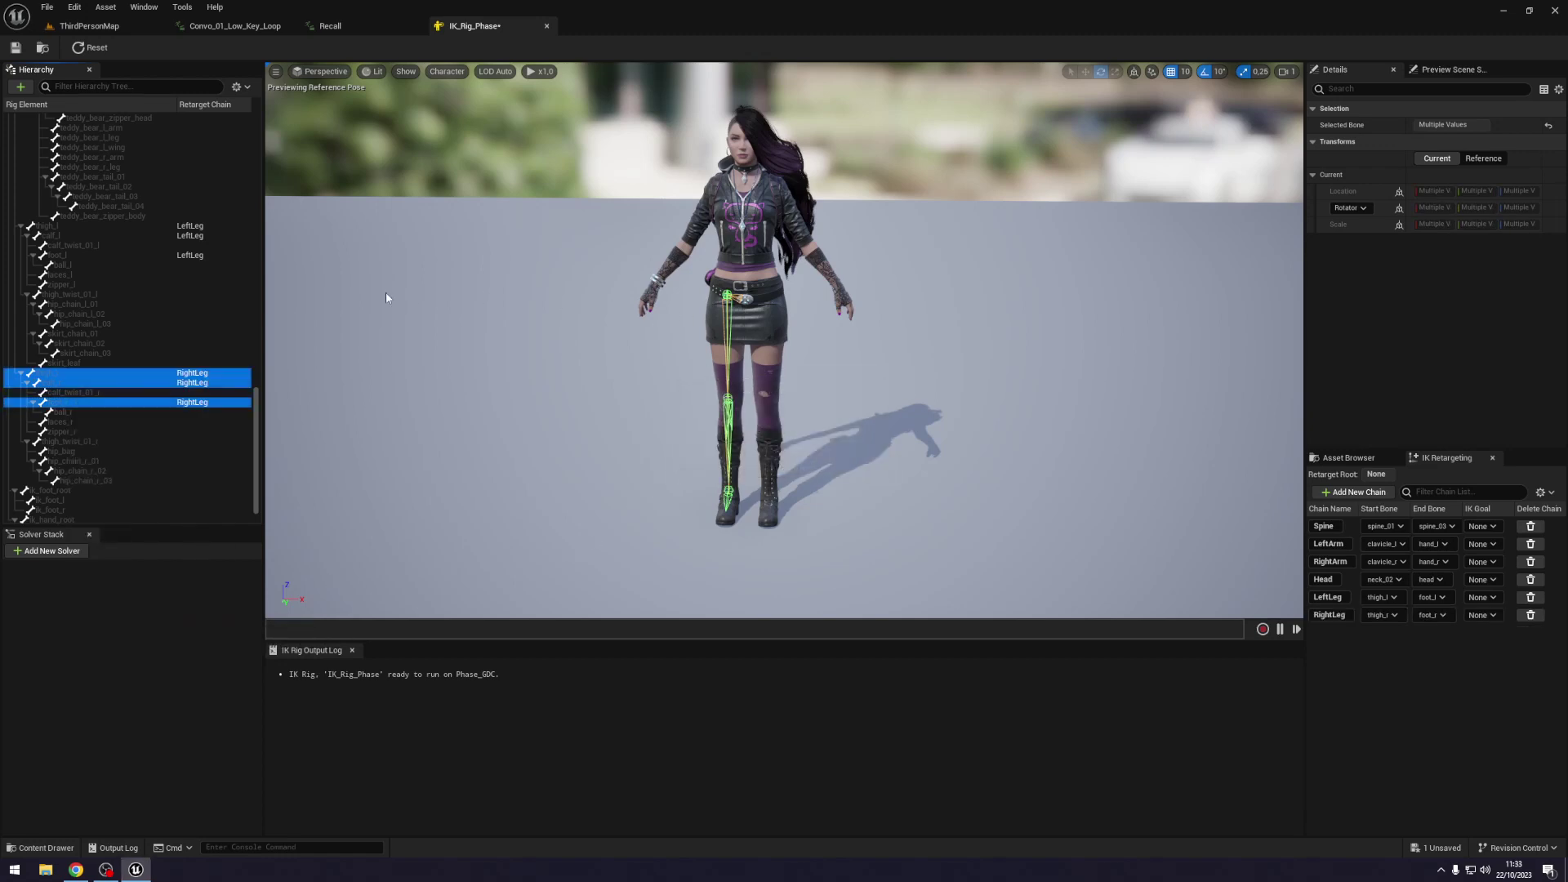
pyautogui.scroll(3, 178, 301)
pyautogui.scroll(3, 178, 301)
pyautogui.scroll(4, 178, 301)
pyautogui.scroll(3, 178, 304)
pyautogui.scroll(3, 179, 304)
pyautogui.scroll(3, 179, 304)
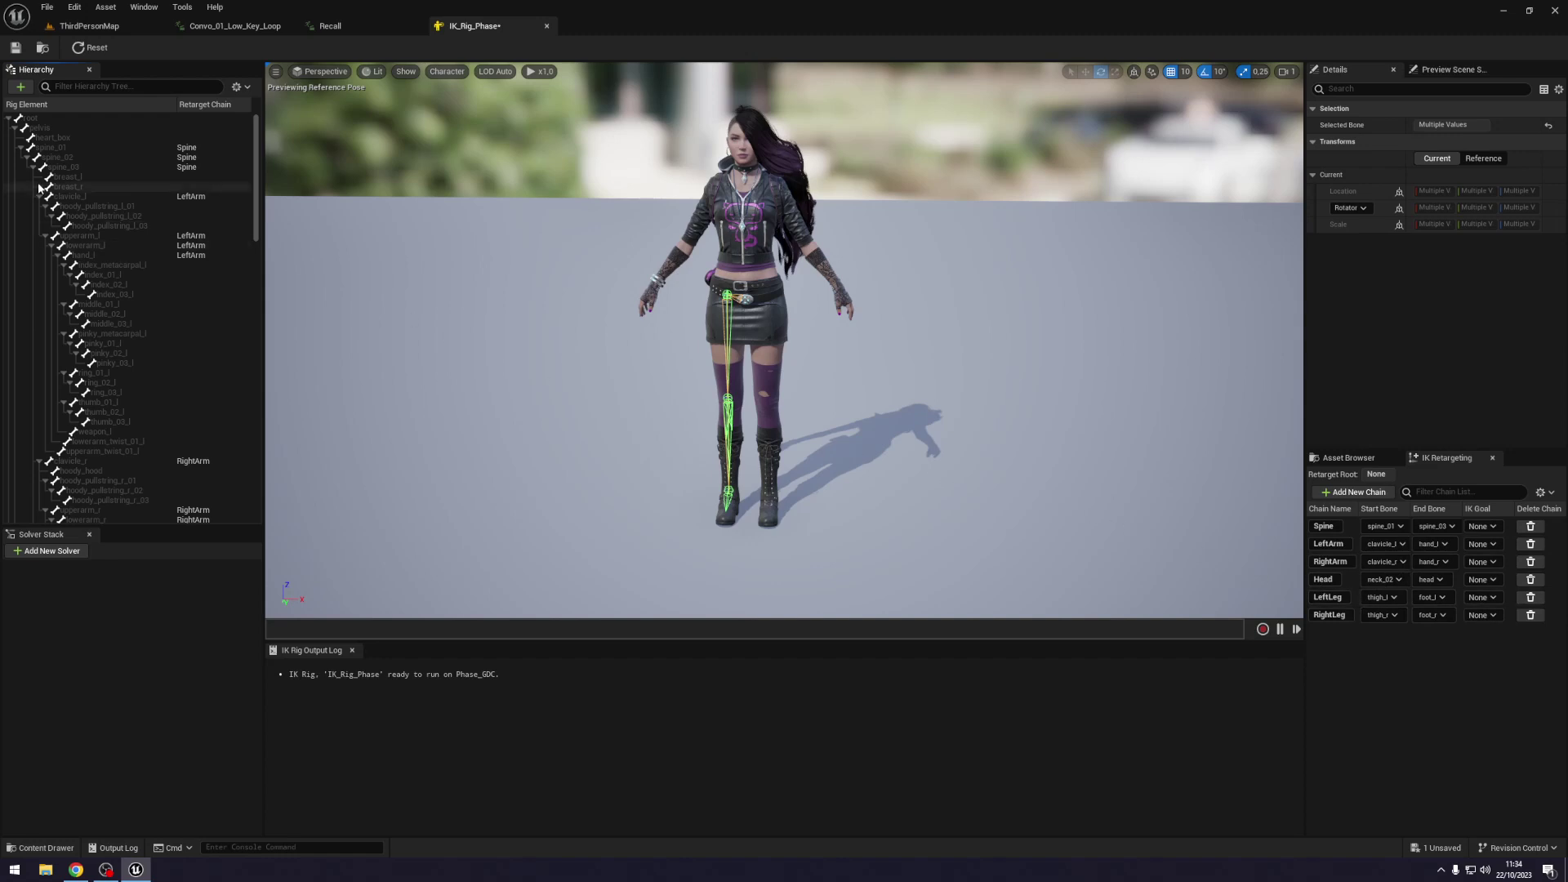
# Check the pelvis bone's options, clear the selection, and save IK_Rig_Phase with Ctrl+S.
pyautogui.click(78, 128)
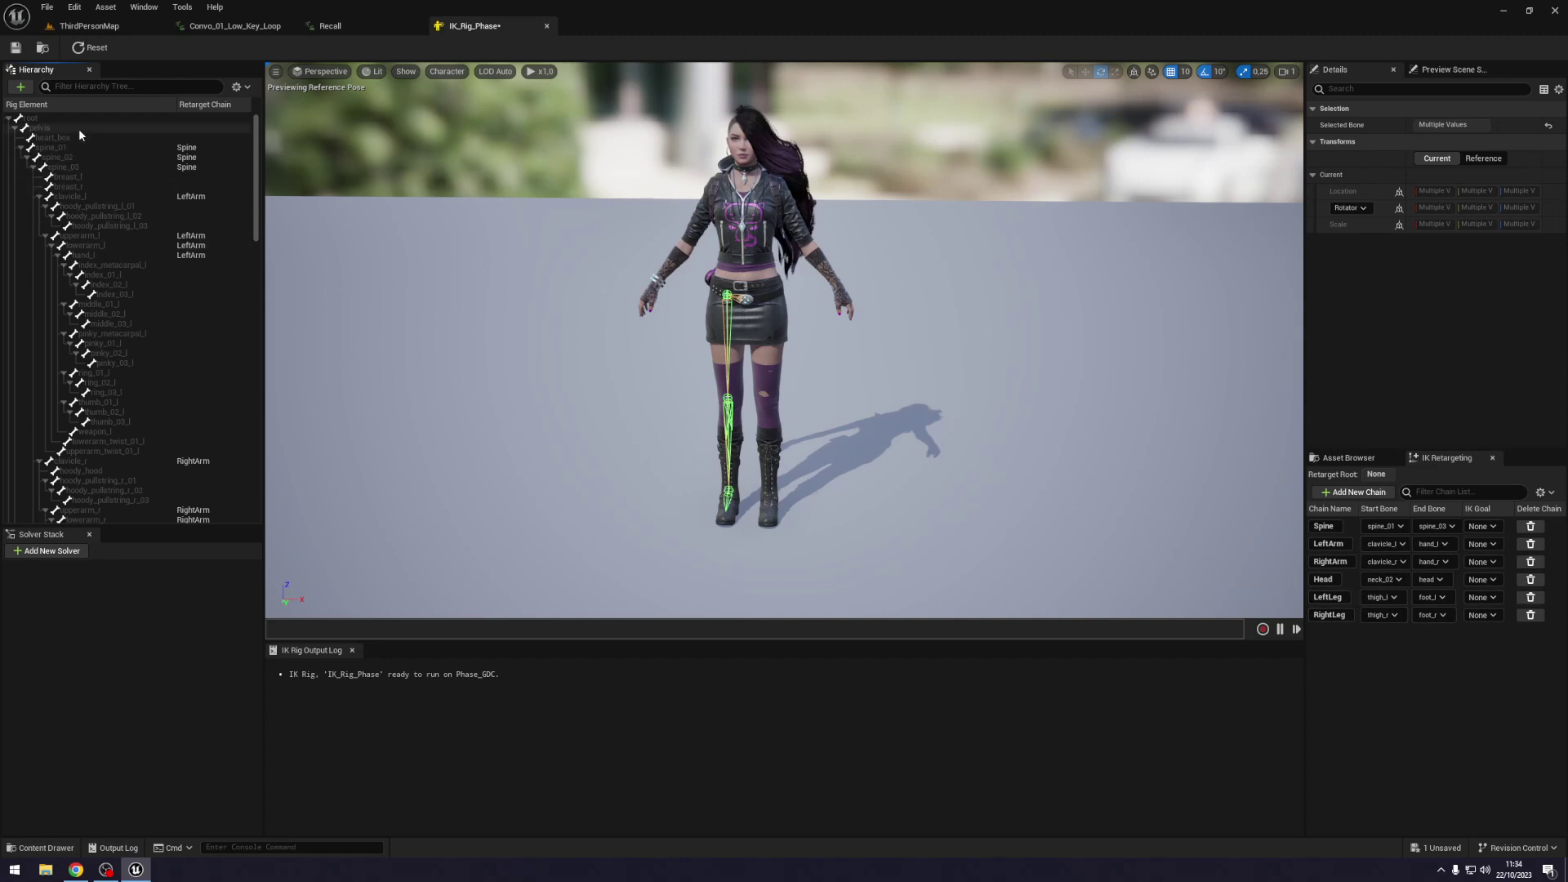
pyautogui.rightClick(54, 130)
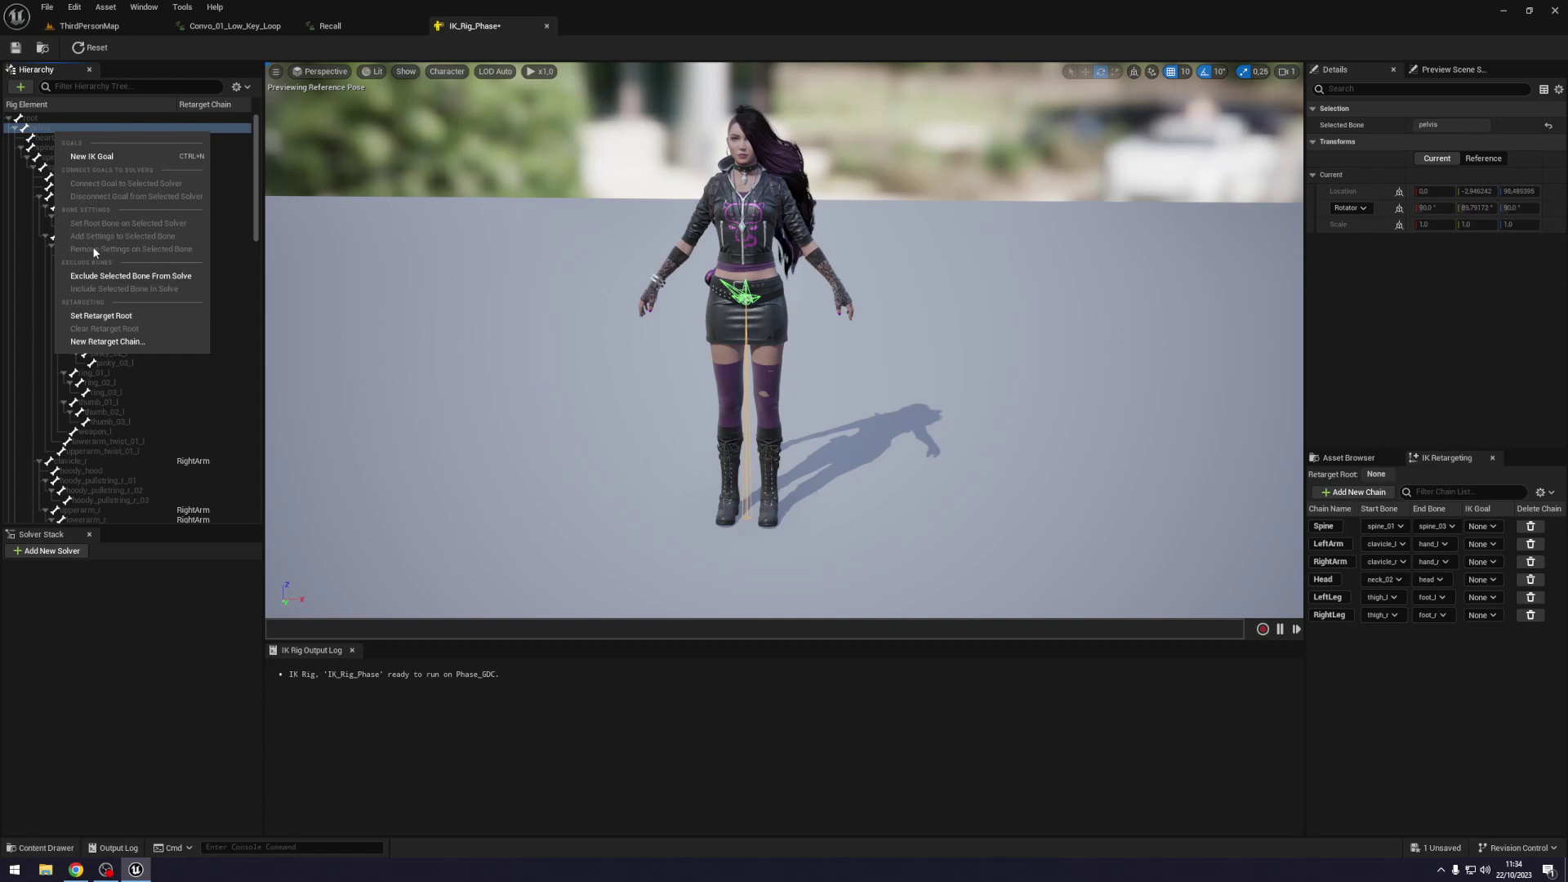
pyautogui.click(194, 762)
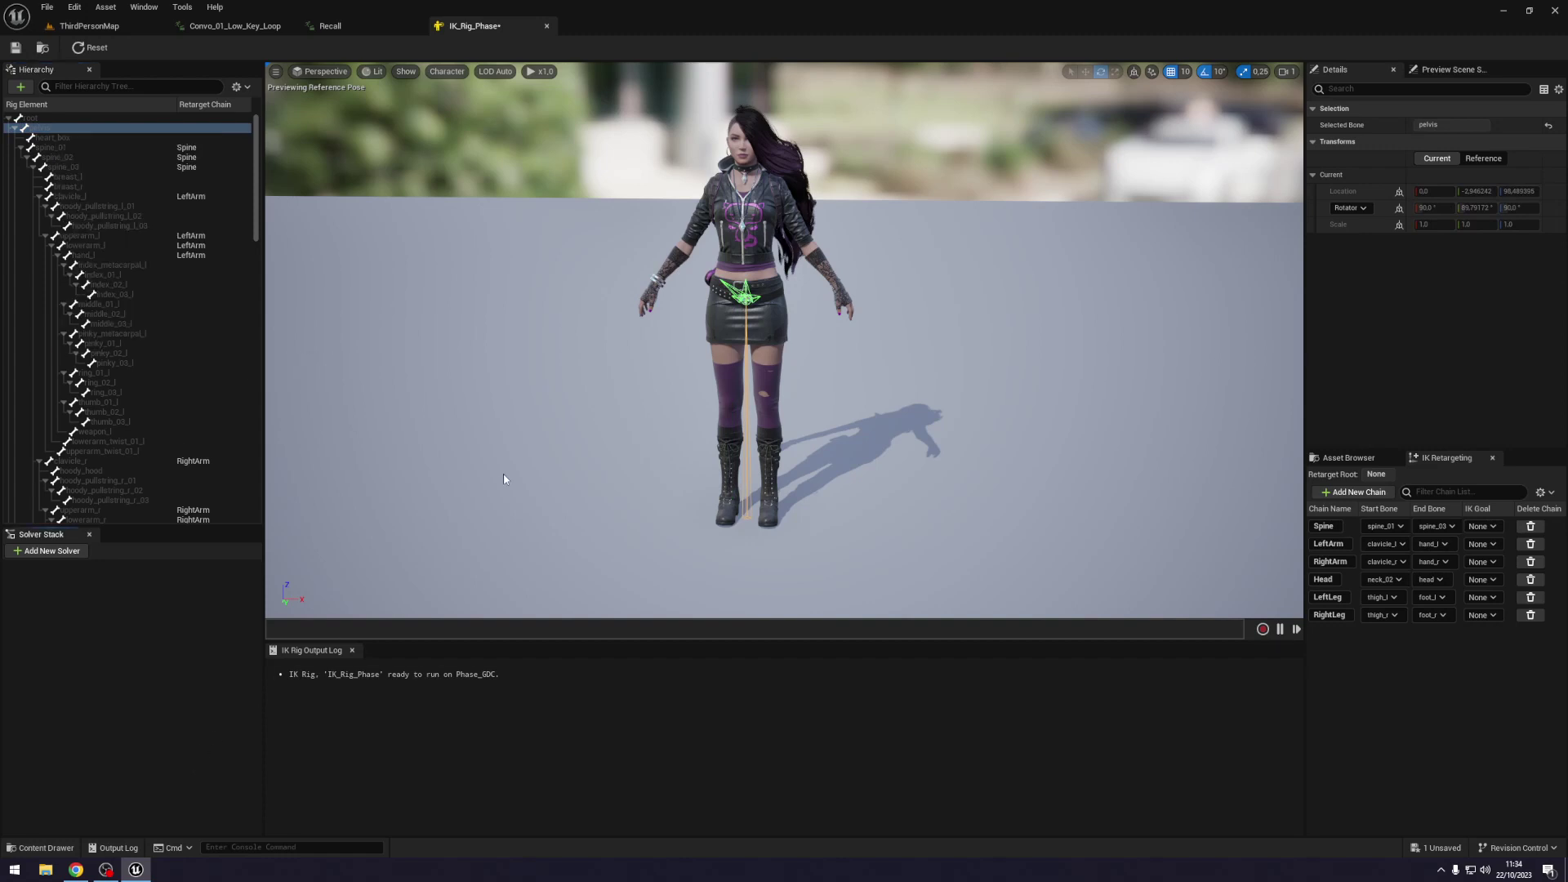
pyautogui.click(452, 302)
pyautogui.hotkey('ctrl', 's')
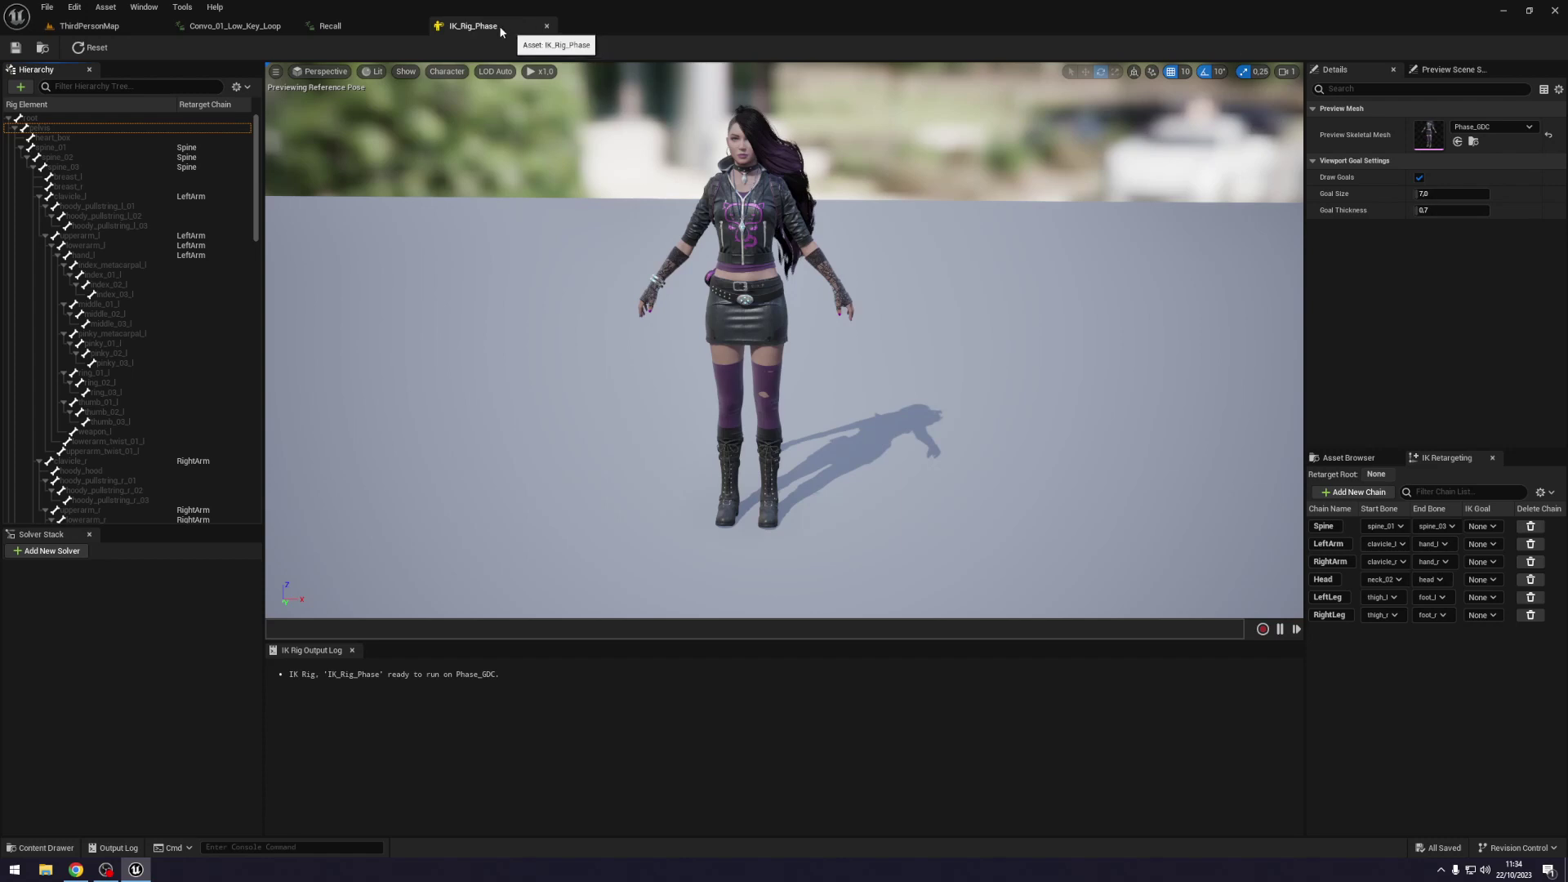
# Create an IK Rig named IK_Rig_MOCAP in Retarget, then peek into MCO_Mocap_Basics and come back.
pyautogui.click(94, 27)
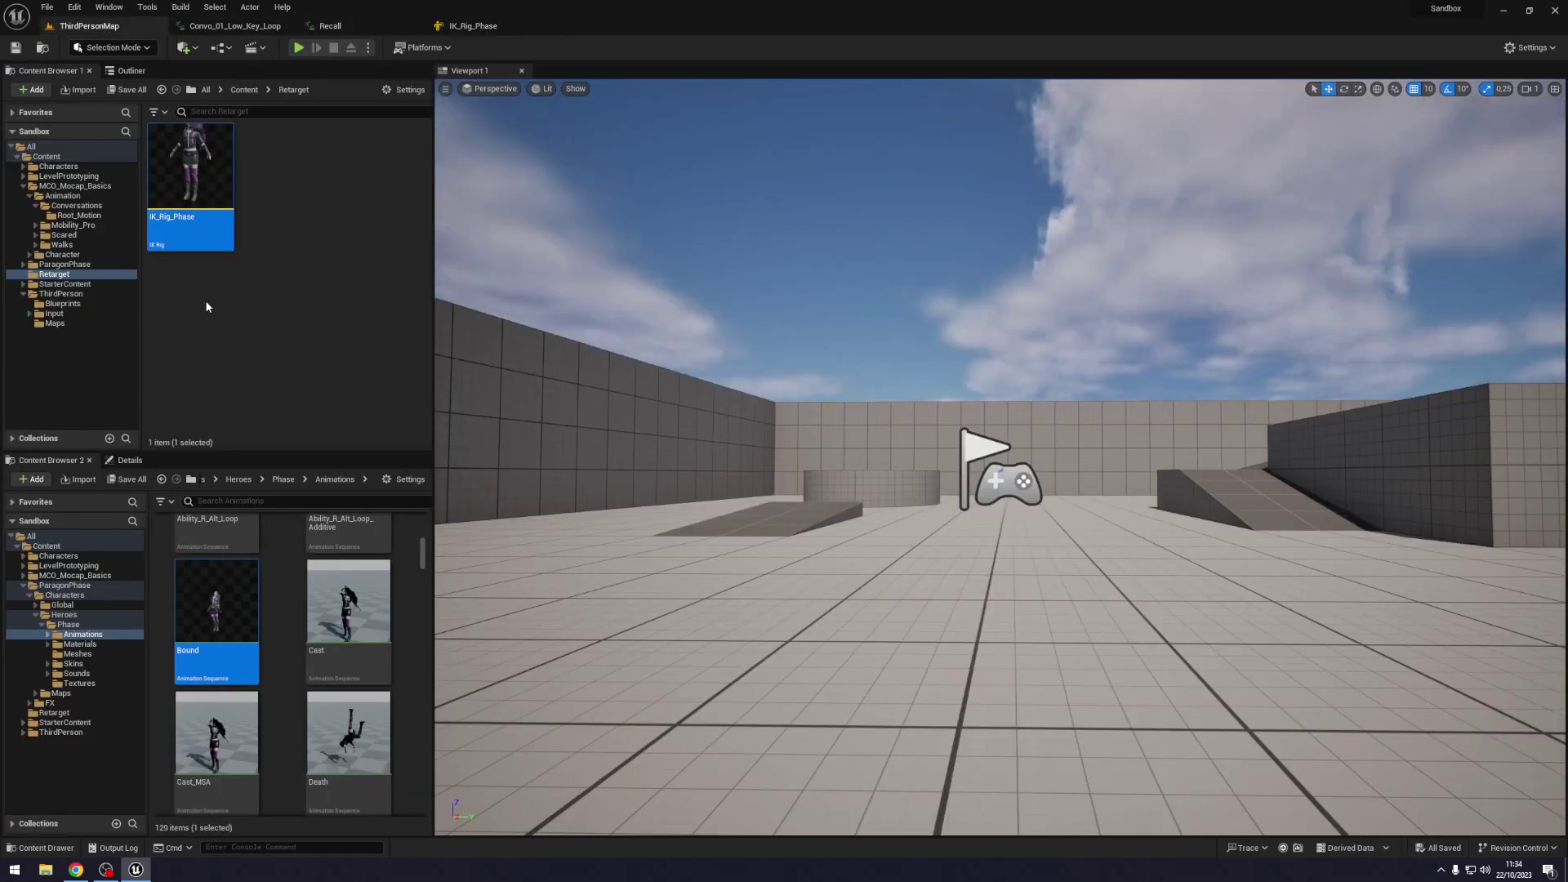
pyautogui.rightClick(286, 278)
pyautogui.moveTo(370, 494)
pyautogui.moveTo(515, 768)
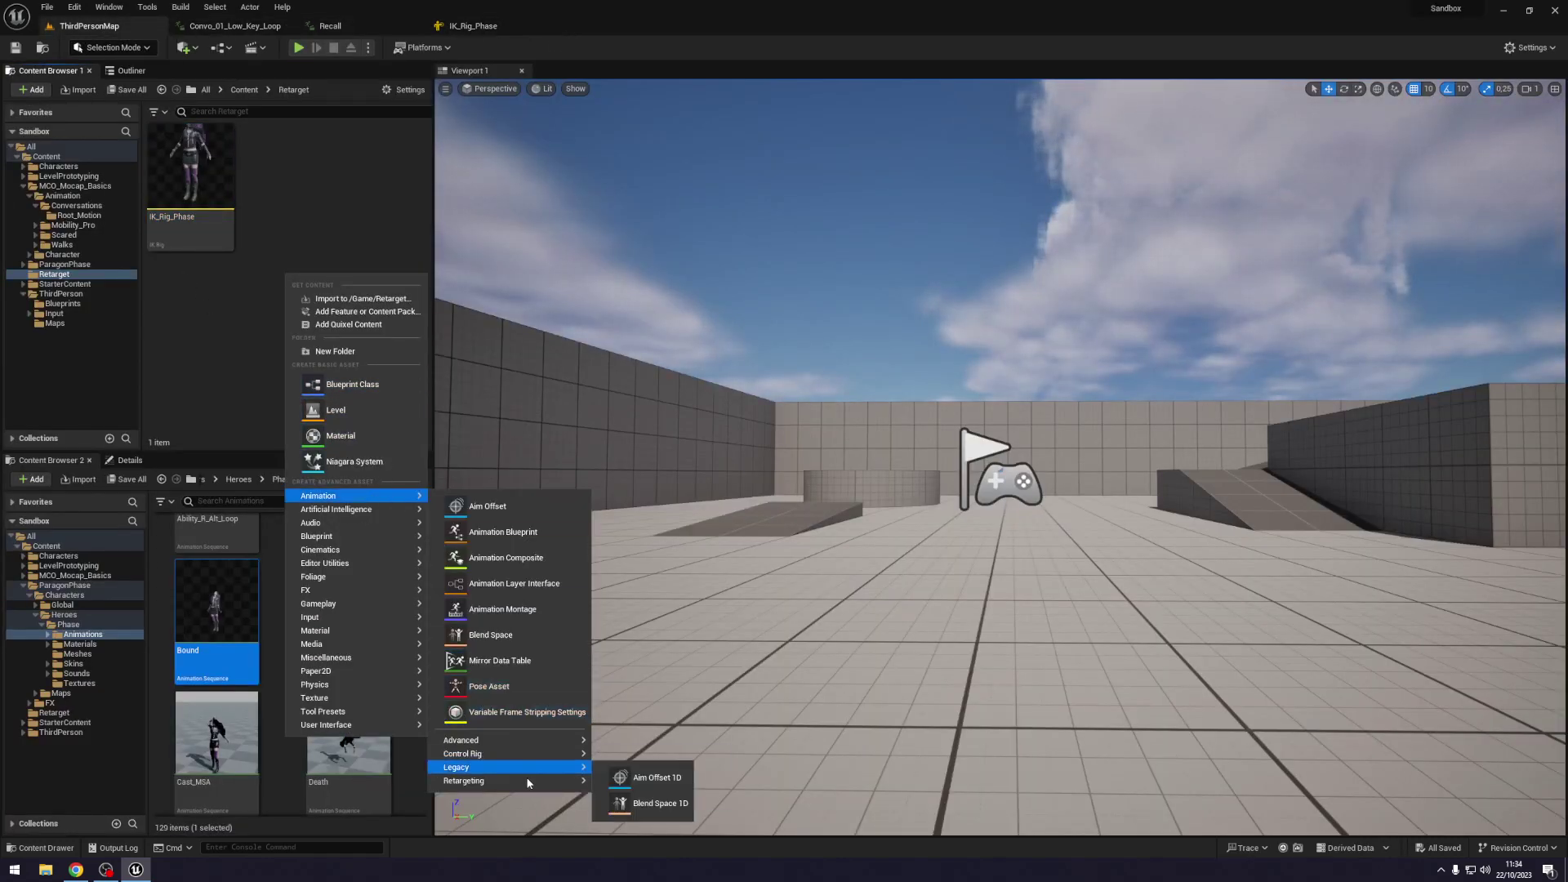
pyautogui.click(638, 817)
pyautogui.write('IK_R')
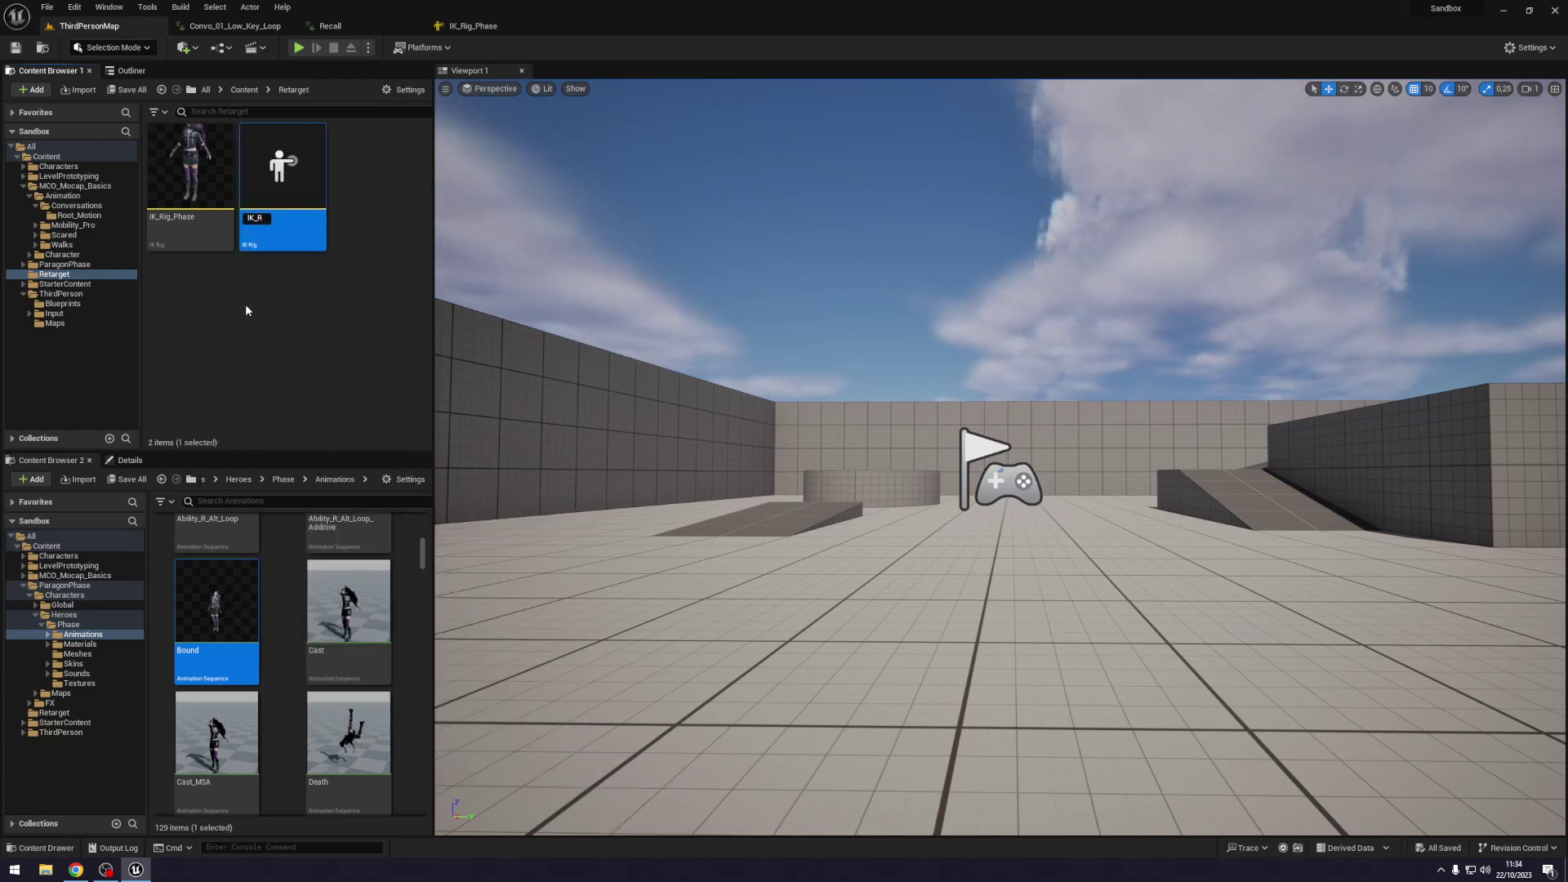
pyautogui.write('ig_MOCAP')
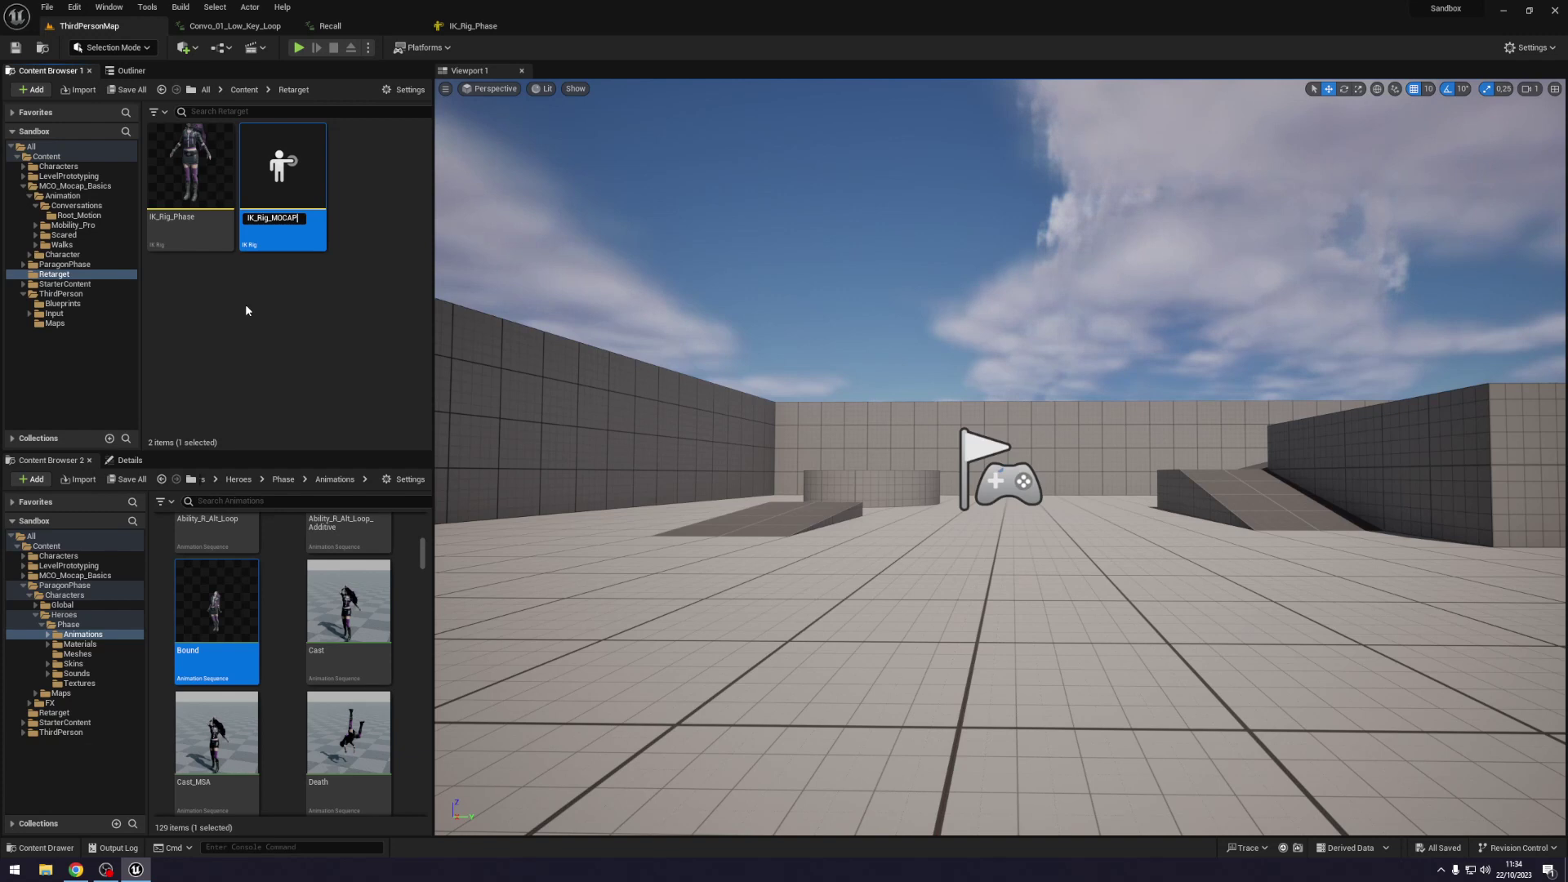
pyautogui.press('Return')
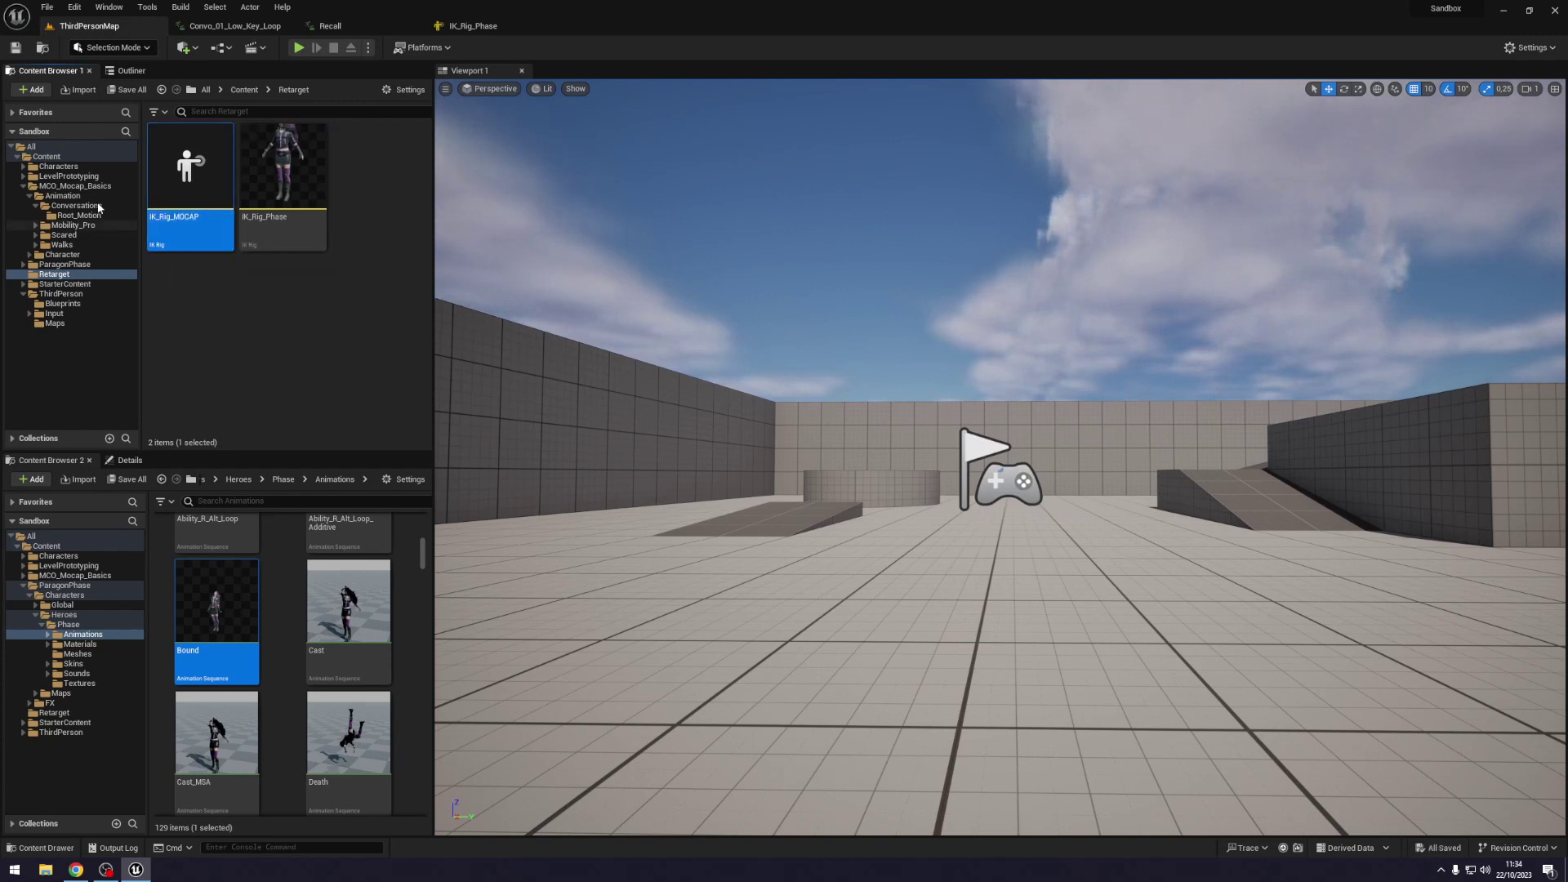
pyautogui.click(74, 187)
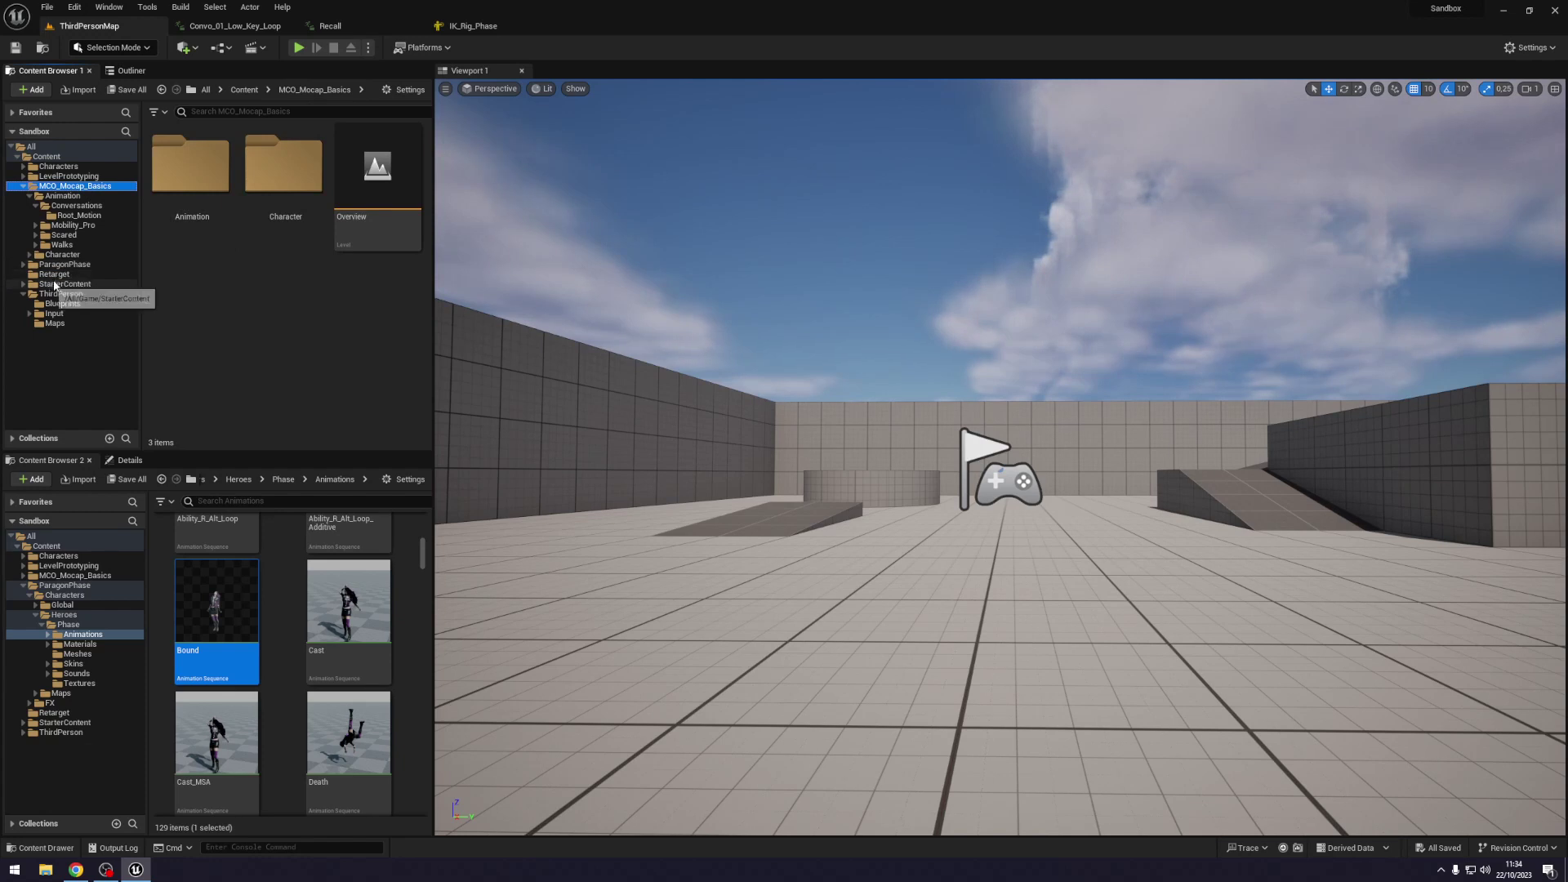
pyautogui.click(54, 274)
# Open IK_Rig_MOCAP and choose the MCO SK_Mannequin as its preview skeletal mesh.
pyautogui.doubleClick(196, 220)
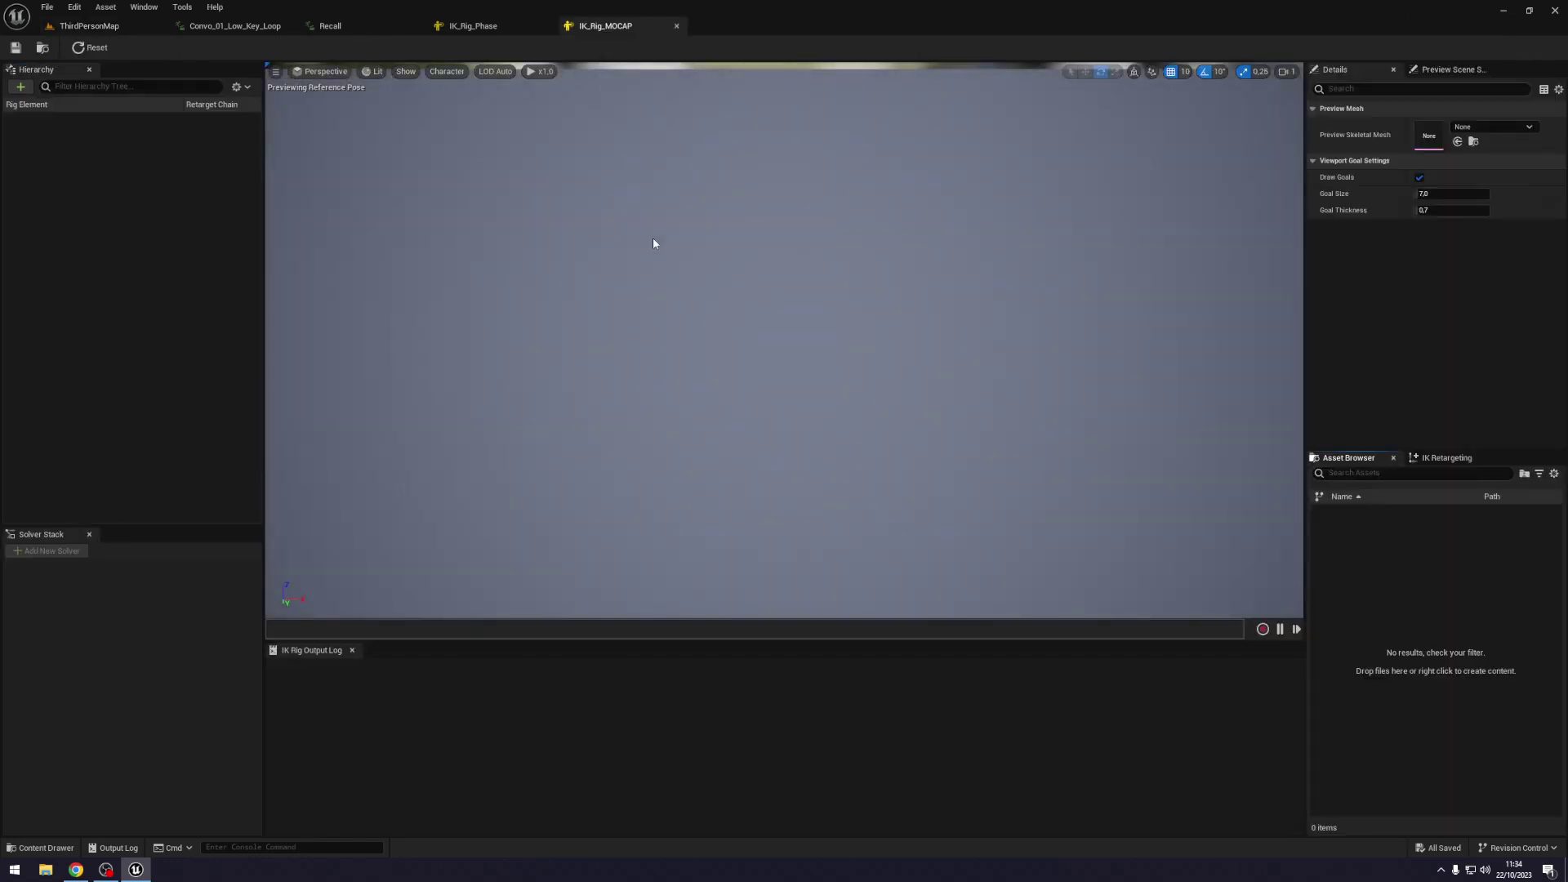
pyautogui.click(1511, 127)
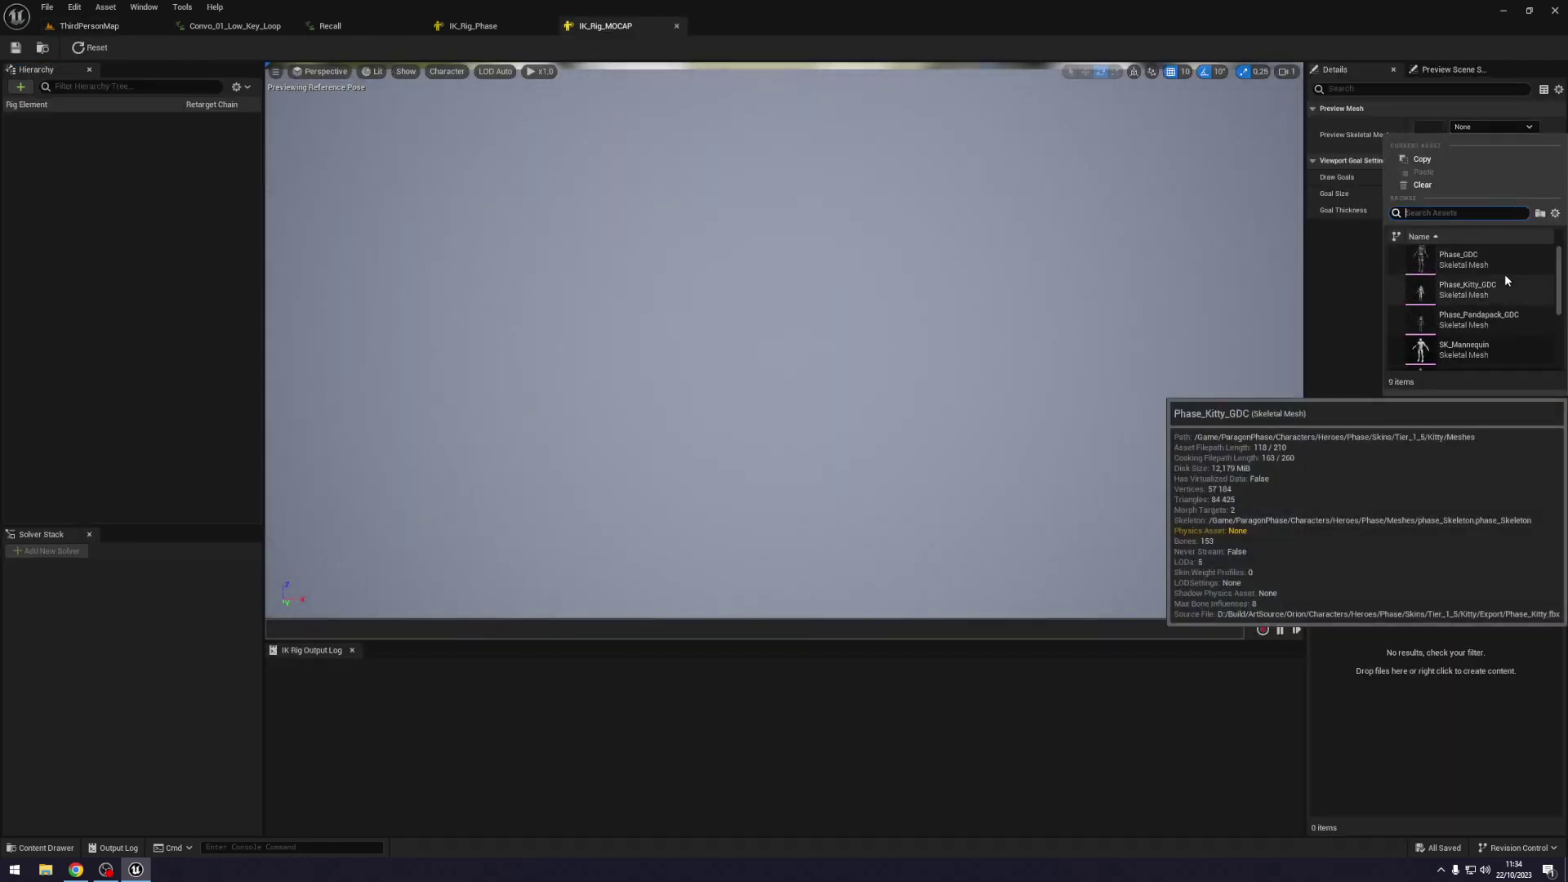
pyautogui.scroll(-3, 1483, 300)
pyautogui.scroll(1, 1483, 300)
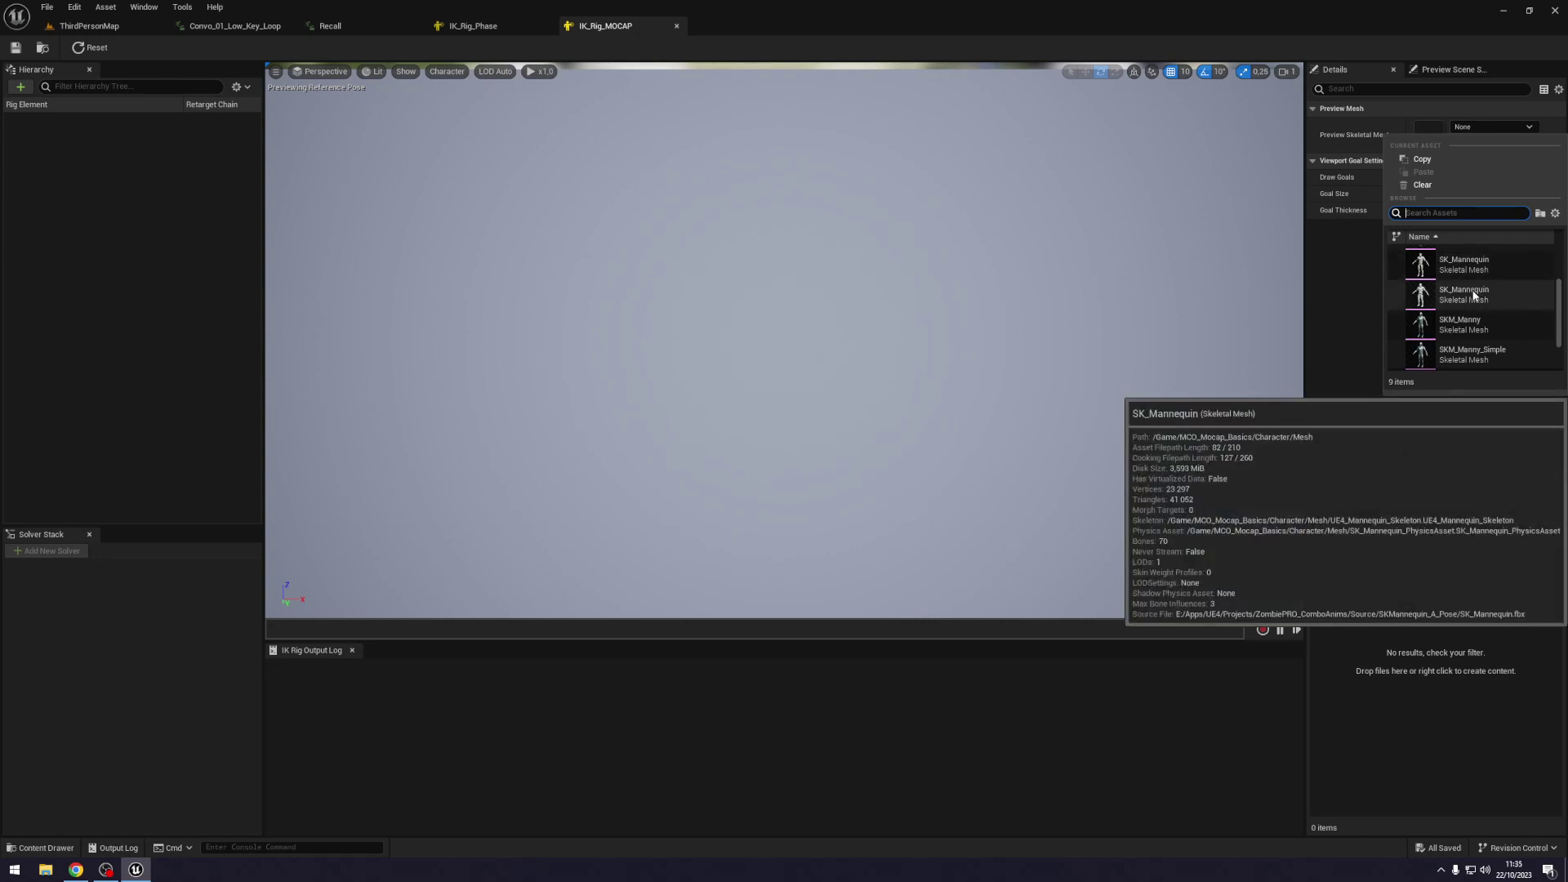
pyautogui.click(1475, 296)
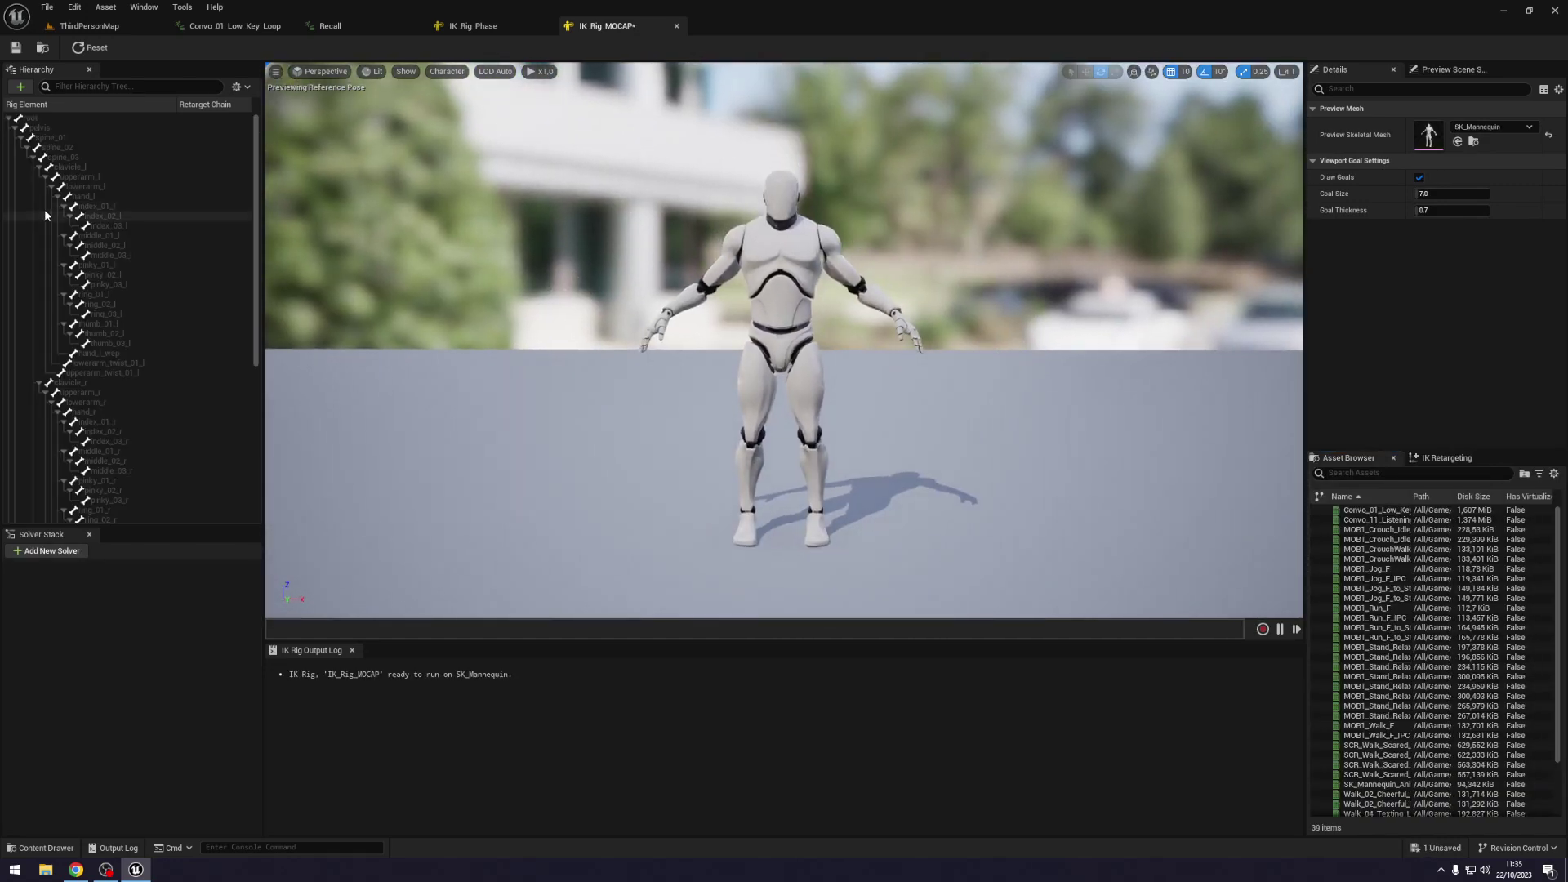
# Select spine_01 to spine_03 on the mannequin rig, then inspect Phase's breast, hoody and bracelet bones.
pyautogui.click(69, 135)
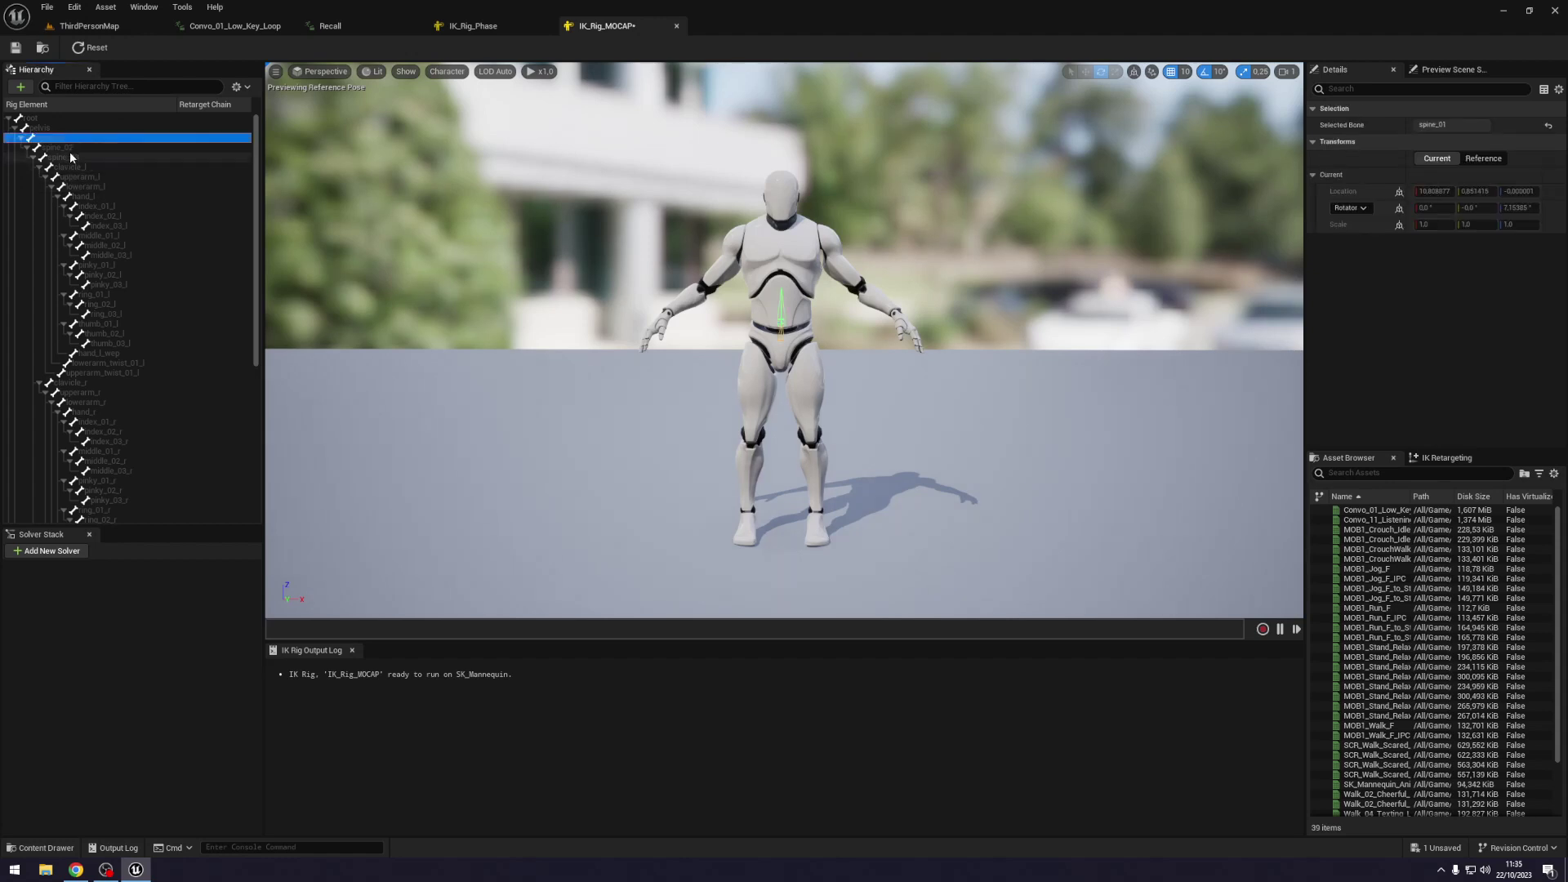
pyautogui.keyDown('shift'); pyautogui.click(71, 155); pyautogui.keyUp('shift')
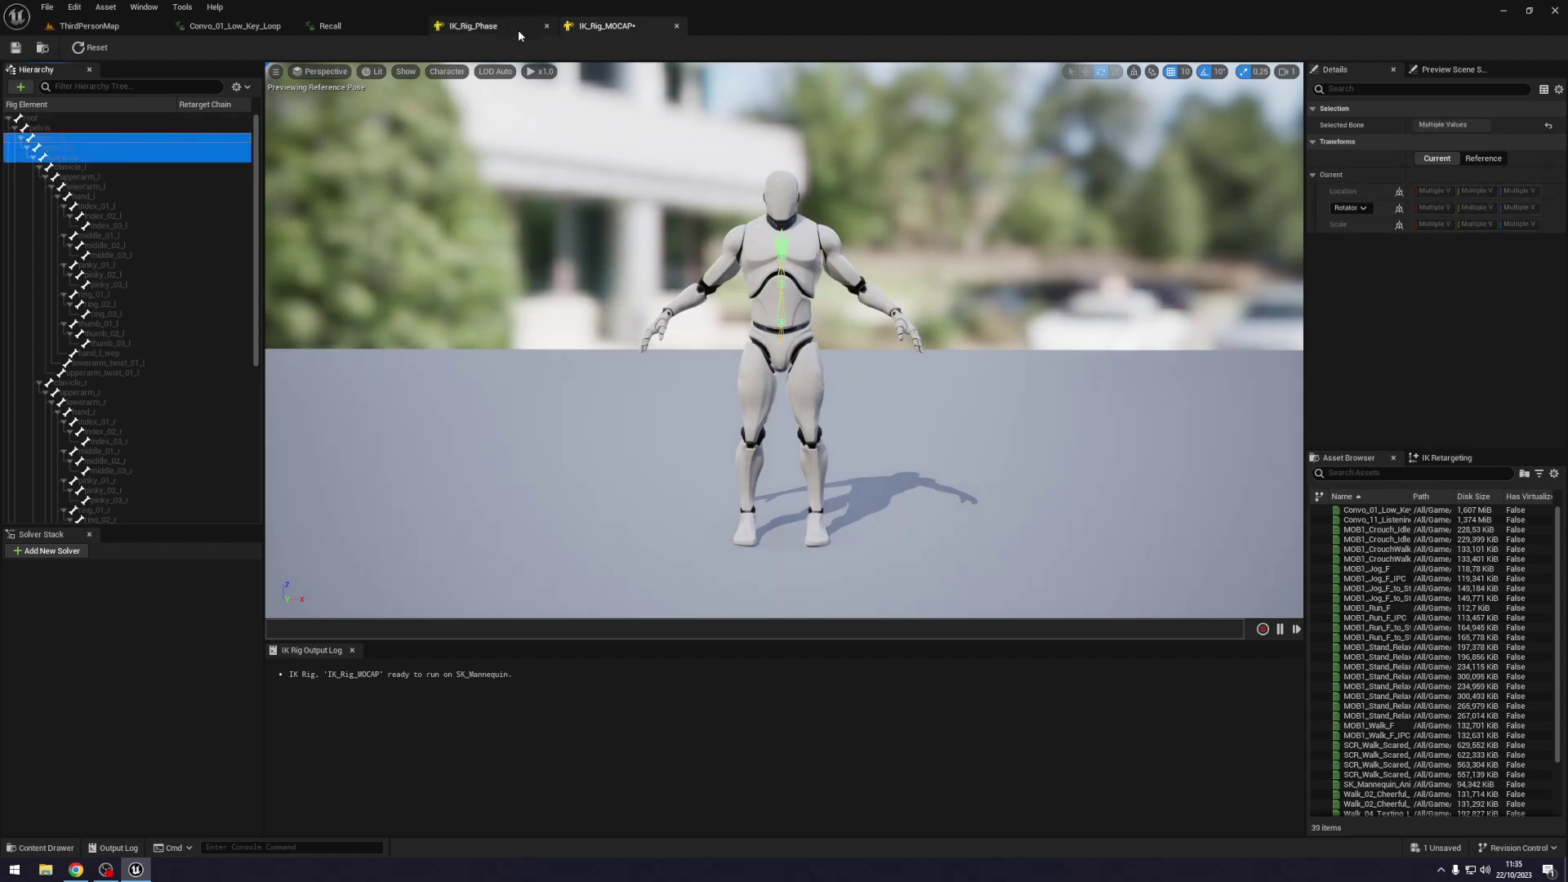
pyautogui.click(518, 28)
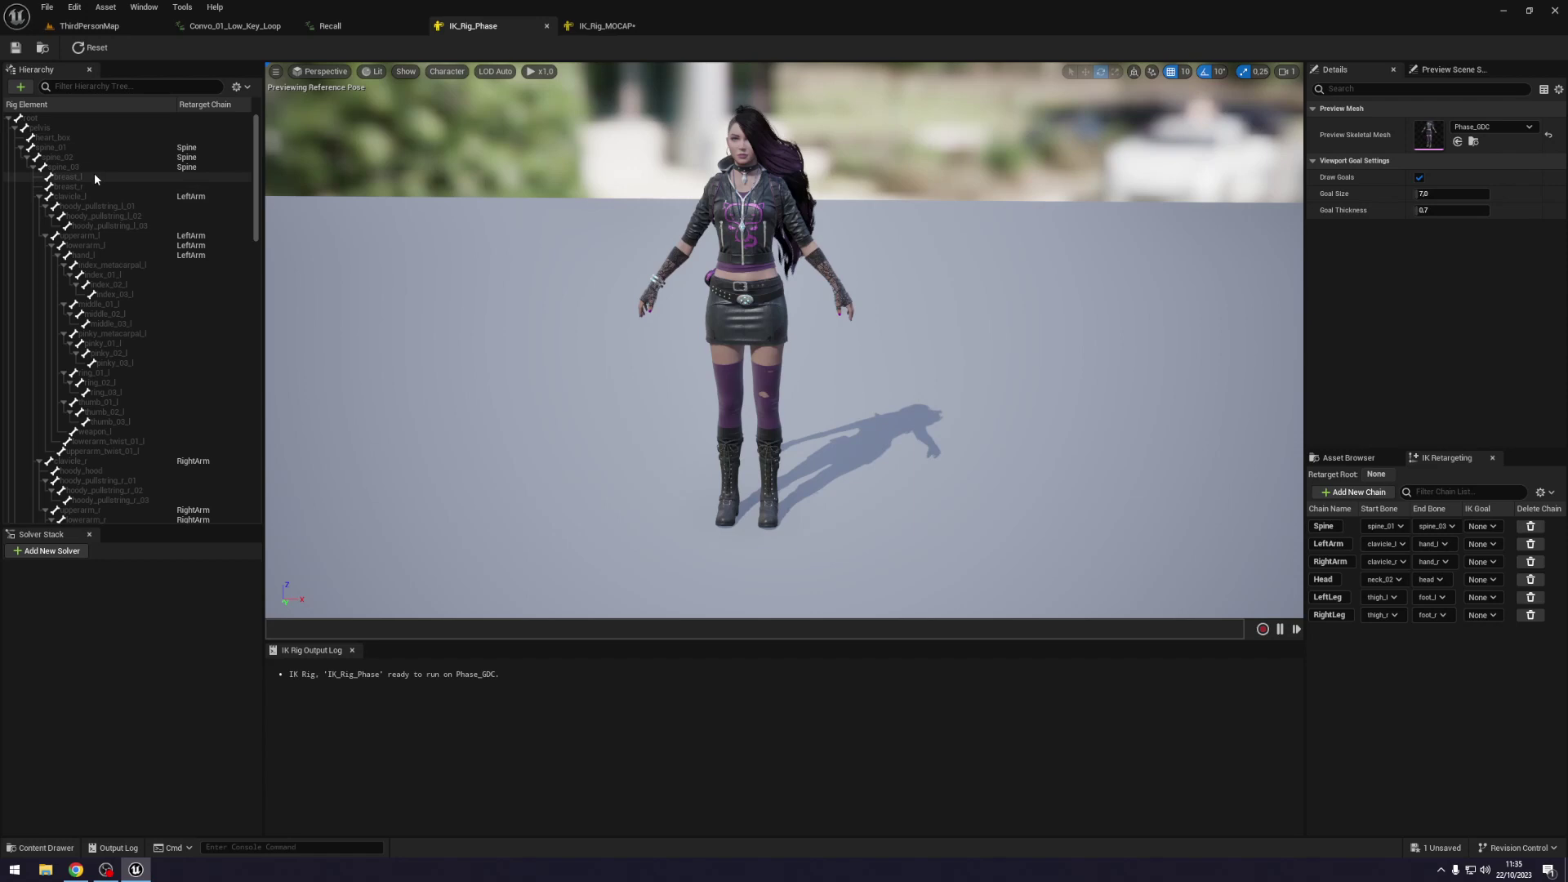
pyautogui.click(90, 186)
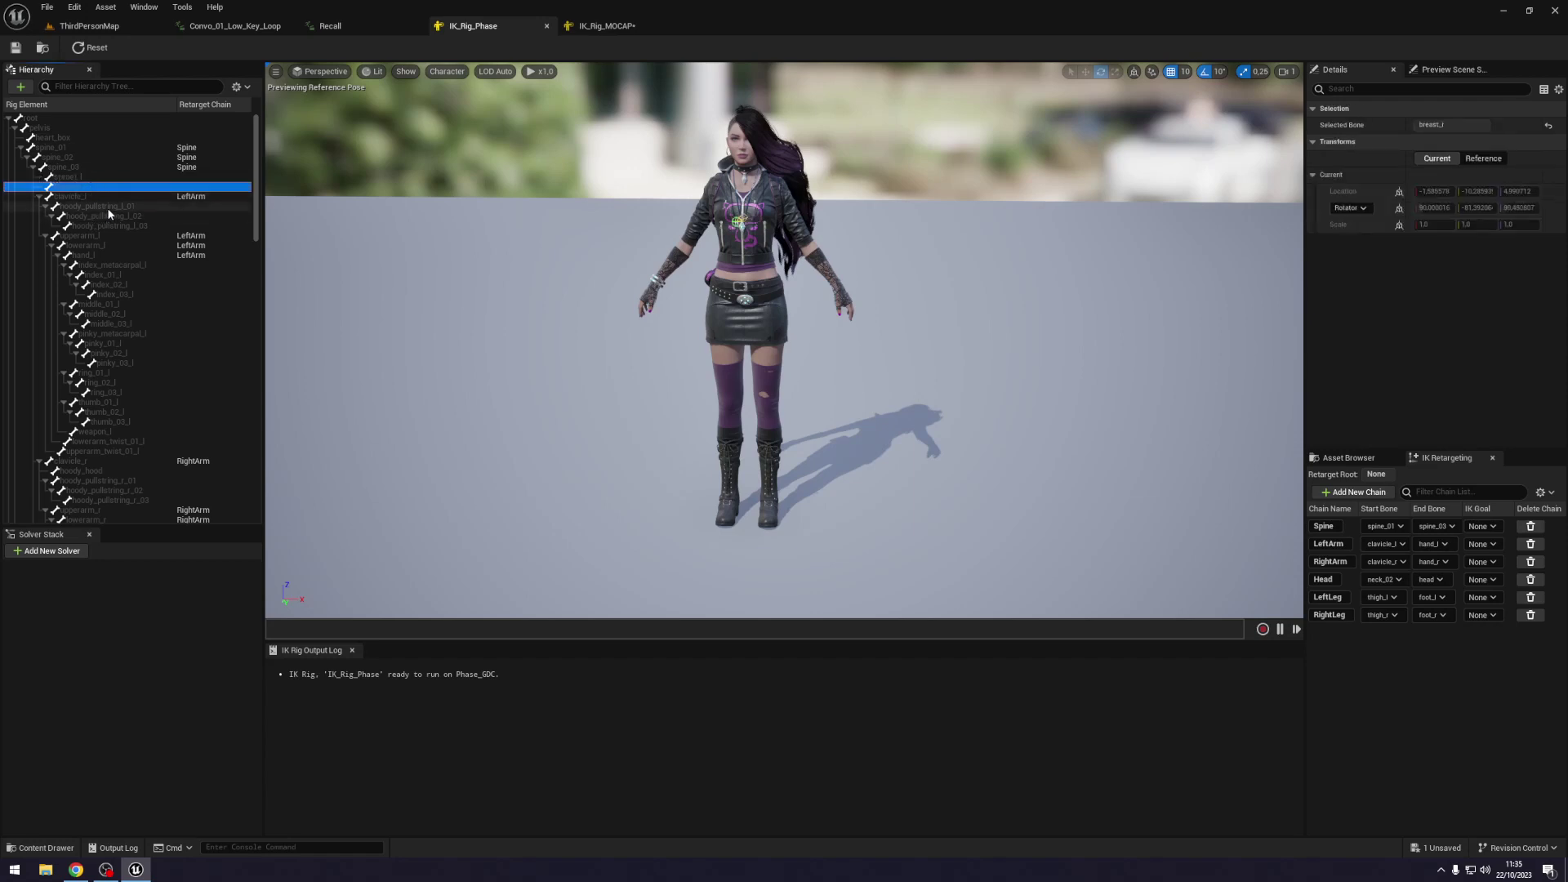
pyautogui.click(106, 214)
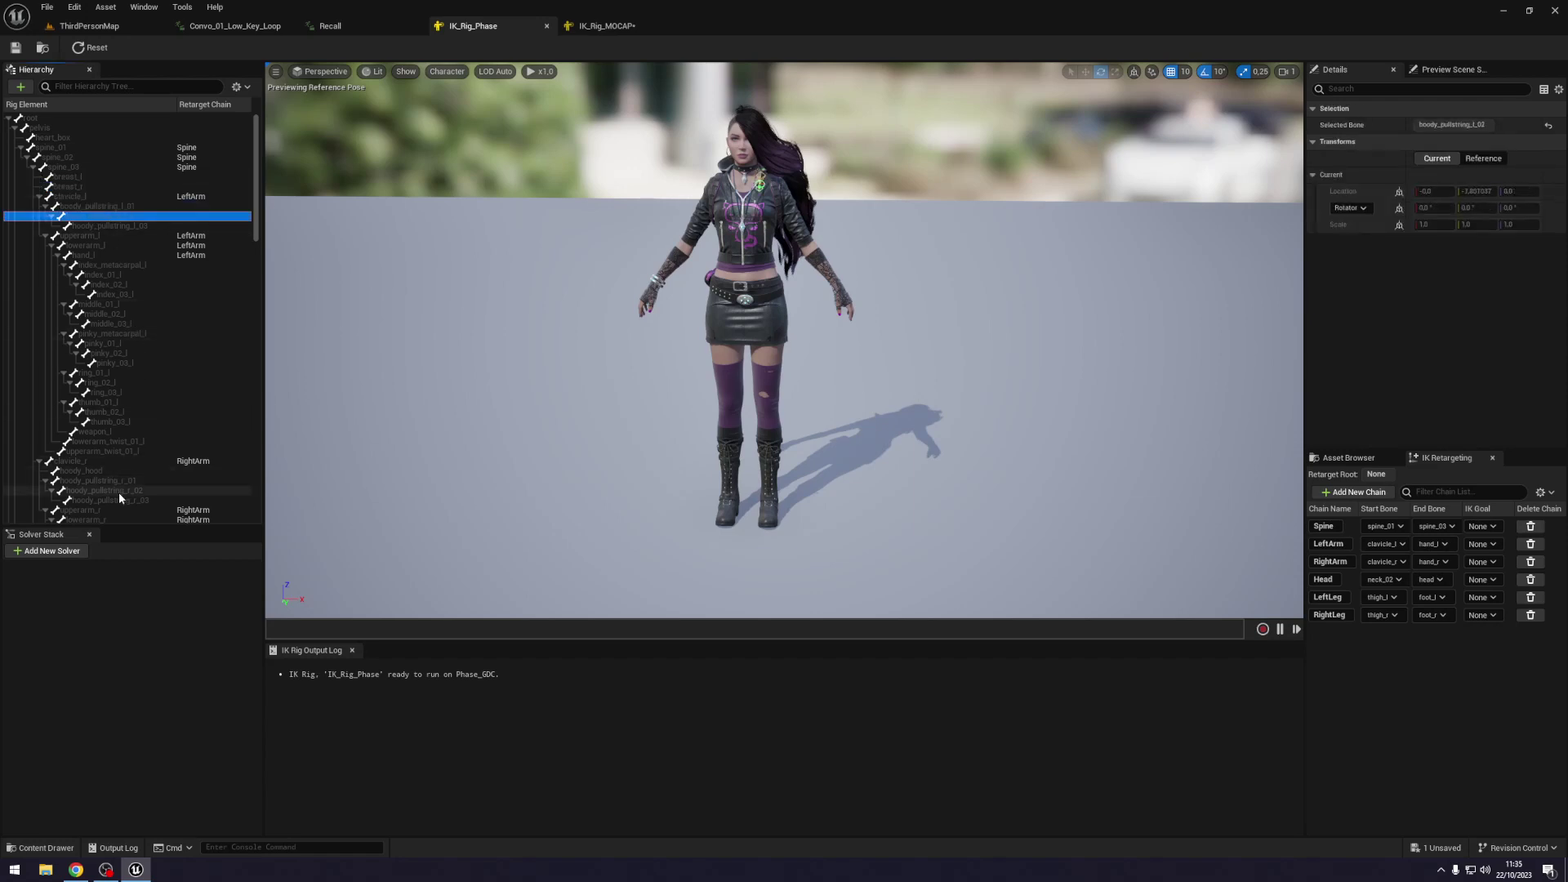
pyautogui.scroll(-2, 111, 482)
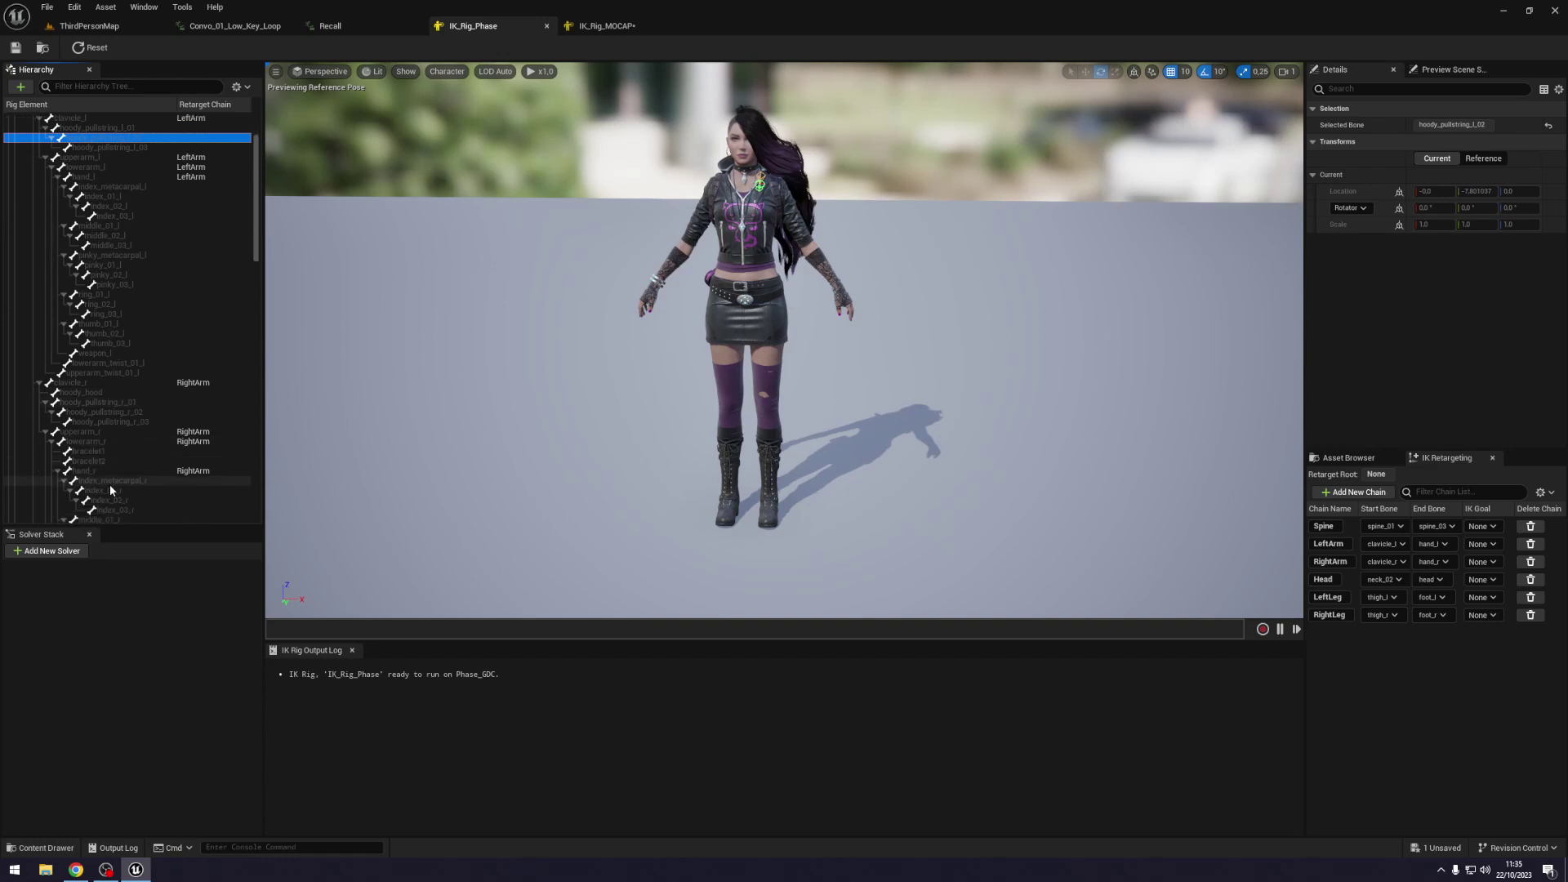
pyautogui.click(126, 460)
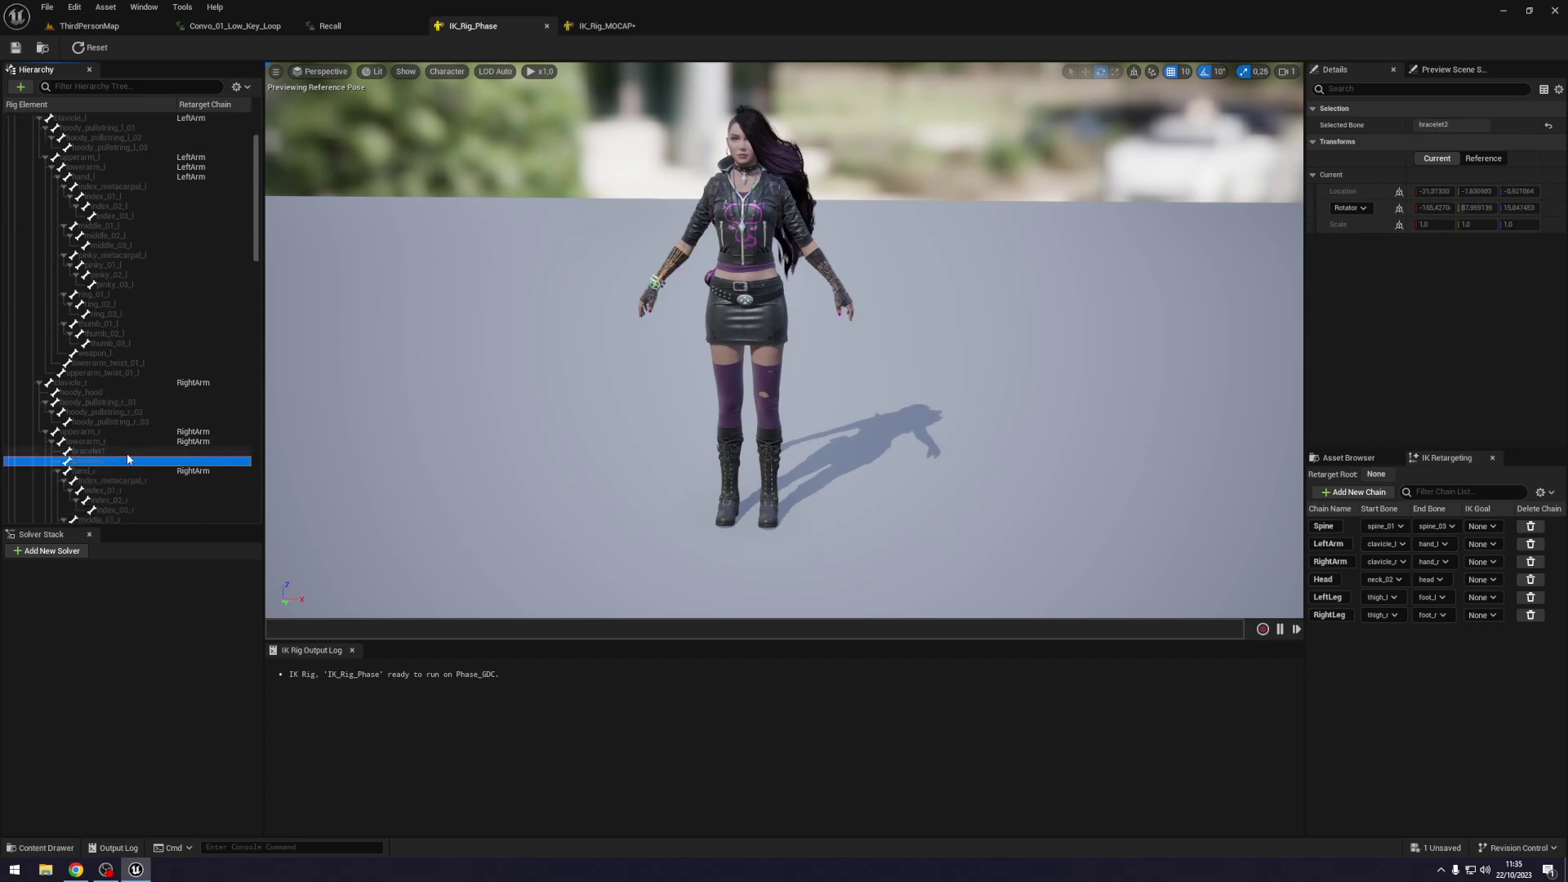
pyautogui.click(125, 454)
# Compare both rigs' chains, then start a New Retarget Chain for the mannequin's spine bones.
pyautogui.click(606, 26)
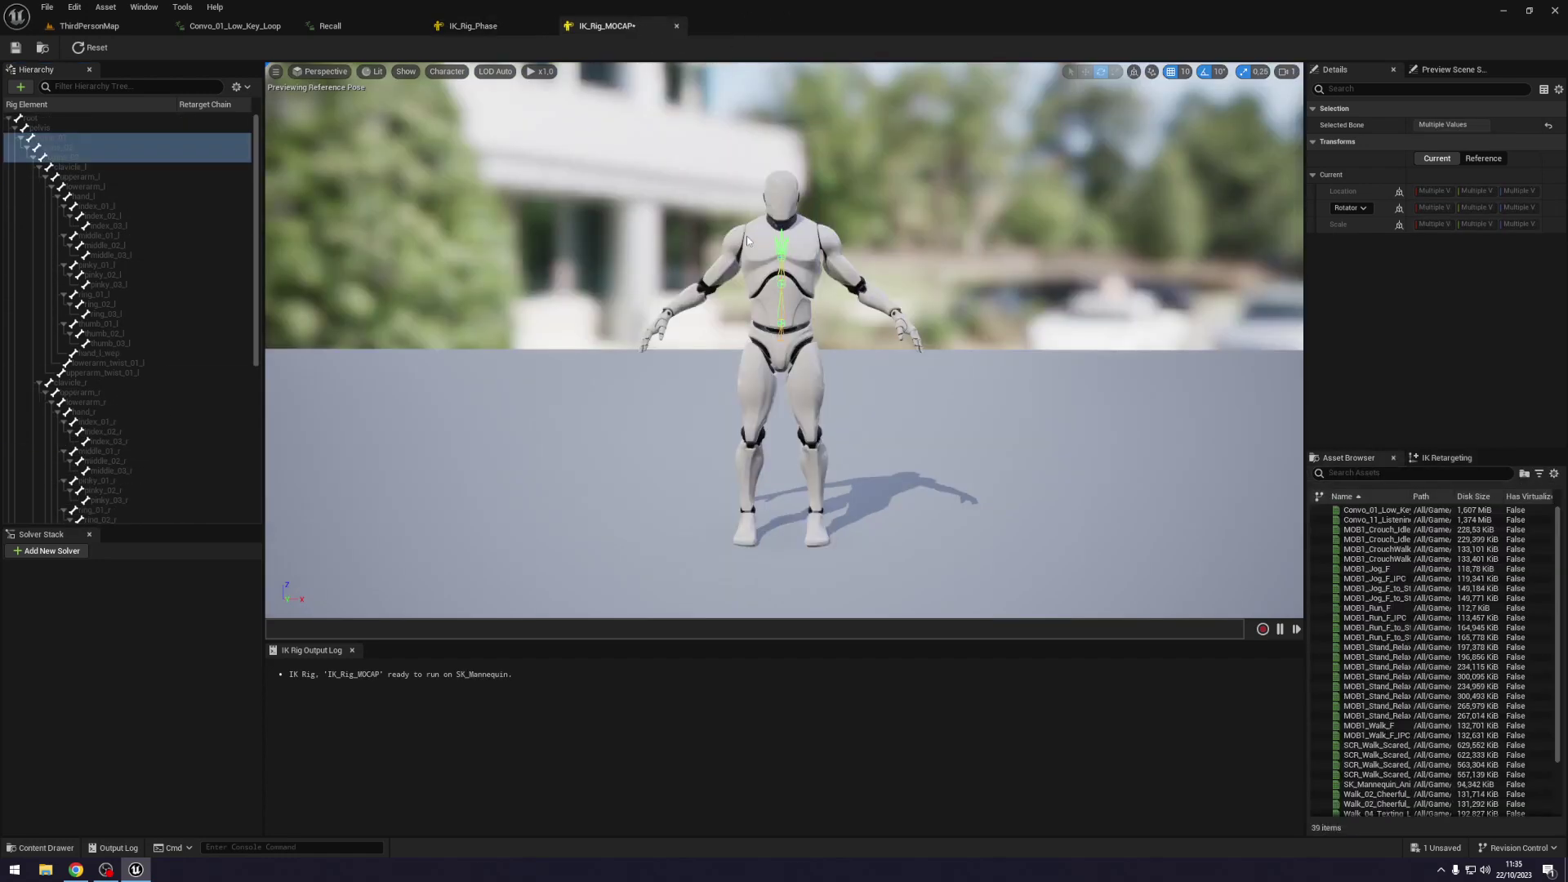
pyautogui.click(490, 26)
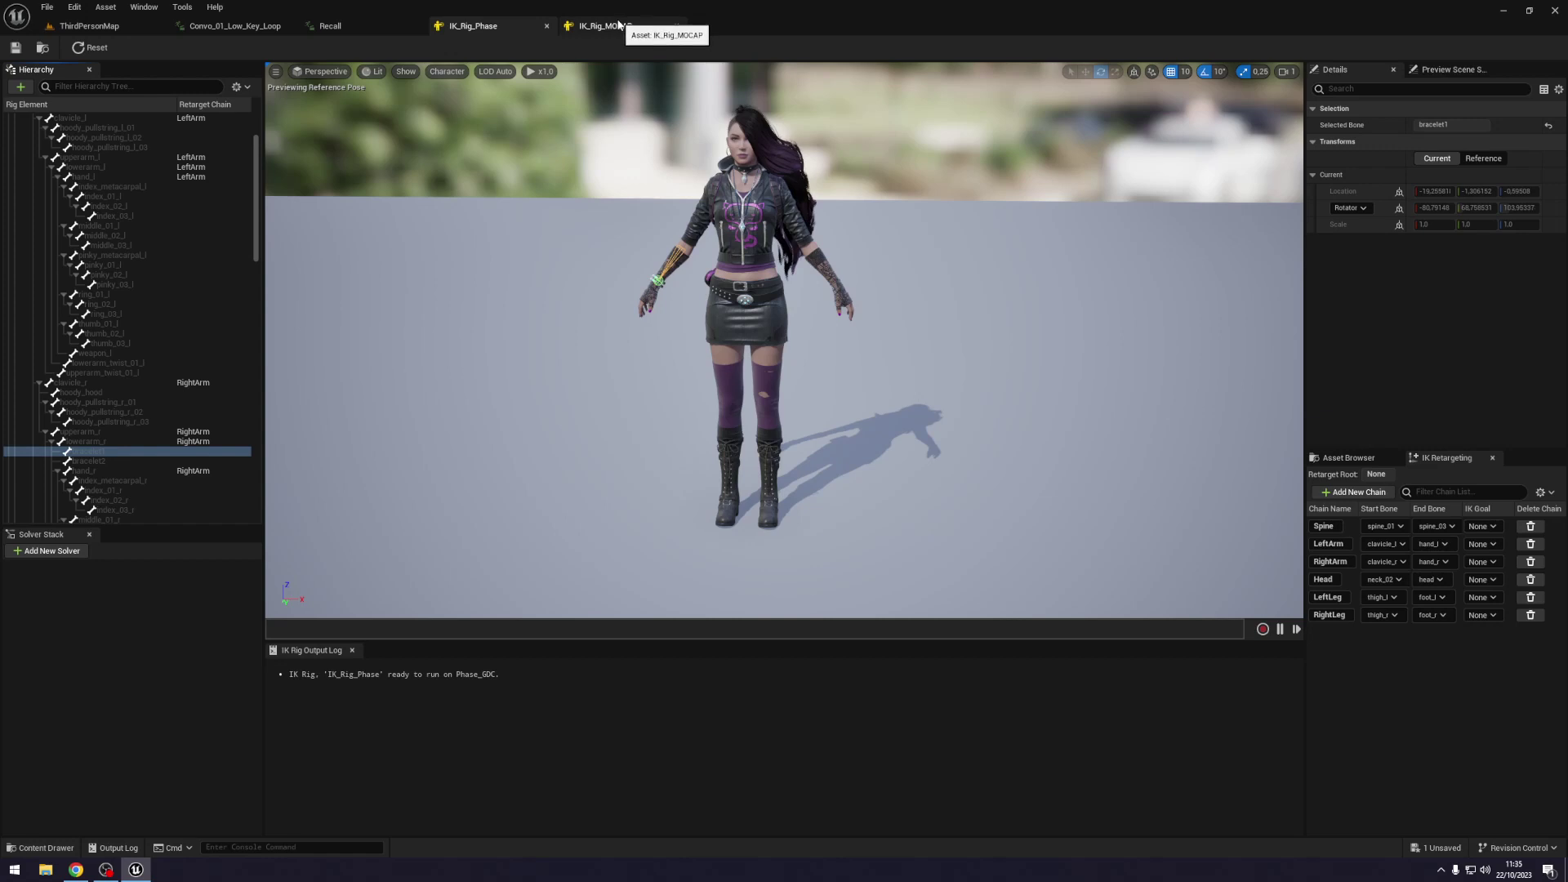
pyautogui.click(618, 25)
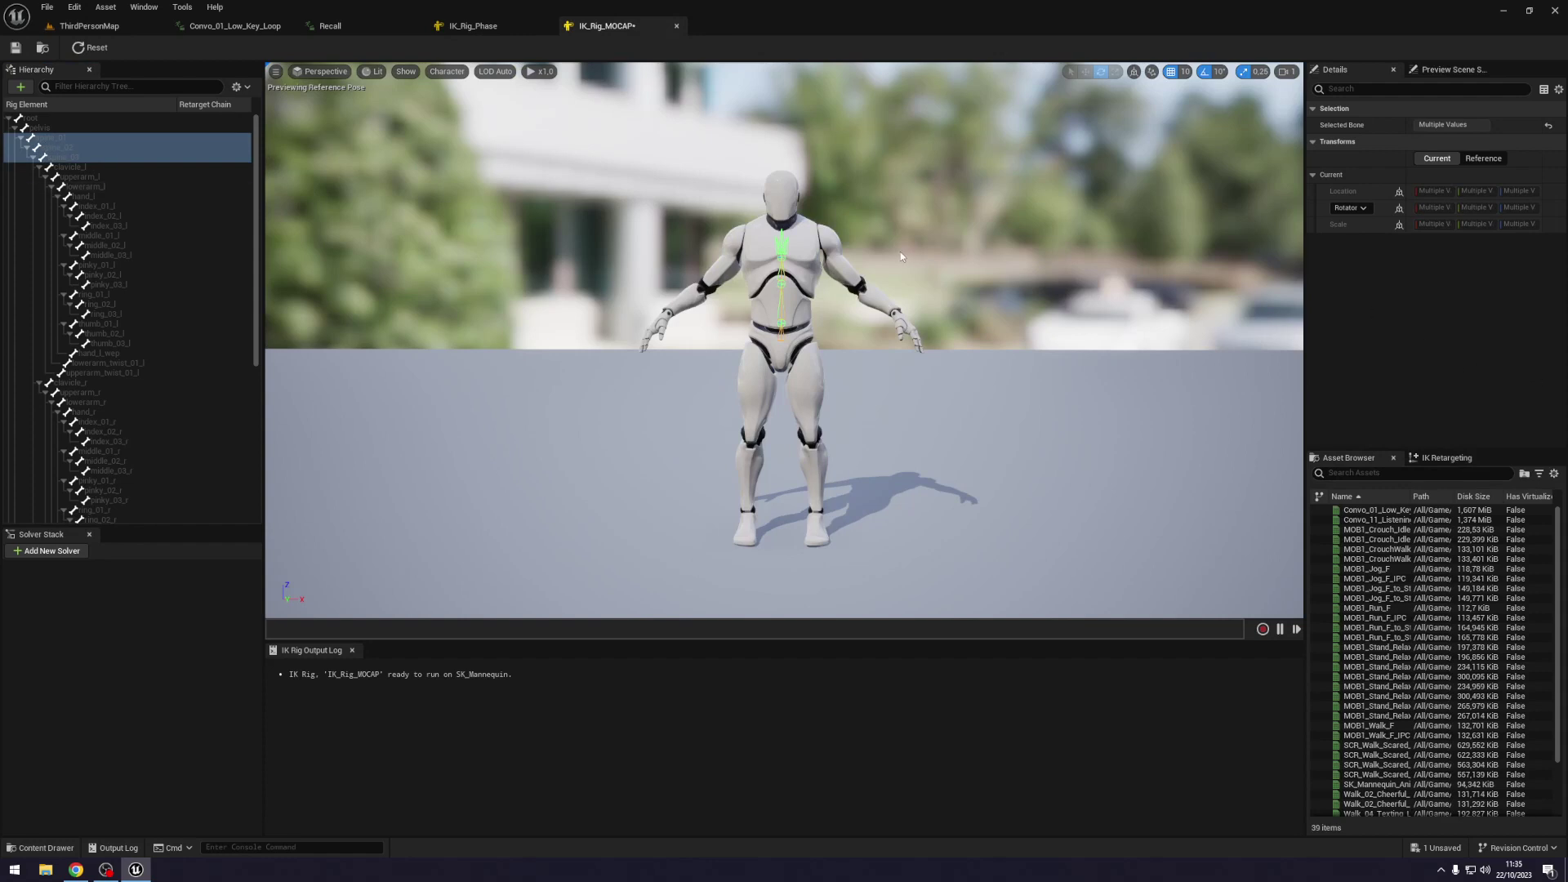
pyautogui.click(498, 27)
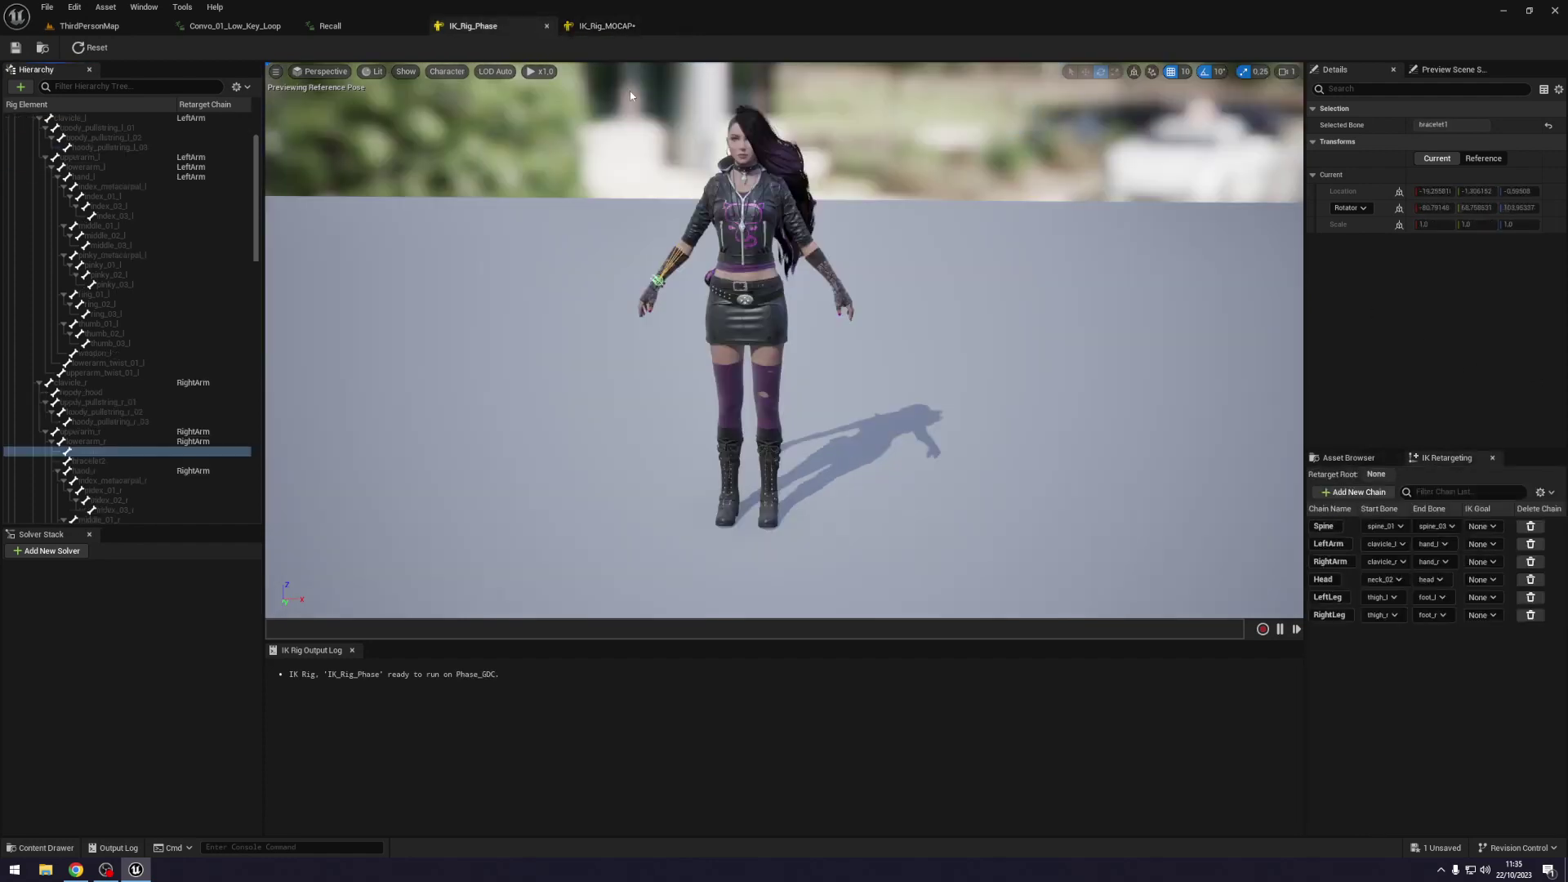
pyautogui.click(633, 27)
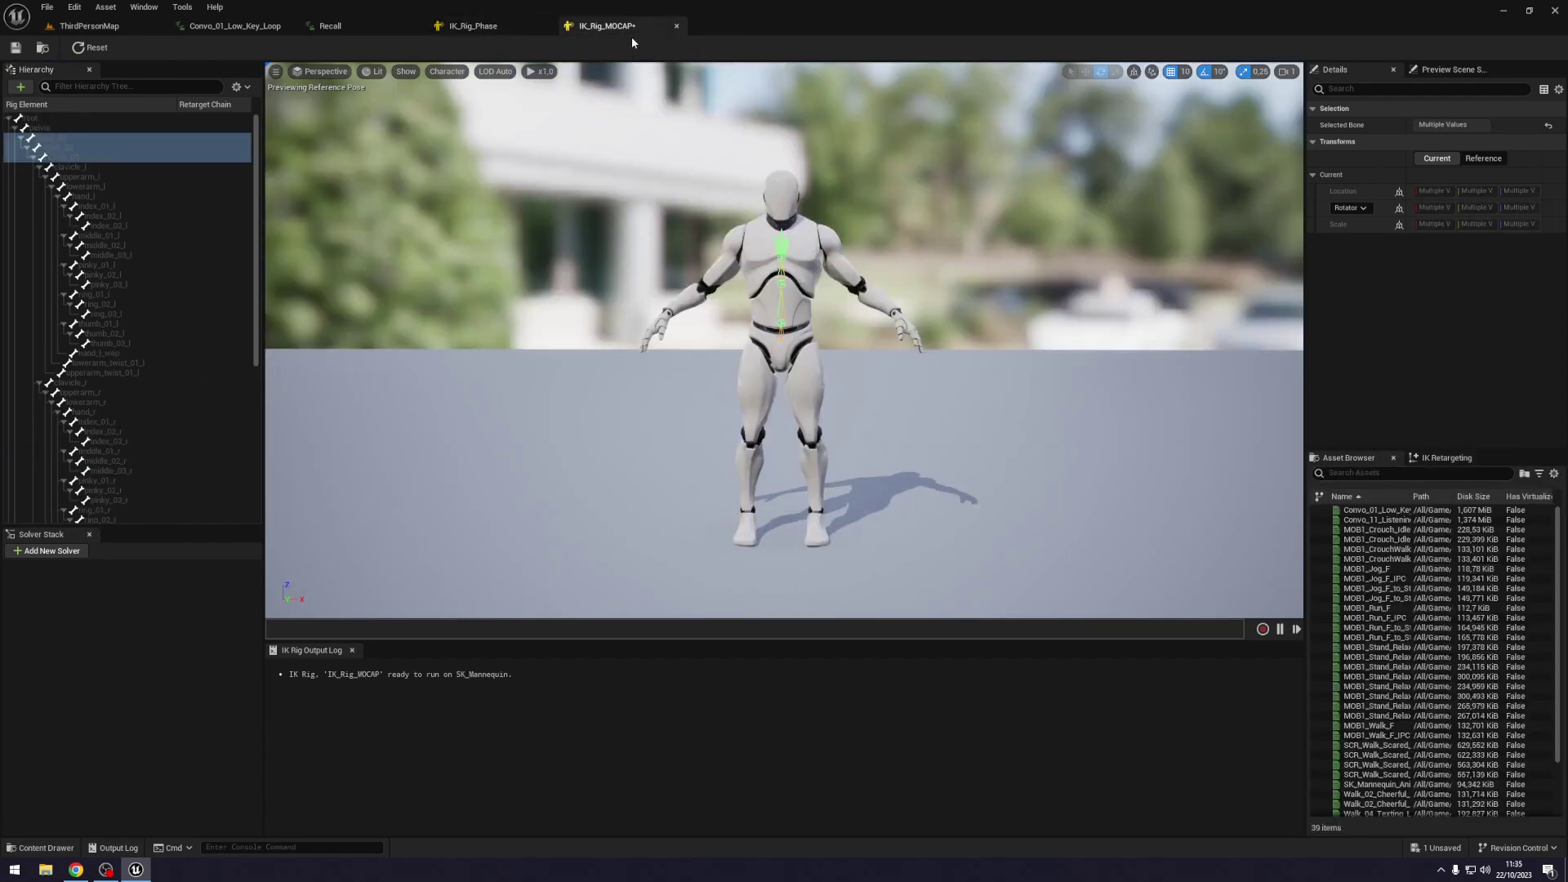
pyautogui.rightClick(73, 157)
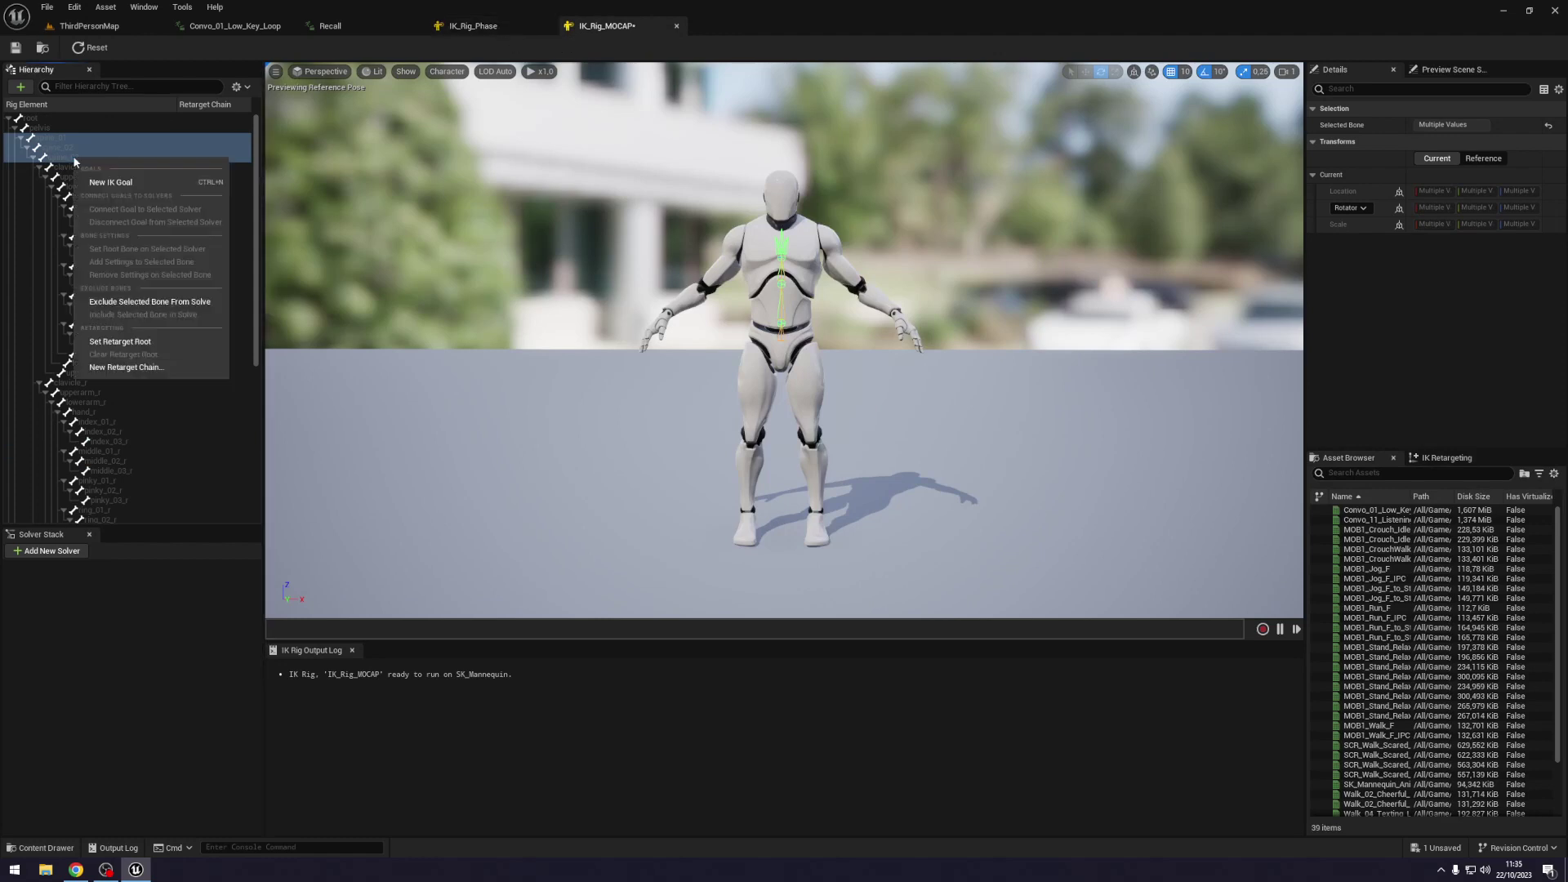
pyautogui.click(139, 369)
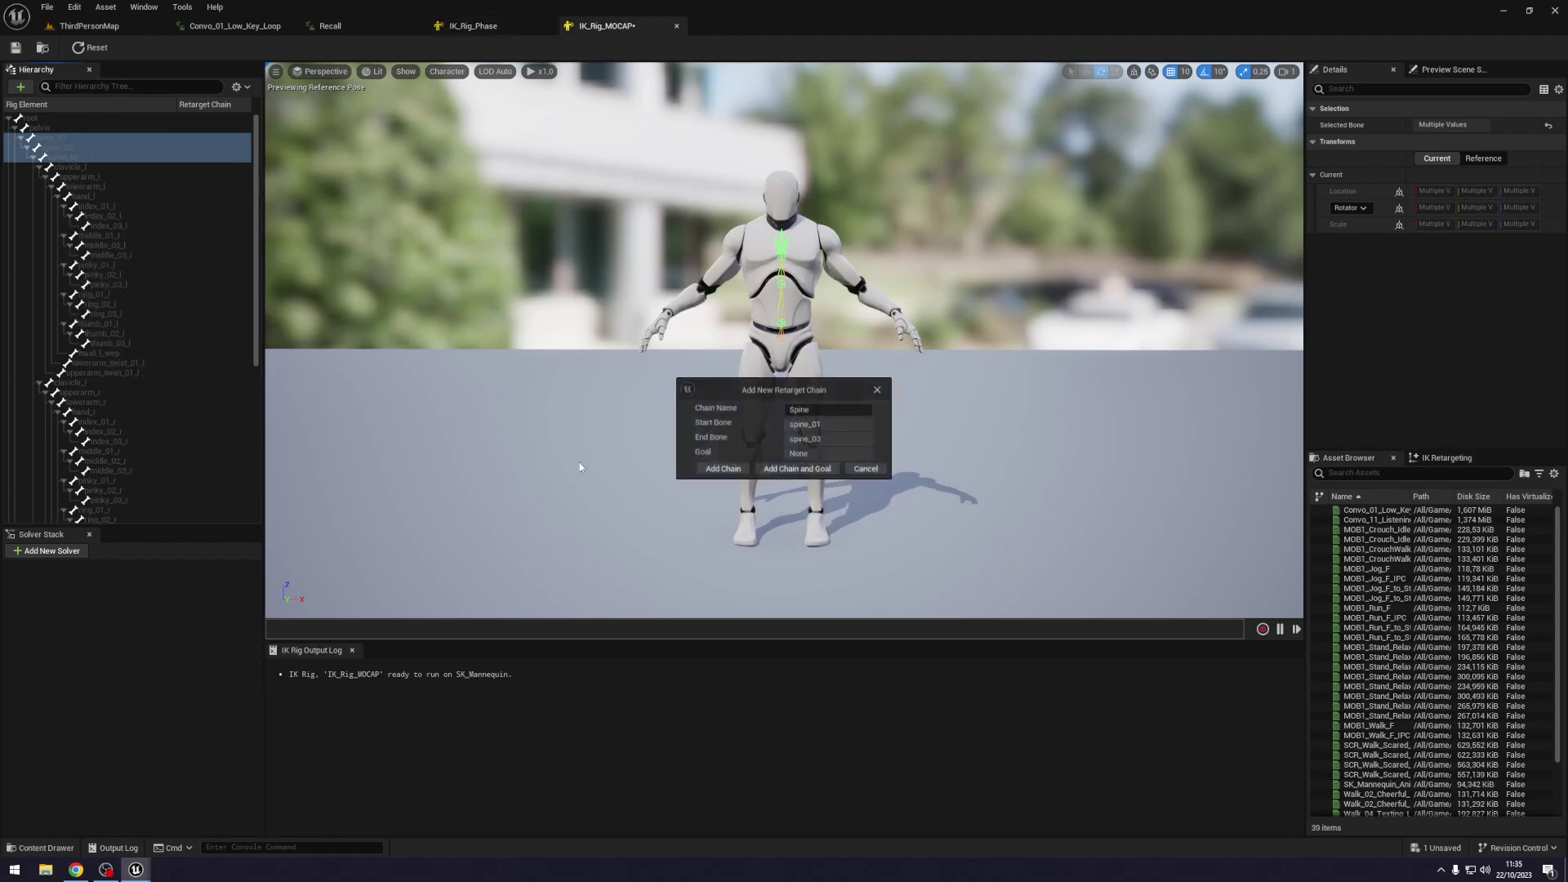
# Add the Spine chain and a LeftArm chain from clavicle_l to hand_l.
pyautogui.click(723, 469)
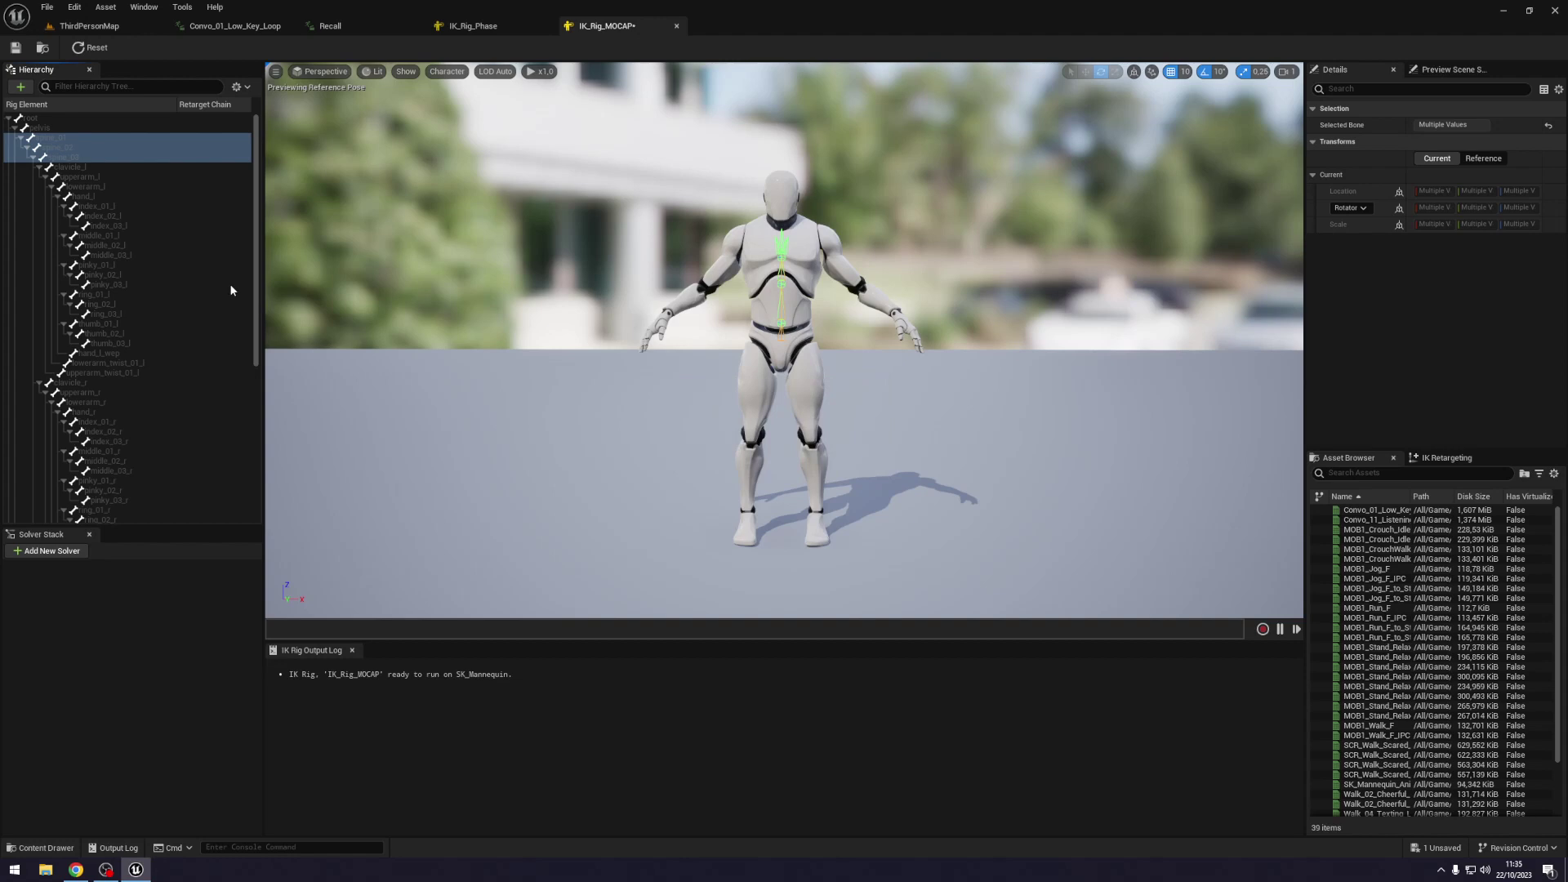
pyautogui.click(87, 167)
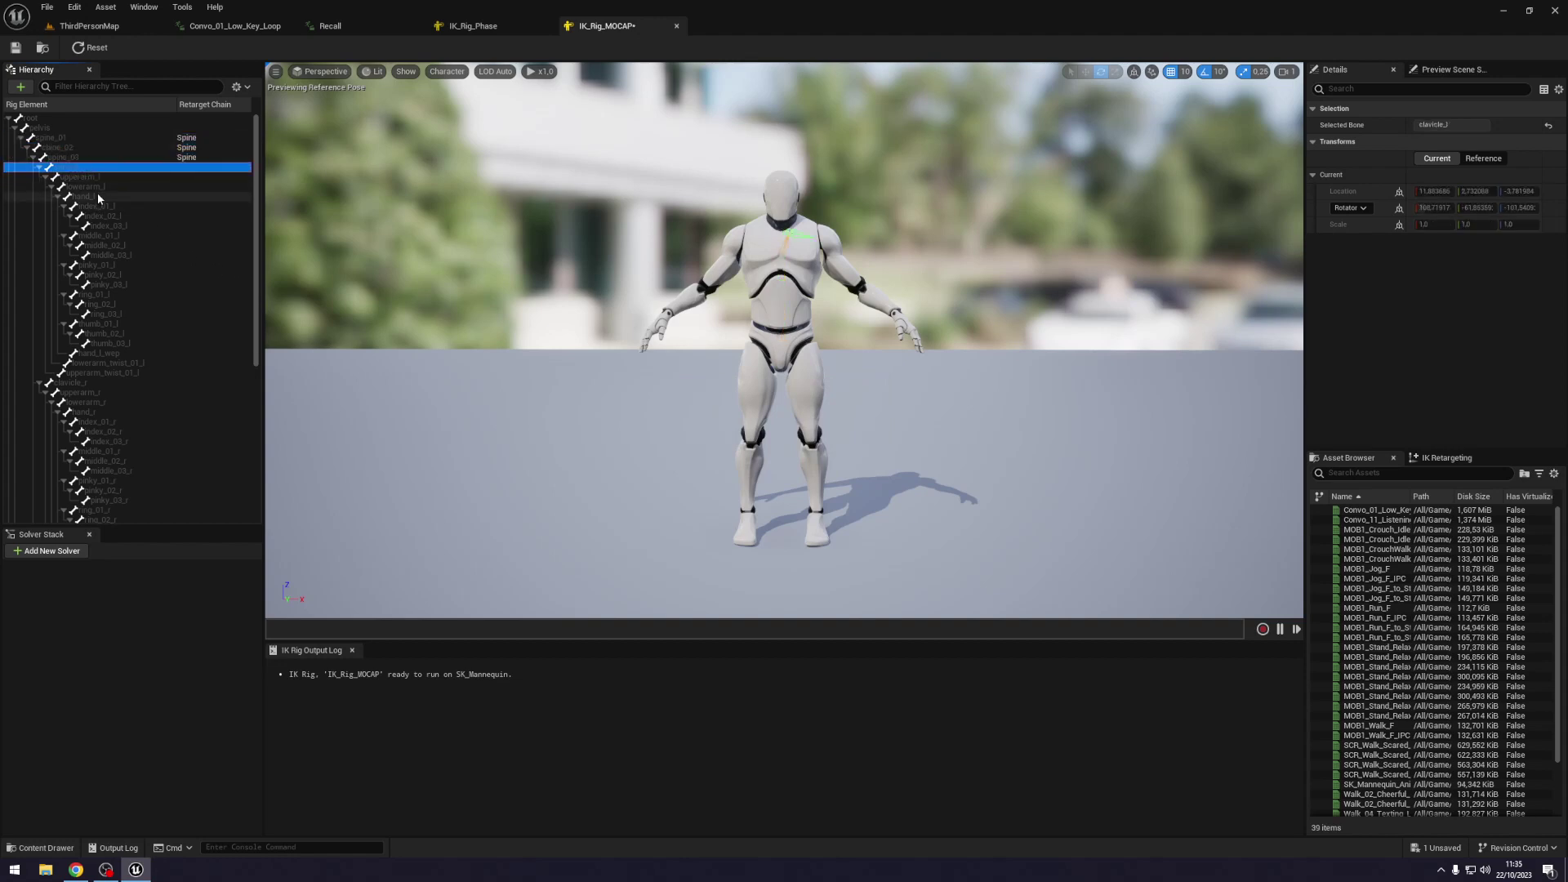
pyautogui.keyDown('shift'); pyautogui.click(96, 196); pyautogui.keyUp('shift')
pyautogui.rightClick(98, 197)
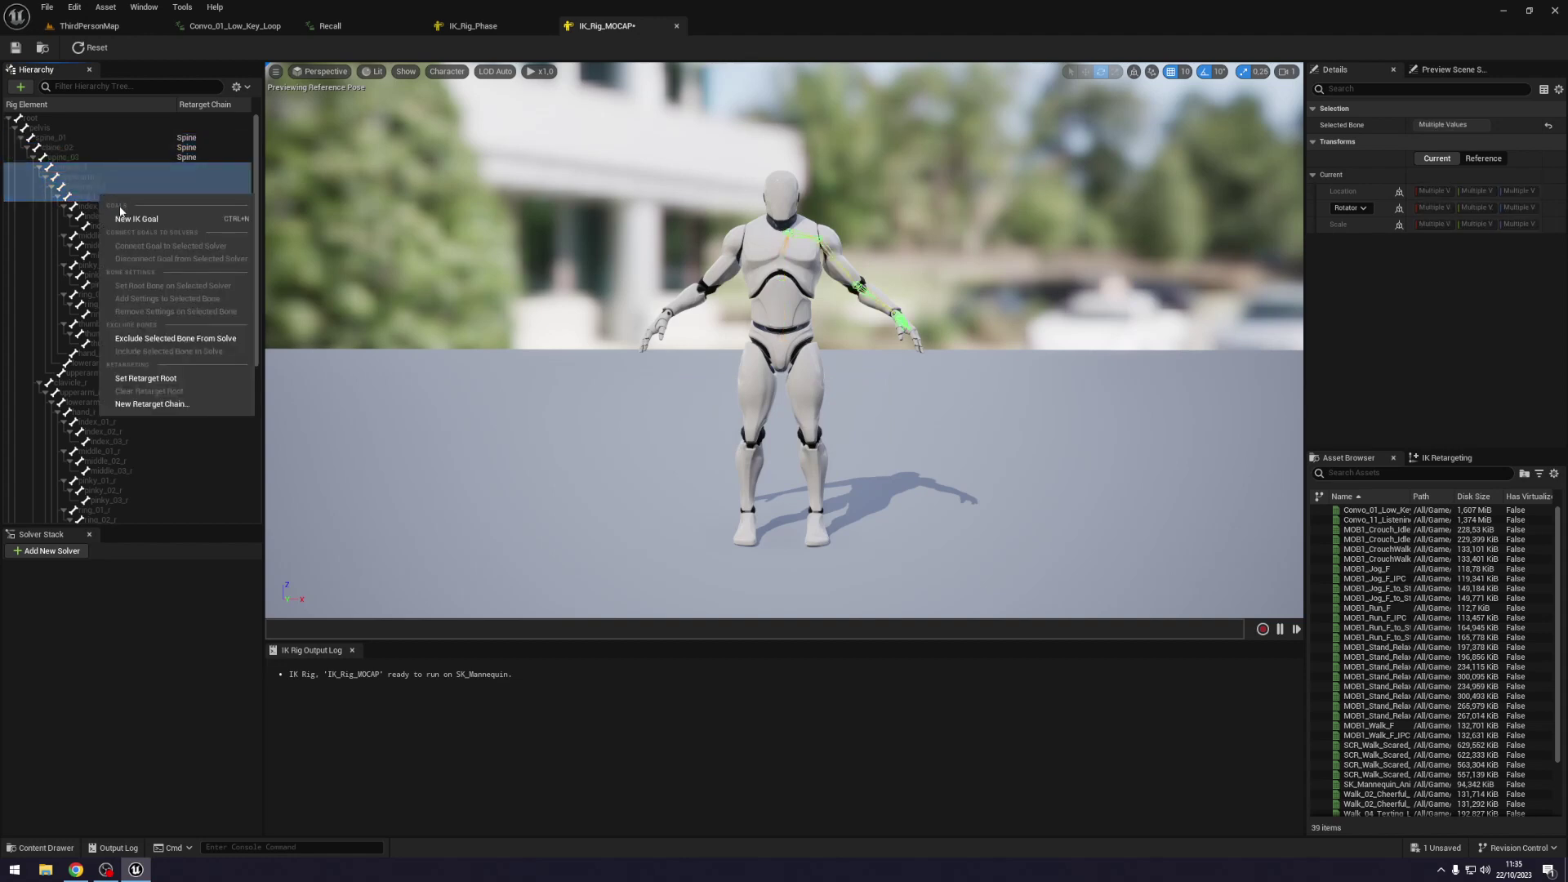
pyautogui.click(152, 404)
pyautogui.click(723, 468)
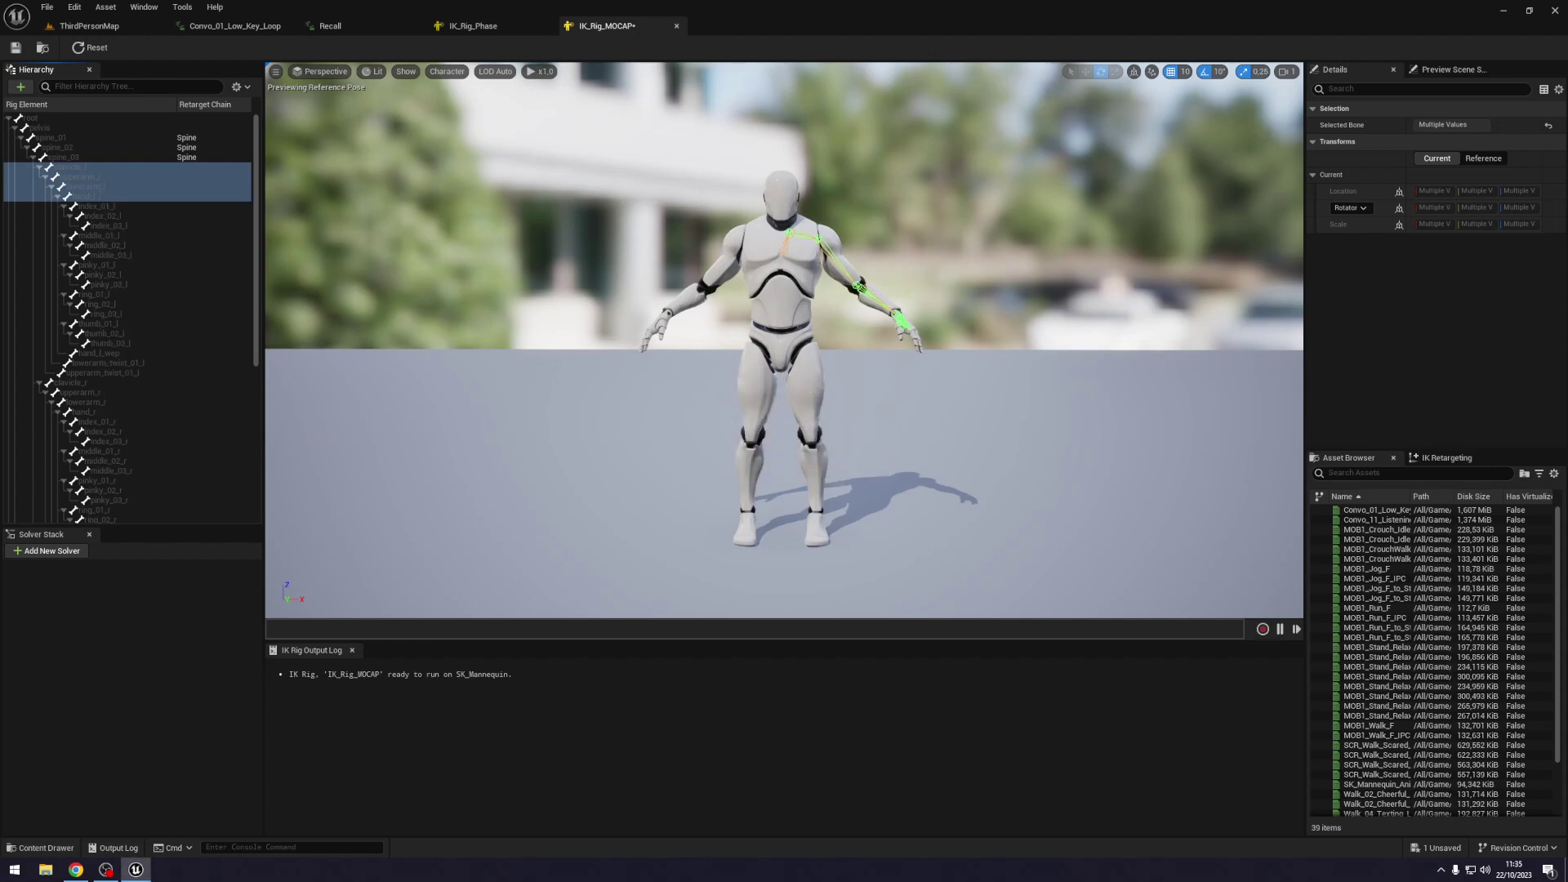
# Create a RightArm retarget chain from clavicle_r to hand_r.
pyautogui.click(1485, 462)
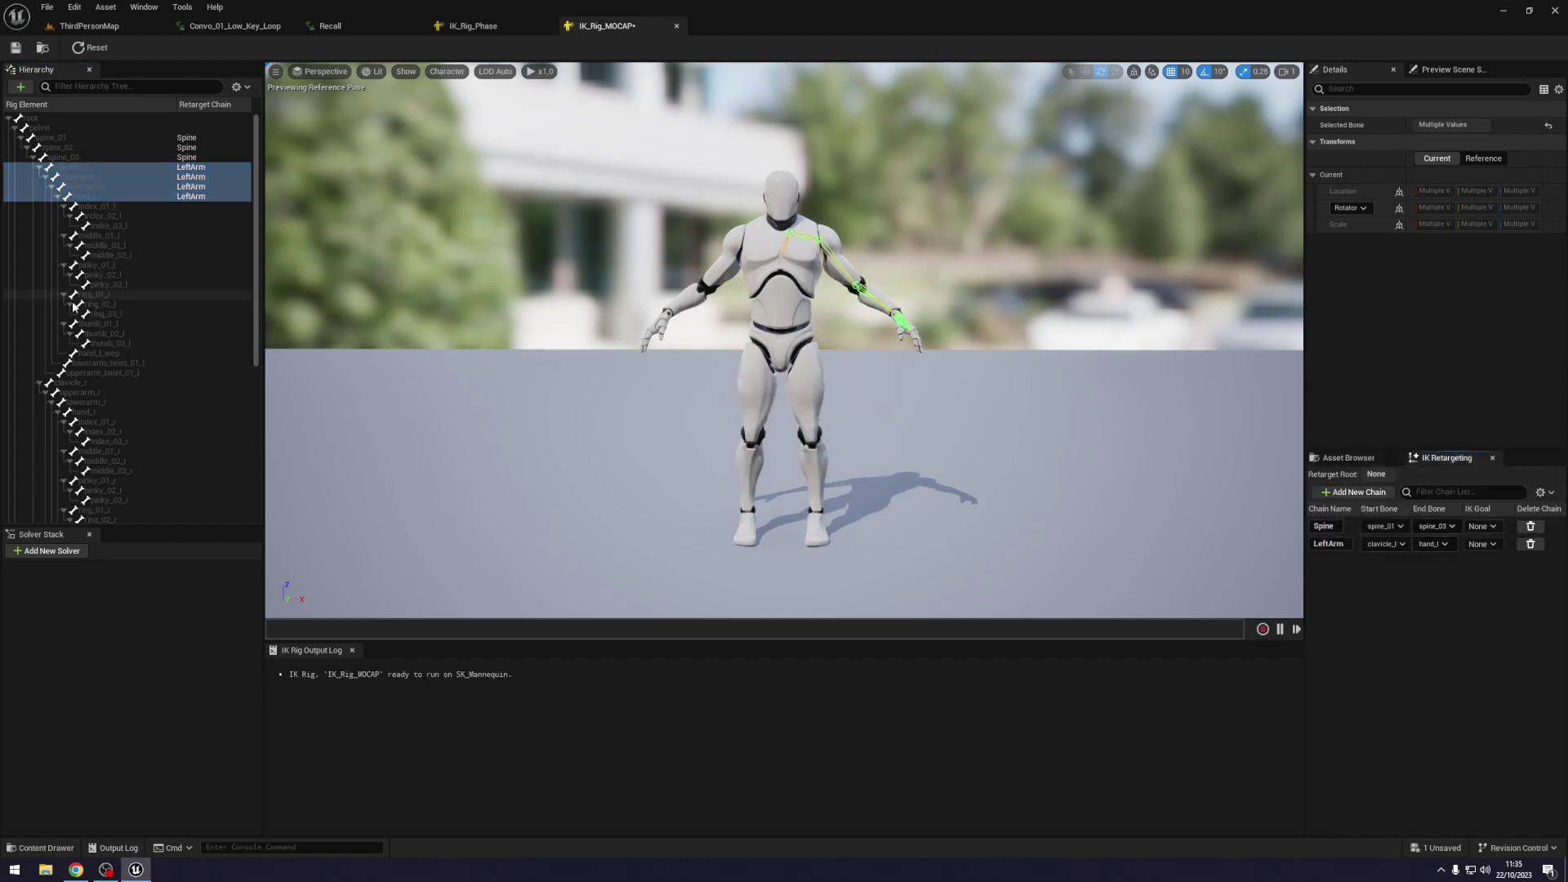
pyautogui.click(98, 384)
pyautogui.keyDown('shift'); pyautogui.click(105, 412); pyautogui.keyUp('shift')
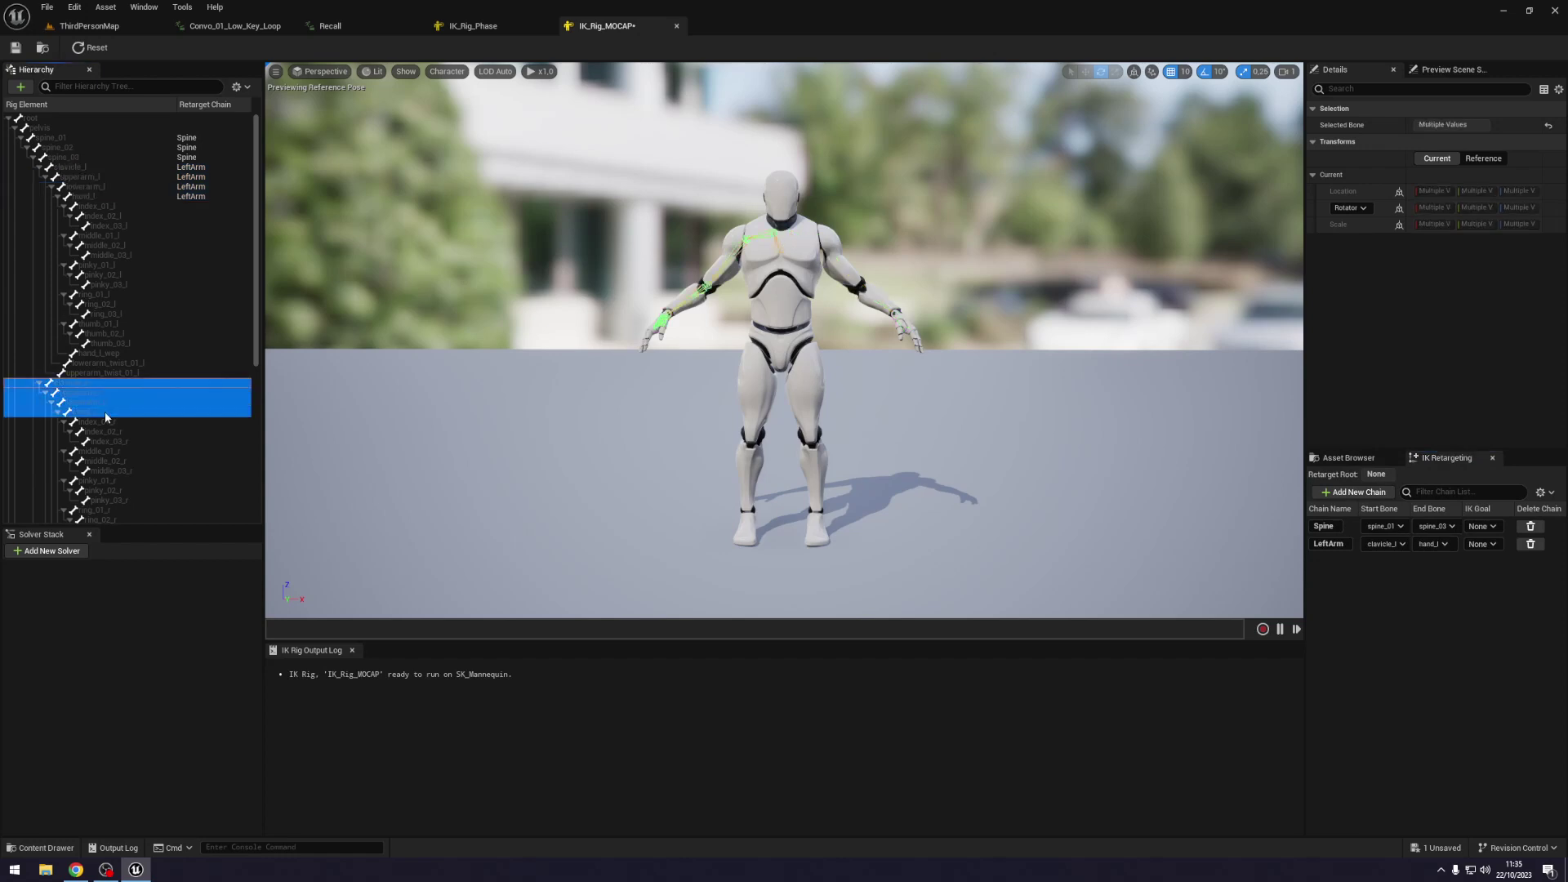
pyautogui.rightClick(104, 412)
pyautogui.click(204, 624)
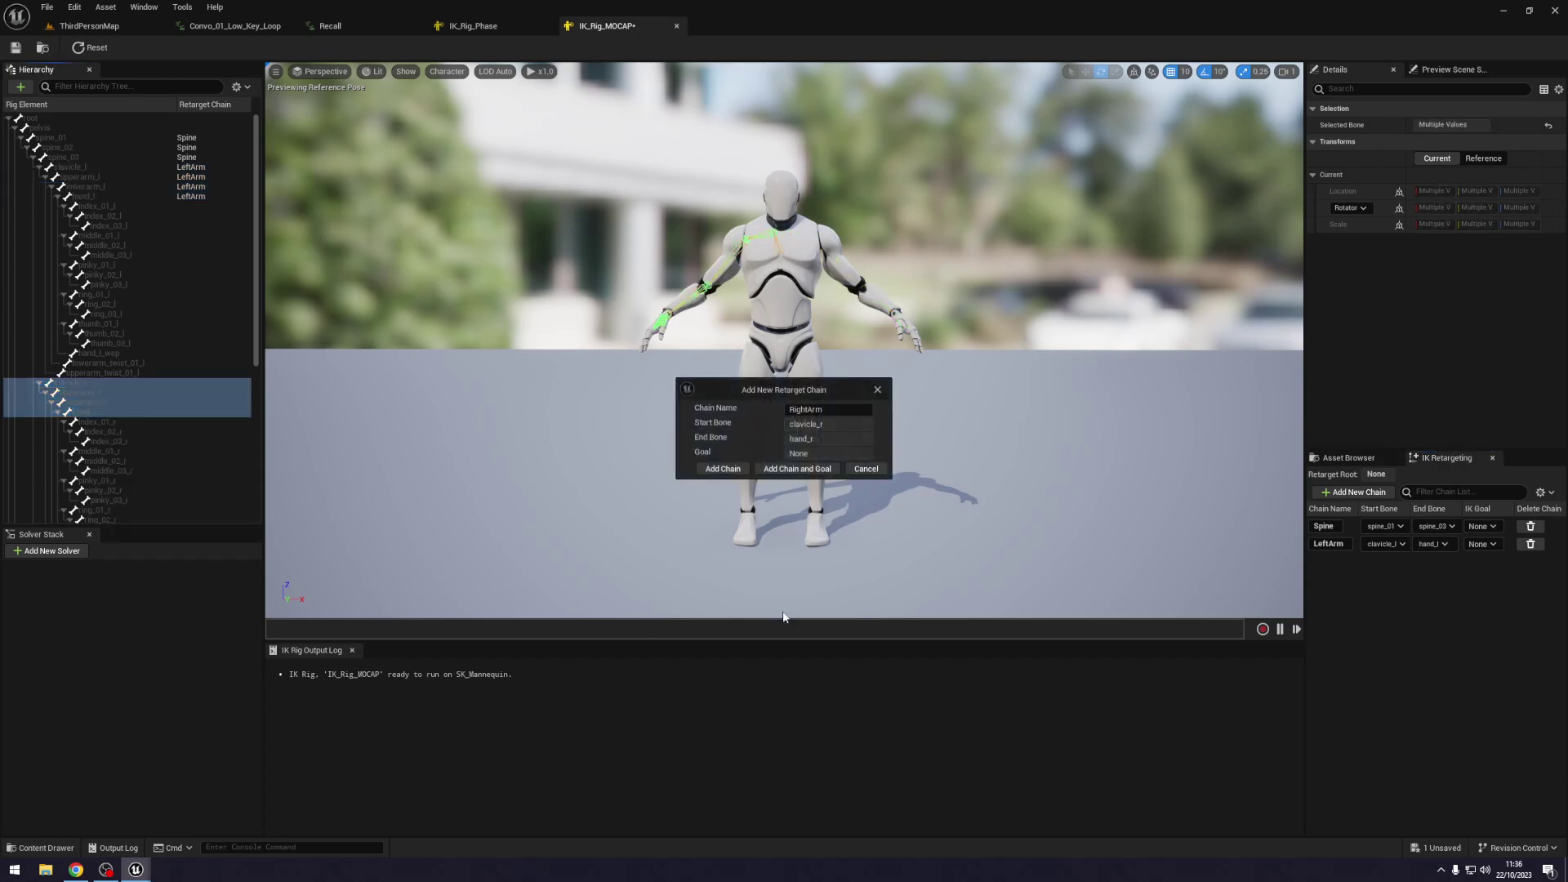
pyautogui.click(724, 467)
# Compare against the Phase rig's chain list, then select the mannequin's neck and head bones.
pyautogui.click(501, 23)
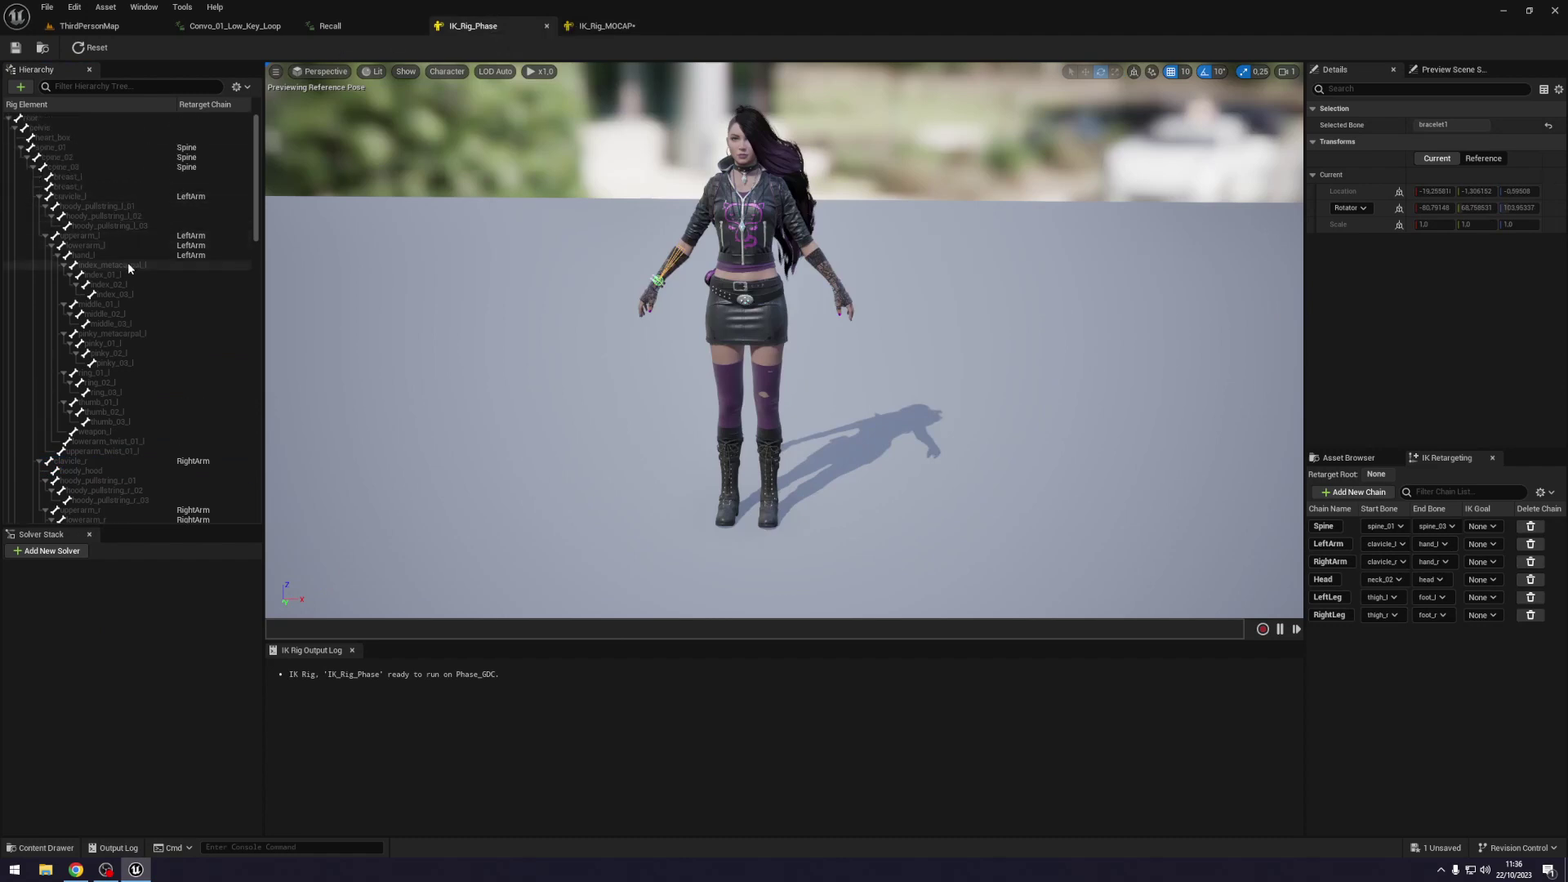
pyautogui.click(619, 30)
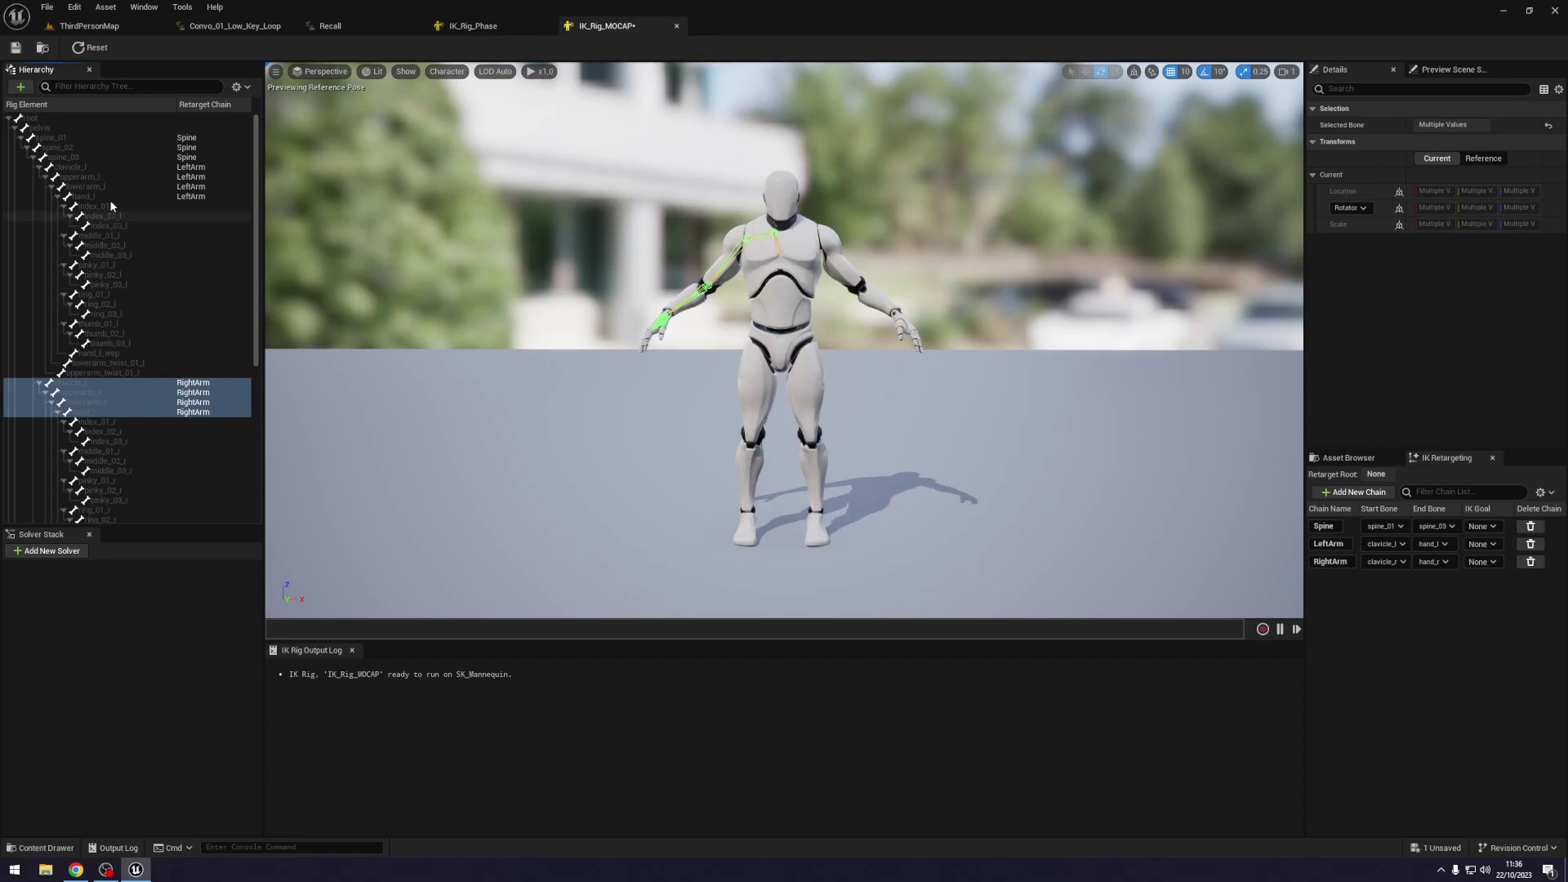
pyautogui.scroll(-3, 106, 343)
pyautogui.scroll(-5, 82, 423)
pyautogui.scroll(-2, 81, 423)
pyautogui.scroll(2, 78, 417)
pyautogui.scroll(3, 78, 417)
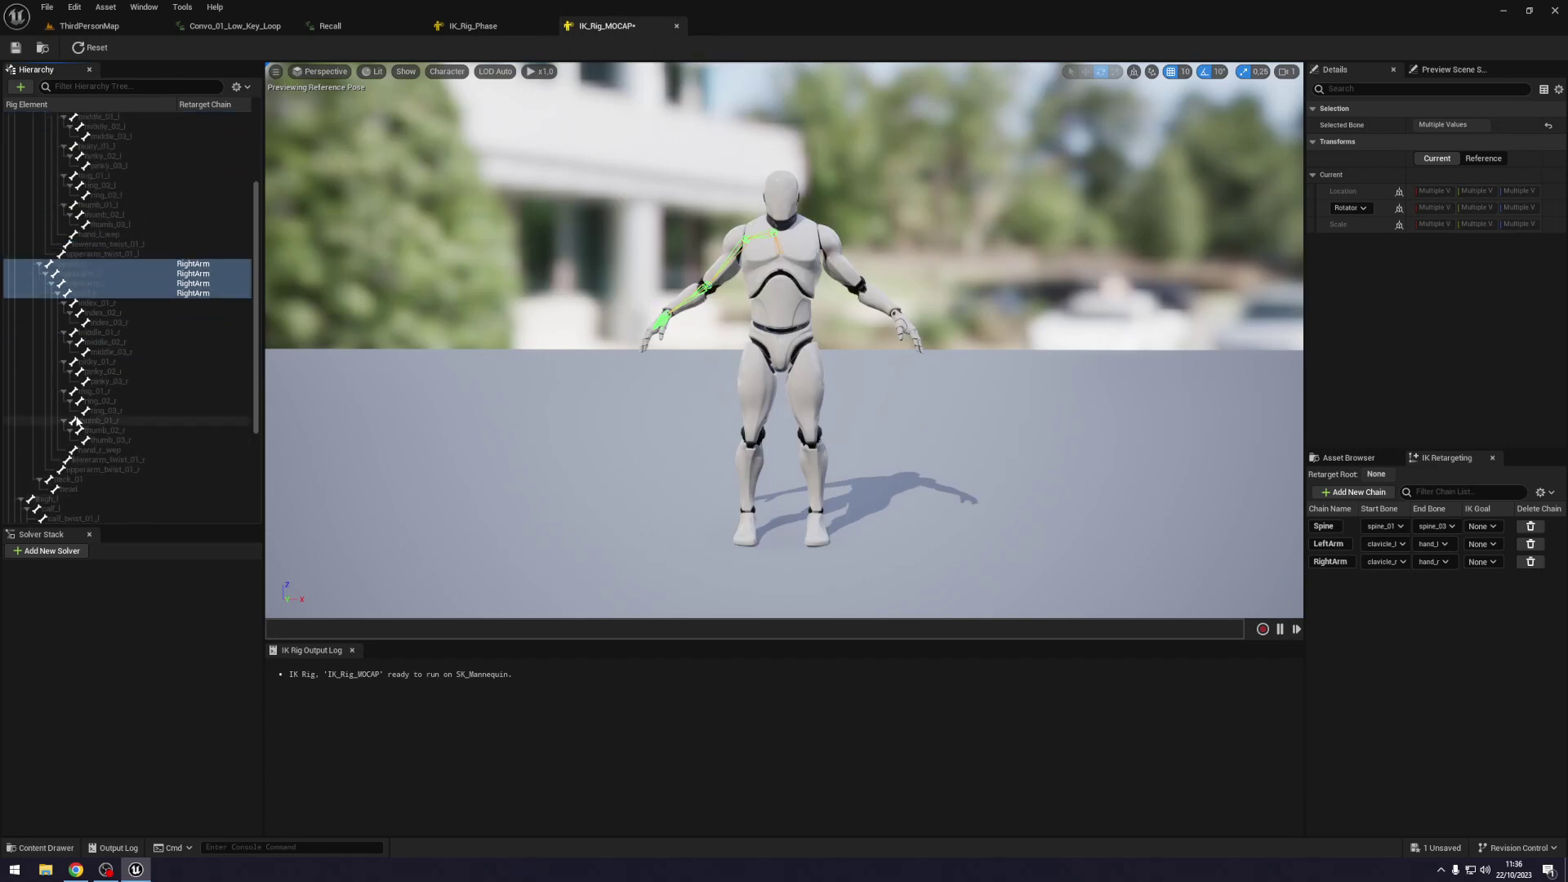
pyautogui.click(87, 482)
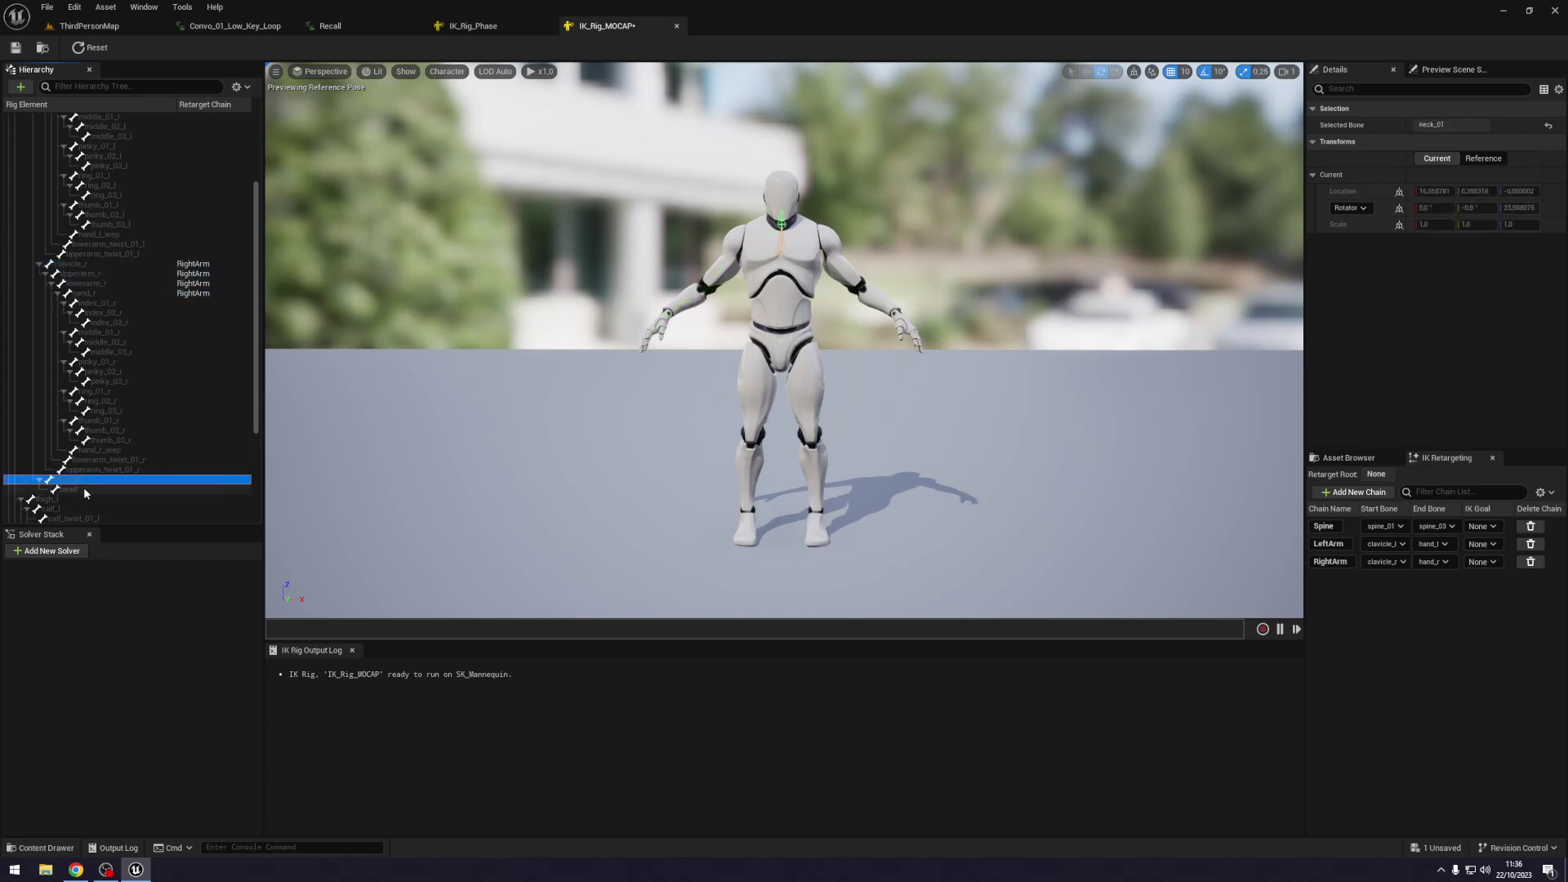
# Create a Head retarget chain from neck_01 to head.
pyautogui.rightClick(83, 487)
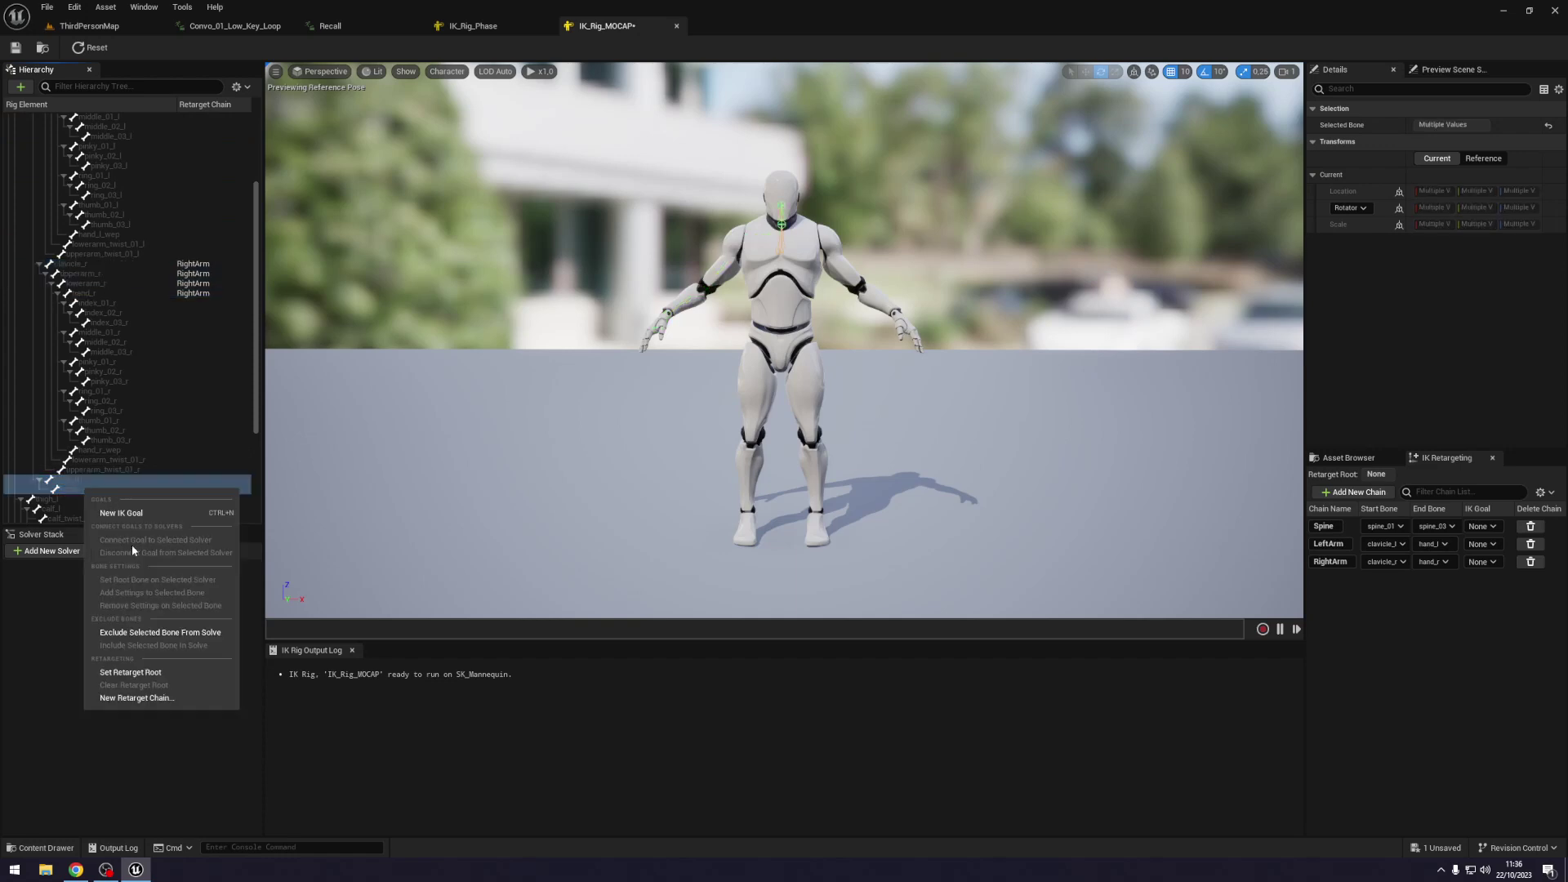
pyautogui.click(136, 698)
pyautogui.click(723, 470)
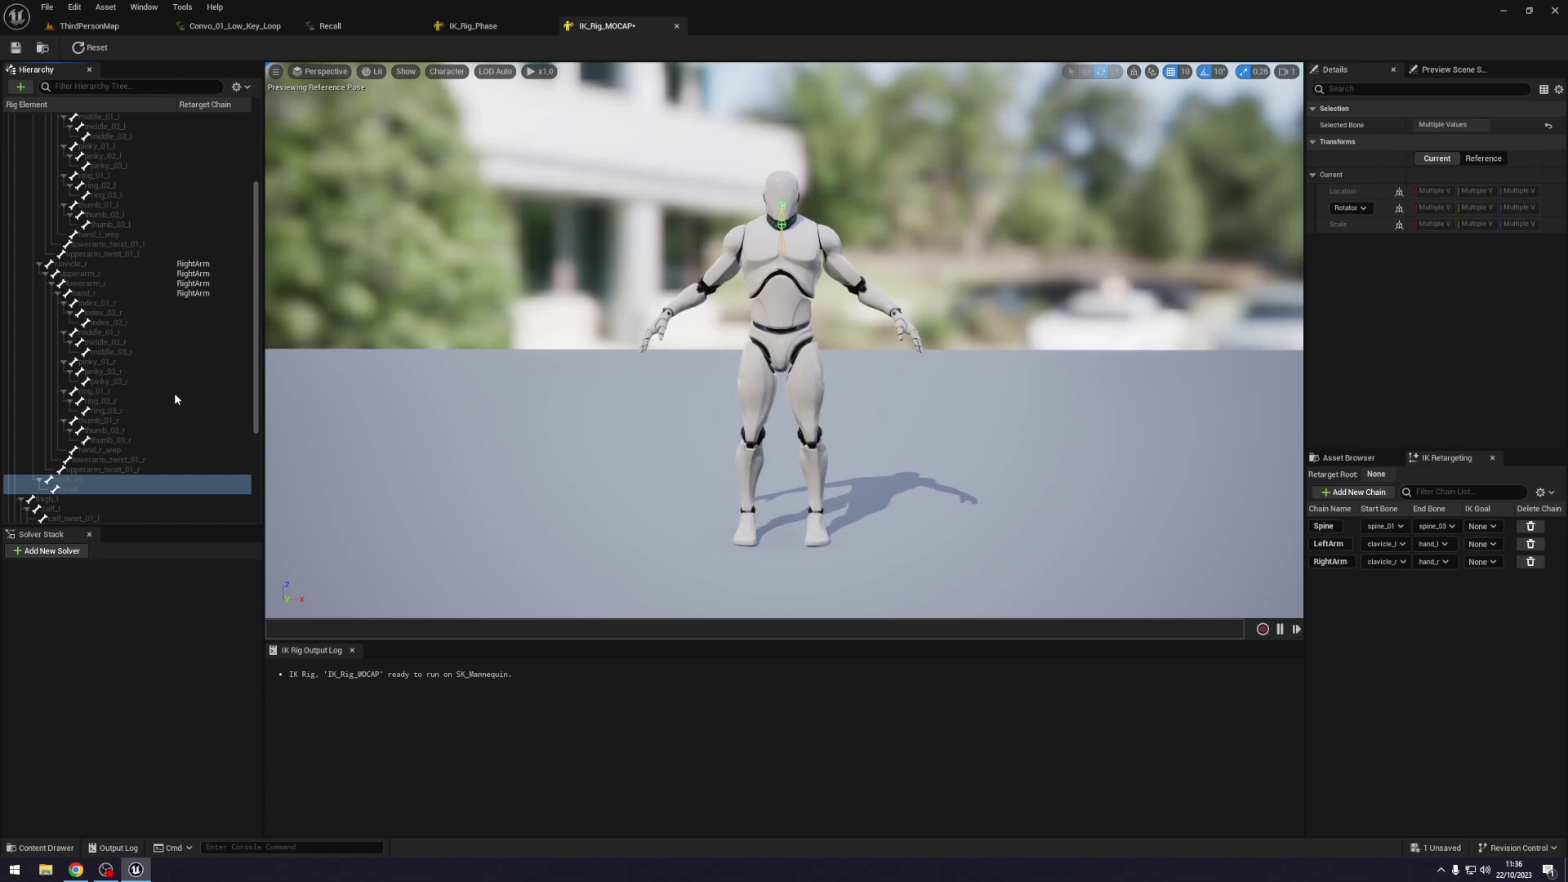
pyautogui.scroll(-5, 101, 422)
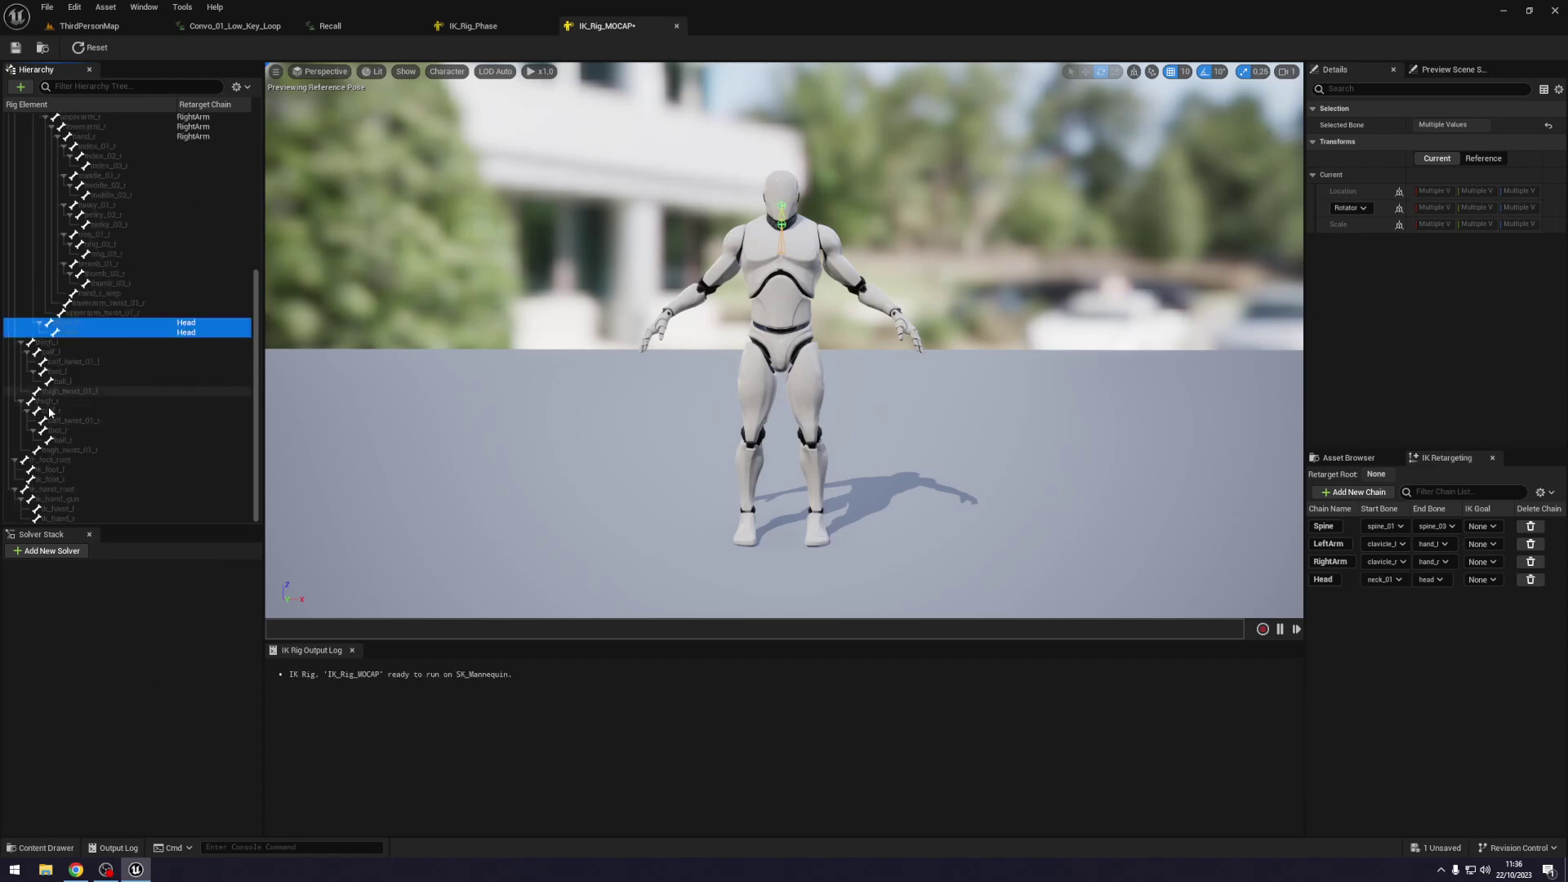
# Create a LeftLeg retarget chain from thigh_l to foot_l.
pyautogui.click(64, 344)
pyautogui.keyDown('shift'); pyautogui.click(66, 353); pyautogui.keyUp('shift')
pyautogui.keyDown('ctrl'); pyautogui.click(66, 370); pyautogui.keyUp('ctrl')
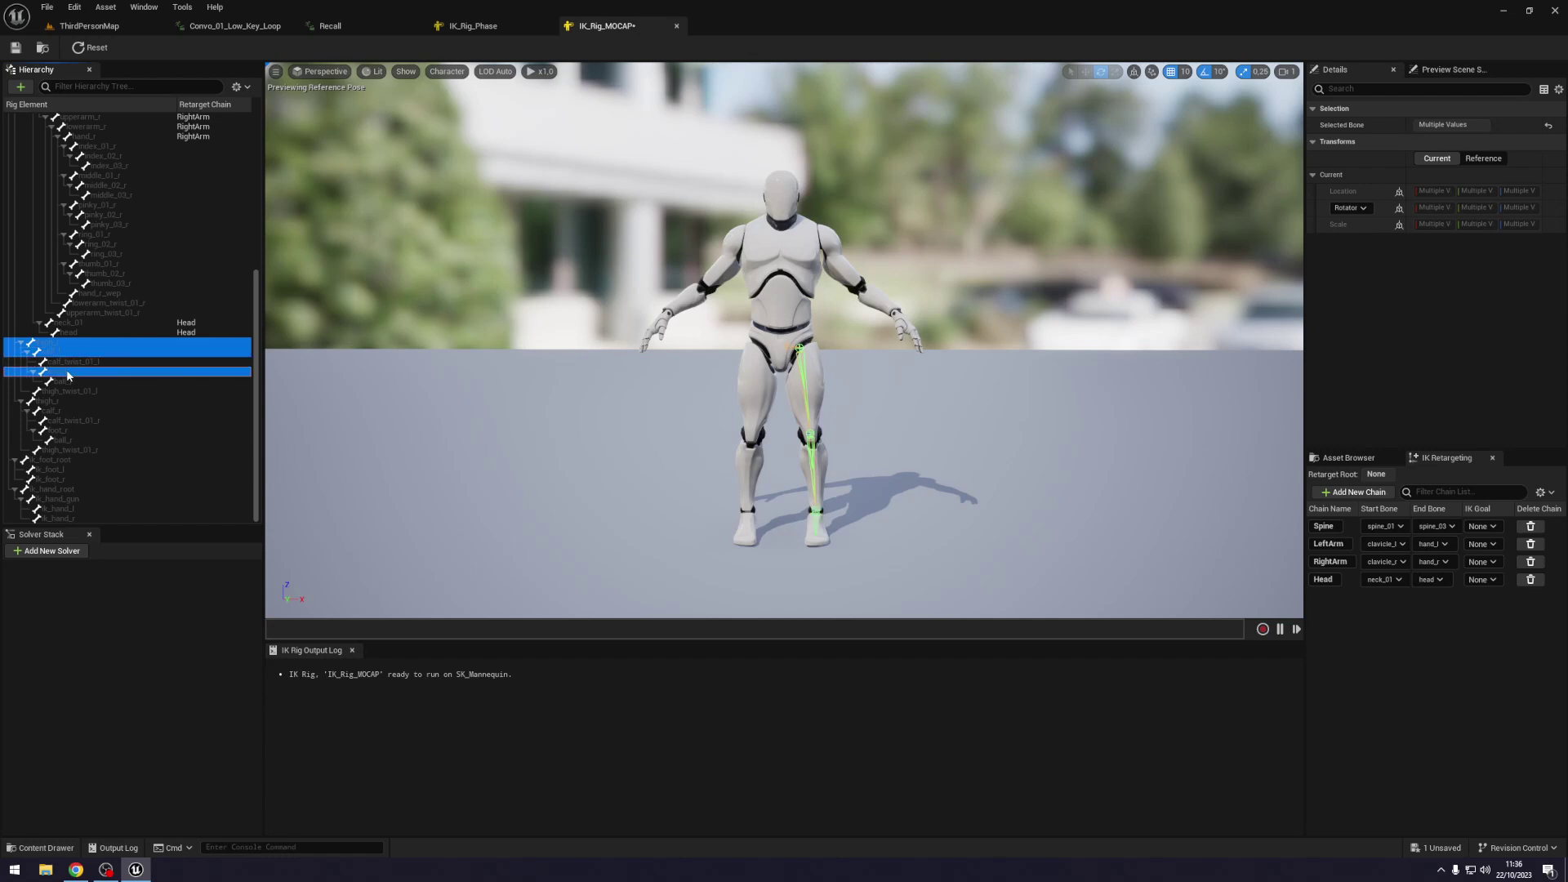
pyautogui.rightClick(67, 373)
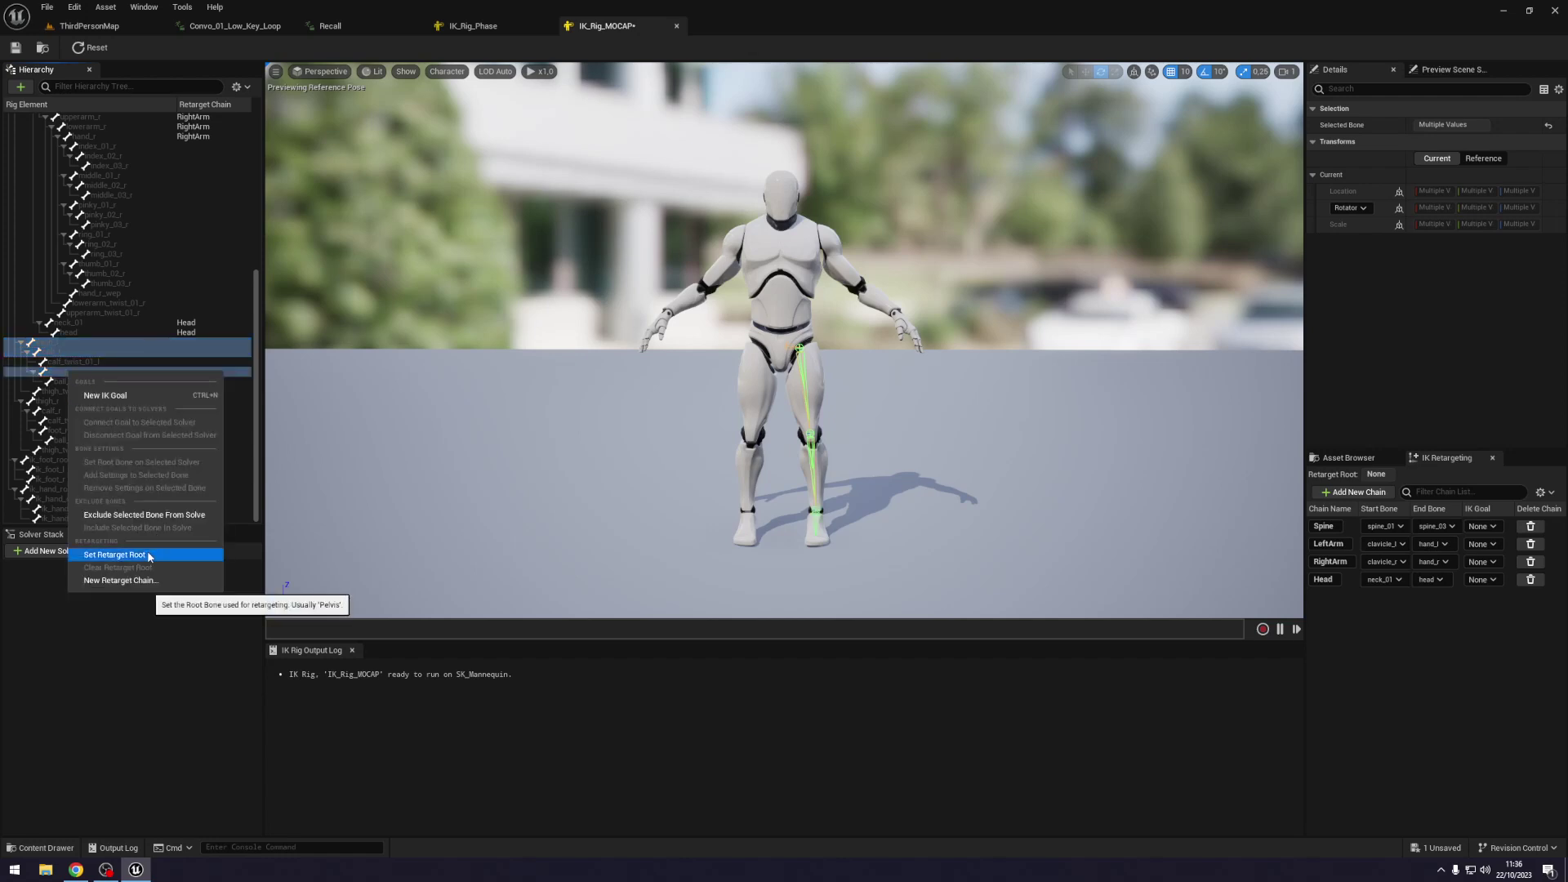
pyautogui.click(143, 581)
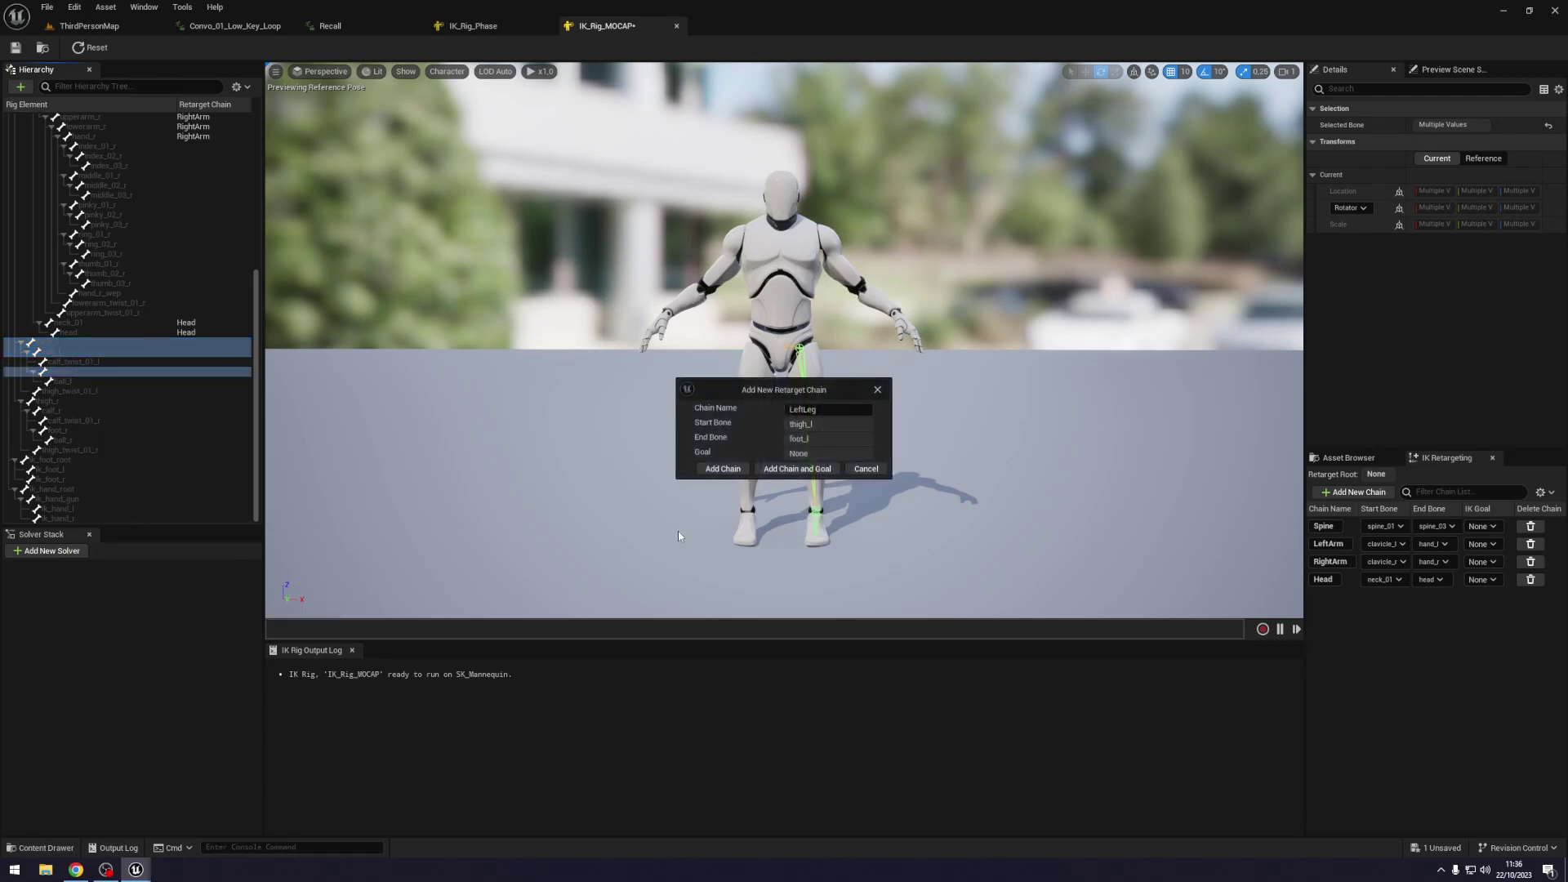
pyautogui.click(723, 469)
# Create a RightLeg retarget chain from thigh_r to foot_r and compare with IK_Rig_Phase.
pyautogui.click(57, 402)
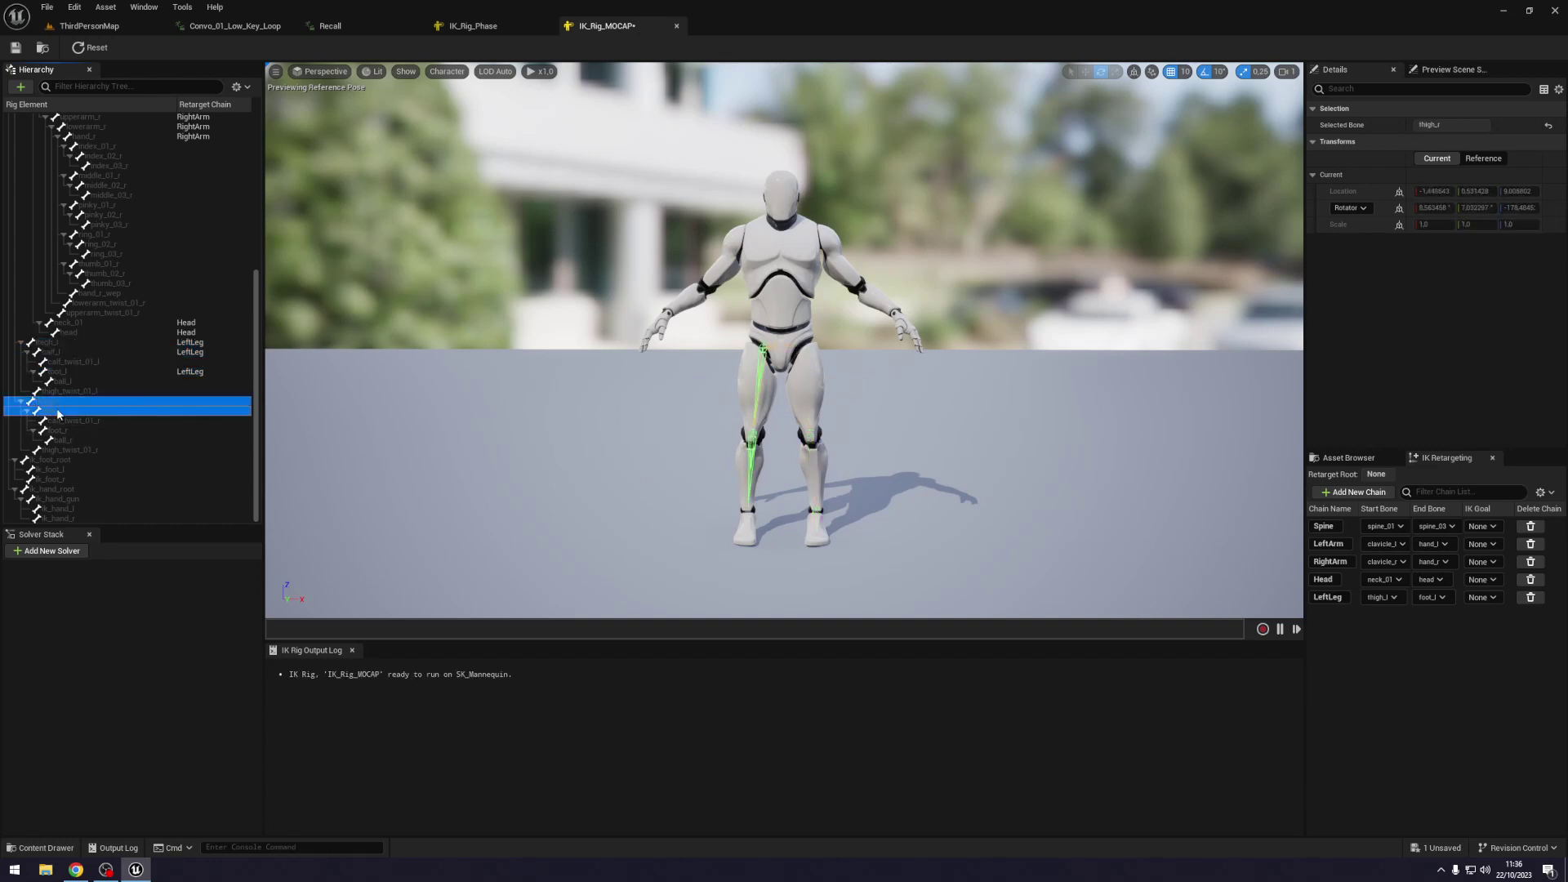
pyautogui.keyDown('ctrl'); pyautogui.click(58, 431); pyautogui.keyUp('ctrl')
pyautogui.rightClick(68, 433)
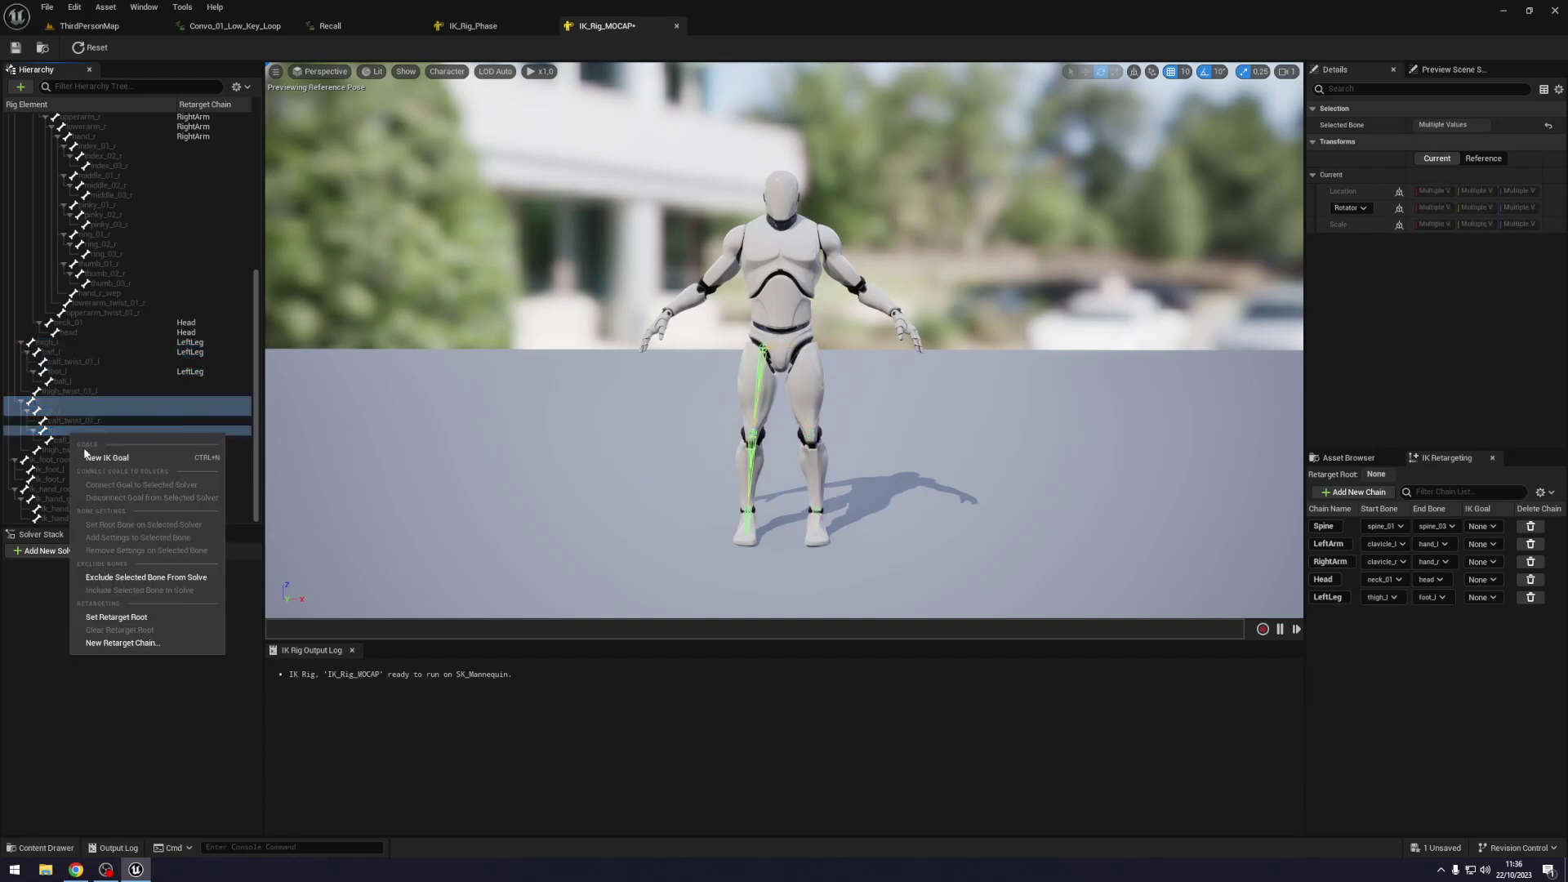
pyautogui.click(109, 643)
pyautogui.click(723, 471)
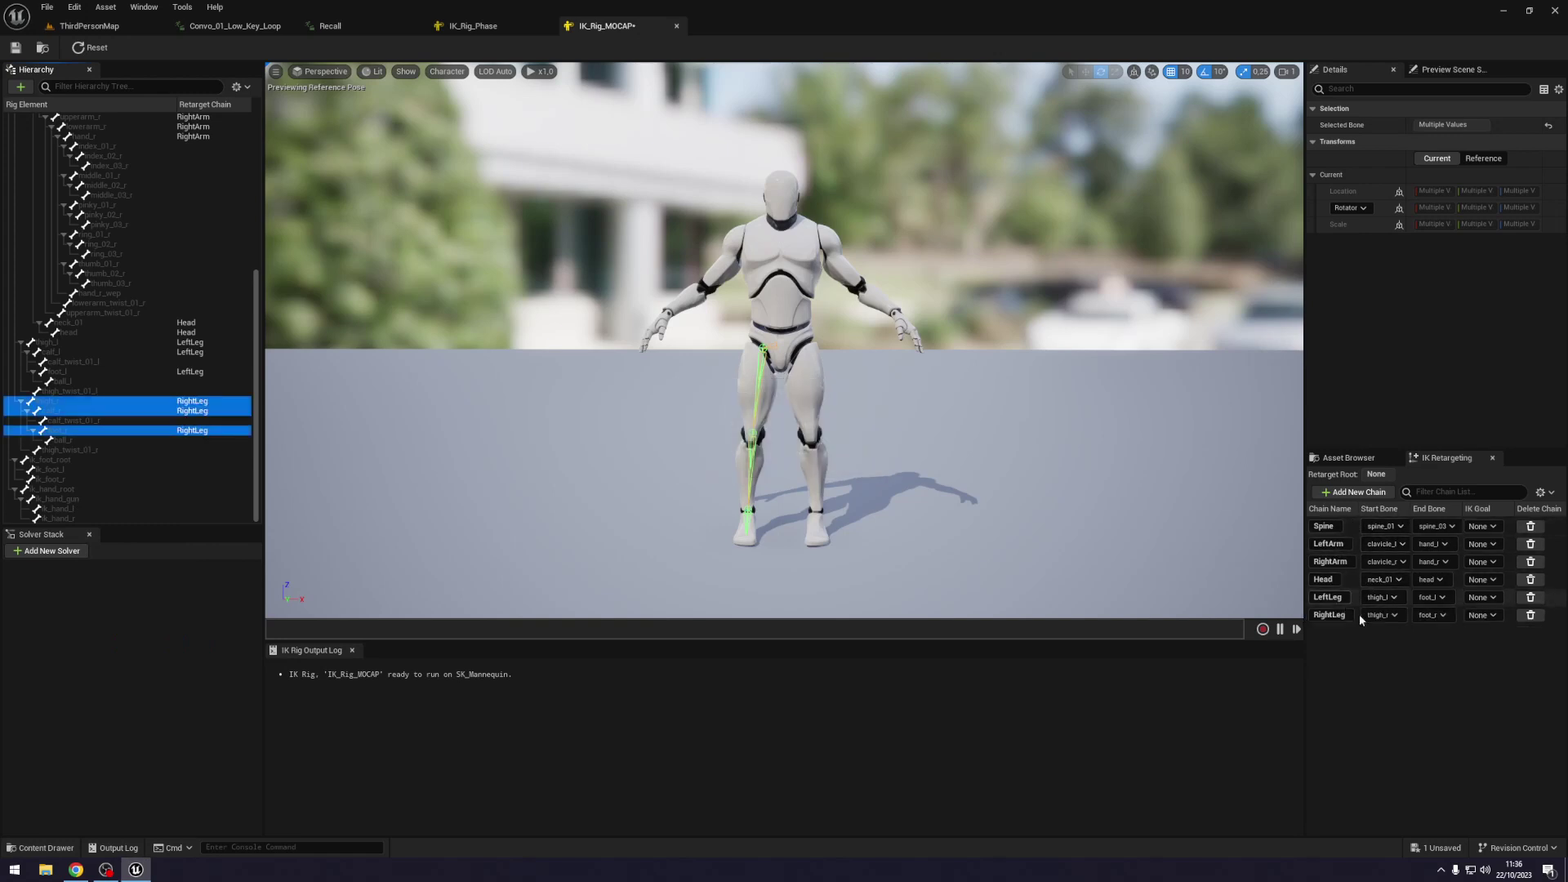
pyautogui.click(473, 25)
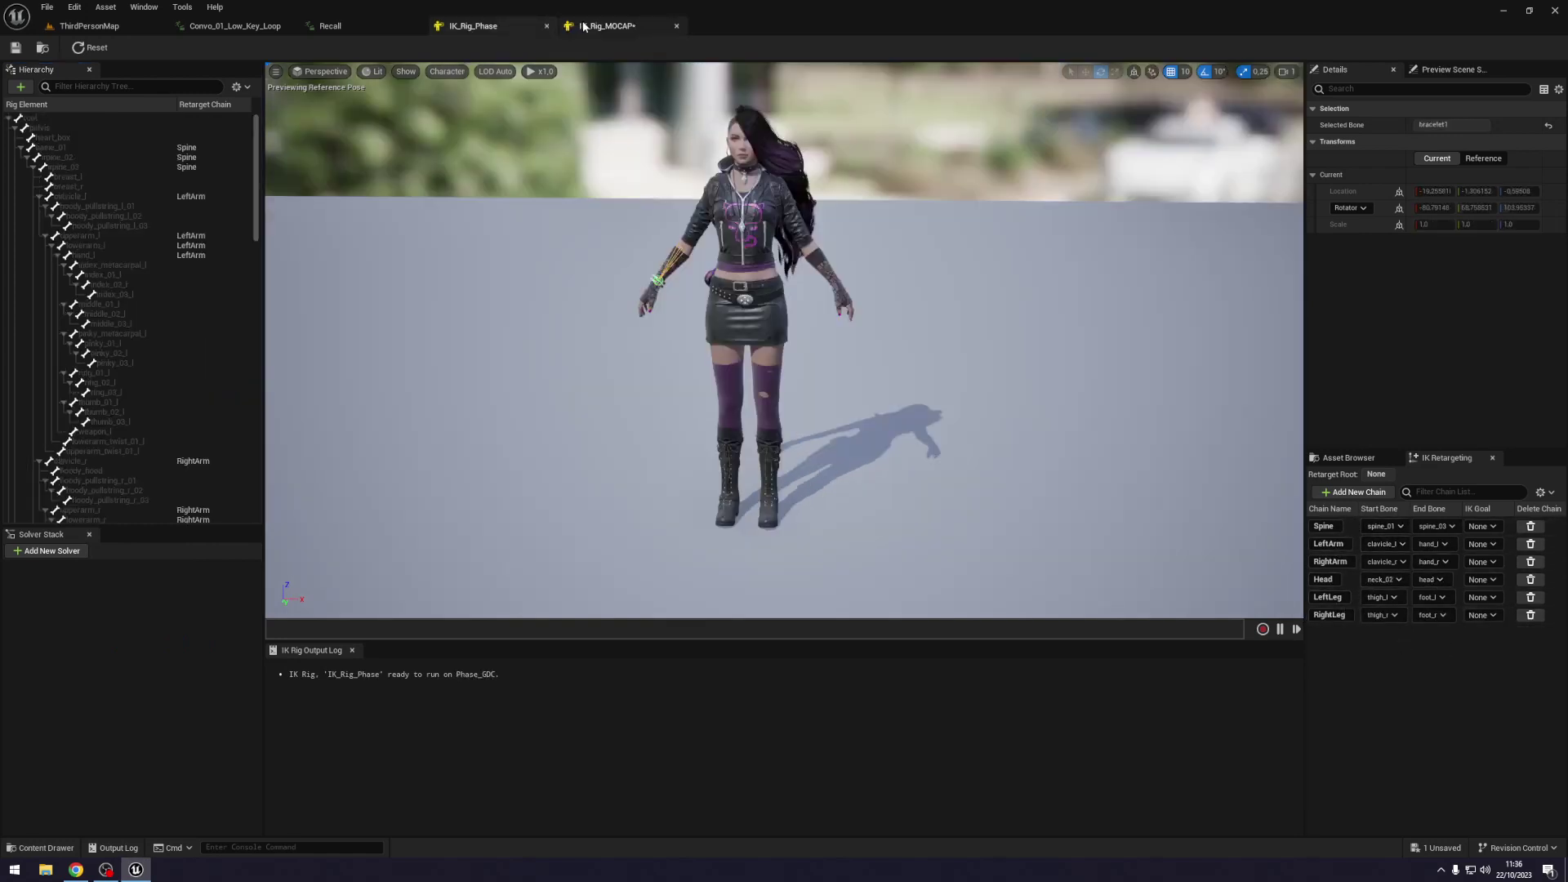
# Check both rigs have matching six chains, clear the bone selection, and save IK_Rig_MOCAP.
pyautogui.click(605, 26)
pyautogui.click(494, 27)
pyautogui.click(596, 29)
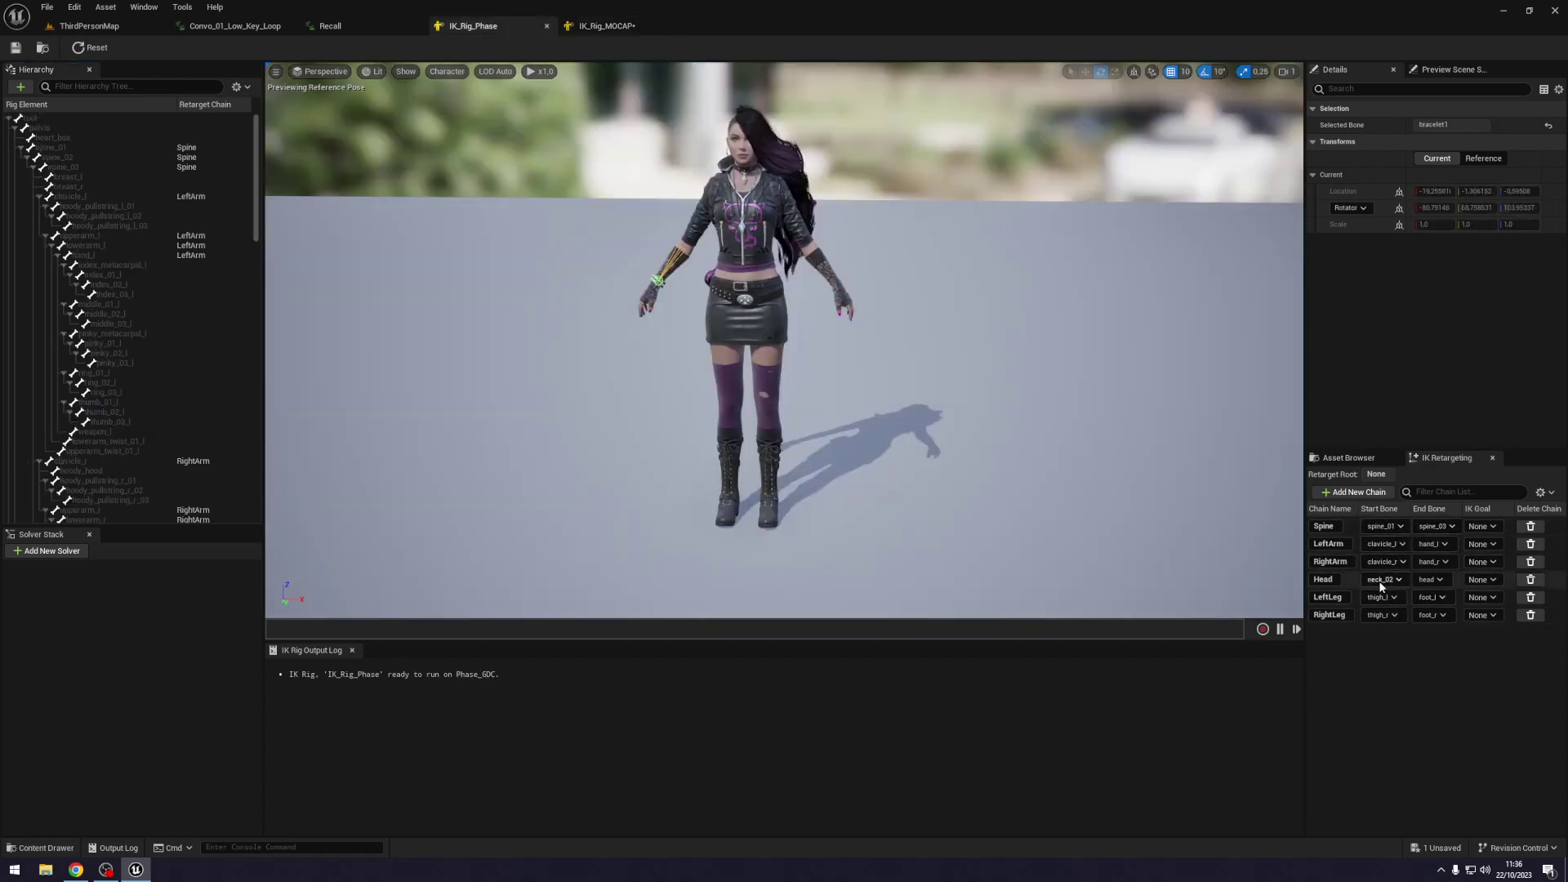
pyautogui.hotkey('ctrl', 'Tab')
pyautogui.hotkey('ctrl', 'Tab')
pyautogui.hotkey('ctrl', 'Tab')
pyautogui.hotkey('ctrl', 'Tab')
pyautogui.hotkey('ctrl', 'Tab')
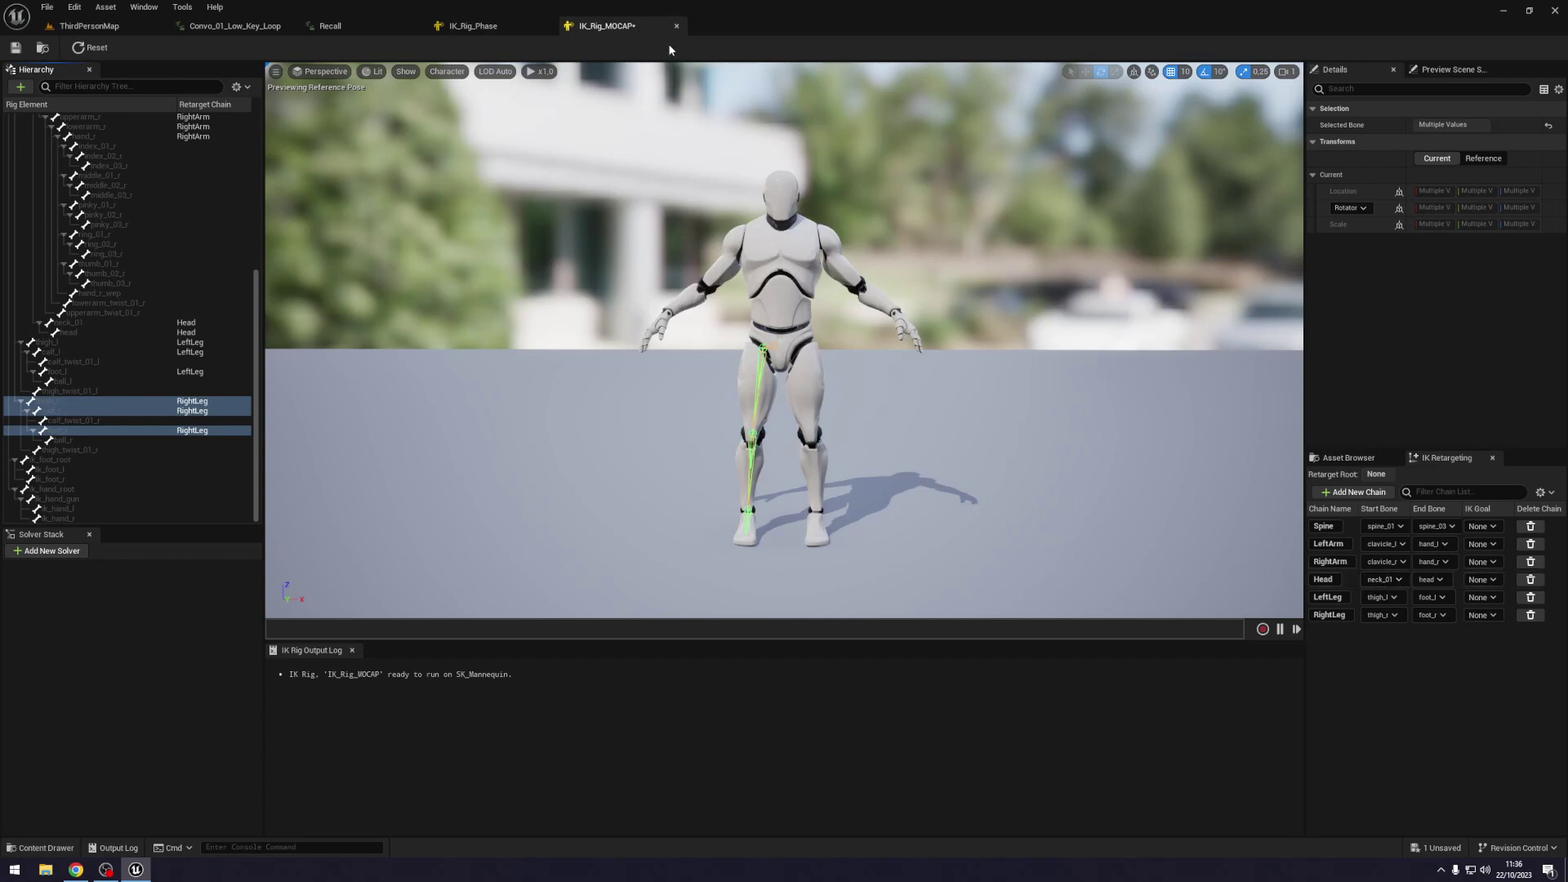
pyautogui.click(503, 248)
pyautogui.hotkey('ctrl', 's')
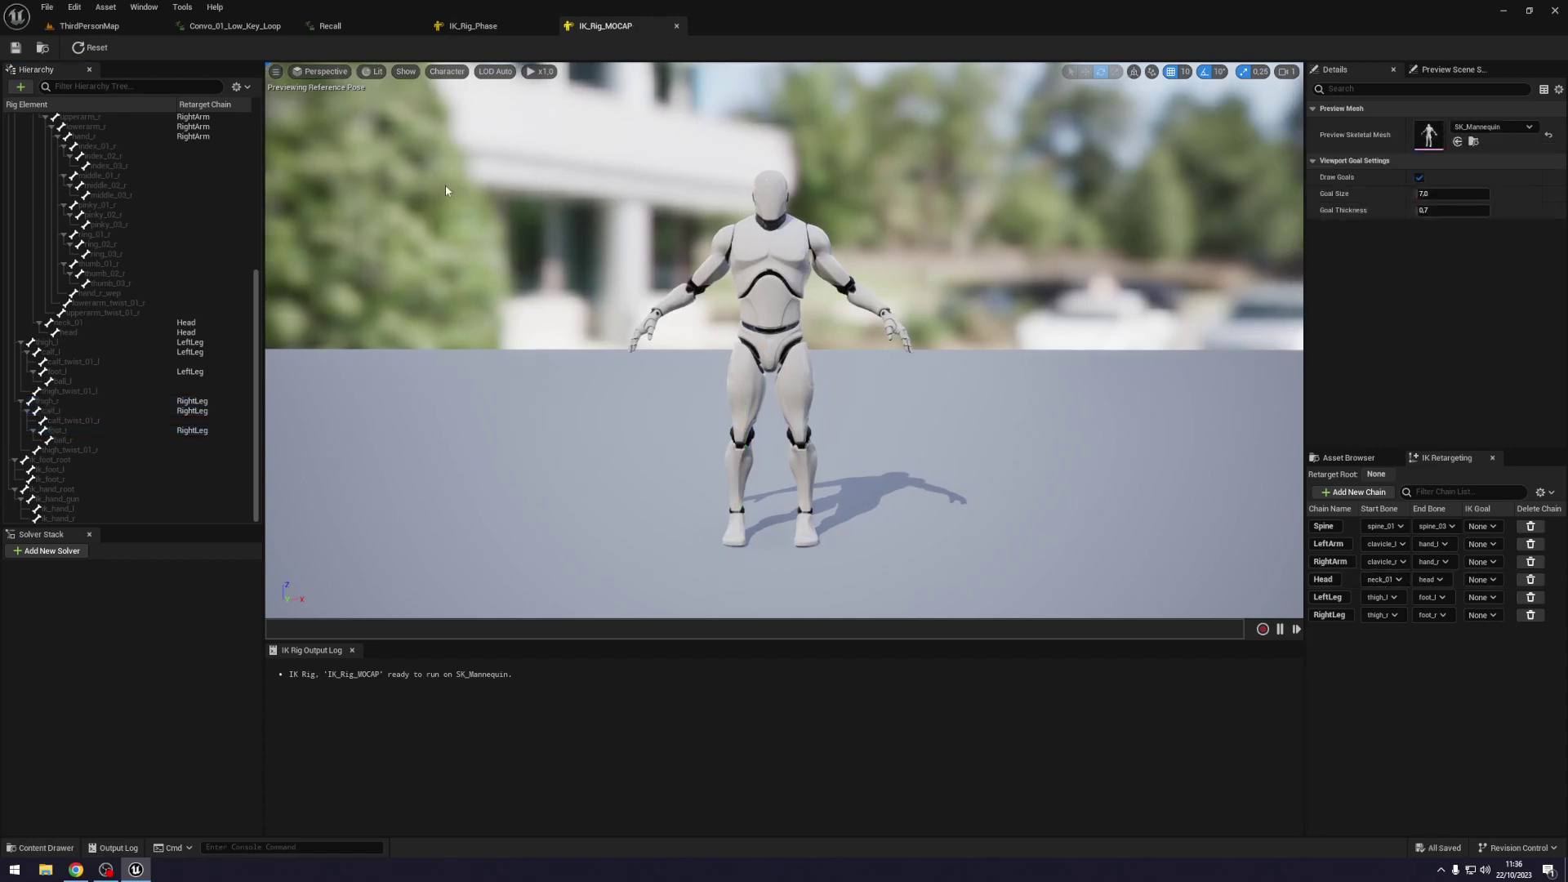
# Create a new IK Retargeter asset in the Retarget folder.
pyautogui.click(112, 33)
pyautogui.rightClick(238, 304)
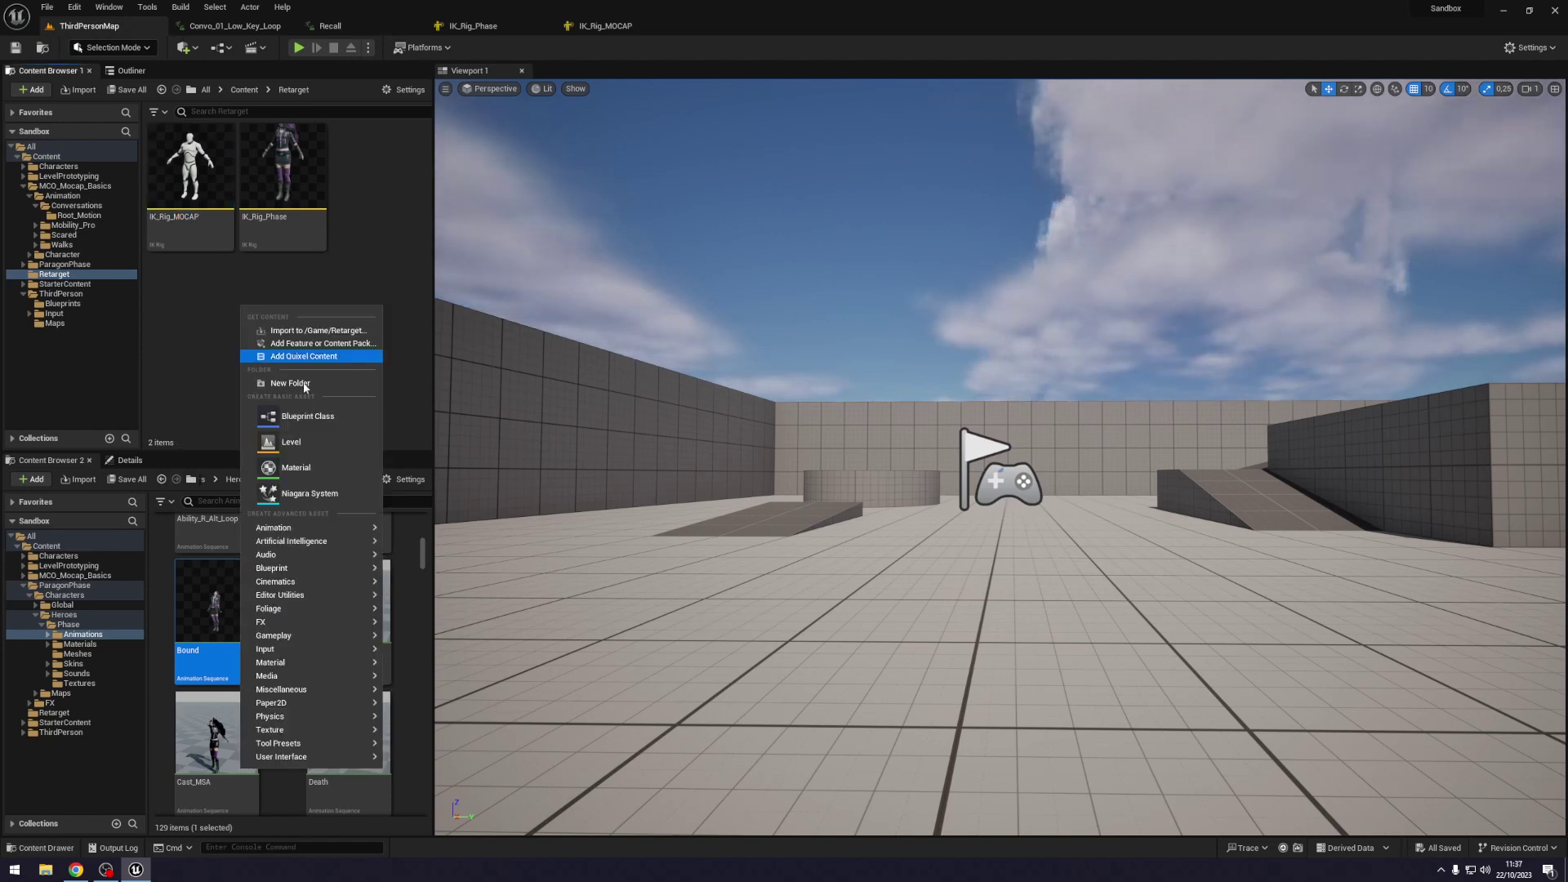
pyautogui.moveTo(355, 530)
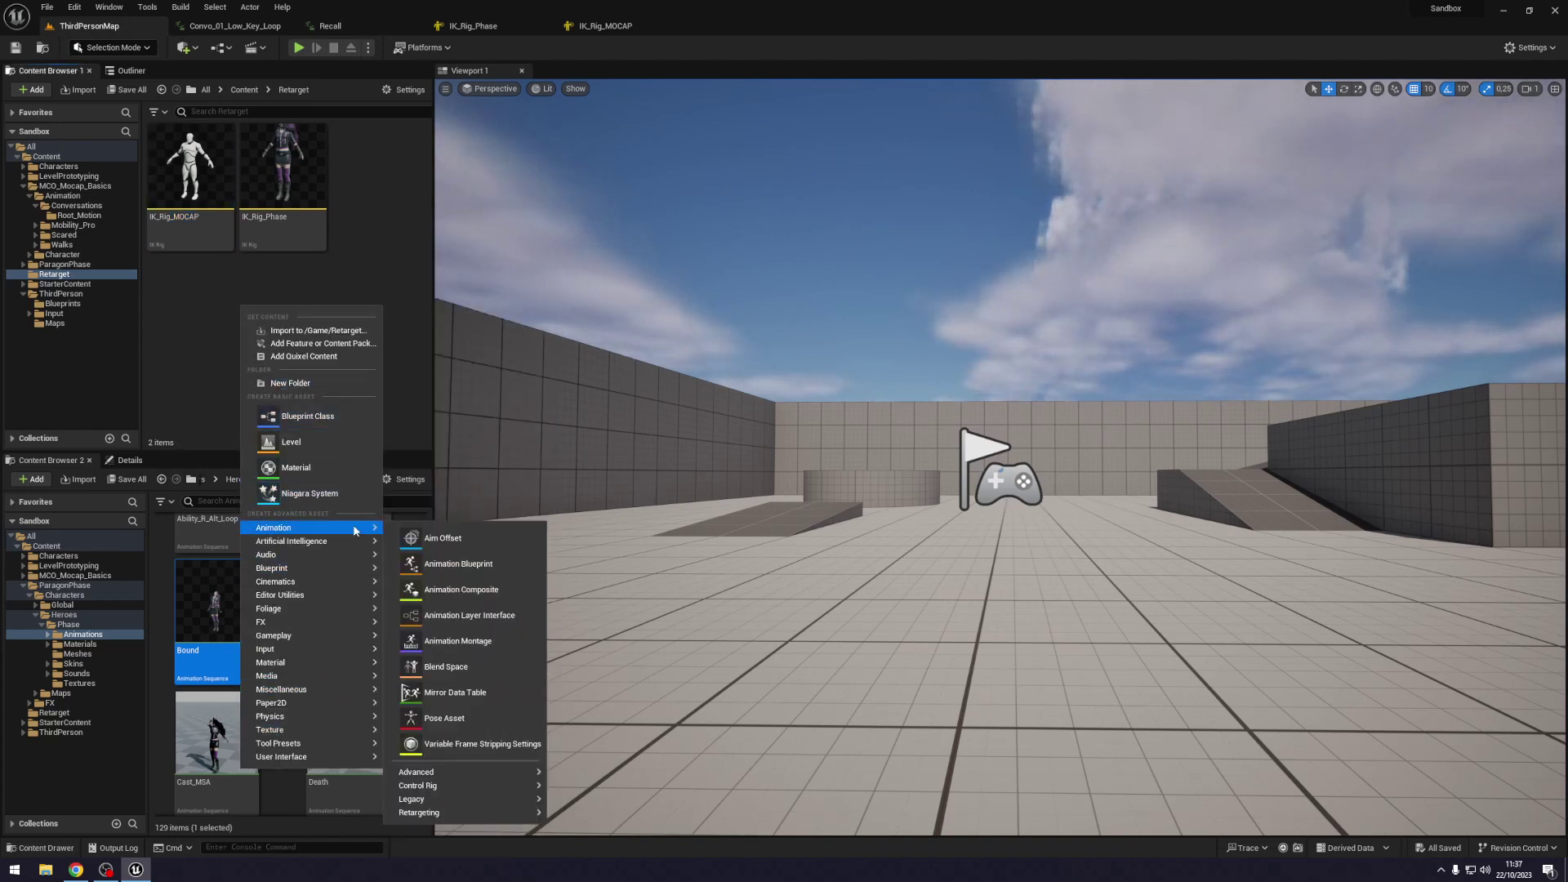
pyautogui.moveTo(501, 813)
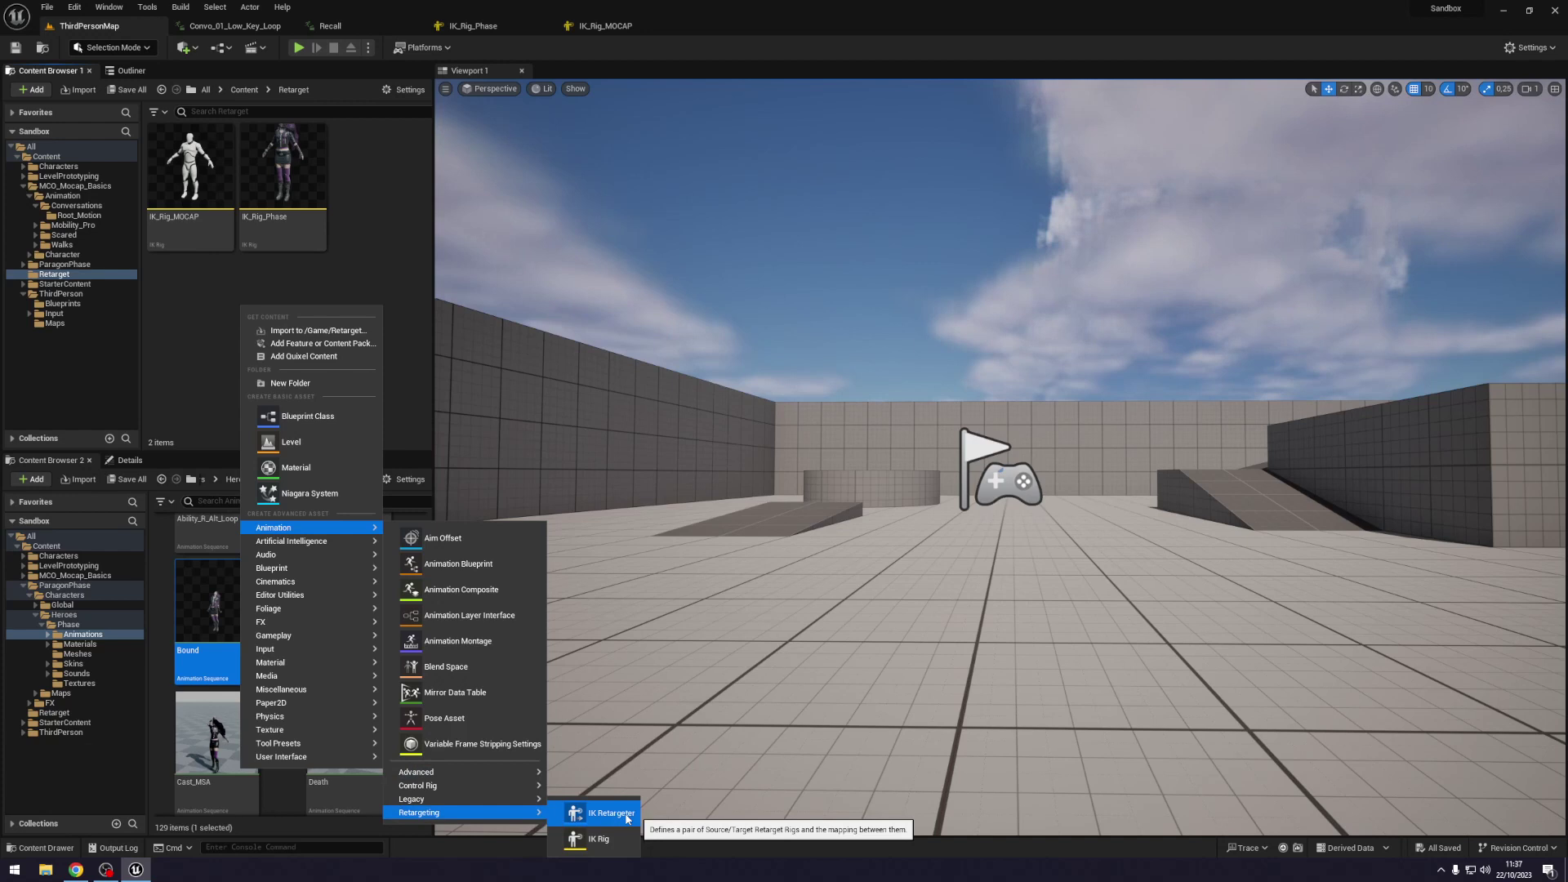
pyautogui.click(608, 814)
# Name the retargeter IK_Retargeting_MOCAP_Phase and open it in the retargeter editor.
pyautogui.write('IK_')
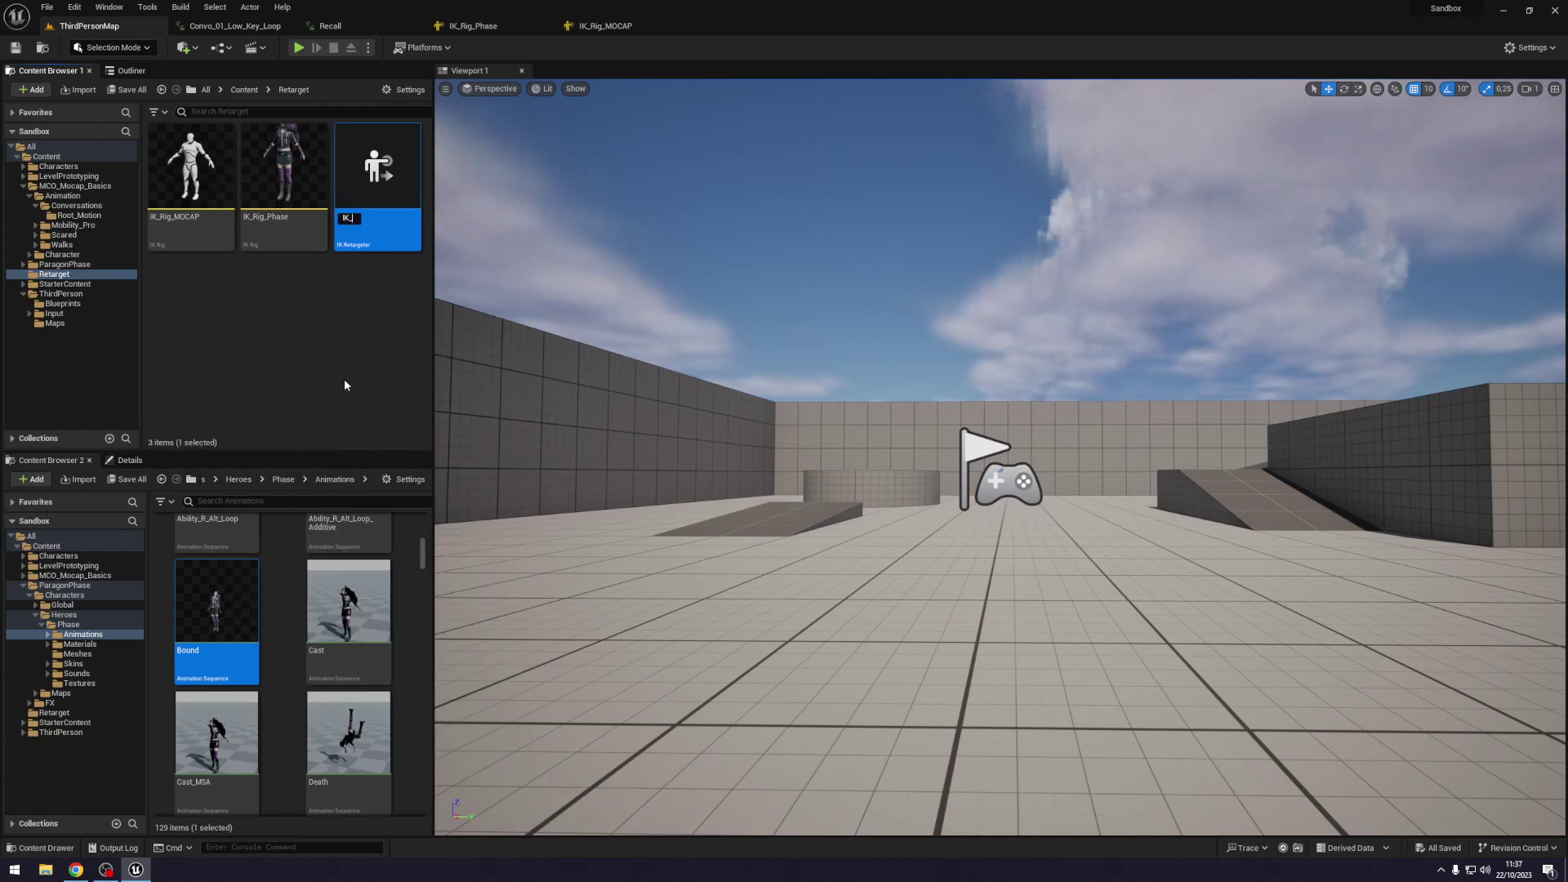
pyautogui.write('Retar')
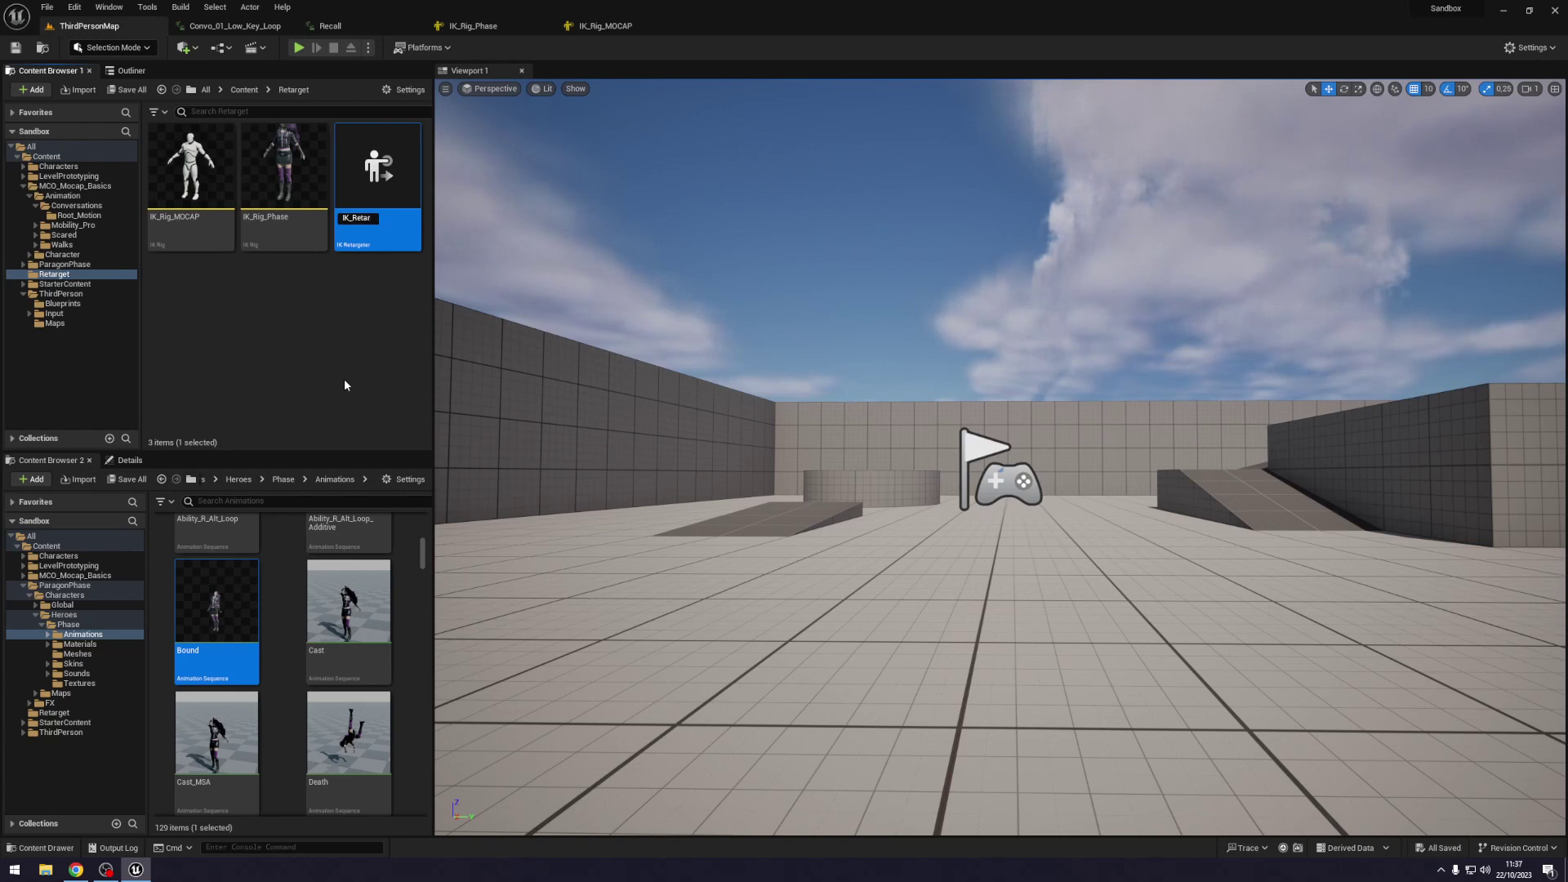
pyautogui.write('geting')
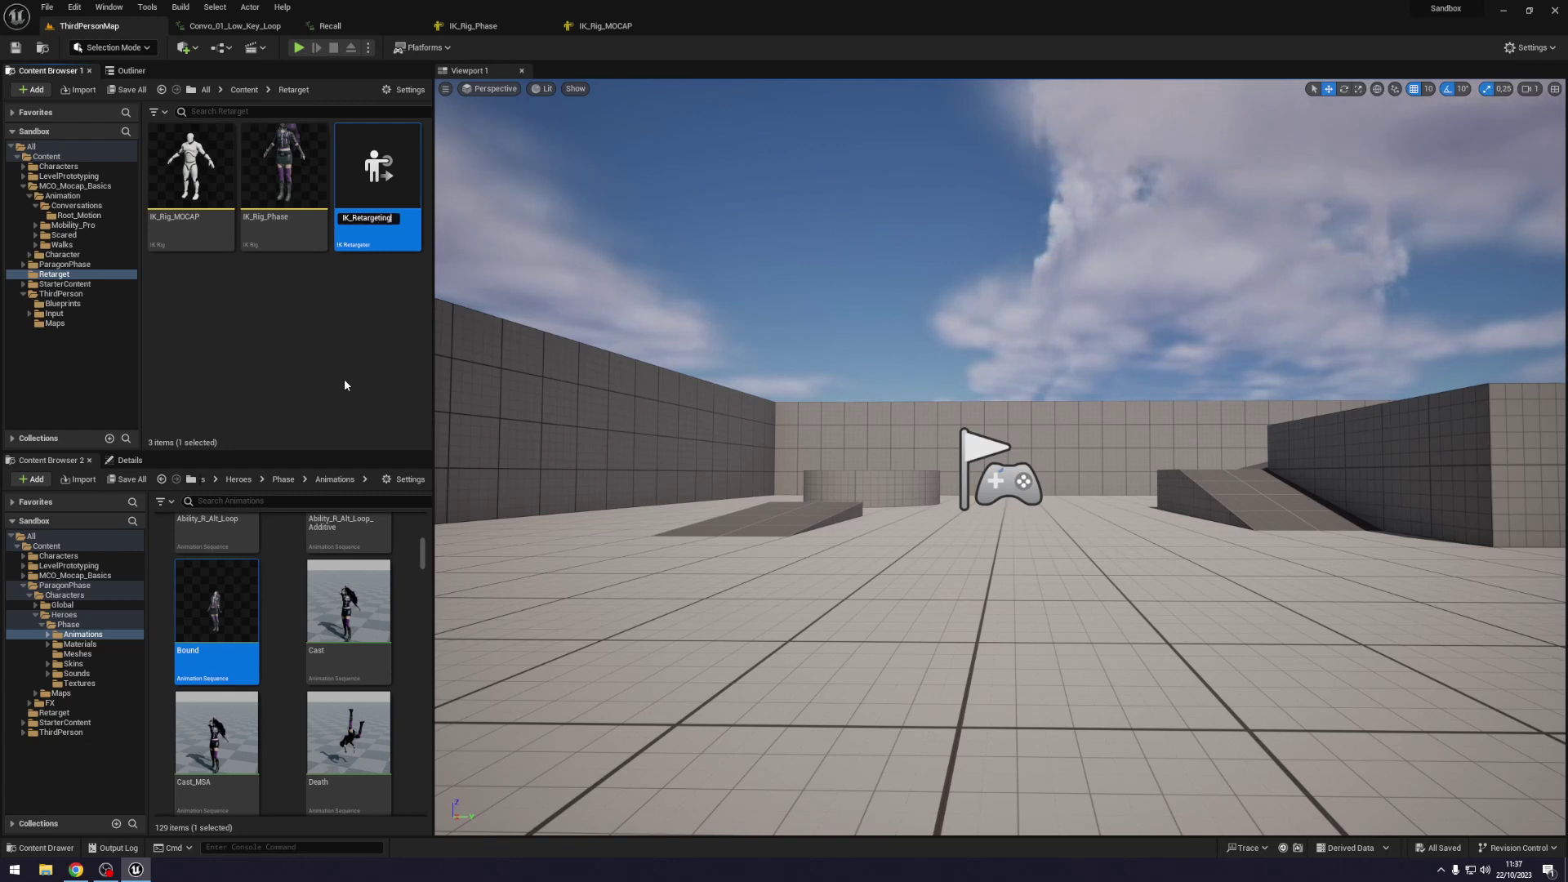
pyautogui.write('MOCAP_PHas')
pyautogui.press('BackSpace')
pyautogui.press('BackSpace')
pyautogui.press('BackSpace')
pyautogui.write('hase')
pyautogui.press('Return')
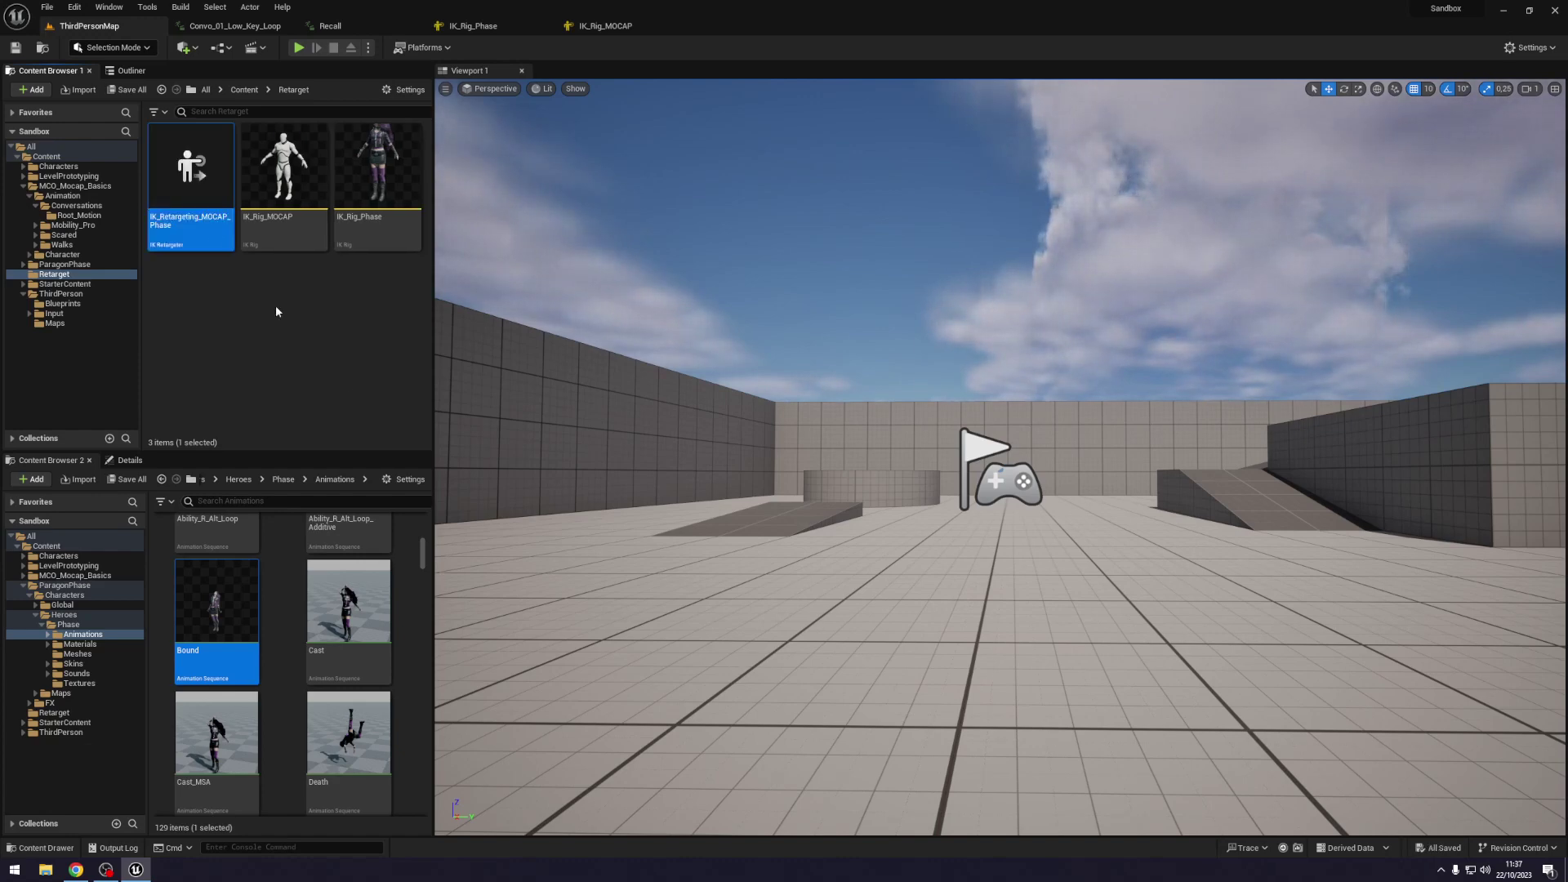
pyautogui.doubleClick(196, 214)
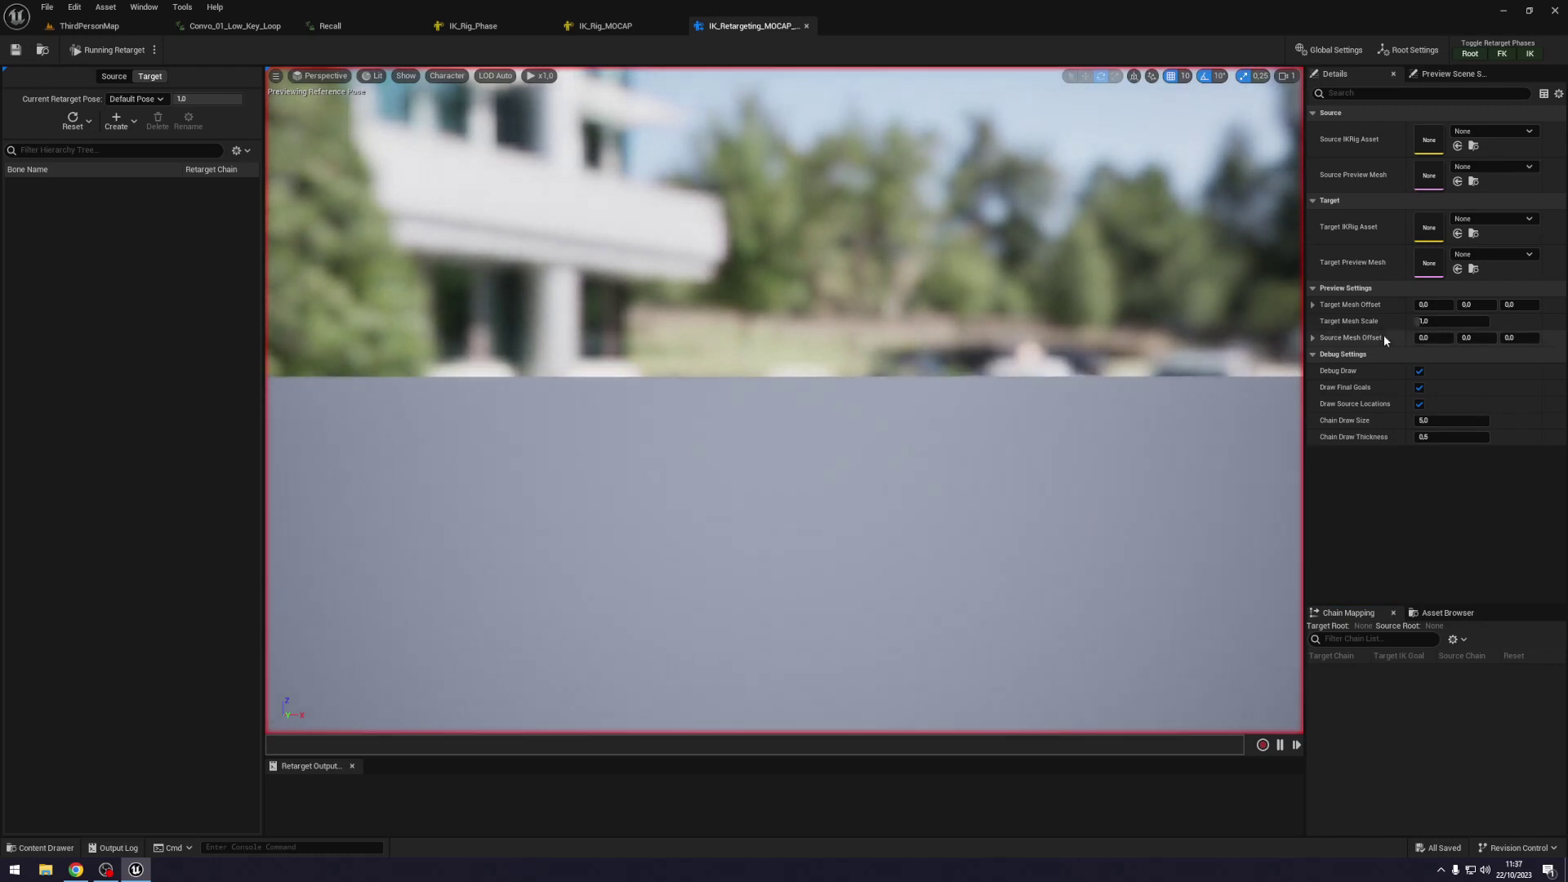
# Widen the Details and preview panels and set the source IK rig to IK_Rig_MOCAP.
pyautogui.moveTo(1305, 359); pyautogui.dragTo(1269, 359)
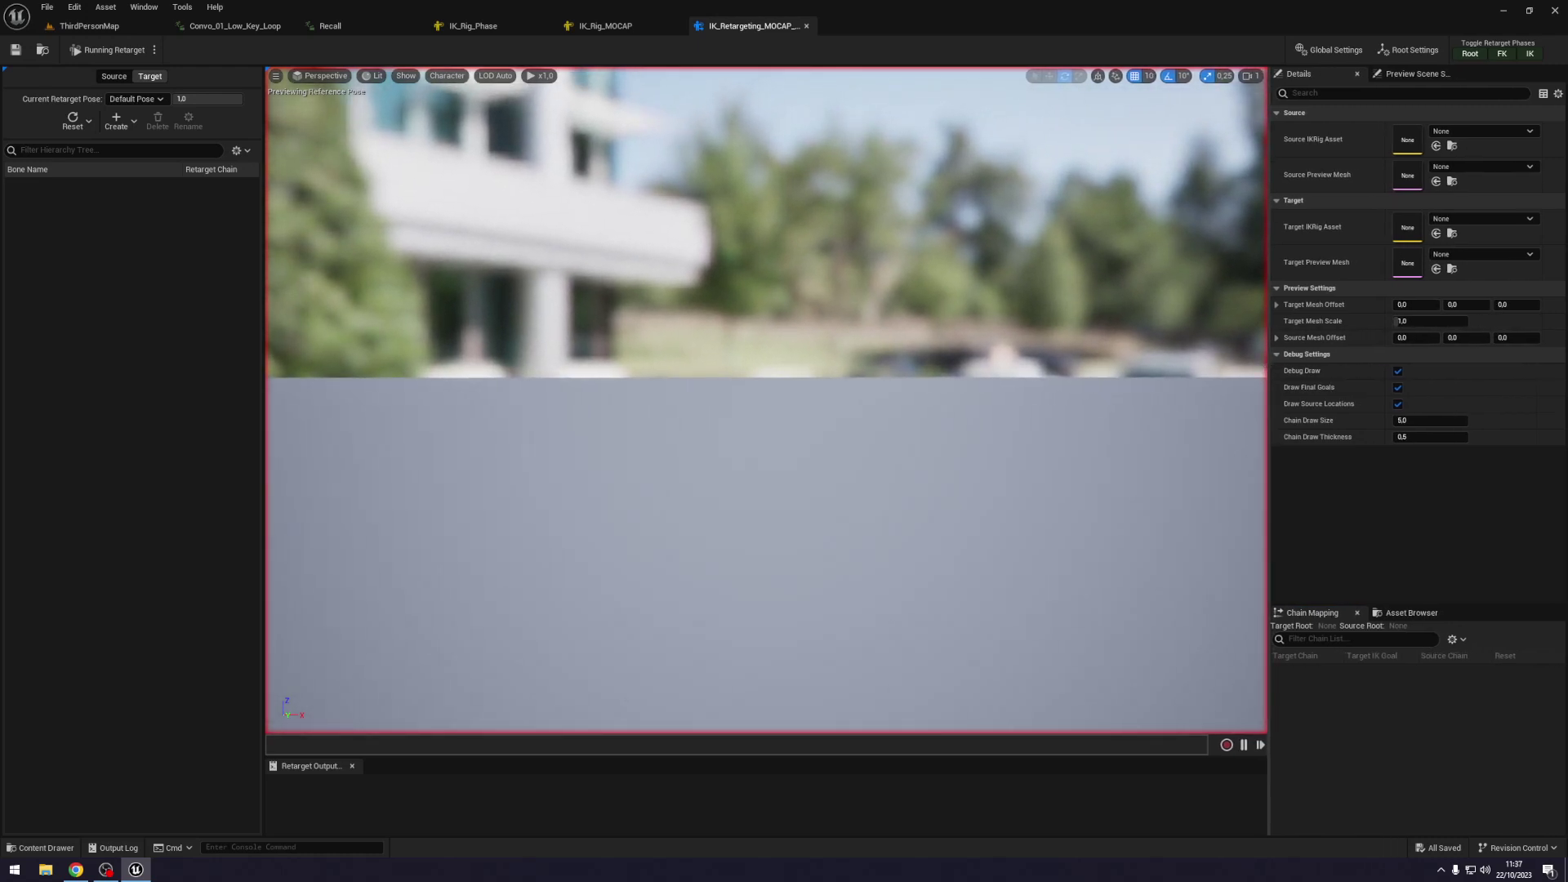
pyautogui.moveTo(256, 304); pyautogui.dragTo(234, 304)
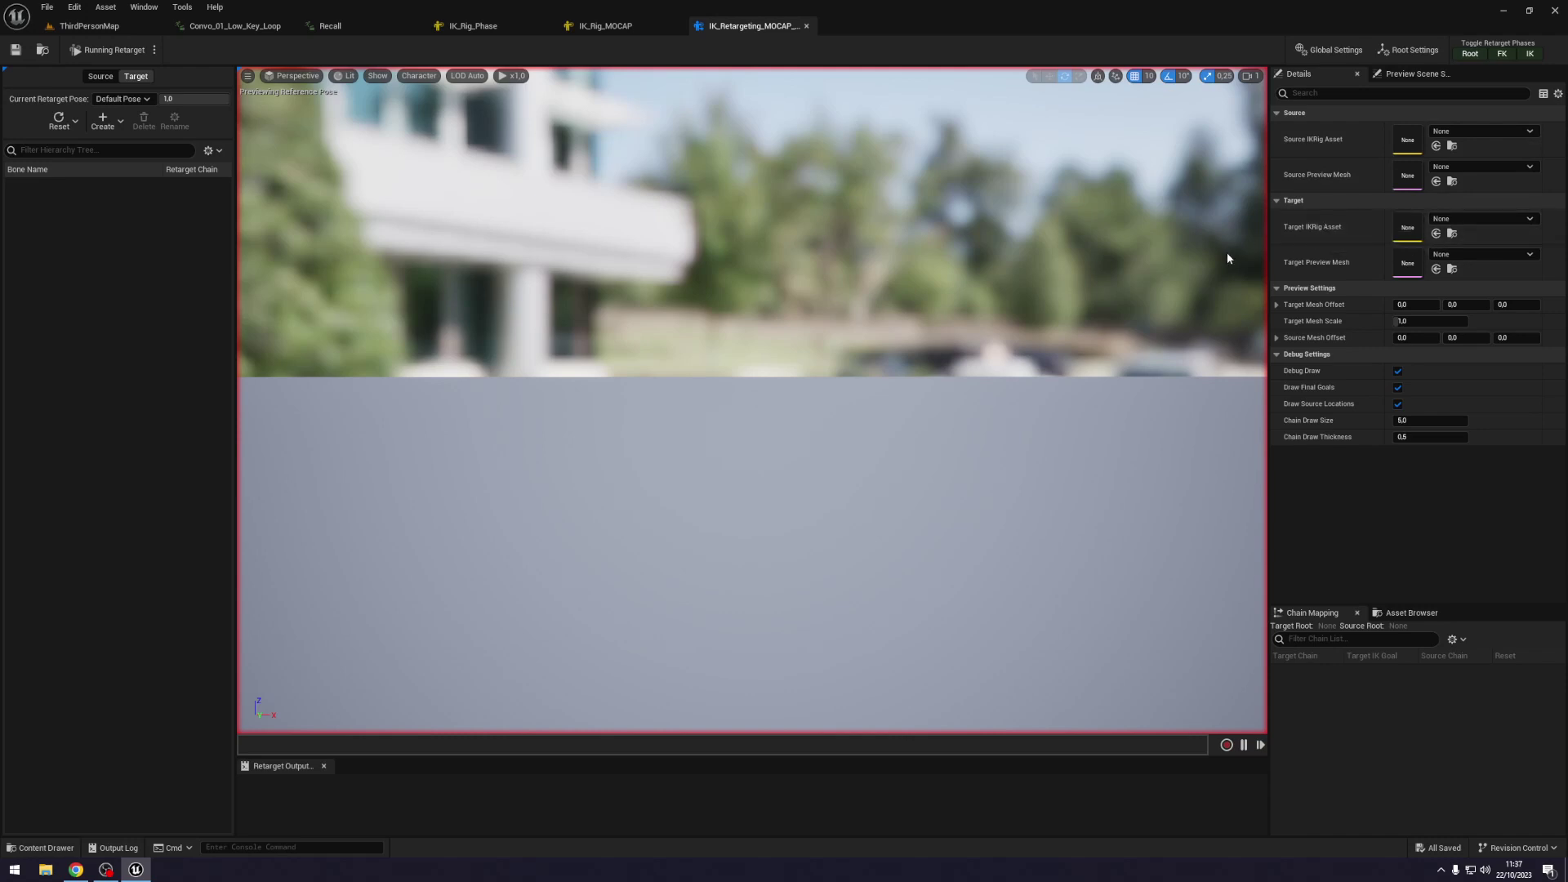
pyautogui.click(1492, 131)
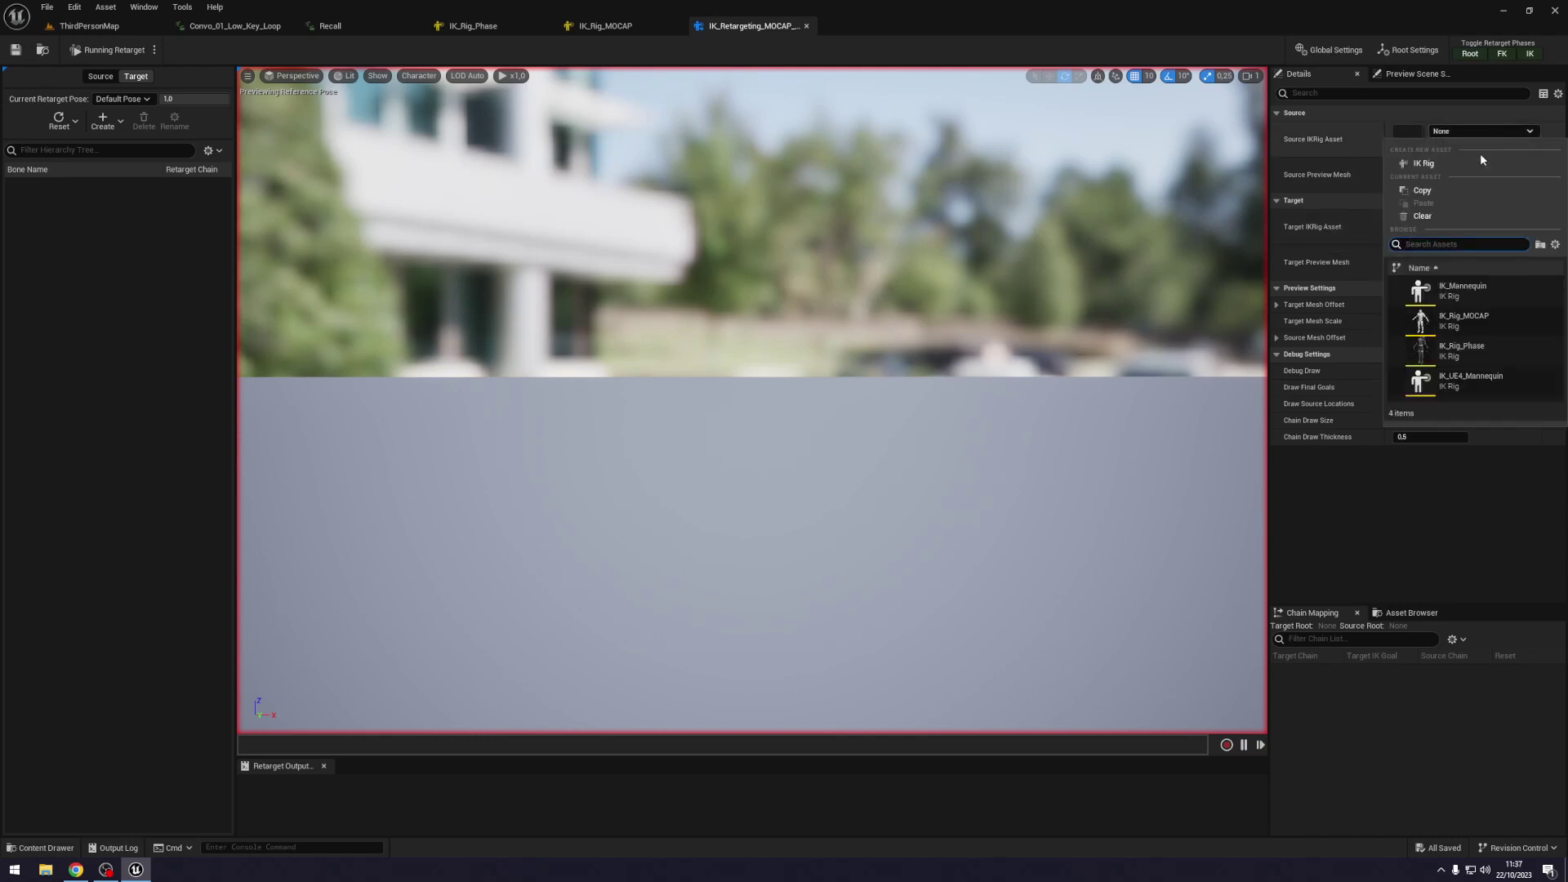
pyautogui.click(1487, 322)
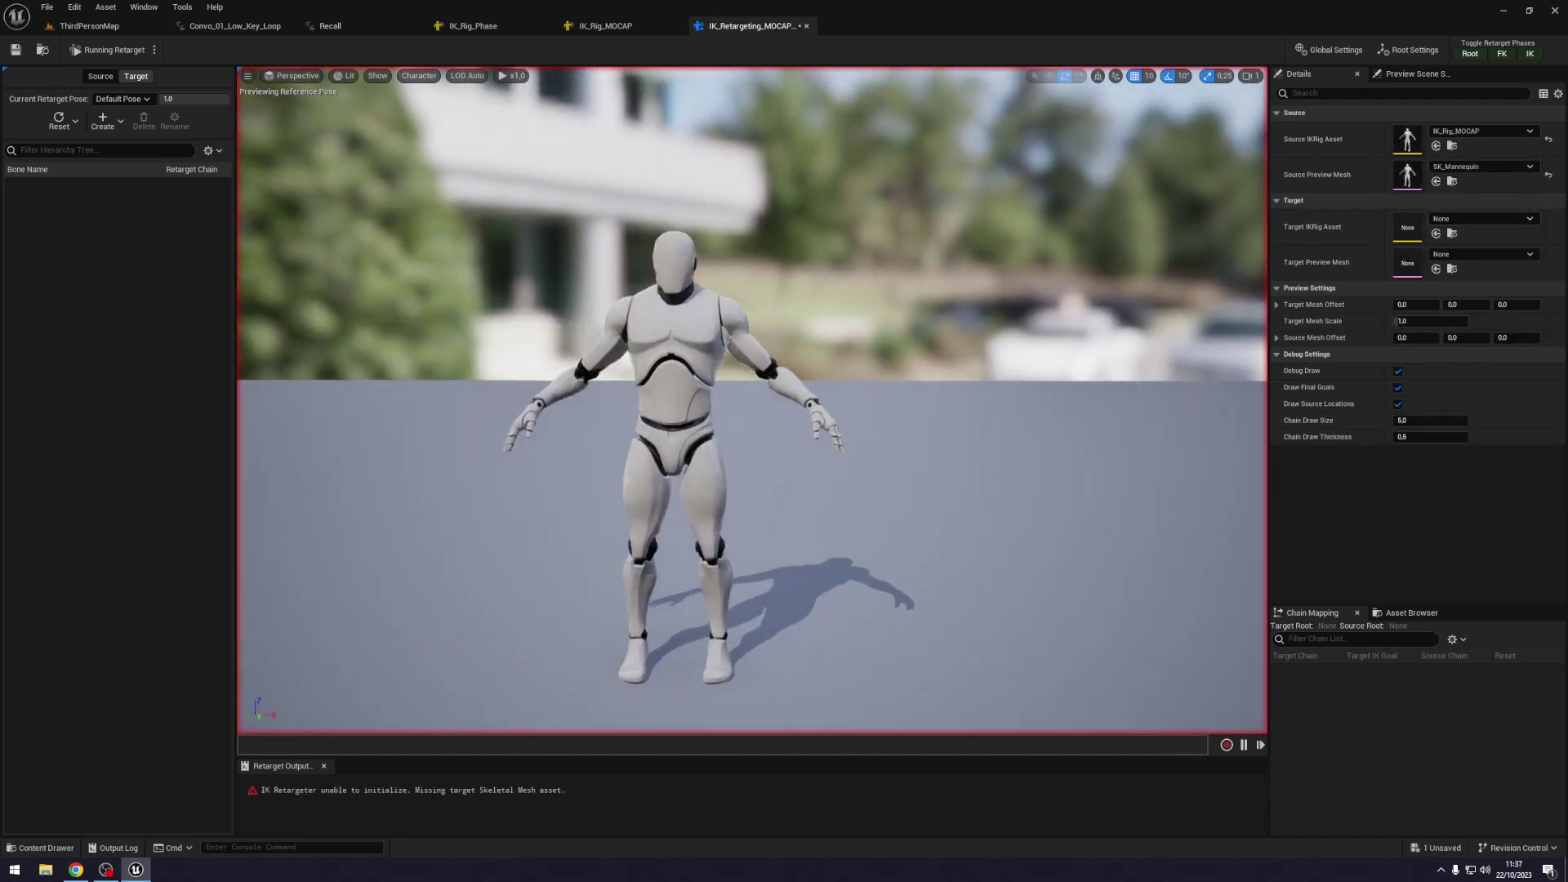
pyautogui.click(1482, 219)
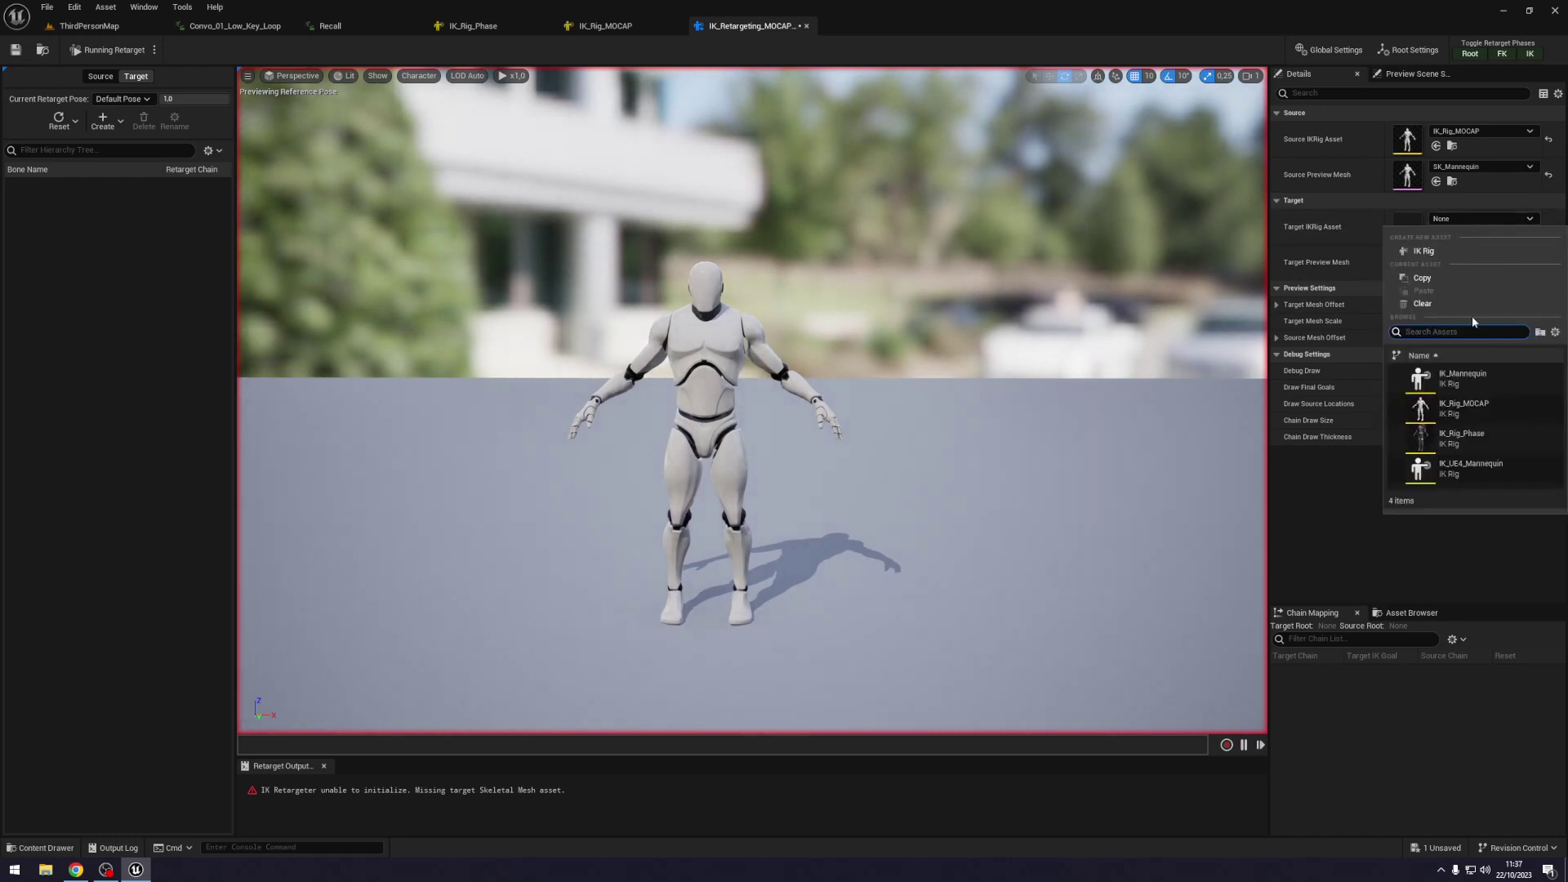
# Set IK_Rig_Phase as the target rig and bring the camera closer to both characters.
pyautogui.click(1462, 441)
pyautogui.moveTo(711, 347)
pyautogui.mouseDown()
pyautogui.moveTo(669, 270)
pyautogui.moveTo(670, 319)
pyautogui.mouseUp()
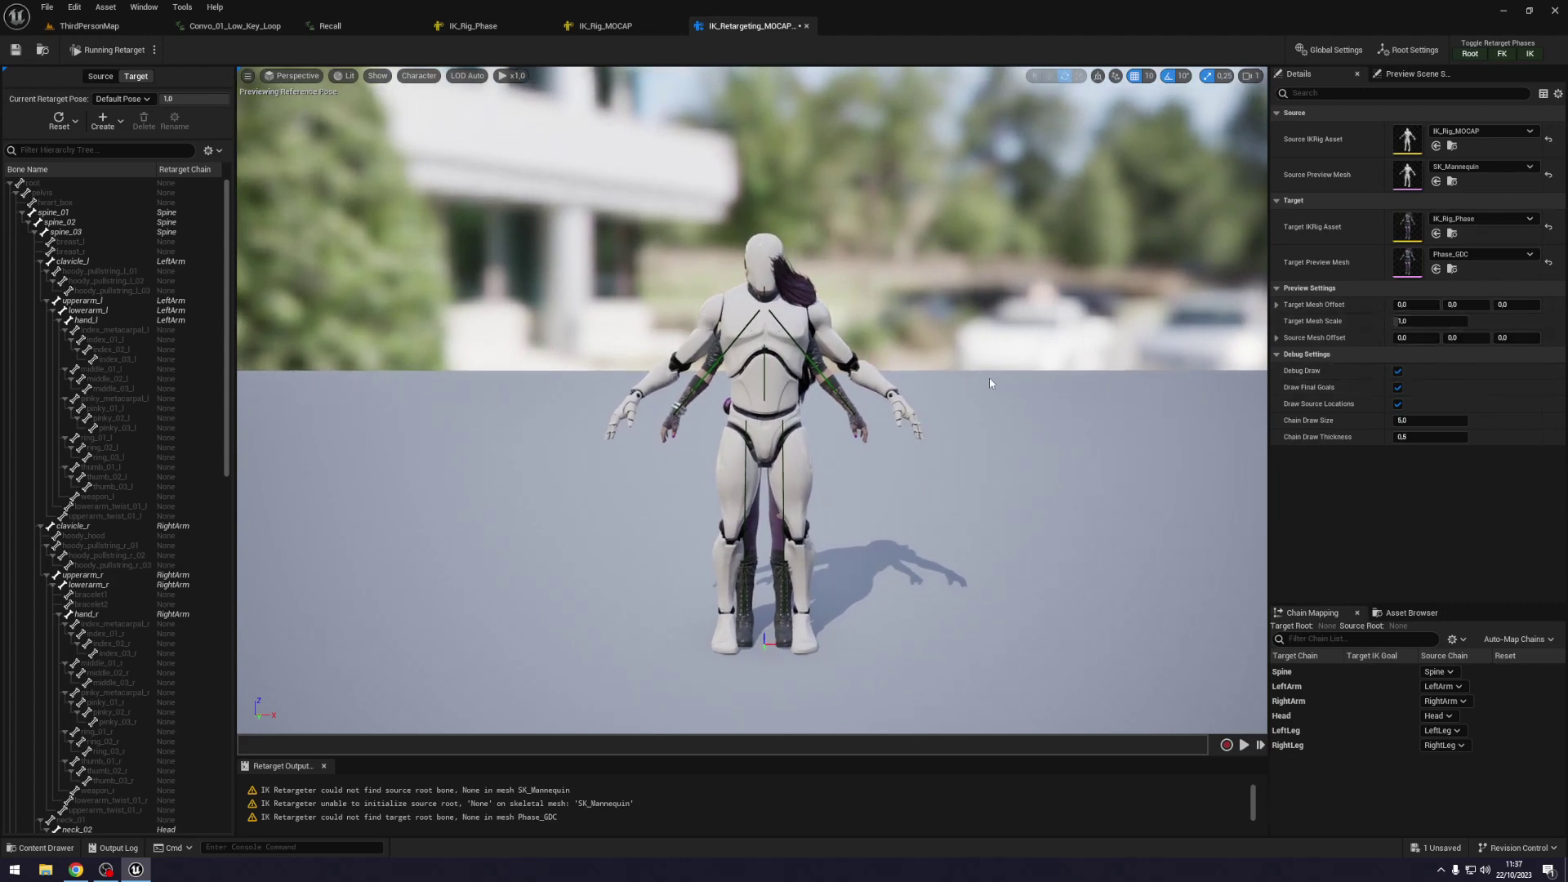
pyautogui.moveTo(988, 378); pyautogui.dragTo(972, 359)
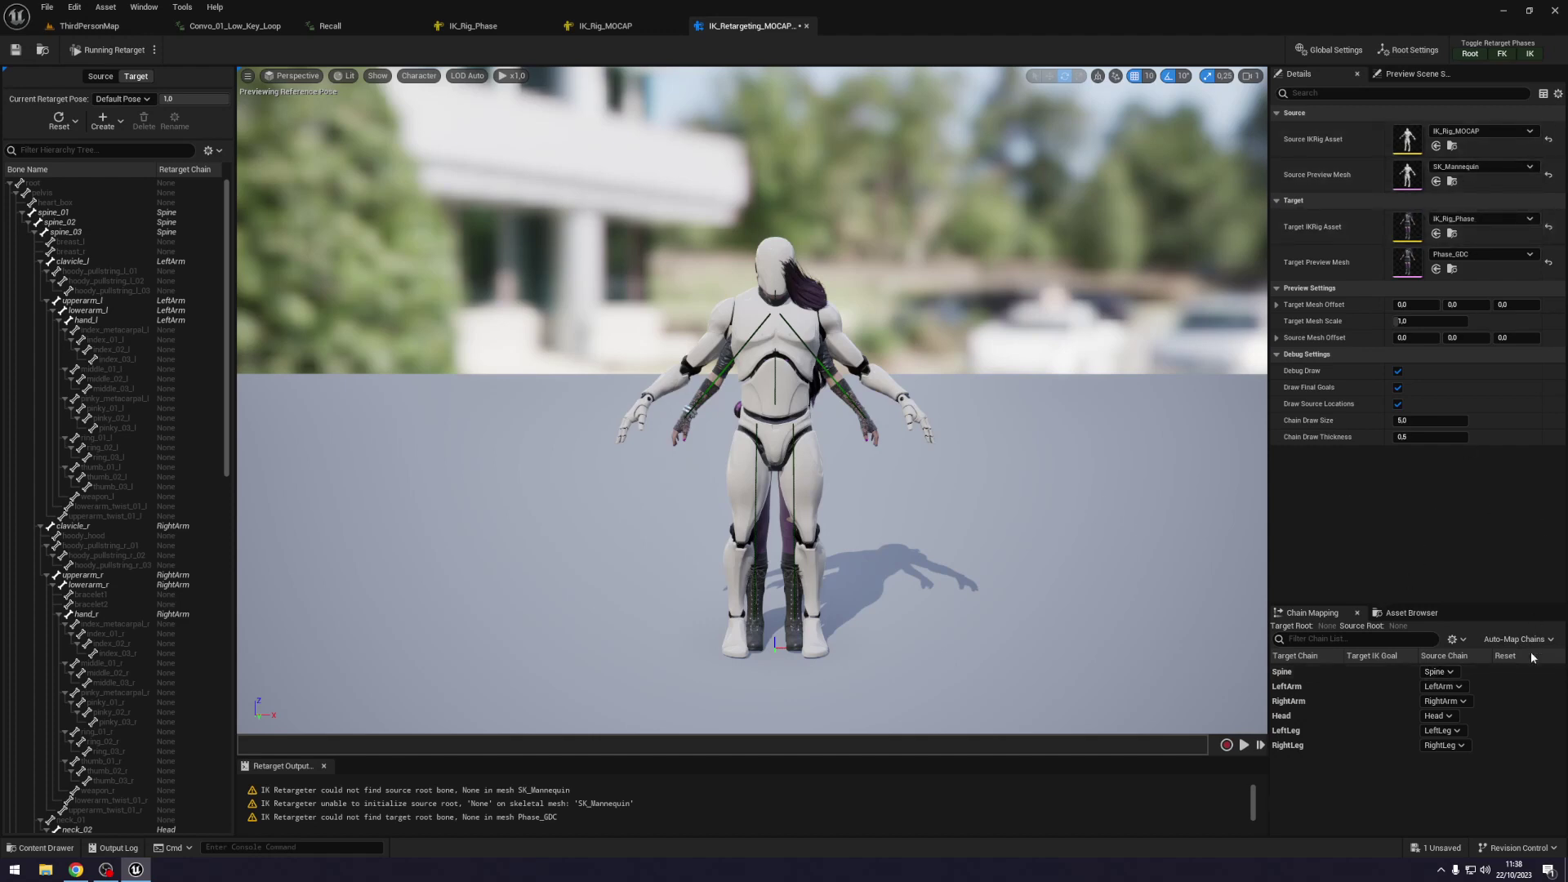
pyautogui.click(1411, 613)
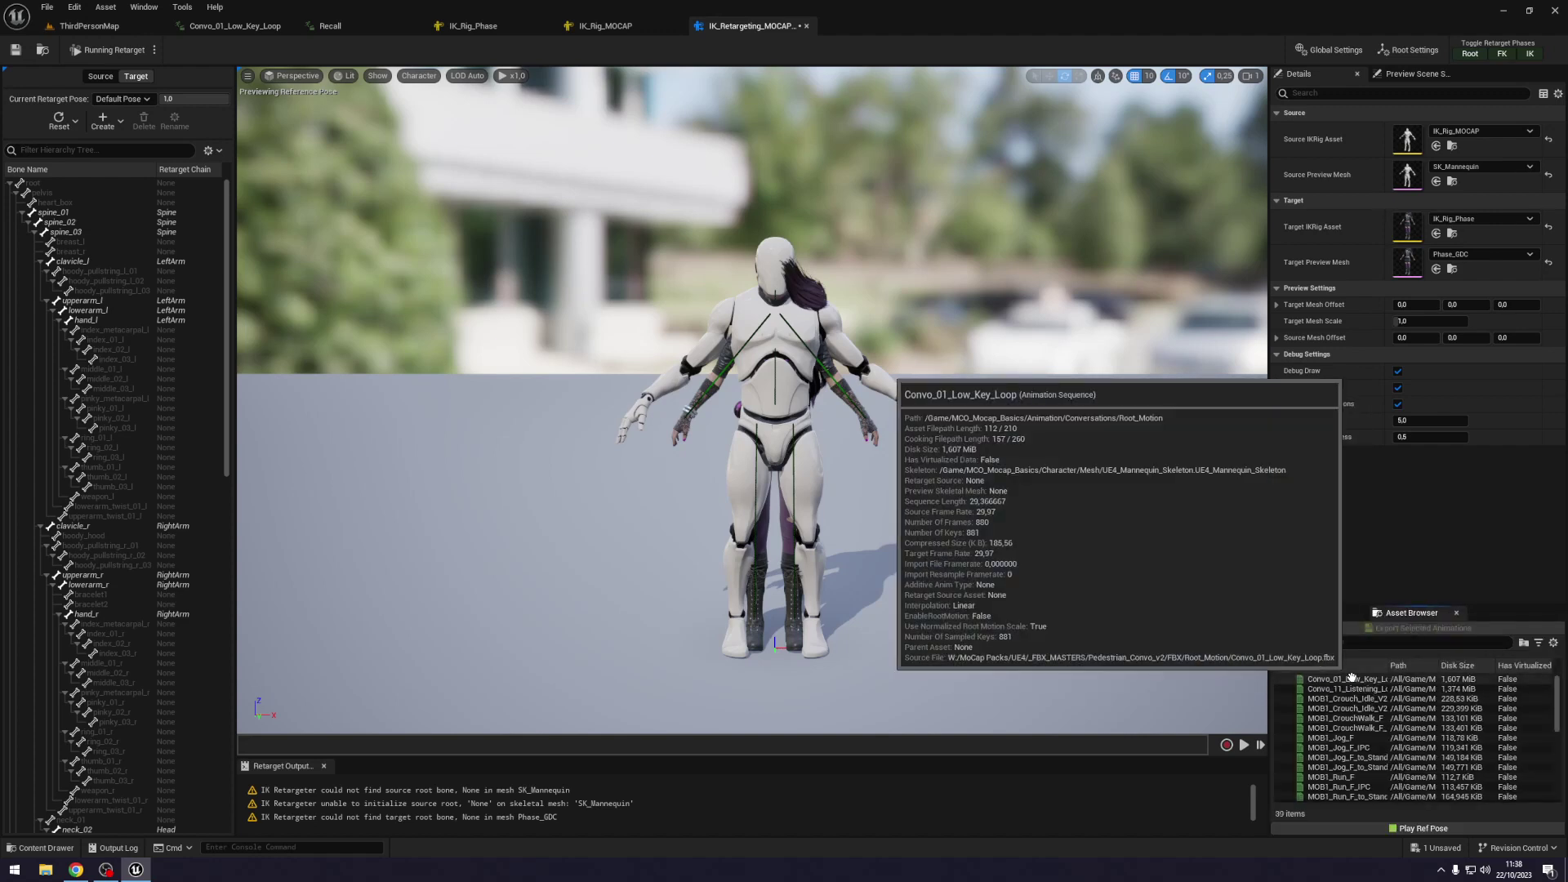
# Preview Convo_01_Low_Key_Loop with Phase offset 125 on X beside the mannequin.
pyautogui.click(1352, 678)
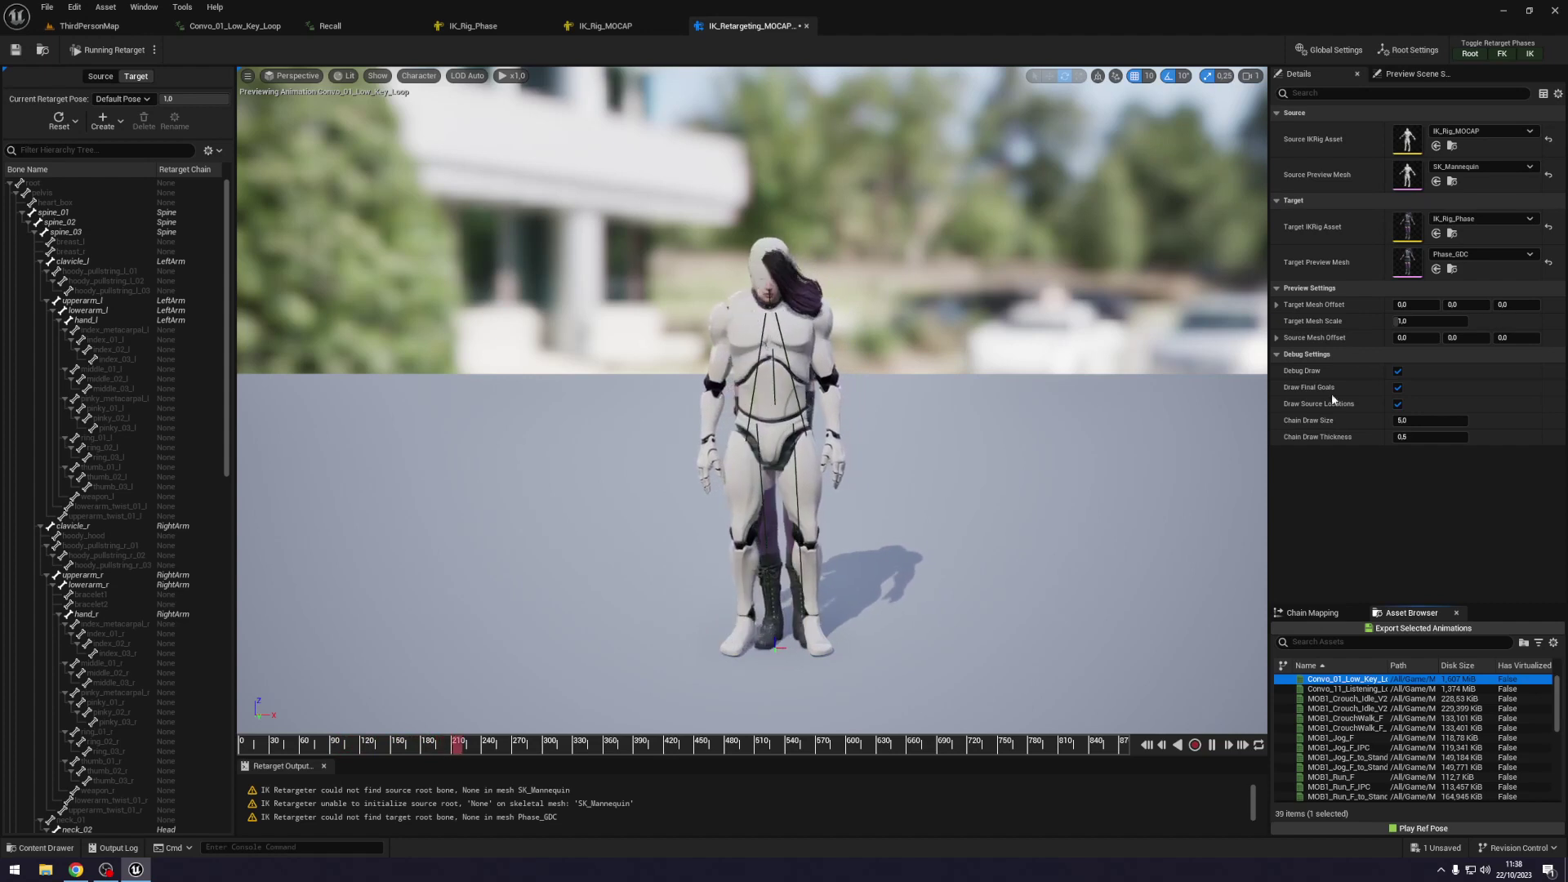
pyautogui.moveTo(1406, 310); pyautogui.dragTo(1428, 304)
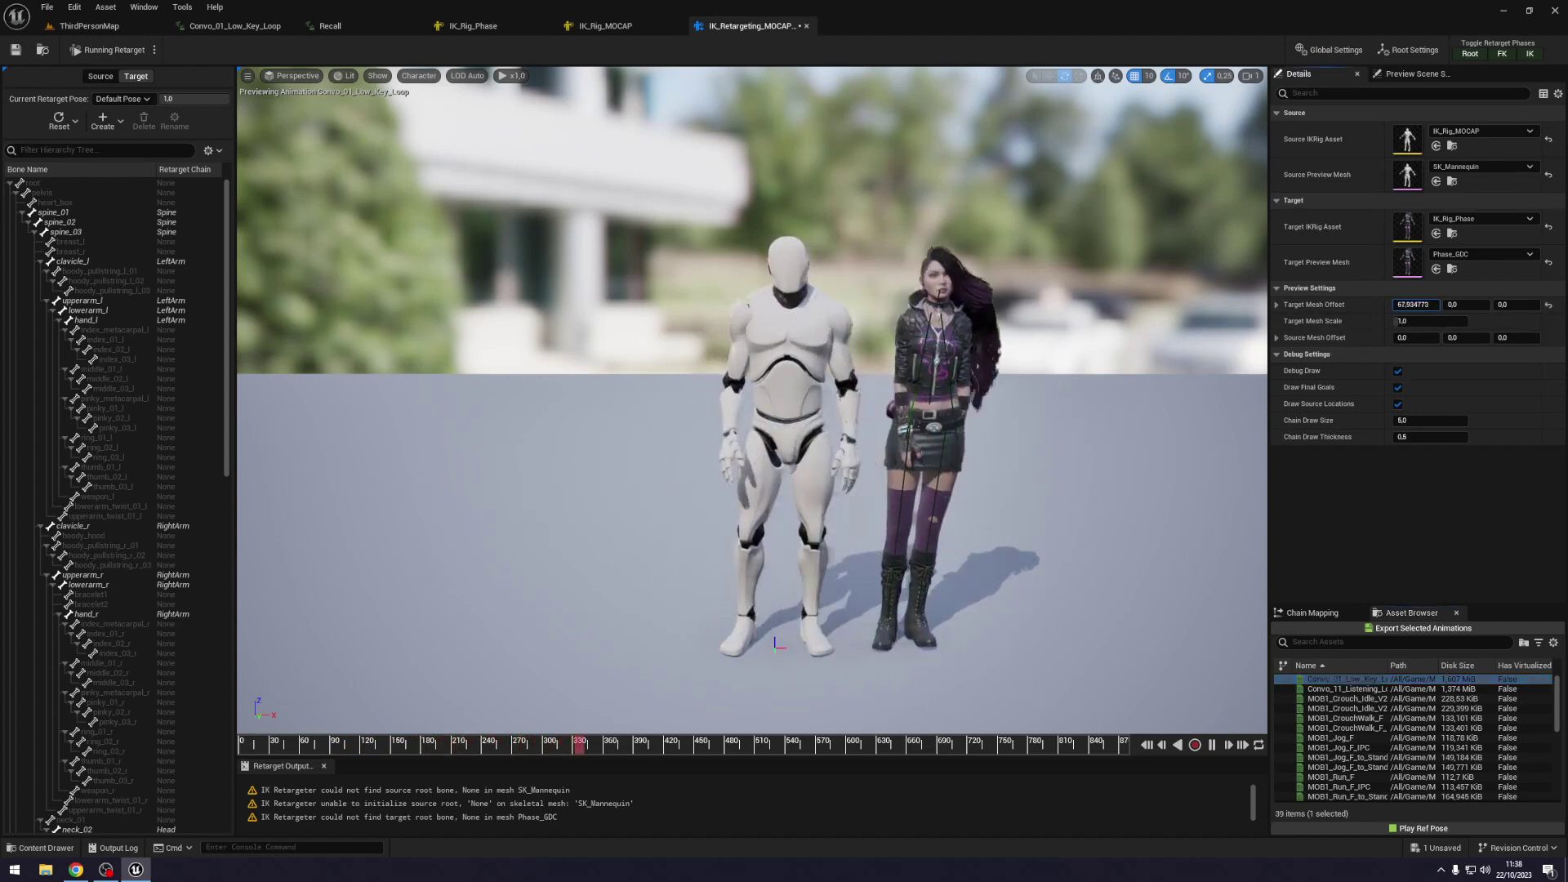
pyautogui.click(1417, 304)
pyautogui.write('125,0')
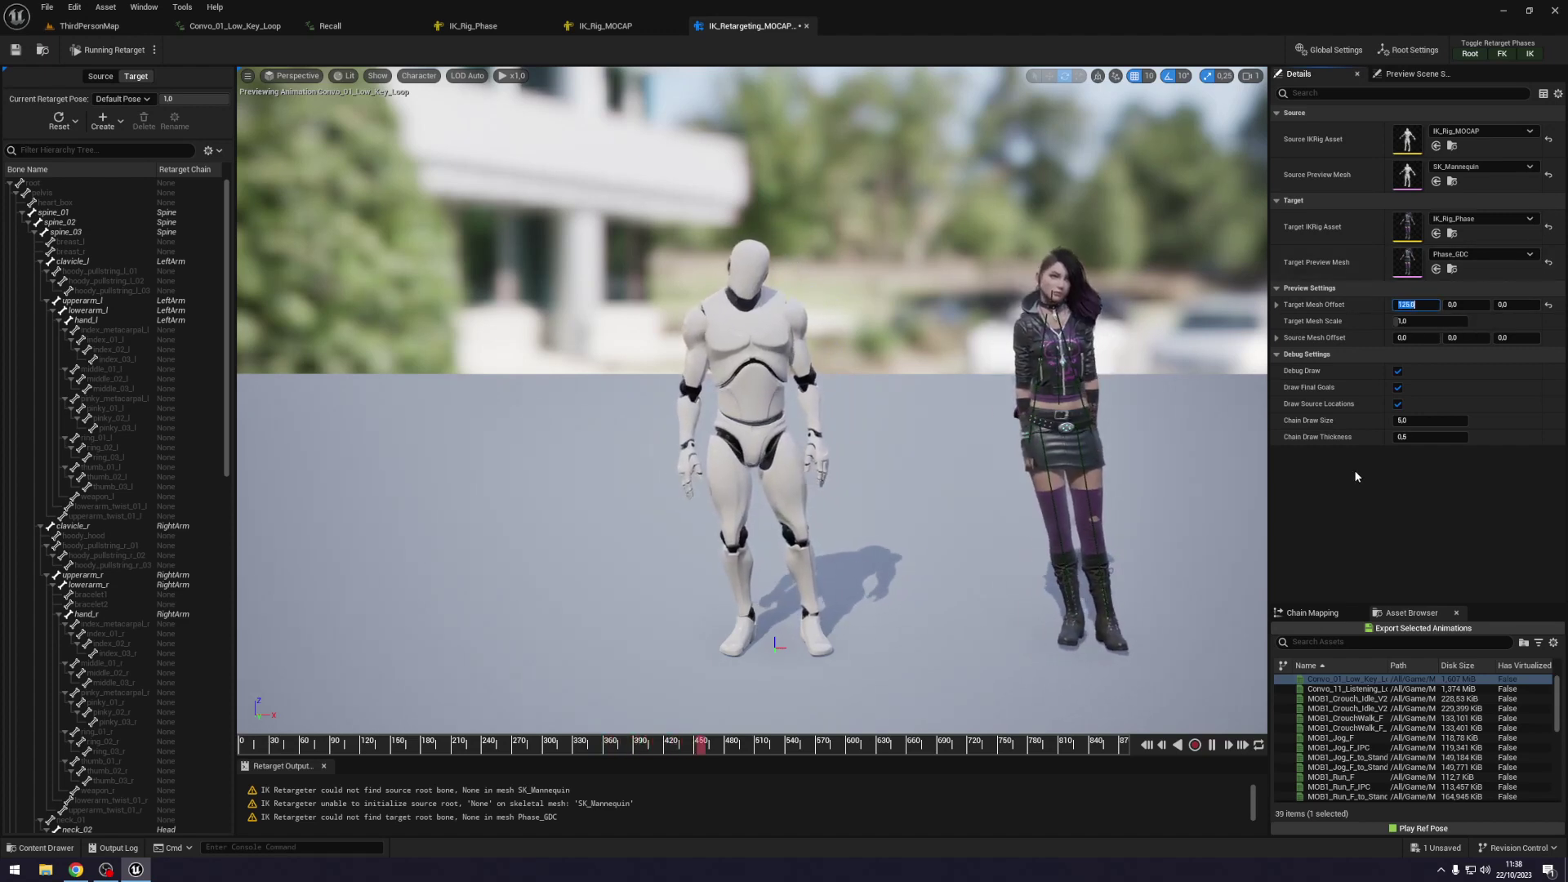
pyautogui.write('5')
pyautogui.press('Return')
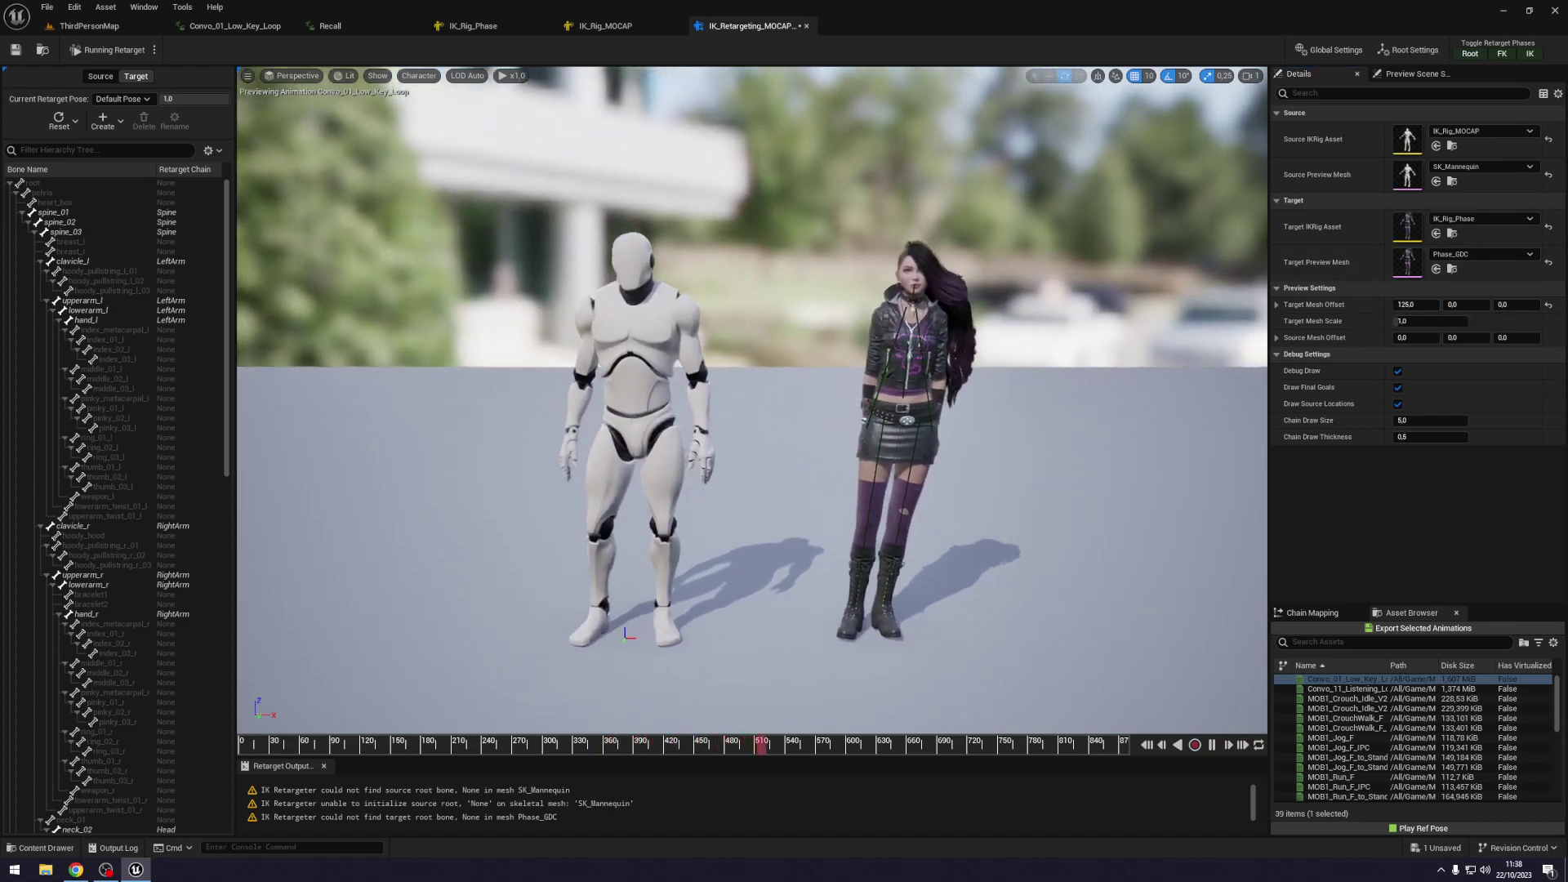
pyautogui.moveTo(1008, 482); pyautogui.dragTo(1008, 482, button='right')
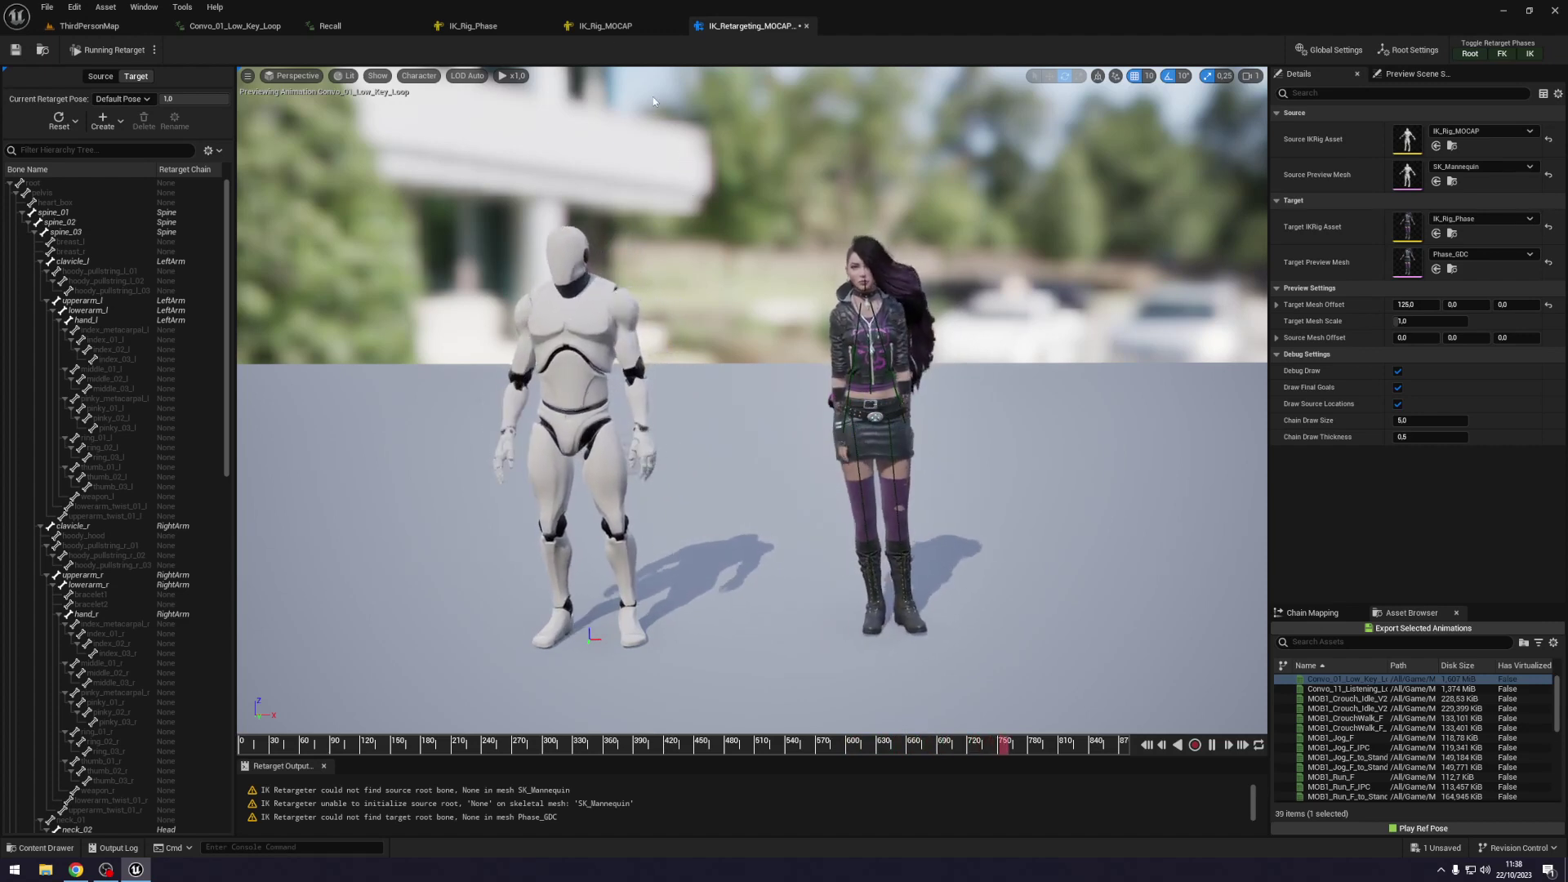
pyautogui.click(605, 25)
# Set pelvis as the retarget root of the mannequin's IK rig.
pyautogui.scroll(5, 139, 144)
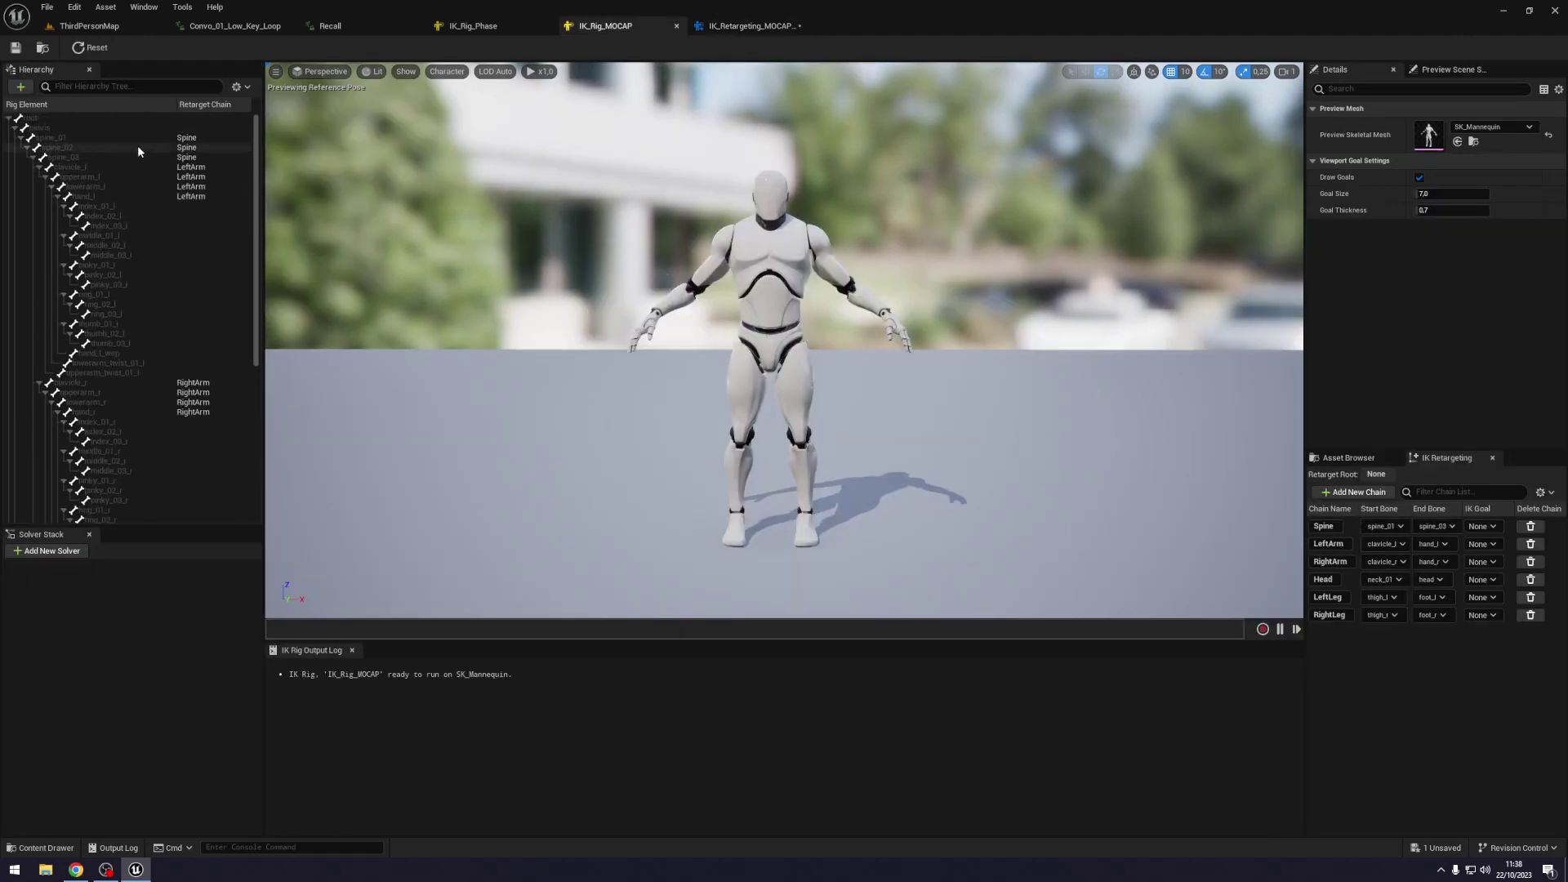
pyautogui.click(95, 130)
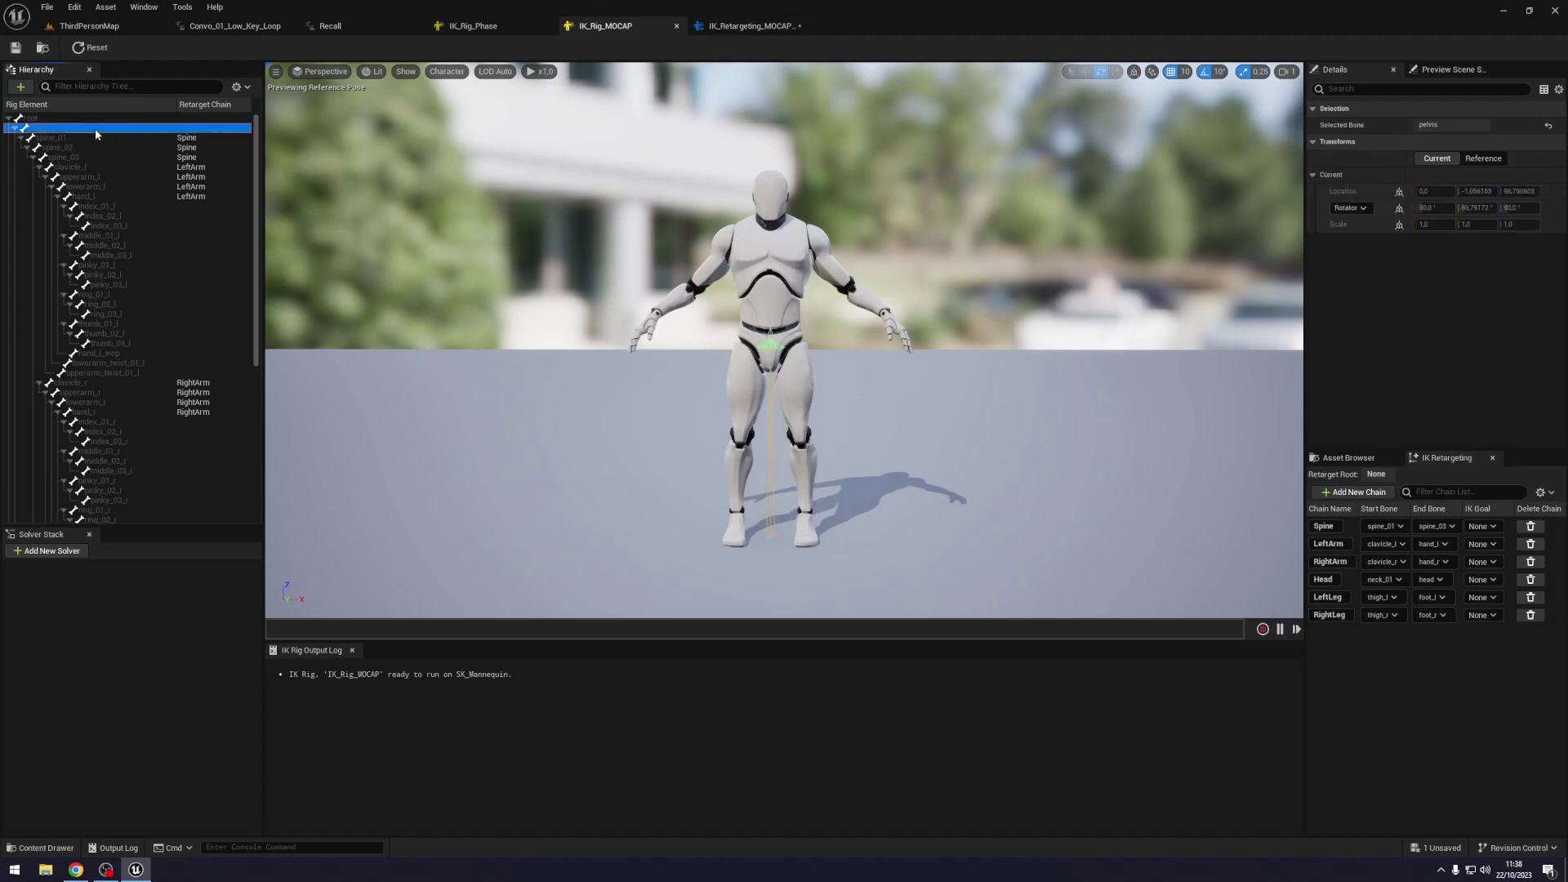
pyautogui.rightClick(95, 131)
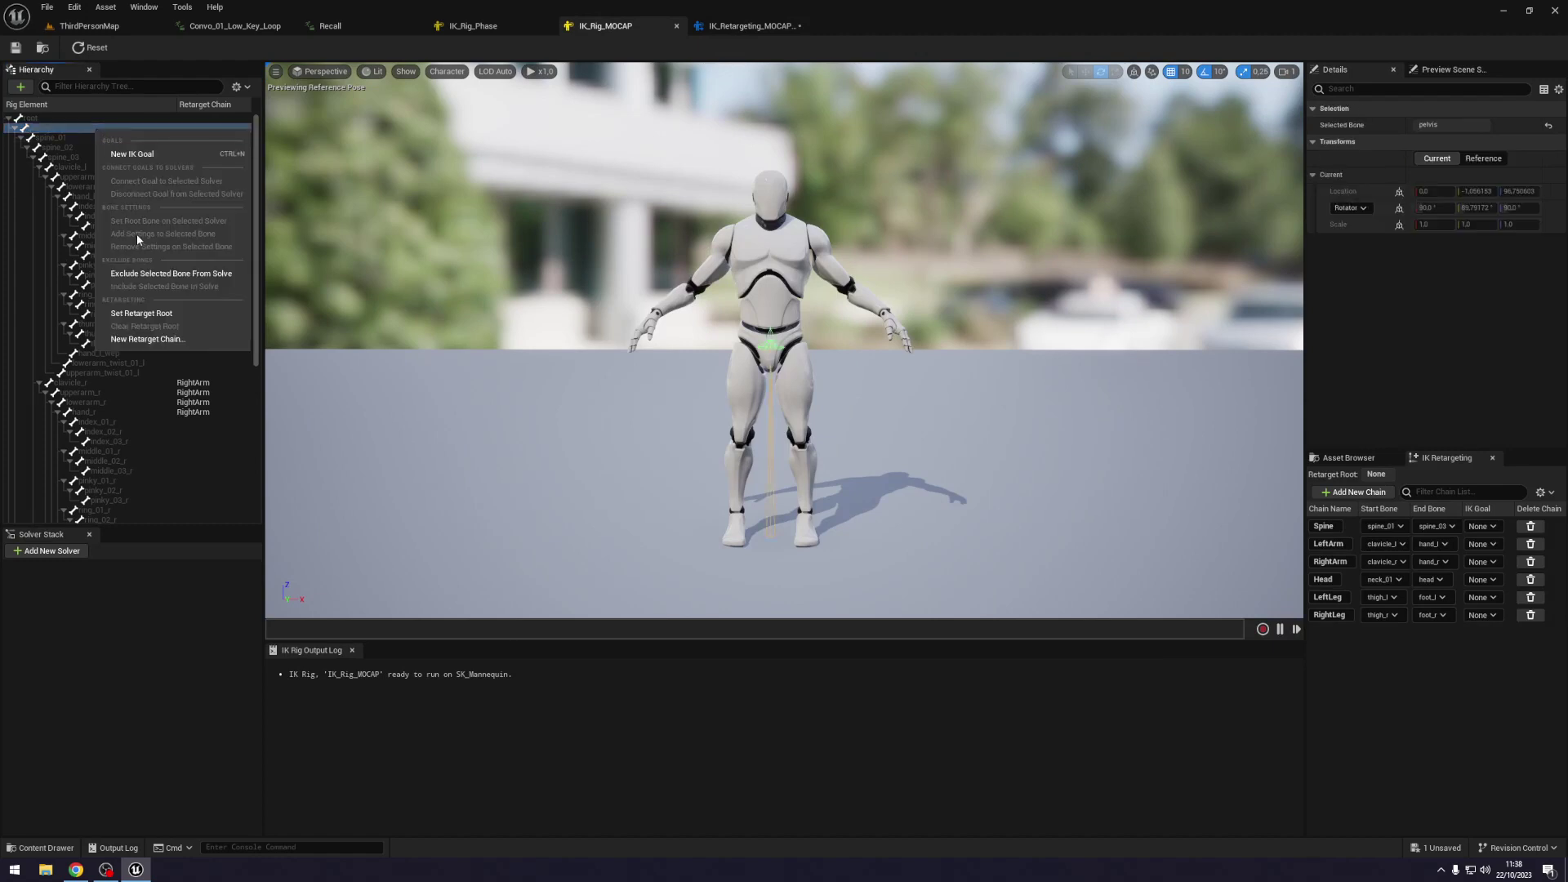
pyautogui.click(141, 316)
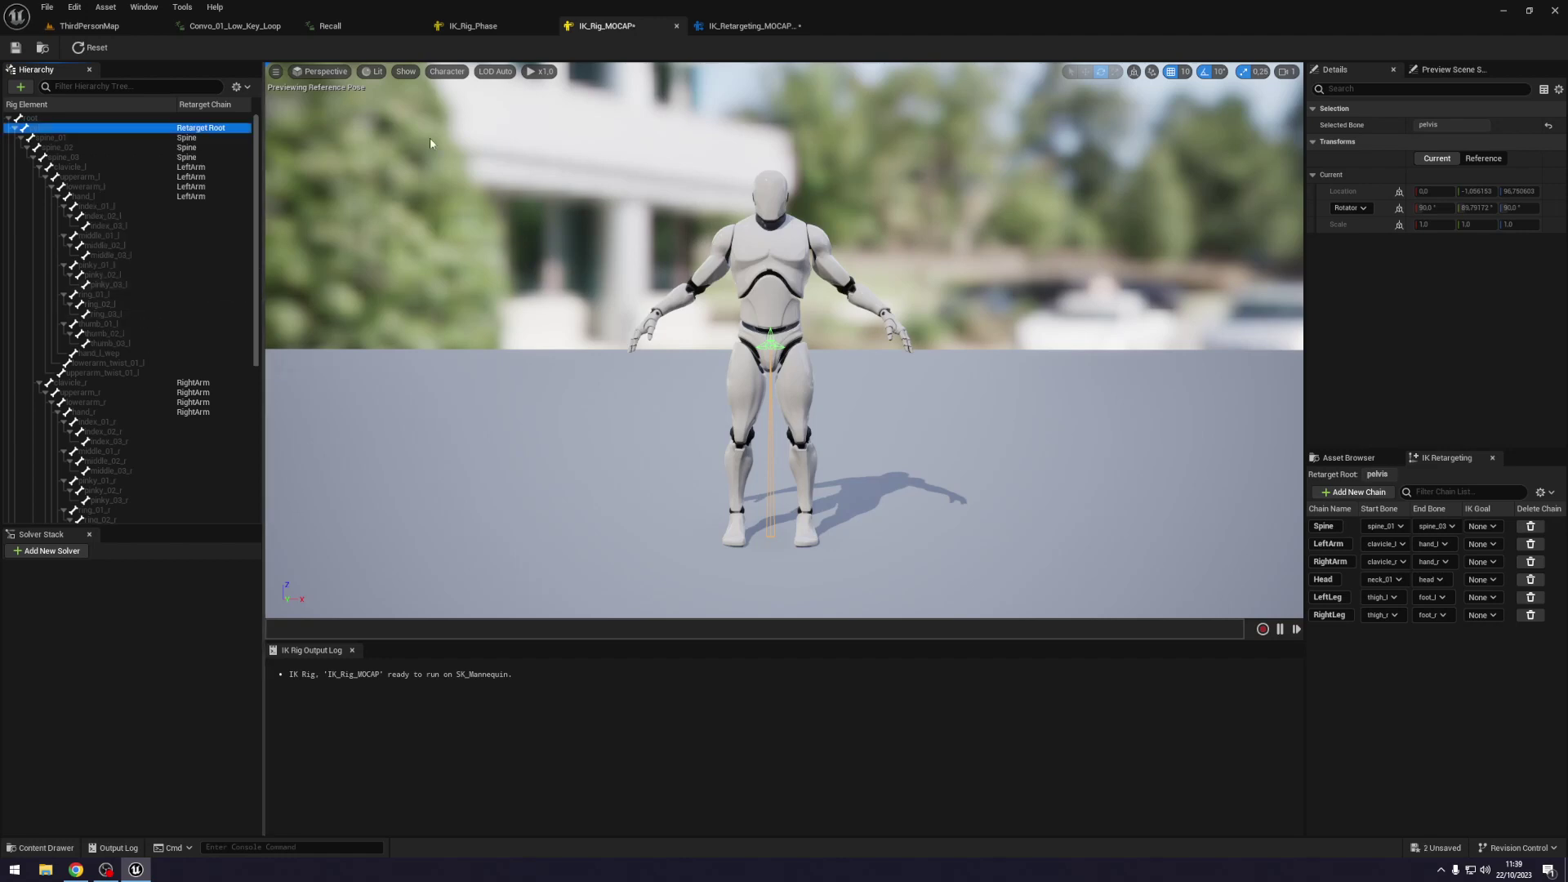
# Set pelvis as the retarget root of Phase's IK rig.
pyautogui.click(476, 31)
pyautogui.click(45, 129)
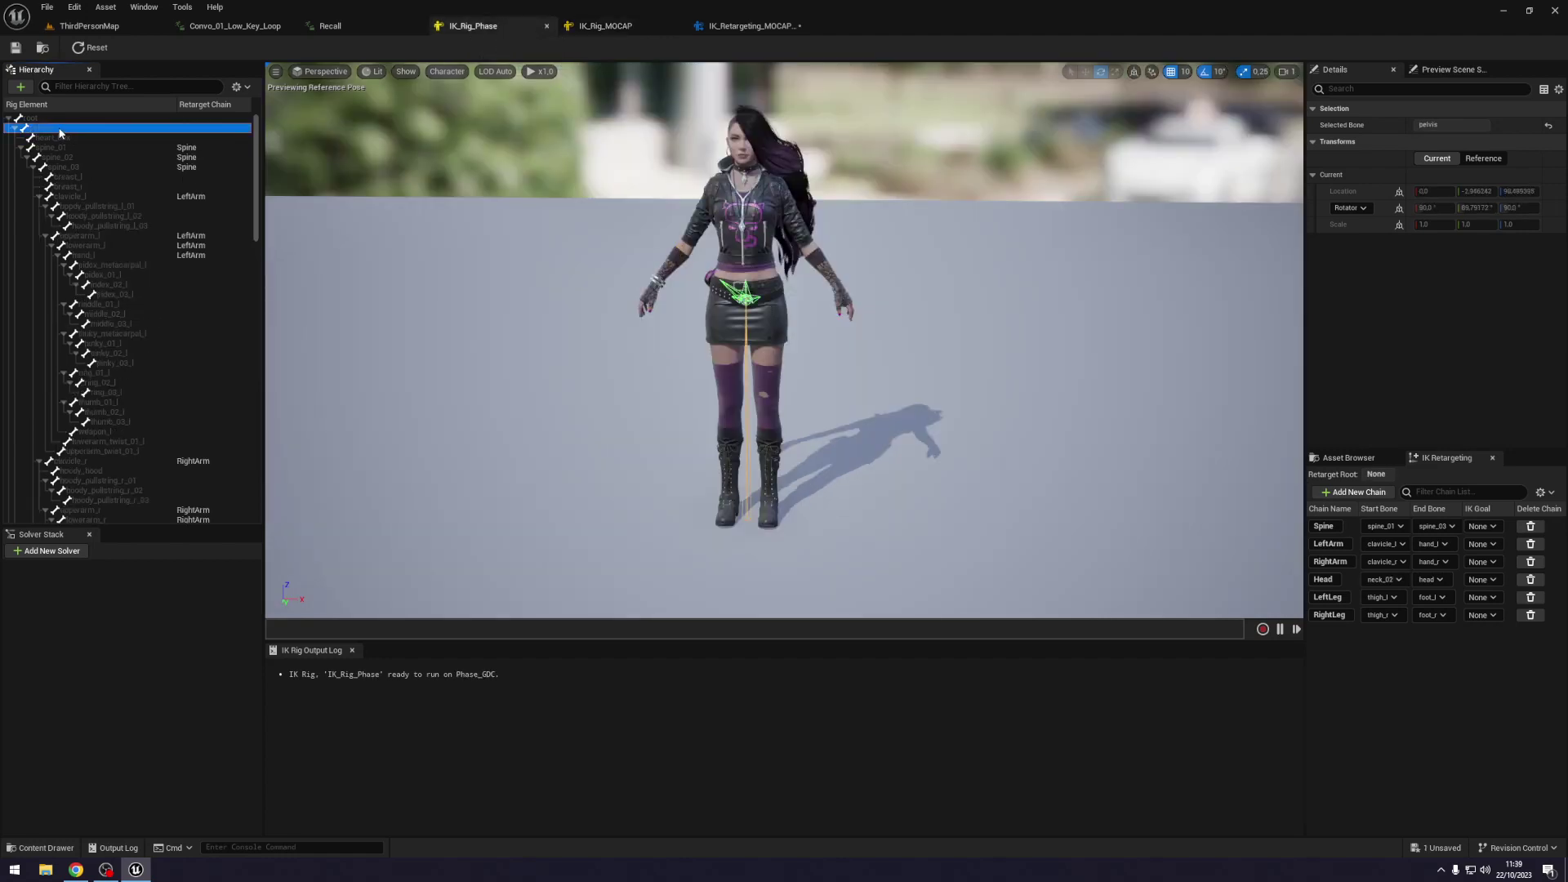
pyautogui.rightClick(57, 128)
pyautogui.click(123, 315)
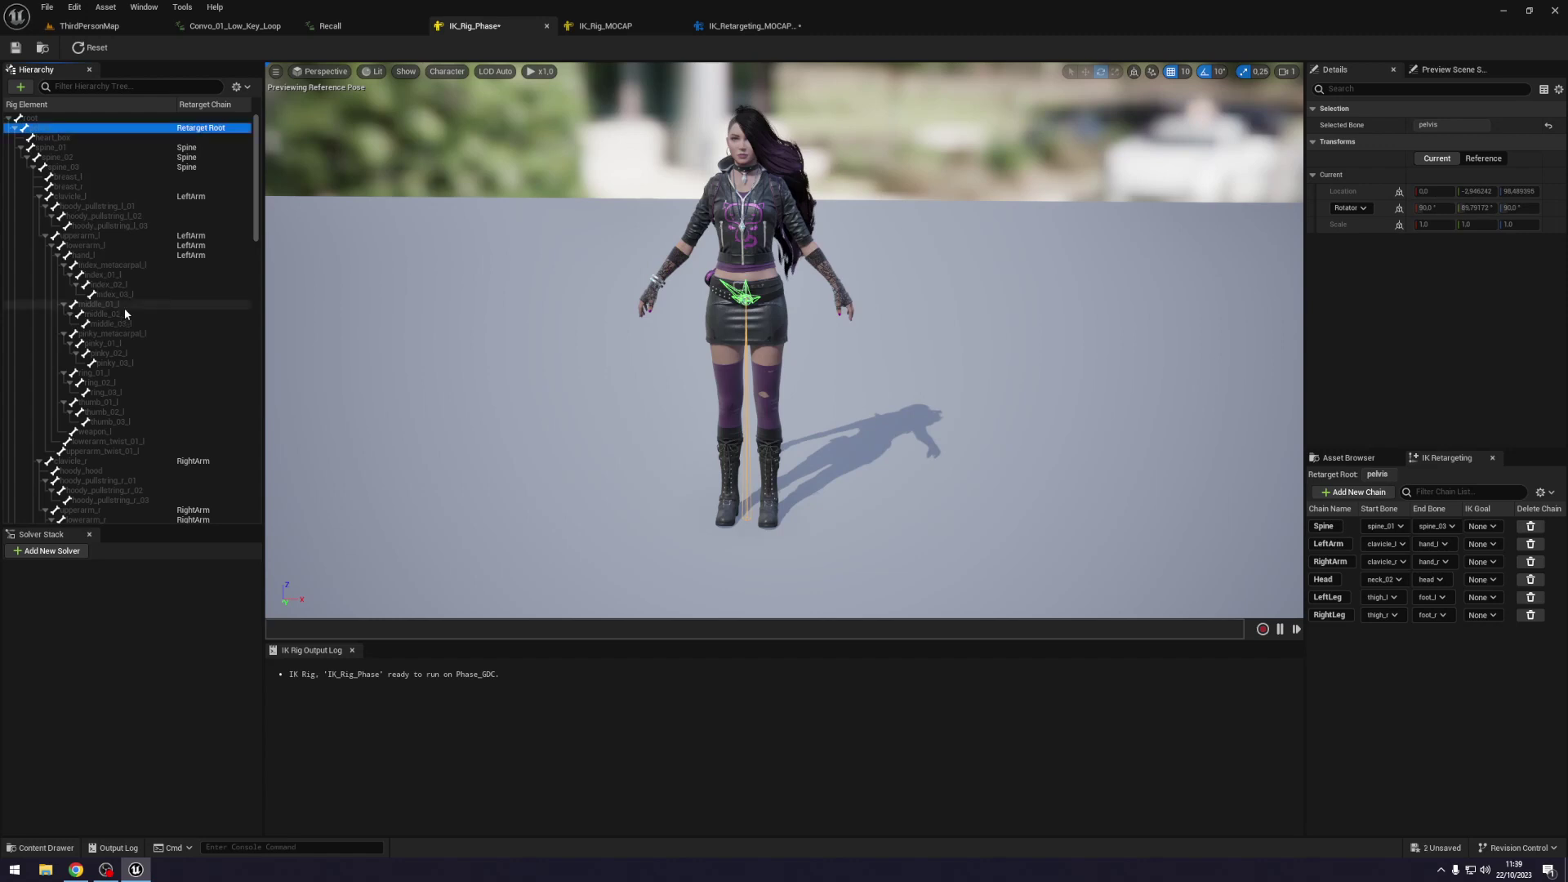
pyautogui.click(55, 137)
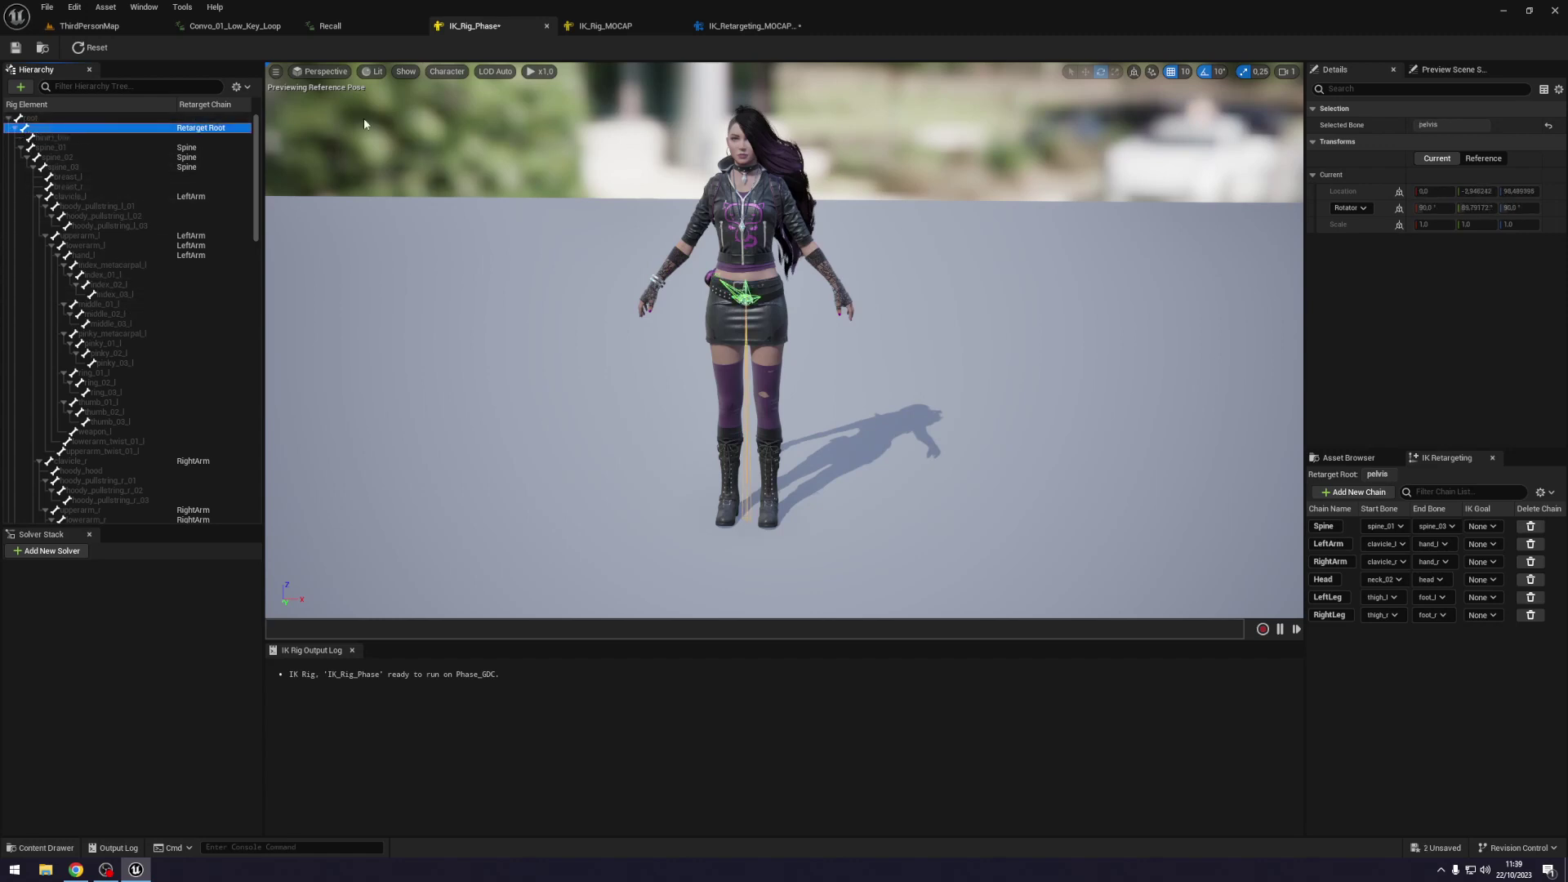
# Recheck the mannequin's pelvis root, save IK_Rig_Phase, and return to the MOCAP retargeter.
pyautogui.click(606, 26)
pyautogui.click(89, 138)
pyautogui.click(80, 129)
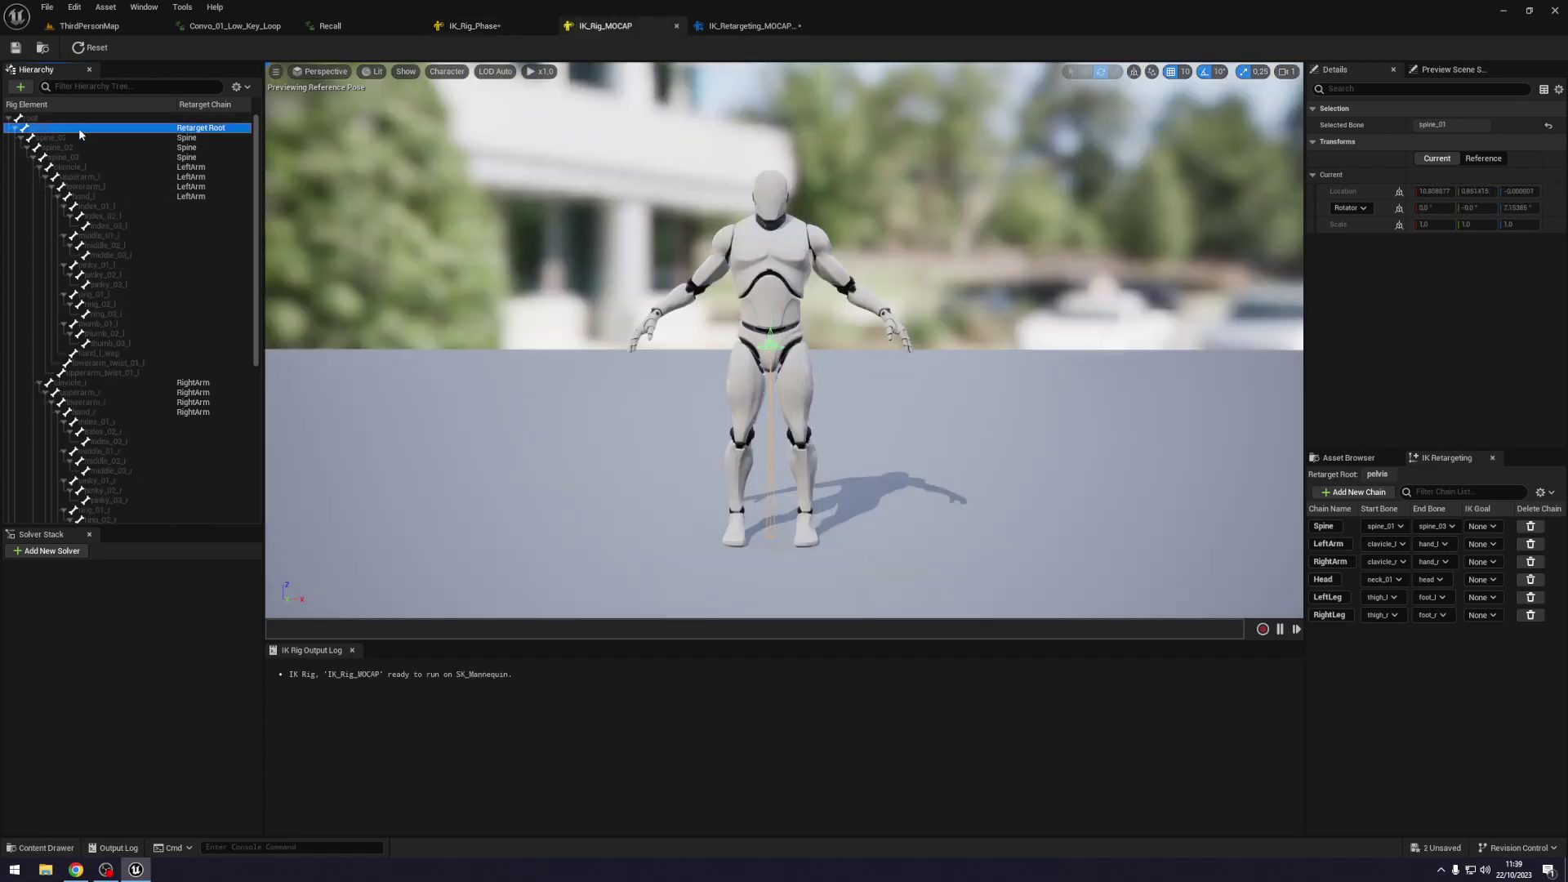
pyautogui.click(494, 31)
pyautogui.hotkey('ctrl', 's')
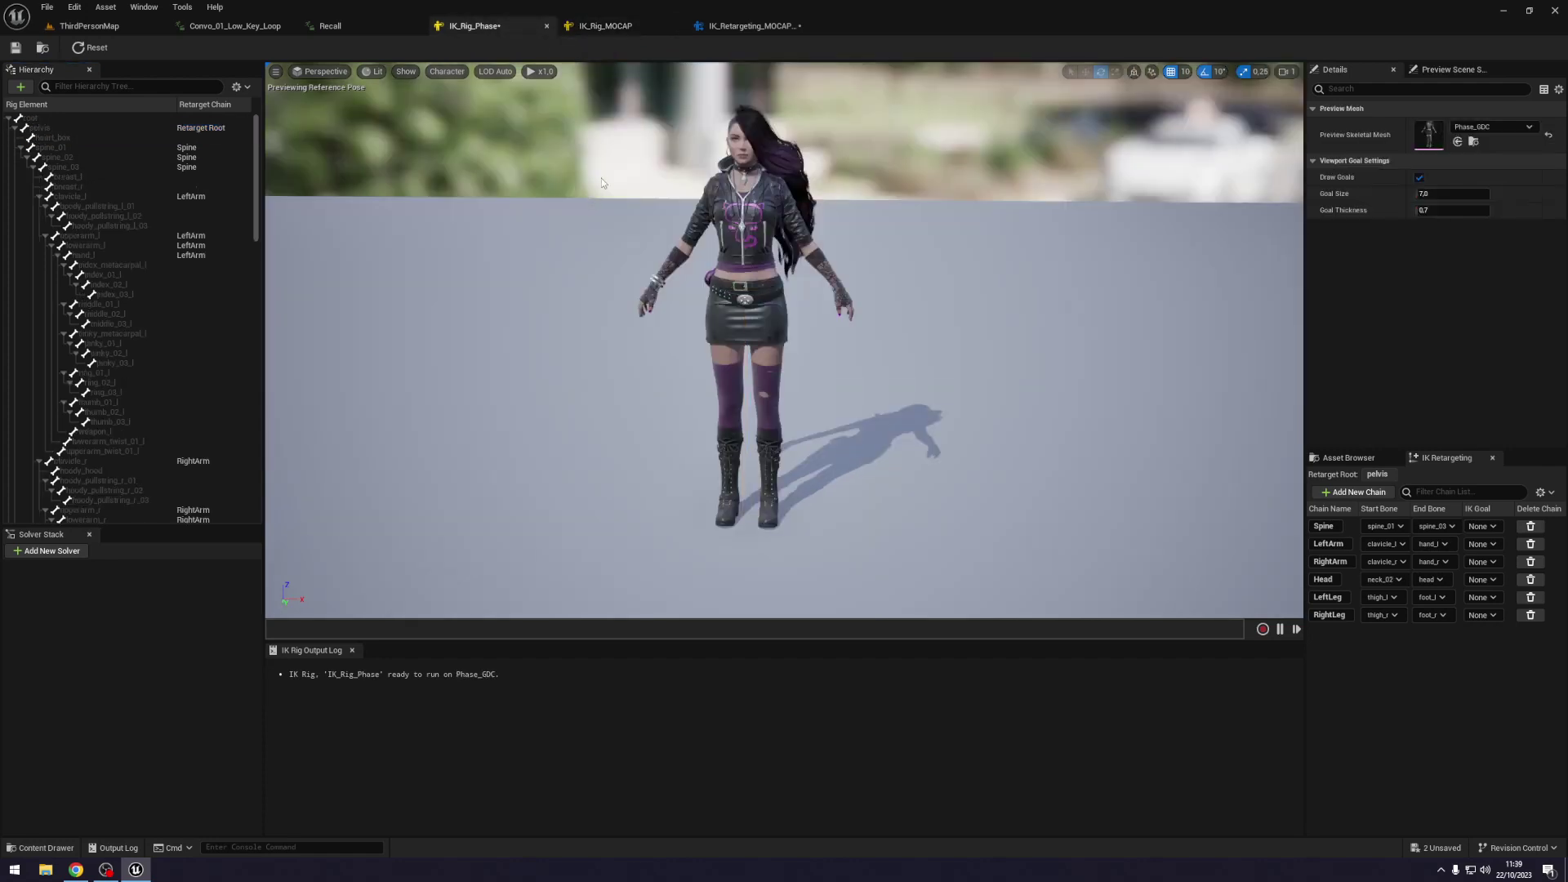
pyautogui.click(733, 27)
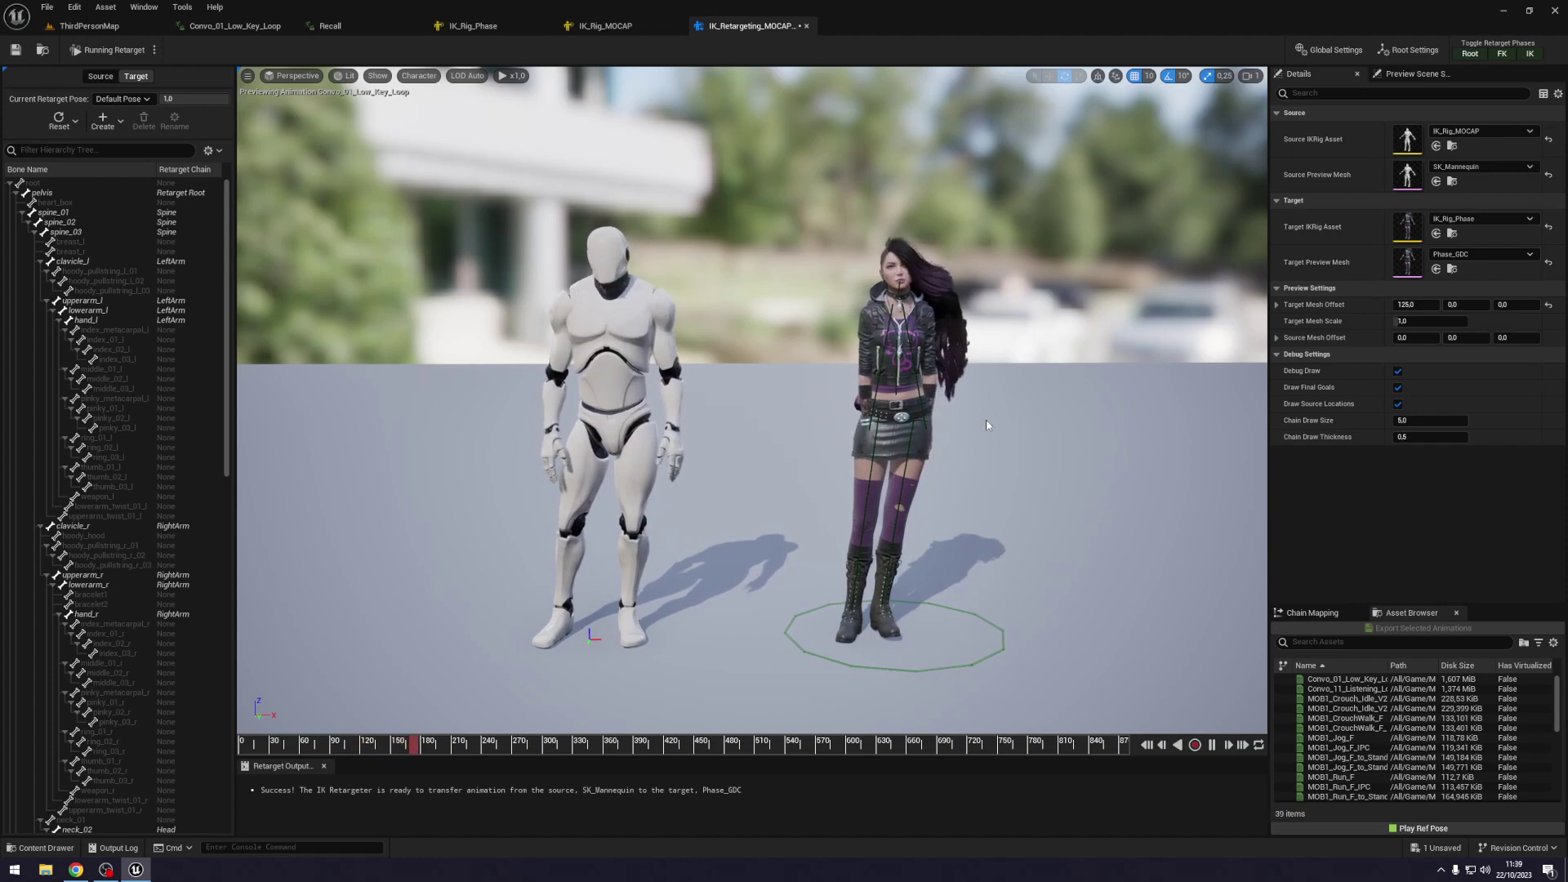
# Show the reference pose and set Target Mesh Offset X to 0, overlaying Phase on the mannequin.
pyautogui.click(1405, 827)
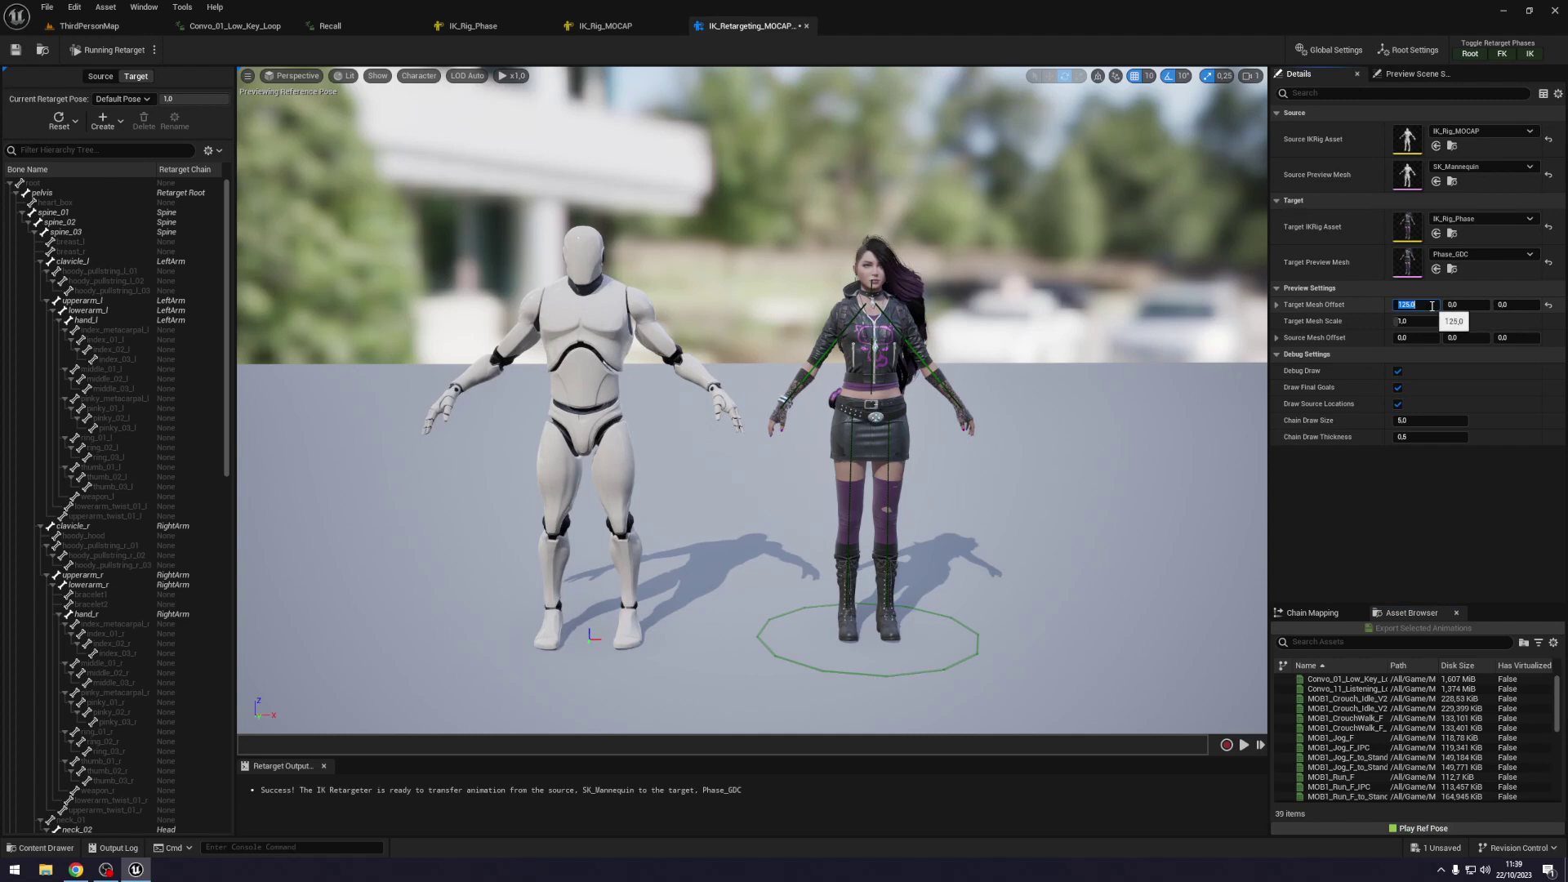
pyautogui.write('0')
pyautogui.press('Return')
pyautogui.click(1390, 827)
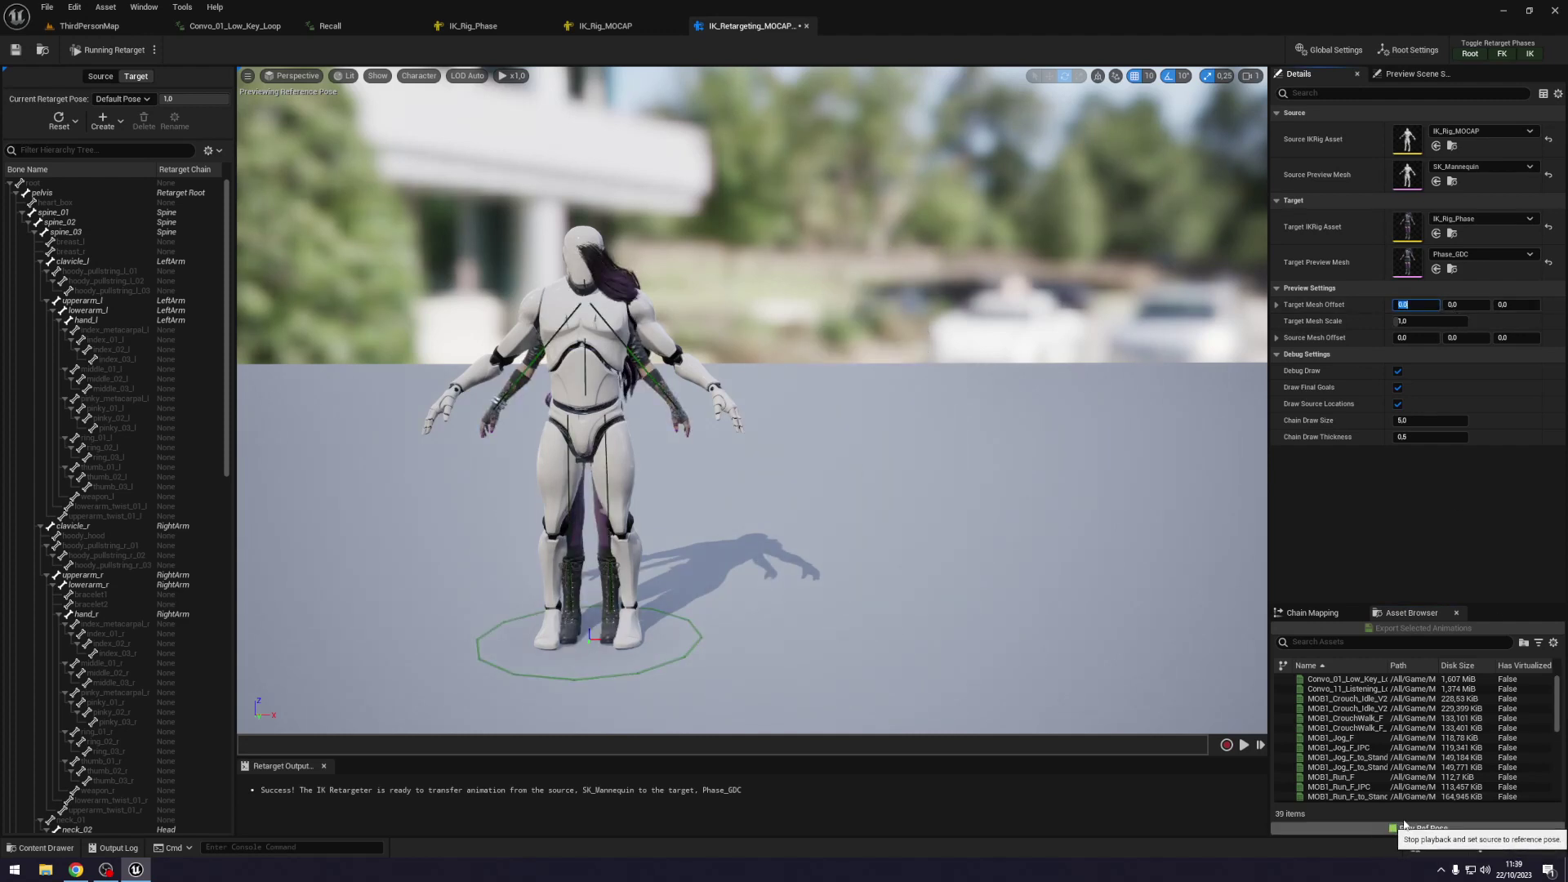
pyautogui.moveTo(731, 470)
pyautogui.keyDown('alt'); pyautogui.mouseDown()
pyautogui.moveTo(784, 457)
pyautogui.moveTo(745, 503)
pyautogui.mouseUp(); pyautogui.keyUp('alt')
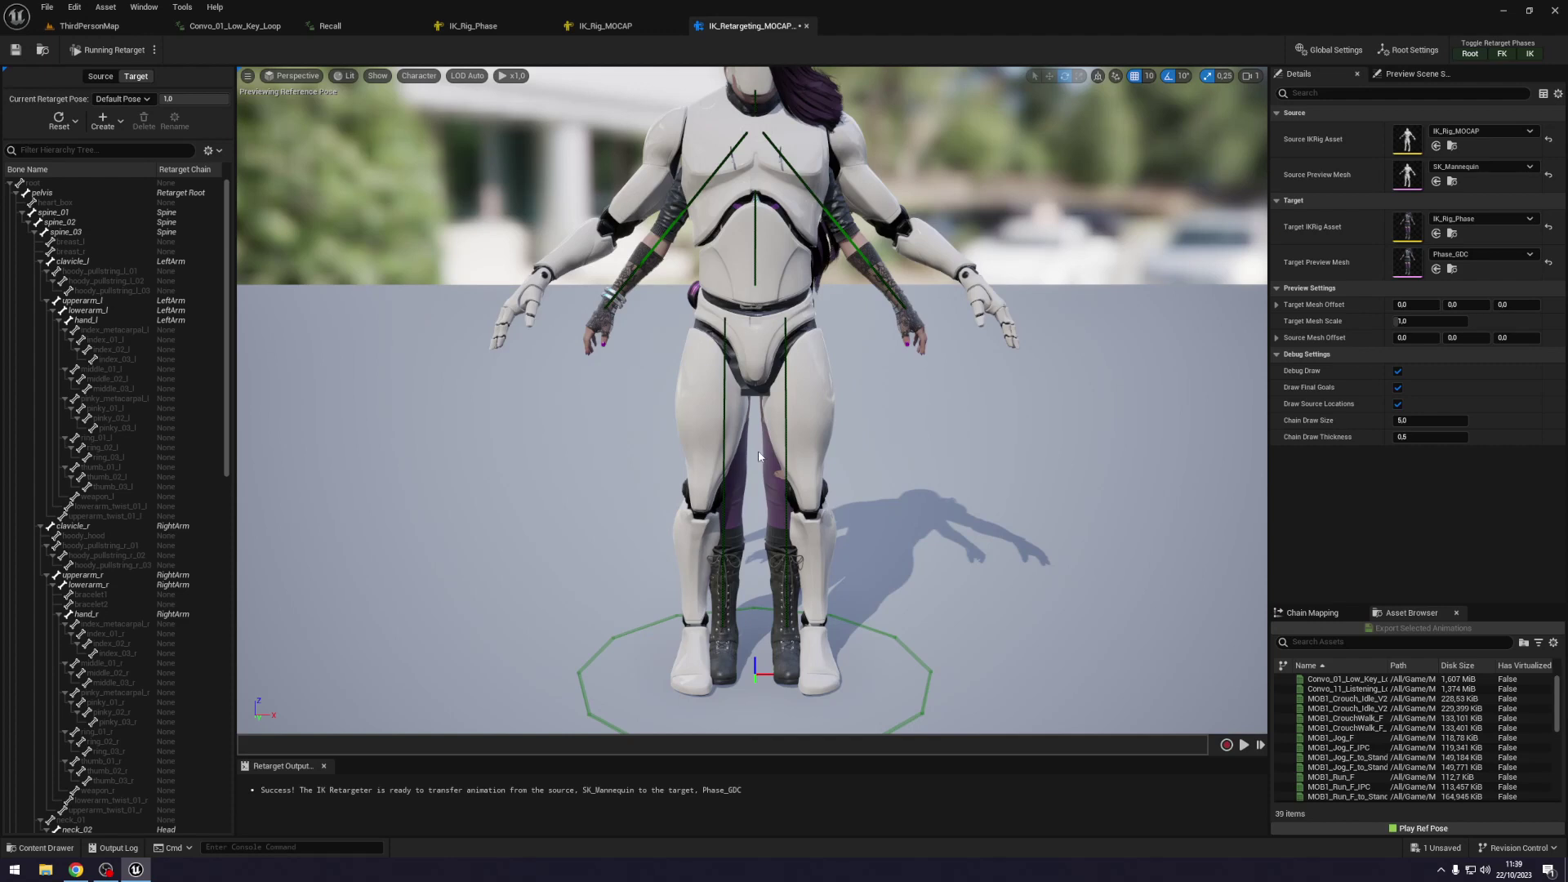
pyautogui.scroll(-5, 778, 463)
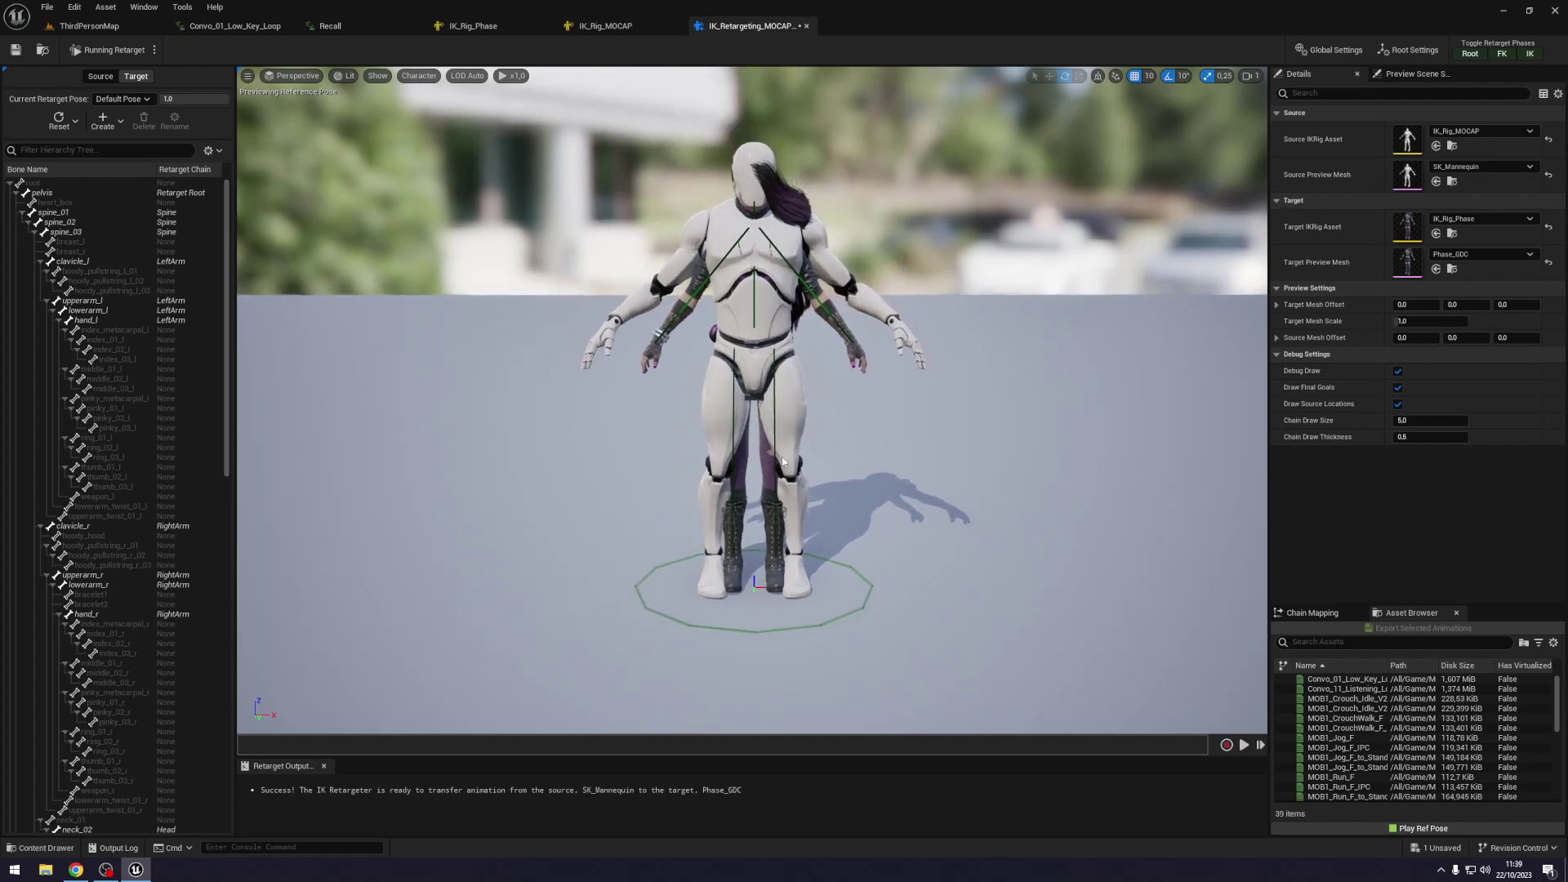
pyautogui.click(154, 50)
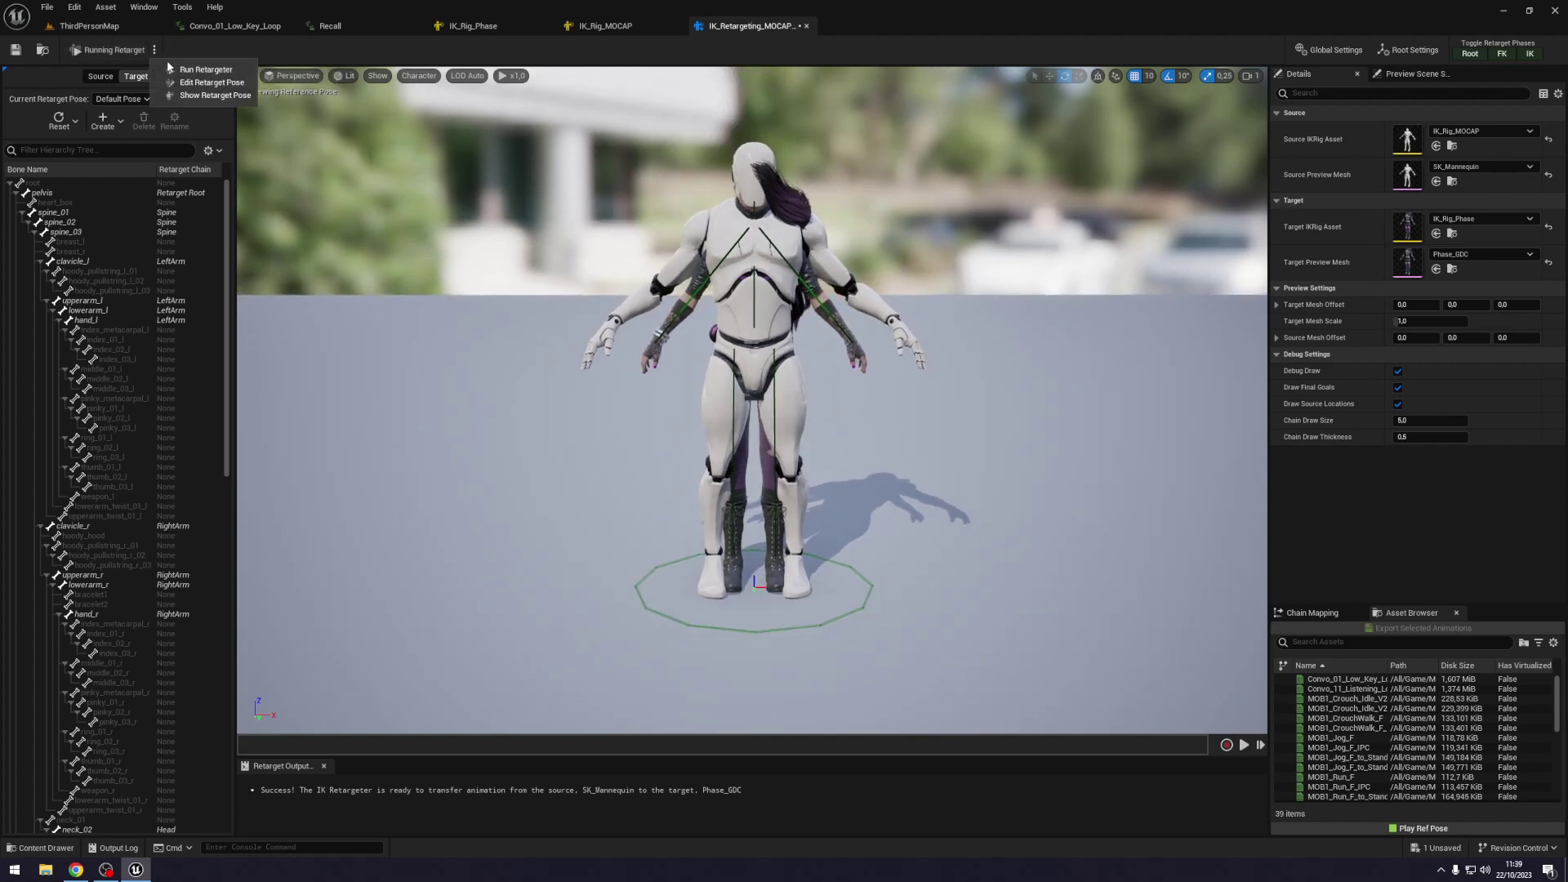
# Enter Edit Retarget Pose and rotate Phase's thigh_l and thigh_r with 5° rotation snapping.
pyautogui.click(187, 82)
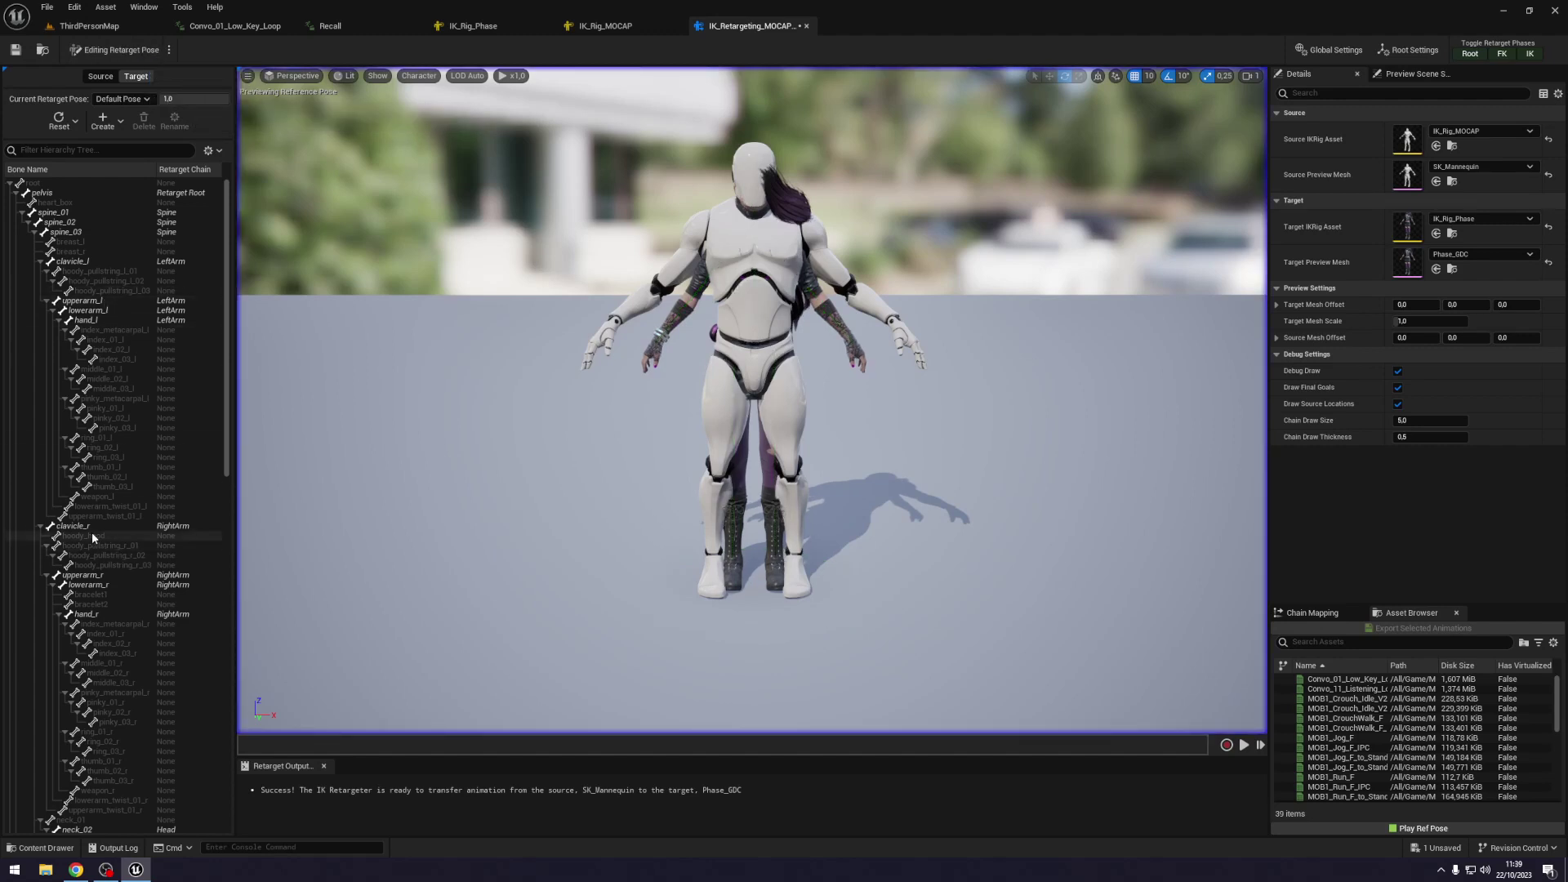
pyautogui.click(63, 221)
pyautogui.click(54, 212)
pyautogui.press('Left')
pyautogui.press('Down')
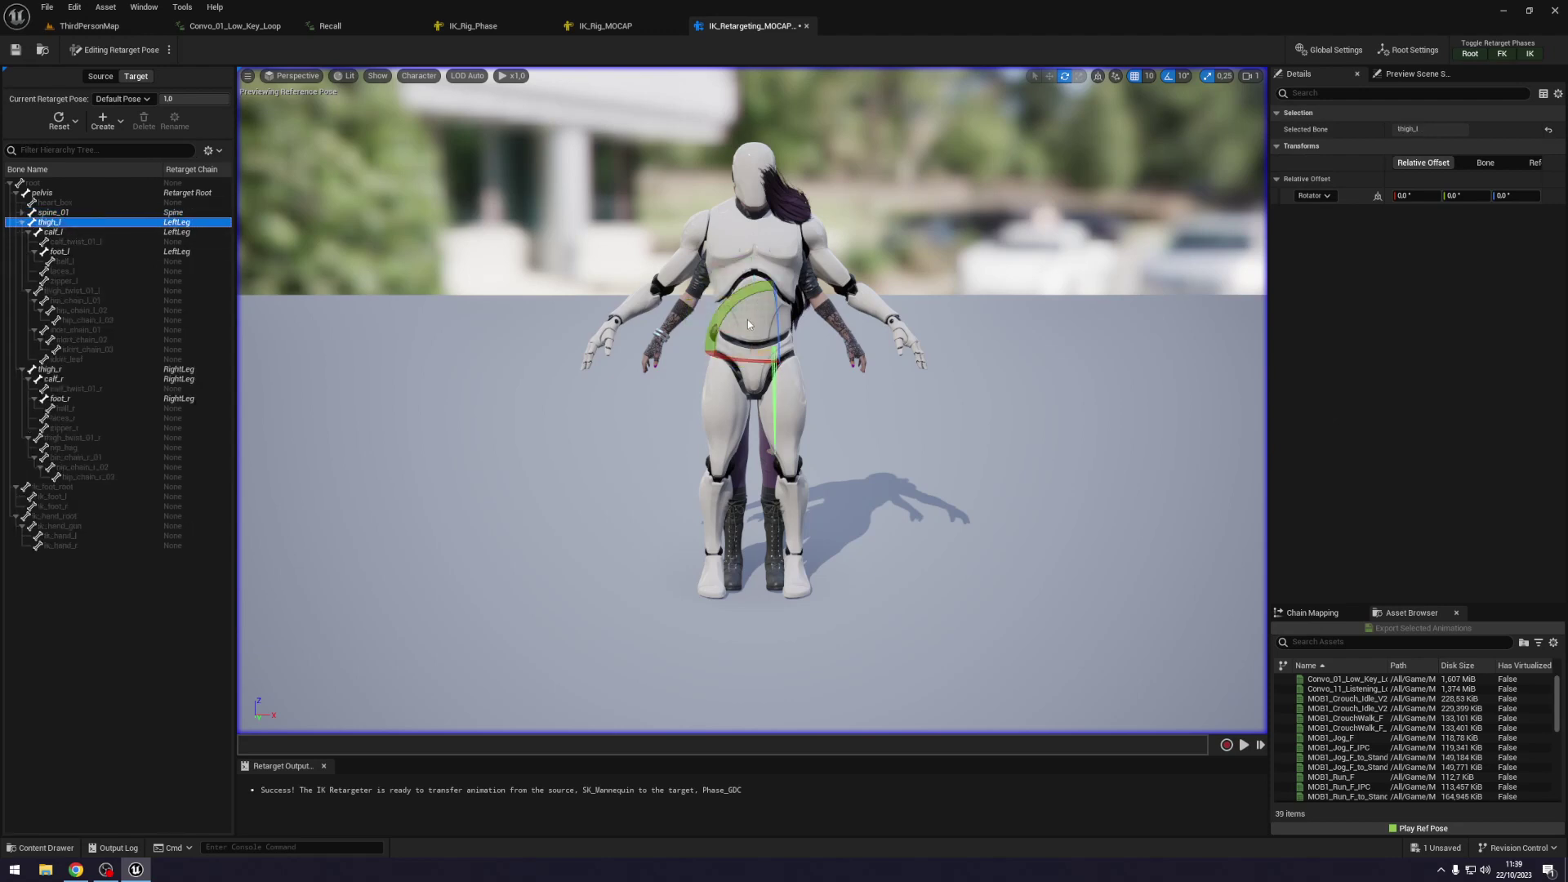
pyautogui.moveTo(742, 296); pyautogui.dragTo(775, 298)
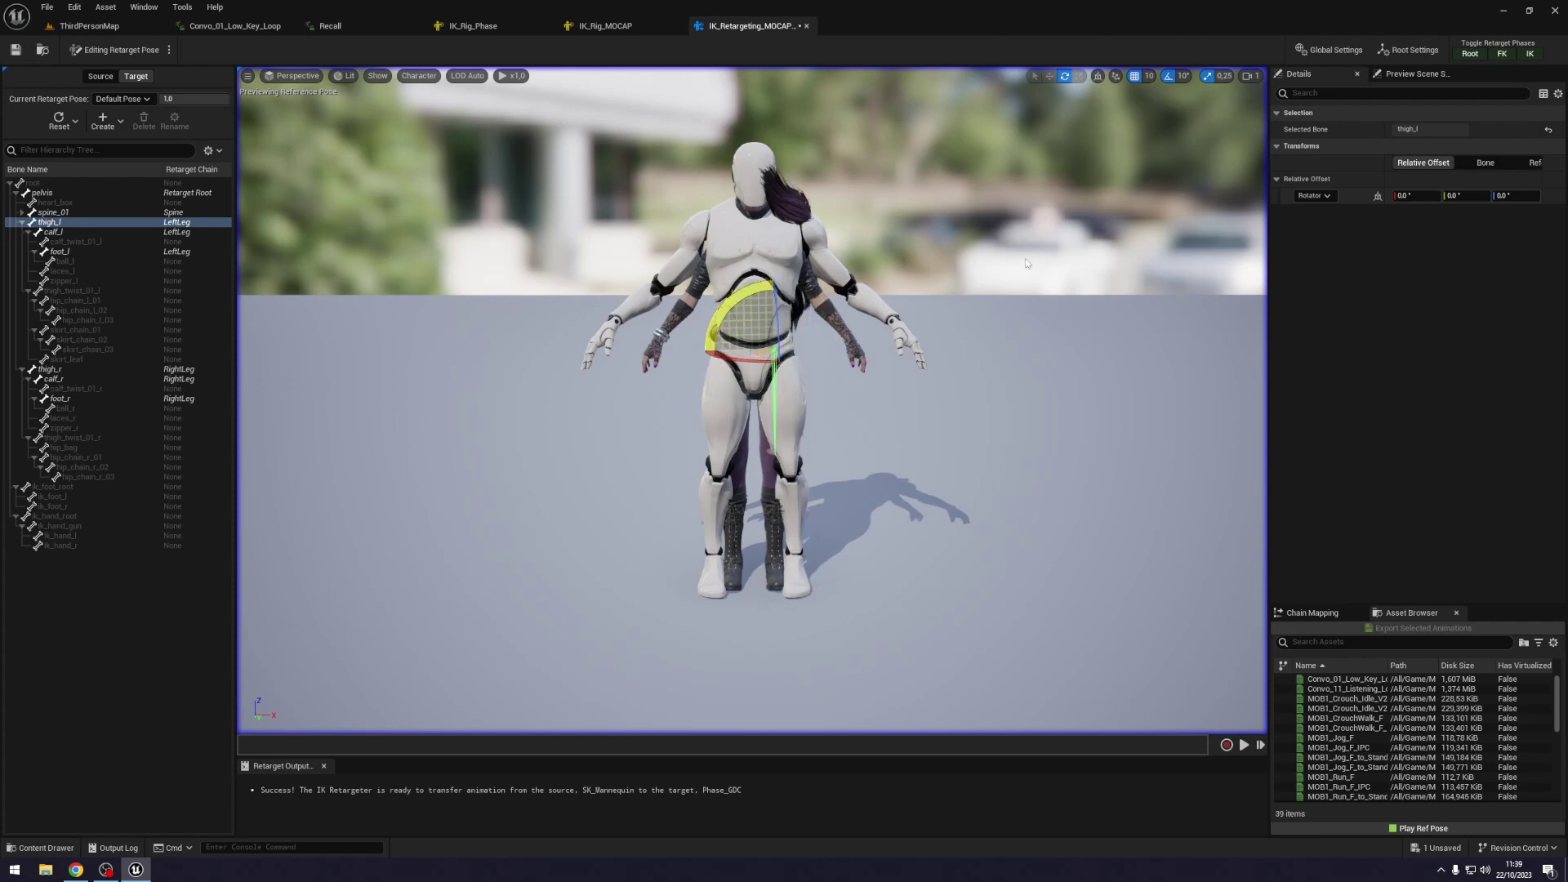
pyautogui.click(1182, 75)
pyautogui.click(1204, 108)
pyautogui.moveTo(752, 320); pyautogui.dragTo(744, 496)
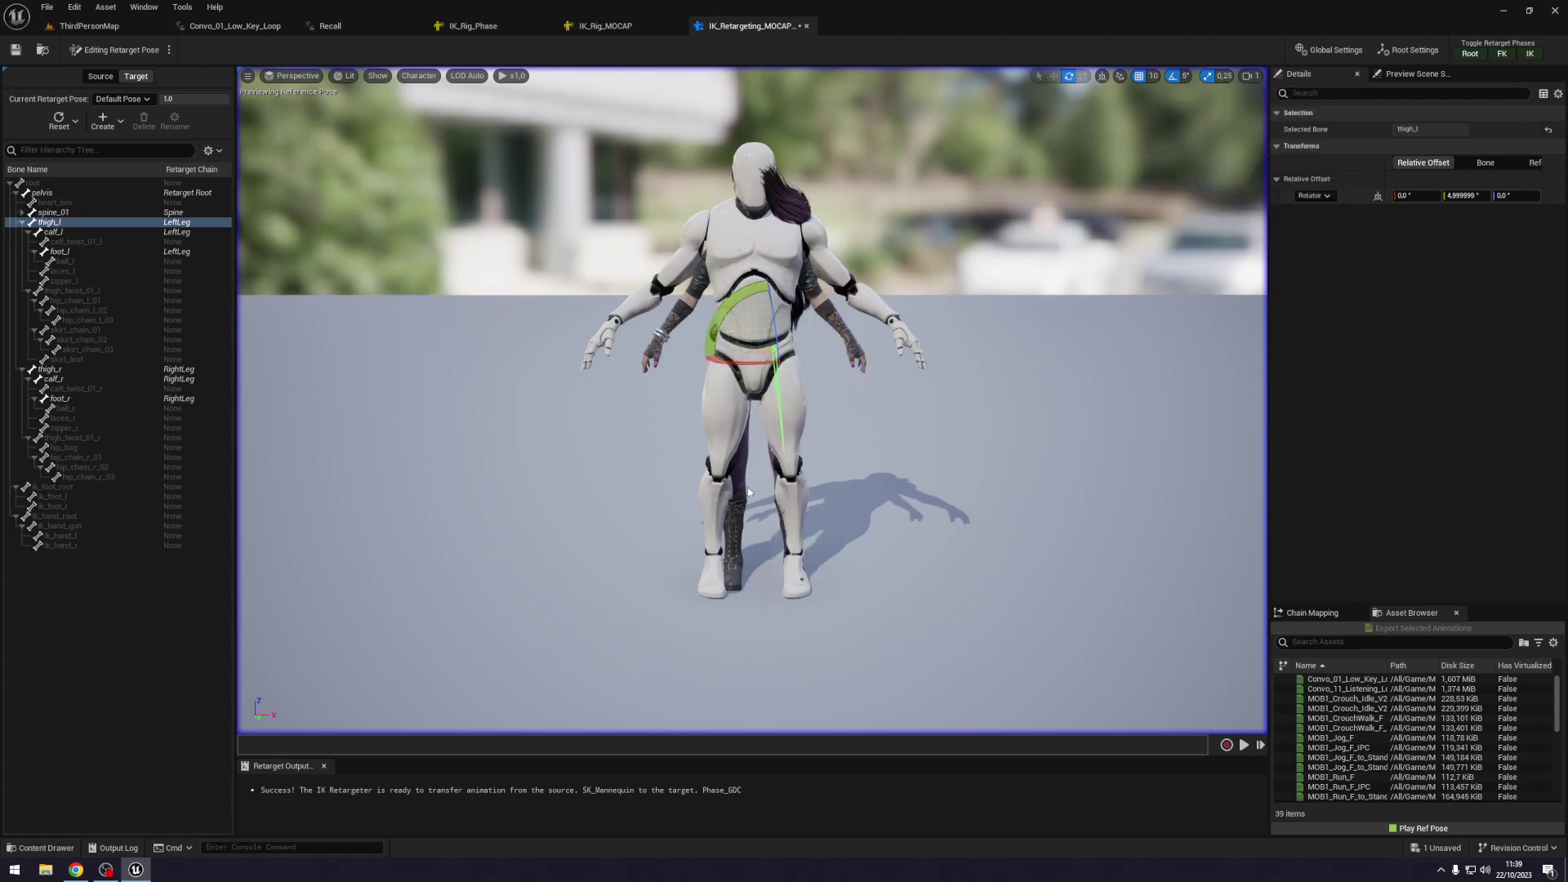
pyautogui.click(49, 370)
pyautogui.moveTo(772, 296)
pyautogui.mouseDown()
pyautogui.moveTo(741, 414)
pyautogui.moveTo(780, 313)
pyautogui.mouseUp()
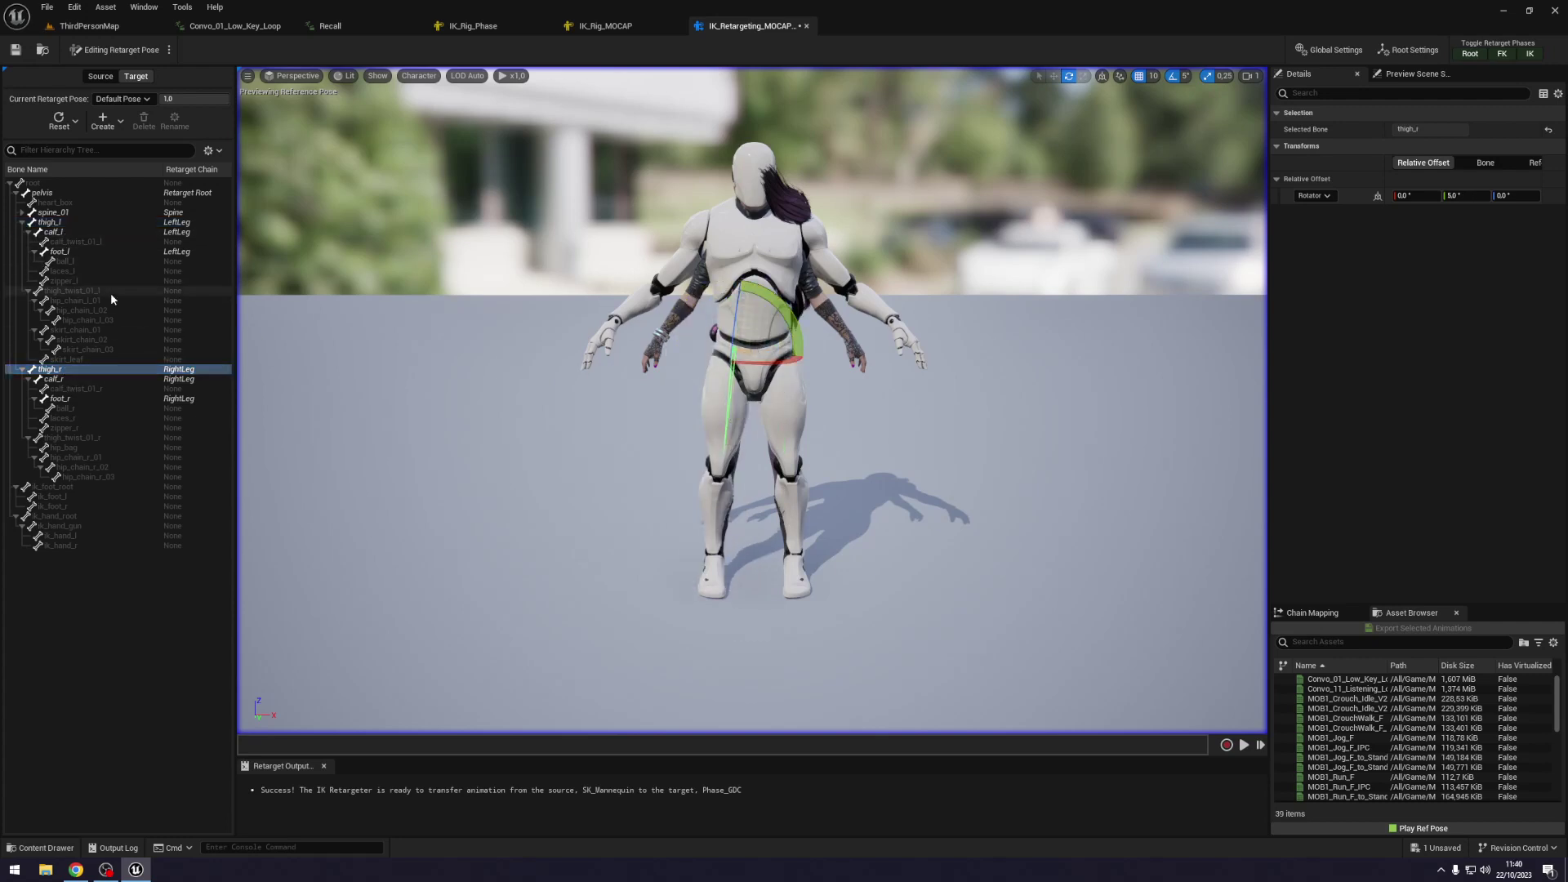
# Select clavicle_r and rotate it to a 5.0 relative offset to match the mannequin.
pyautogui.click(53, 211)
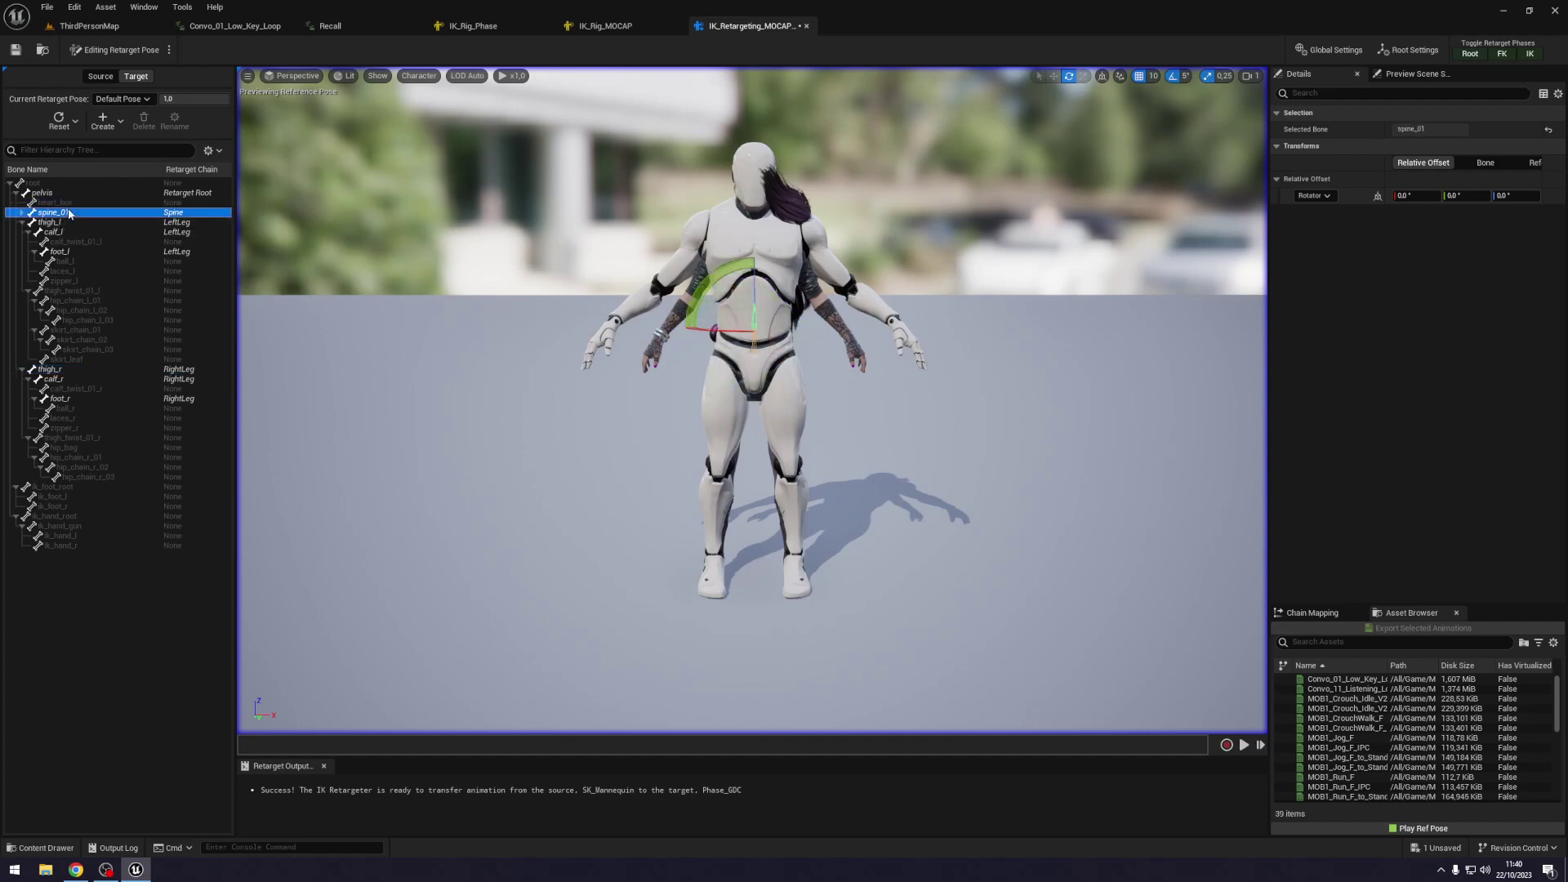
pyautogui.click(22, 211)
pyautogui.click(86, 232)
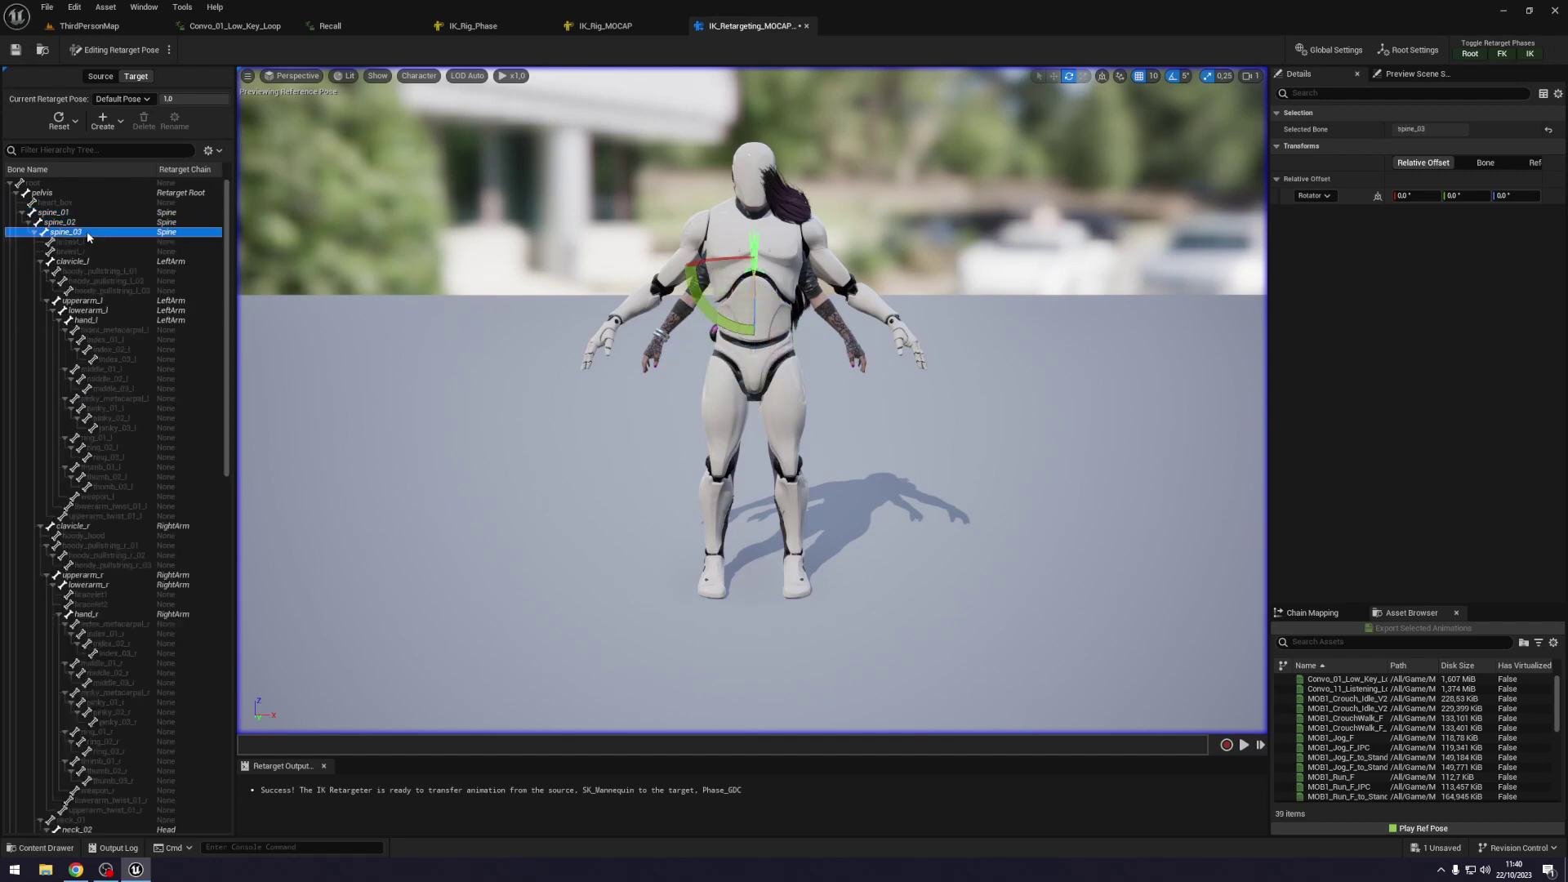
pyautogui.press('Down')
pyautogui.press('Down')
pyautogui.press('Down')
pyautogui.press('Left')
pyautogui.press('Down')
pyautogui.press('Left')
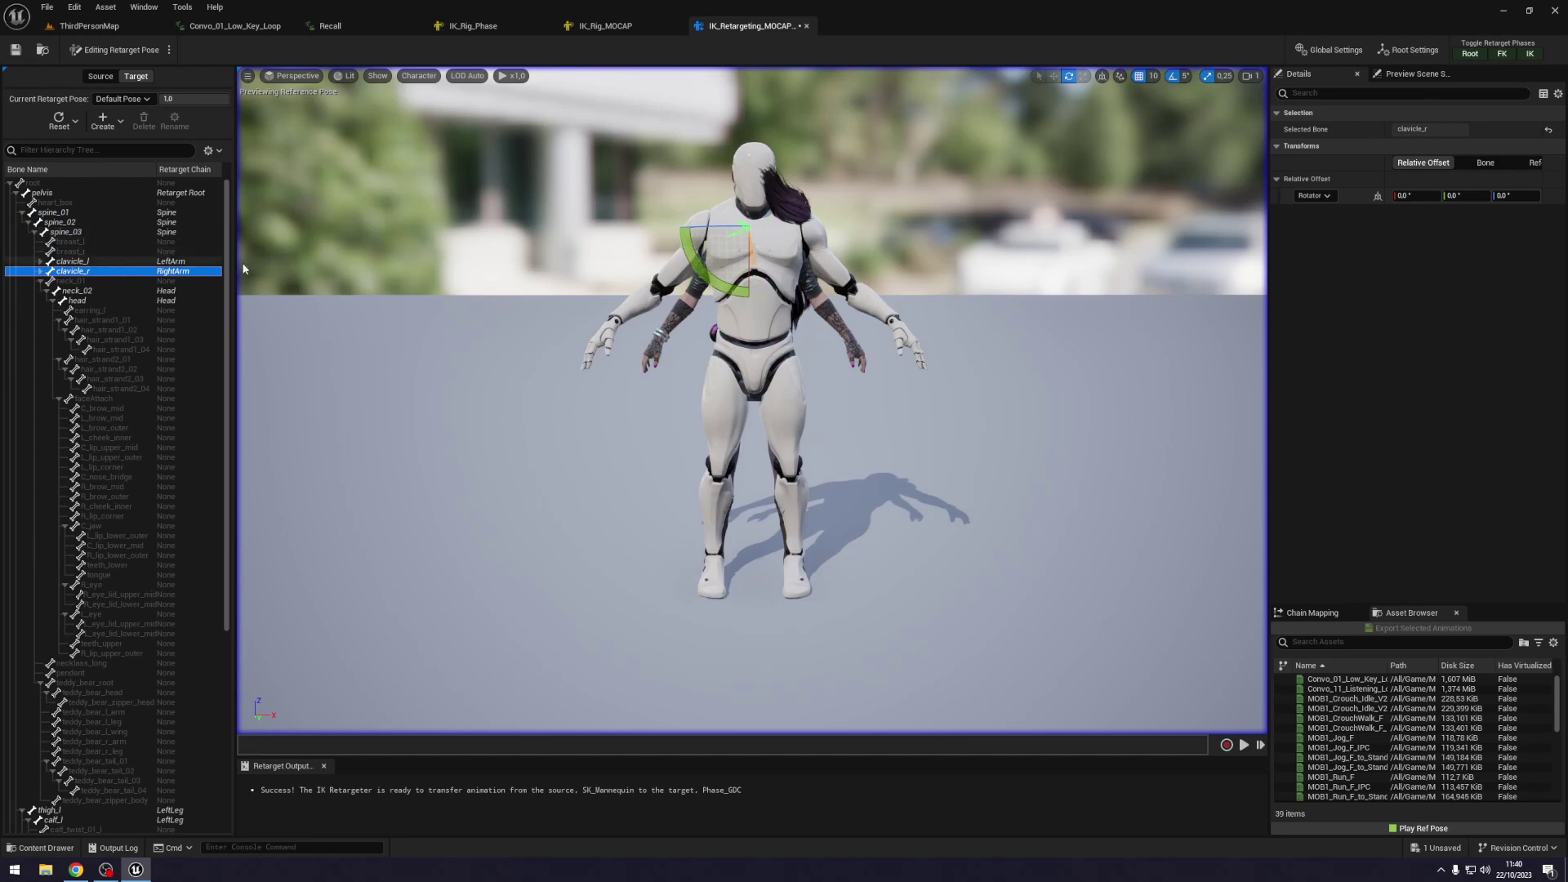
pyautogui.moveTo(716, 285)
pyautogui.mouseDown()
pyautogui.moveTo(815, 214)
pyautogui.moveTo(728, 288)
pyautogui.mouseUp()
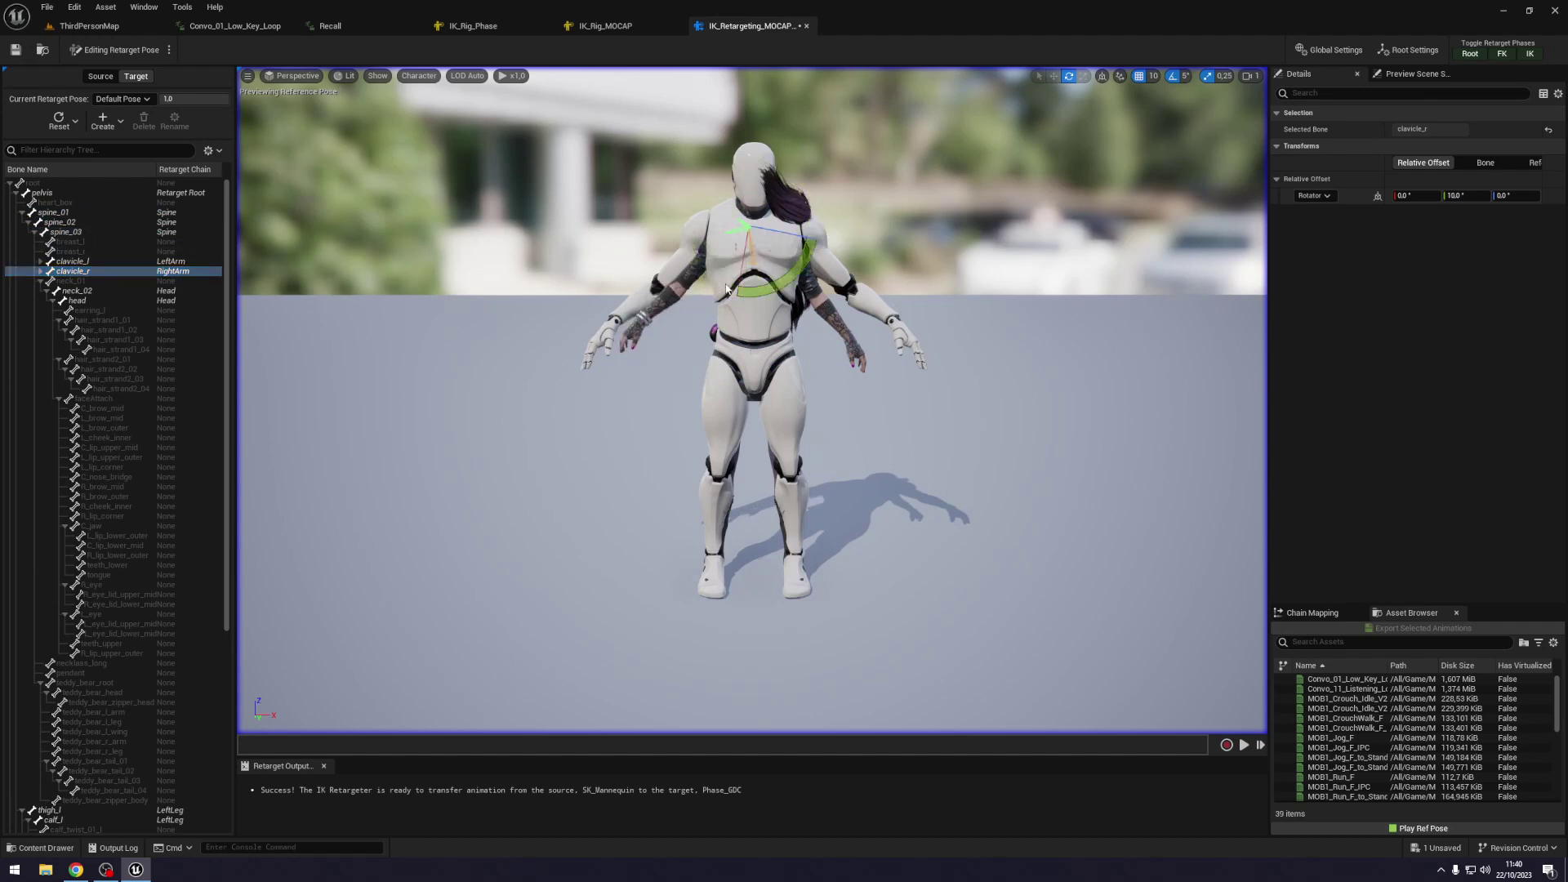
pyautogui.moveTo(771, 268)
pyautogui.mouseDown()
pyautogui.moveTo(815, 237)
pyautogui.moveTo(776, 291)
pyautogui.mouseUp()
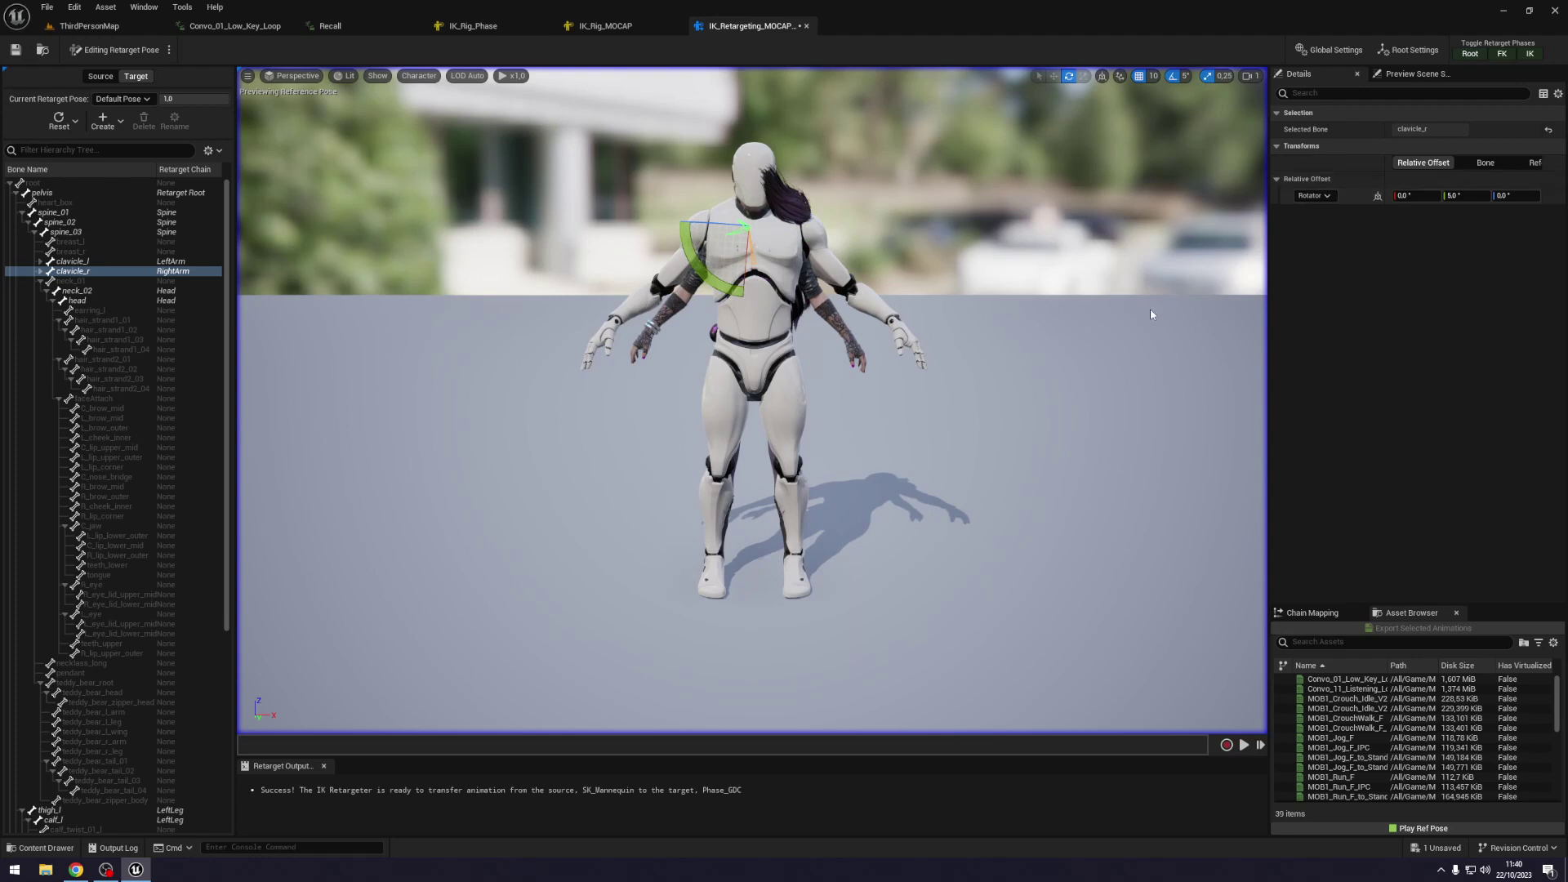
pyautogui.click(1184, 368)
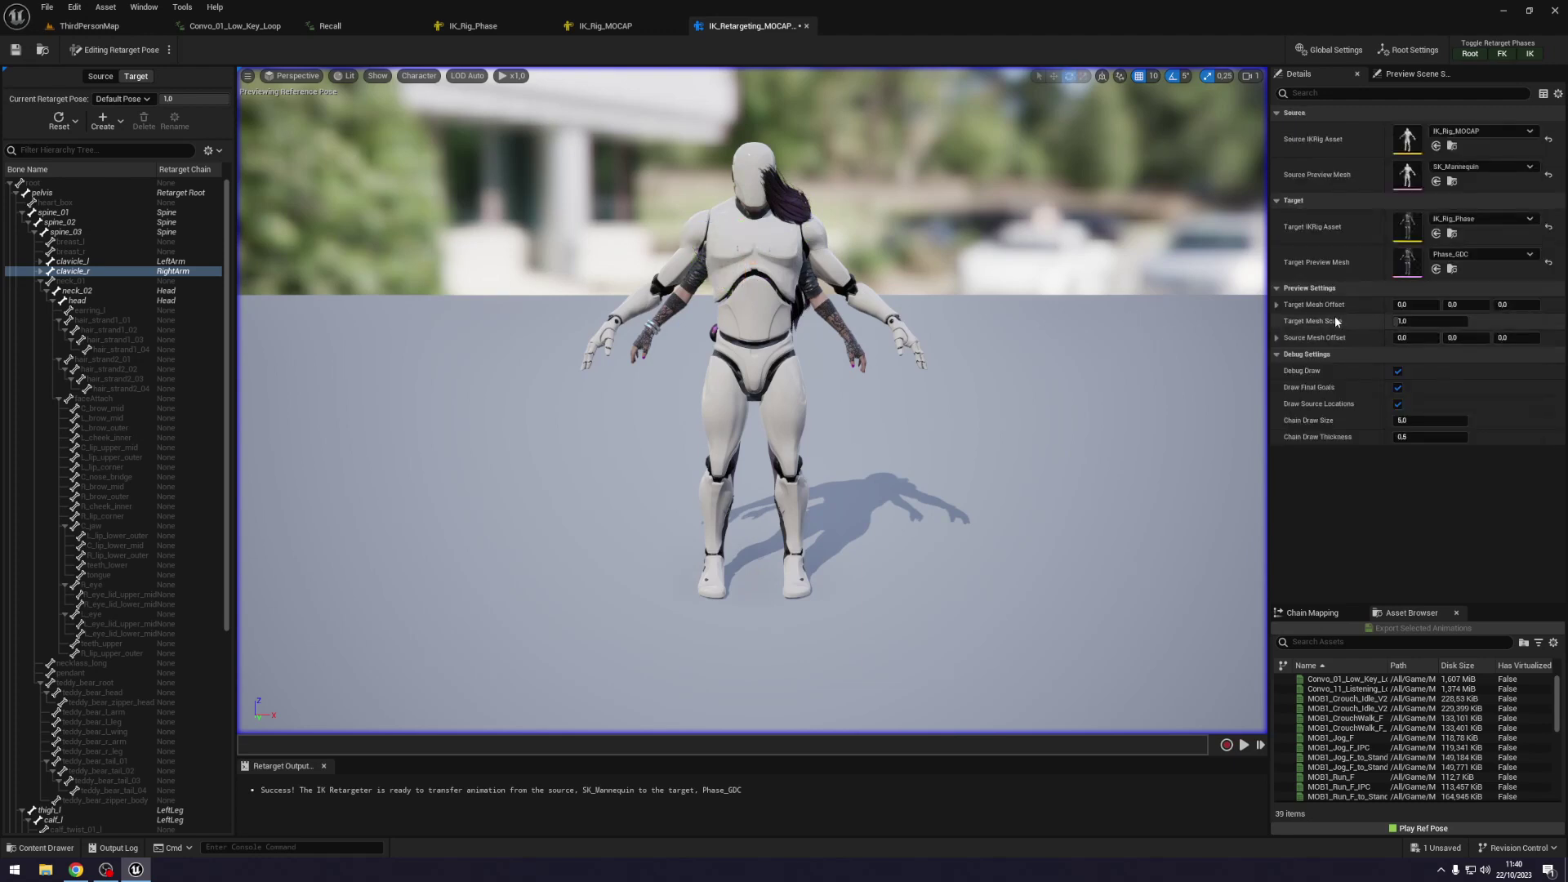
# Try Target Mesh Scale values of 1.5 and 1.1 on Phase, viewing her full body.
pyautogui.click(1425, 321)
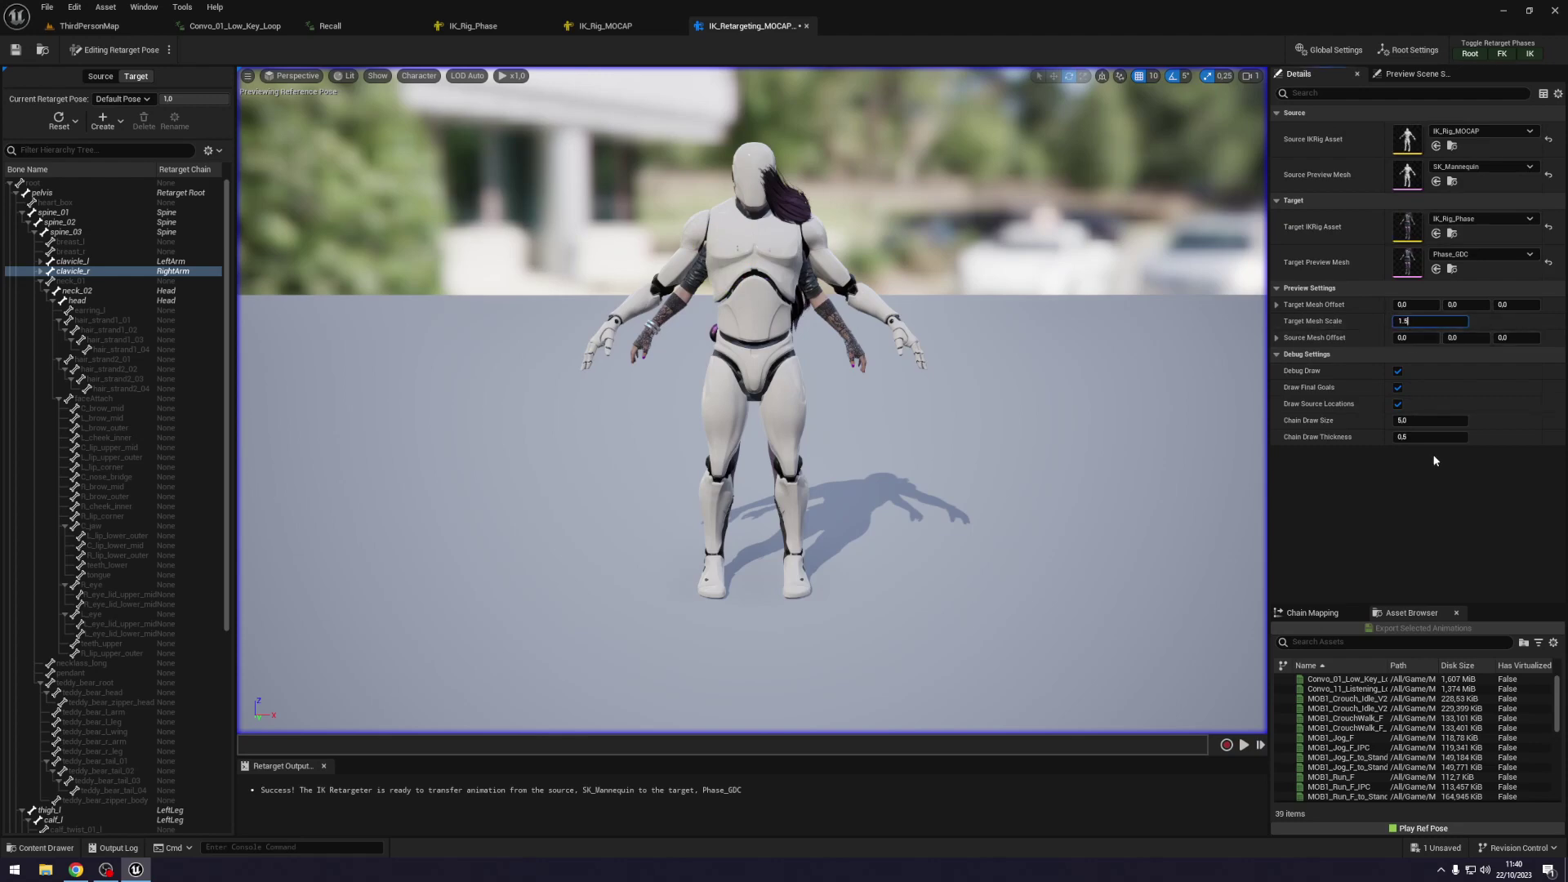
pyautogui.press('Return')
pyautogui.moveTo(1054, 345); pyautogui.dragTo(1053, 310, button='right')
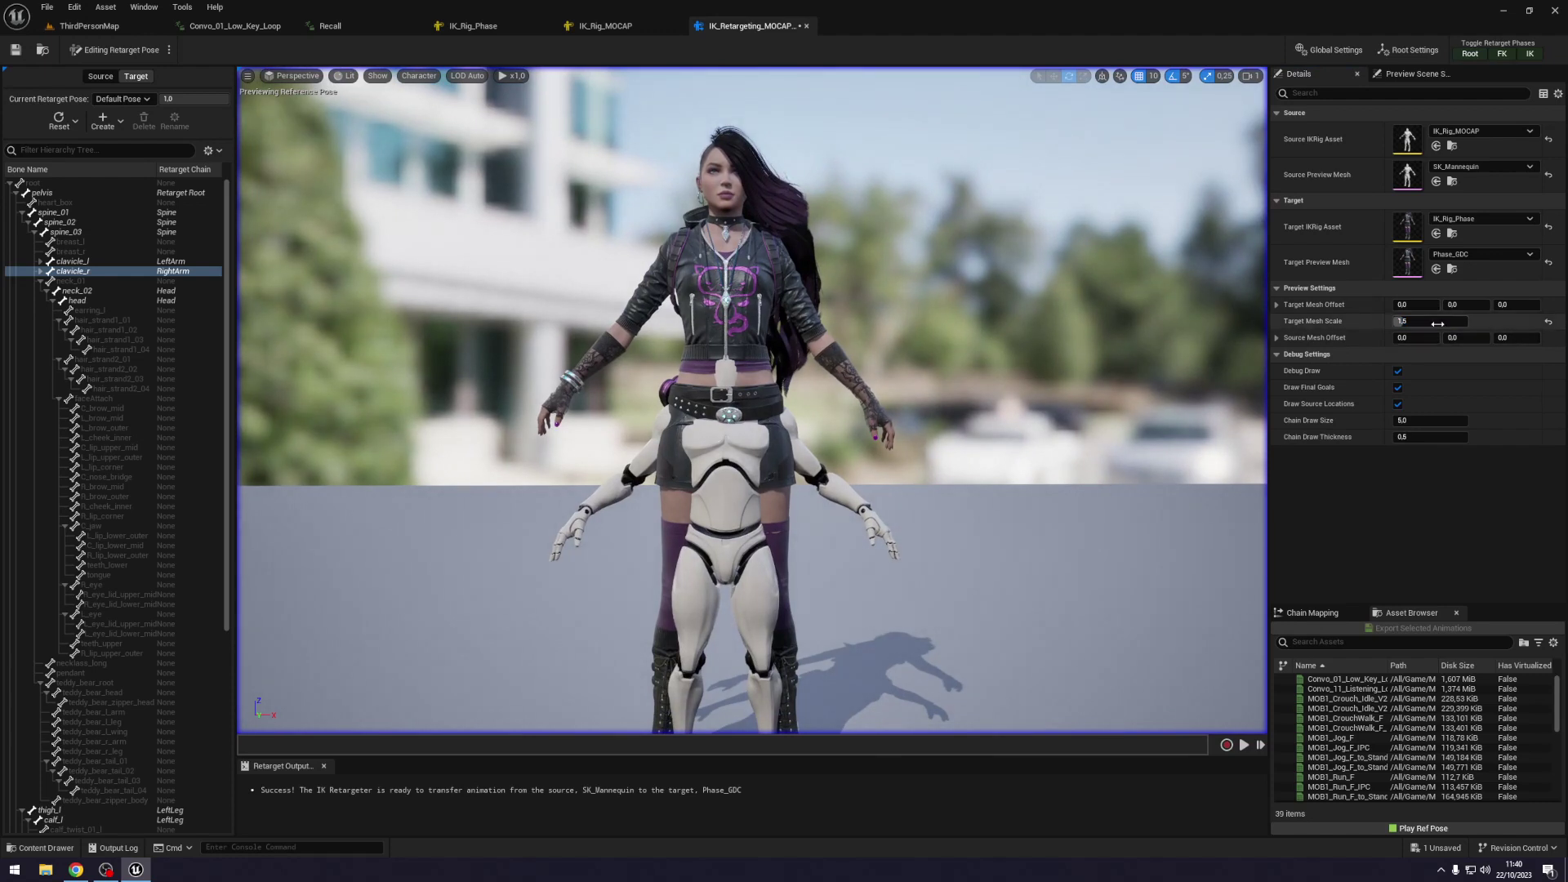
pyautogui.write('1.1')
pyautogui.write('1')
pyautogui.press('Return')
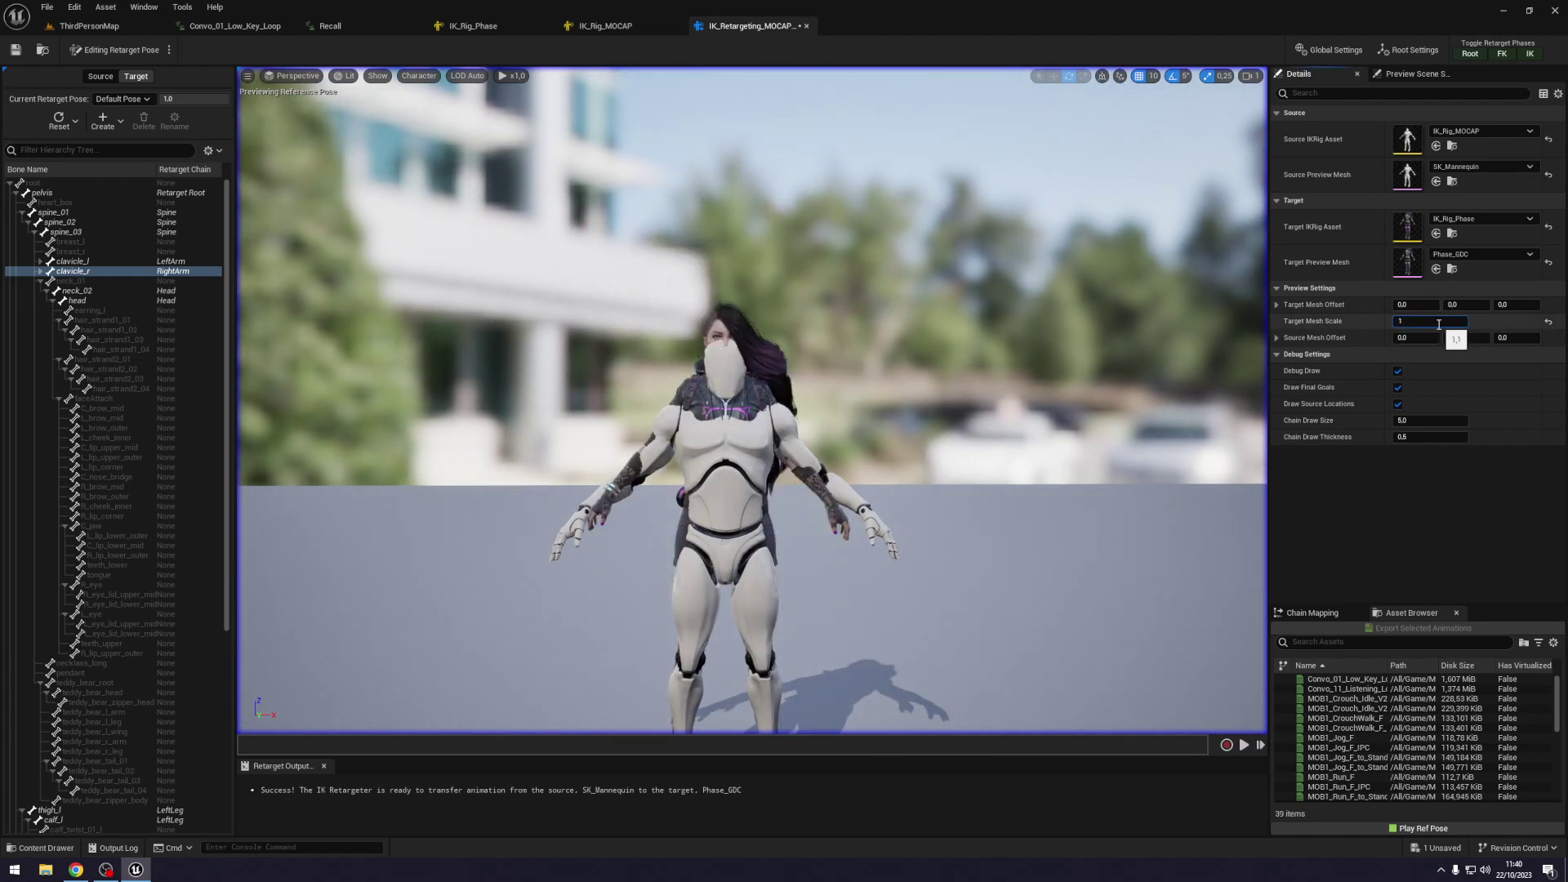
pyautogui.press('Return')
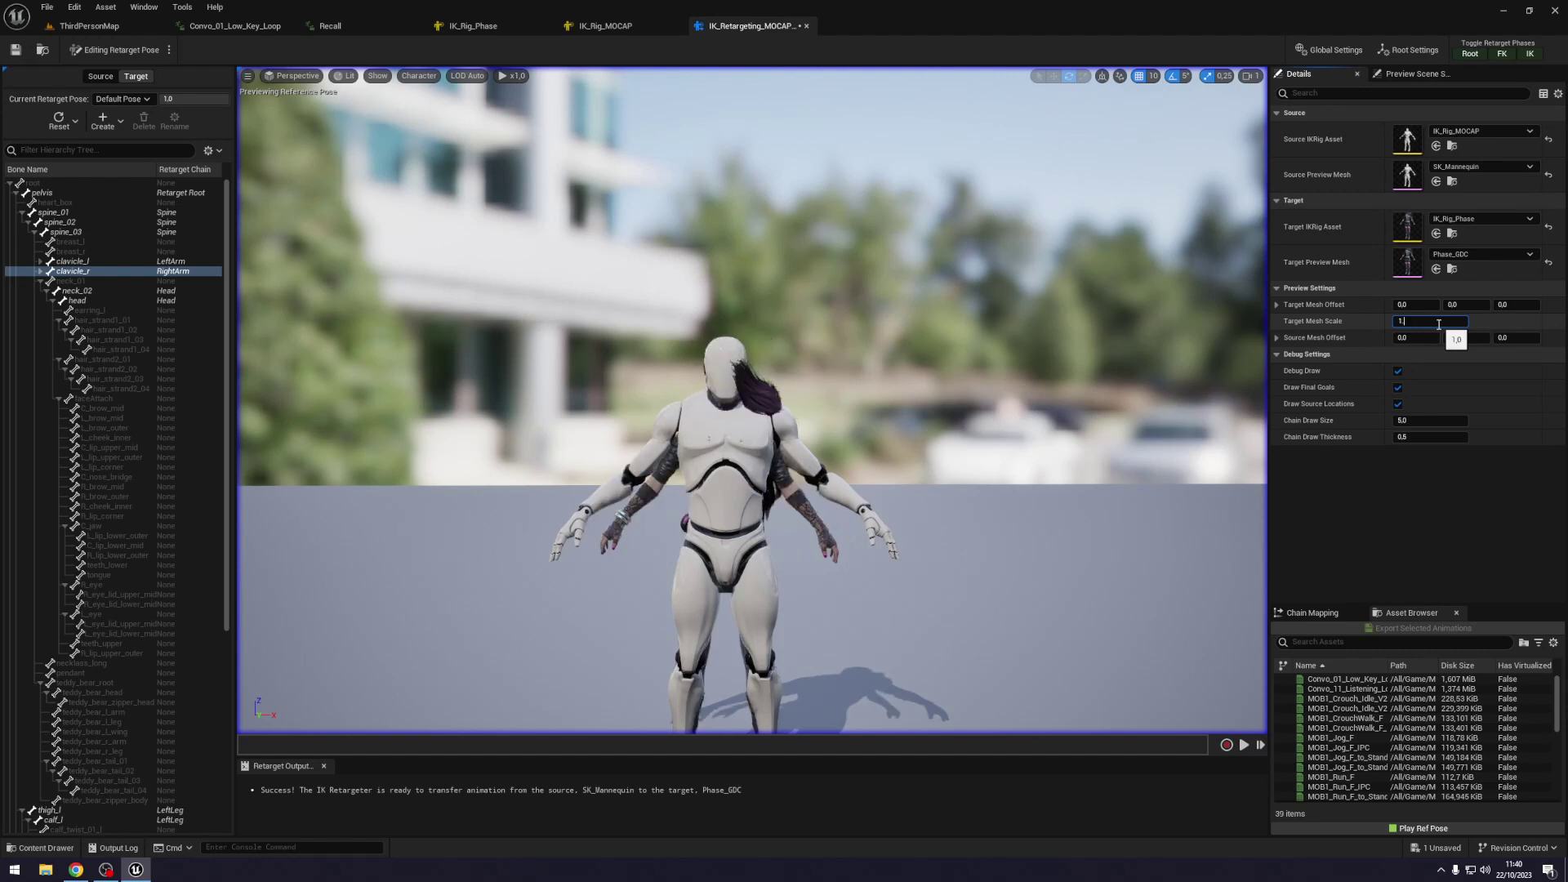
pyautogui.write('.5')
pyautogui.press('Return')
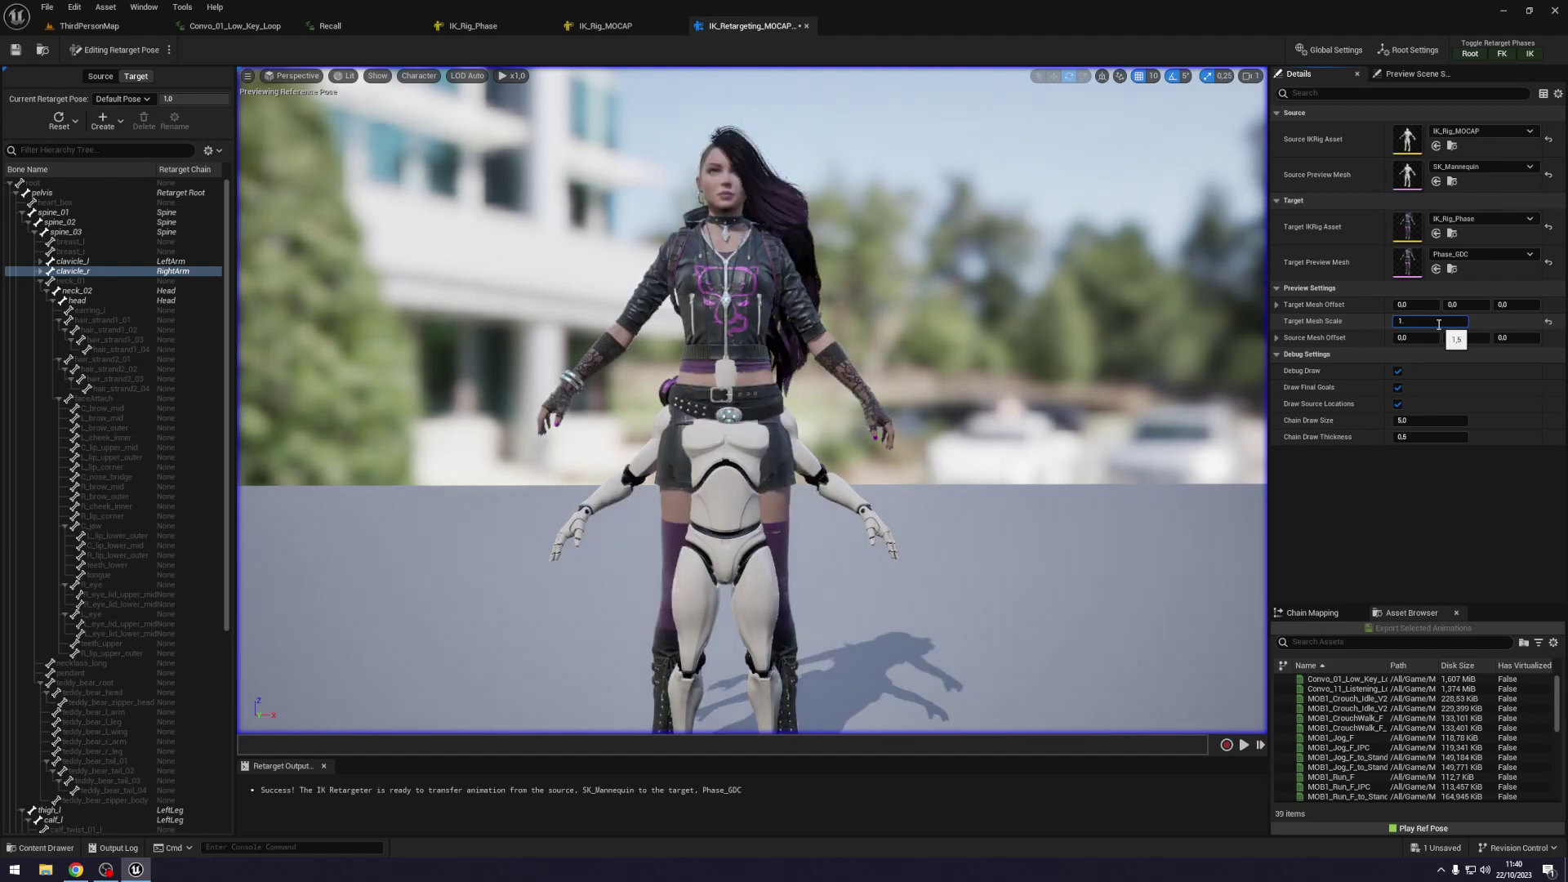
# Narrow the Target Mesh Scale to 1.05, then 1.04, comparing the heads, and frame both characters.
pyautogui.write('05')
pyautogui.press('Return')
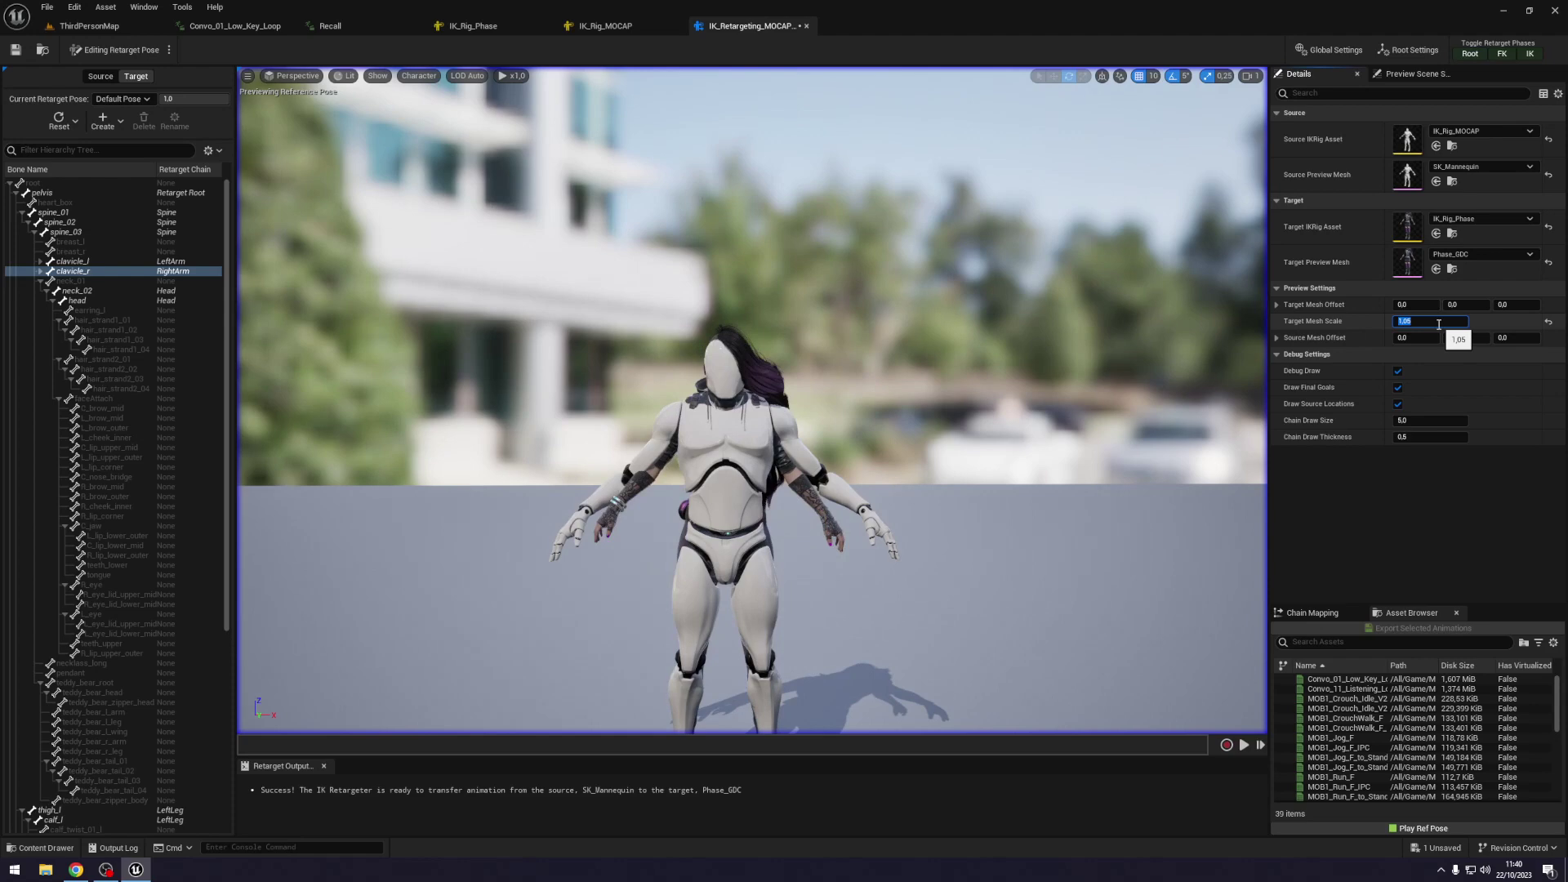
pyautogui.moveTo(898, 490)
pyautogui.mouseDown()
pyautogui.moveTo(817, 367)
pyautogui.moveTo(762, 402)
pyautogui.mouseUp()
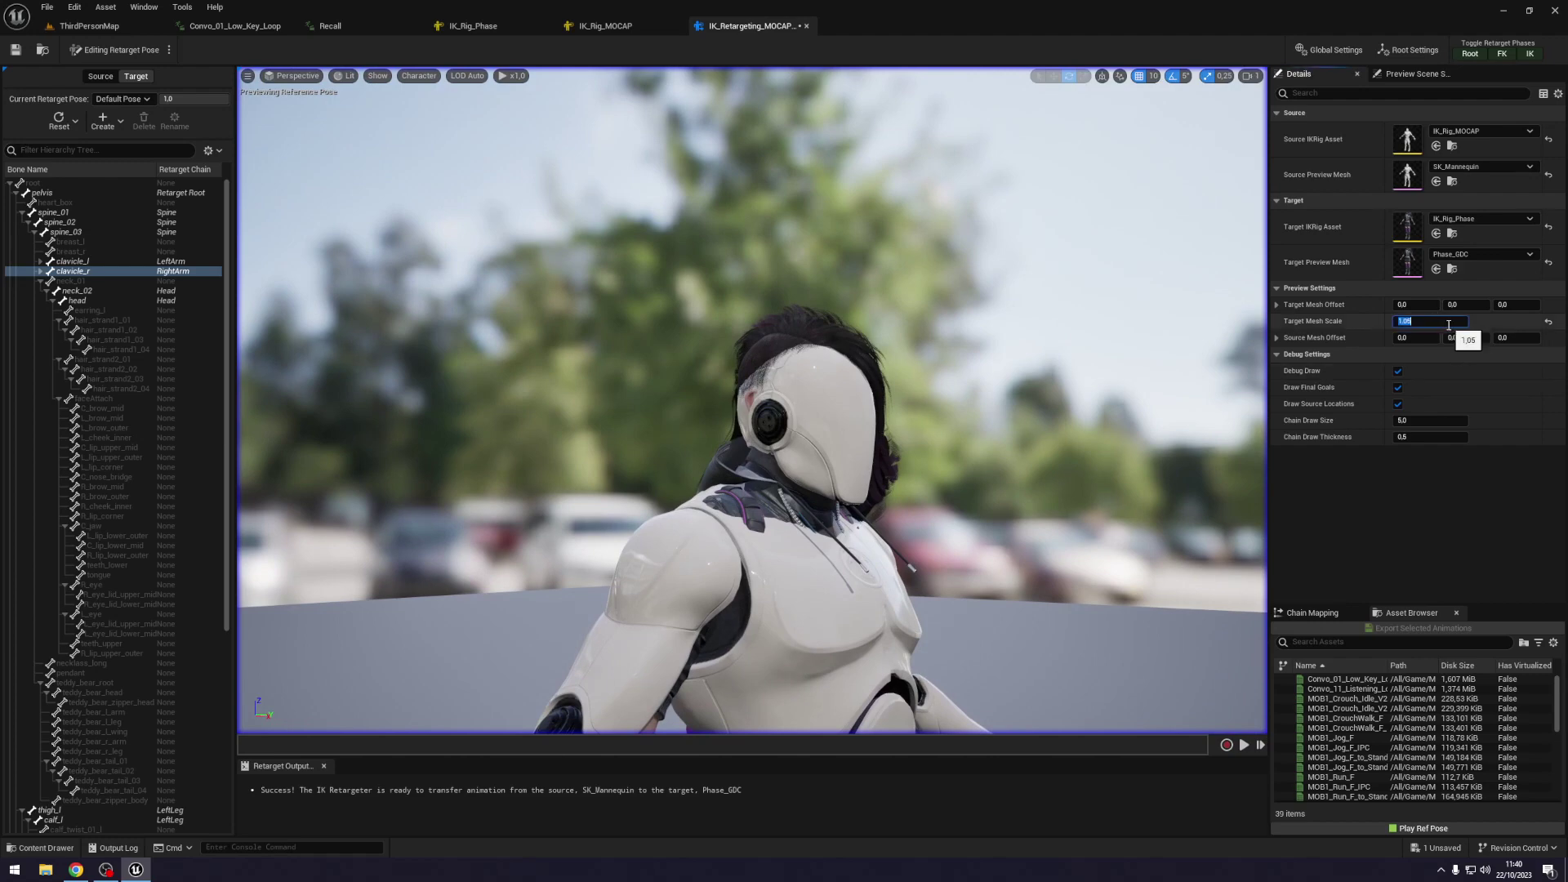
pyautogui.write('4')
pyautogui.press('Return')
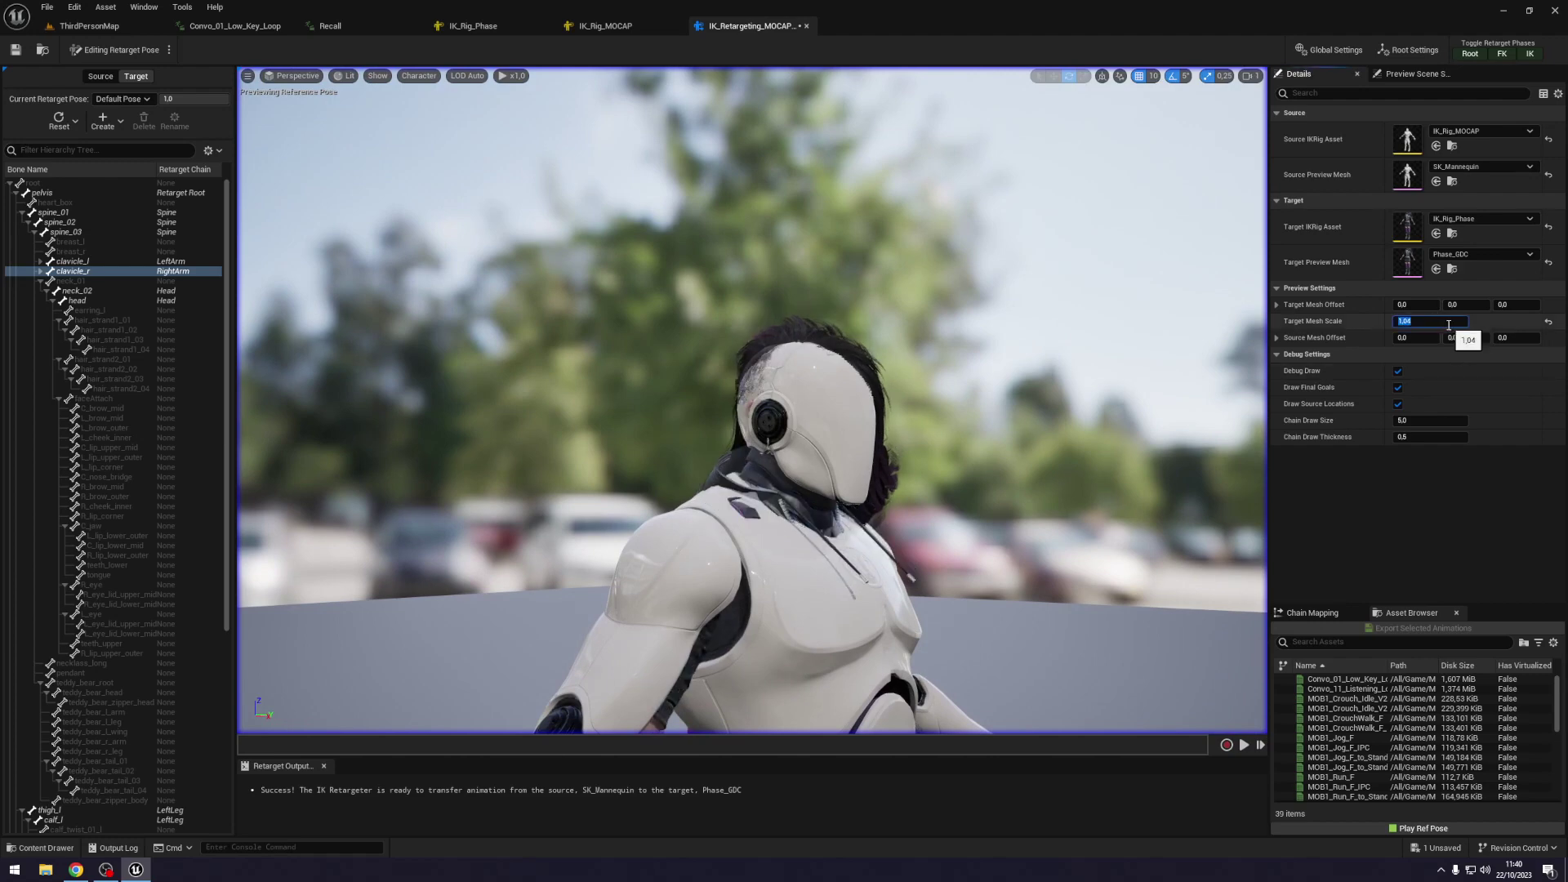
pyautogui.click(1076, 392)
pyautogui.press('f')
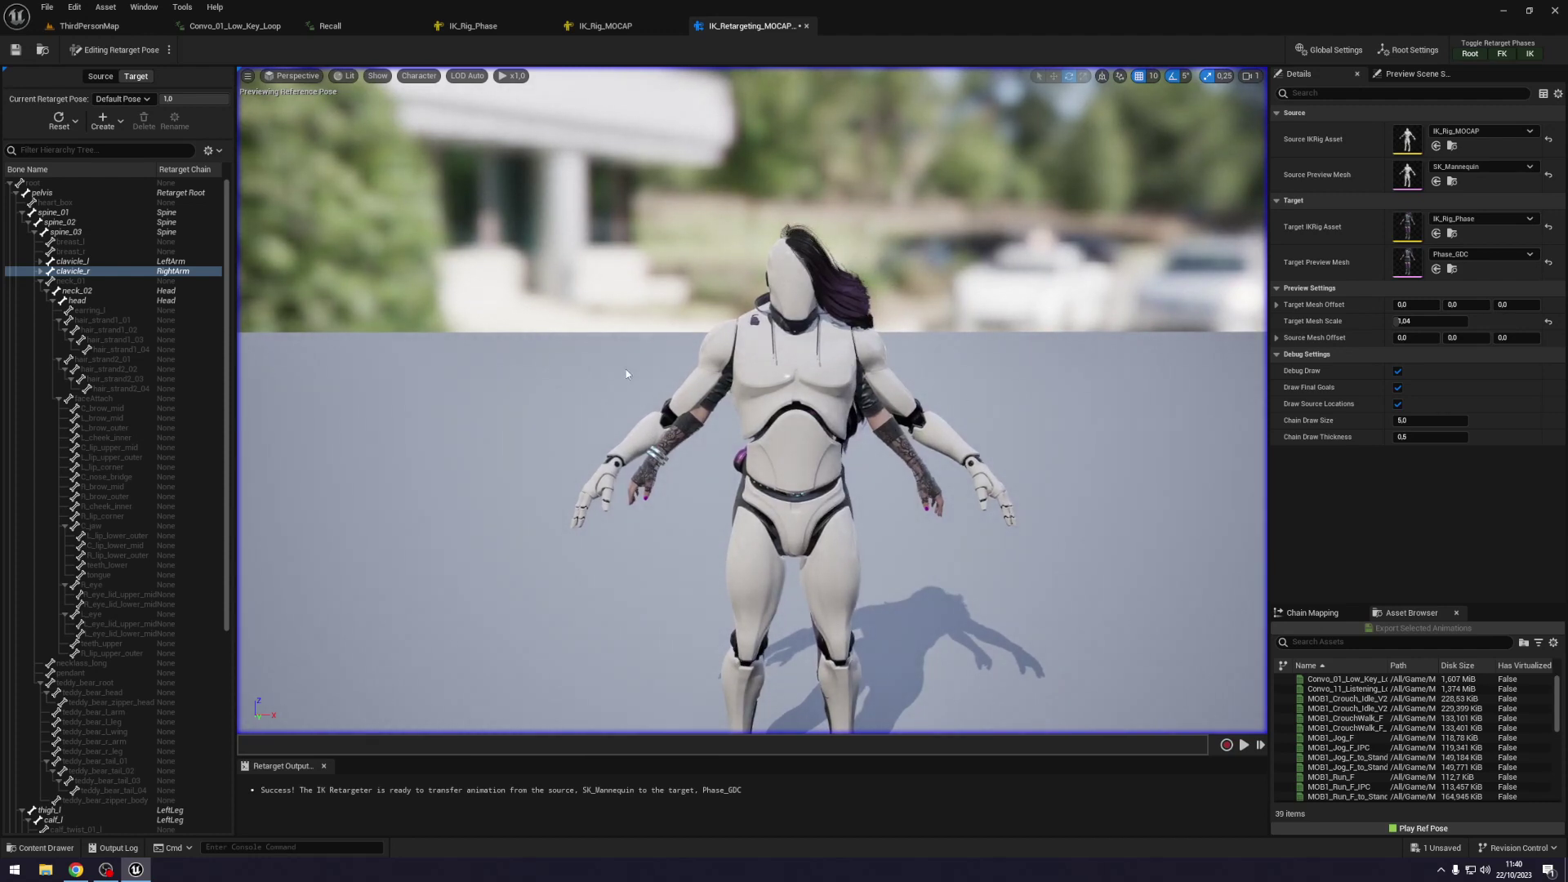
pyautogui.moveTo(620, 377); pyautogui.dragTo(621, 425, button='right')
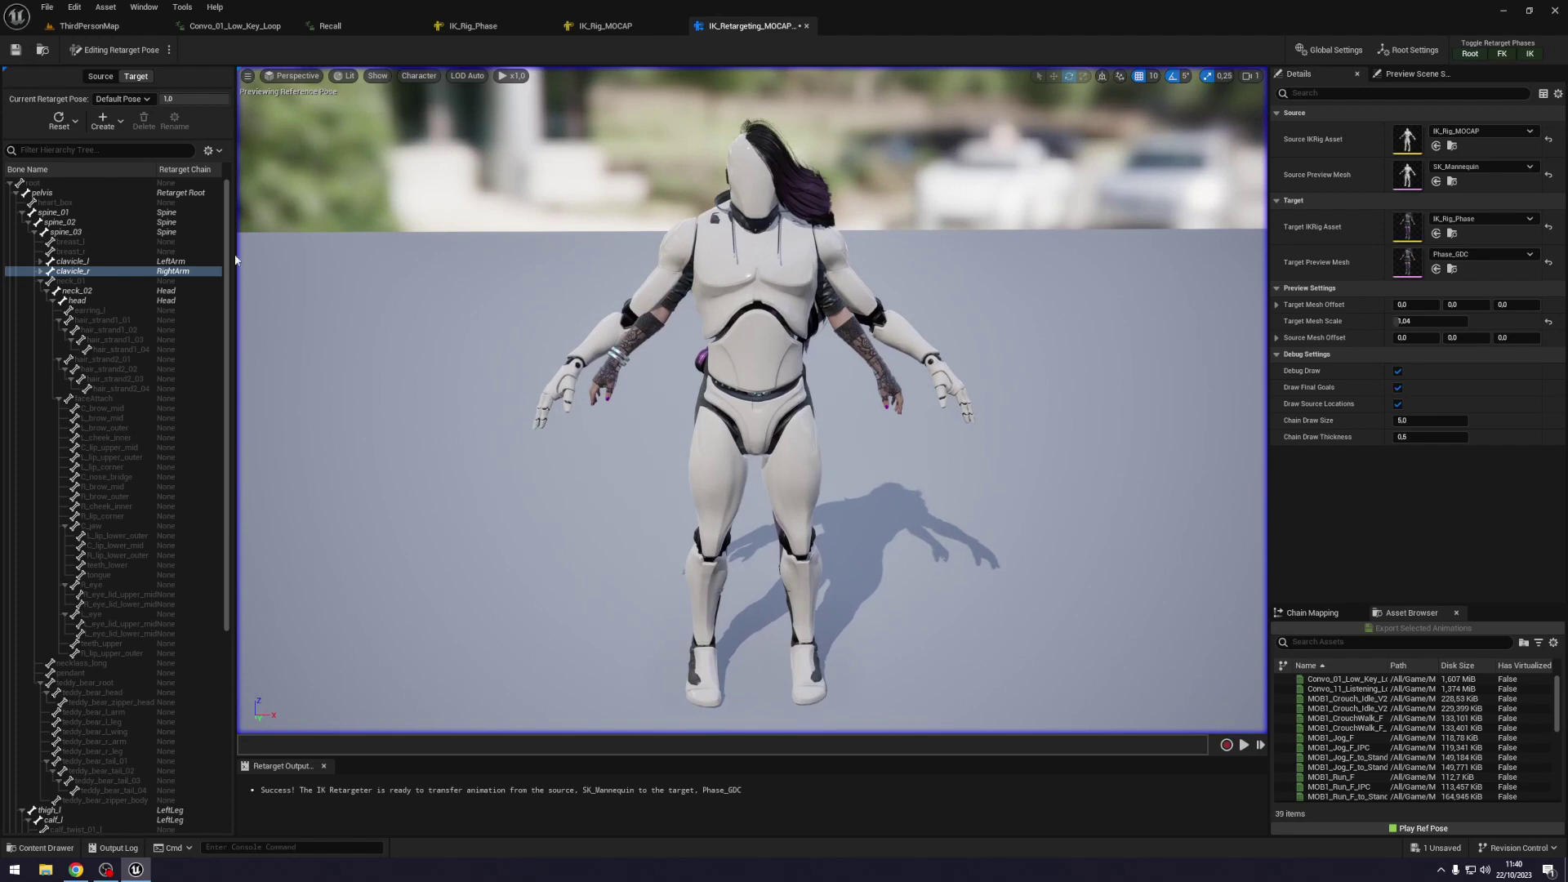
# Rotate Phase's clavicle_r bone 10° in the retarget pose.
pyautogui.click(105, 273)
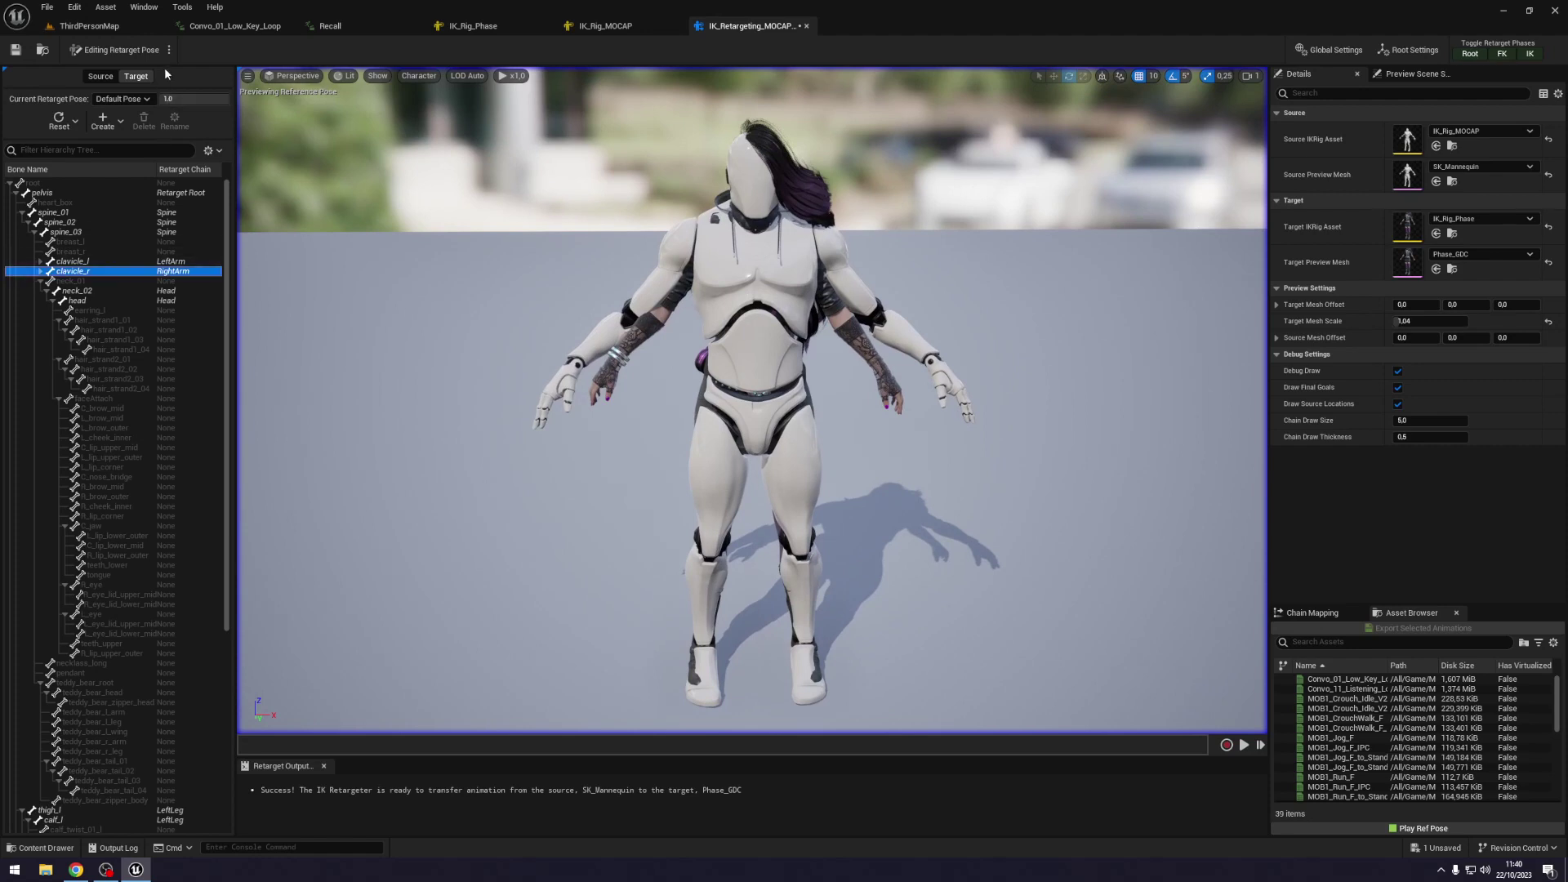
pyautogui.moveTo(694, 315); pyautogui.dragTo(694, 359, button='right')
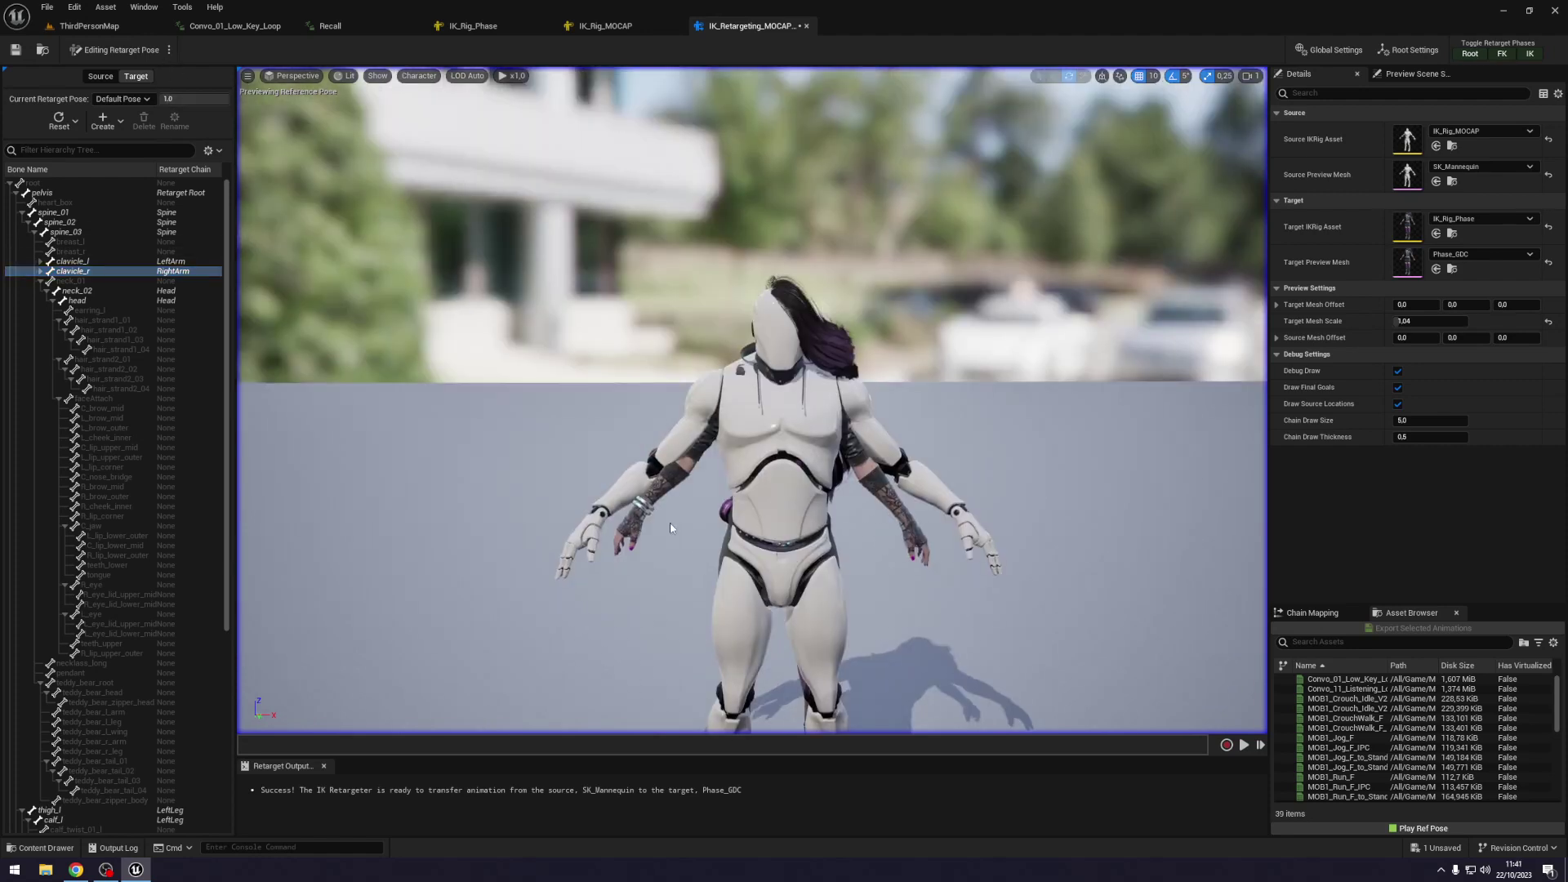
pyautogui.click(90, 272)
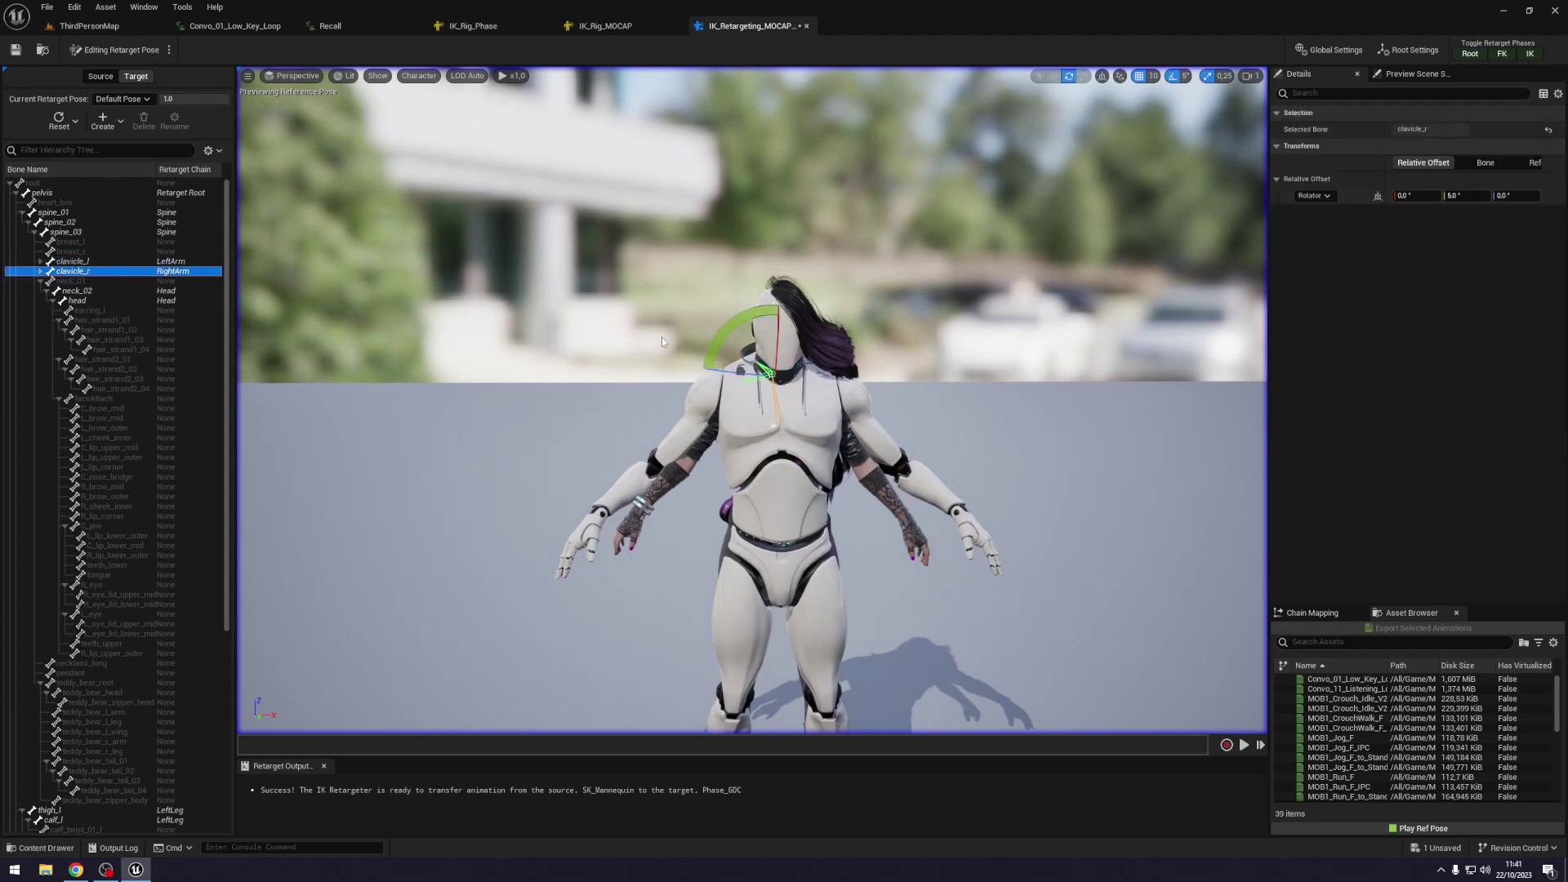
pyautogui.moveTo(752, 333); pyautogui.dragTo(842, 377)
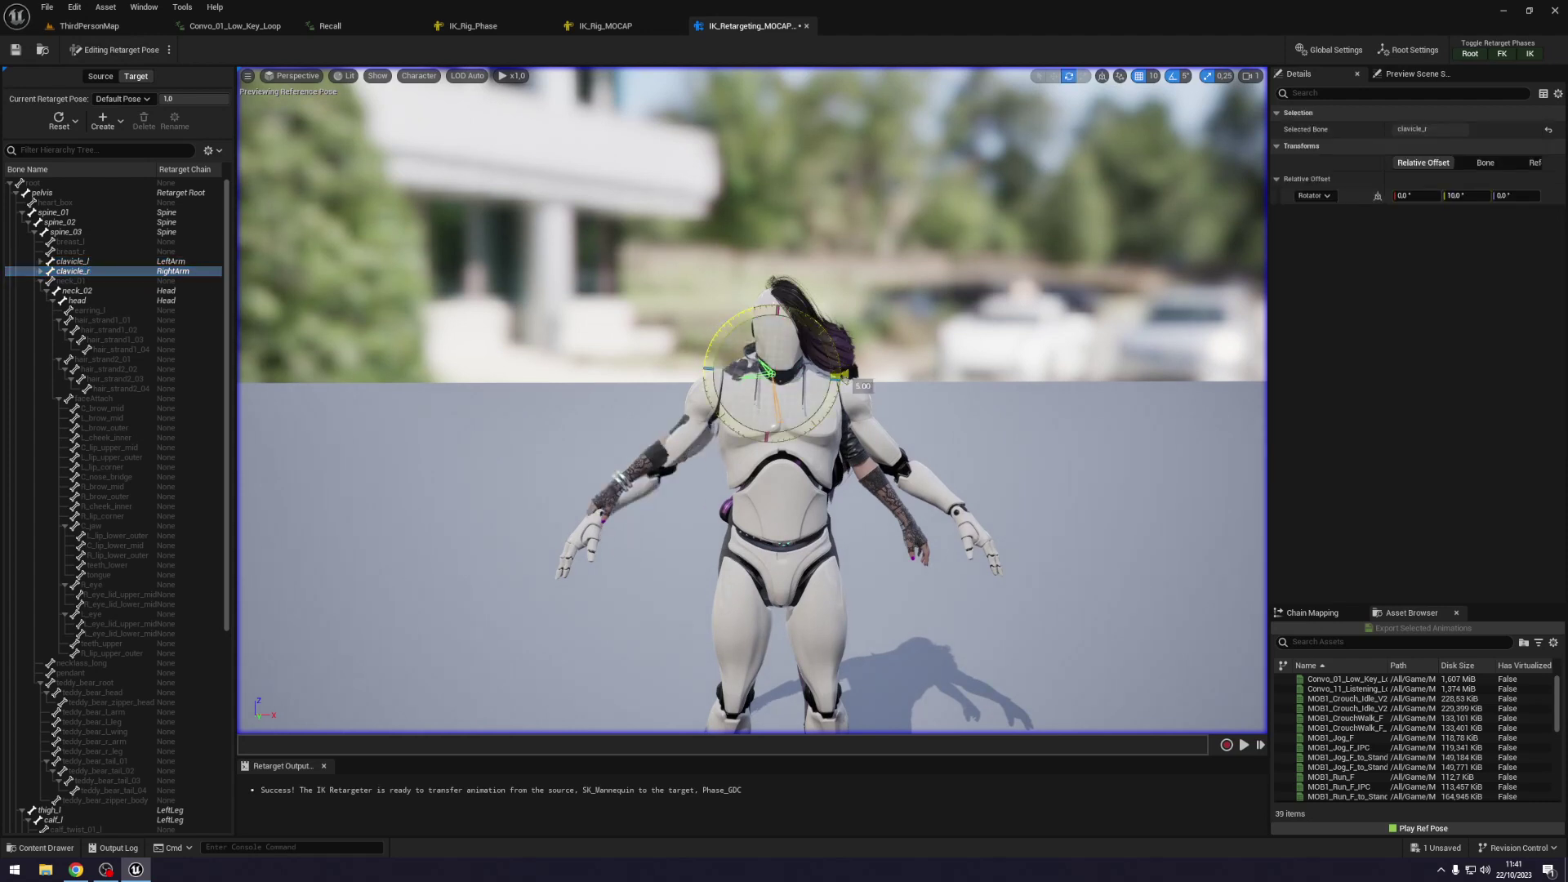
# Rotate clavicle_l 10° too, inspect the shoulder up close, then deselect the bone.
pyautogui.click(765, 356)
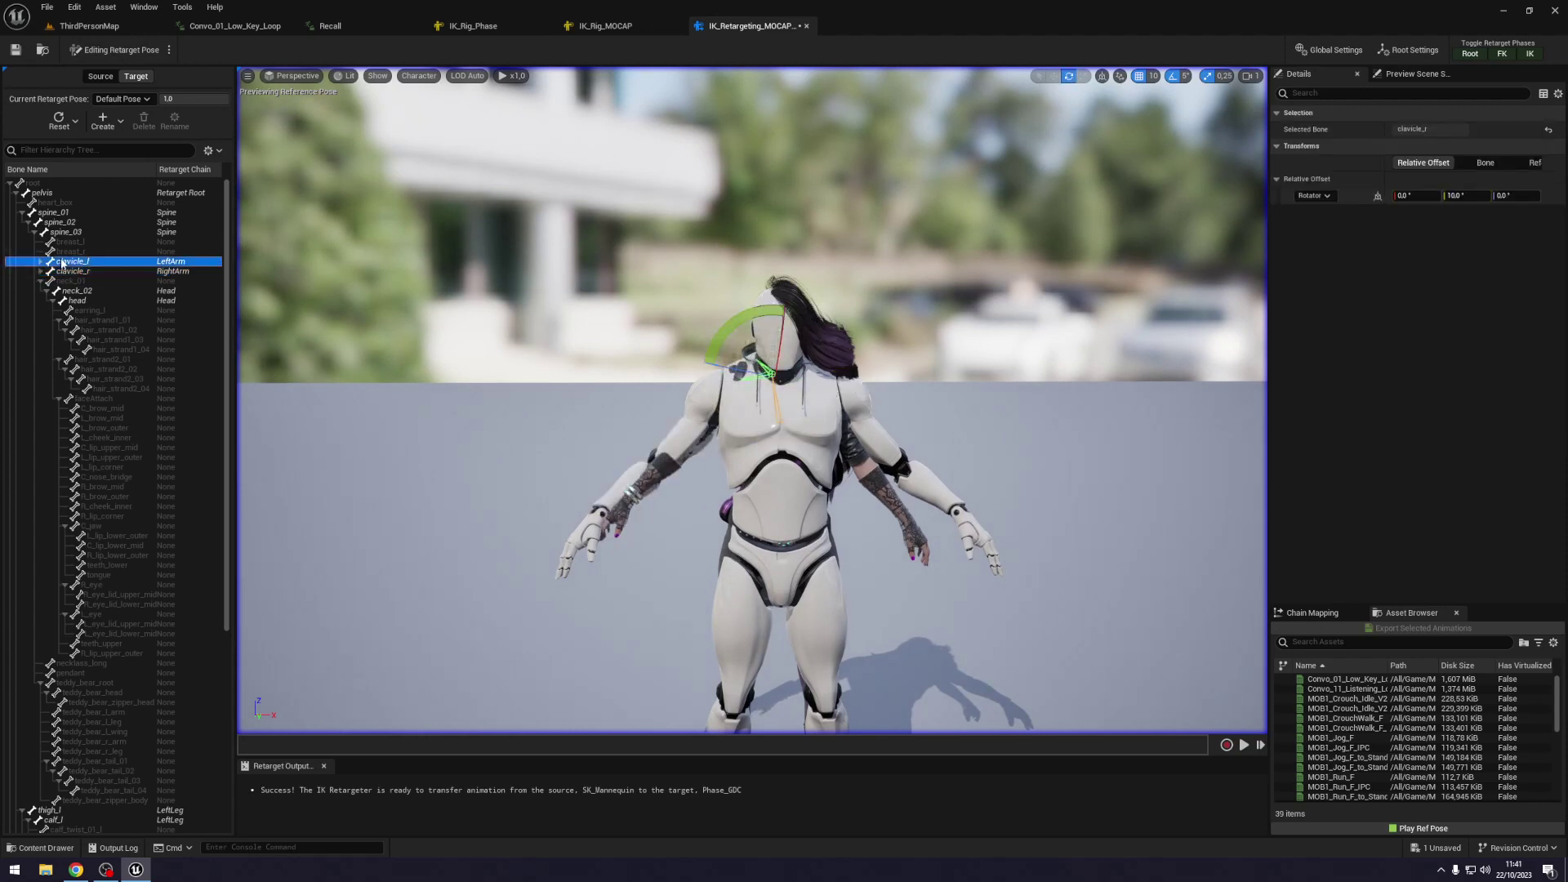
pyautogui.moveTo(750, 321)
pyautogui.mouseDown()
pyautogui.moveTo(853, 379)
pyautogui.moveTo(810, 405)
pyautogui.mouseUp()
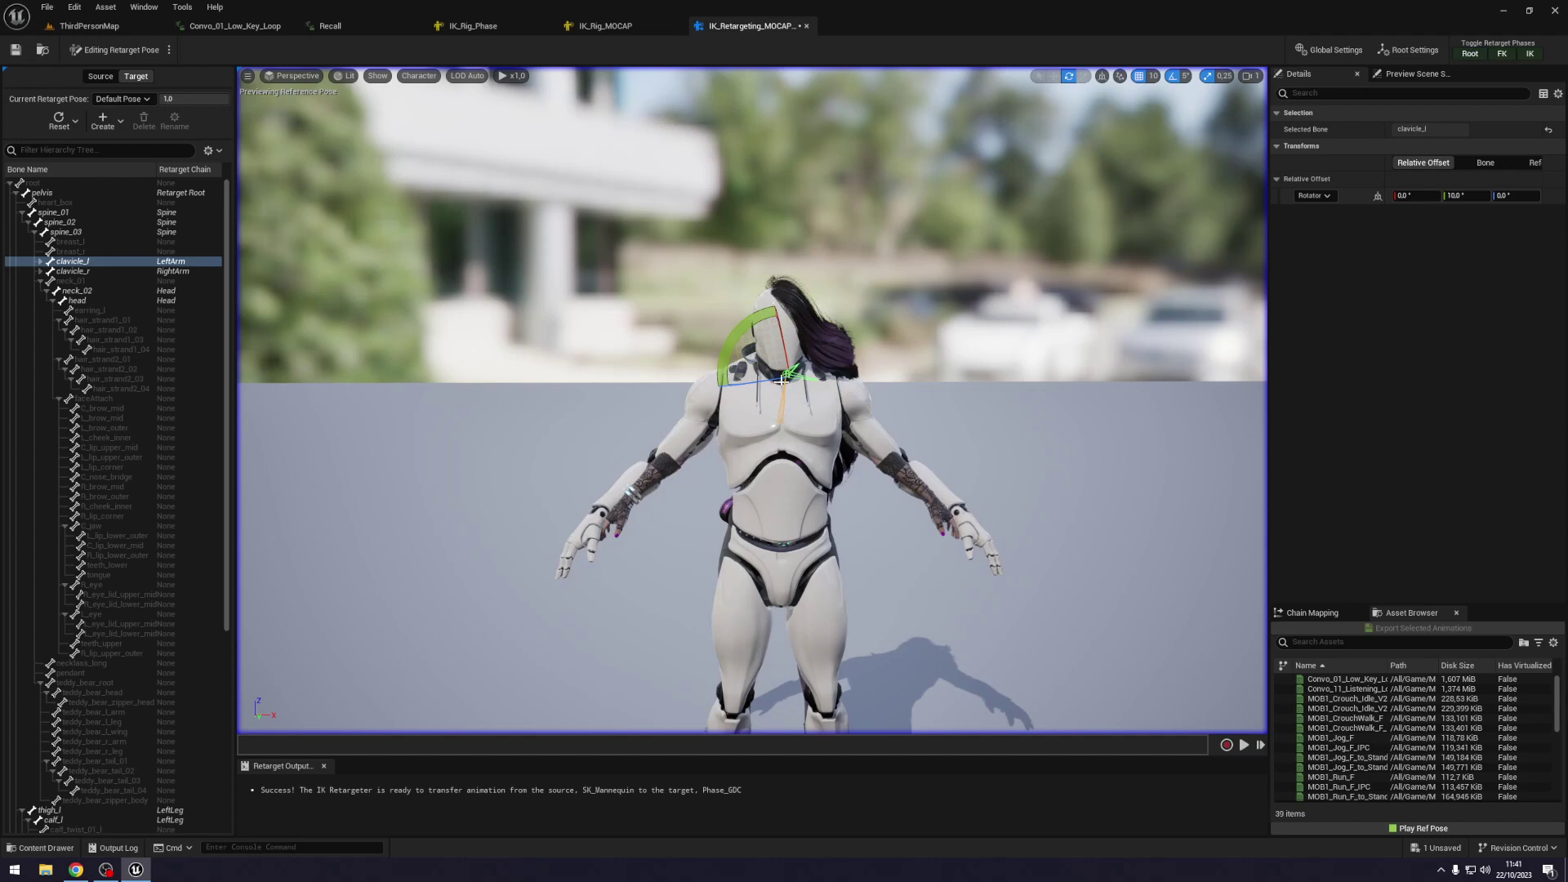
pyautogui.moveTo(708, 389); pyautogui.dragTo(717, 387, button='middle')
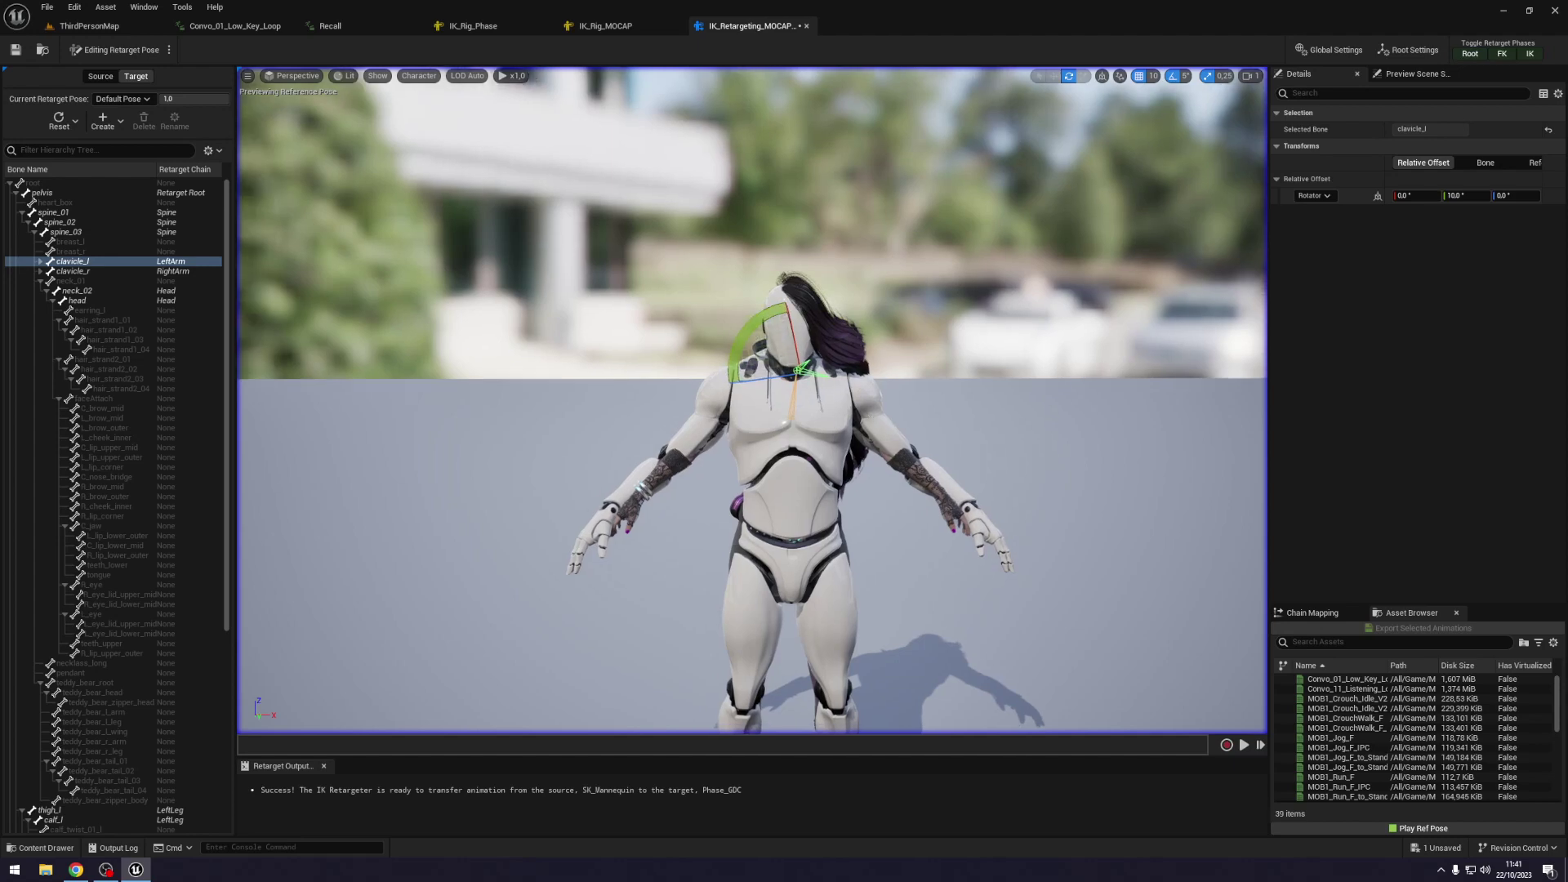
pyautogui.moveTo(707, 389); pyautogui.dragTo(735, 392, button='right')
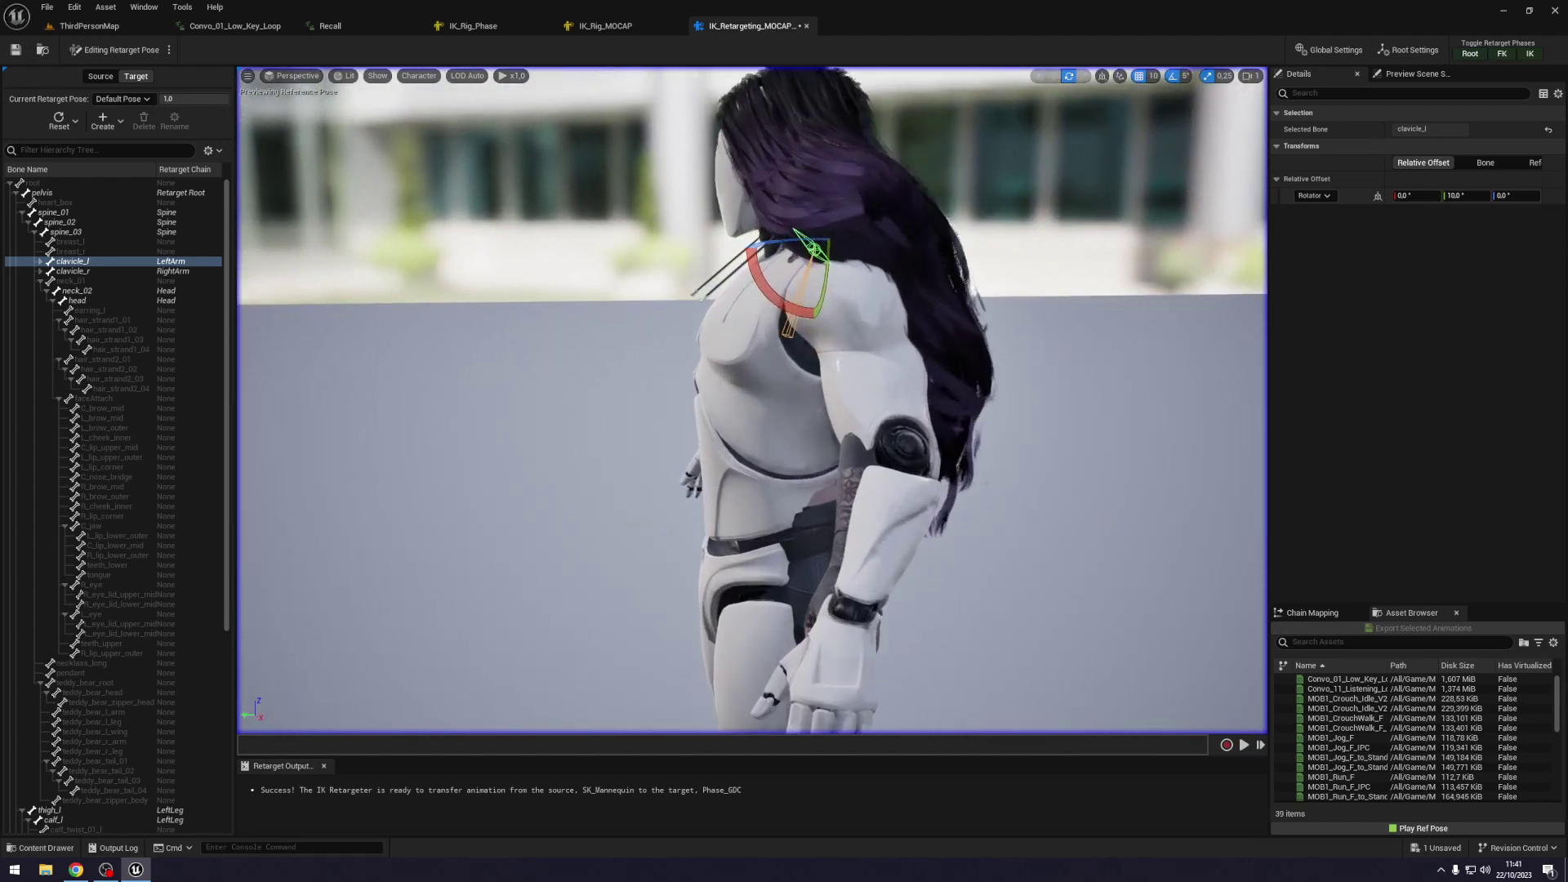
pyautogui.moveTo(899, 383); pyautogui.dragTo(899, 418, button='right')
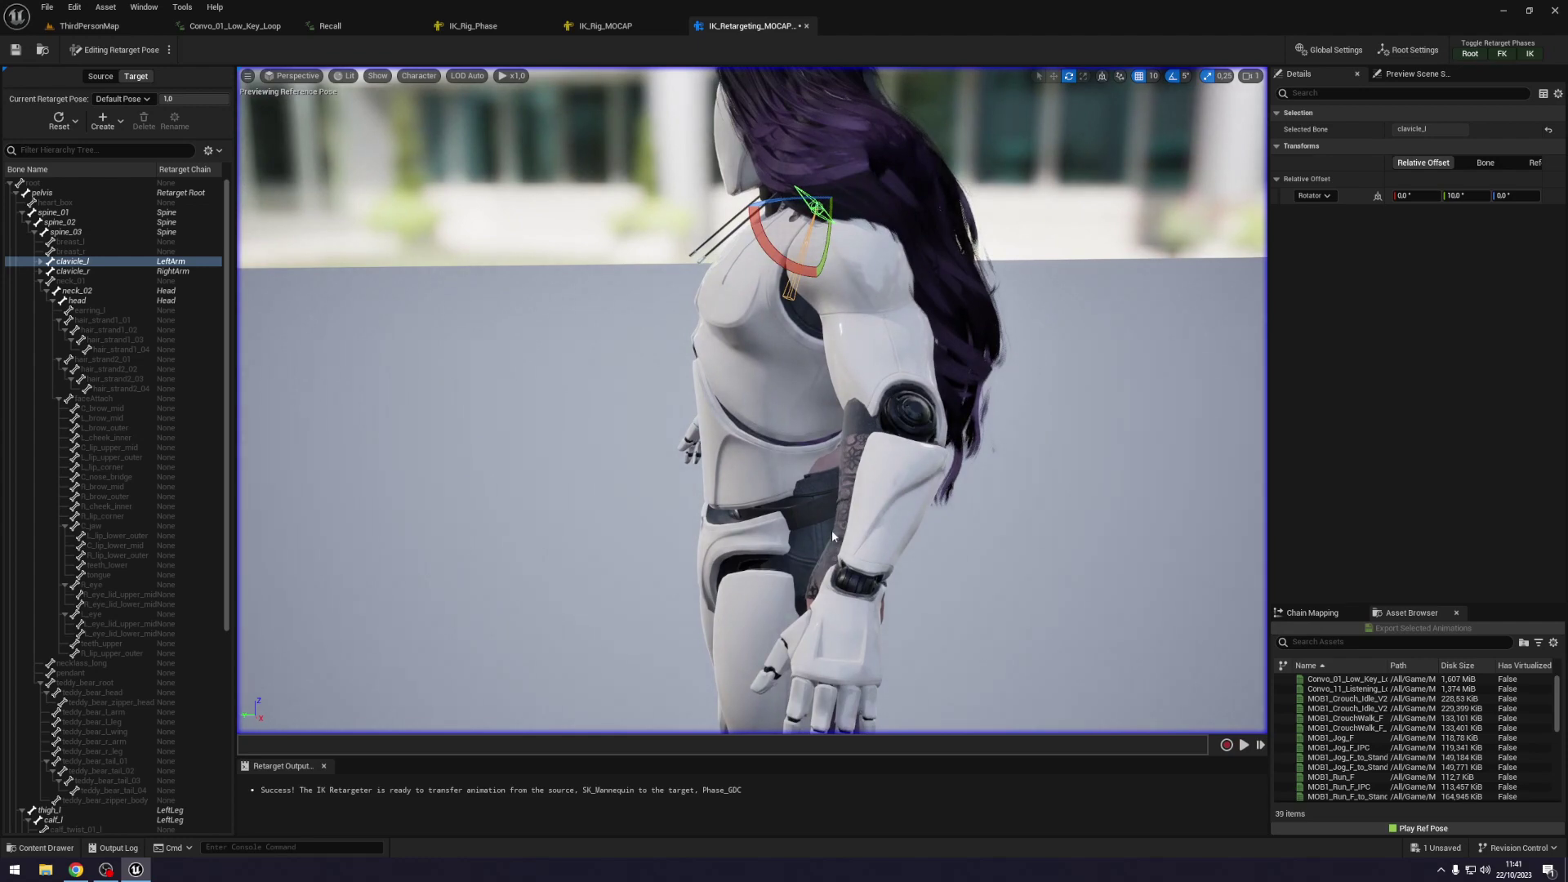
pyautogui.moveTo(840, 487); pyautogui.dragTo(767, 490, button='right')
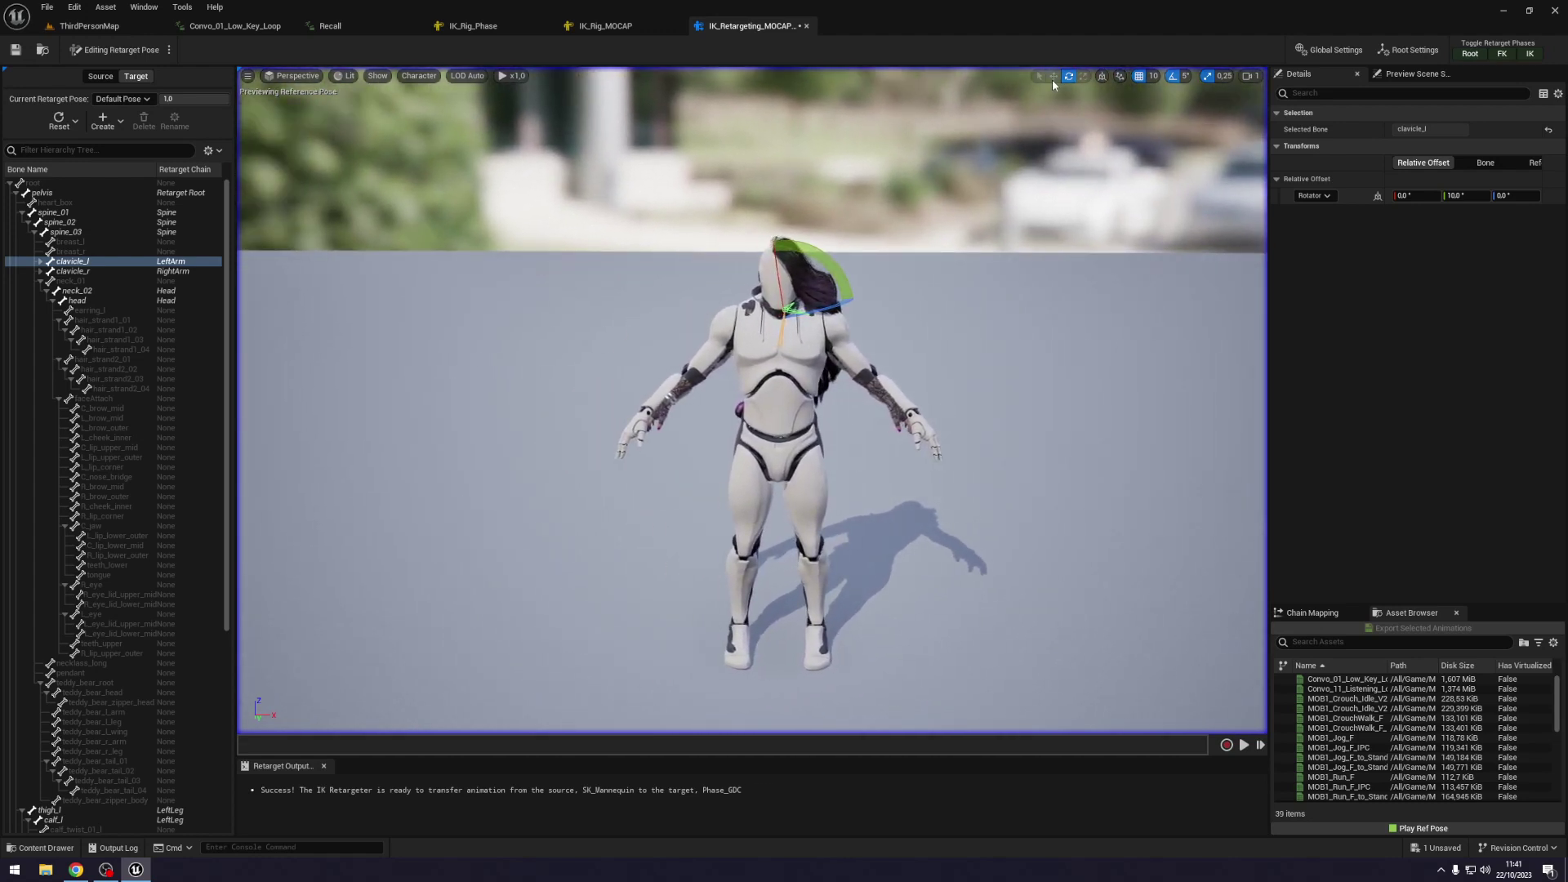
pyautogui.click(1092, 297)
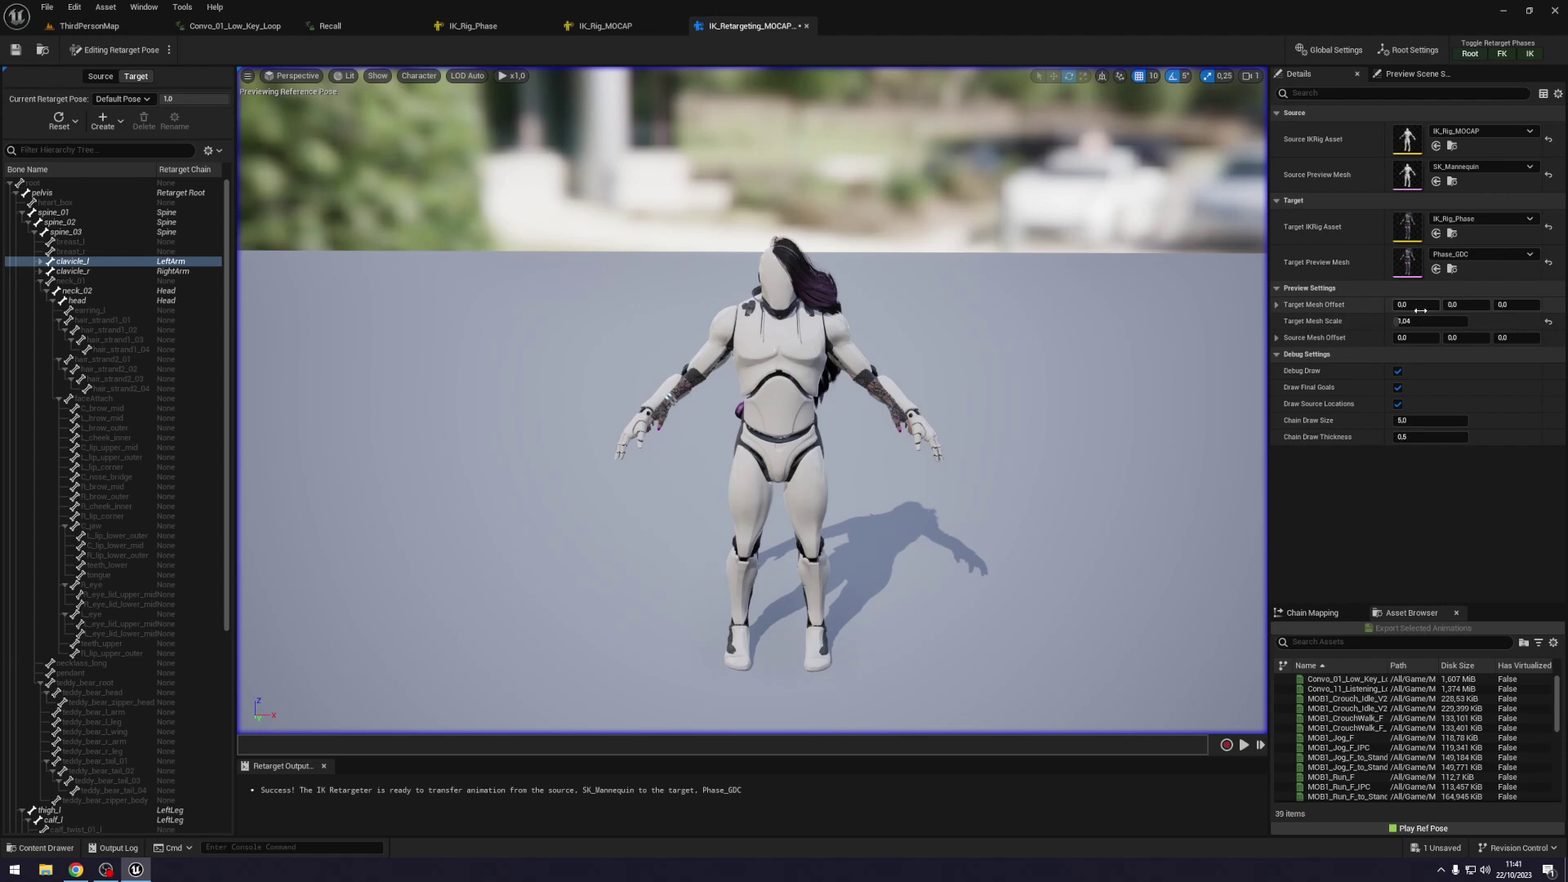
# Offset Phase beside the mannequin via Target Mesh Offset X and preview Convo_01_Low_Key_Loop.
pyautogui.moveTo(1416, 304)
pyautogui.mouseDown()
pyautogui.moveTo(1470, 304)
pyautogui.moveTo(1397, 304)
pyautogui.mouseUp()
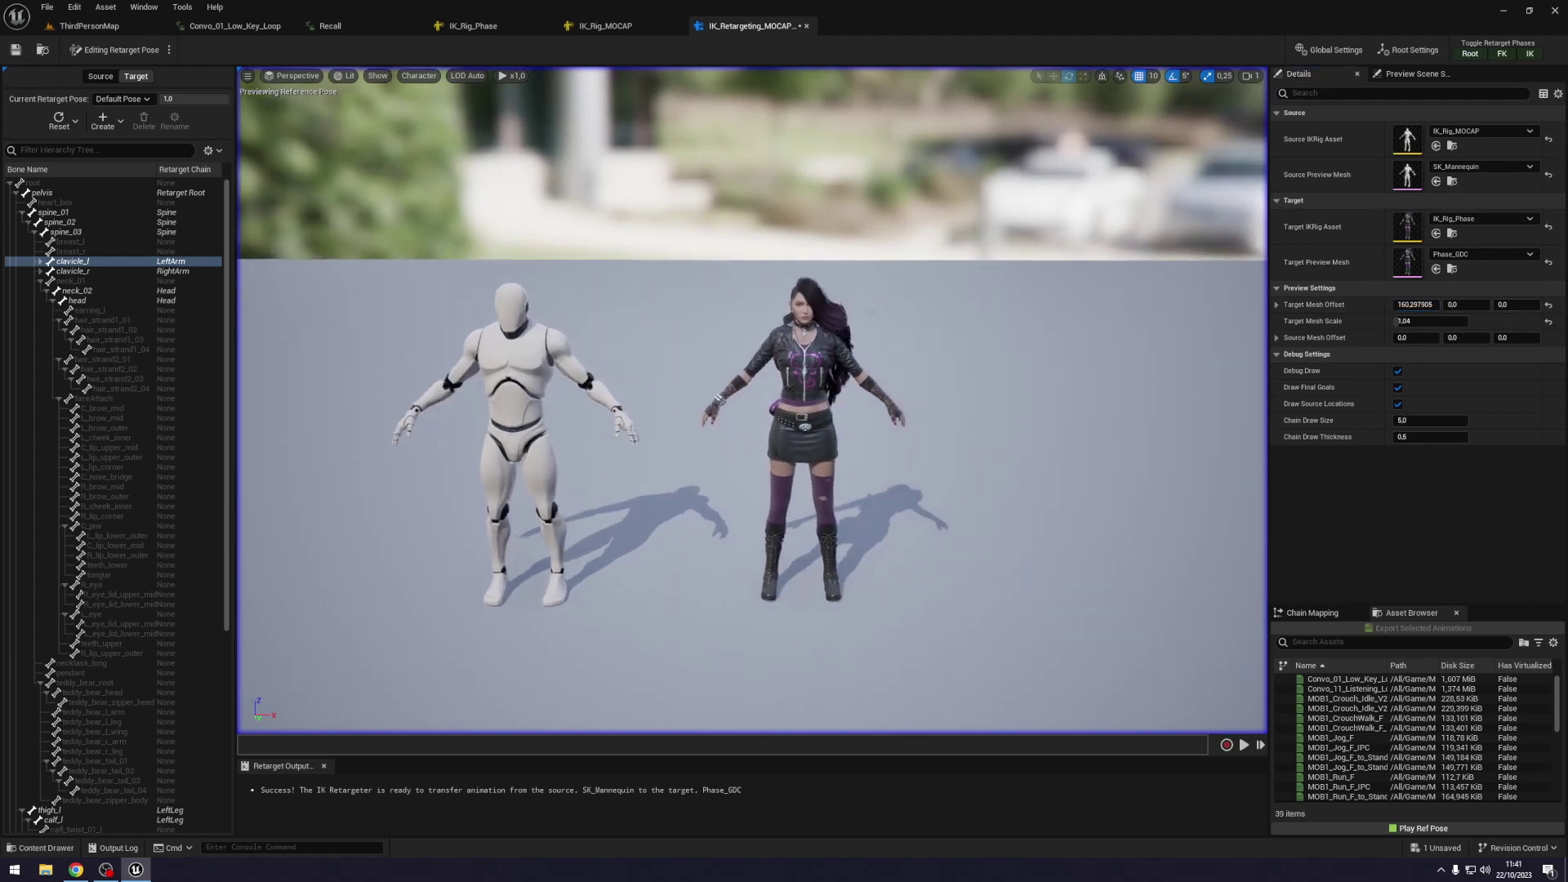
pyautogui.moveTo(988, 388); pyautogui.dragTo(964, 457)
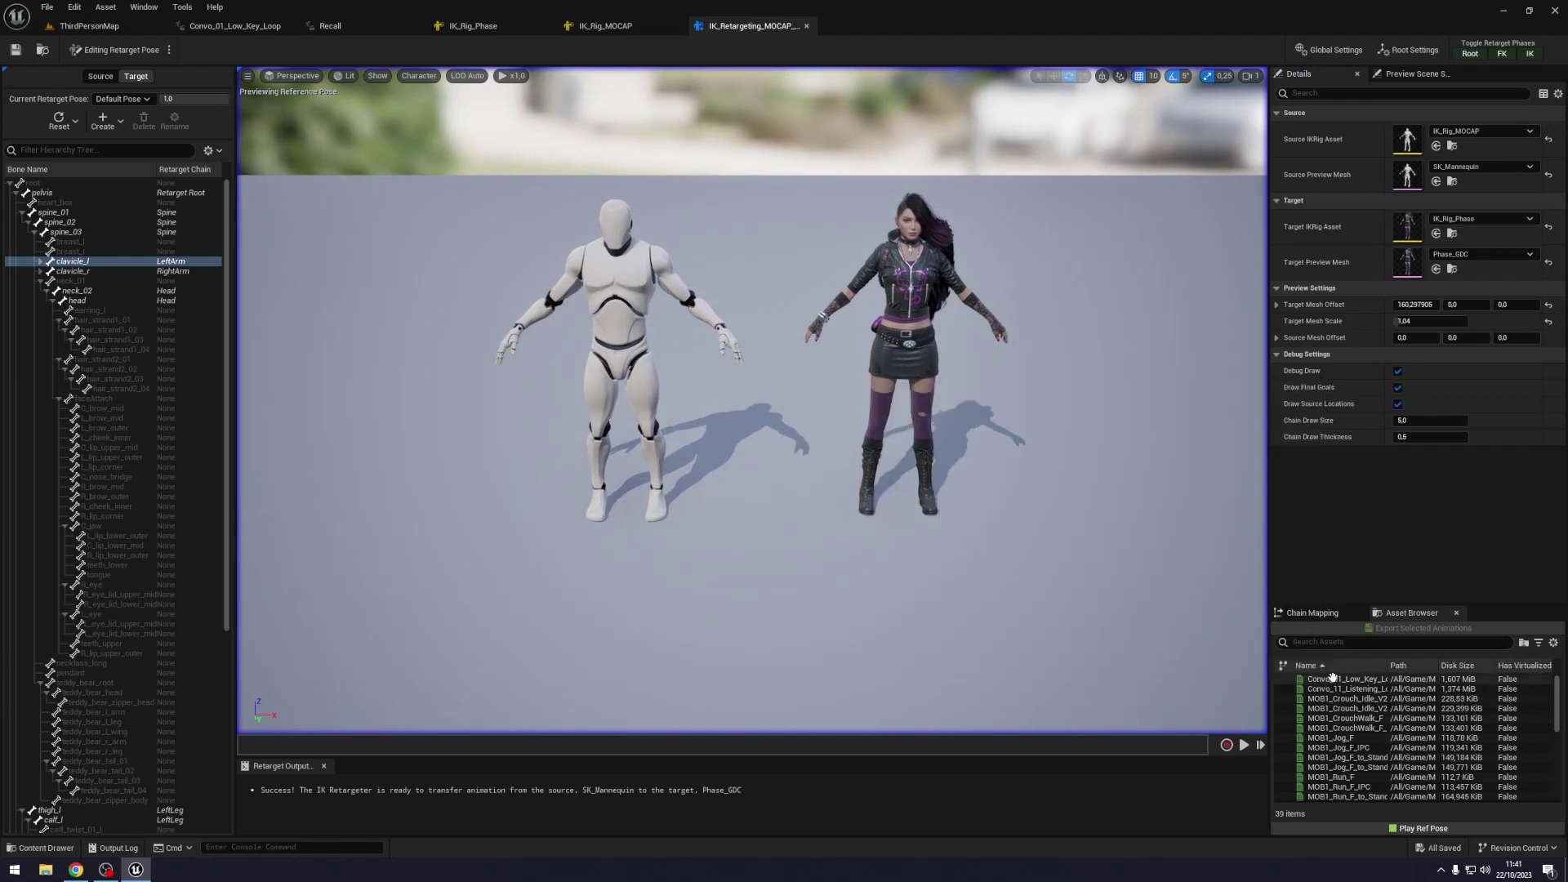
pyautogui.click(1333, 678)
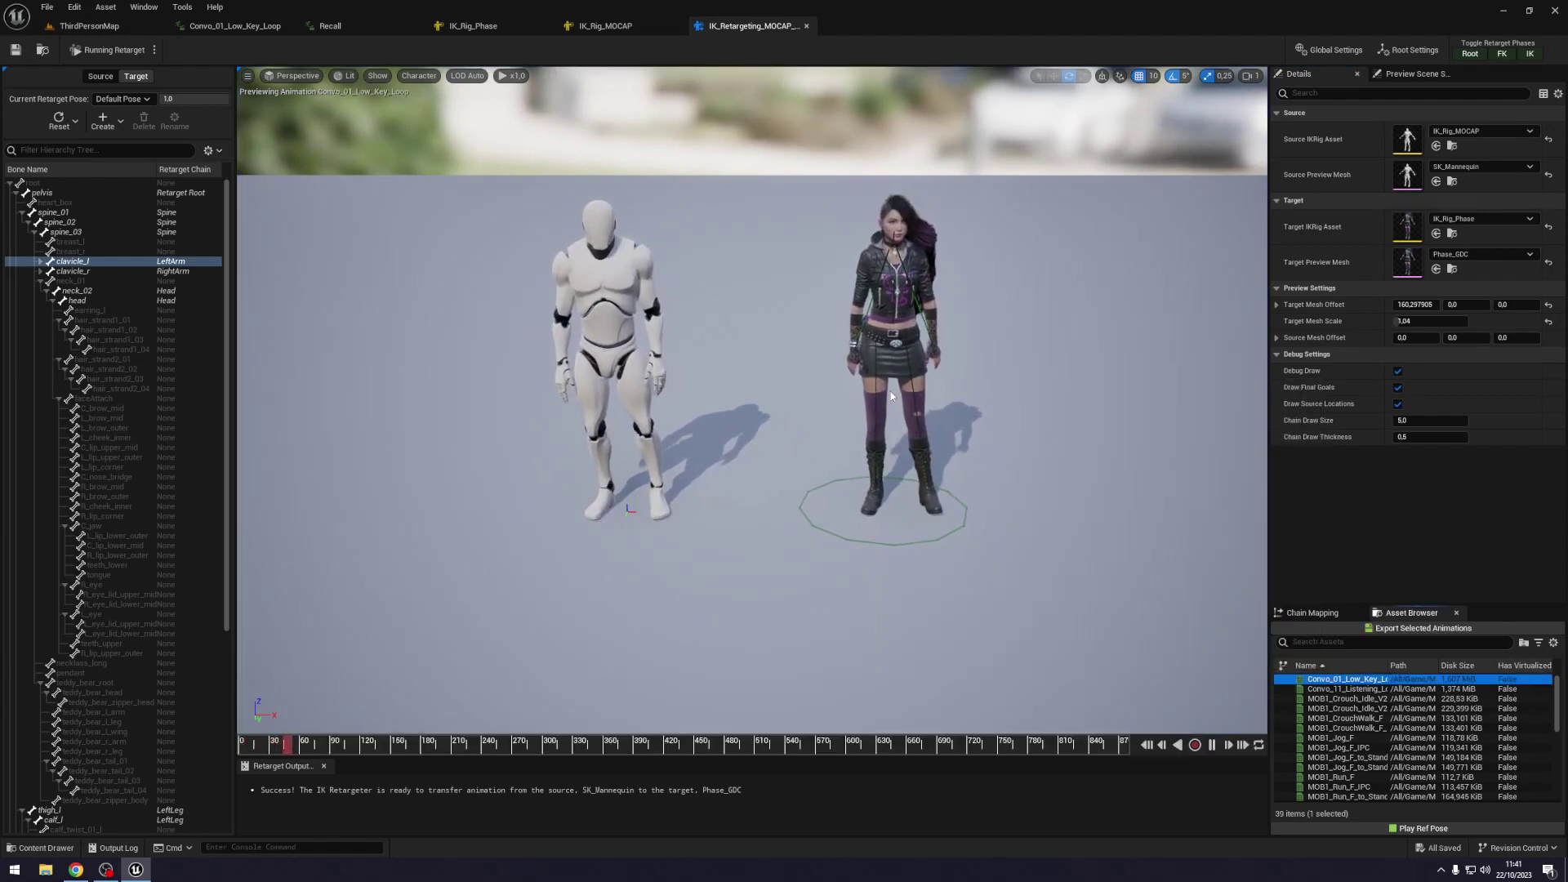
pyautogui.moveTo(879, 350)
pyautogui.mouseDown()
pyautogui.moveTo(879, 294)
pyautogui.moveTo(878, 343)
pyautogui.mouseUp()
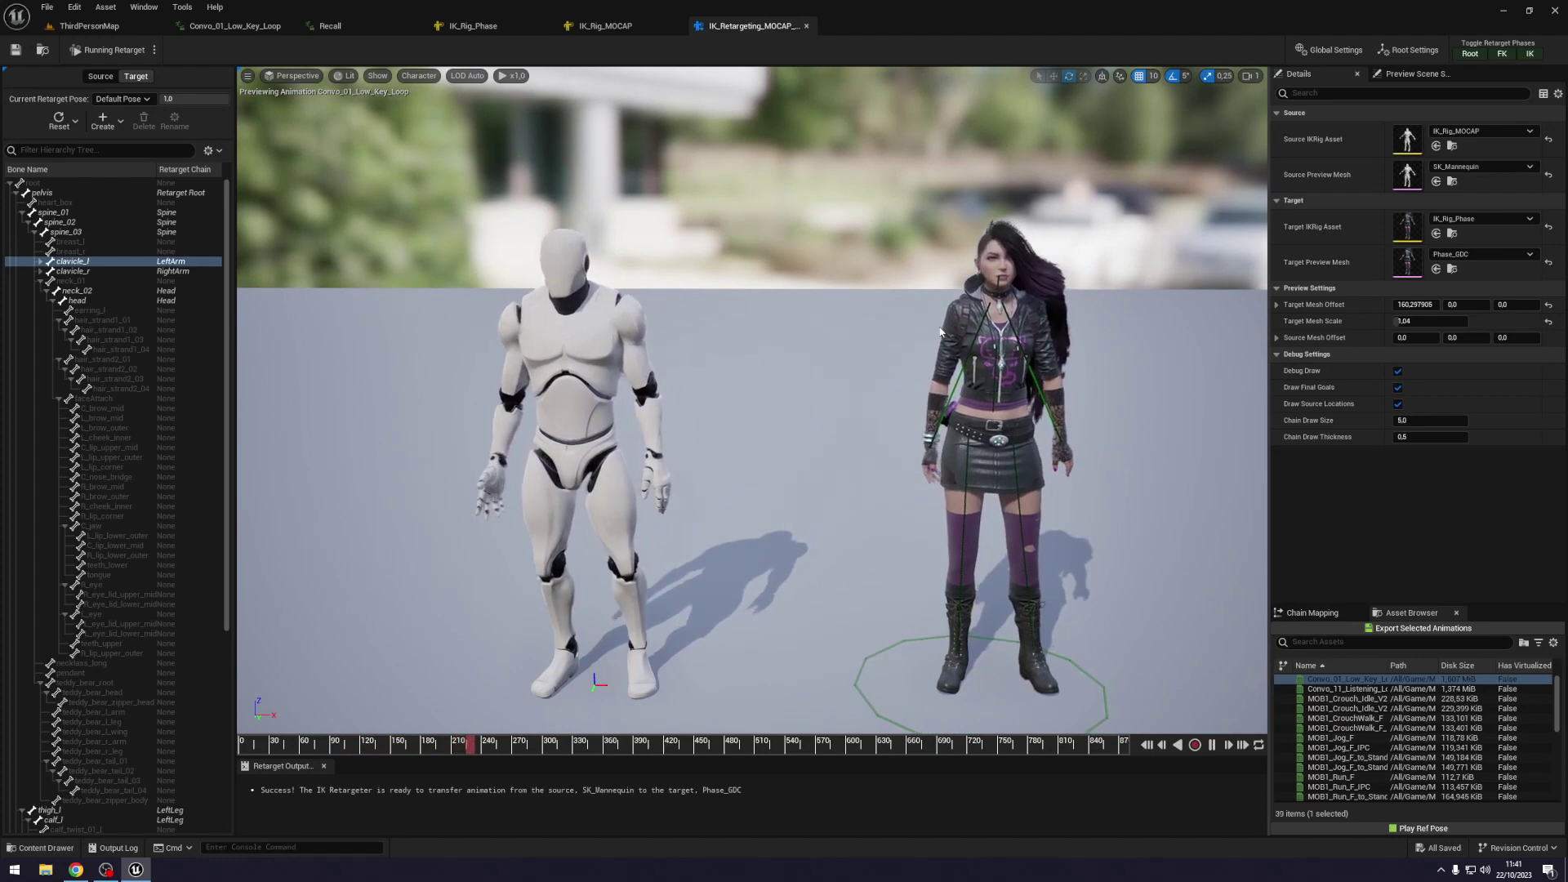
# Preview MOB1_CrouchWalk_F, CrouchWalk_F_IPC, Jog_F, Walk_F and Walk_F_IPC on both characters.
pyautogui.click(1346, 717)
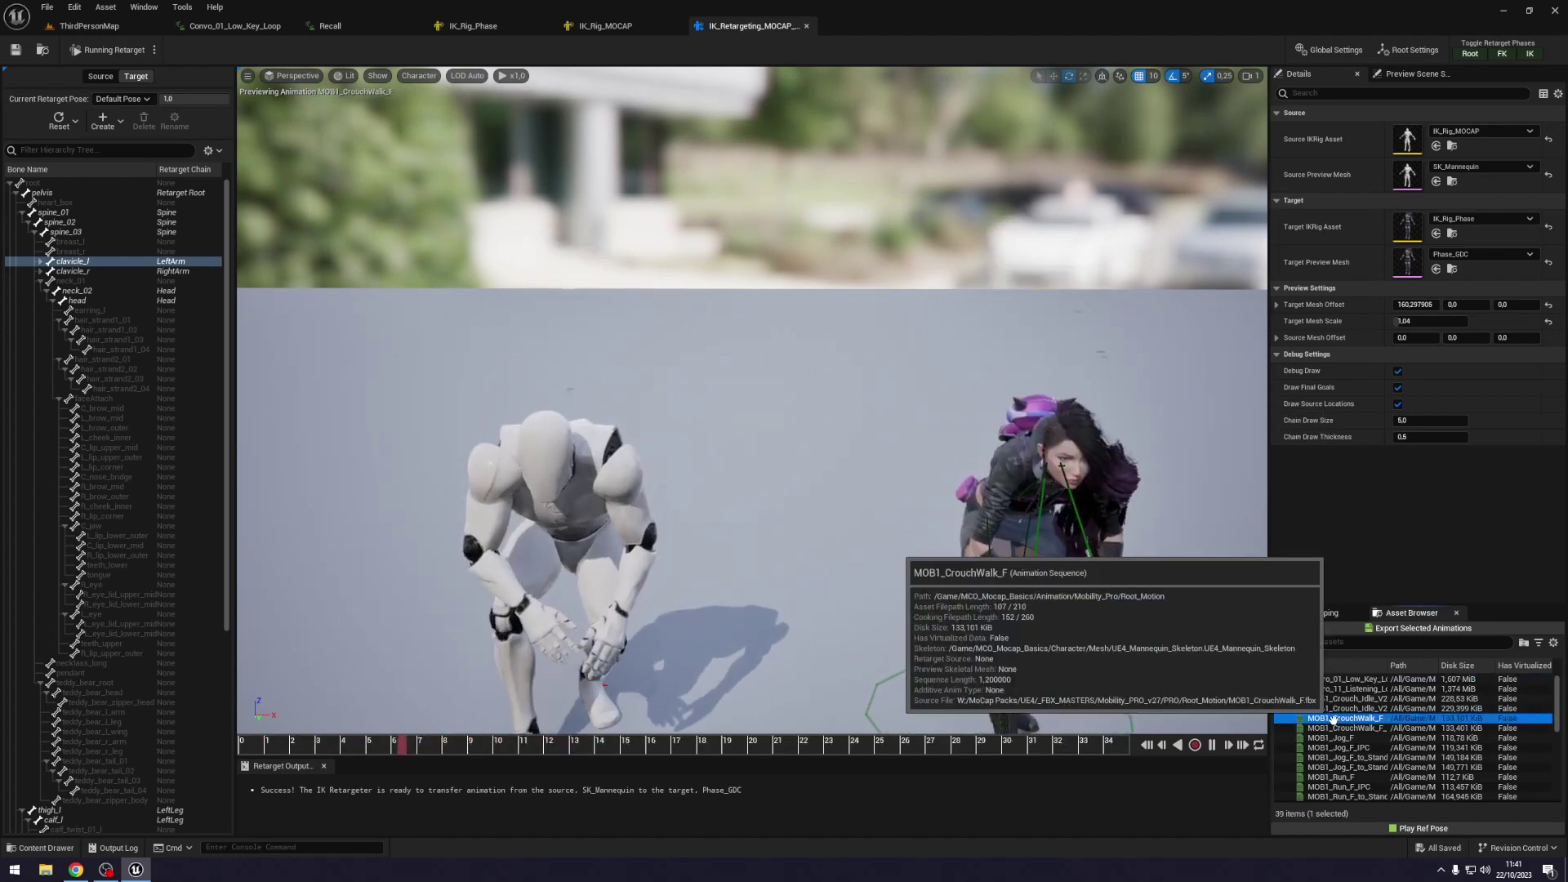
pyautogui.moveTo(974, 516); pyautogui.dragTo(973, 490, button='right')
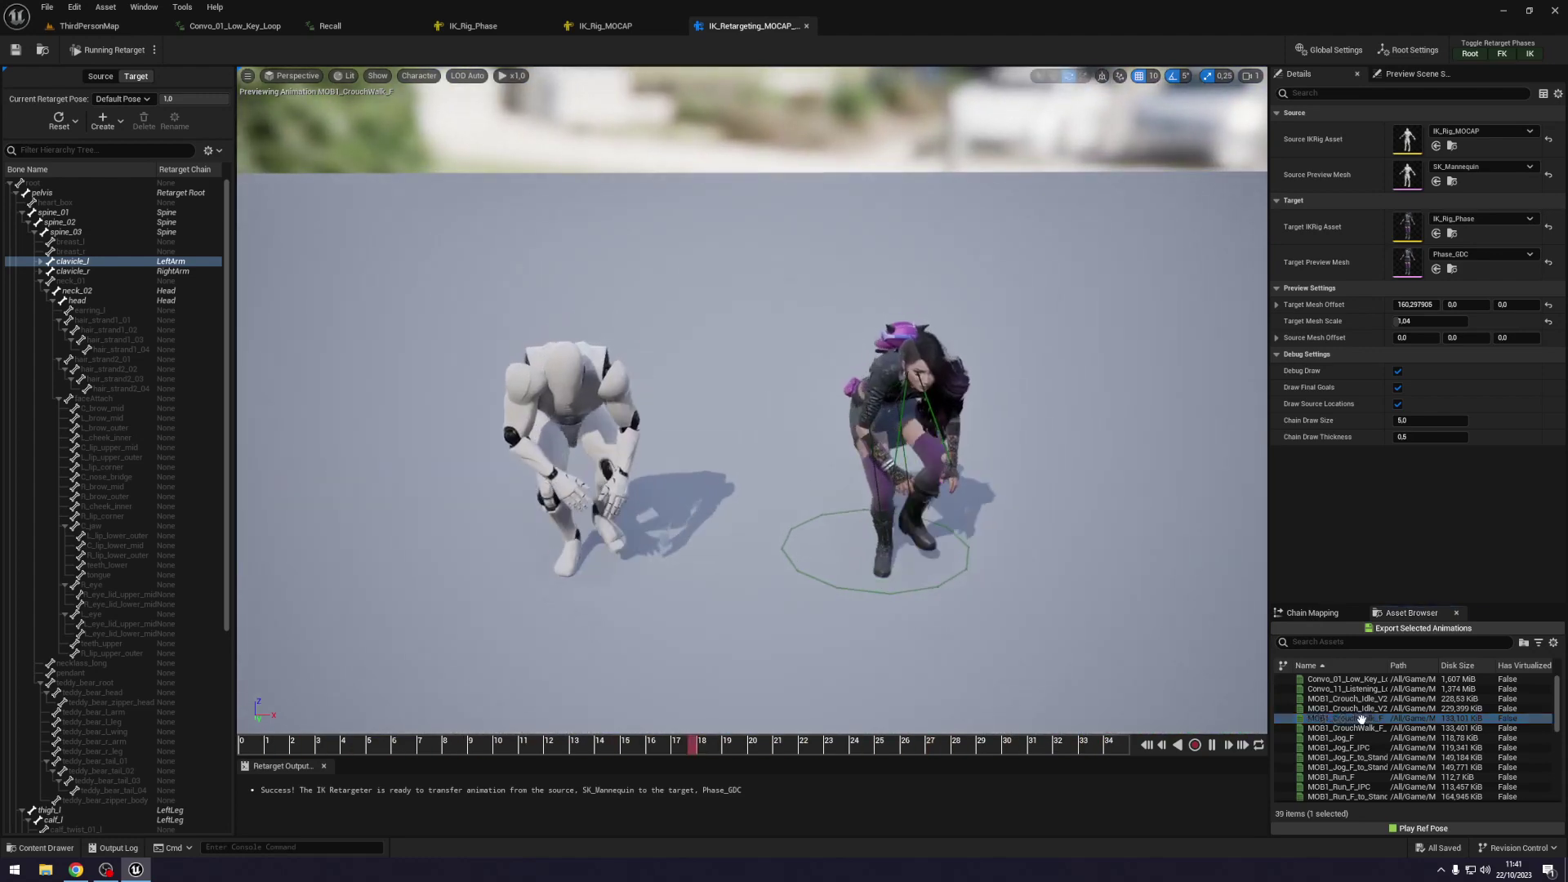
pyautogui.click(1360, 726)
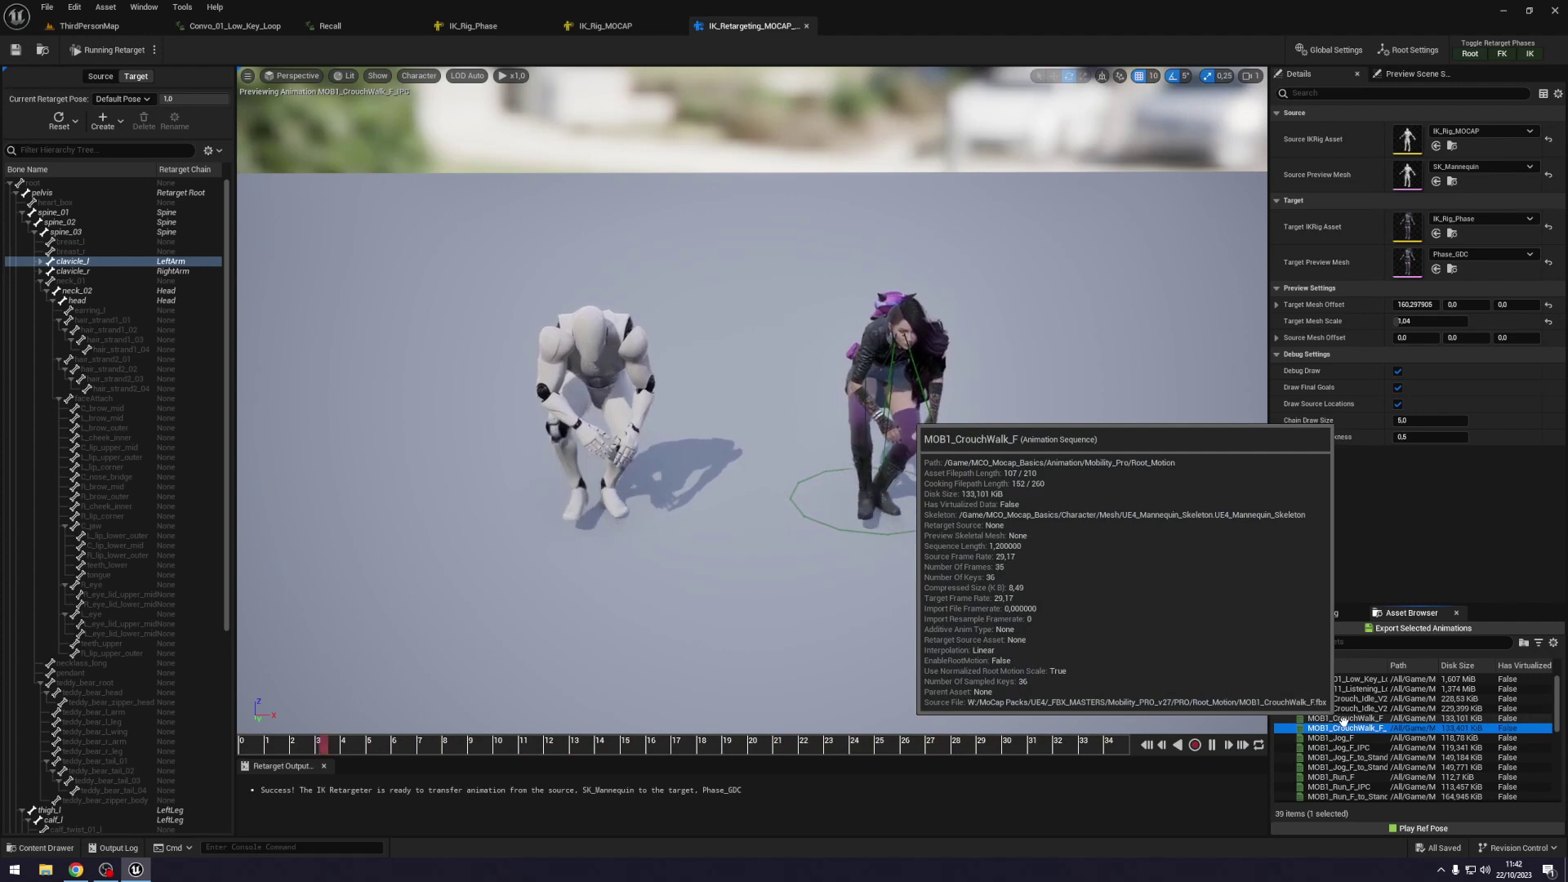
pyautogui.click(1344, 719)
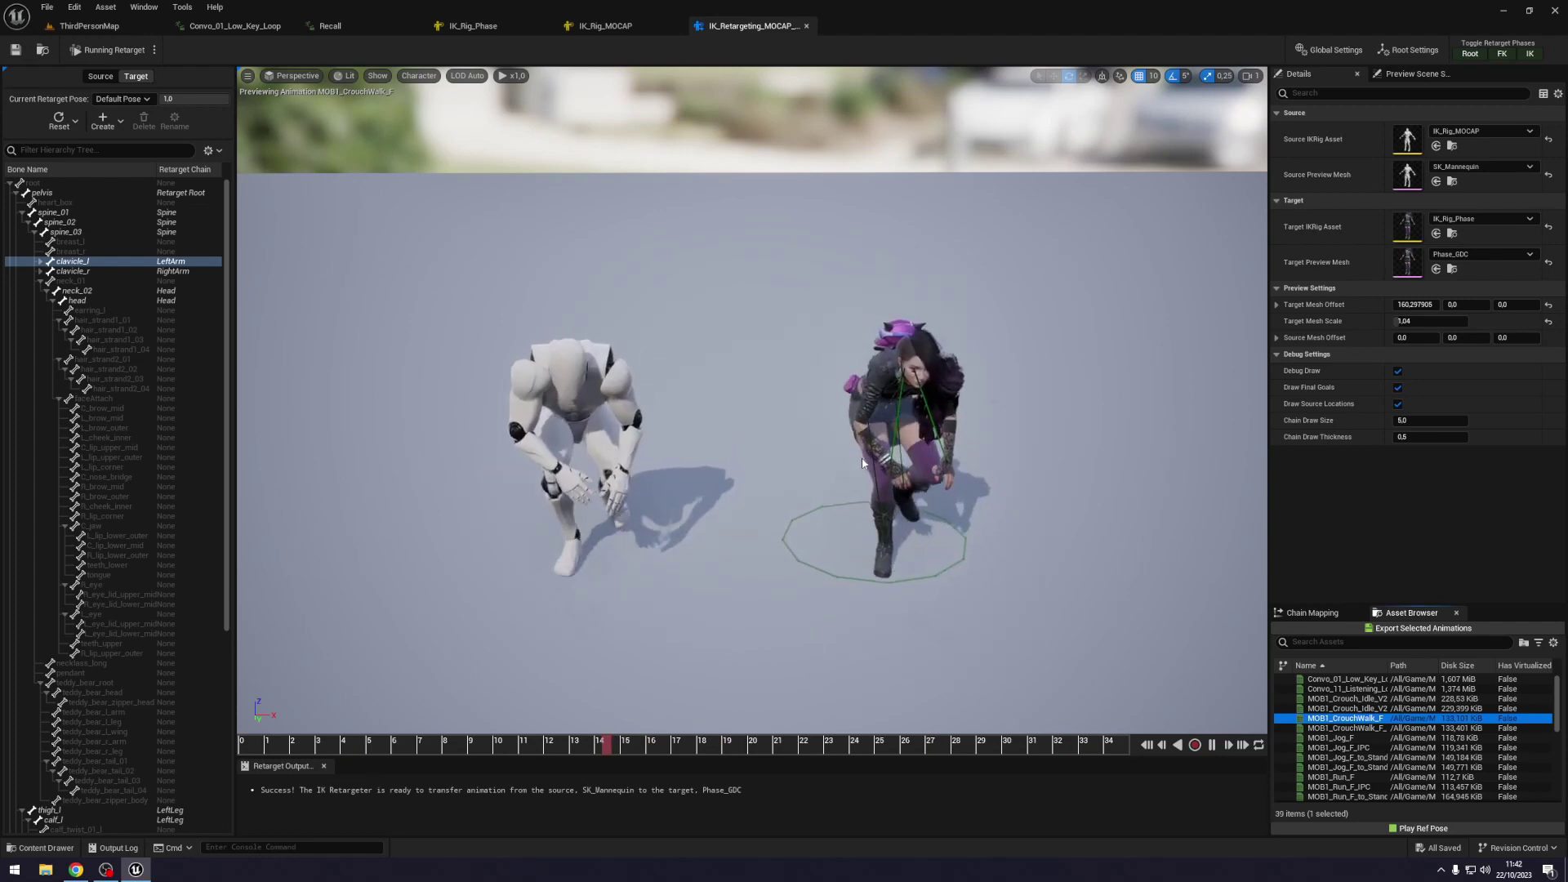
pyautogui.click(1344, 738)
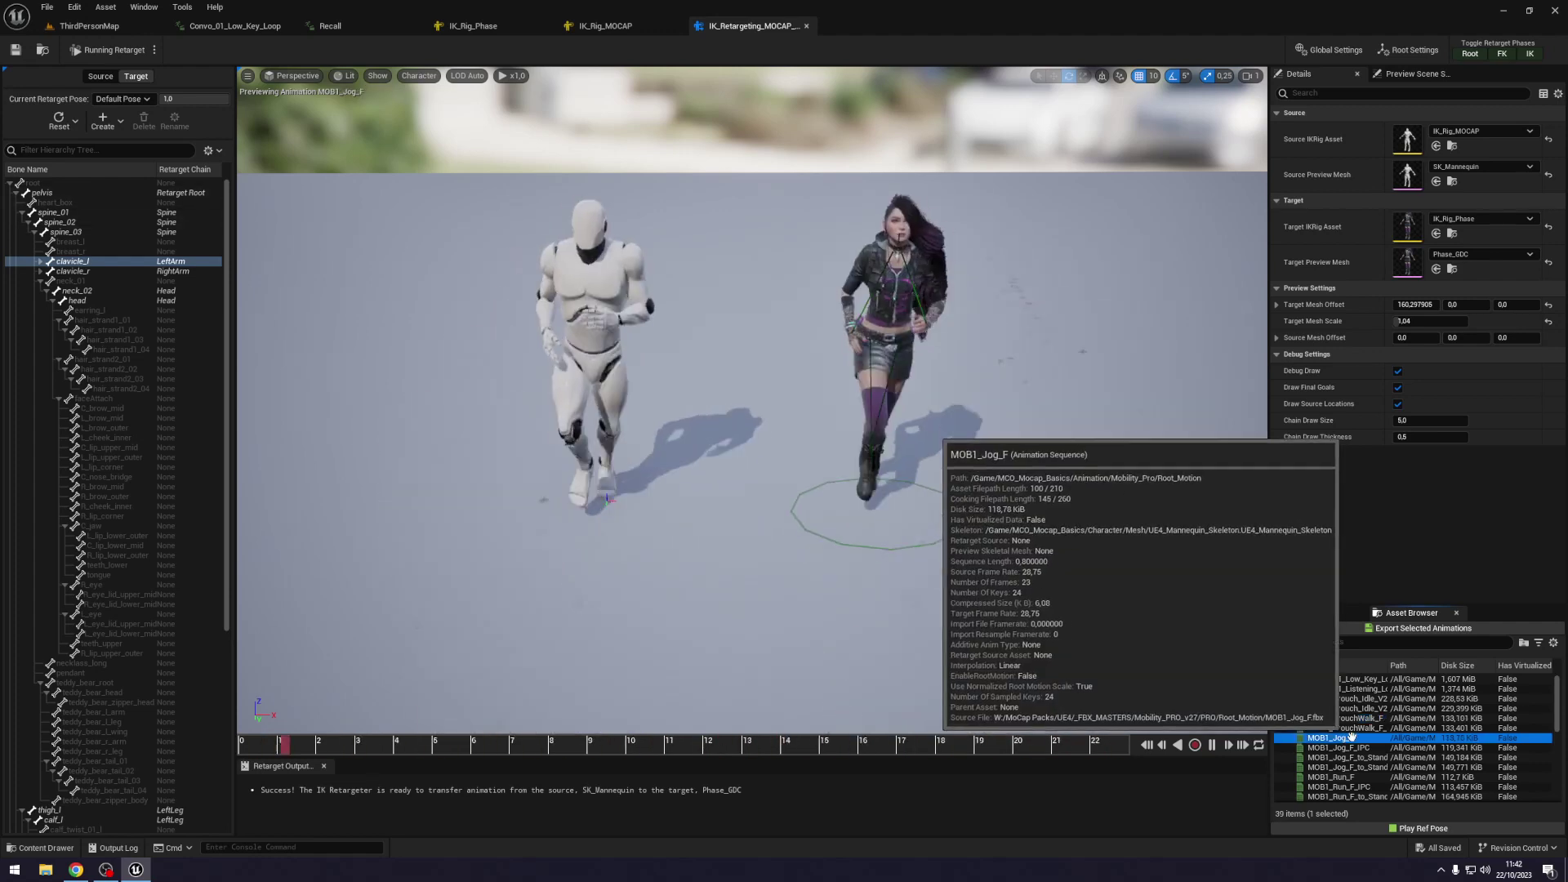
pyautogui.scroll(-5, 1360, 734)
pyautogui.click(1354, 699)
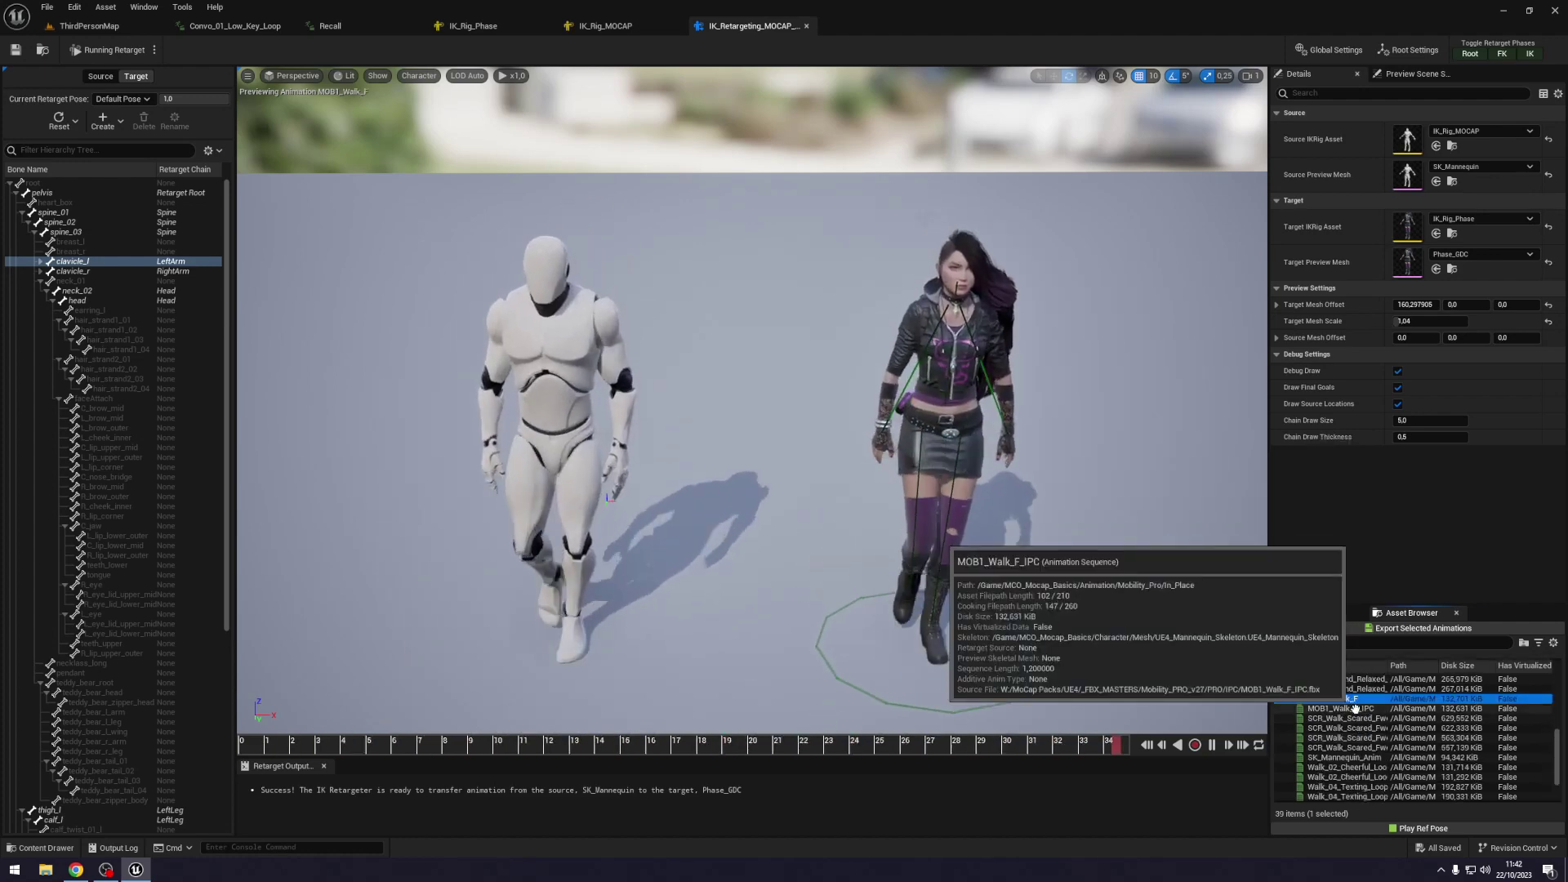
pyautogui.click(1354, 708)
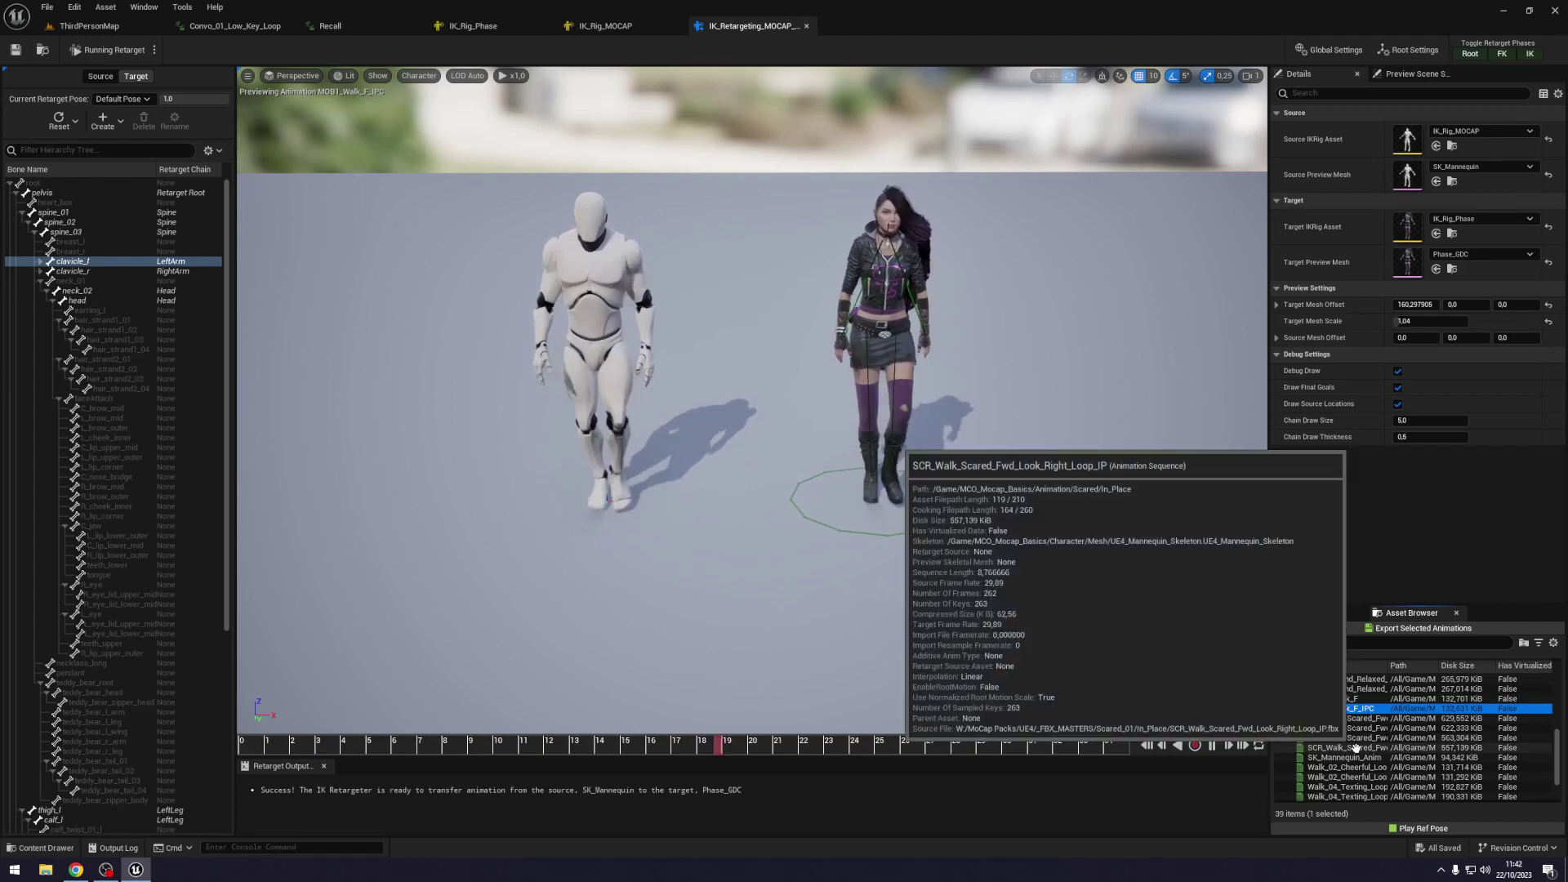
# Preview Walk_13 and Walk_08_Listen_Music_Loop_IP, then select Convo_01 and Convo_11 for export.
pyautogui.scroll(-3, 1348, 748)
pyautogui.click(1354, 788)
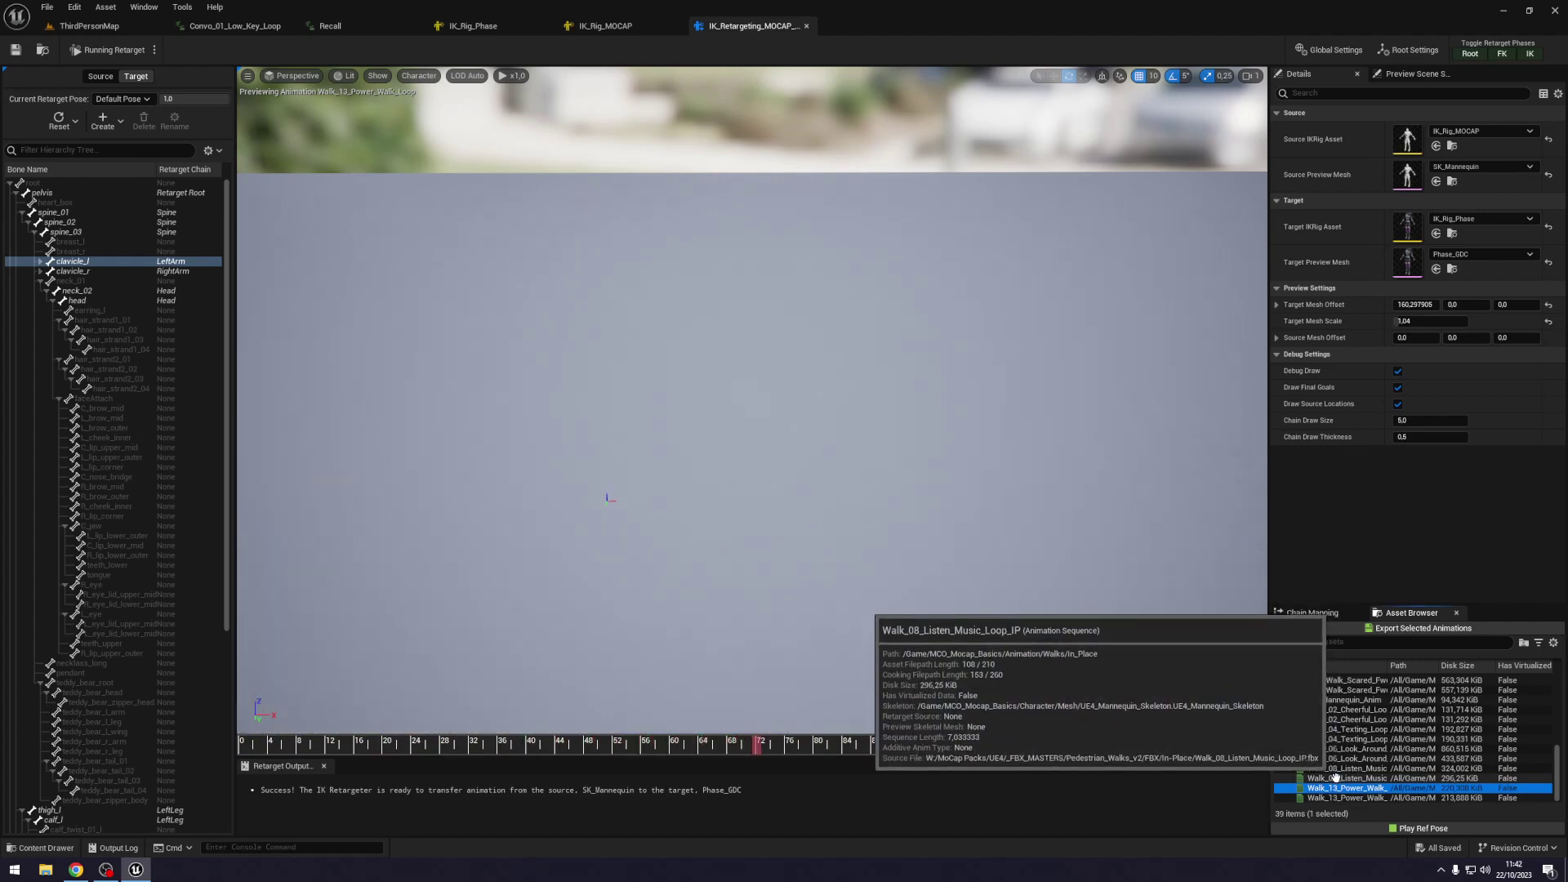
pyautogui.click(1336, 777)
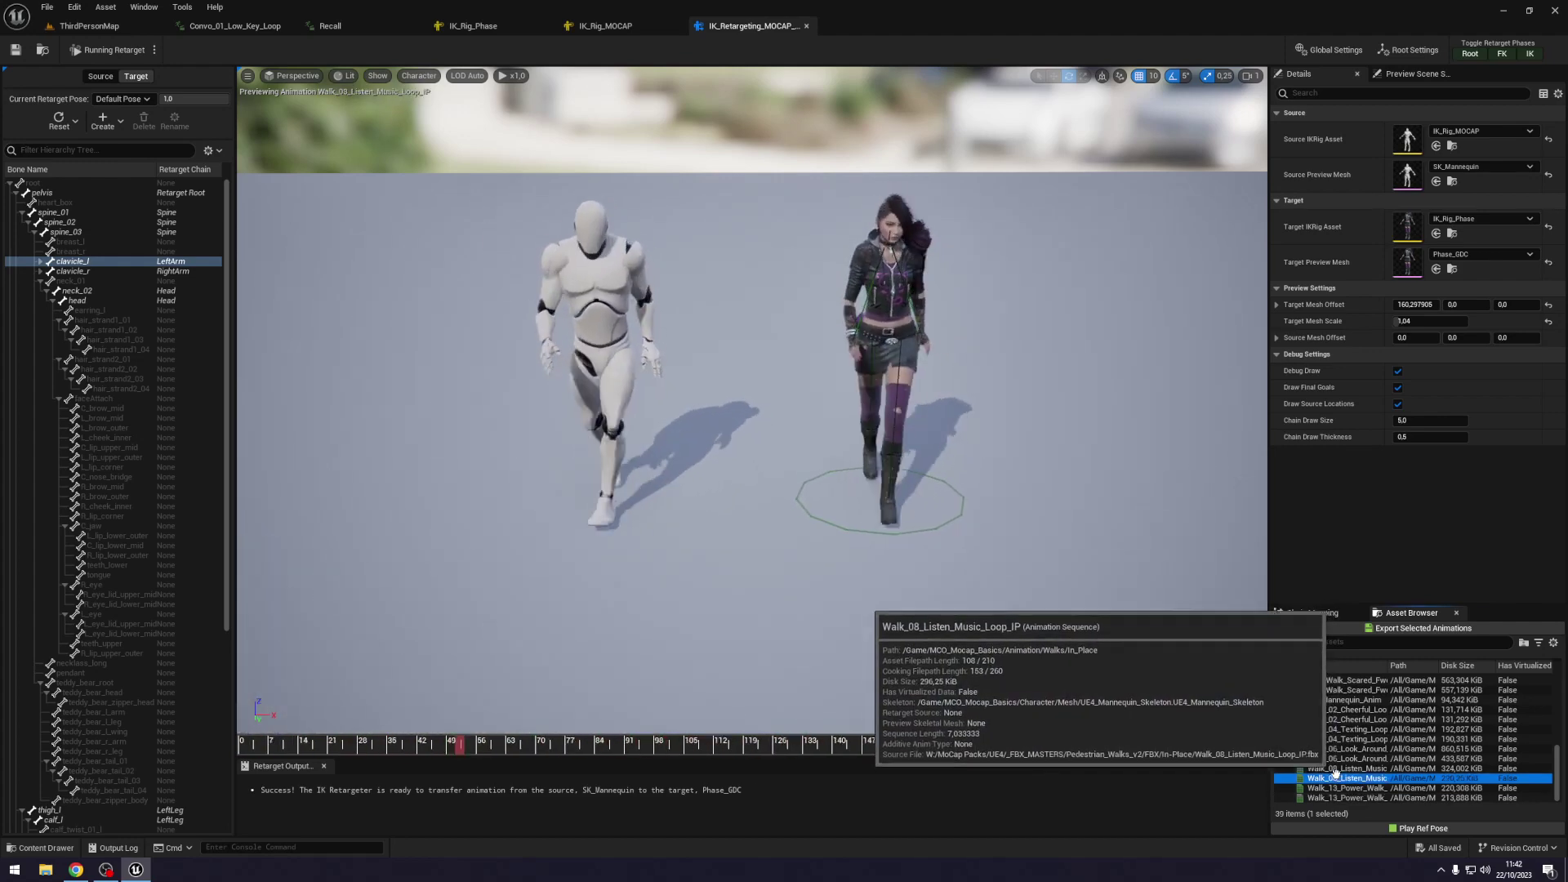
pyautogui.scroll(3, 1350, 729)
pyautogui.scroll(4, 1349, 729)
pyautogui.keyDown('ctrl'); pyautogui.click(1345, 680); pyautogui.keyUp('ctrl')
pyautogui.keyDown('ctrl'); pyautogui.click(1345, 689); pyautogui.keyUp('ctrl')
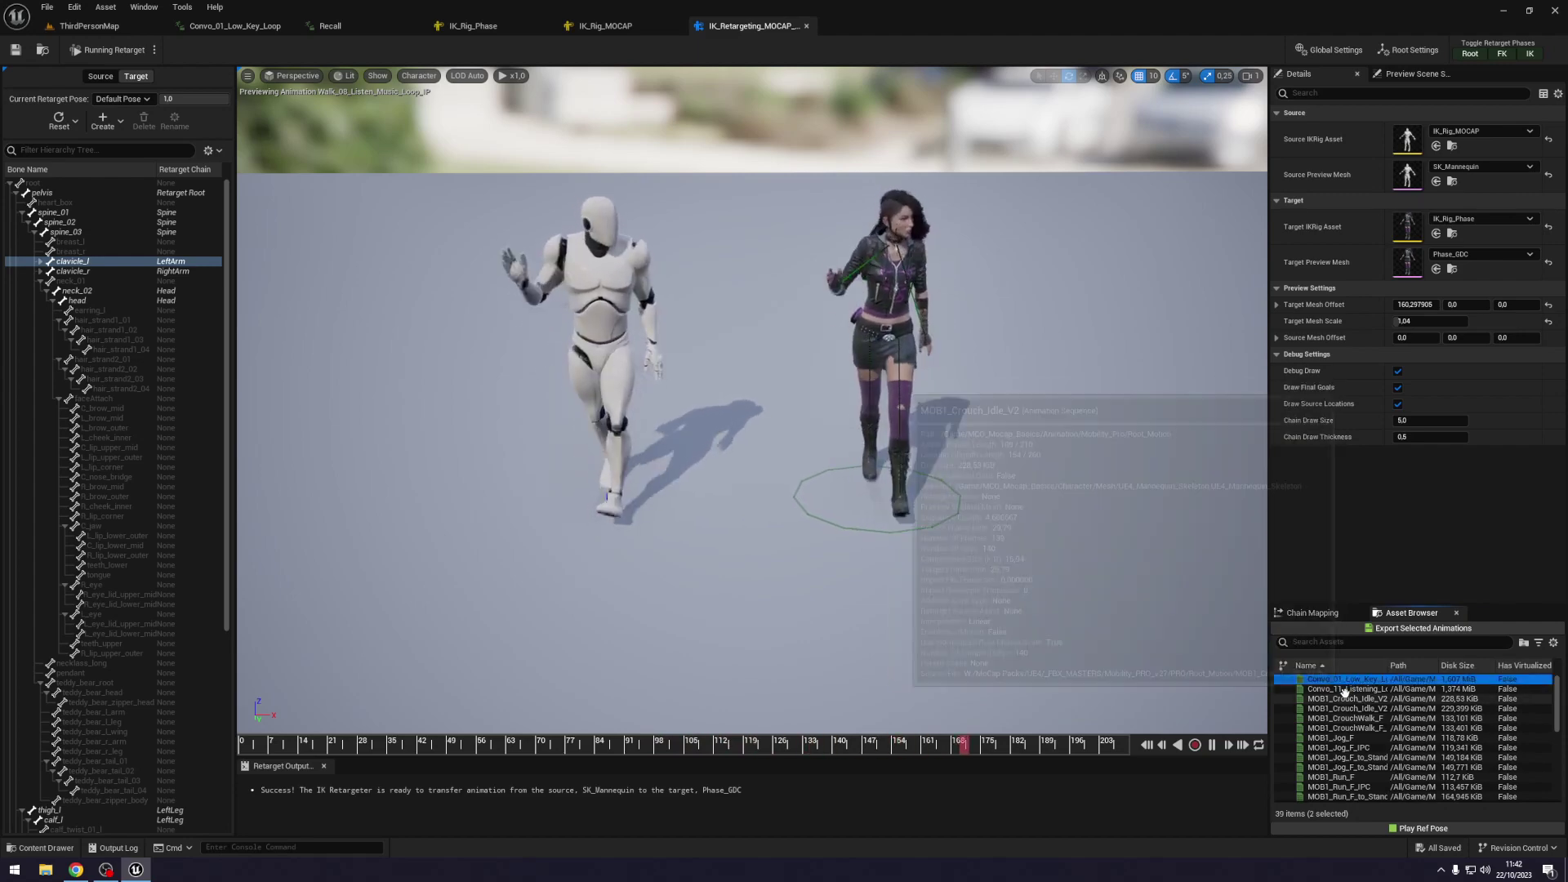
# Batch-export Convo_01_Low_Key_Loop, Convo_11_Listening_Loop and Walk_08_Listen_Music_Loop_IP to the Retarget folder, then verify them.
pyautogui.click(1386, 630)
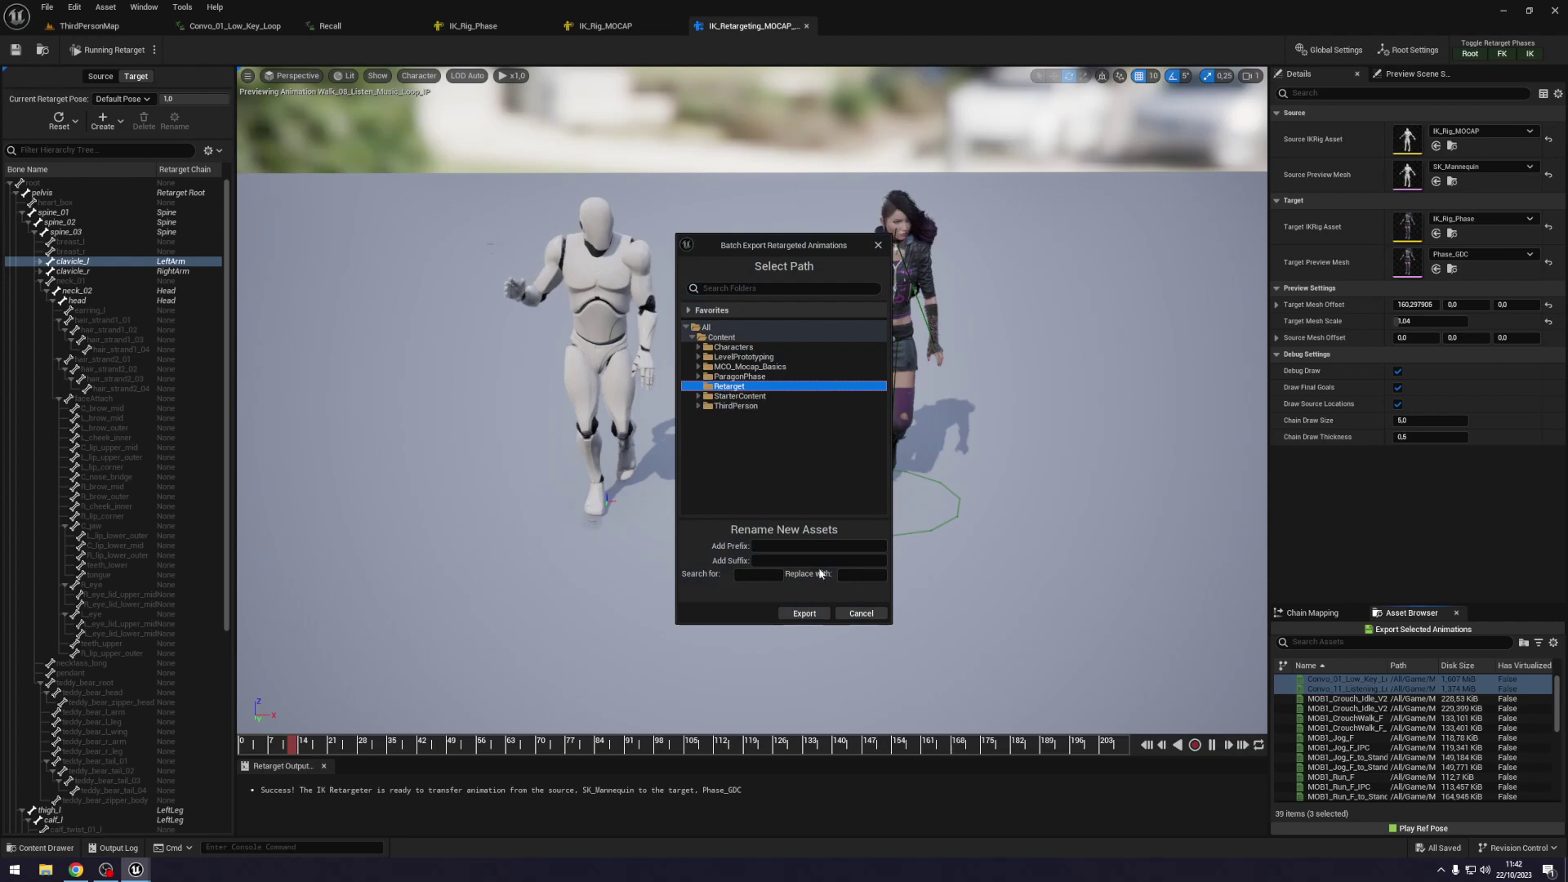
pyautogui.click(805, 614)
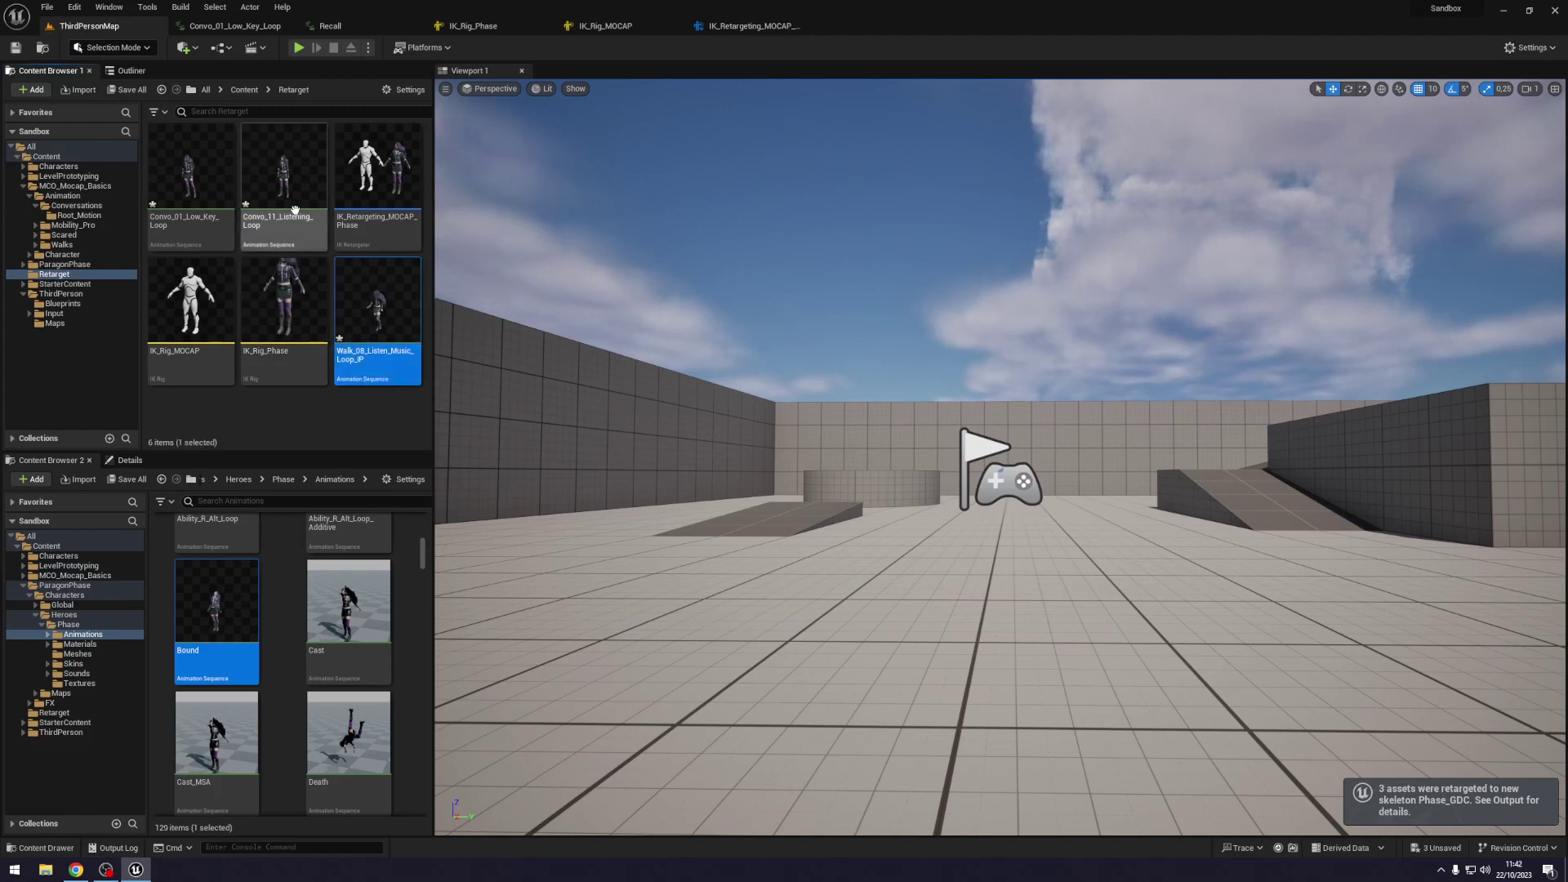
pyautogui.keyDown('ctrl'); pyautogui.click(183, 202); pyautogui.keyUp('ctrl')
pyautogui.click(322, 406)
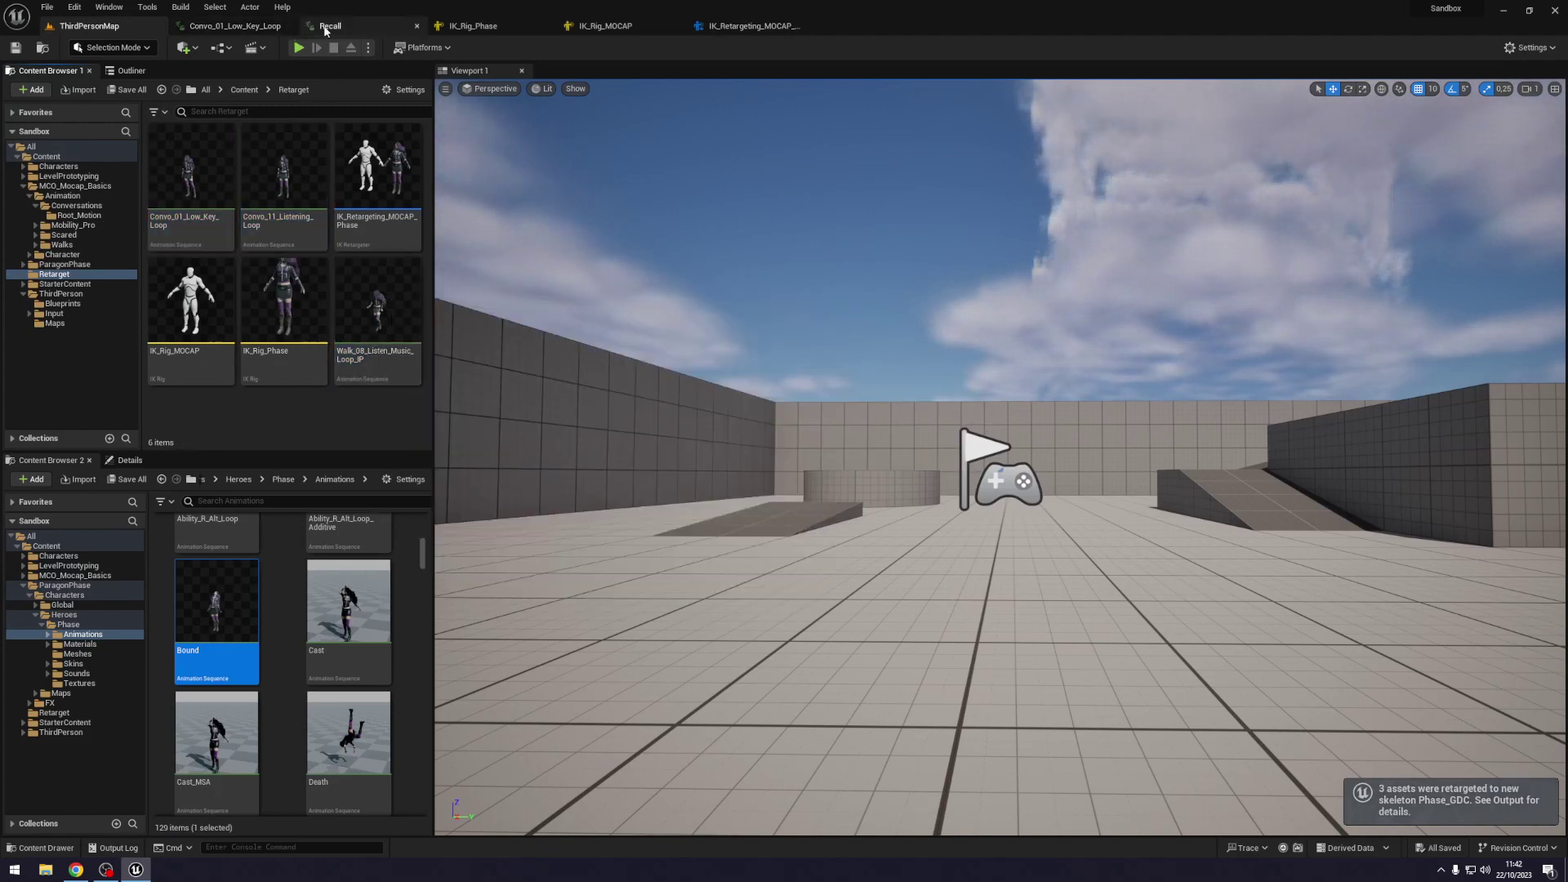
# Go to the Recall animation editor and widen the Asset Browser's Path column.
pyautogui.click(326, 27)
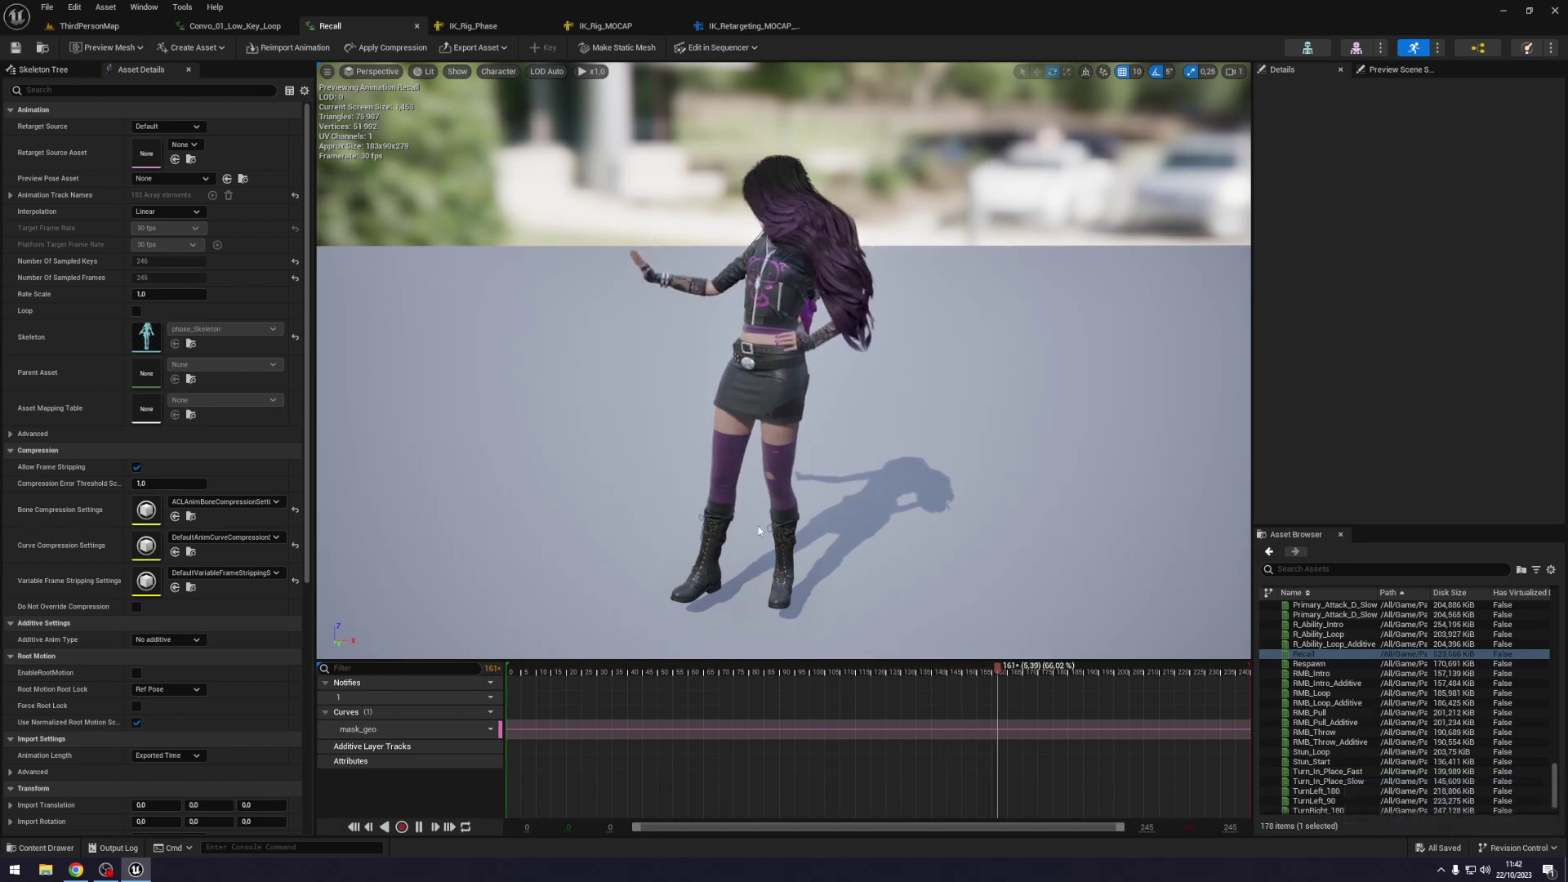
pyautogui.moveTo(1554, 789); pyautogui.dragTo(1540, 596)
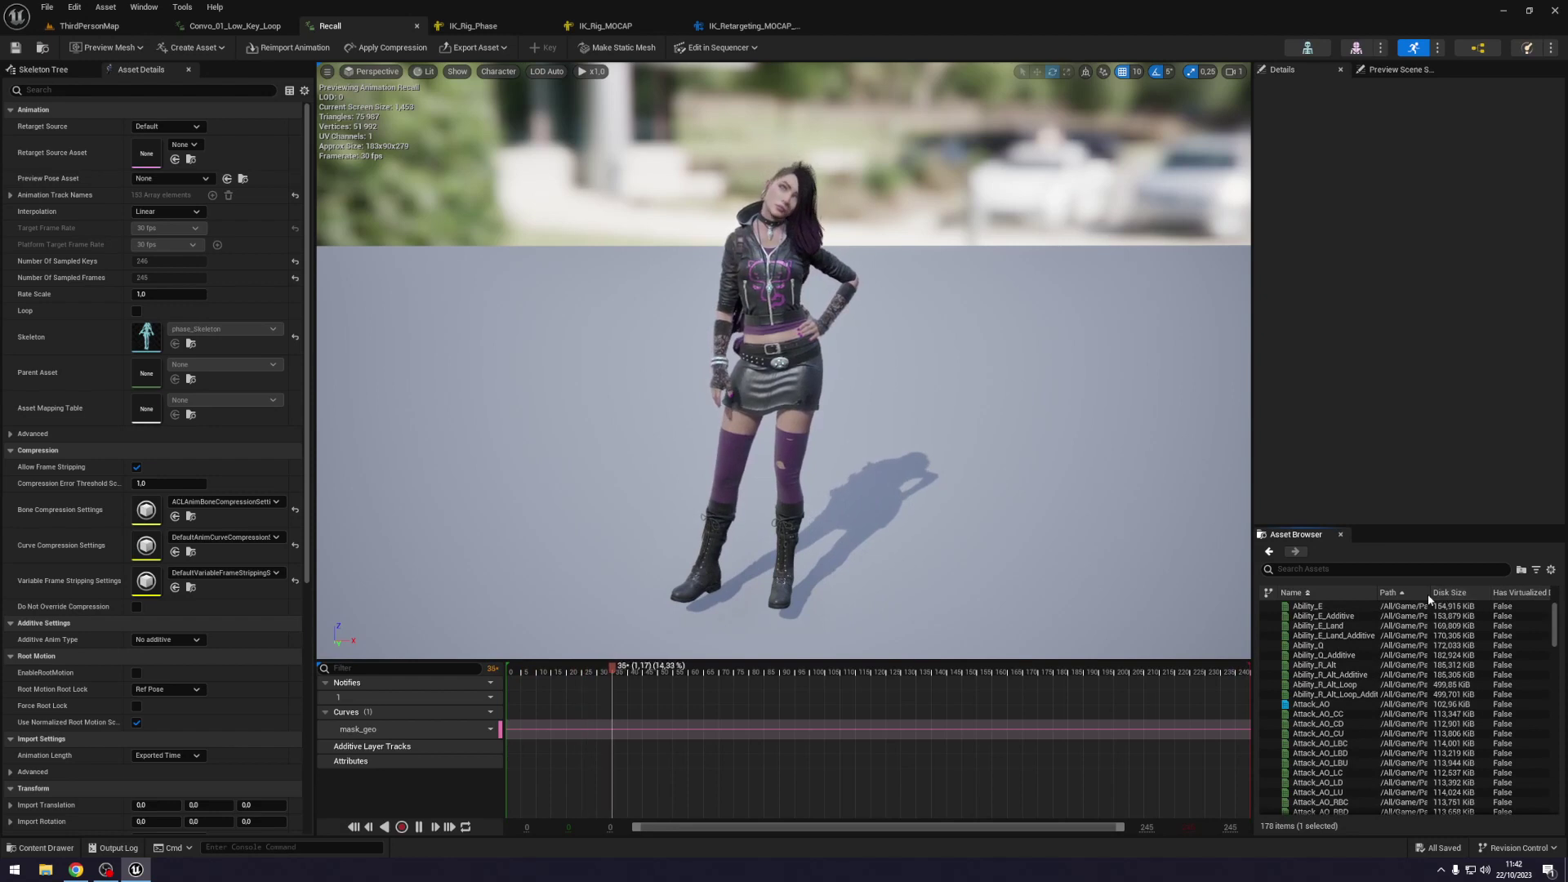
pyautogui.moveTo(1429, 594); pyautogui.dragTo(1478, 594)
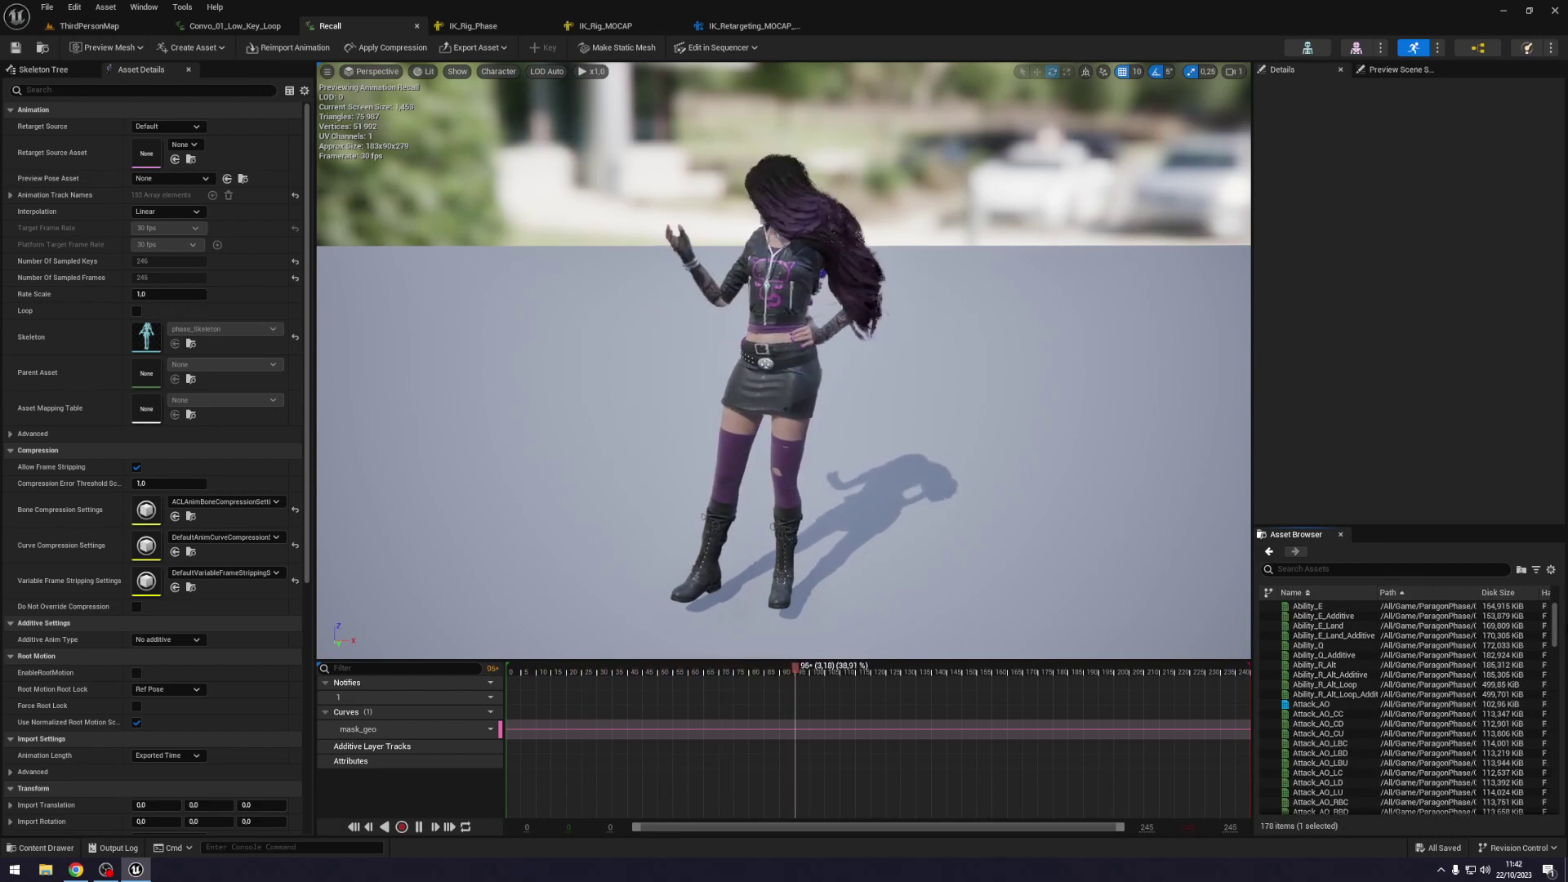
pyautogui.moveTo(1554, 628)
pyautogui.mouseDown()
pyautogui.moveTo(1542, 773)
pyautogui.moveTo(1508, 793)
pyautogui.mouseUp()
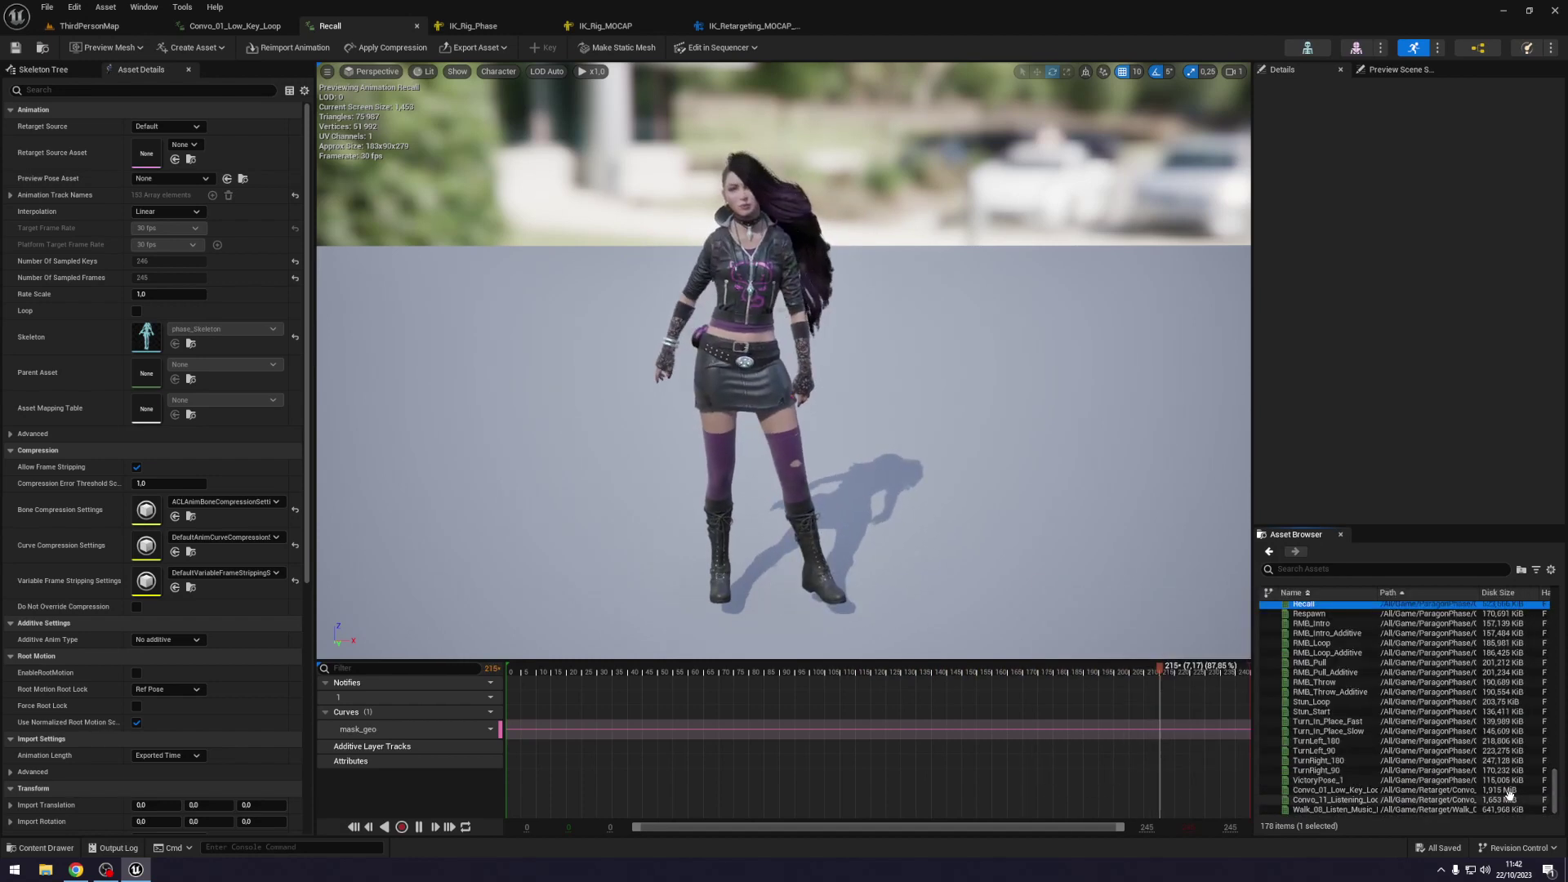
# Play retargeted Convo_01, Convo_11 and Walk_08_Listen_Music_Loop_IP on Phase, then return to the Paragon: Phase page.
pyautogui.doubleClick(1421, 791)
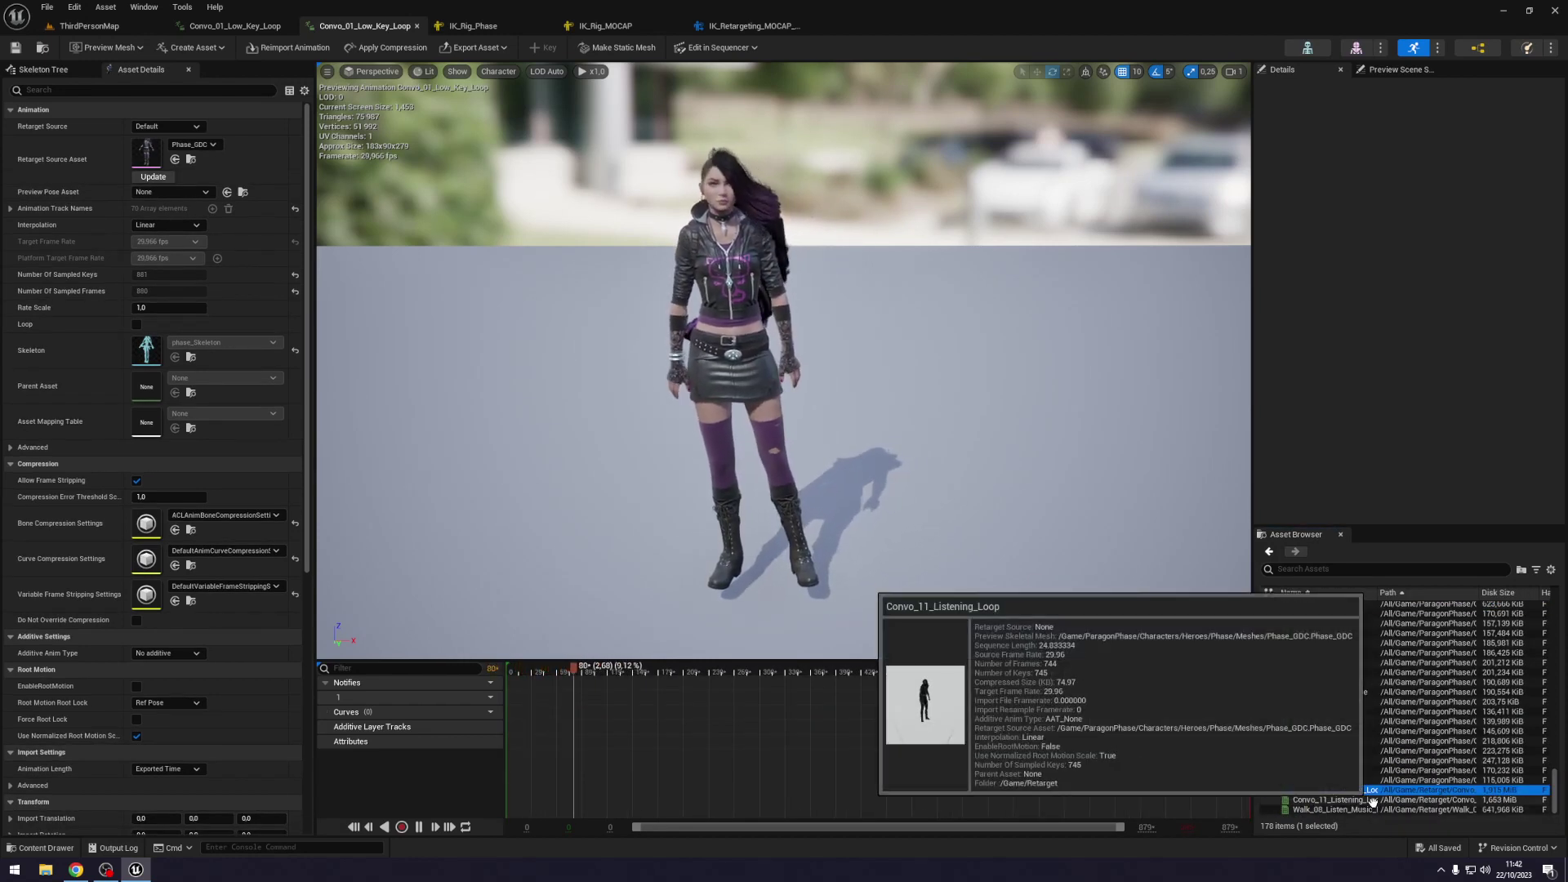
pyautogui.doubleClick(1366, 800)
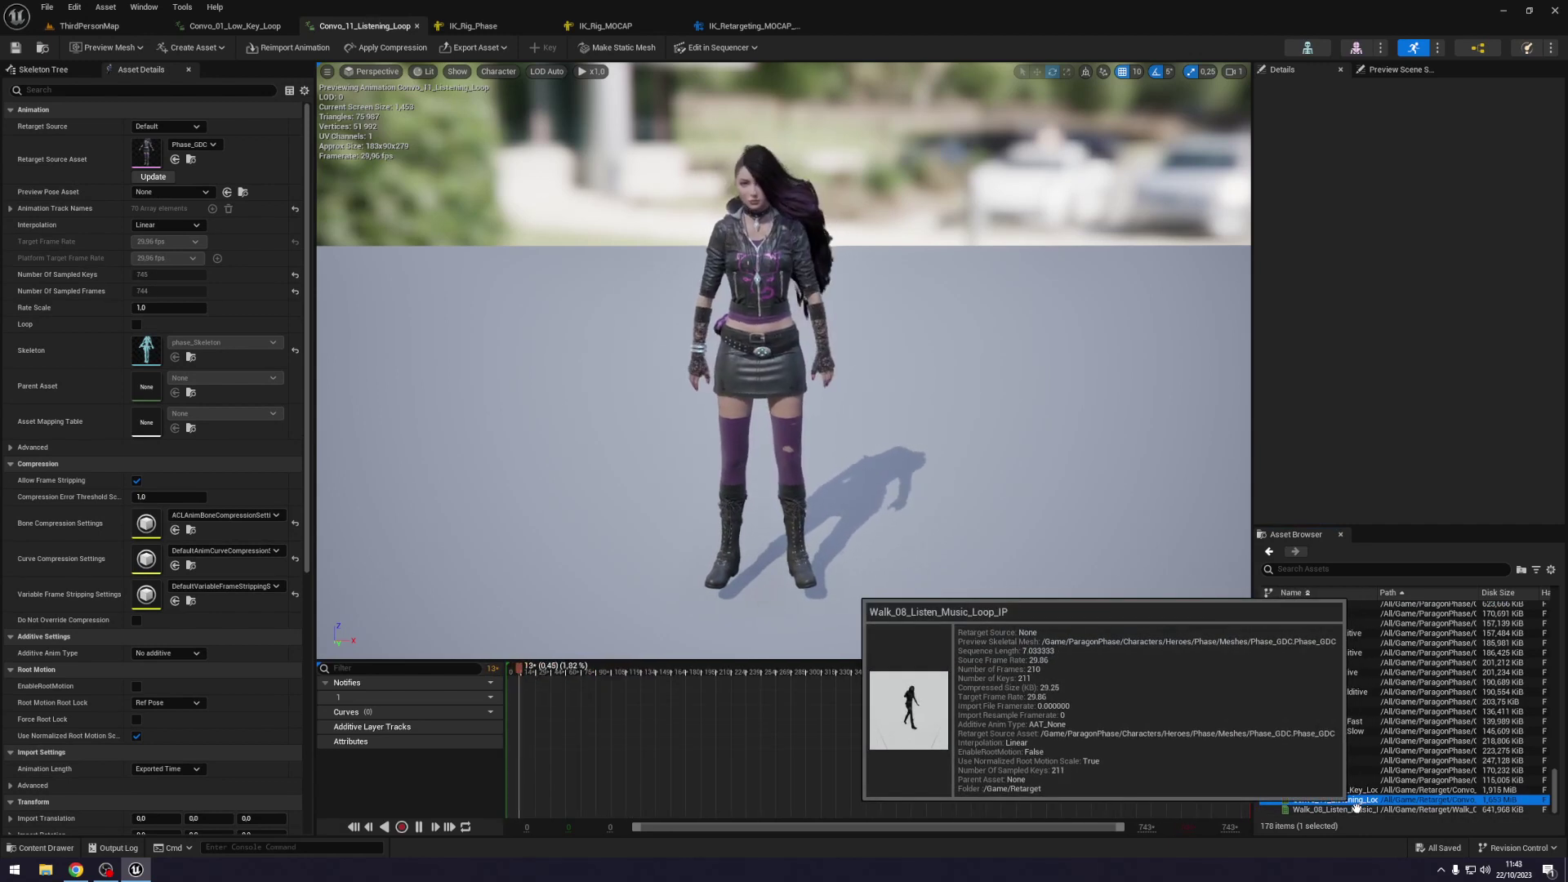
pyautogui.doubleClick(1356, 808)
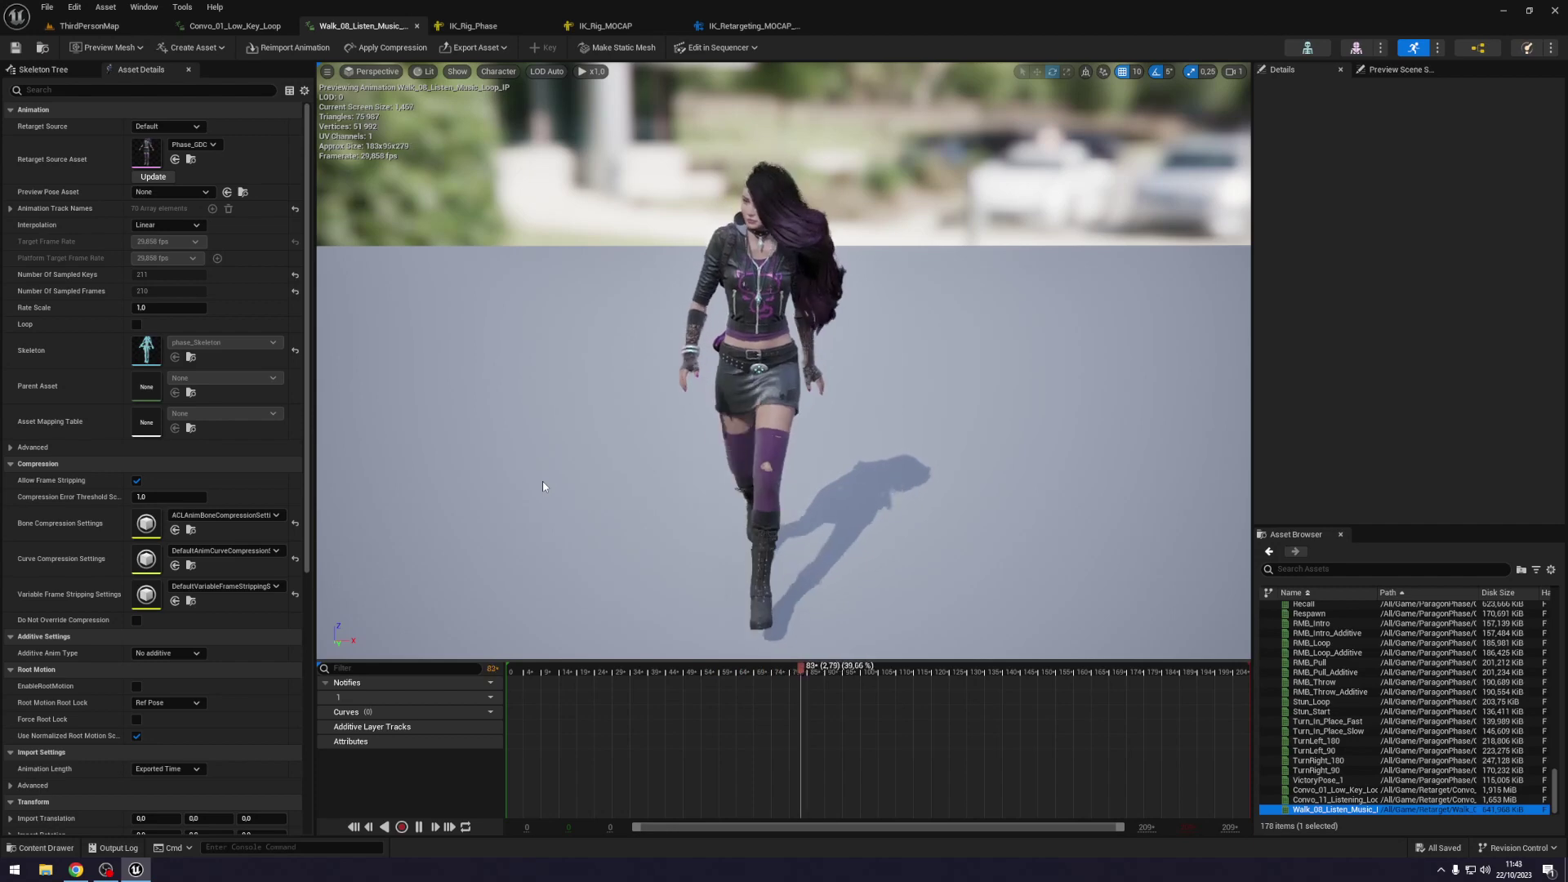
pyautogui.click(76, 869)
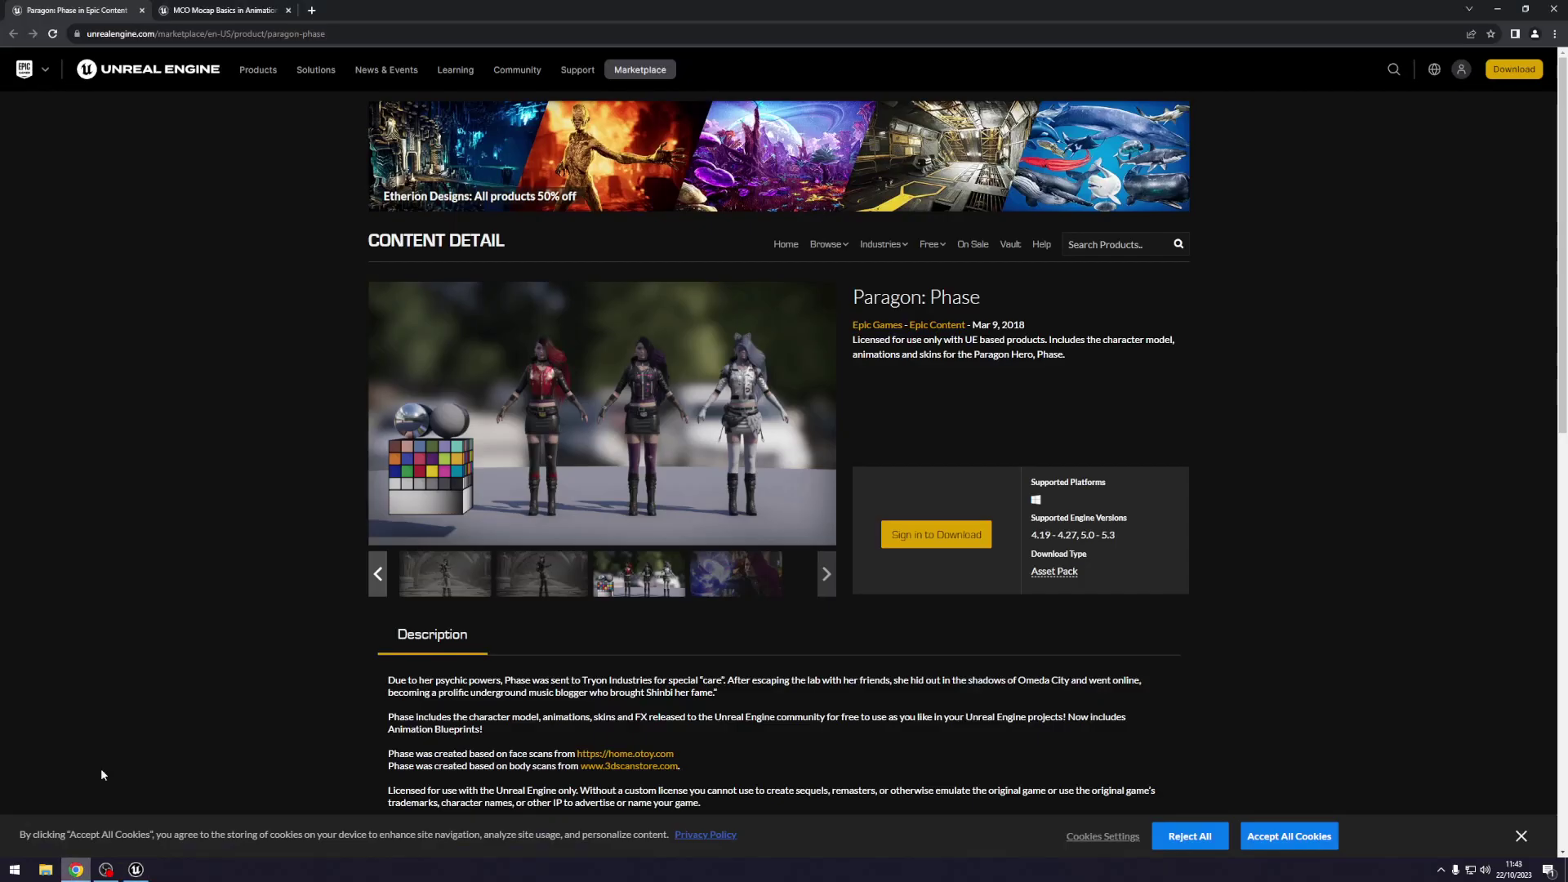
pyautogui.scroll(-5, 658, 470)
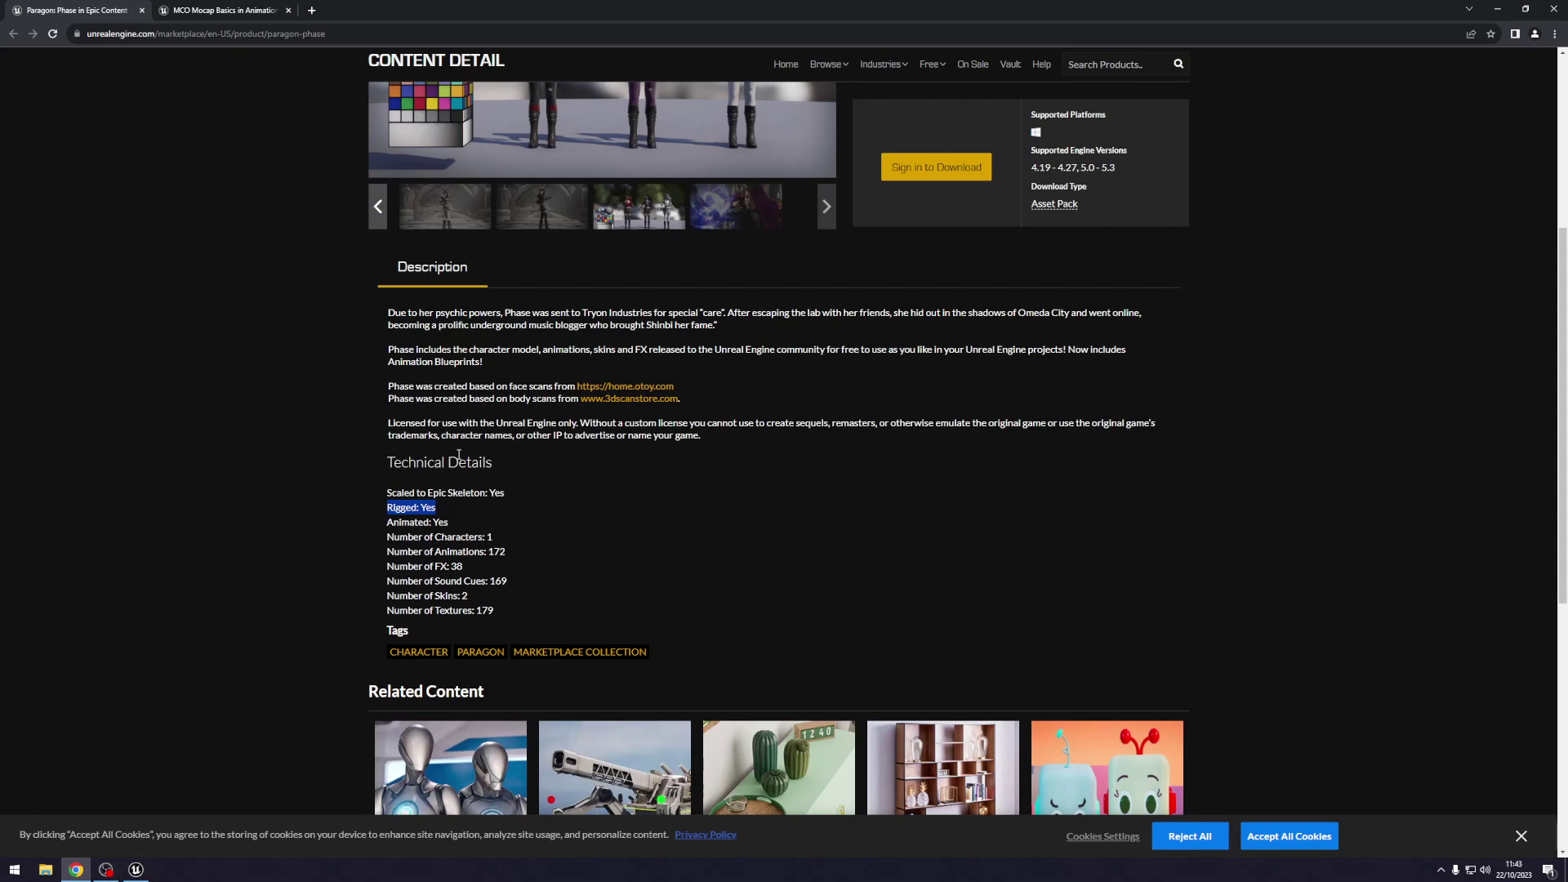
pyautogui.scroll(4, 458, 454)
pyautogui.scroll(-3, 460, 480)
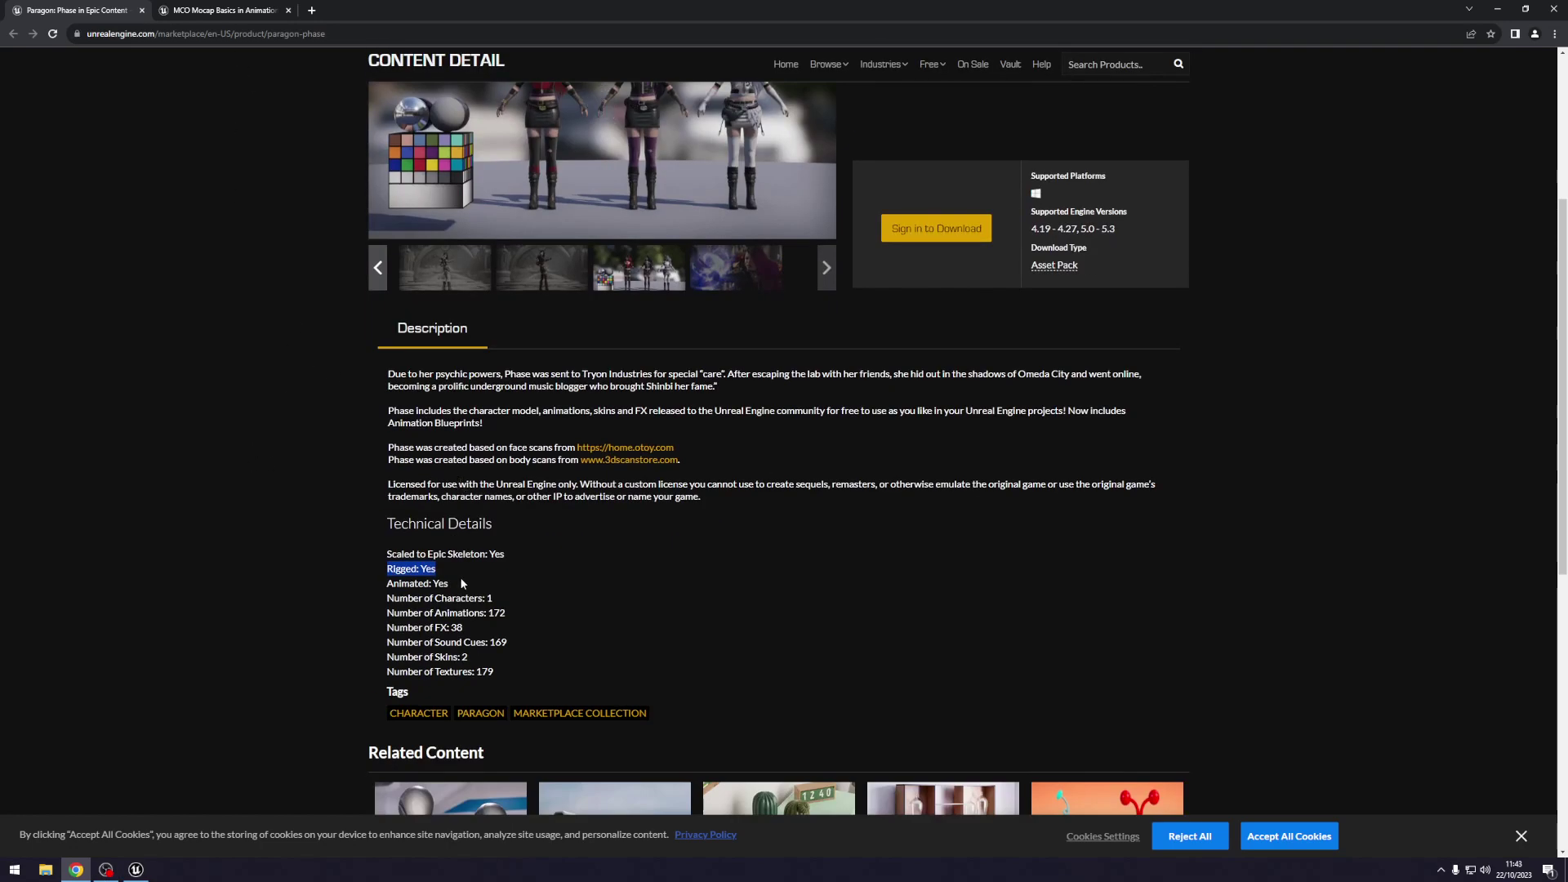
pyautogui.click(212, 10)
pyautogui.scroll(-5, 833, 346)
pyautogui.scroll(-2, 833, 346)
pyautogui.click(1158, 381)
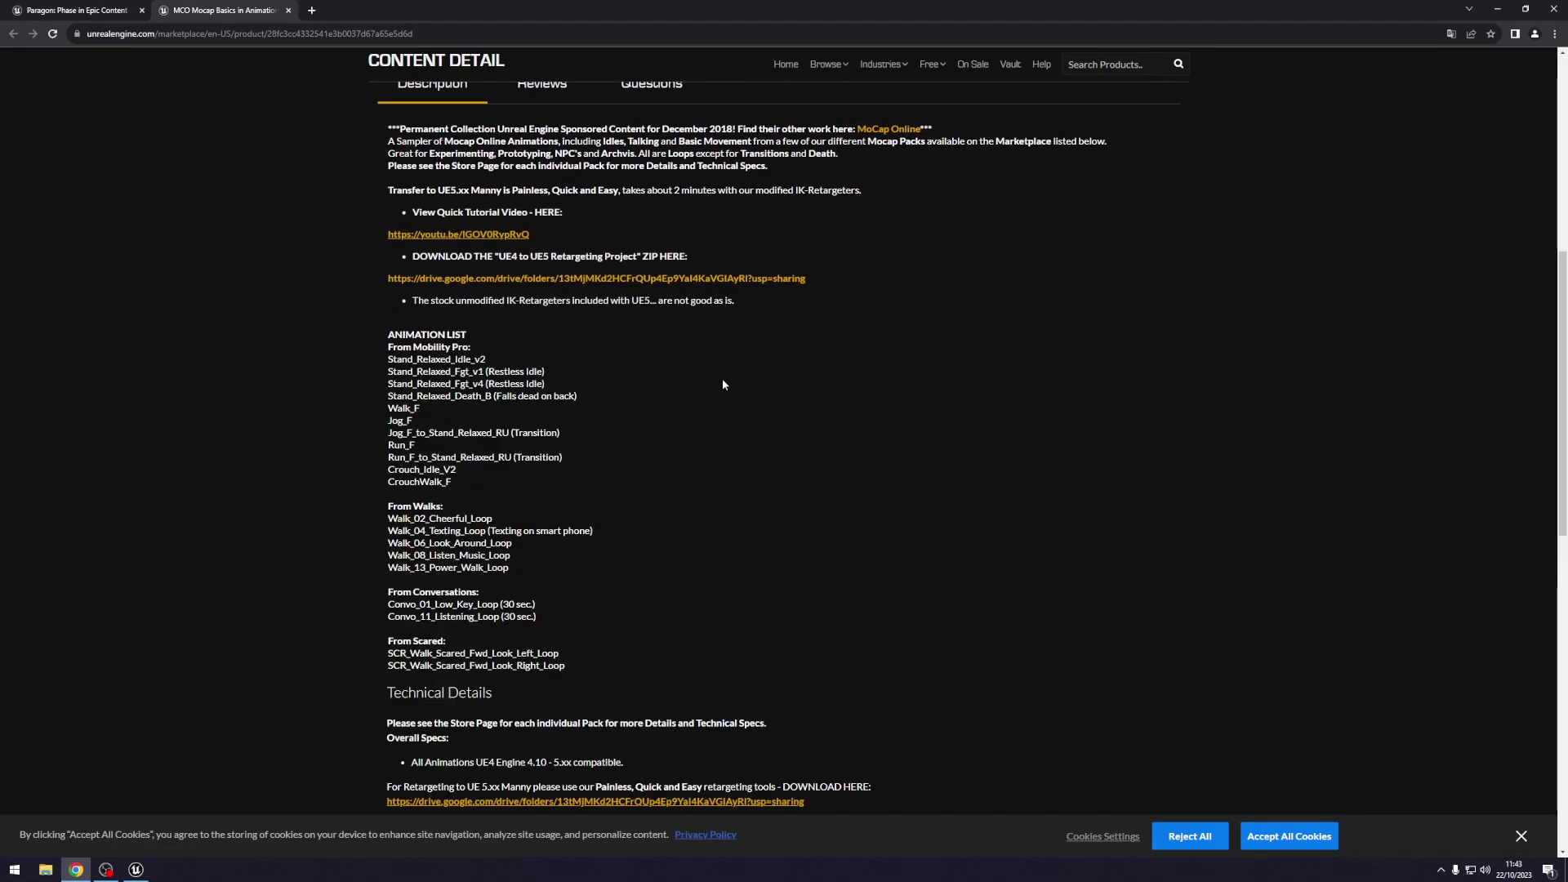
pyautogui.scroll(-4, 688, 385)
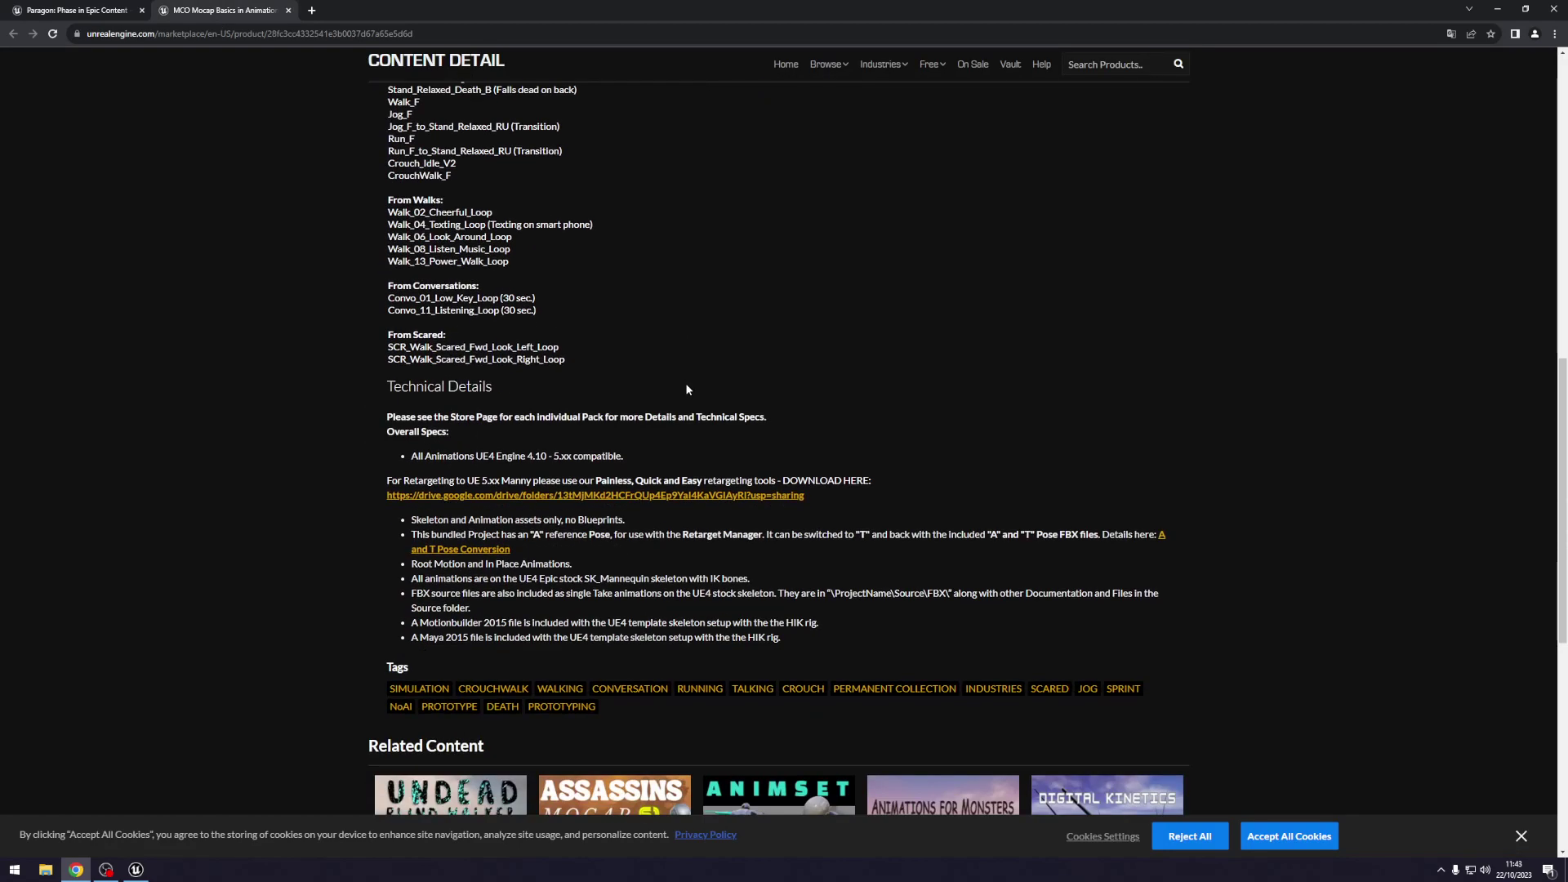
pyautogui.scroll(5, 630, 388)
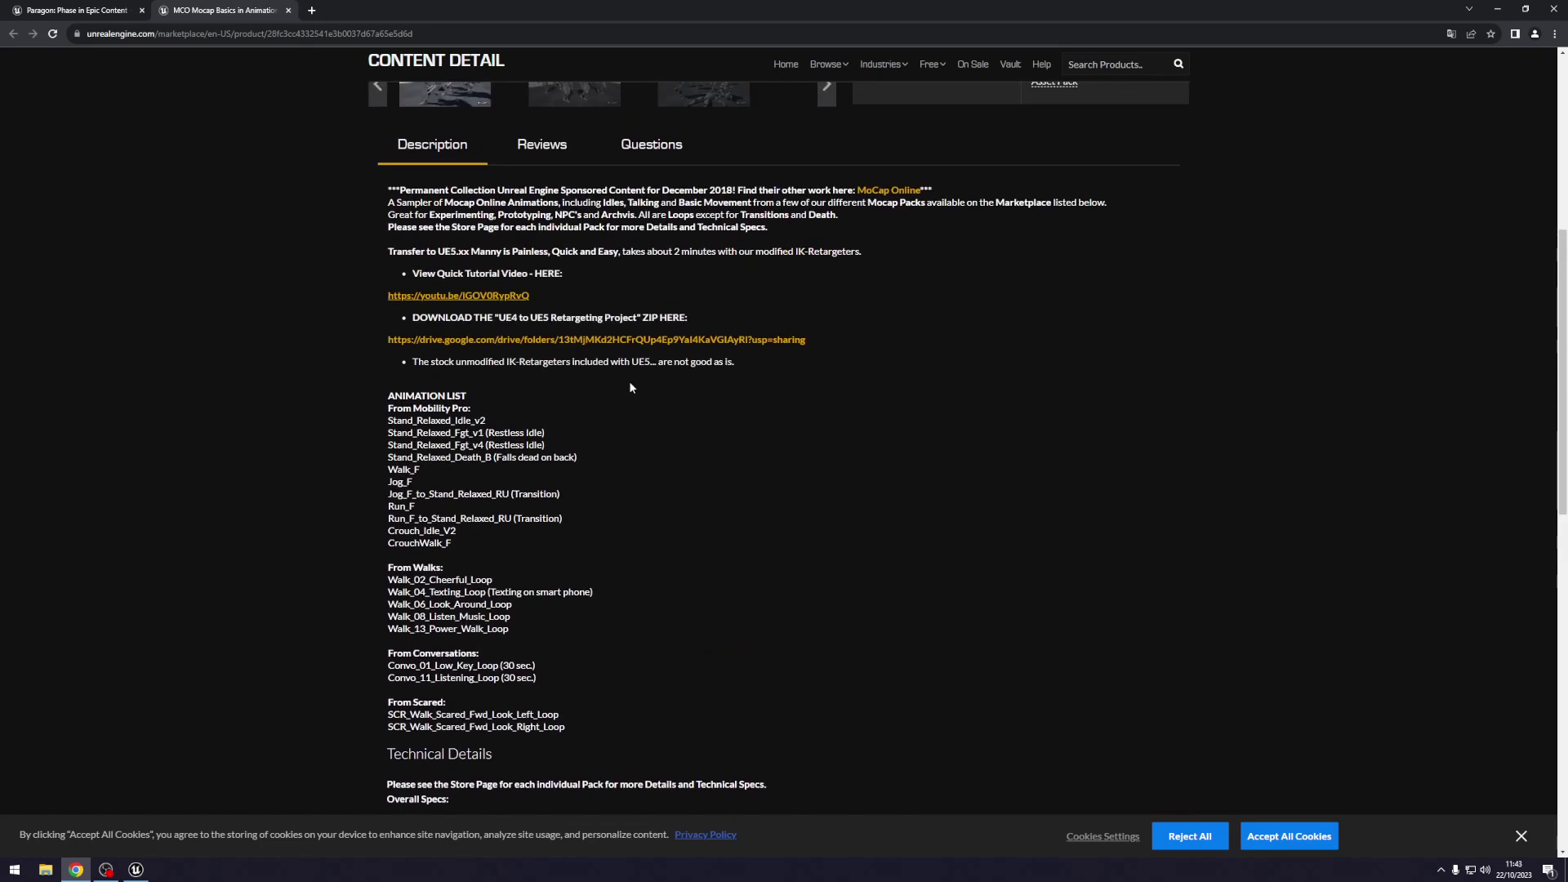
pyautogui.scroll(5, 630, 387)
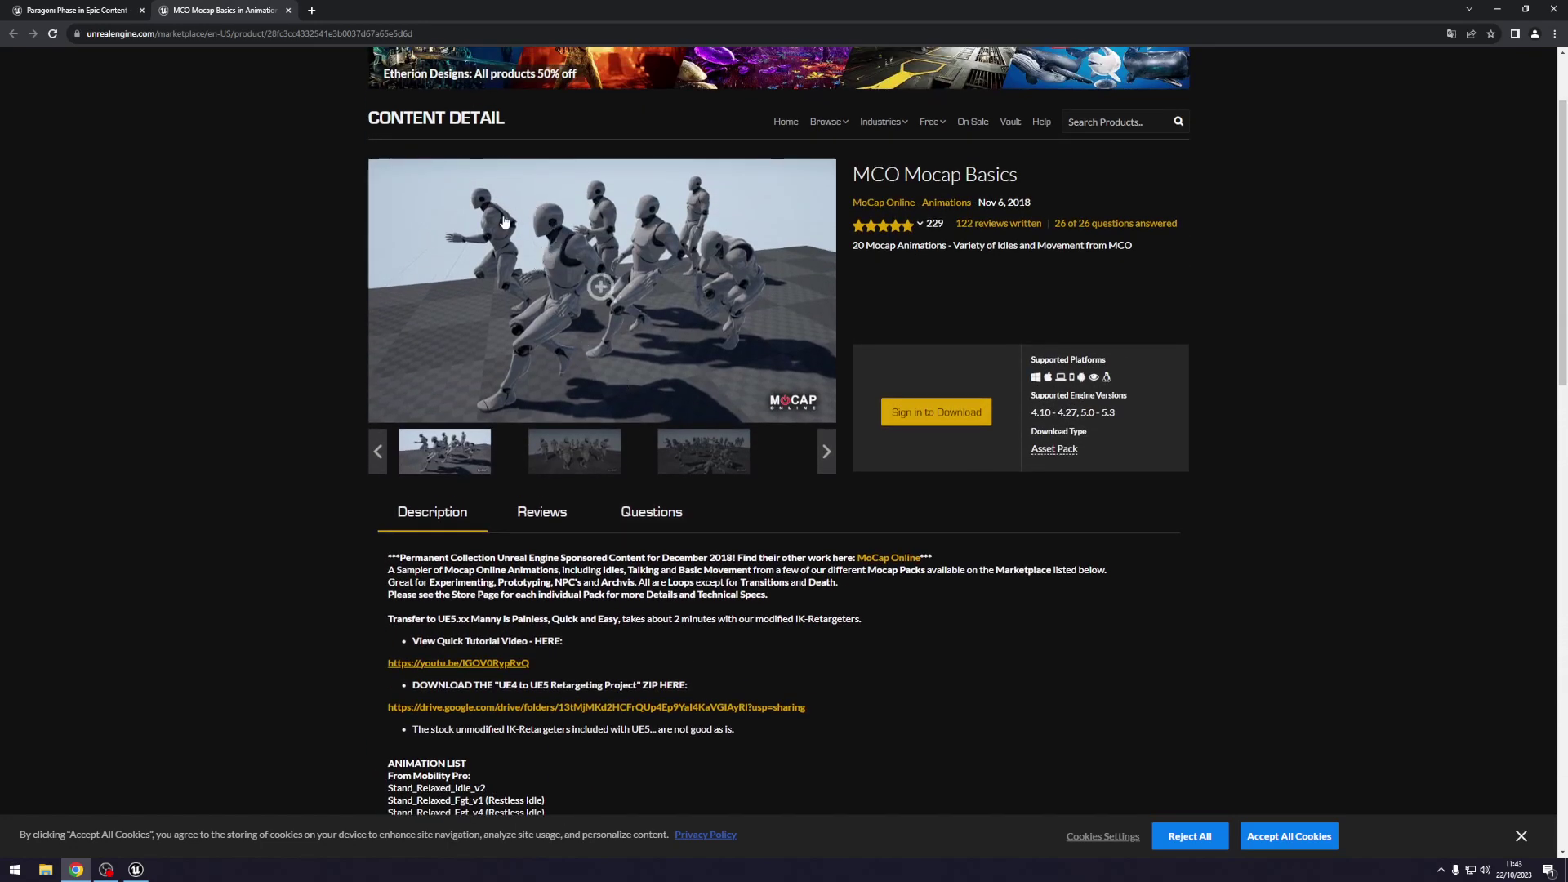
pyautogui.scroll(-5, 533, 323)
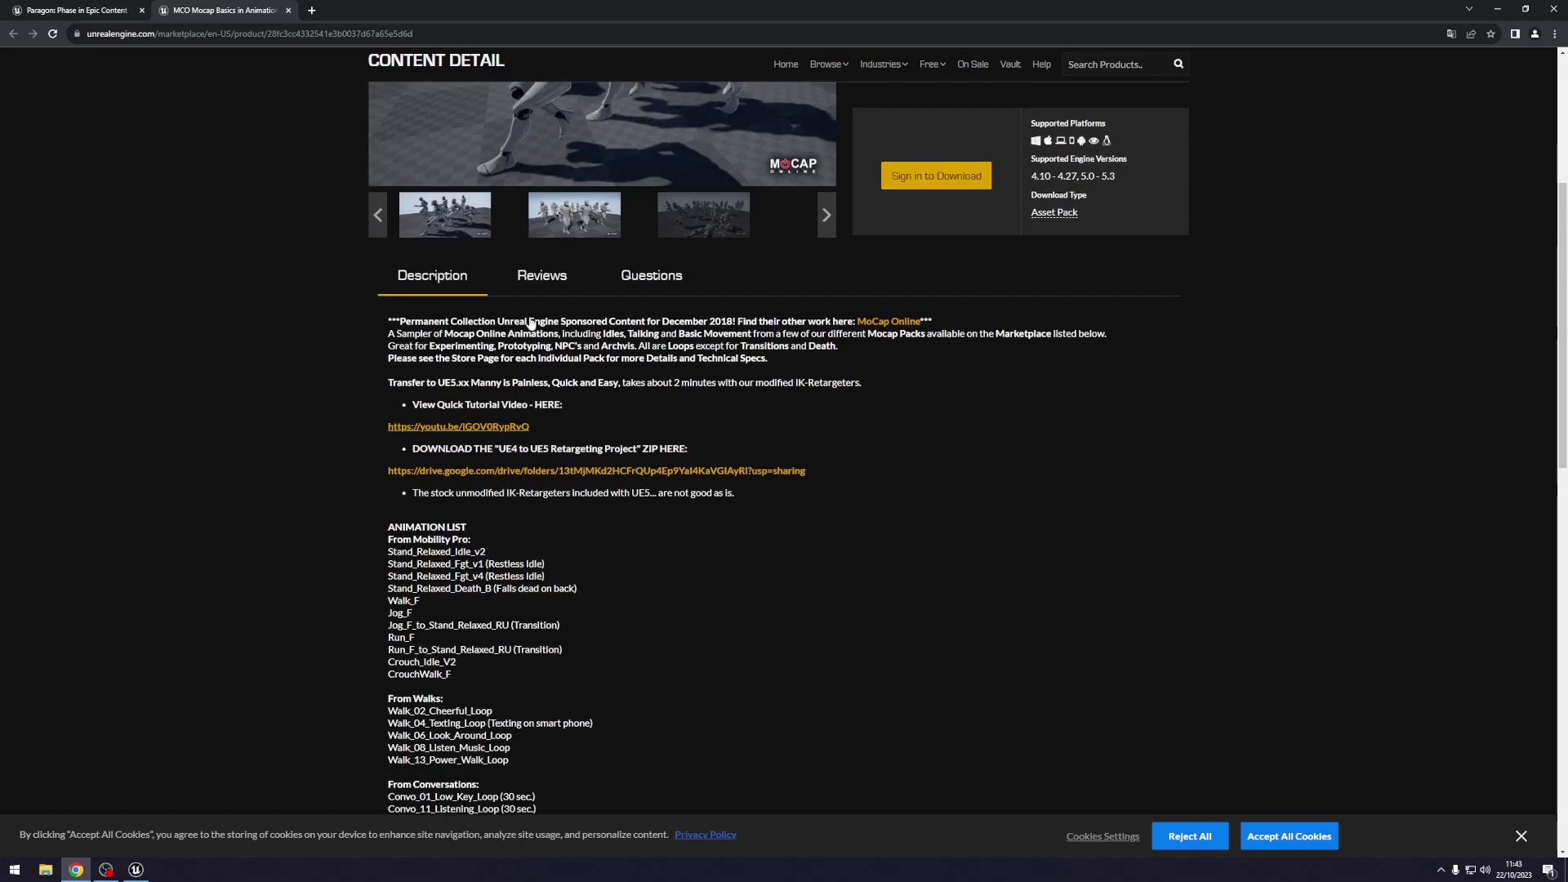
pyautogui.click(75, 6)
pyautogui.scroll(3, 360, 356)
pyautogui.scroll(-2, 359, 356)
pyautogui.scroll(-3, 360, 363)
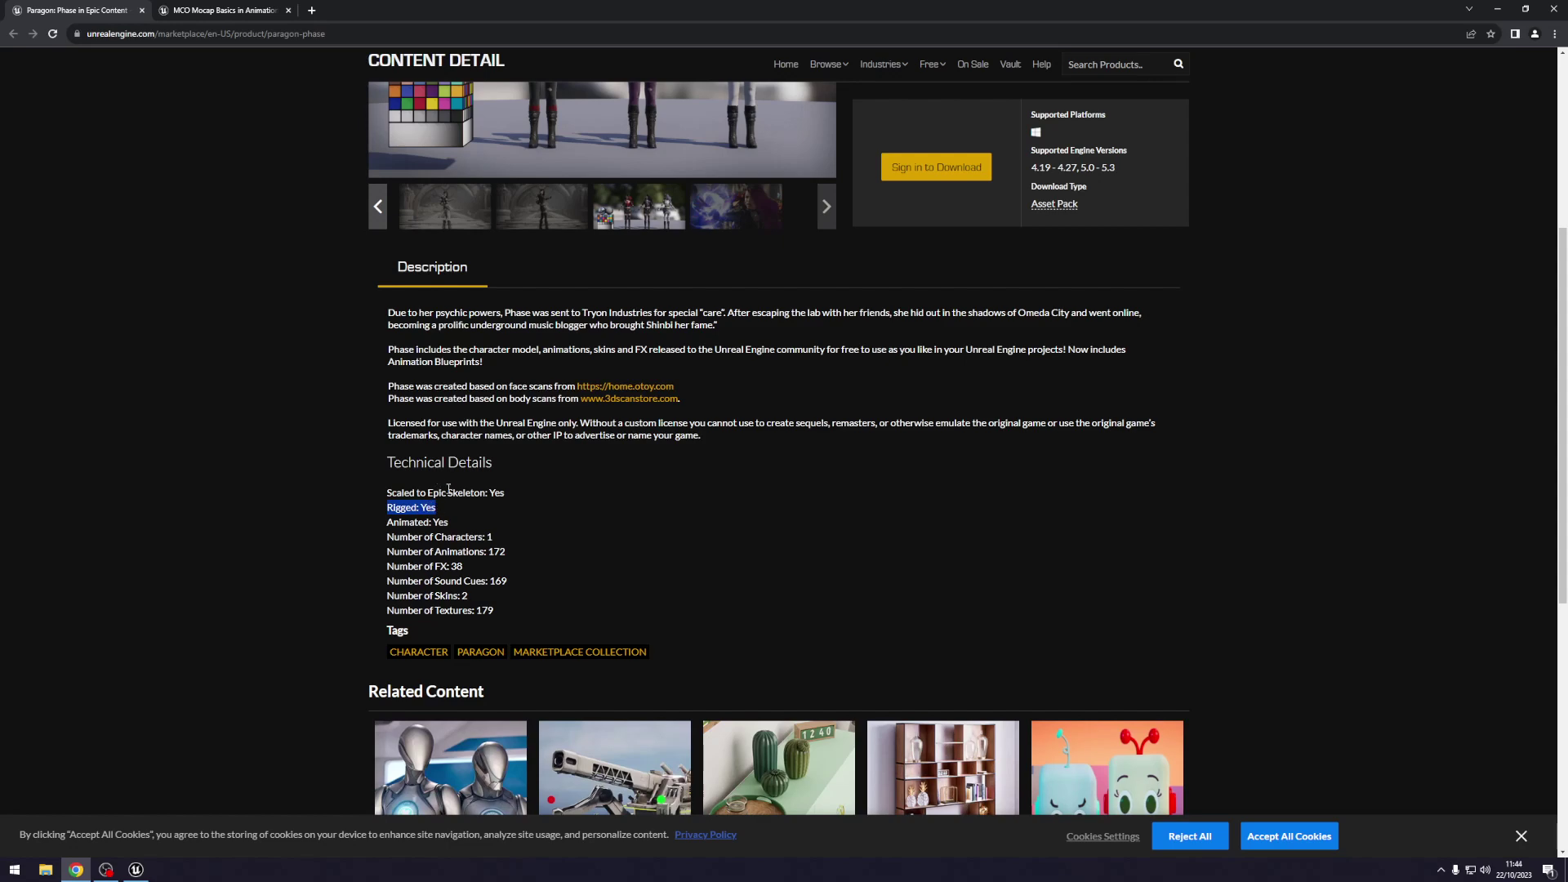
pyautogui.scroll(1, 435, 493)
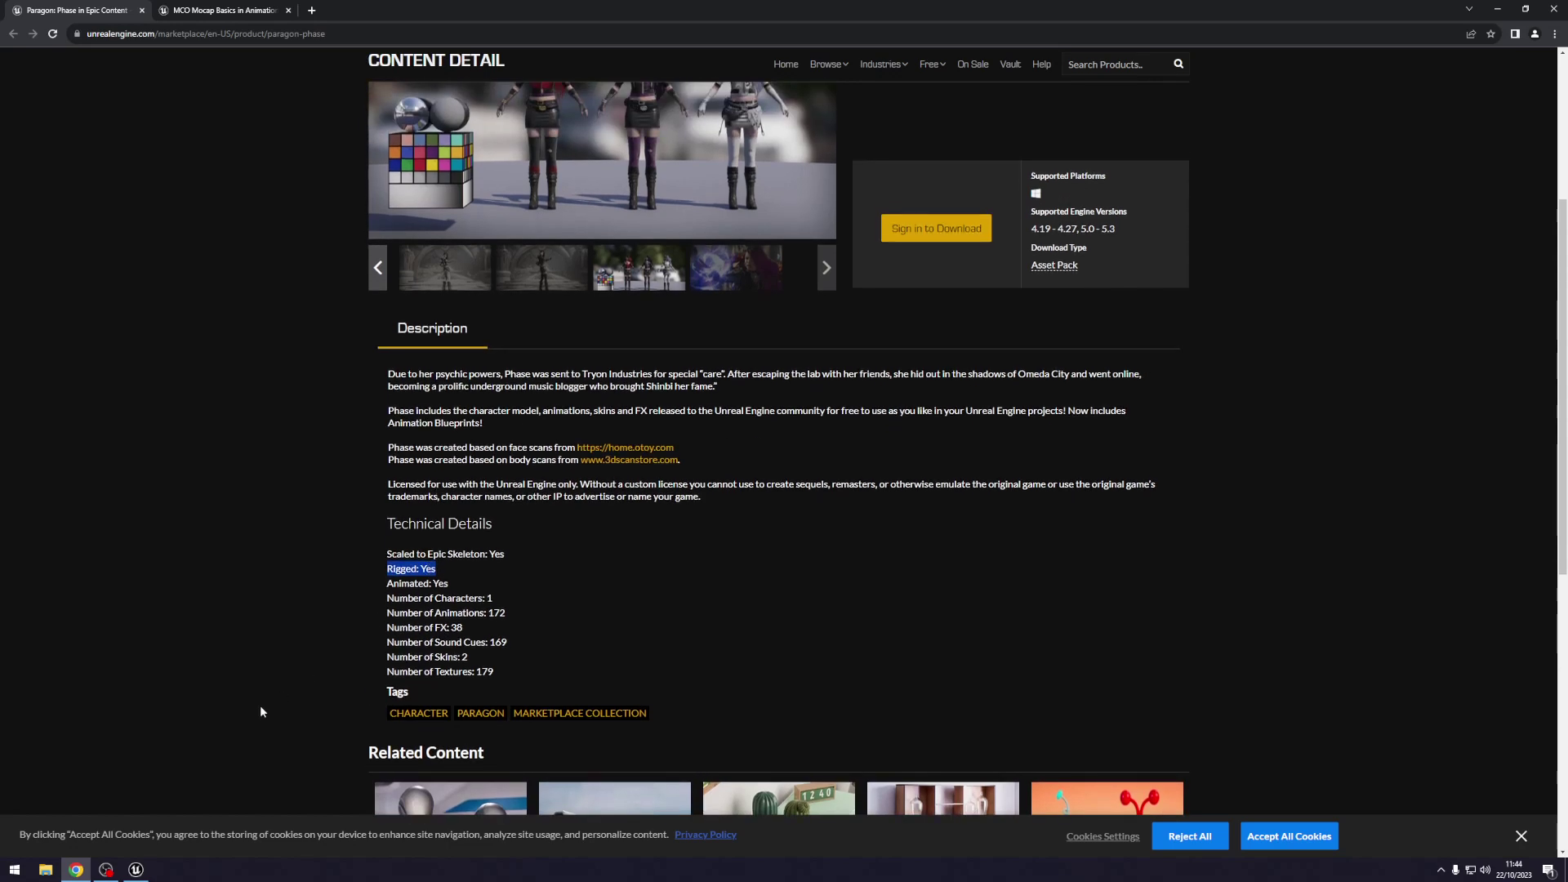
pyautogui.click(133, 870)
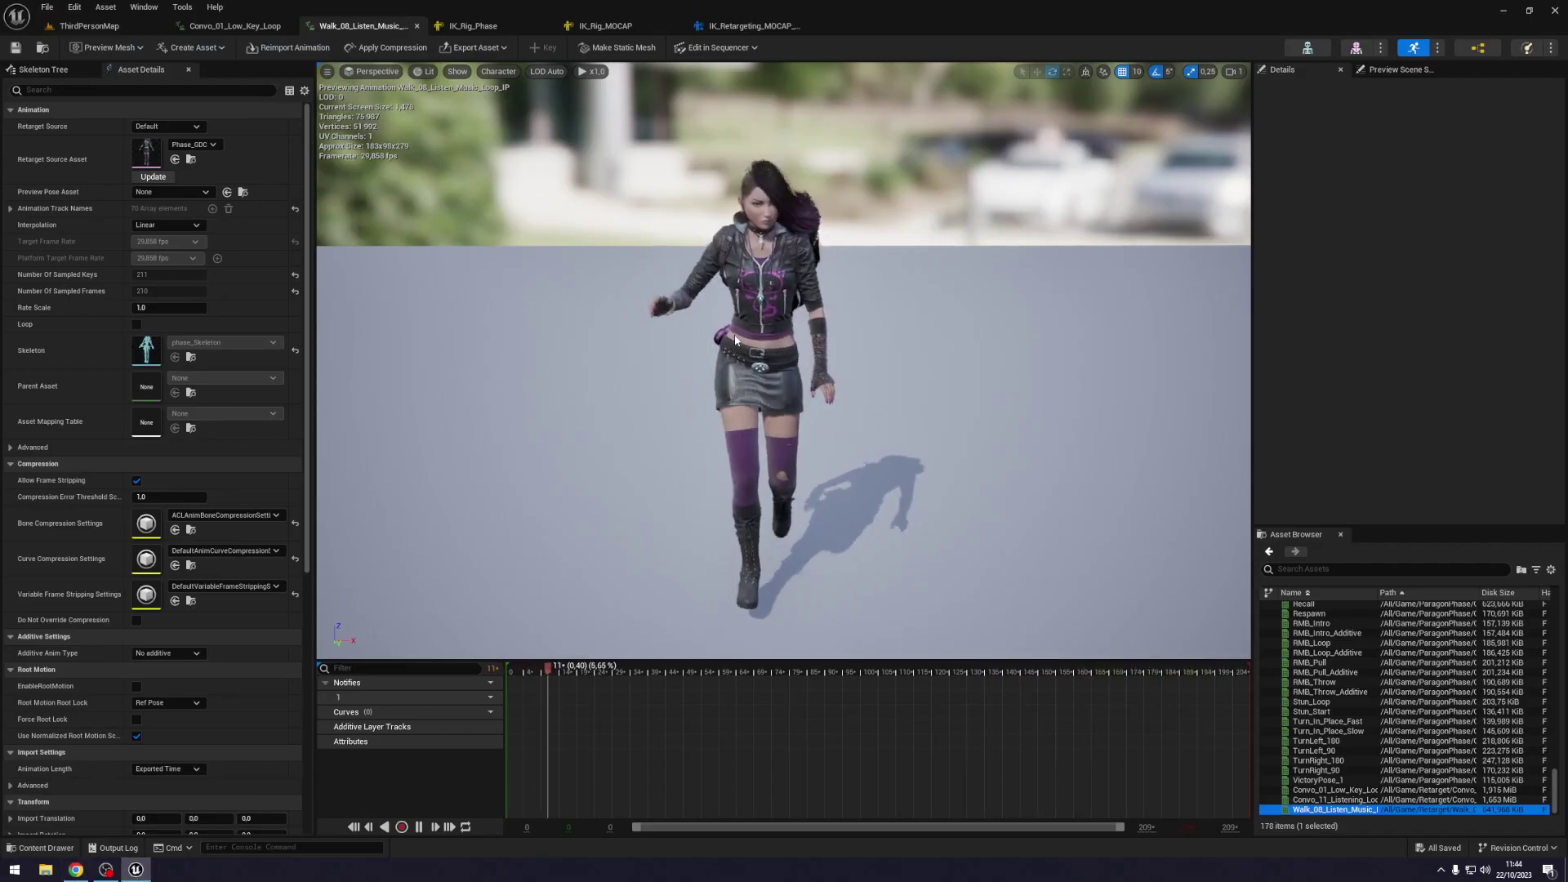
# Look through the IK_Rig_Phase, IK_Rig_MOCAP, retargeted walk and Convo_01_Low_Key_Loop editors.
pyautogui.click(541, 26)
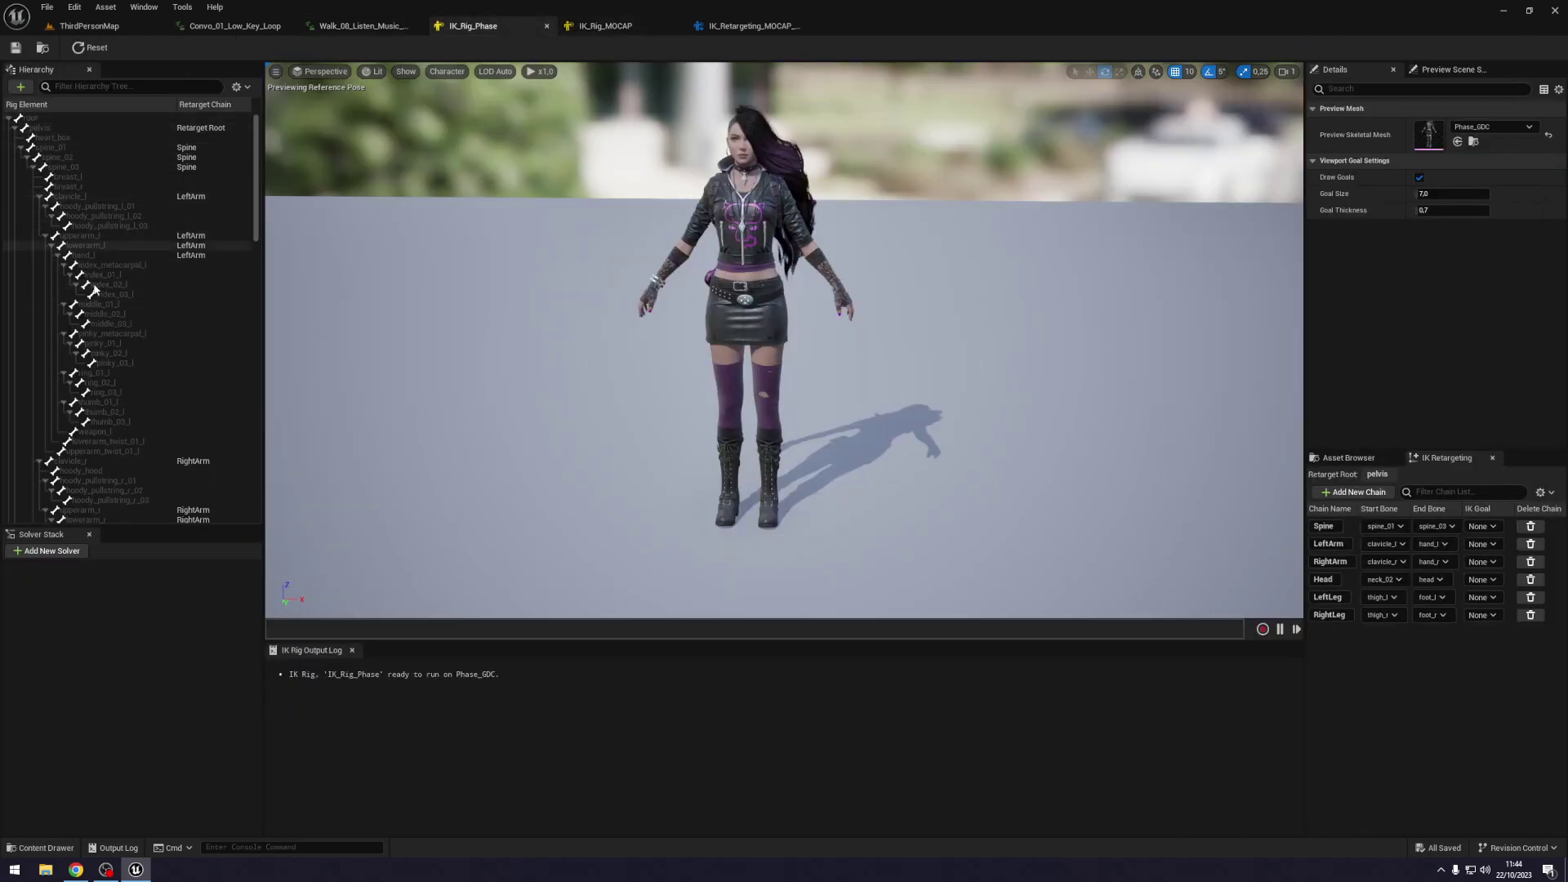
pyautogui.click(600, 25)
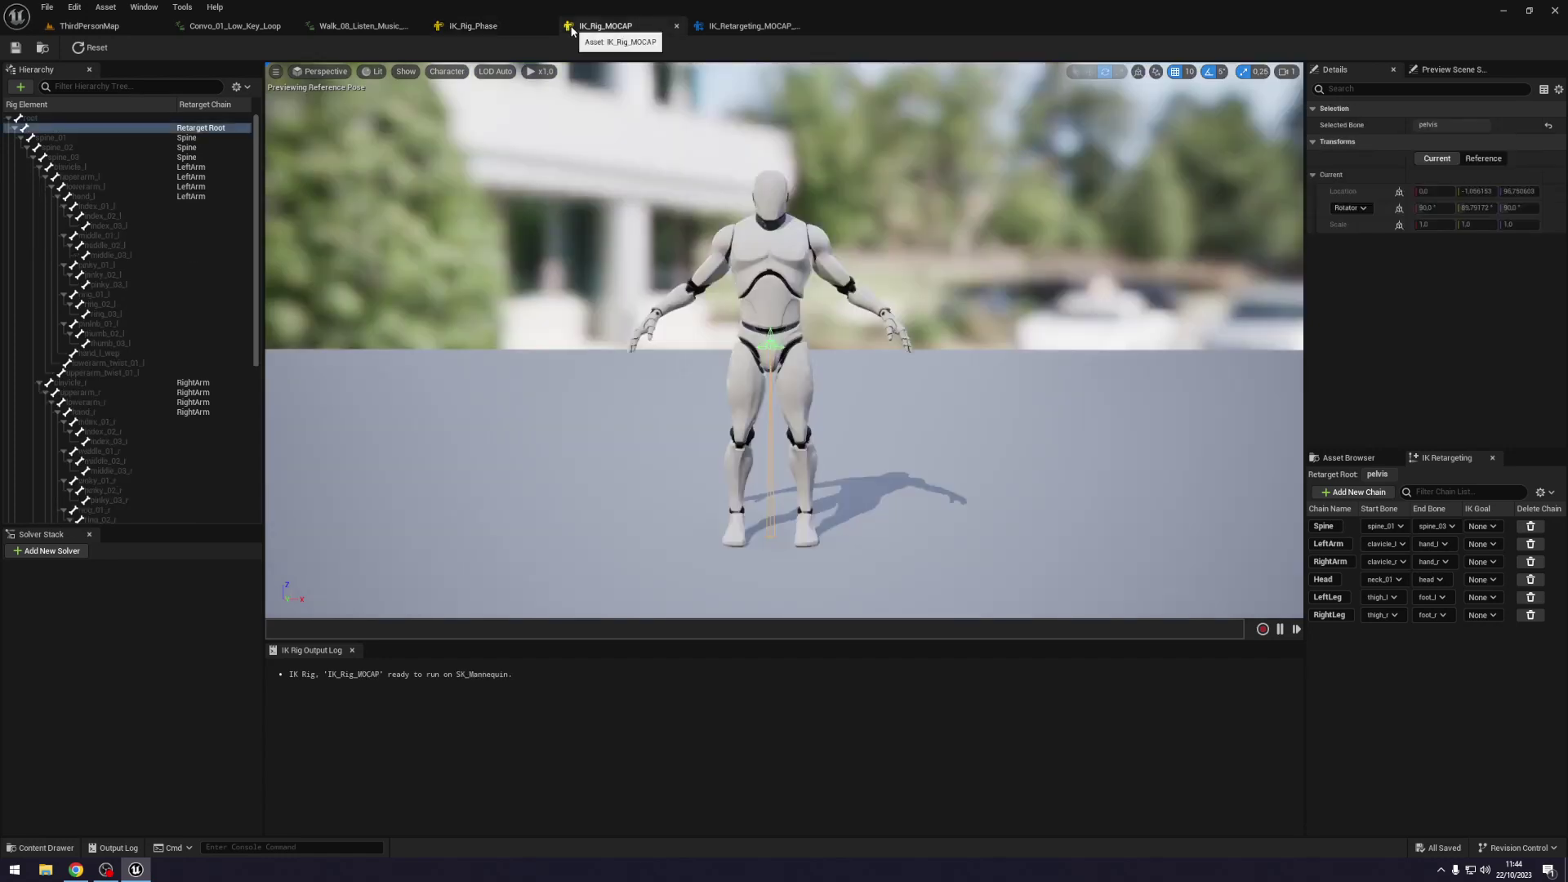
pyautogui.click(524, 34)
pyautogui.click(368, 26)
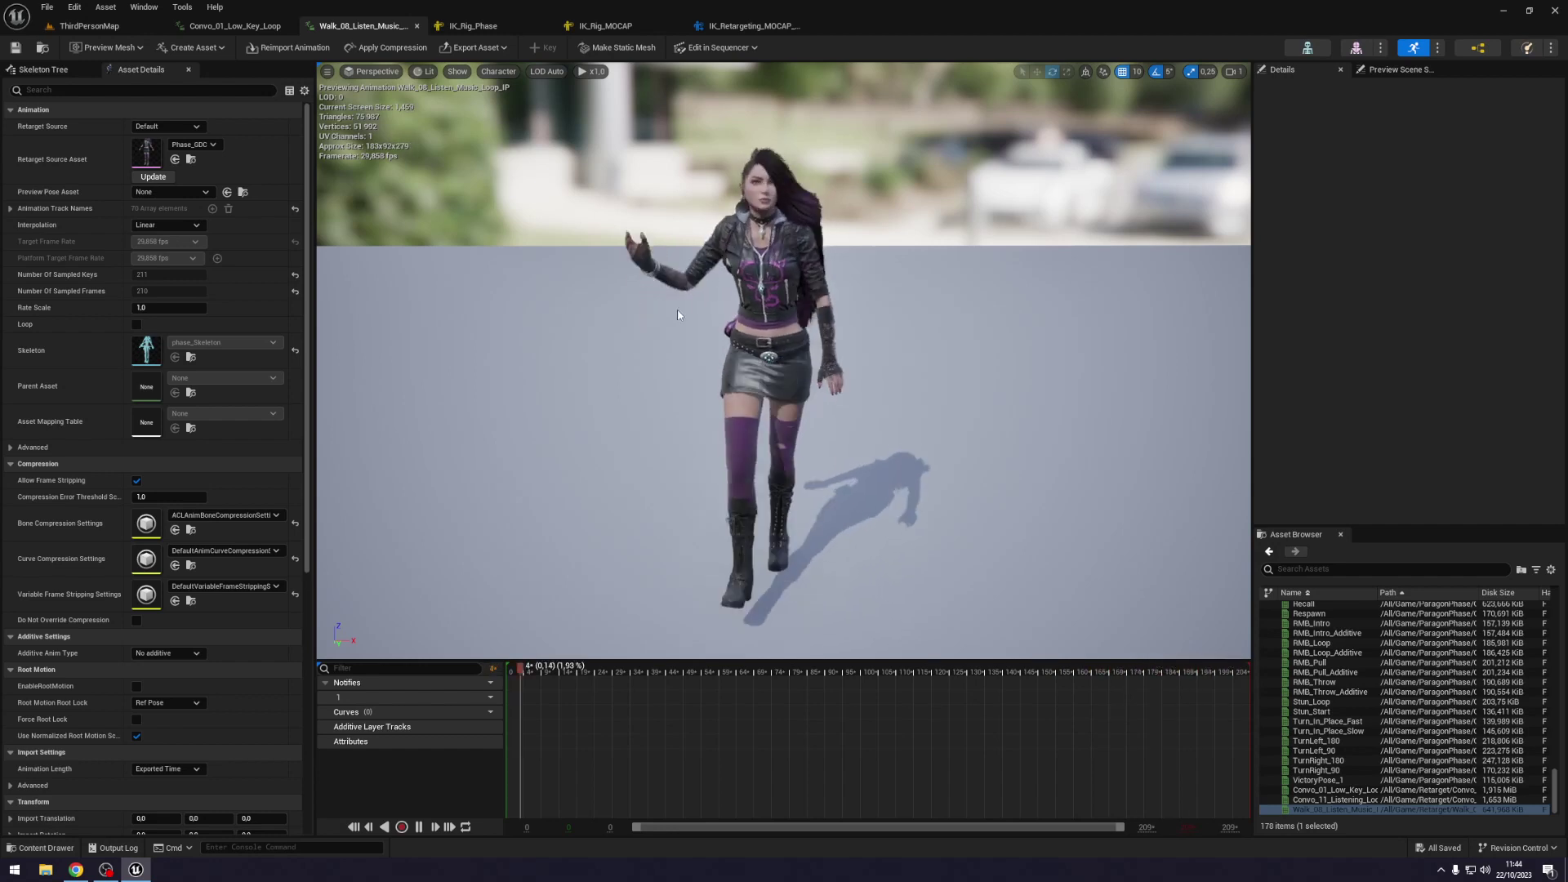
pyautogui.click(273, 31)
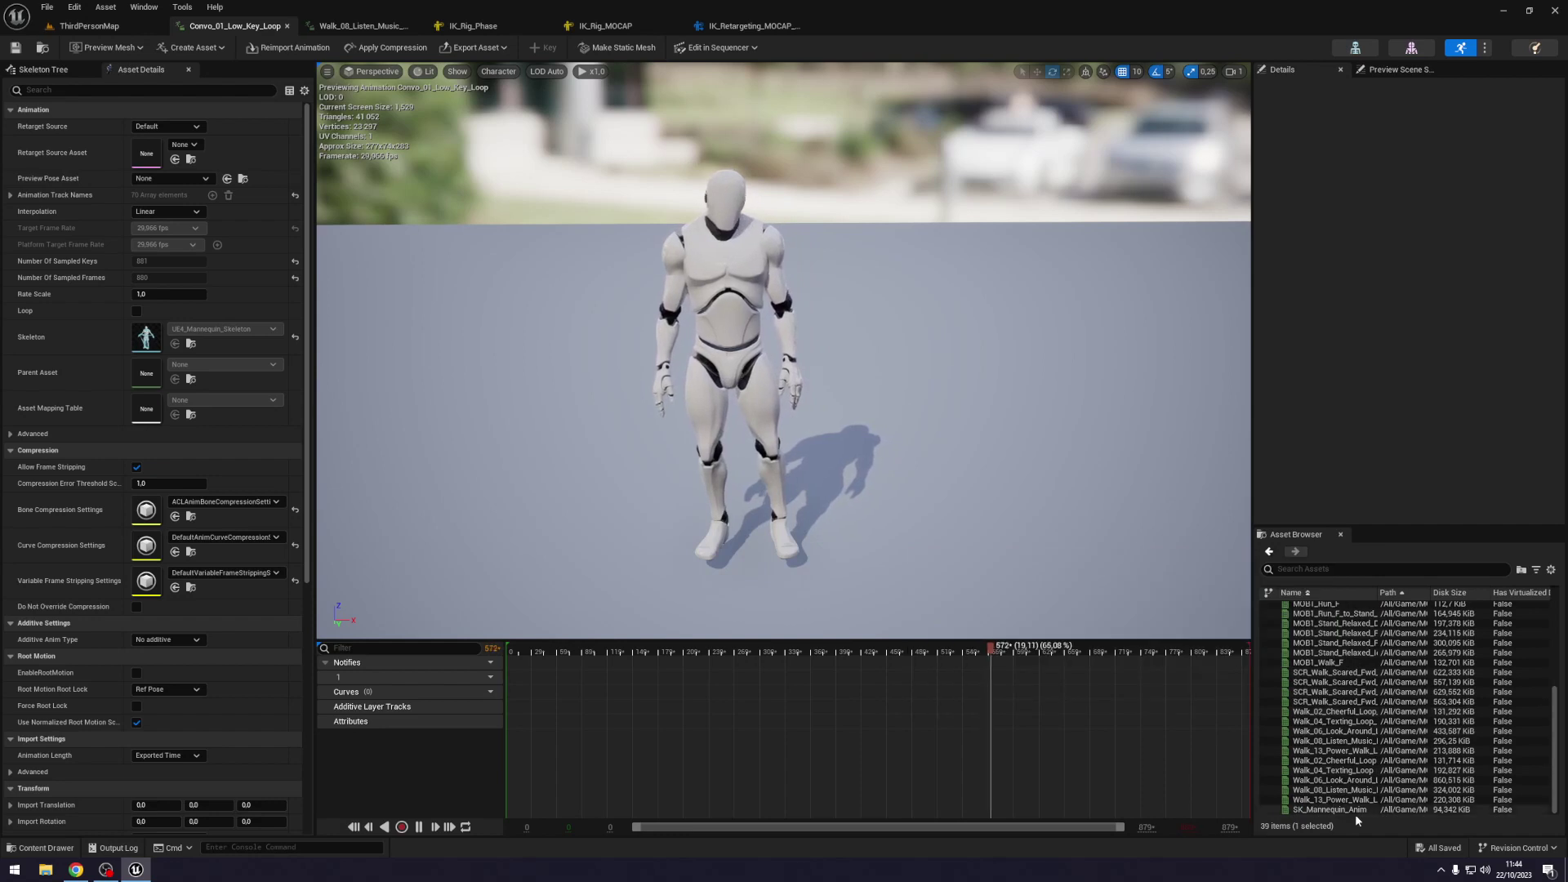
# Open the original Walk_04_Texting_Loop stopped at frame 32, then bring up IK_Retargeting_MOCAP_Phase.
pyautogui.click(1347, 769)
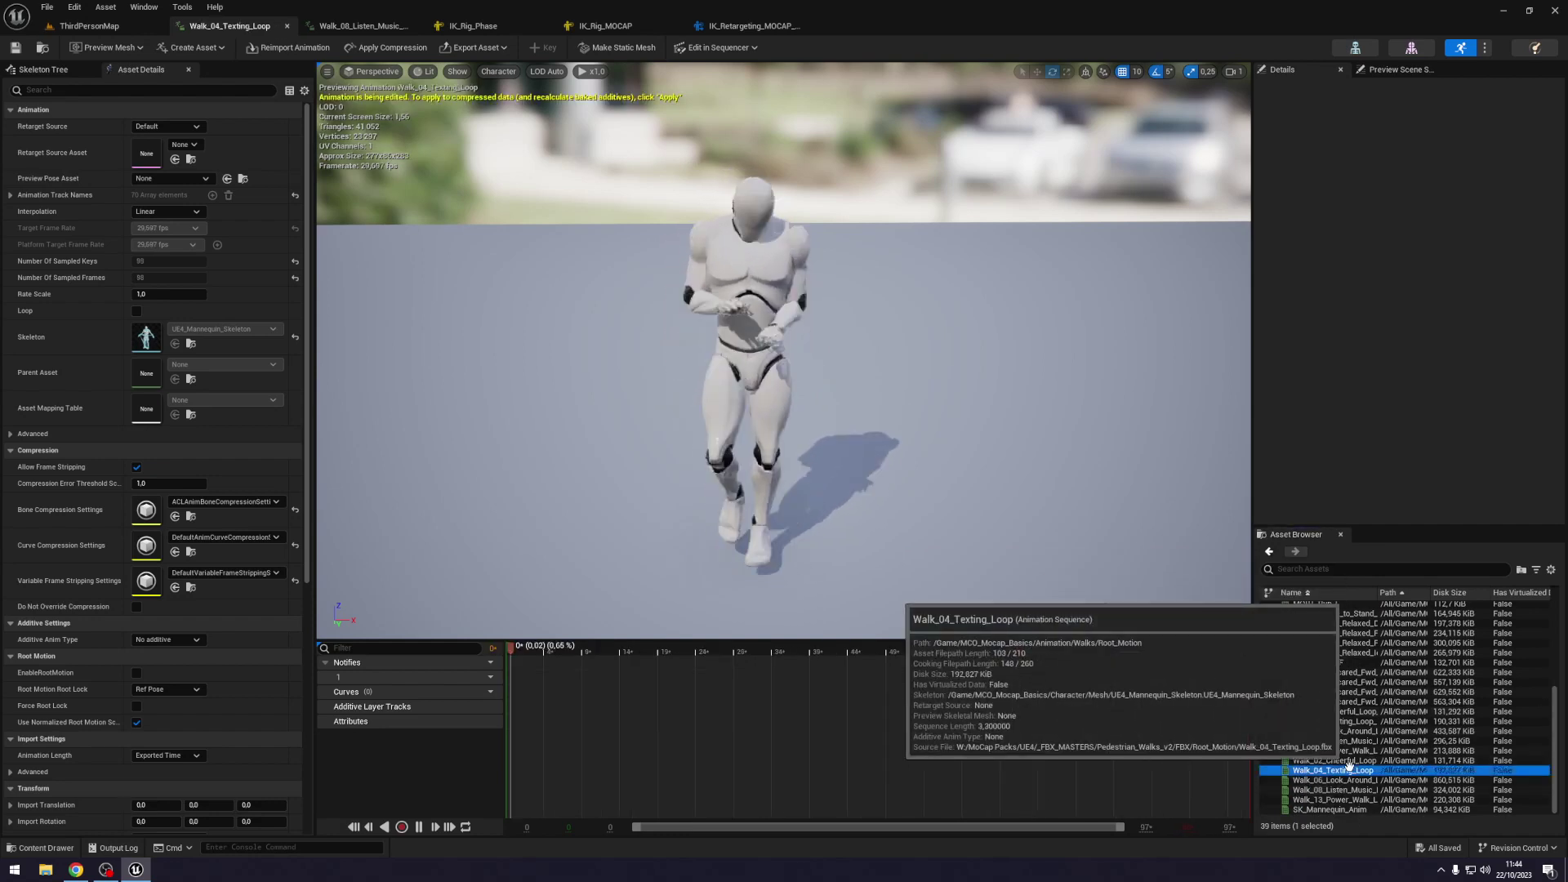
pyautogui.click(745, 652)
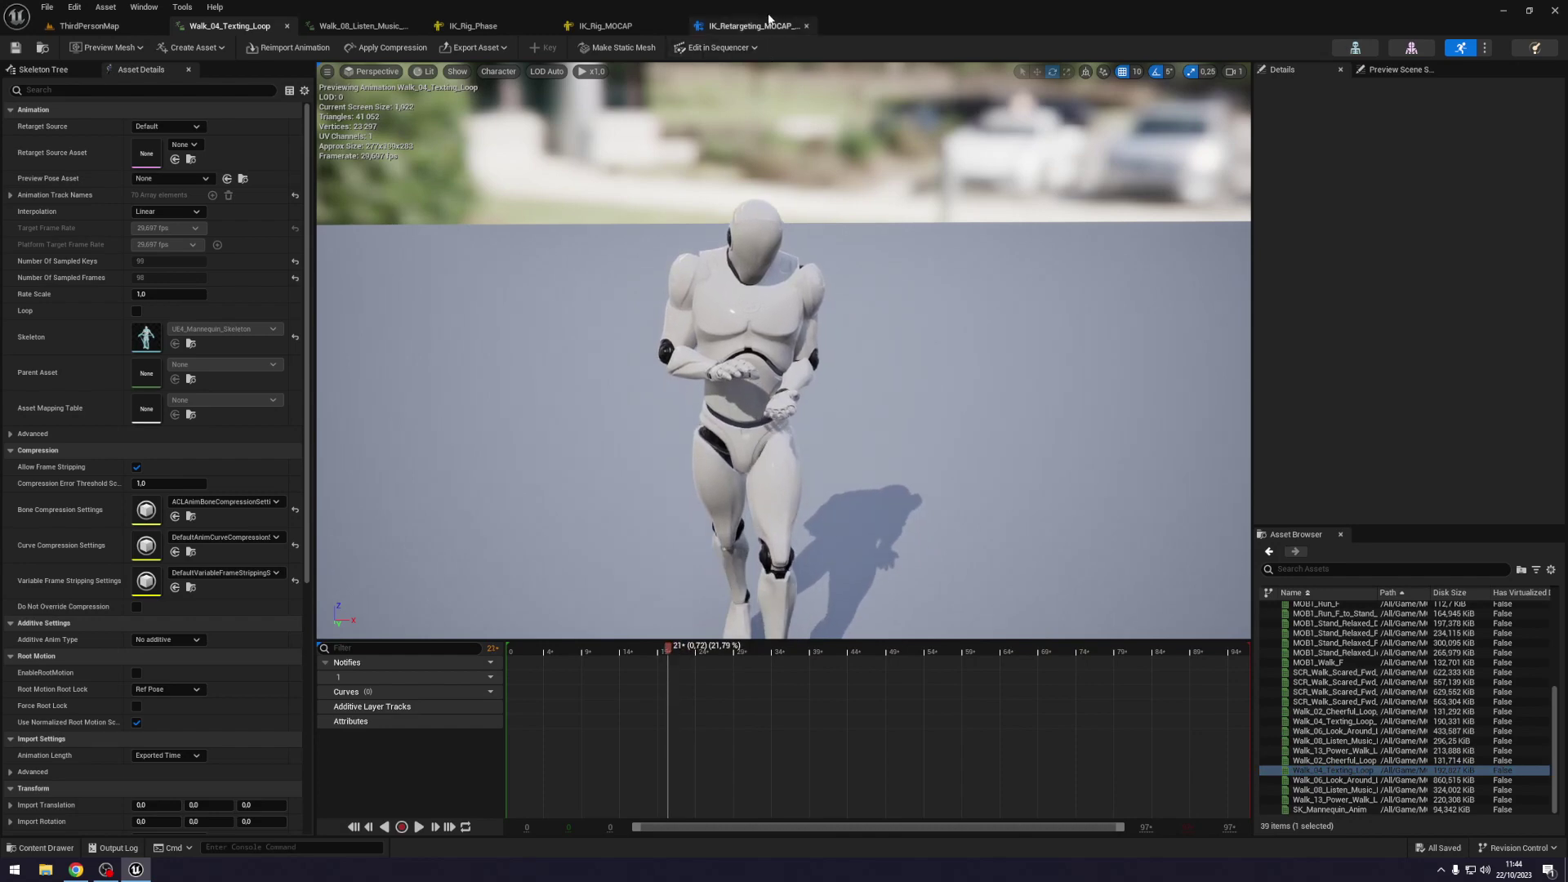
pyautogui.click(752, 26)
pyautogui.scroll(-10, 1364, 784)
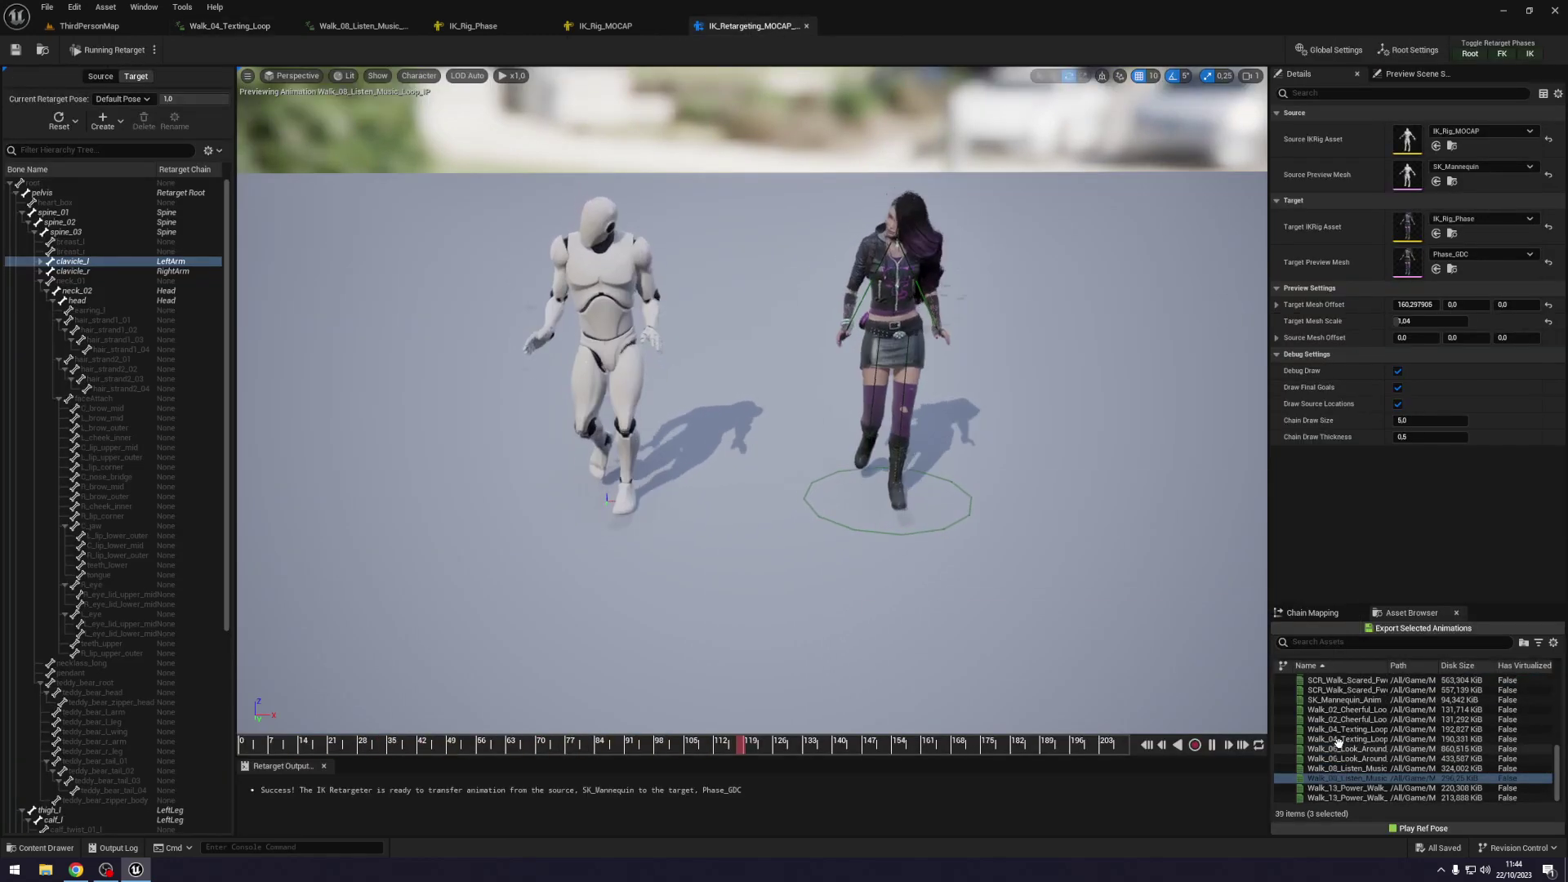
# Preview Walk_04_Texting_Loop and its _IP variant on Phase, scrubbing between frames 18 and 83.
pyautogui.scroll(2, 1340, 737)
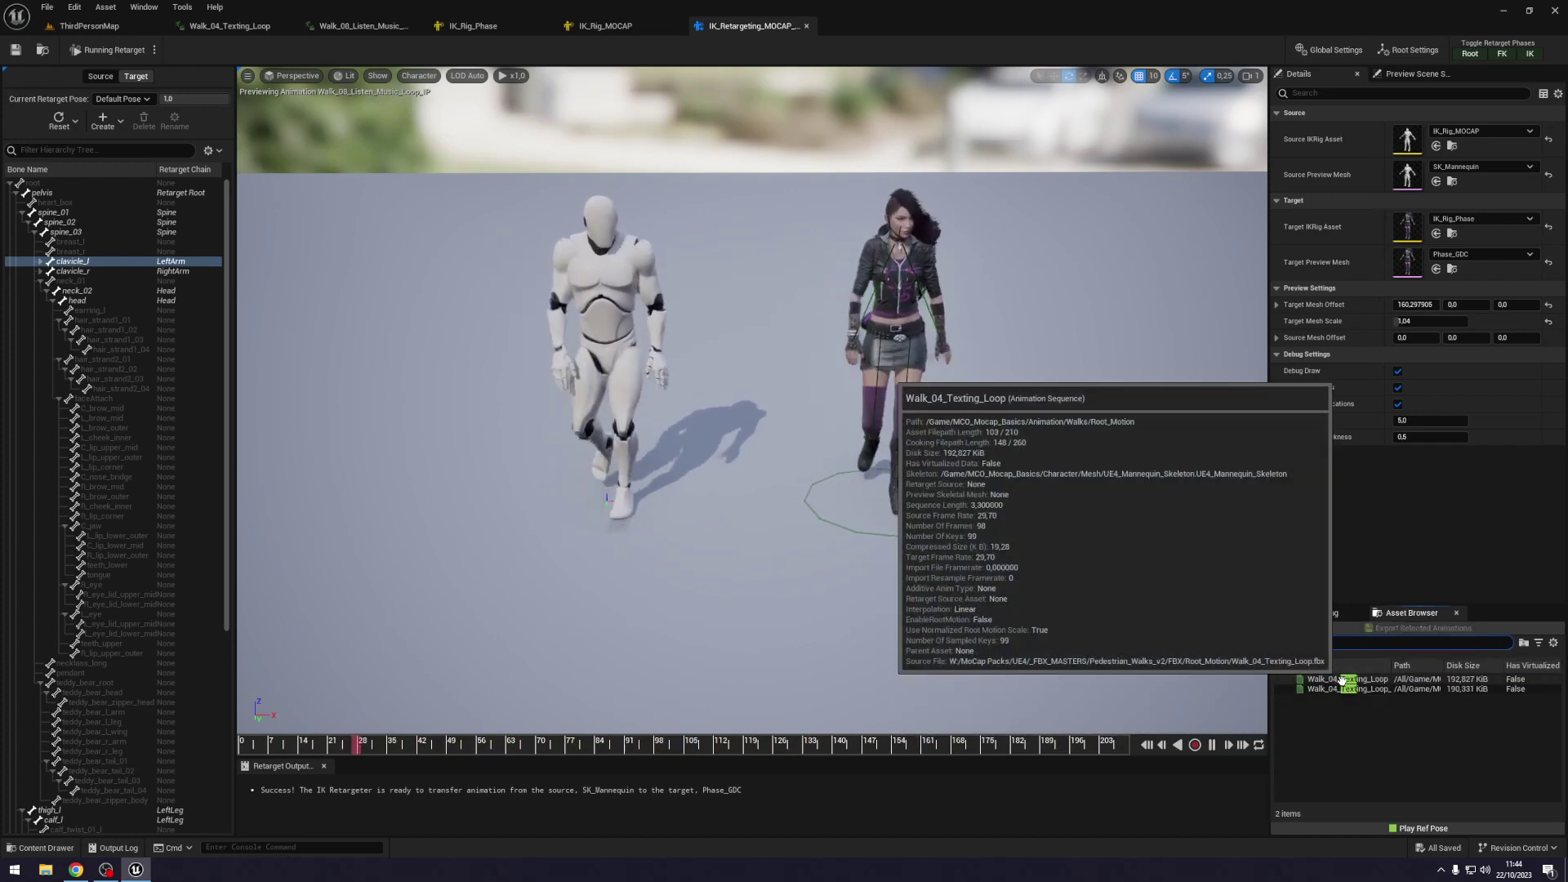
pyautogui.click(1344, 679)
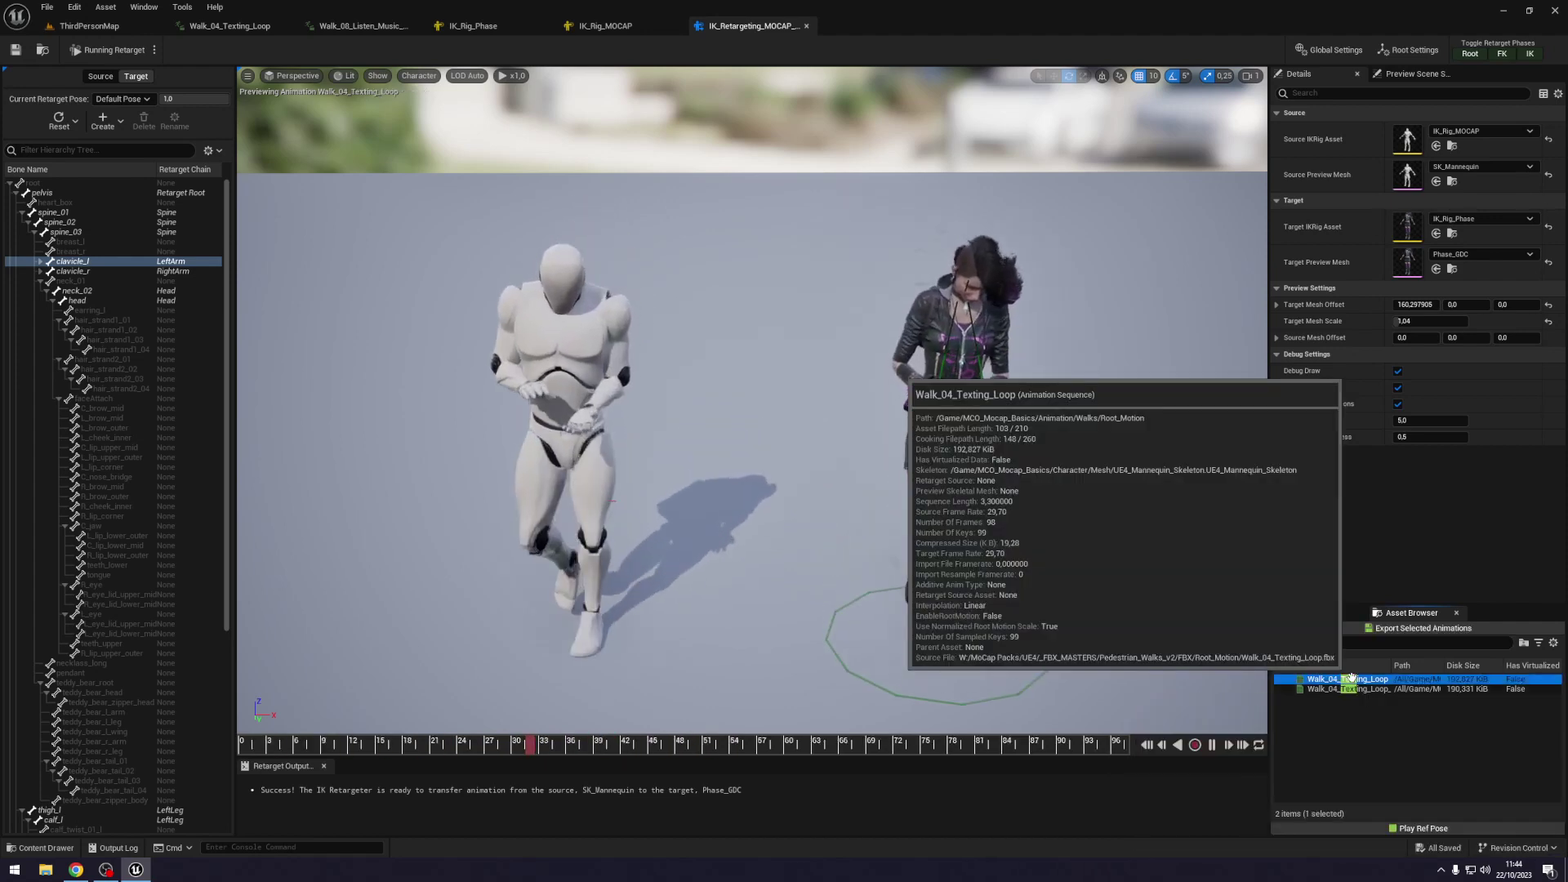
pyautogui.click(1348, 689)
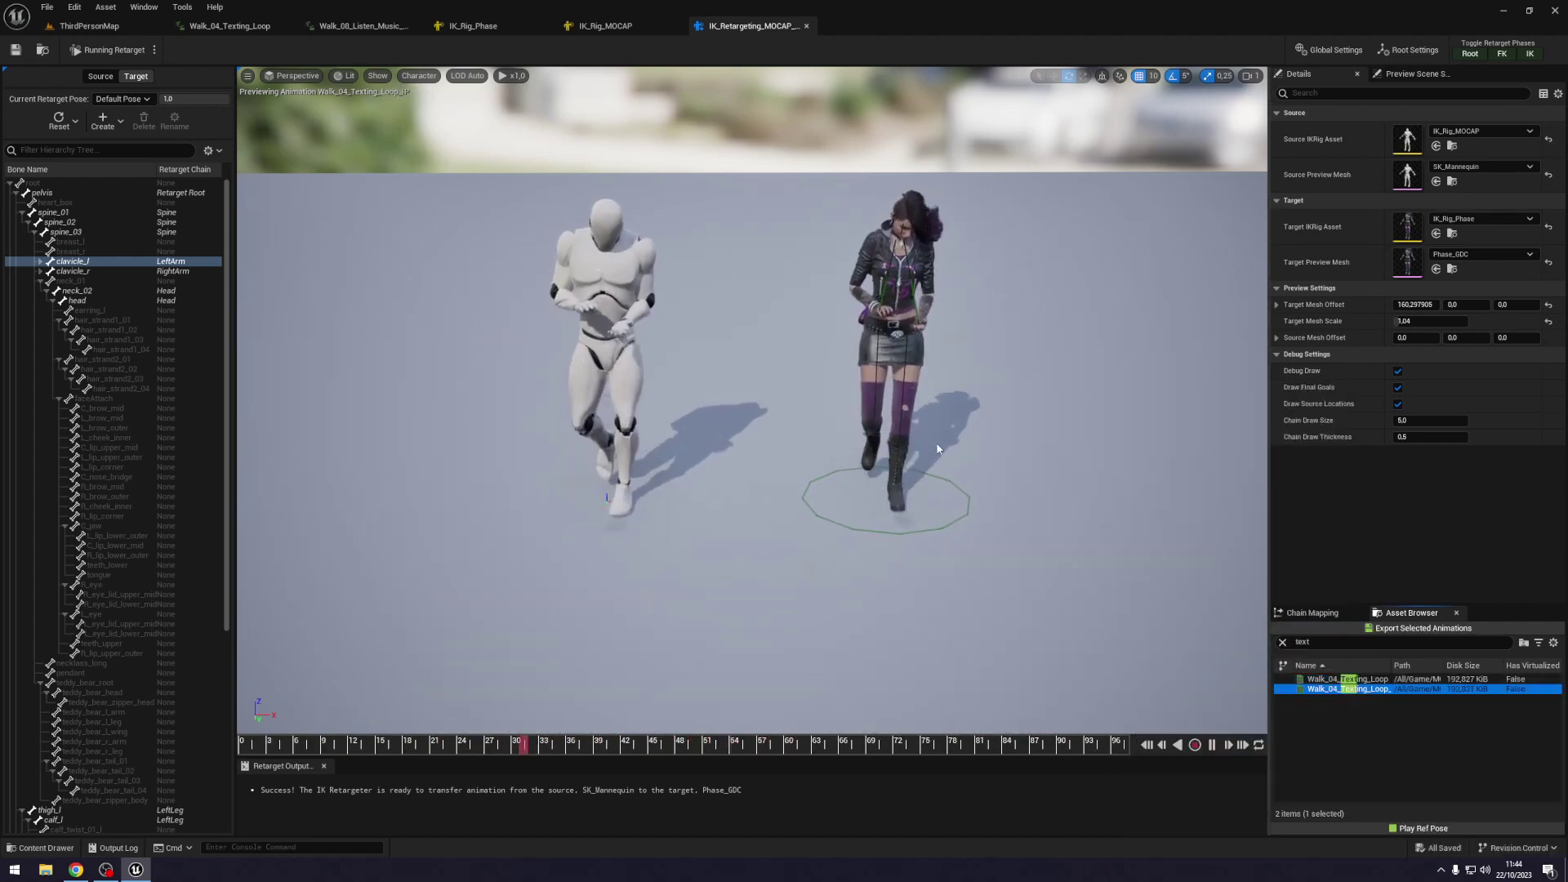
pyautogui.moveTo(552, 745)
pyautogui.mouseDown()
pyautogui.moveTo(406, 745)
pyautogui.moveTo(558, 742)
pyautogui.mouseUp()
pyautogui.moveTo(652, 749)
pyautogui.mouseDown()
pyautogui.moveTo(1169, 779)
pyautogui.moveTo(1003, 772)
pyautogui.mouseUp()
pyautogui.moveTo(869, 782); pyautogui.dragTo(844, 780)
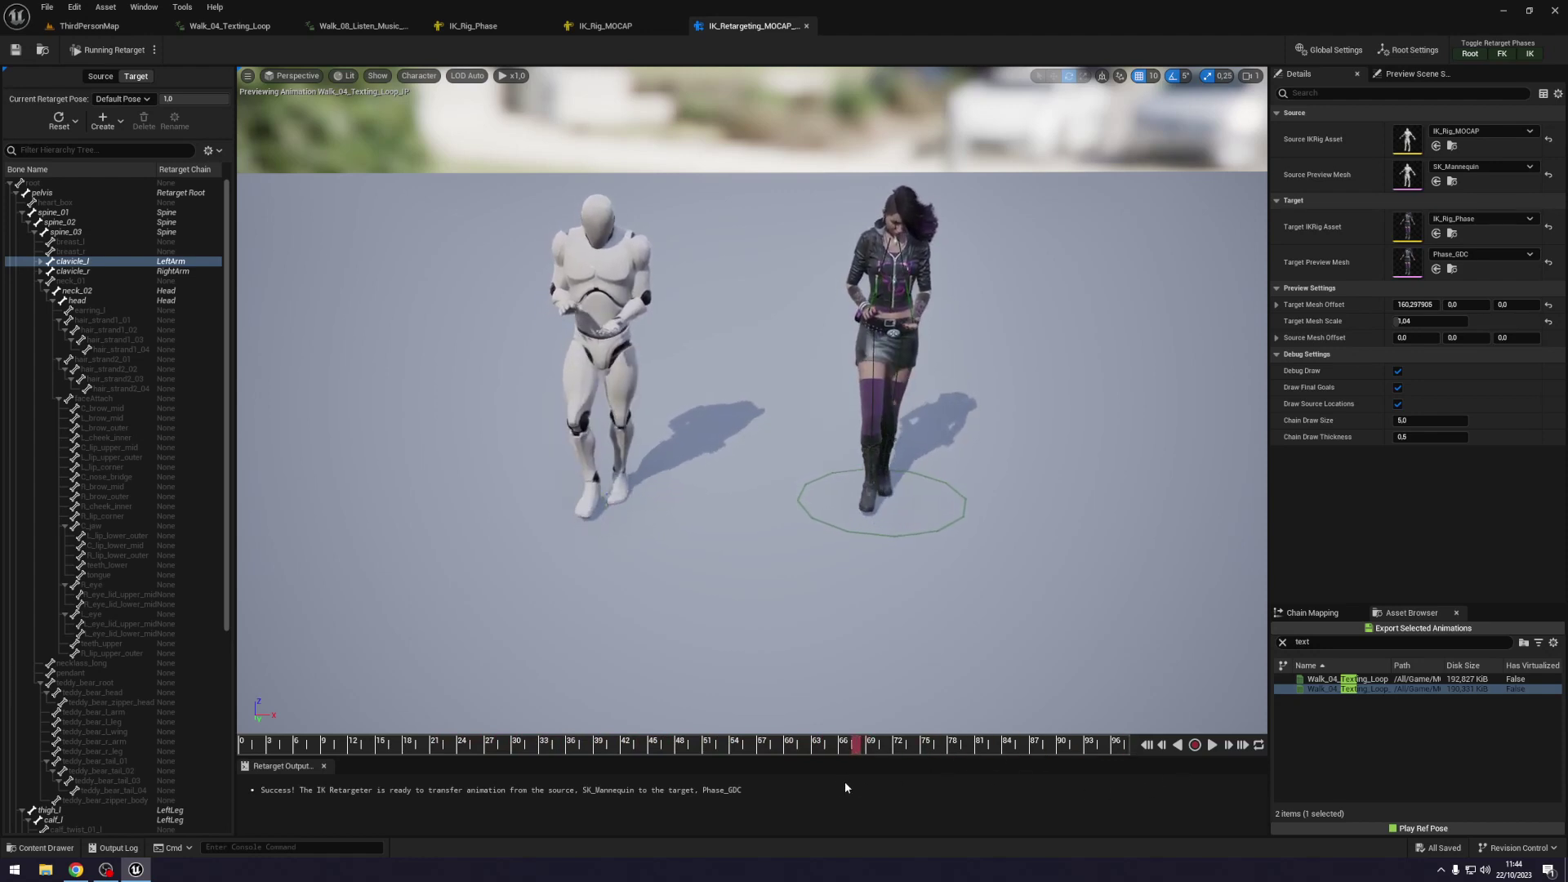
# Clear the asset search and preview Convo_01_Low_Key_Loop, scrubbing to around frame 290.
pyautogui.click(1282, 642)
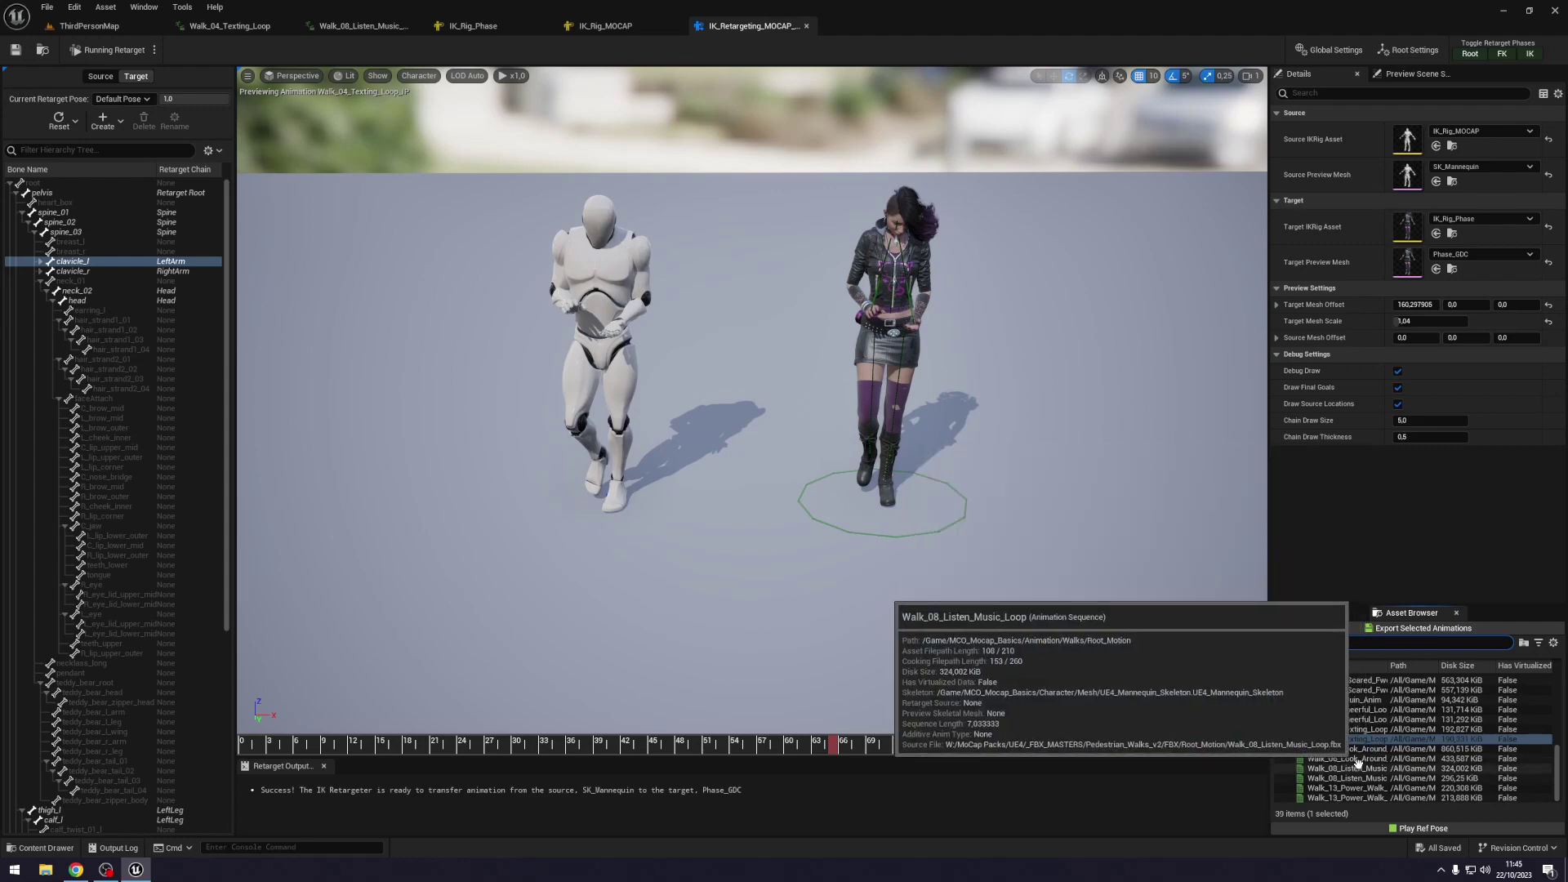
pyautogui.scroll(4, 1351, 702)
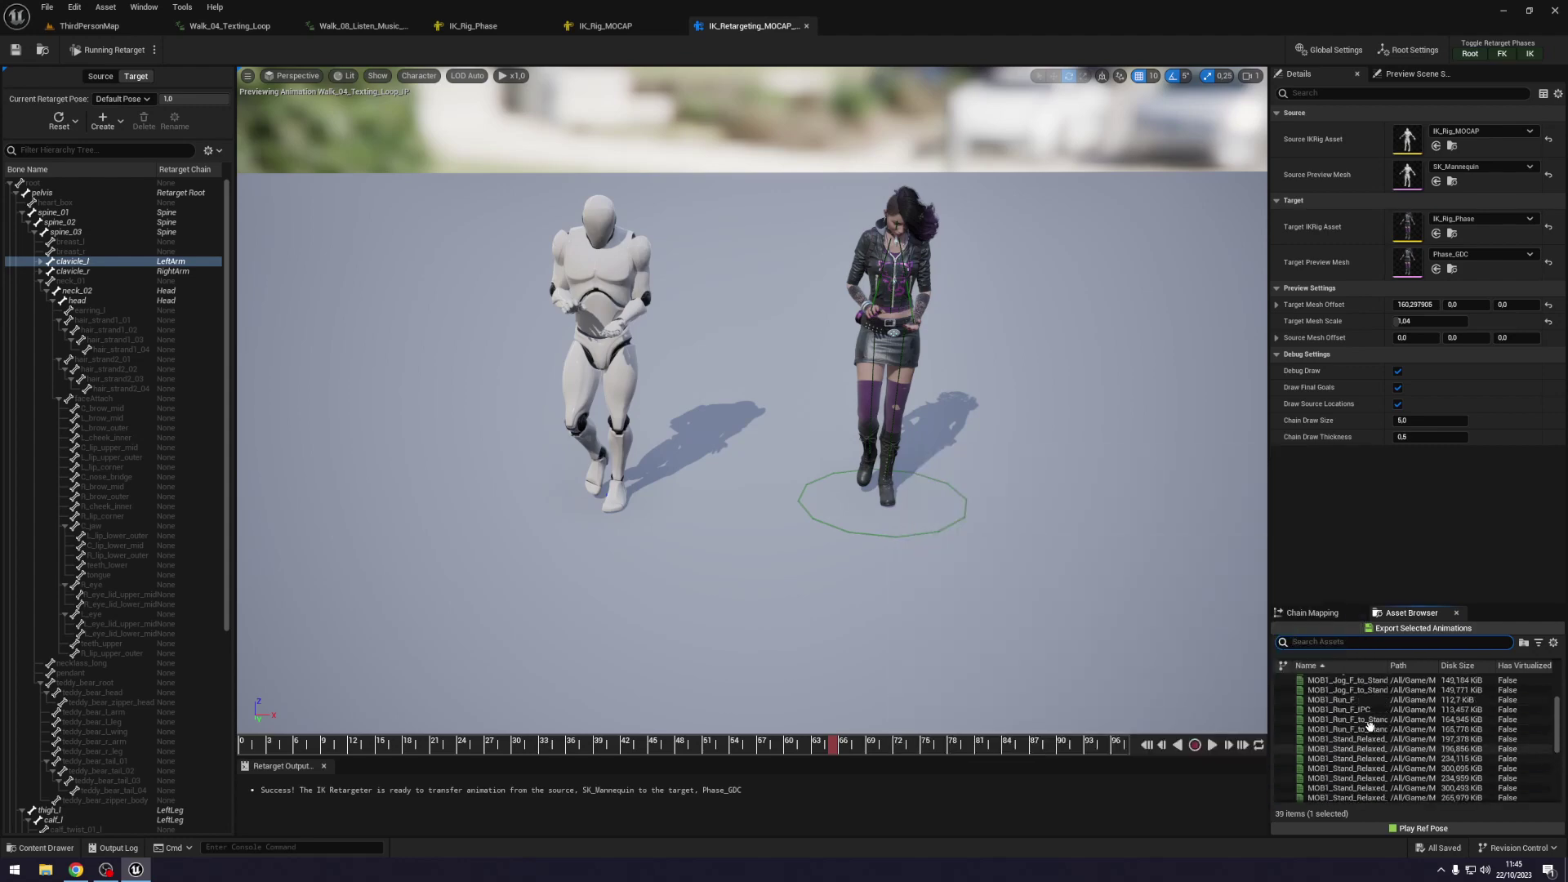
pyautogui.scroll(3, 1370, 719)
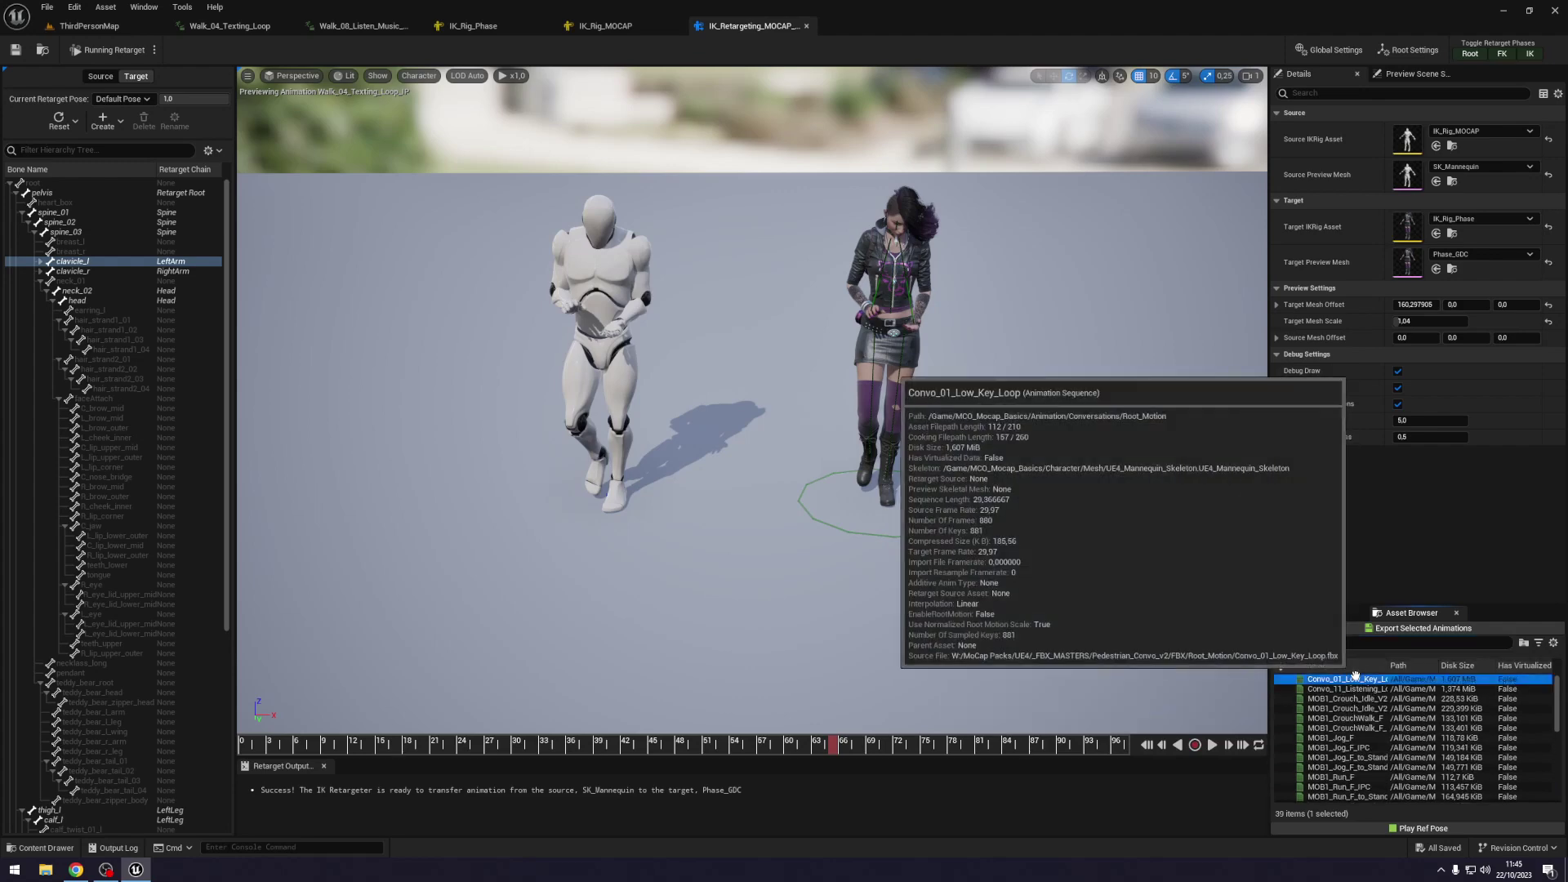
pyautogui.click(1356, 678)
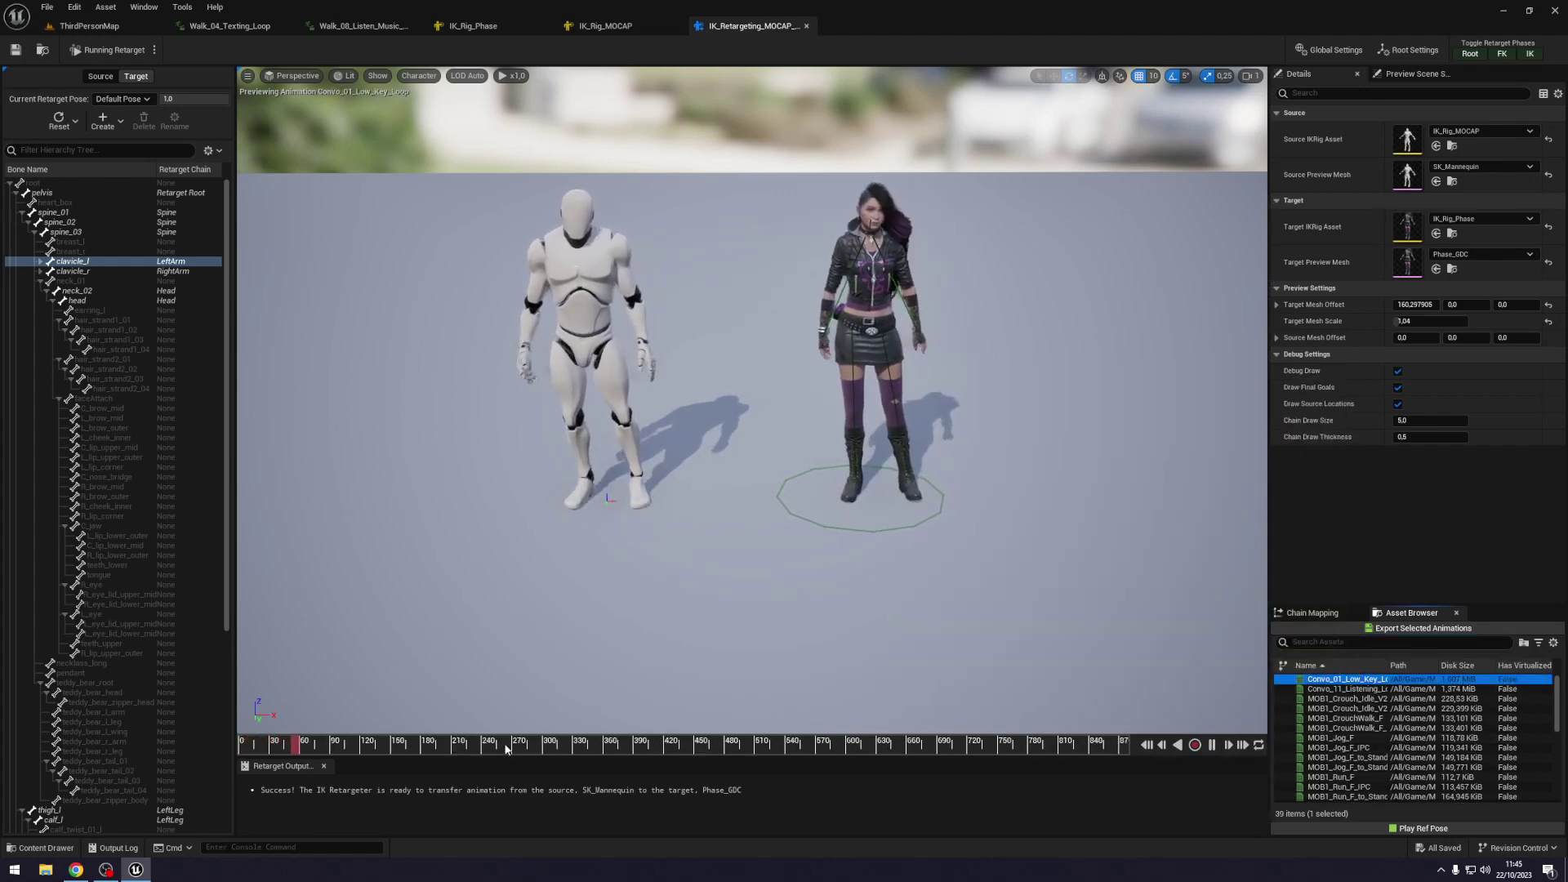
pyautogui.moveTo(494, 743); pyautogui.dragTo(547, 733)
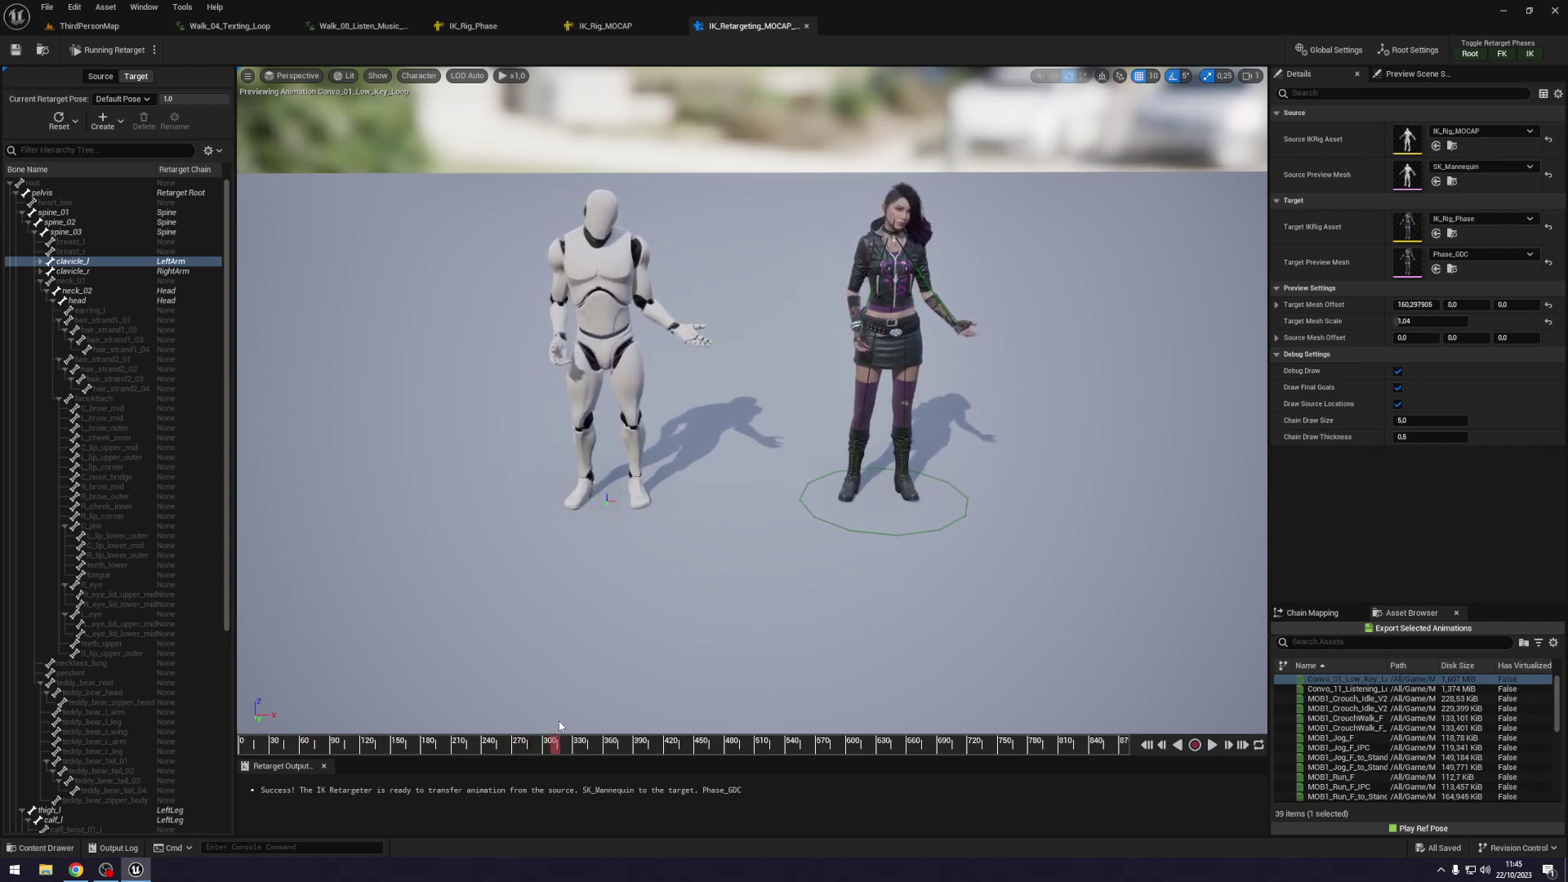
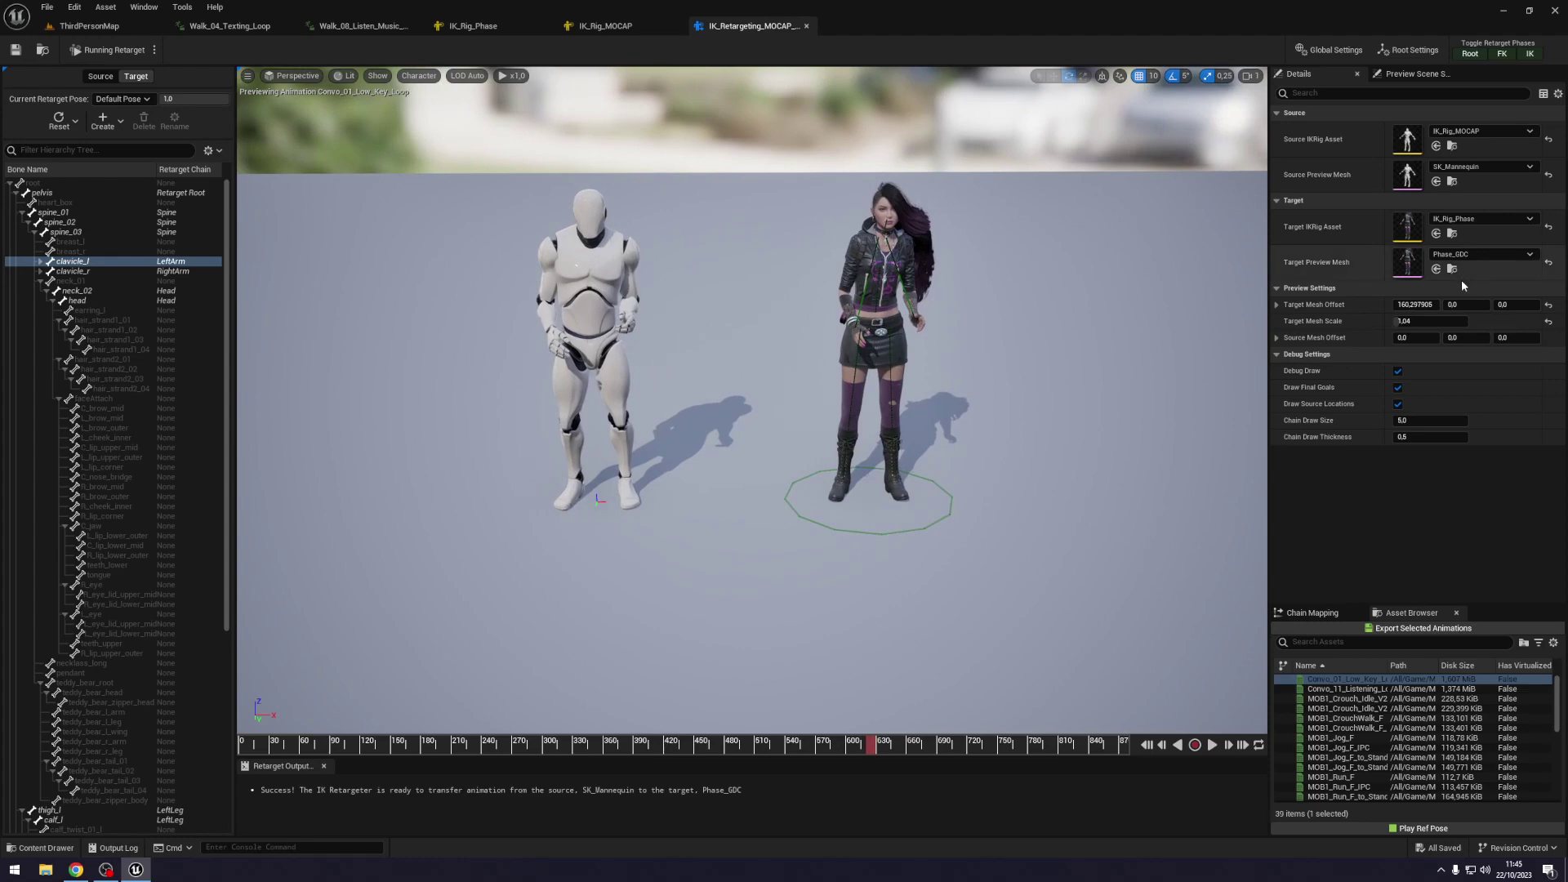
# Lower Target Mesh Offset X to about 77.7 so Phase stands closer to the mannequin.
pyautogui.moveTo(1435, 304); pyautogui.dragTo(1356, 304)
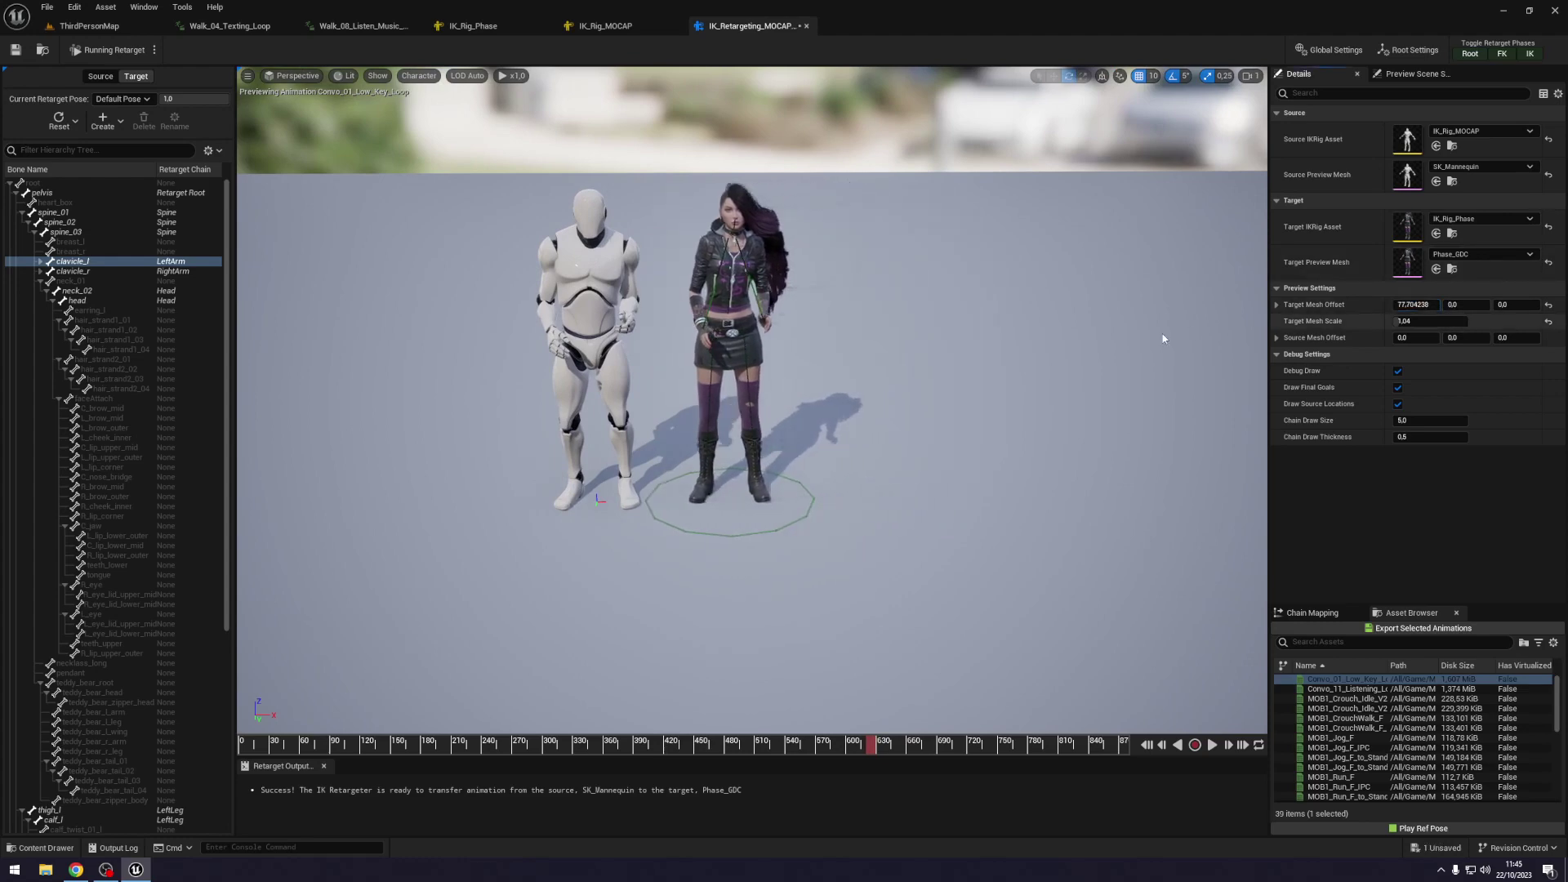
pyautogui.scroll(2, 901, 359)
pyautogui.scroll(3, 902, 359)
pyautogui.scroll(3, 902, 358)
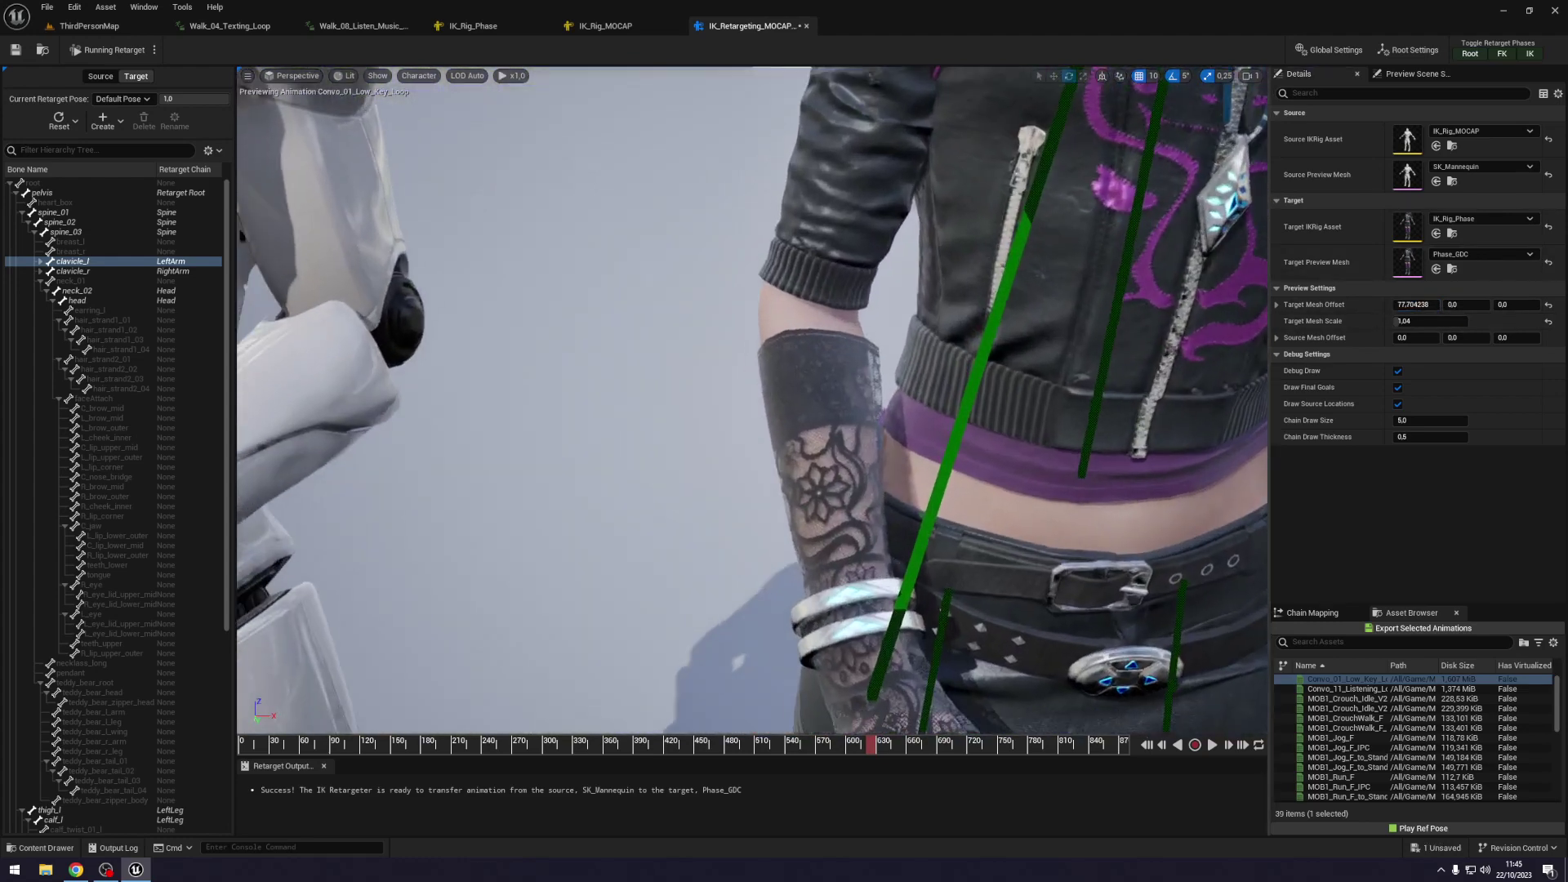
pyautogui.scroll(2, 902, 358)
pyautogui.scroll(-3, 524, 467)
pyautogui.scroll(-6, 525, 467)
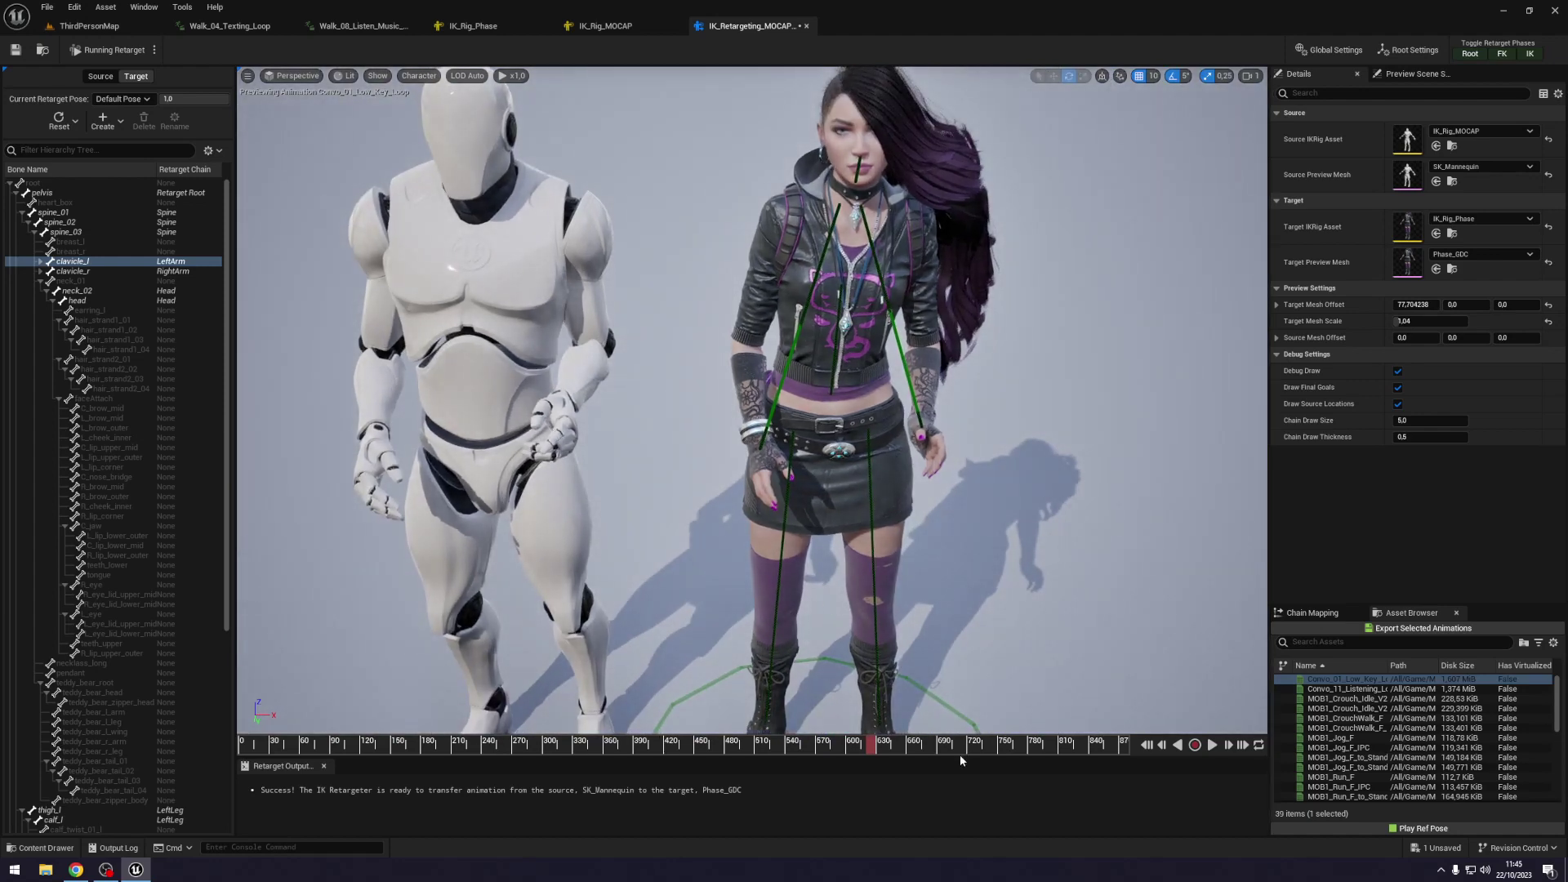
# Scrub the Convo_01 animation and orbit to compare both characters' hand and finger poses.
pyautogui.moveTo(868, 747); pyautogui.dragTo(884, 745)
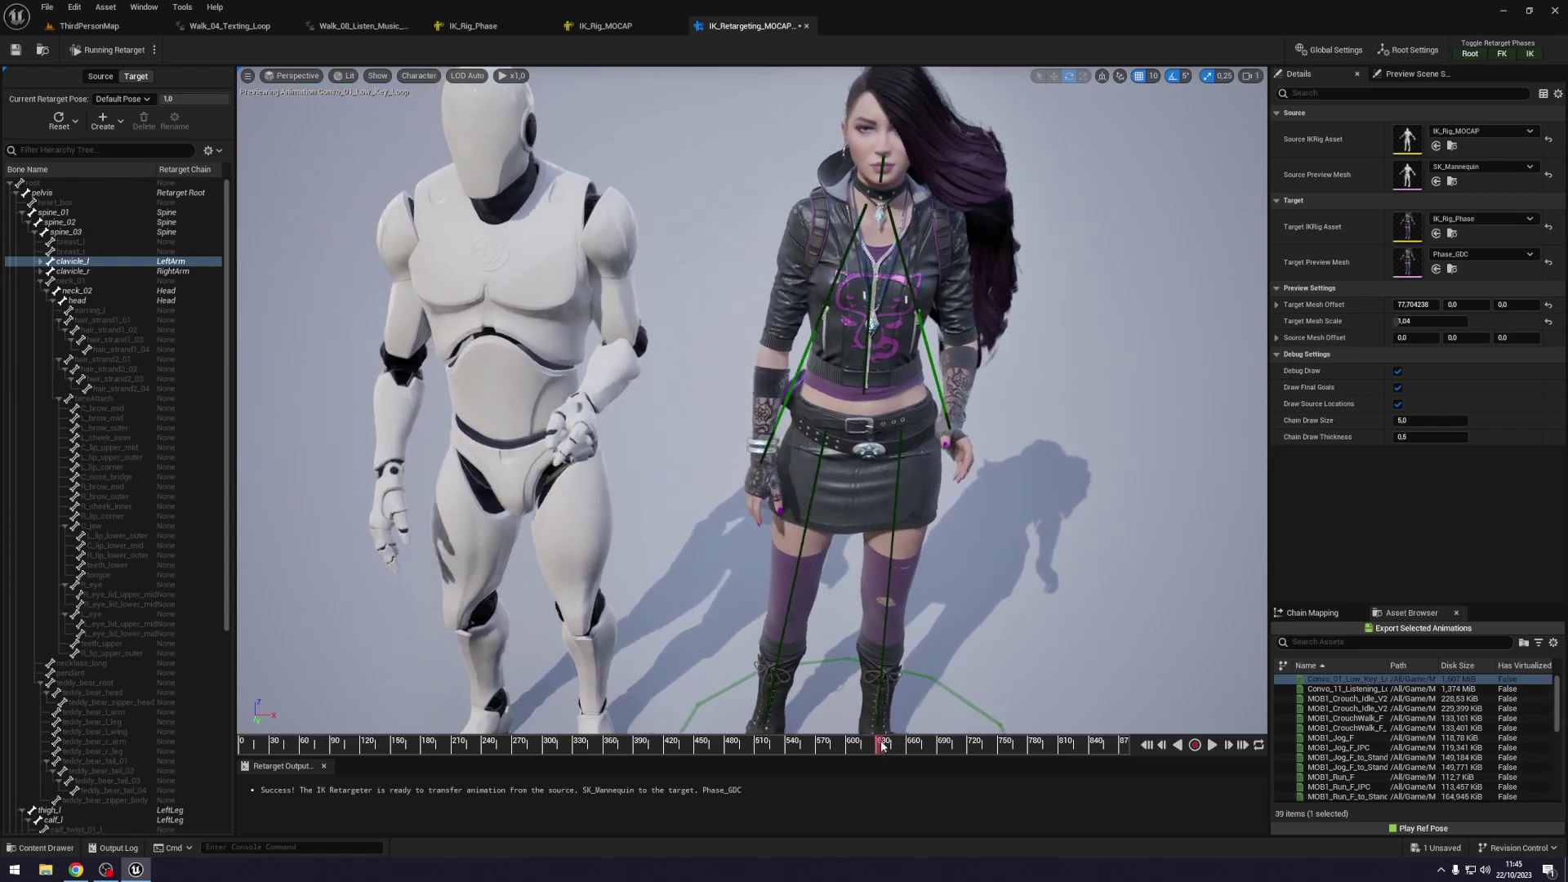
pyautogui.moveTo(854, 674); pyautogui.dragTo(800, 645, button='right')
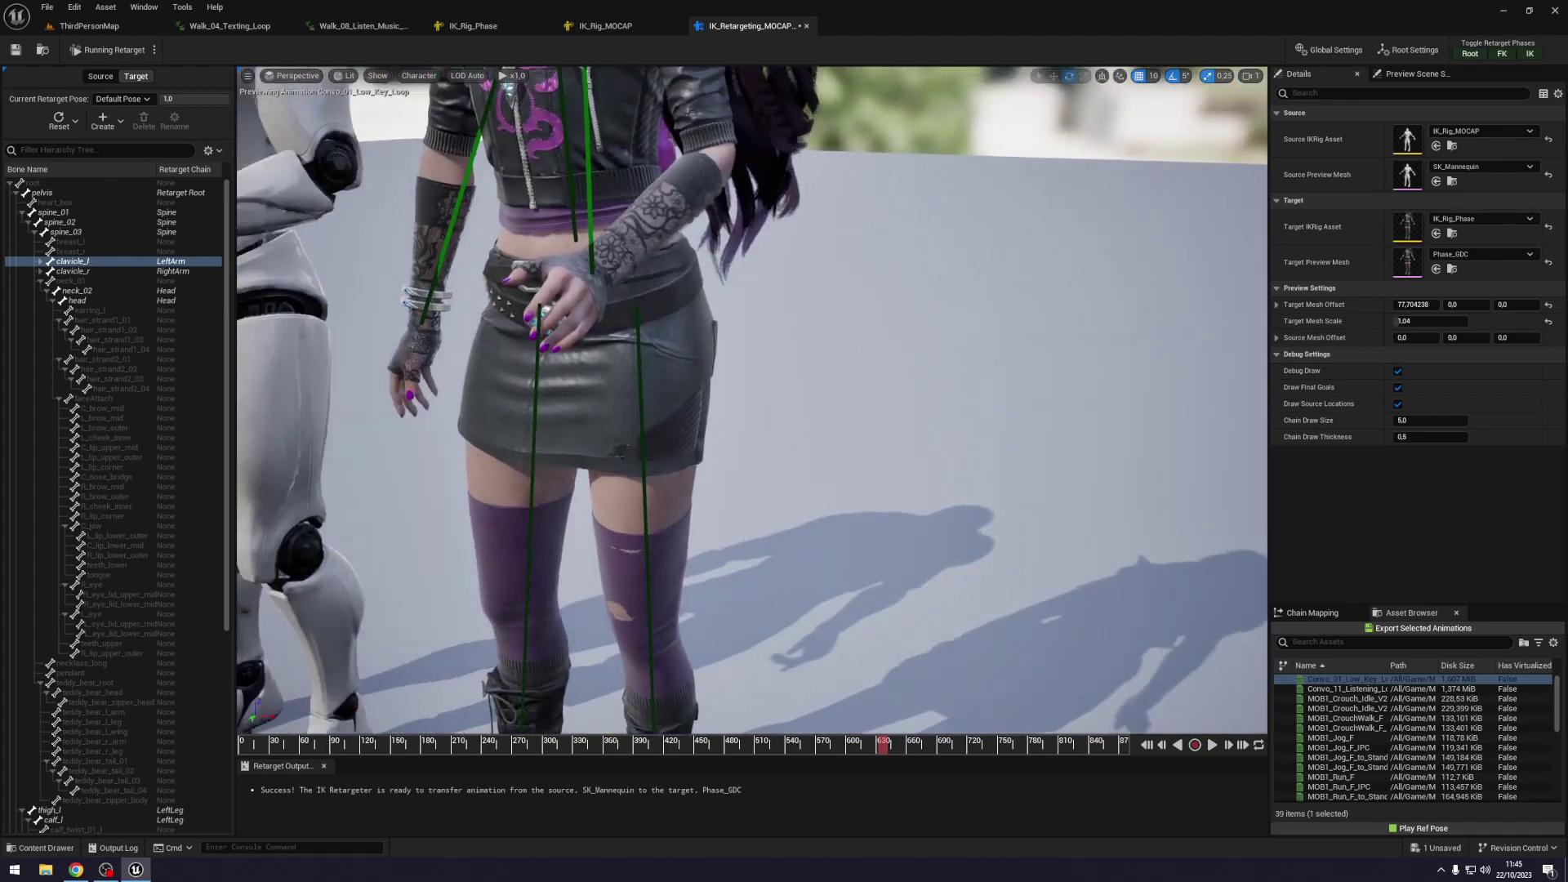
pyautogui.moveTo(807, 588); pyautogui.dragTo(807, 588, button='right')
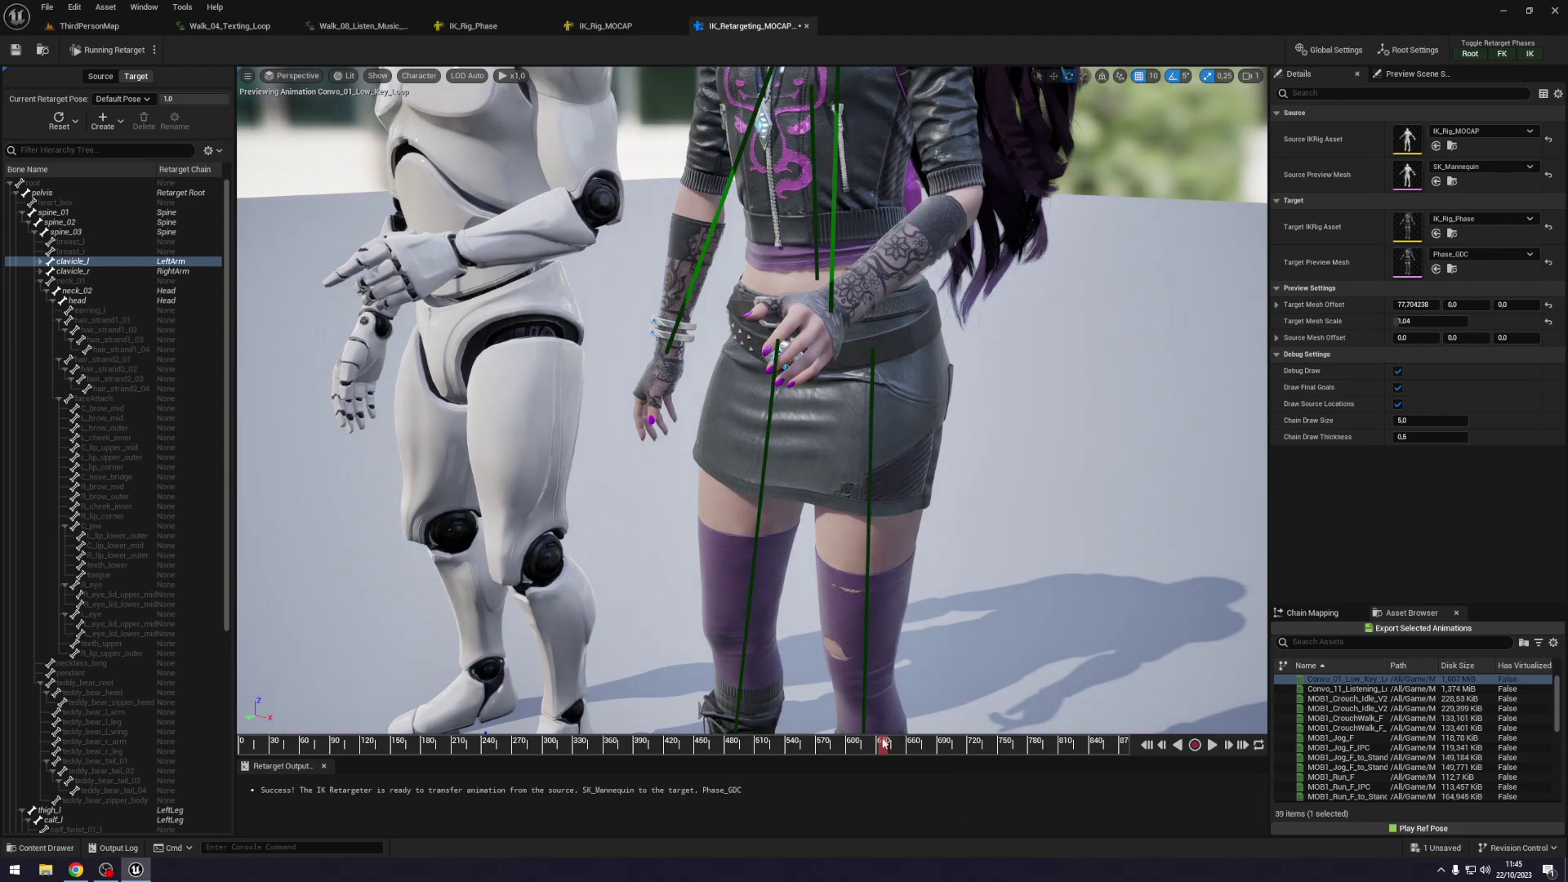
pyautogui.moveTo(880, 748); pyautogui.dragTo(891, 747)
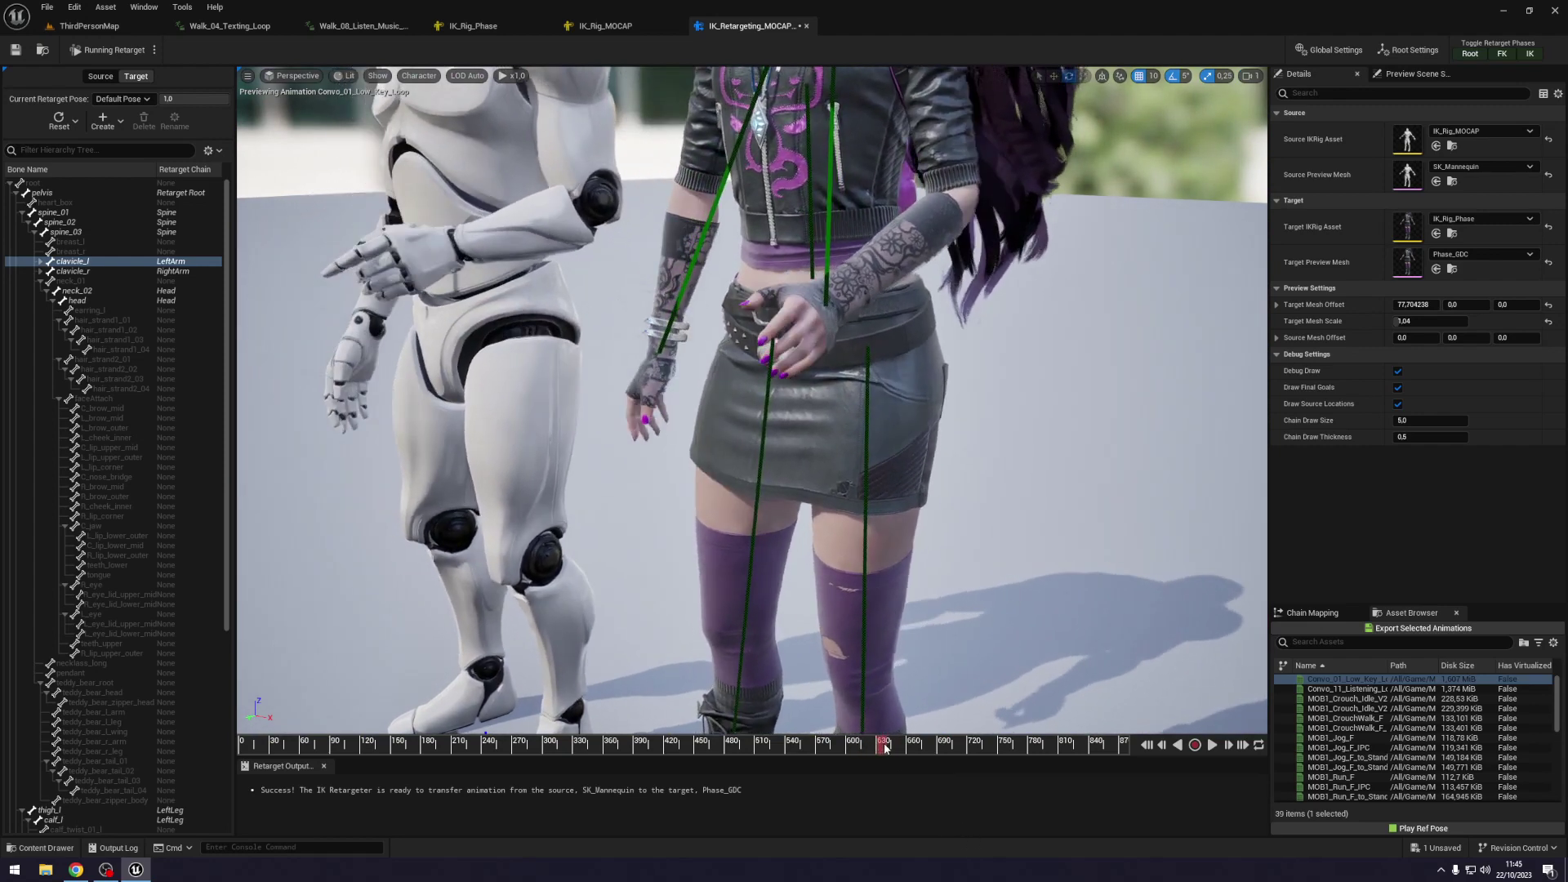
pyautogui.moveTo(890, 748); pyautogui.dragTo(876, 753)
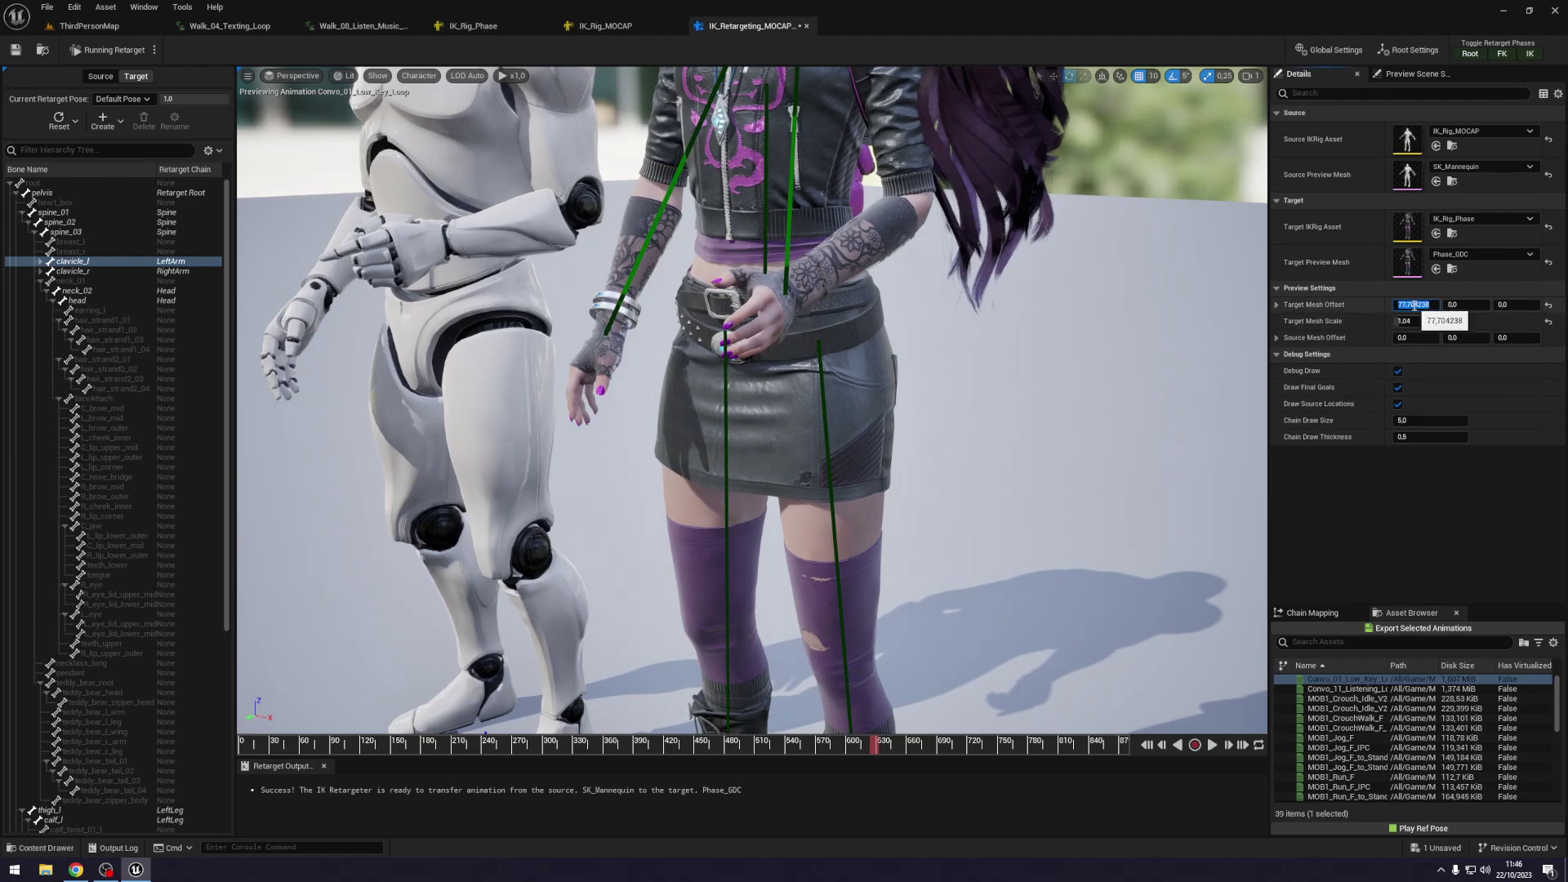
# Set Target Mesh Offset X to 0 and inspect Phase overlaid on the mannequin.
pyautogui.write('0')
pyautogui.press('Return')
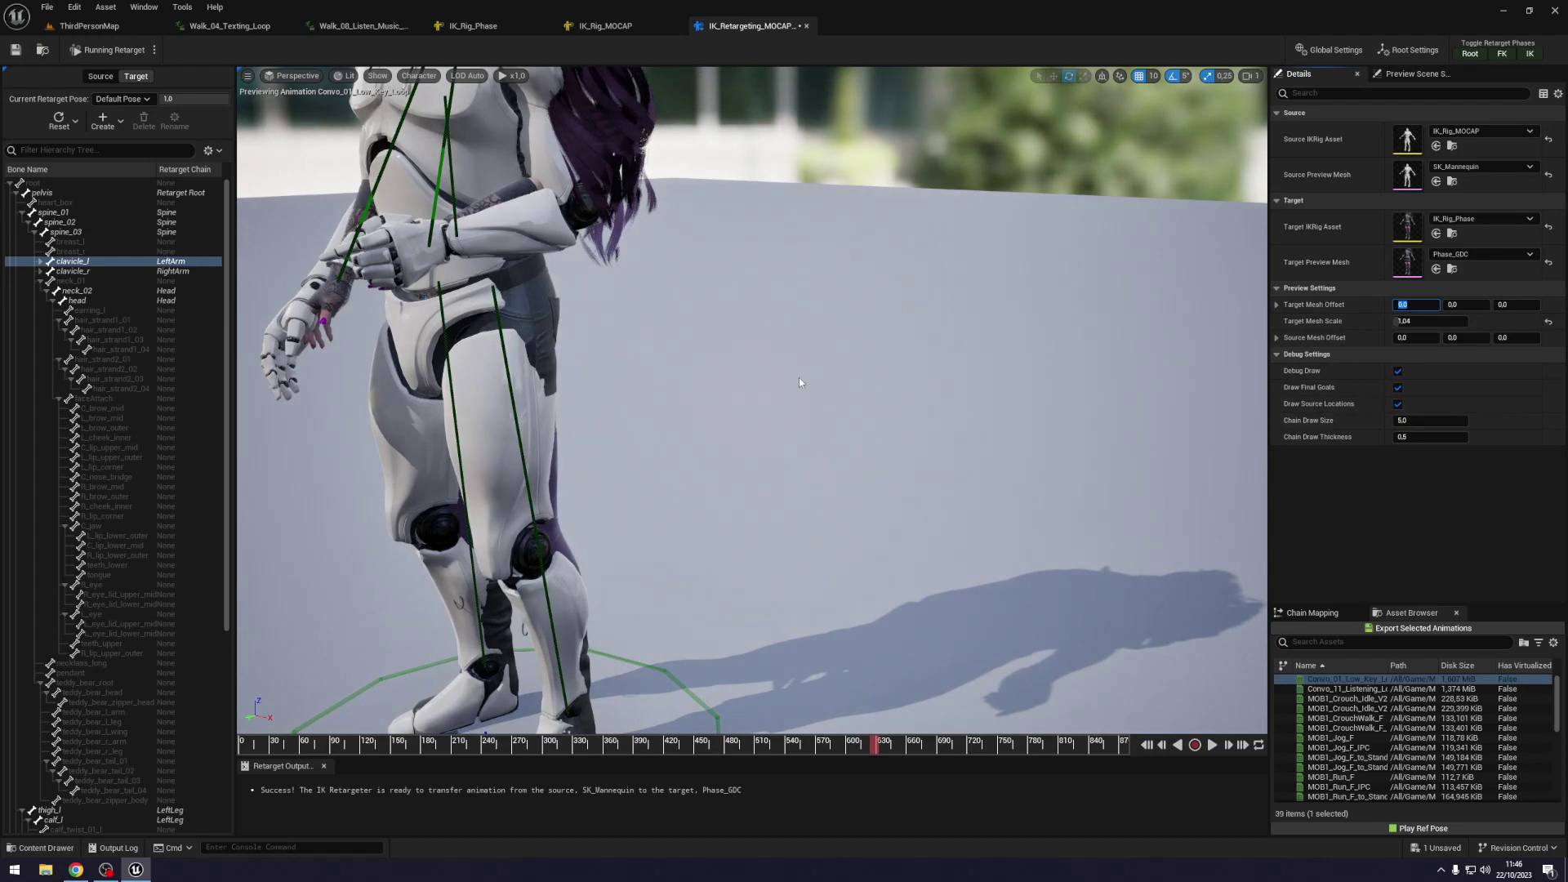
pyautogui.moveTo(900, 390); pyautogui.dragTo(865, 245)
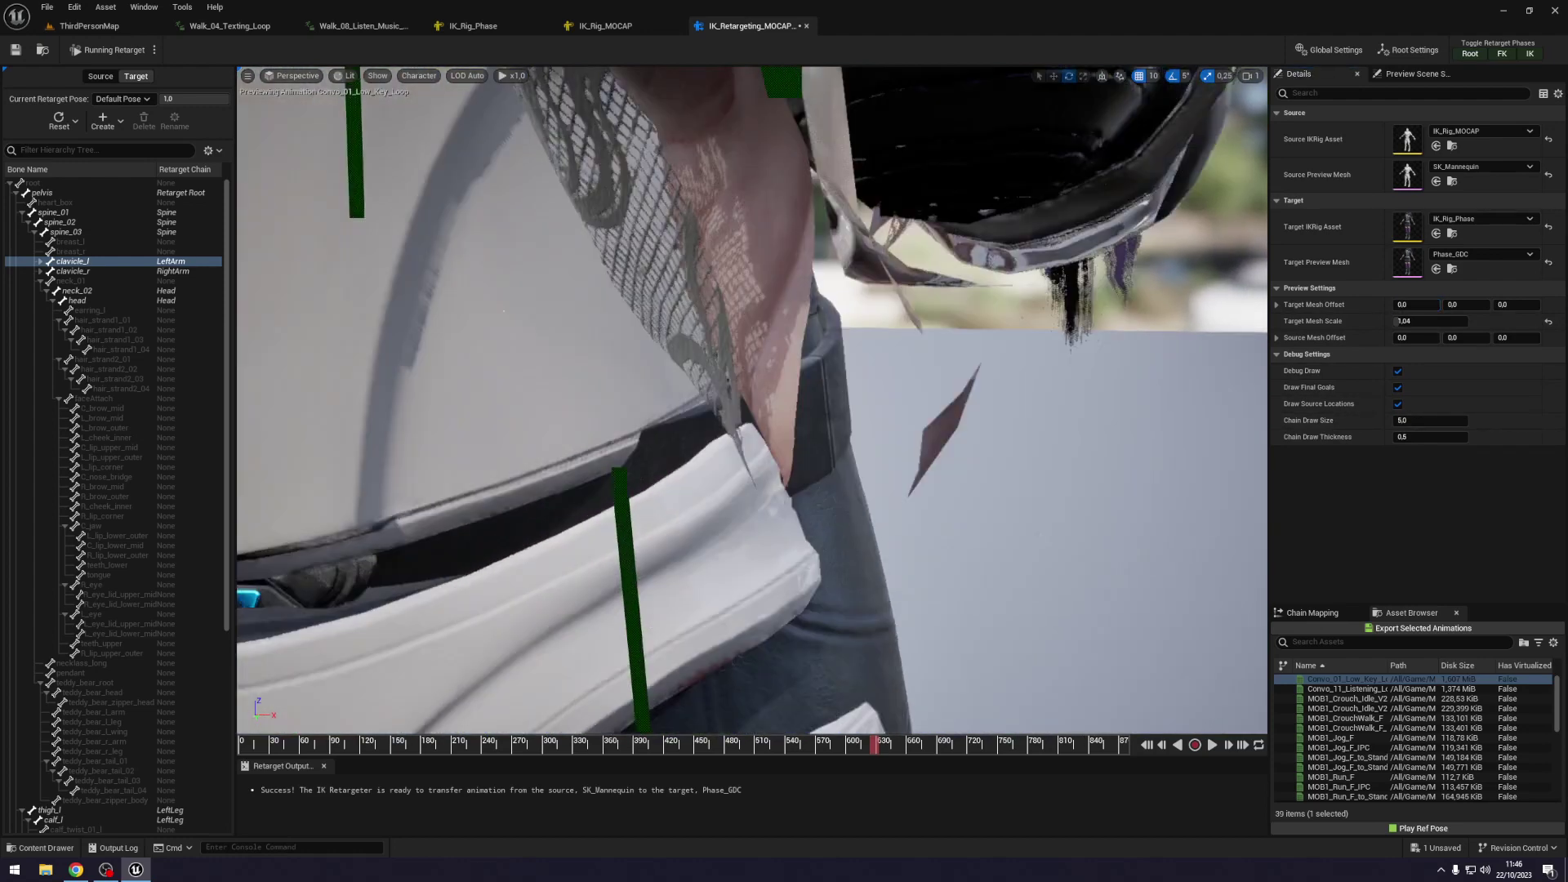
pyautogui.moveTo(771, 358); pyautogui.dragTo(772, 507)
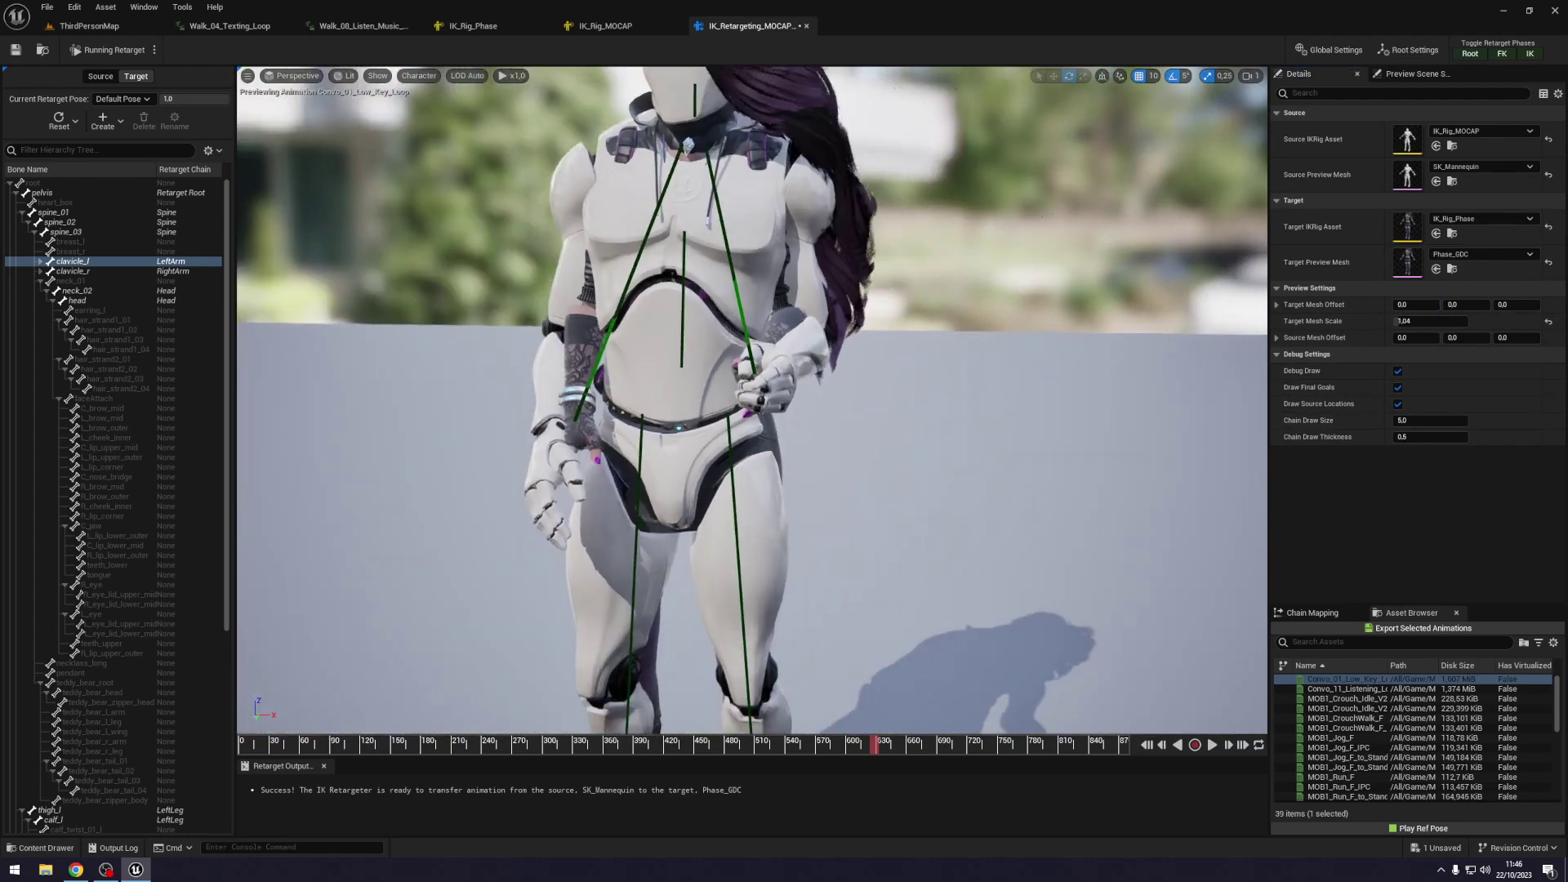
# Set Target Mesh Offset X to 125 to place Phase beside the mannequin.
pyautogui.moveTo(1413, 304); pyautogui.dragTo(1495, 305)
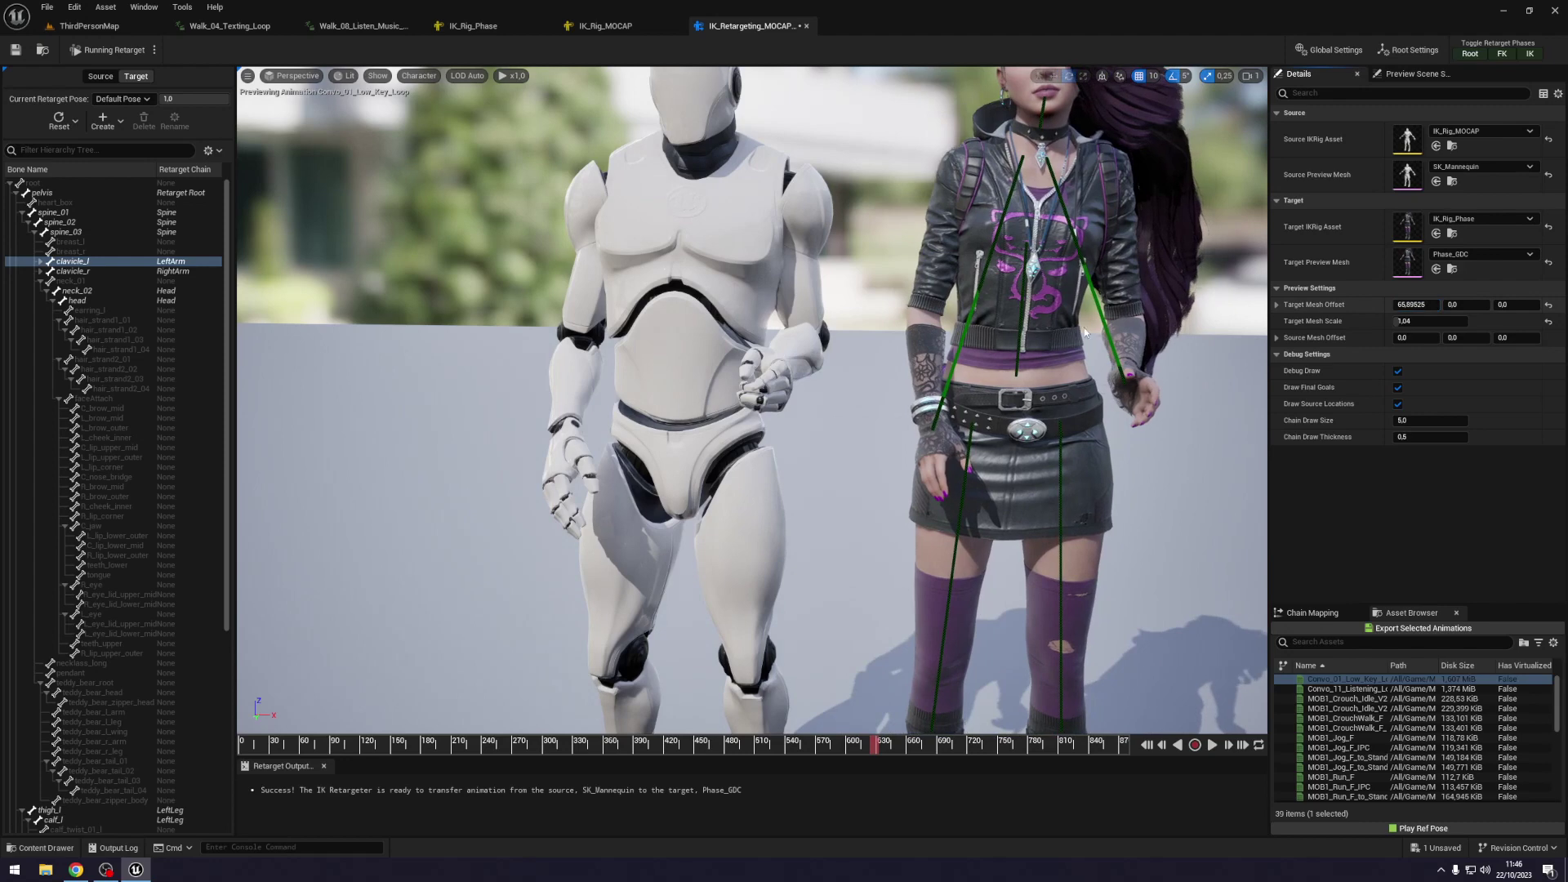
pyautogui.moveTo(771, 358); pyautogui.dragTo(771, 490)
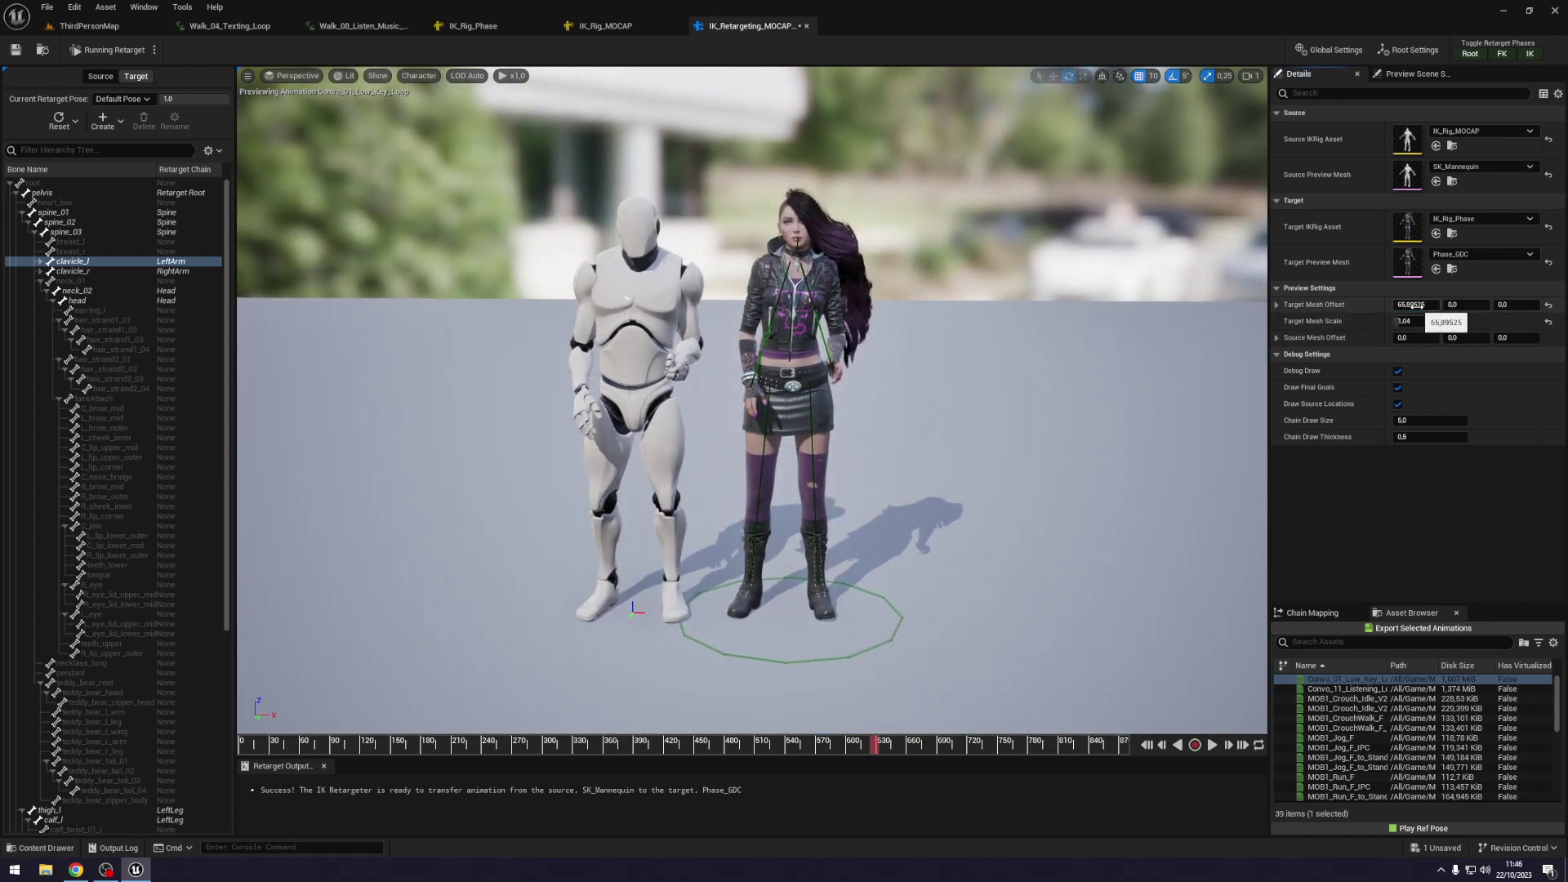
pyautogui.write('1.2')
pyautogui.press('Return')
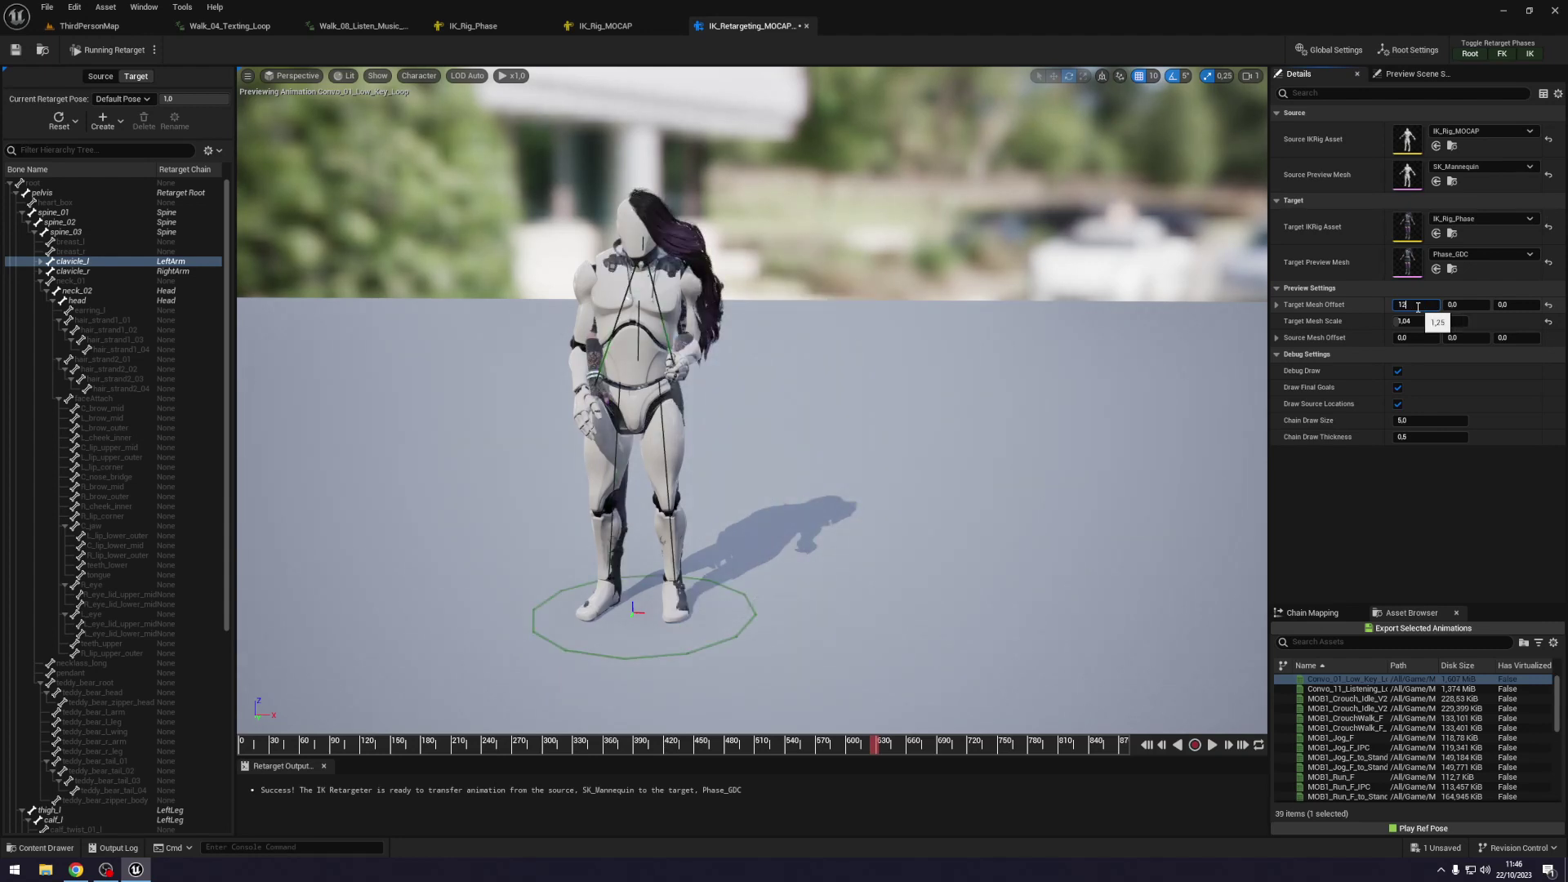
pyautogui.write('5')
pyautogui.press('Return')
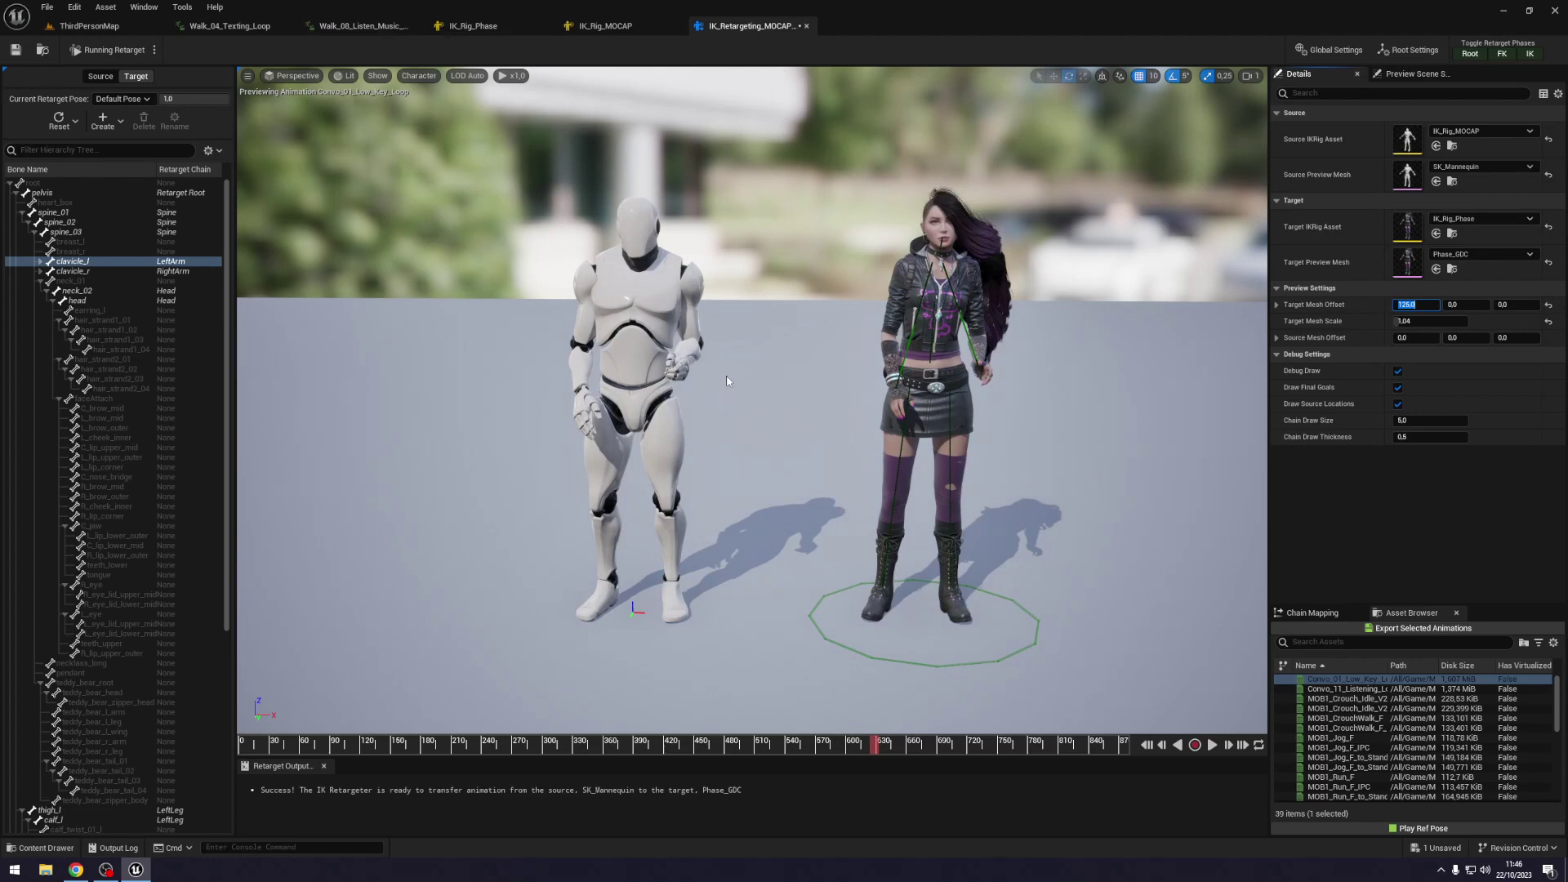
# Review Walk_08 and Walk_04_Texting_Loop, check IK_Rig_Phase, then bring up IK_Rig_MOCAP.
pyautogui.click(359, 26)
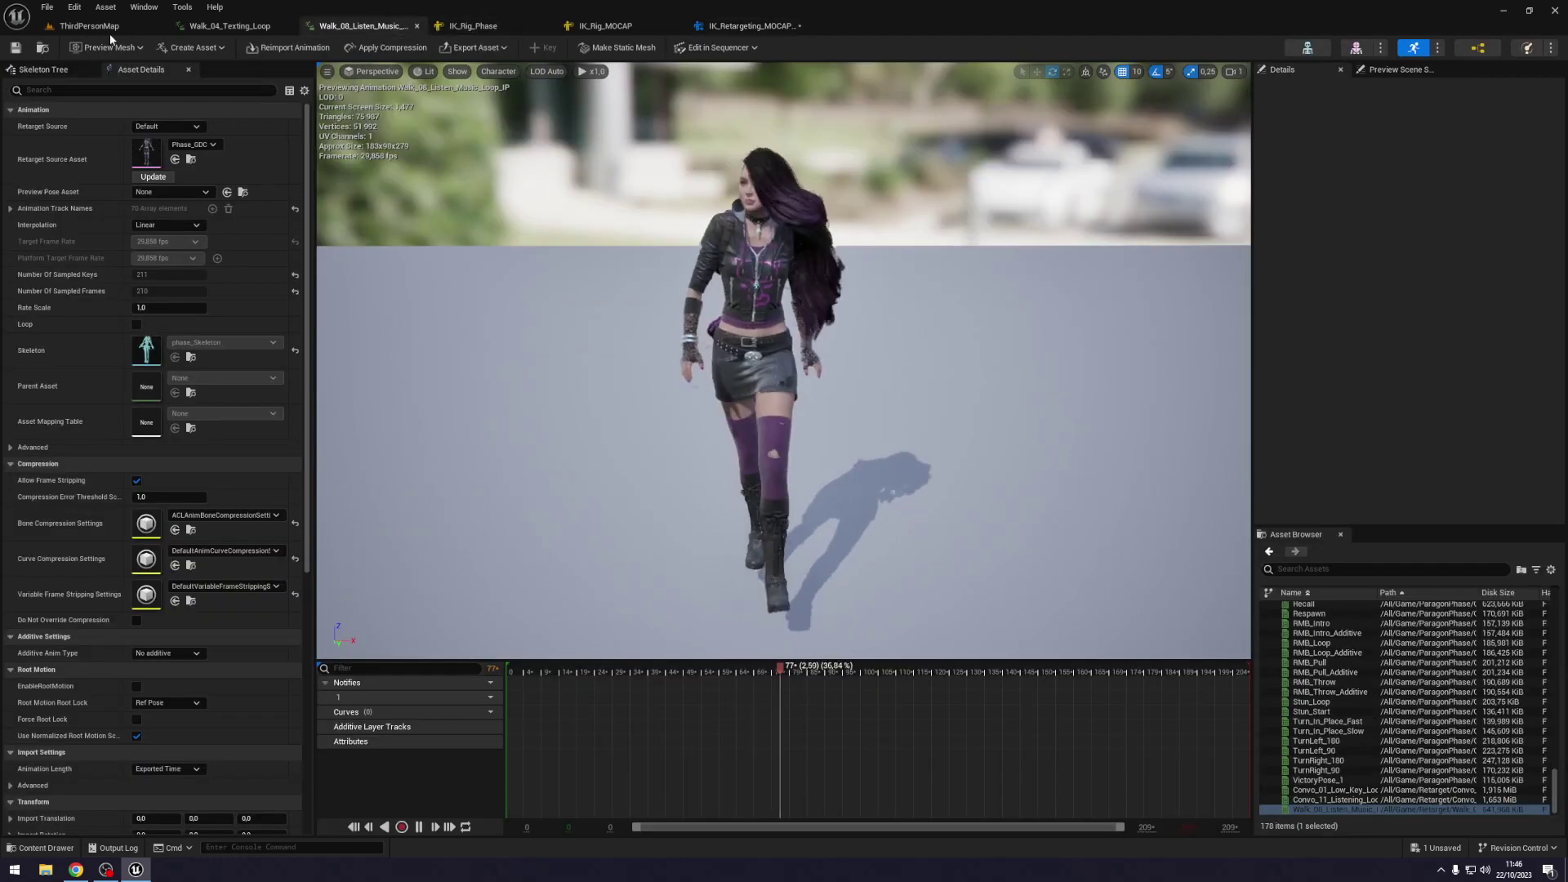
pyautogui.click(235, 32)
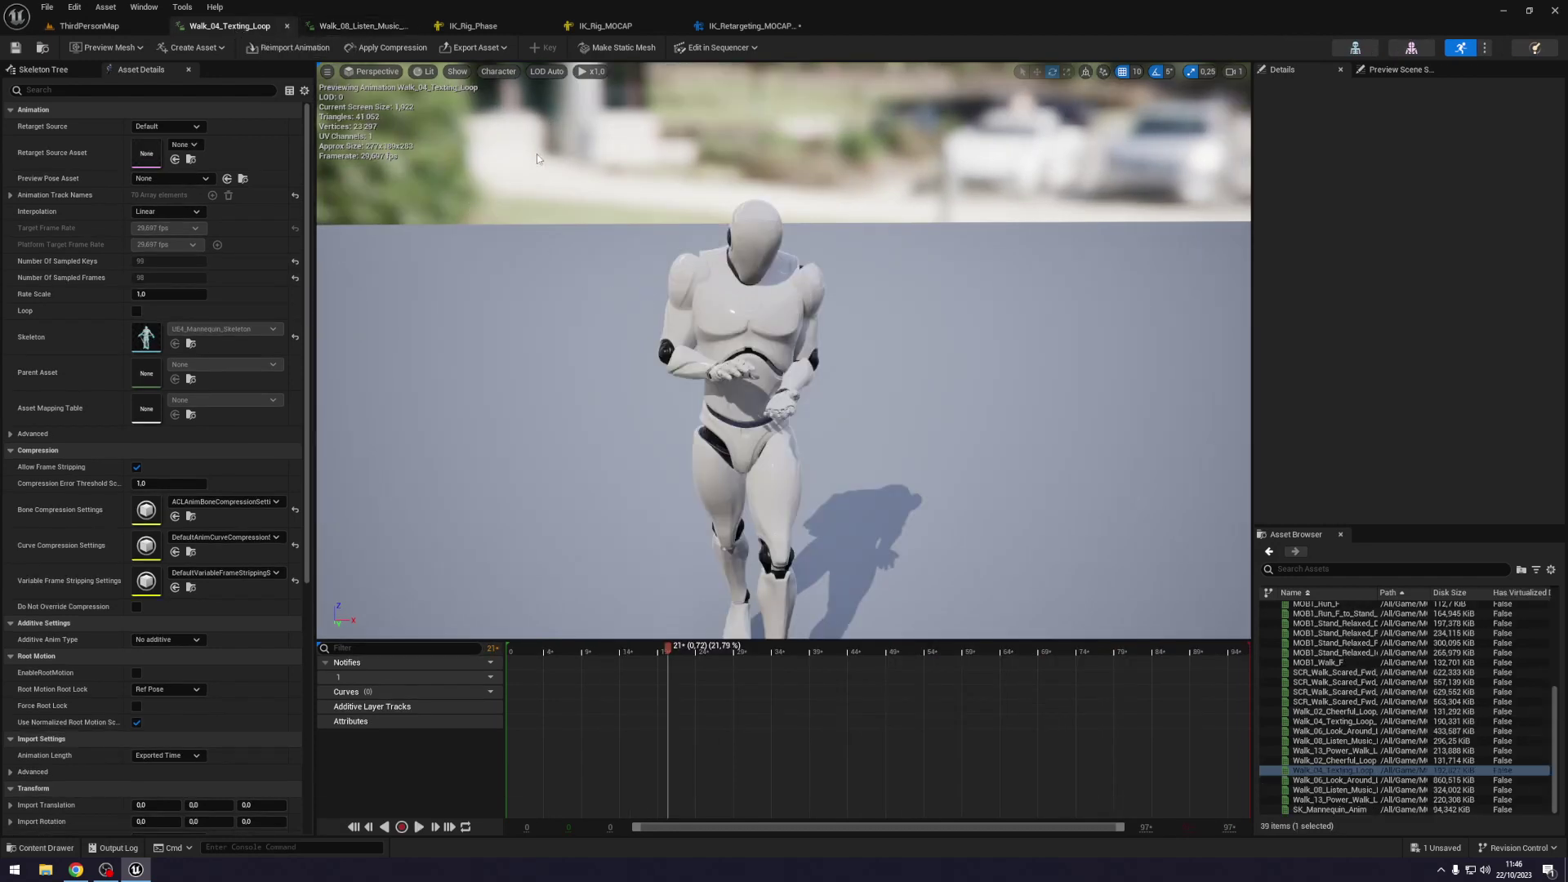
pyautogui.click(368, 27)
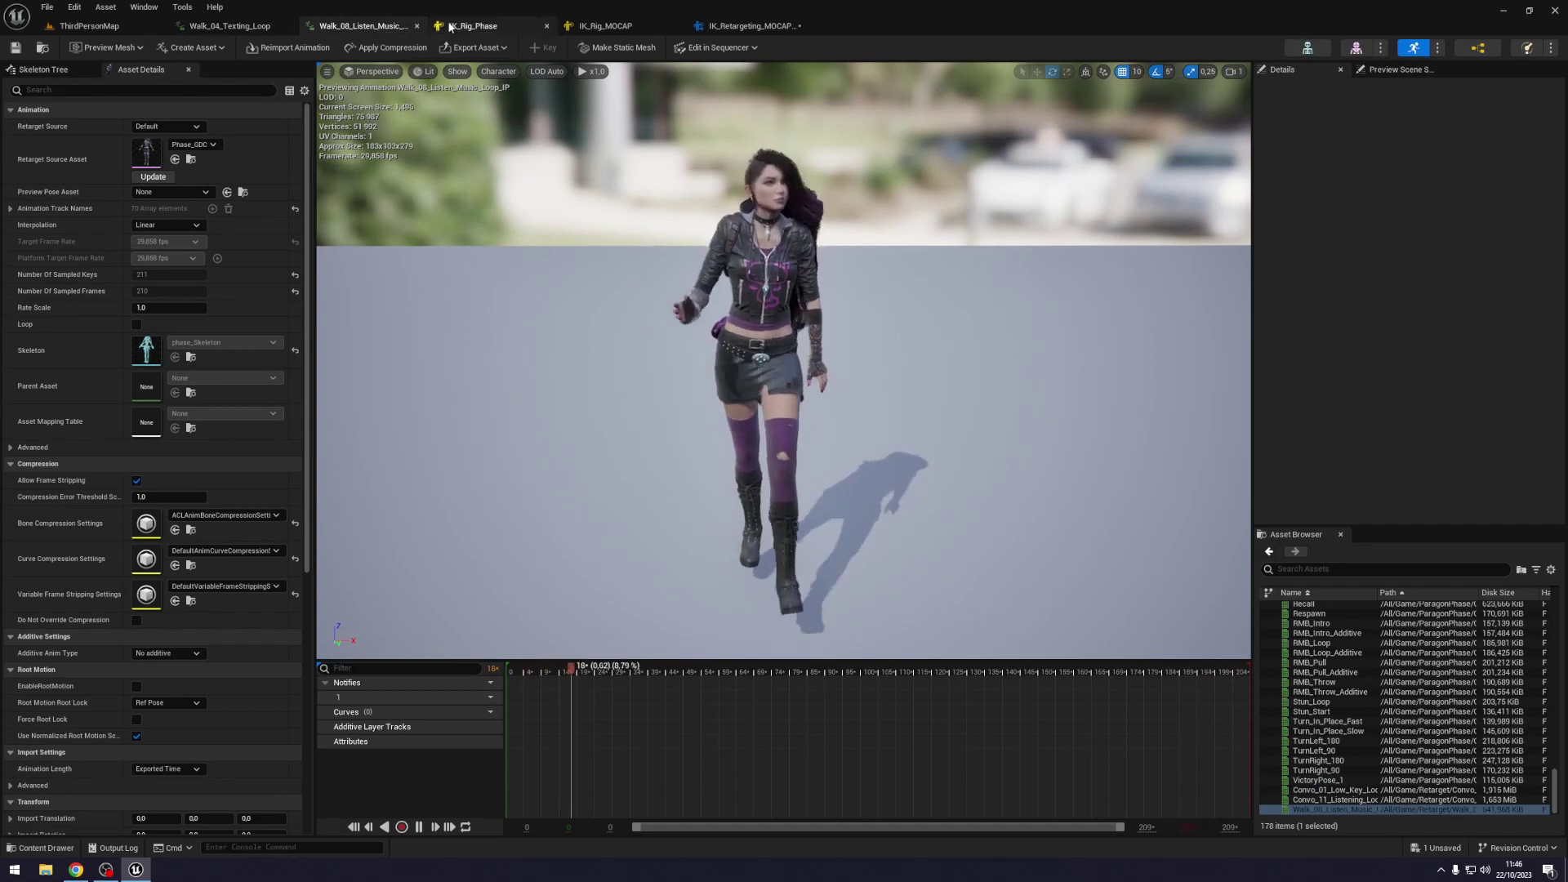
pyautogui.click(473, 25)
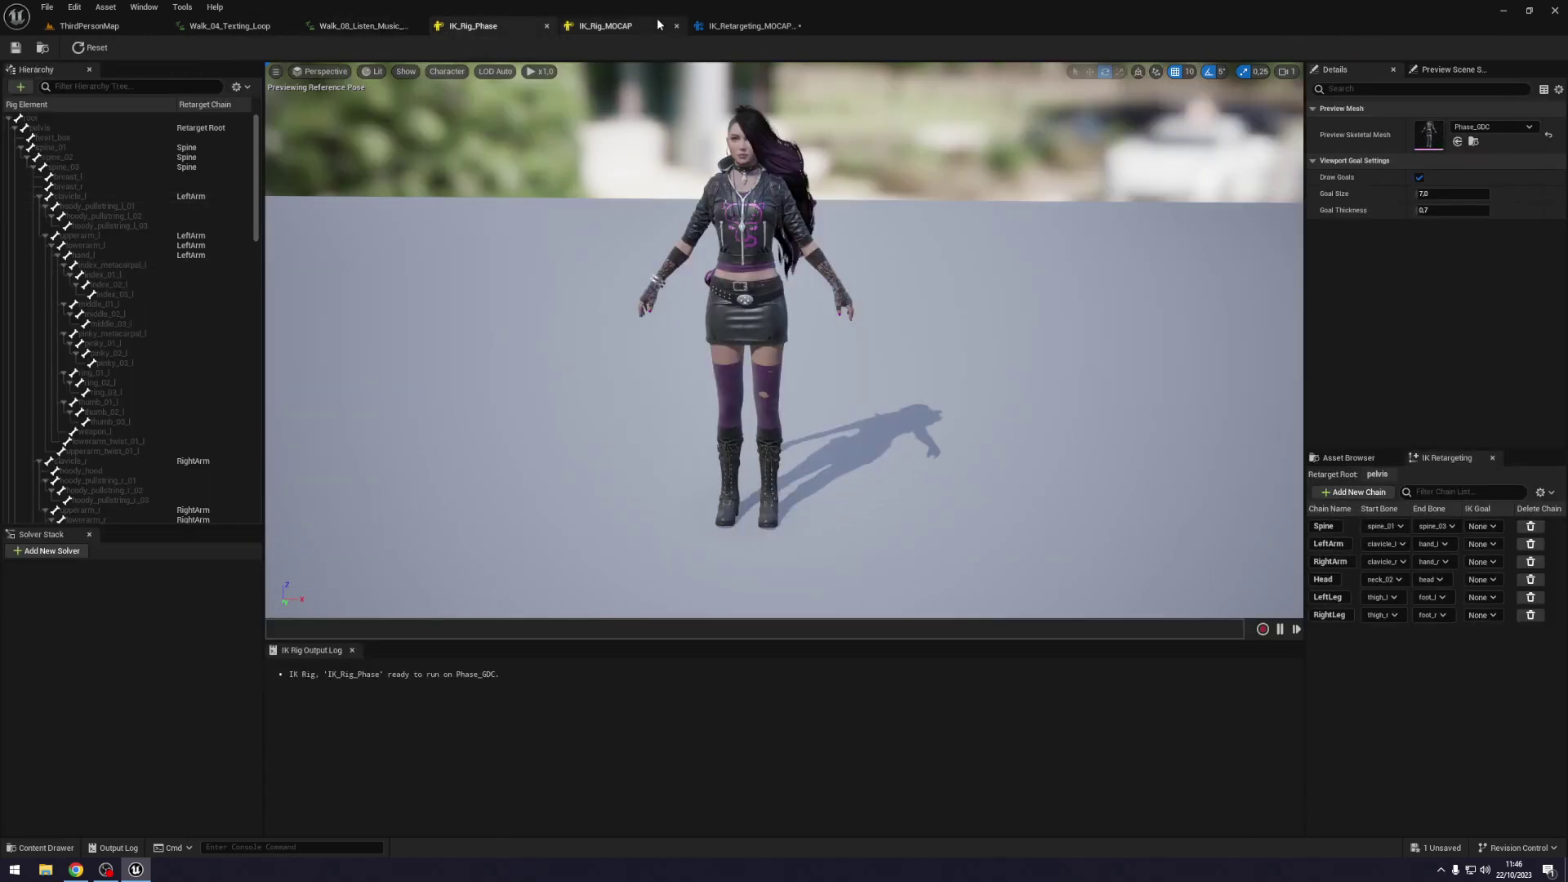
pyautogui.click(658, 24)
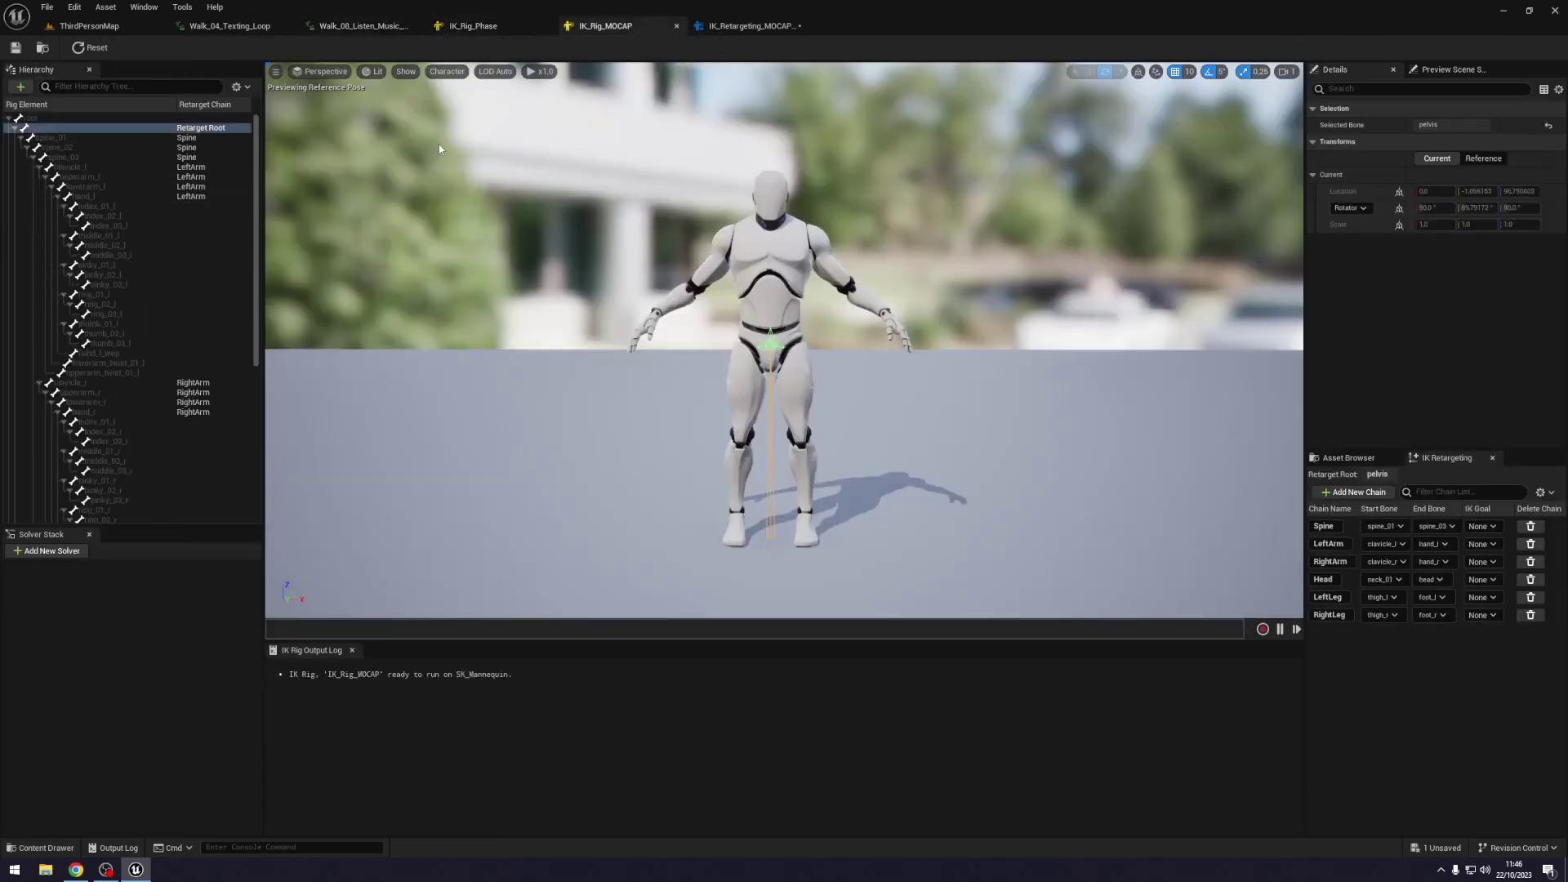
# Create LeftIndex and LeftMiddle retarget chains from the left index and middle finger bones.
pyautogui.click(115, 207)
pyautogui.keyDown('shift'); pyautogui.click(126, 228); pyautogui.keyUp('shift')
pyautogui.rightClick(125, 229)
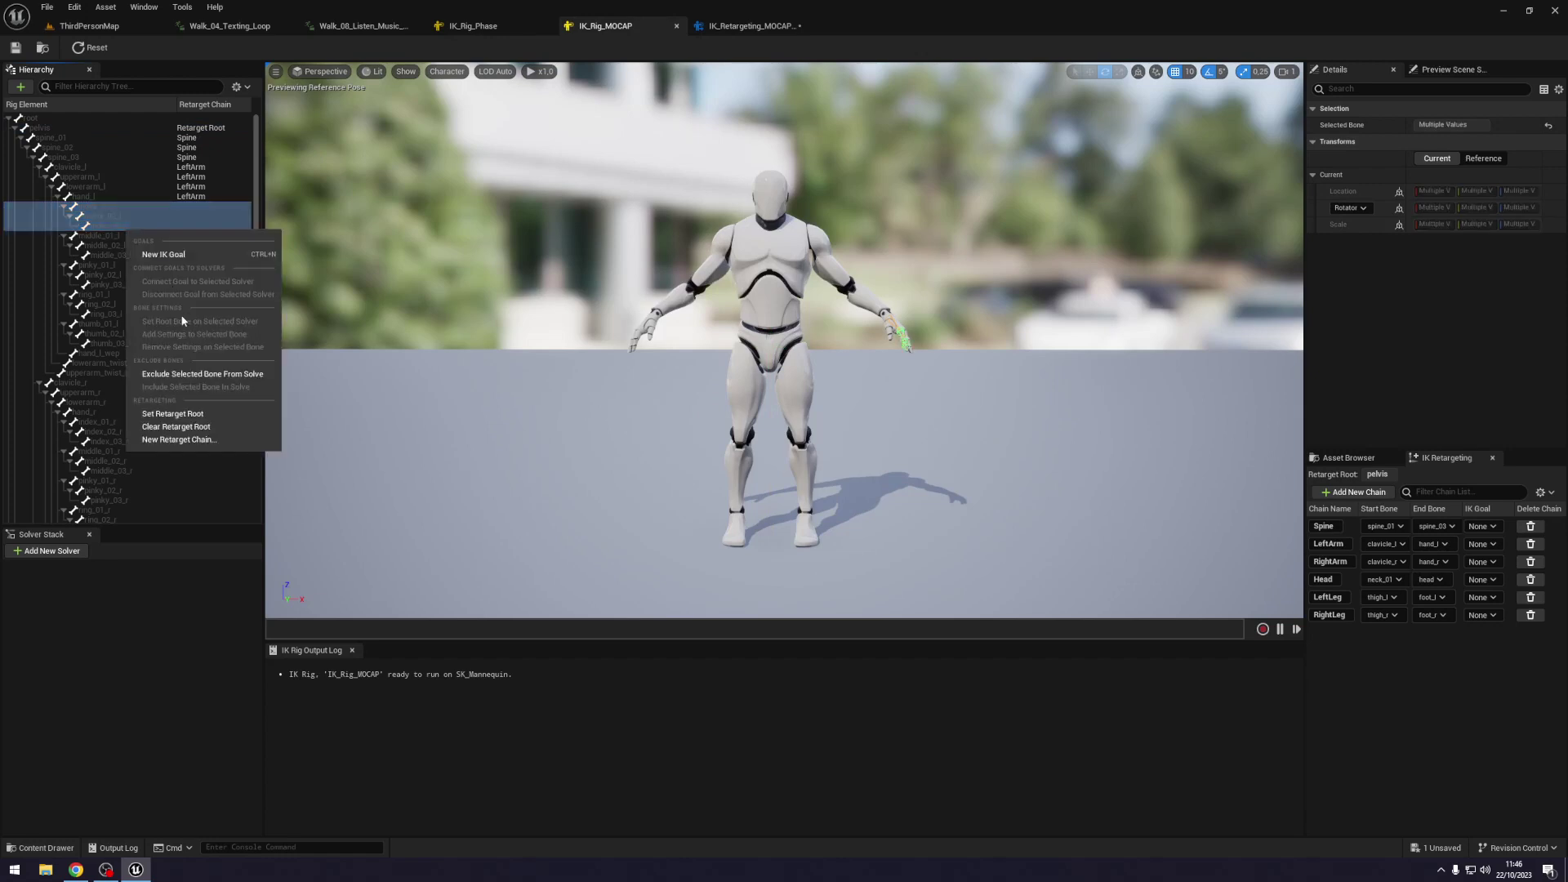
pyautogui.click(178, 440)
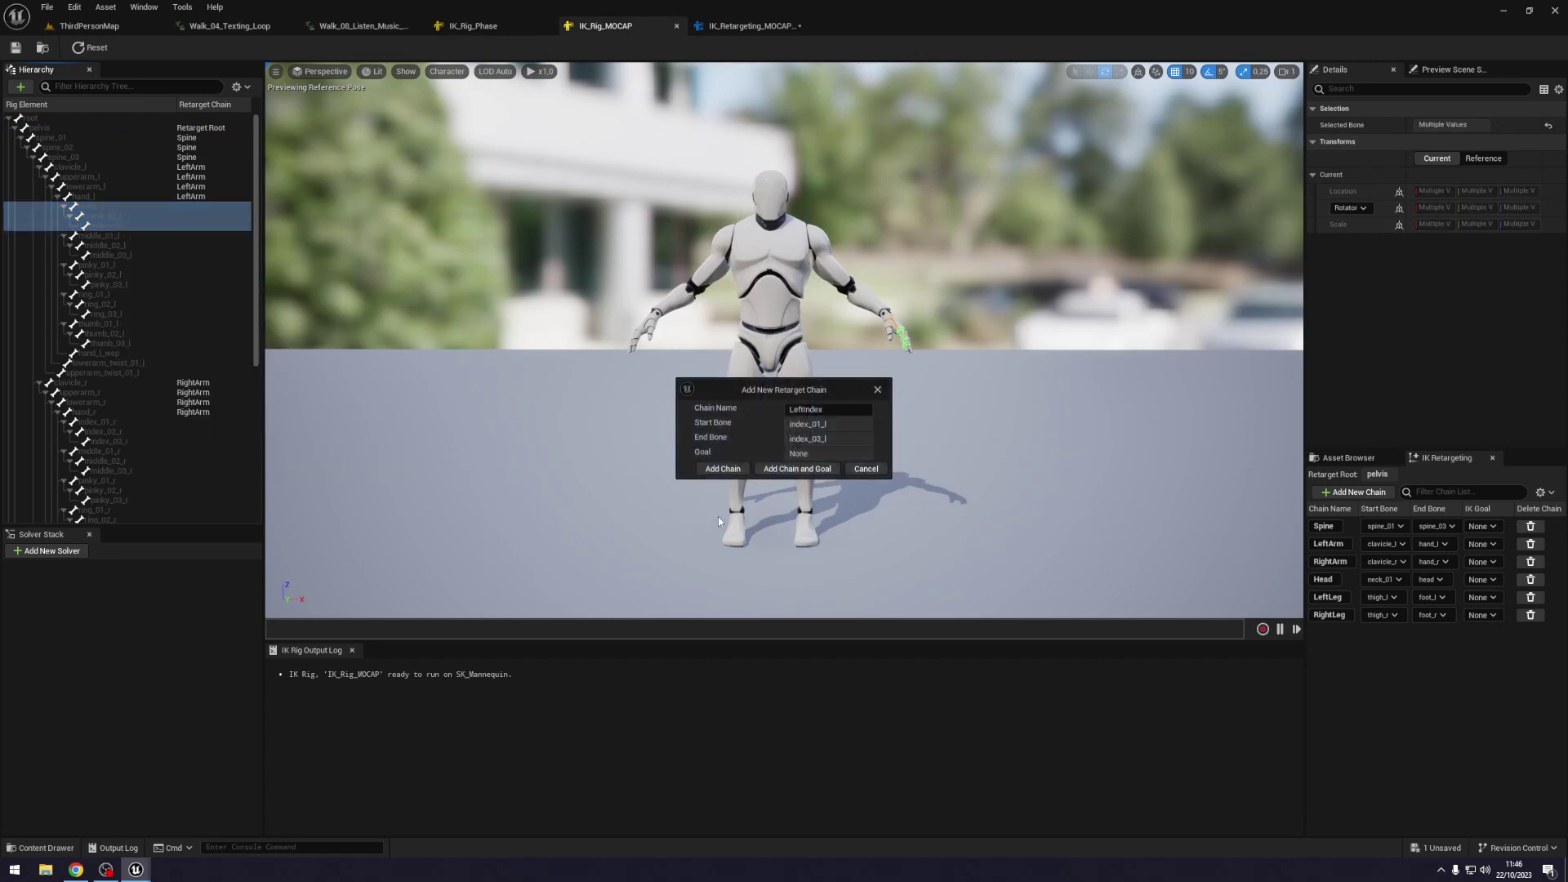
pyautogui.click(722, 468)
pyautogui.click(115, 237)
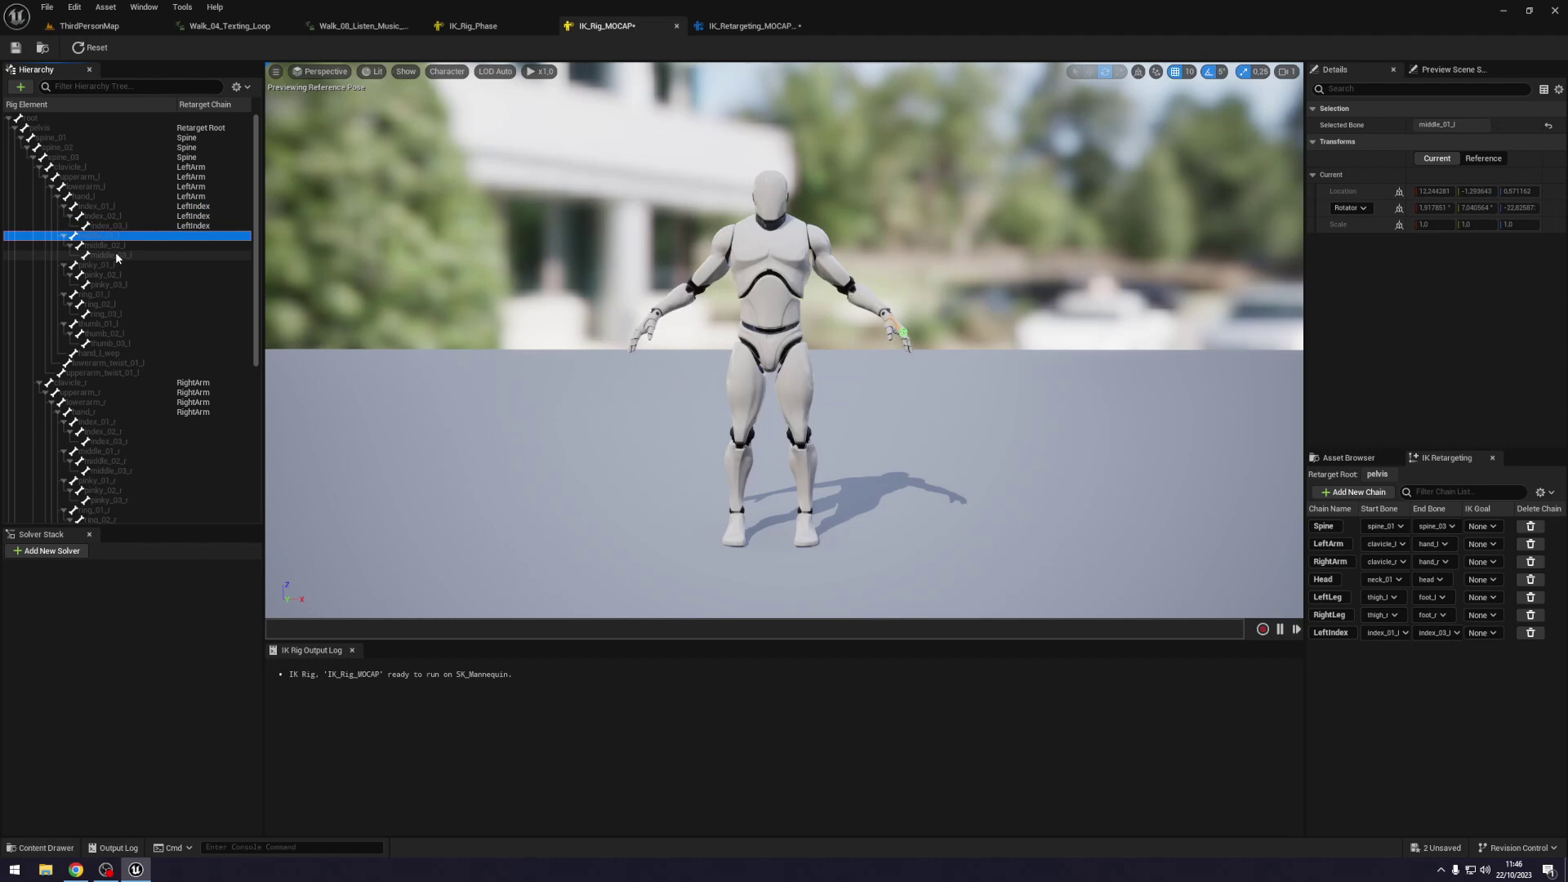
pyautogui.keyDown('shift'); pyautogui.click(115, 255); pyautogui.keyUp('shift')
pyautogui.rightClick(115, 255)
pyautogui.click(172, 465)
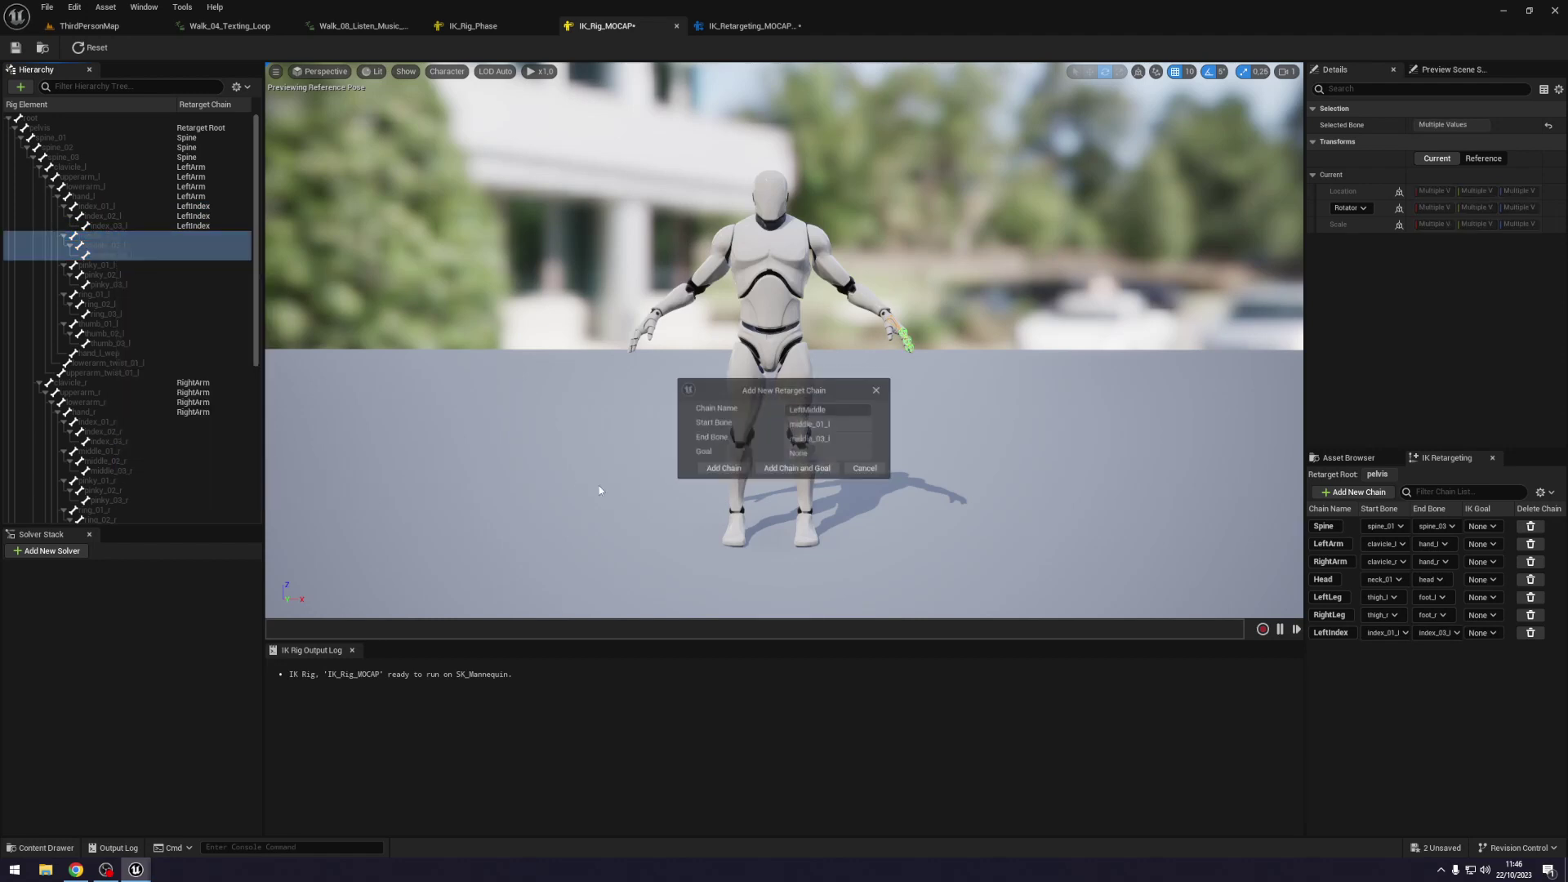
pyautogui.click(719, 470)
# Create LeftPinky and LeftRing retarget chains from the left pinky and ring finger bones.
pyautogui.click(106, 265)
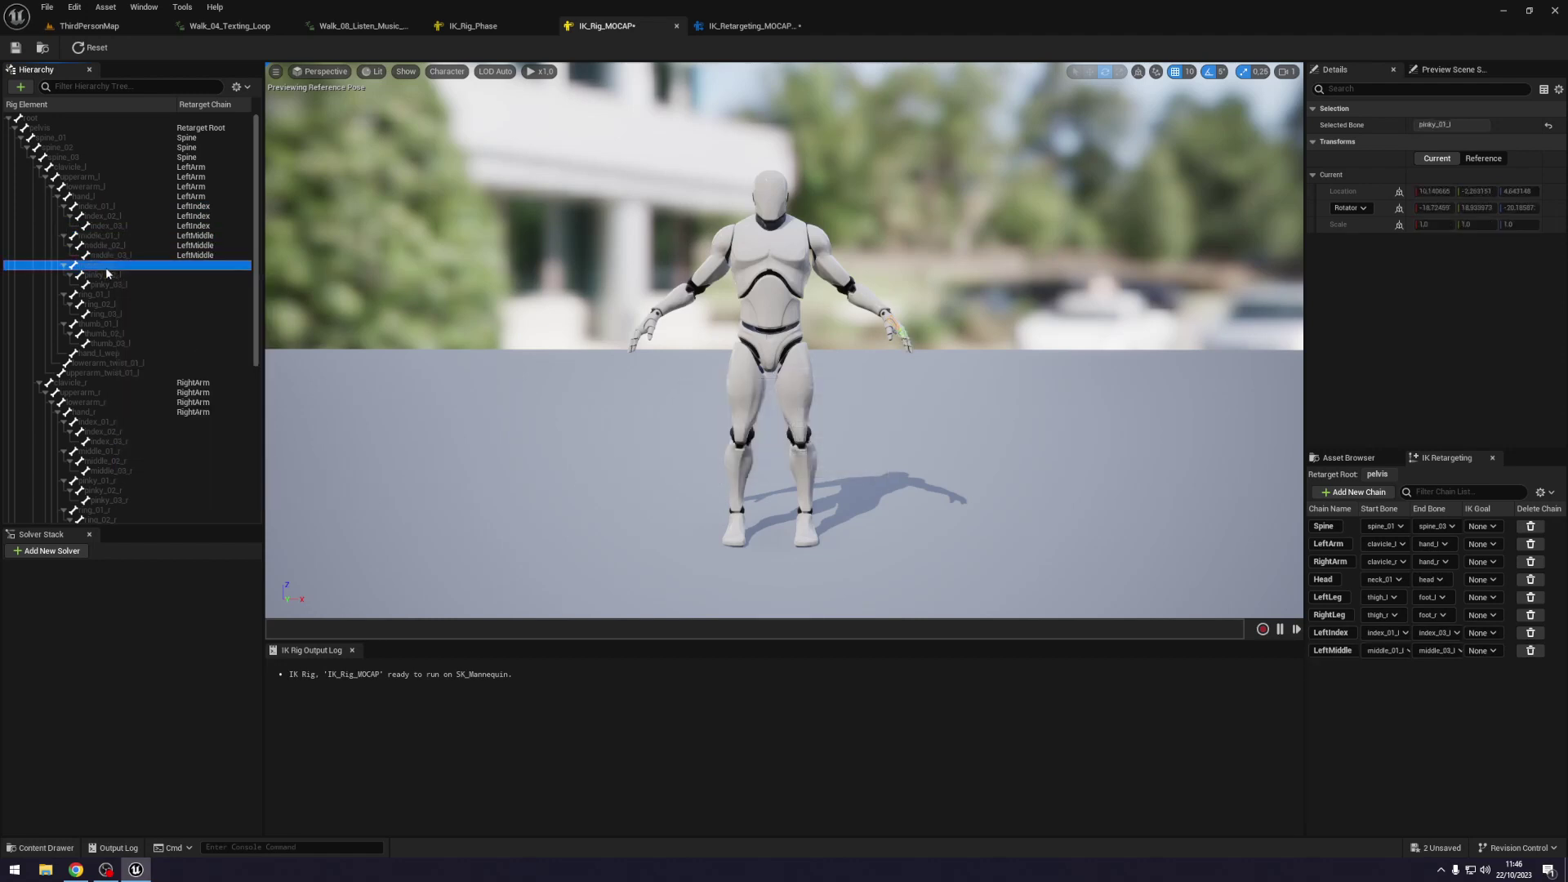
pyautogui.keyDown('shift'); pyautogui.click(117, 286); pyautogui.keyUp('shift')
pyautogui.rightClick(119, 287)
pyautogui.click(172, 493)
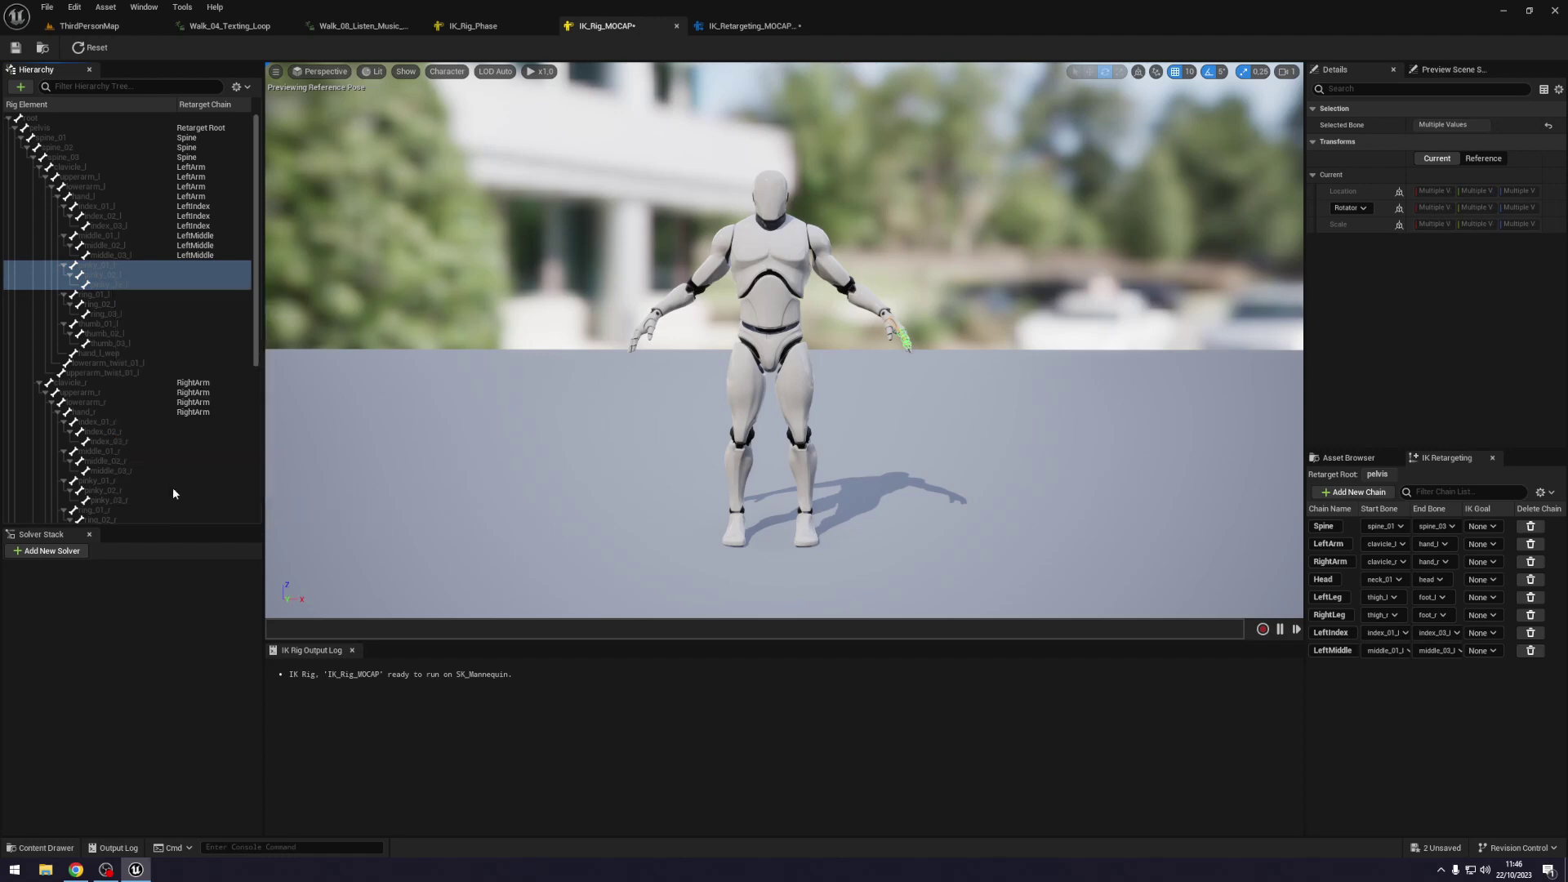
pyautogui.click(719, 469)
pyautogui.click(111, 296)
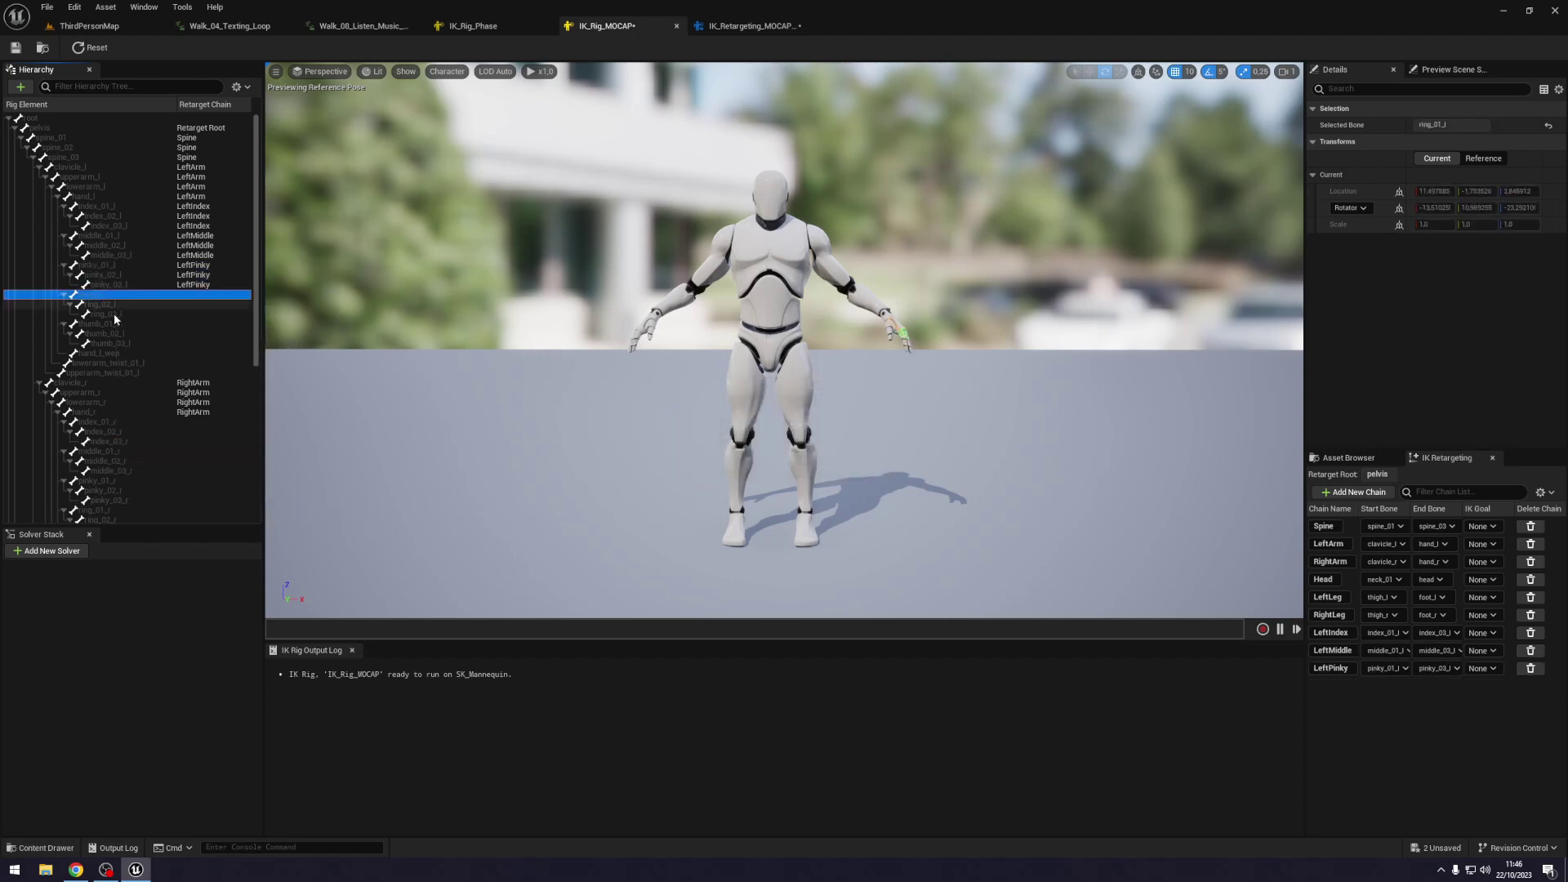
pyautogui.keyDown('shift'); pyautogui.click(116, 314); pyautogui.keyUp('shift')
pyautogui.rightClick(116, 312)
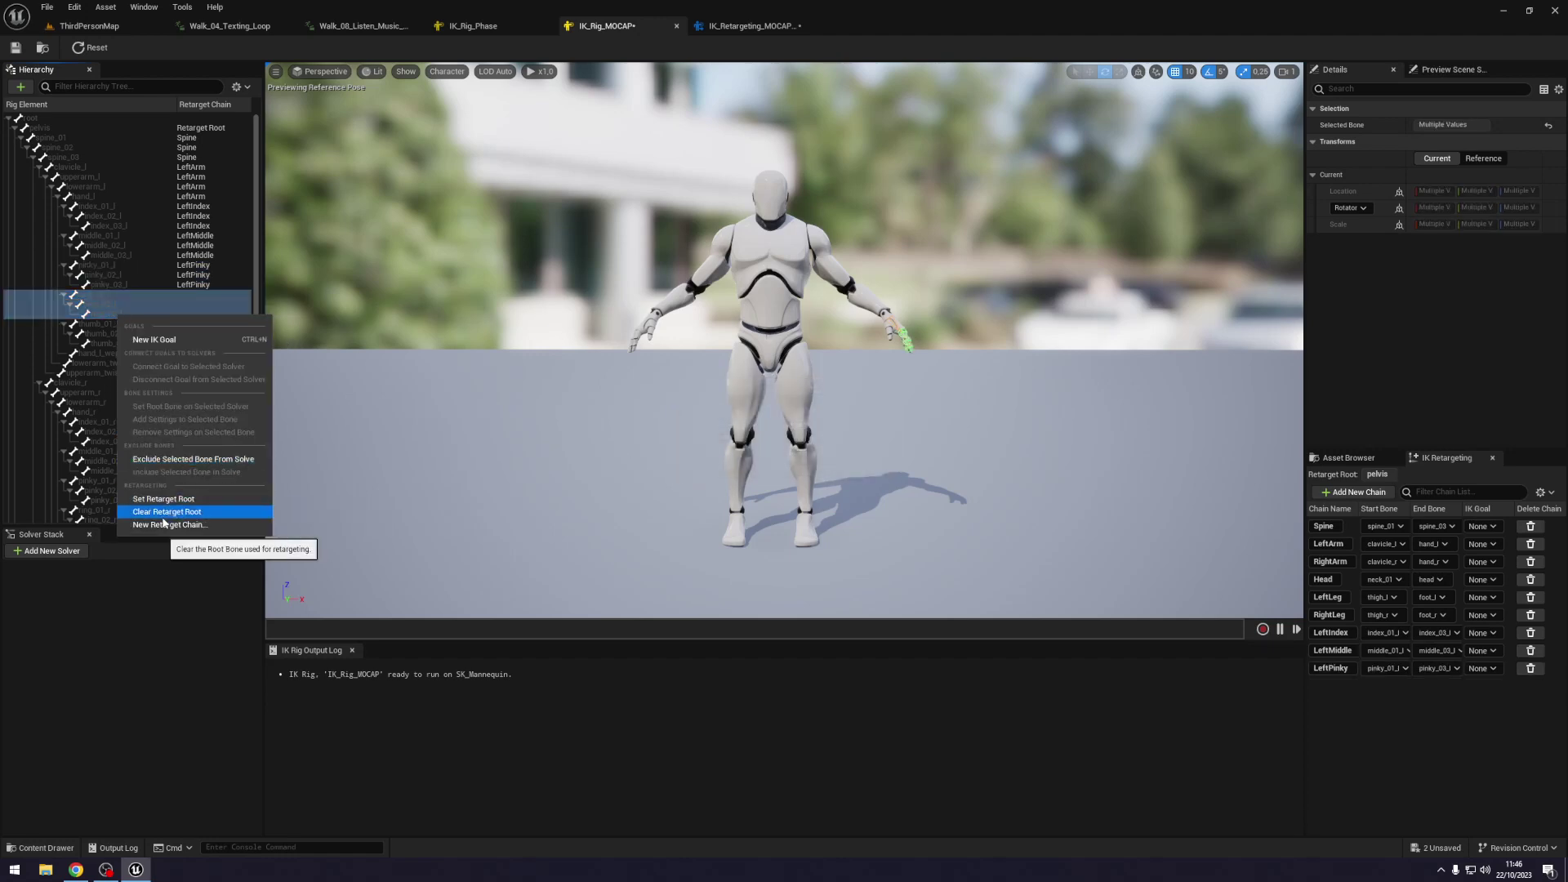
pyautogui.click(223, 526)
pyautogui.click(724, 468)
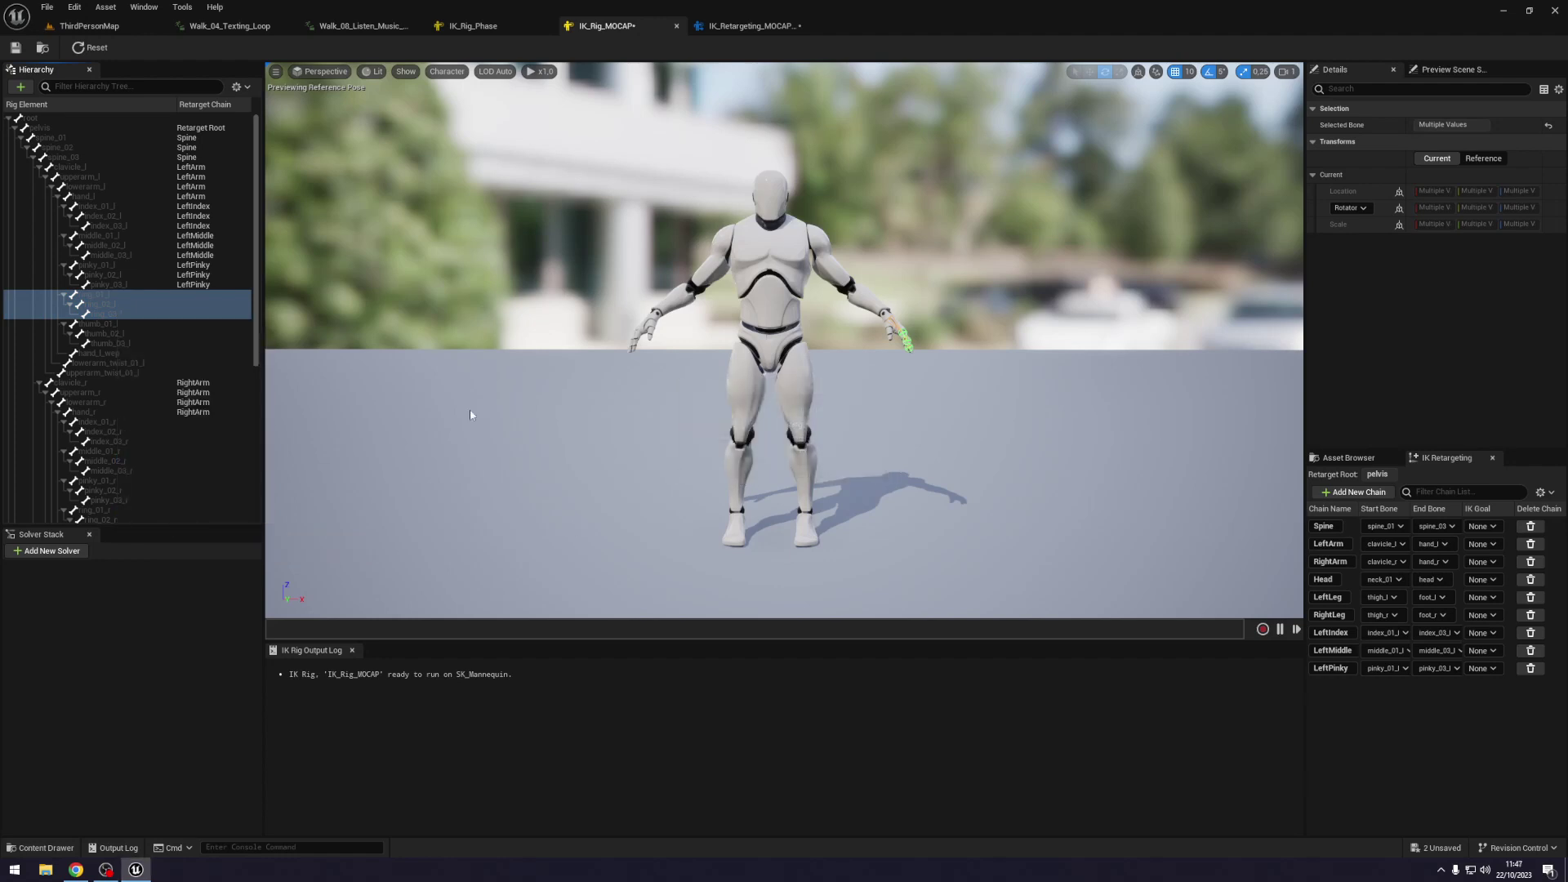
# Create the LeftThumb retarget chain from the left thumb 01–03 bones, then go to IK_Rig_Phase.
pyautogui.click(102, 324)
pyautogui.keyDown('shift'); pyautogui.click(114, 349); pyautogui.keyUp('shift')
pyautogui.rightClick(115, 349)
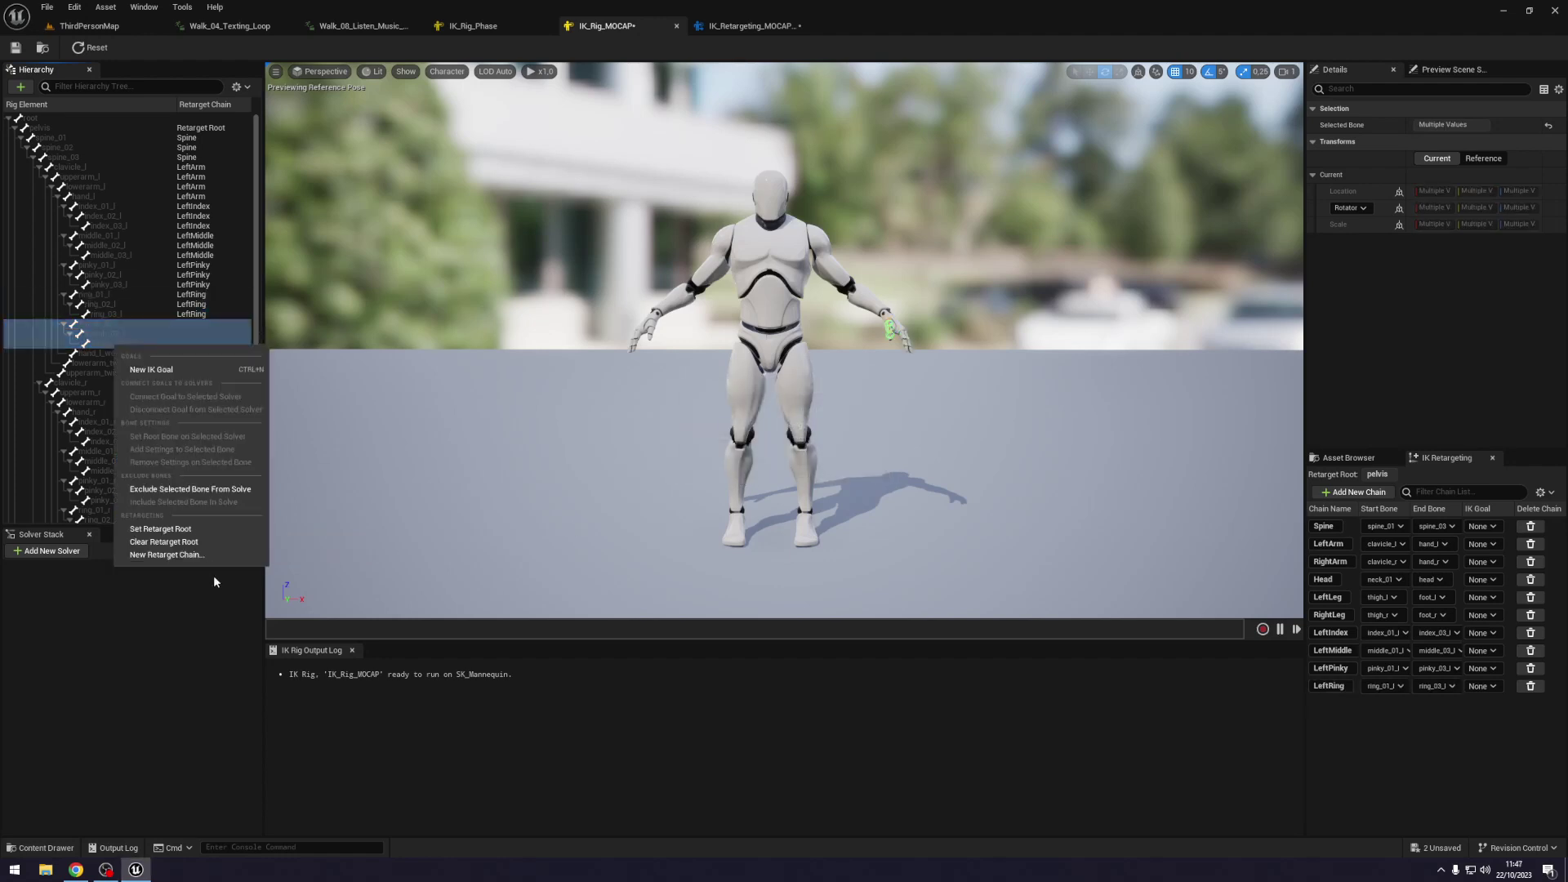
pyautogui.click(210, 558)
pyautogui.click(724, 469)
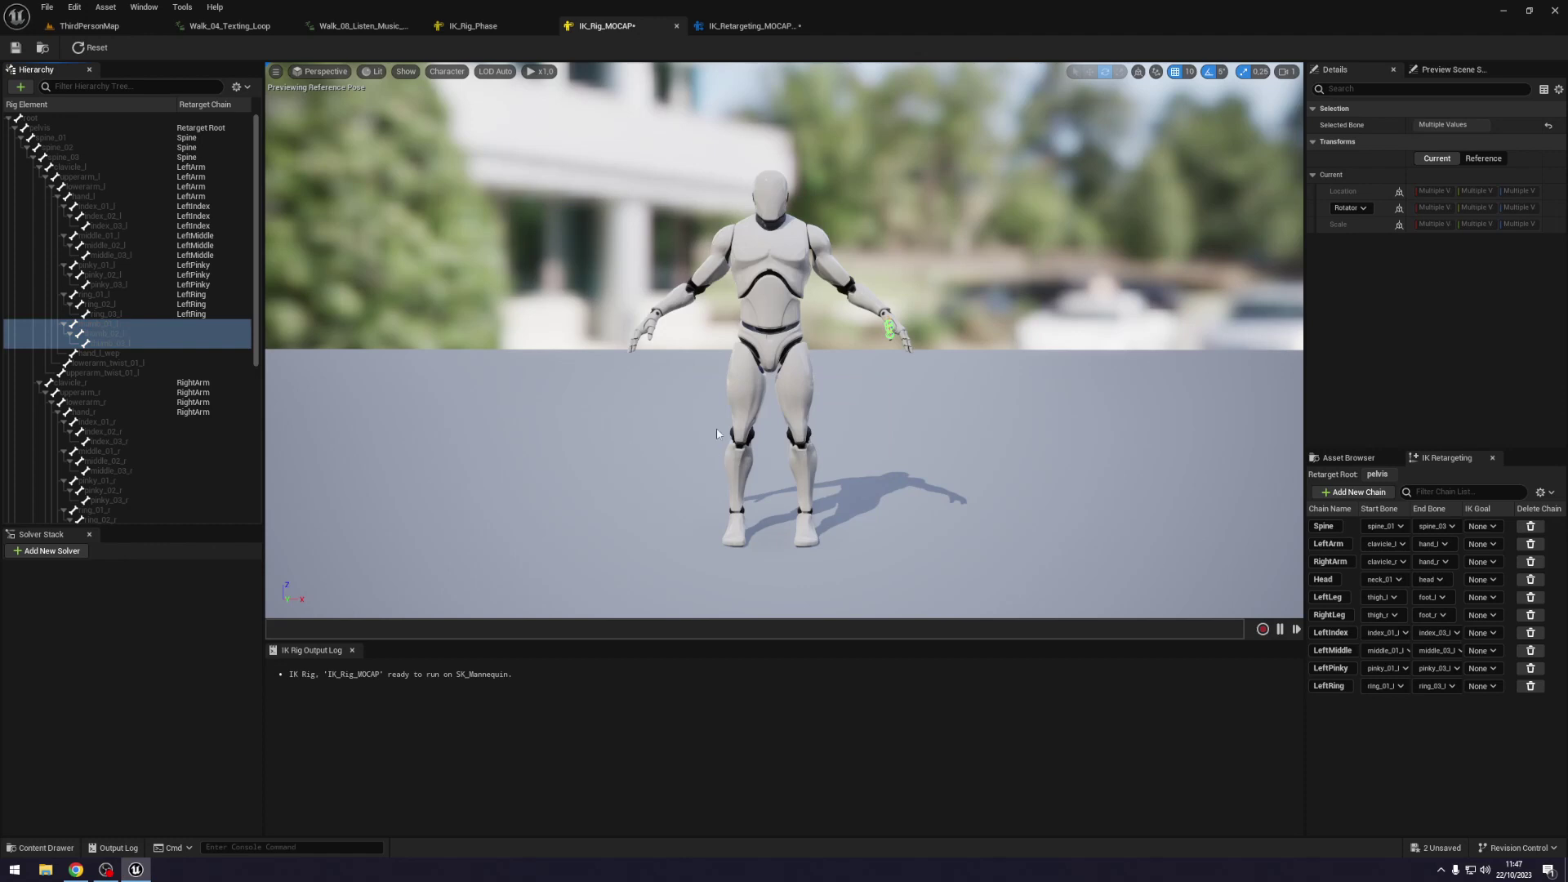
pyautogui.click(482, 26)
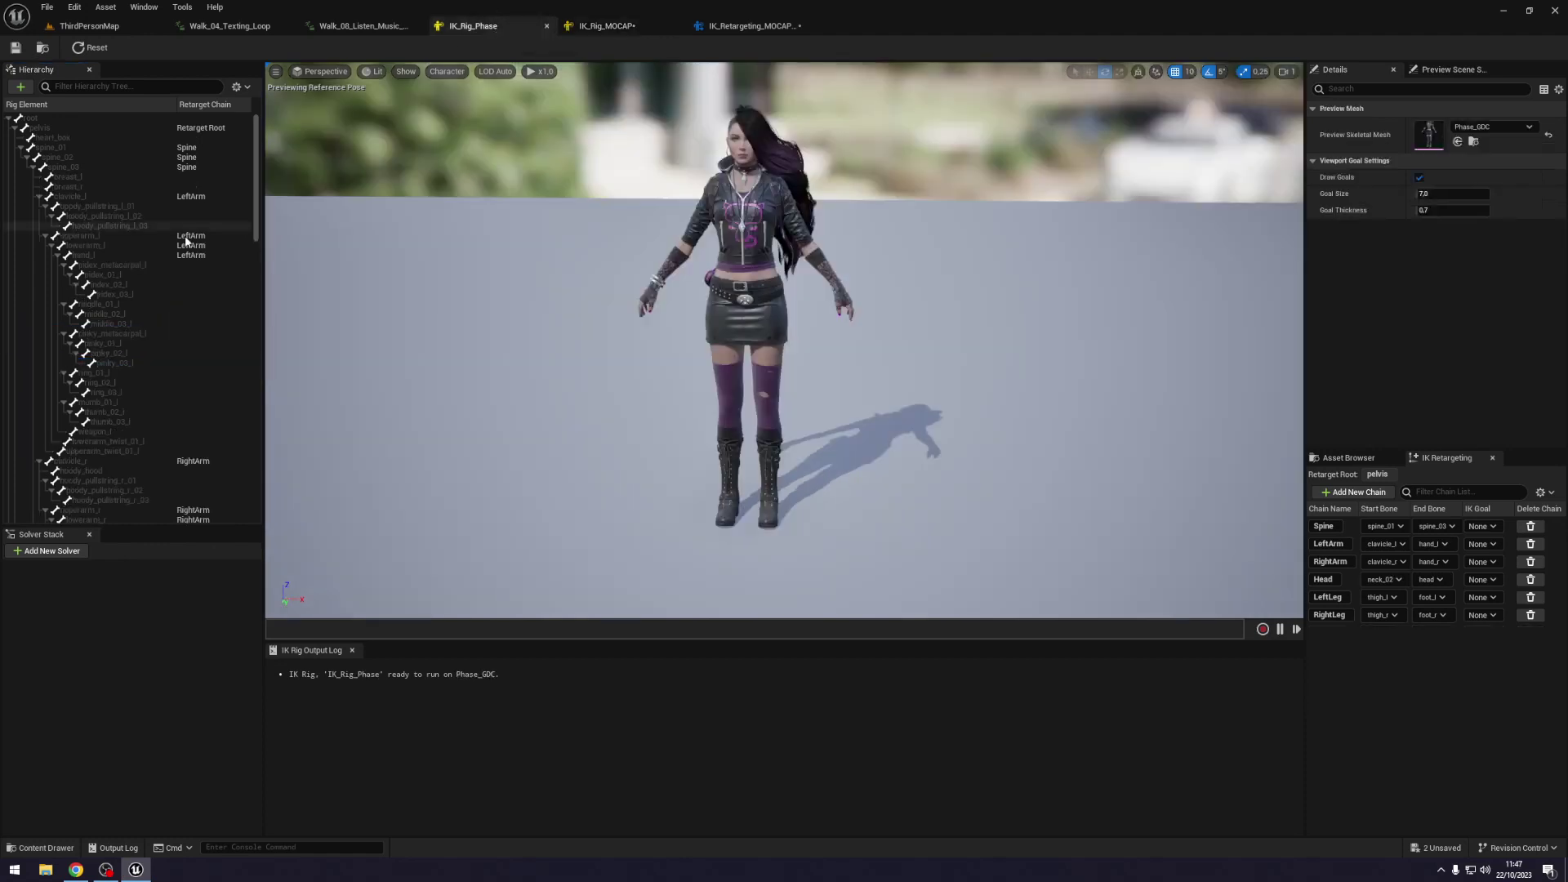
# Add LeftIndex and LeftMiddle retarget chains from Phase's left index and middle finger bones.
pyautogui.click(123, 275)
pyautogui.keyDown('shift'); pyautogui.click(120, 296); pyautogui.keyUp('shift')
pyautogui.rightClick(123, 302)
pyautogui.click(174, 507)
pyautogui.click(723, 469)
pyautogui.click(139, 306)
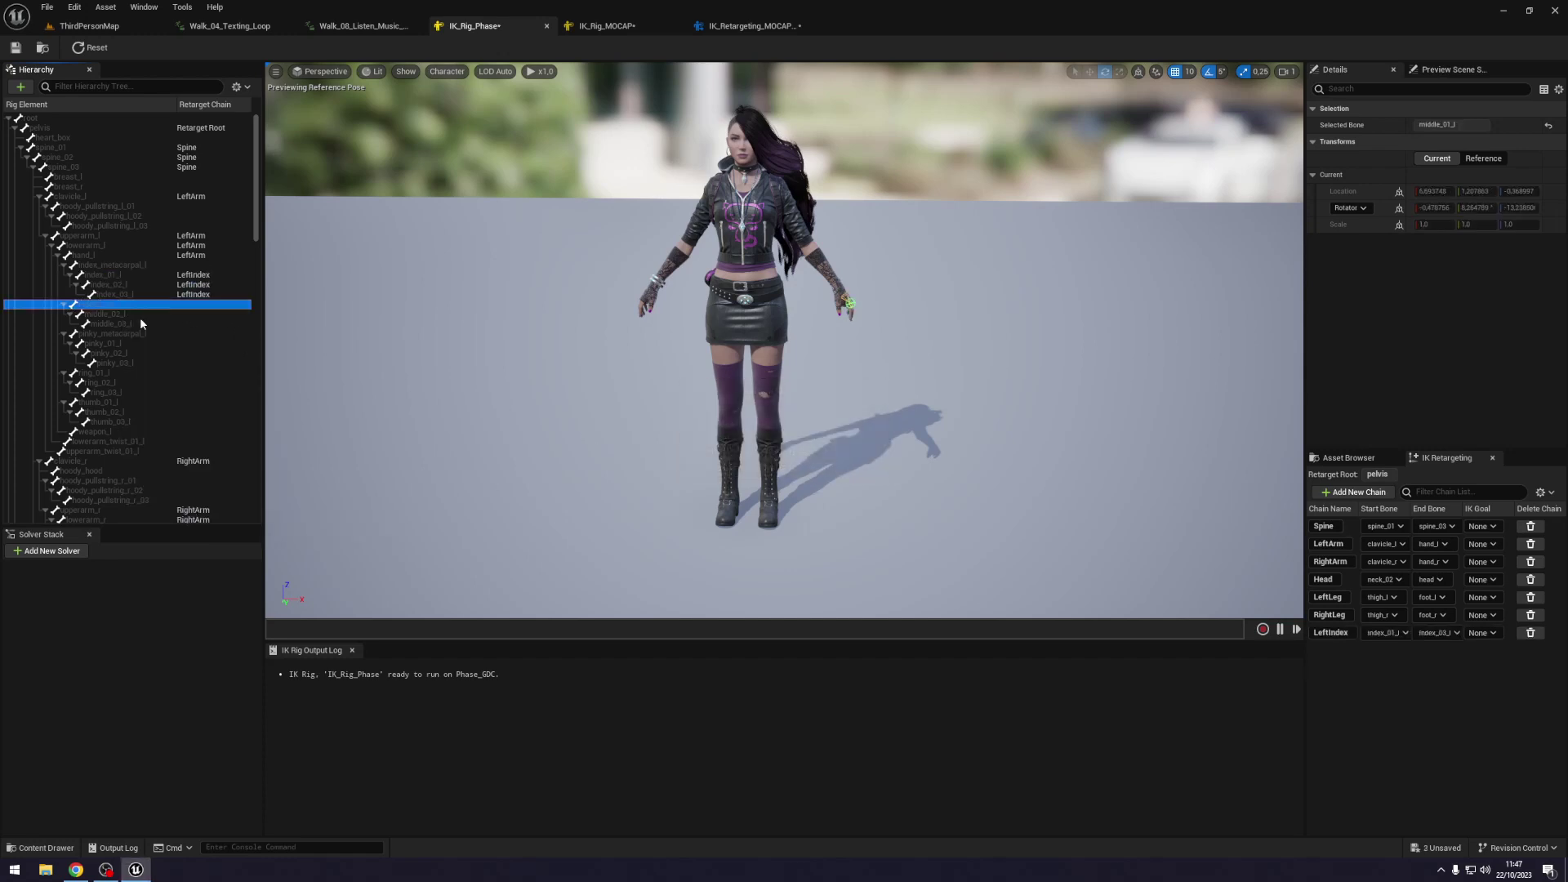
pyautogui.keyDown('shift'); pyautogui.click(135, 323); pyautogui.keyUp('shift')
pyautogui.rightClick(135, 323)
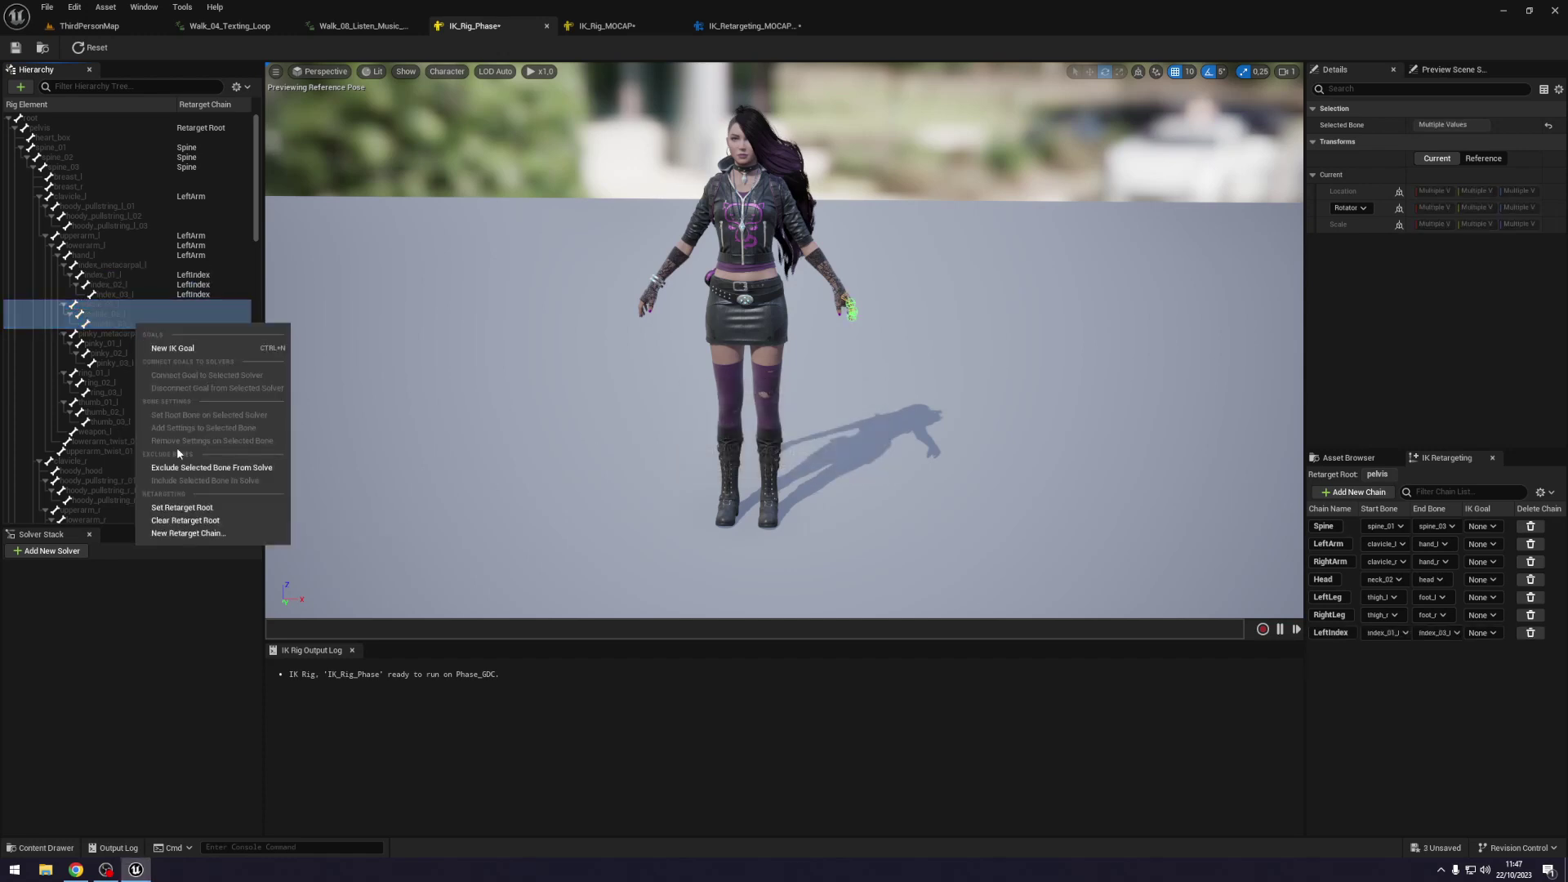
pyautogui.click(181, 533)
pyautogui.click(720, 470)
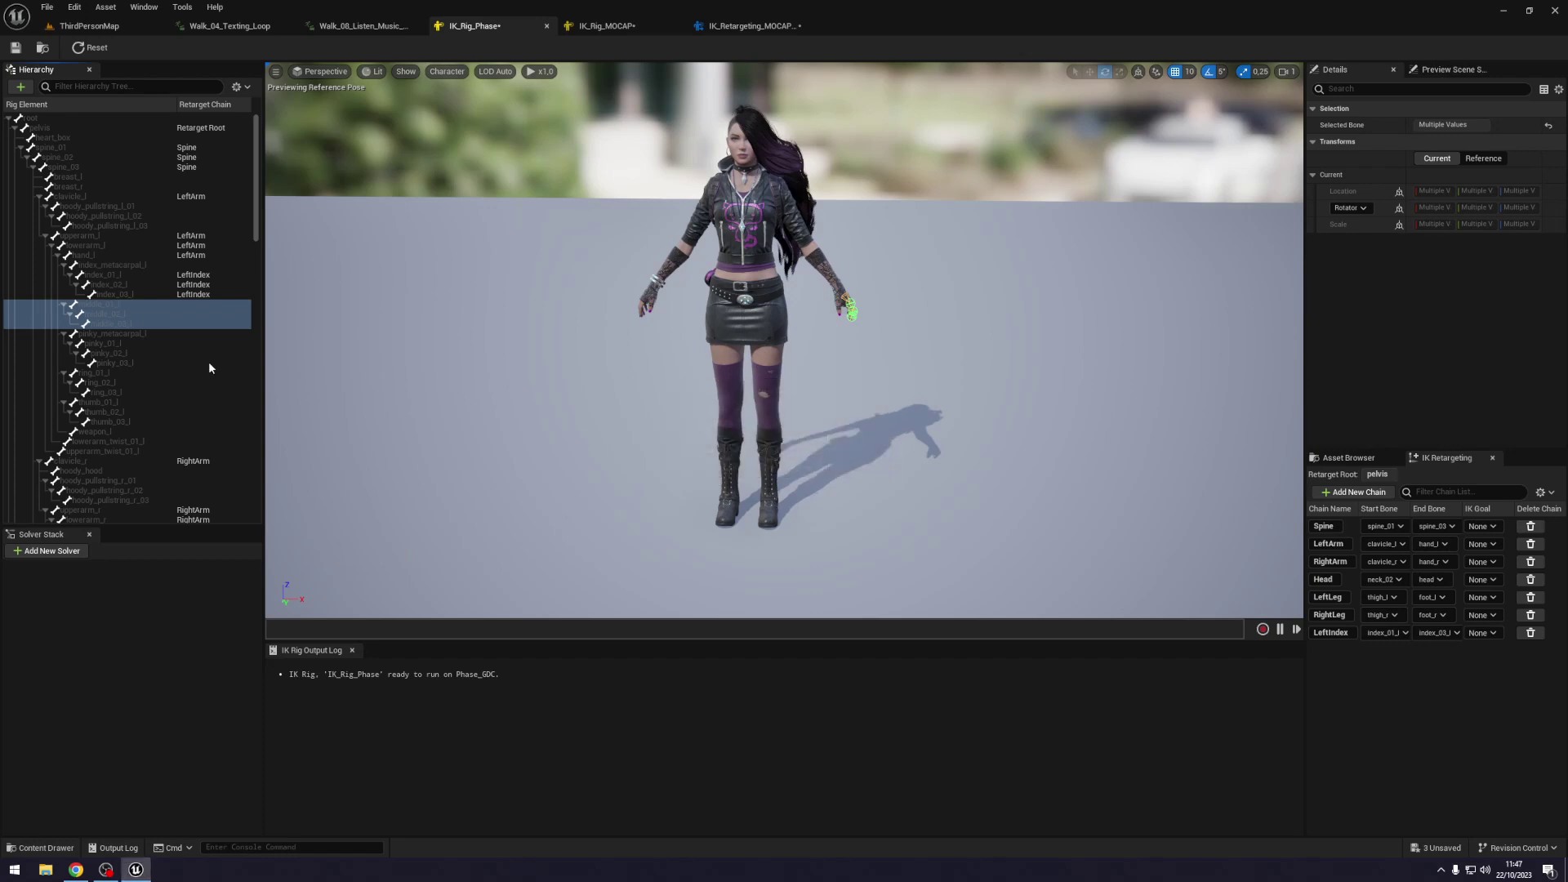
# Add LeftPinky and LeftRing retarget chains from Phase's left pinky and ring finger bones.
pyautogui.click(115, 340)
pyautogui.keyDown('shift'); pyautogui.click(118, 363); pyautogui.keyUp('shift')
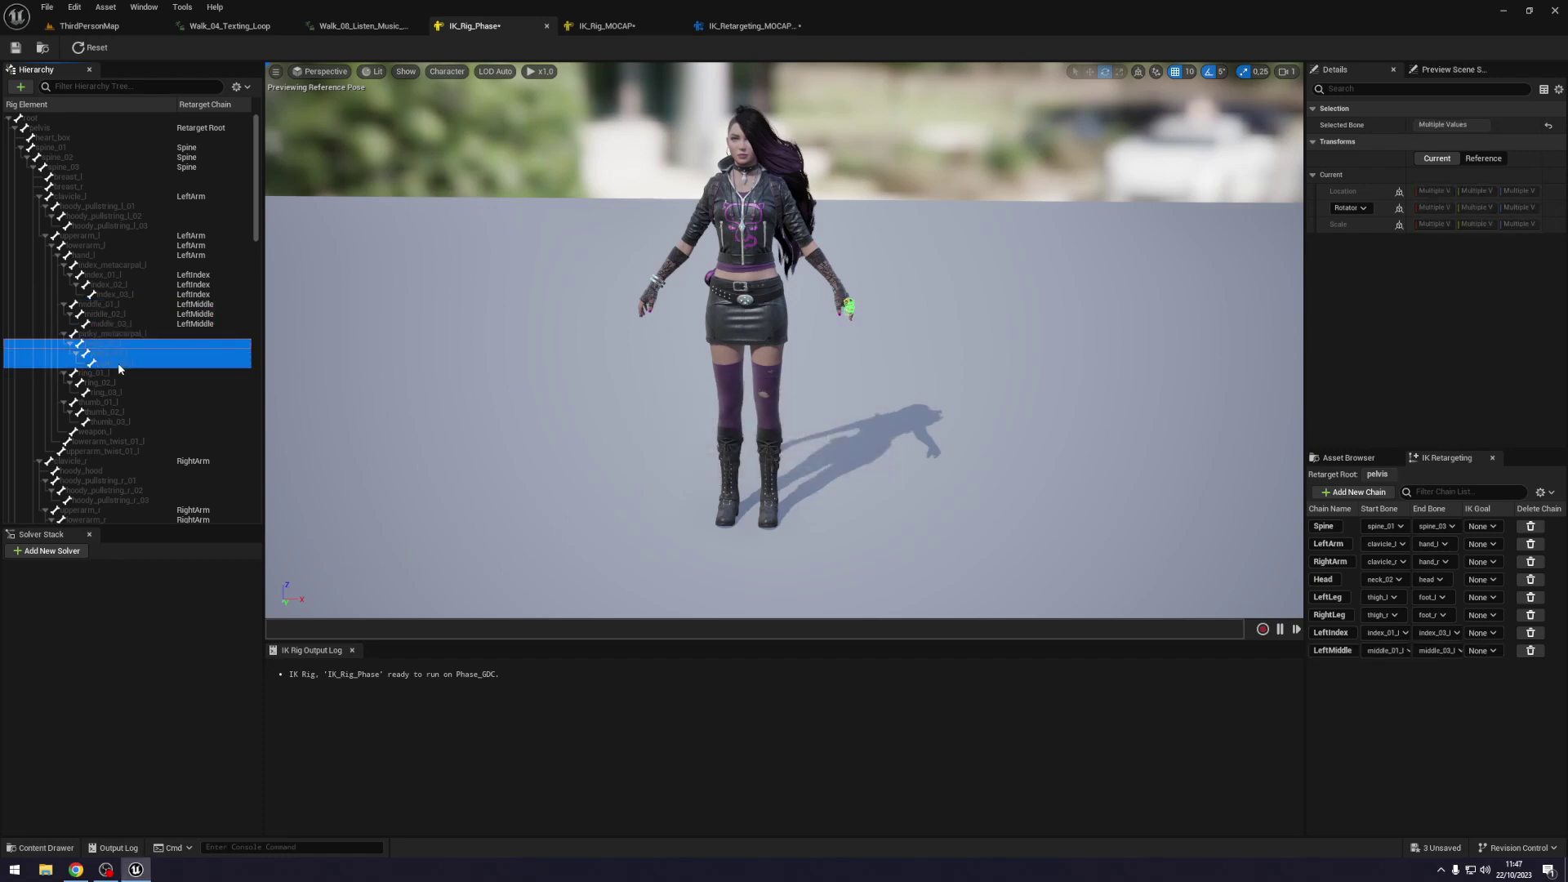
pyautogui.rightClick(117, 363)
pyautogui.click(207, 568)
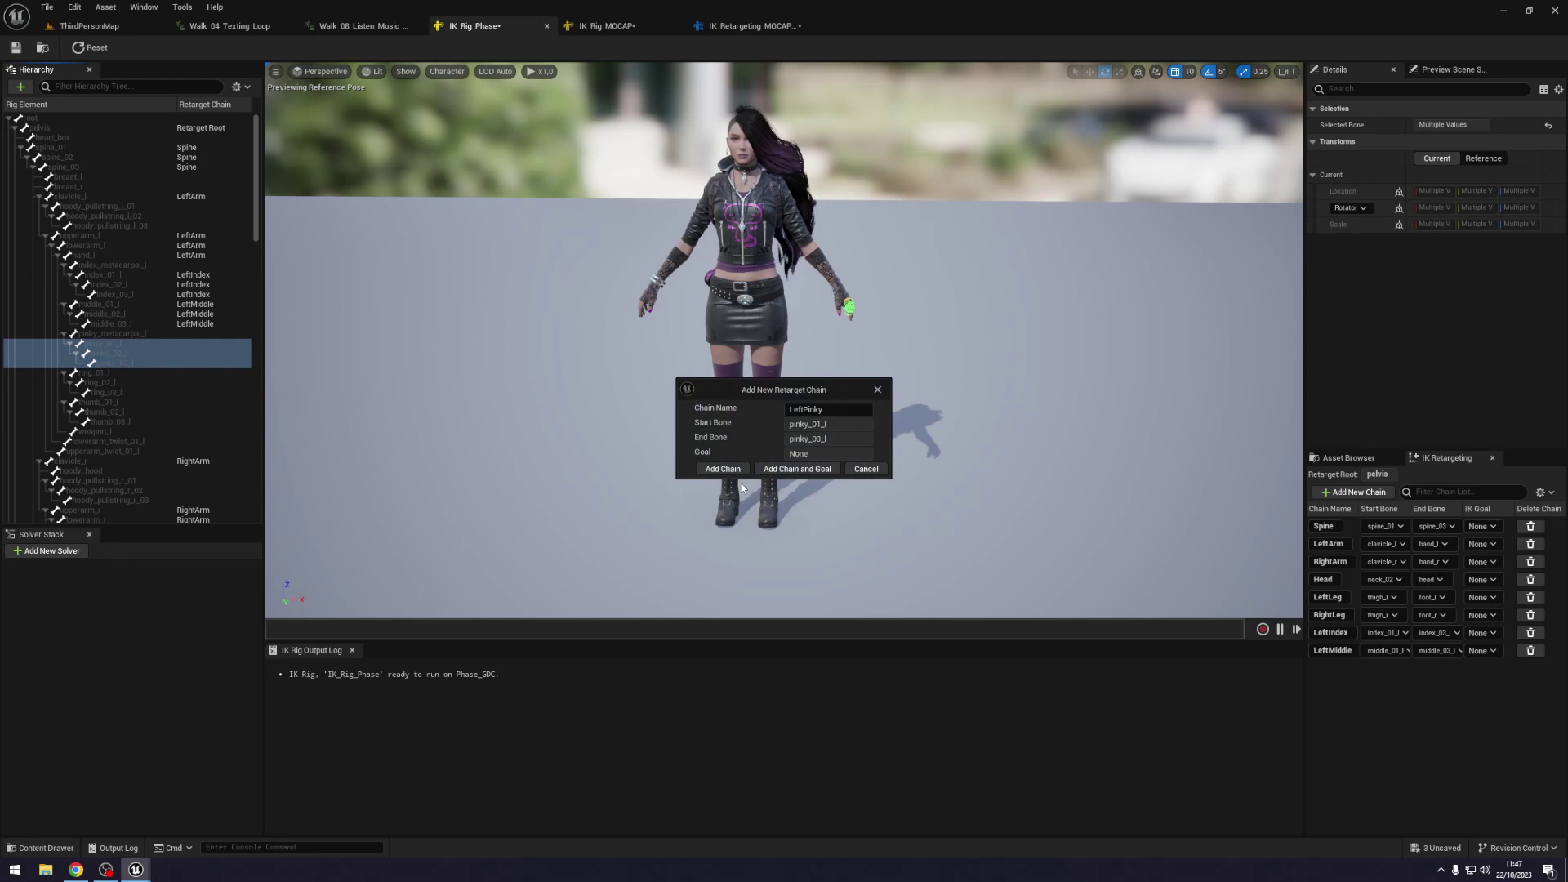
pyautogui.click(710, 468)
pyautogui.click(120, 374)
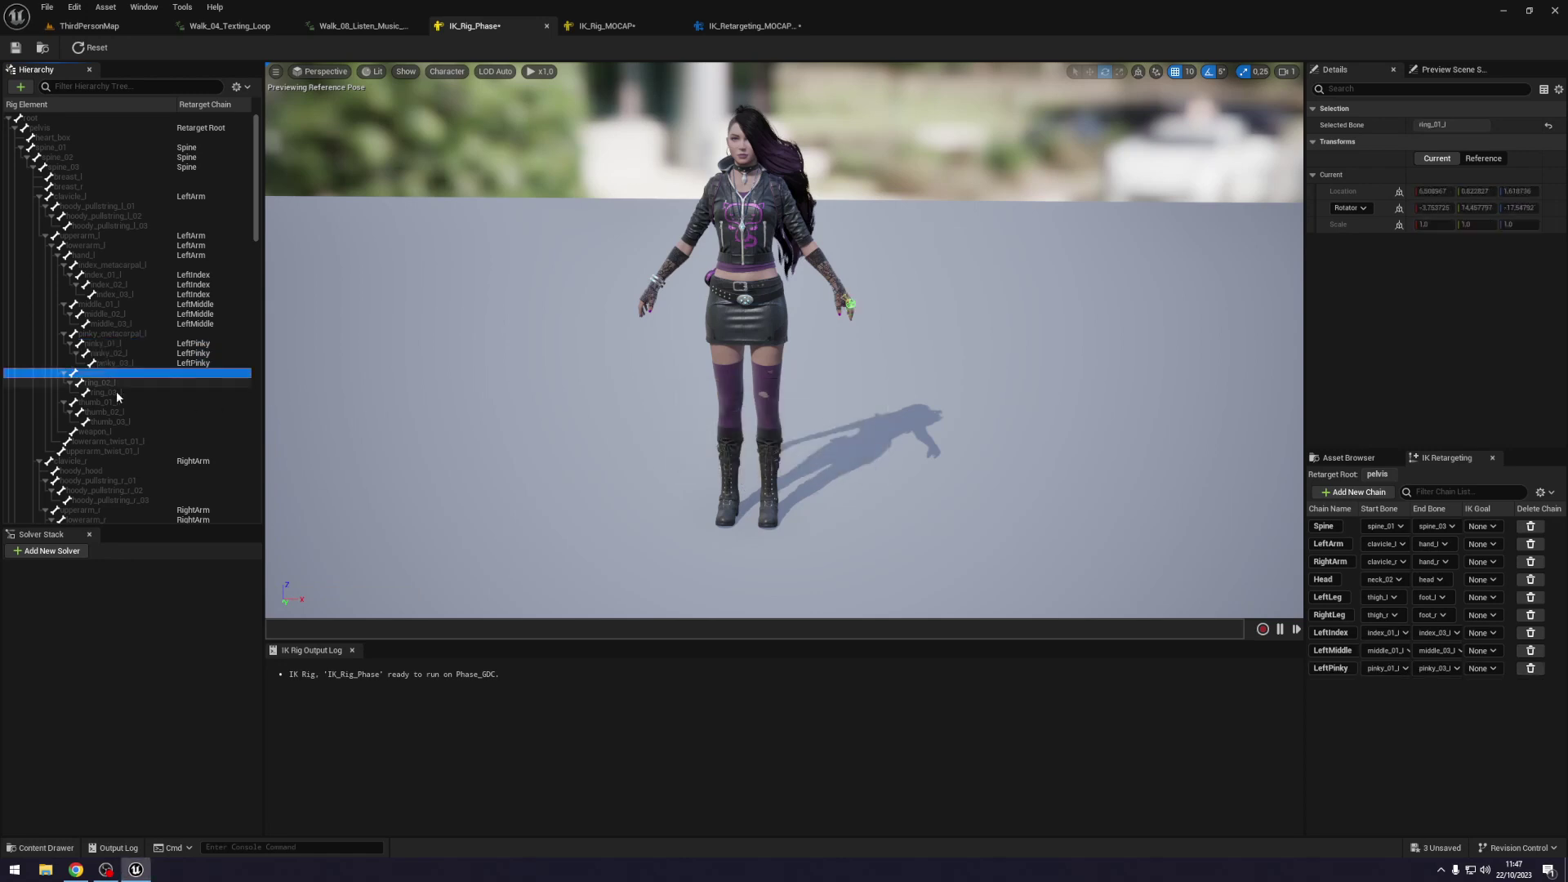
pyautogui.keyDown('shift'); pyautogui.click(116, 391); pyautogui.keyUp('shift')
pyautogui.rightClick(119, 393)
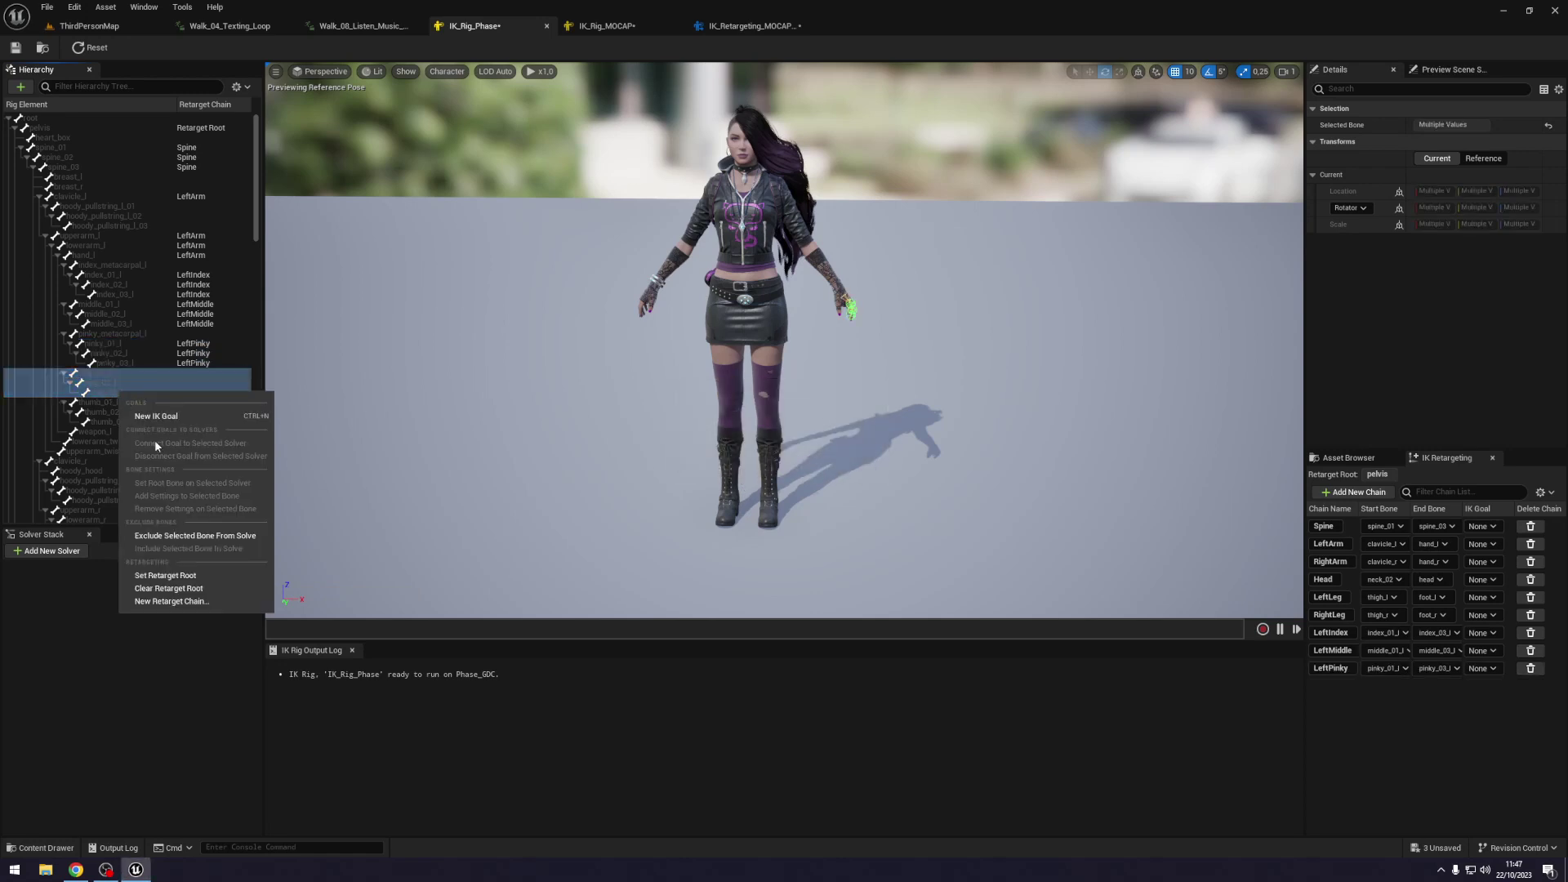
pyautogui.click(200, 602)
pyautogui.click(722, 468)
# Add the LeftThumb retarget chain from Phase's left thumb 01–03 bones, then switch rigs.
pyautogui.click(120, 401)
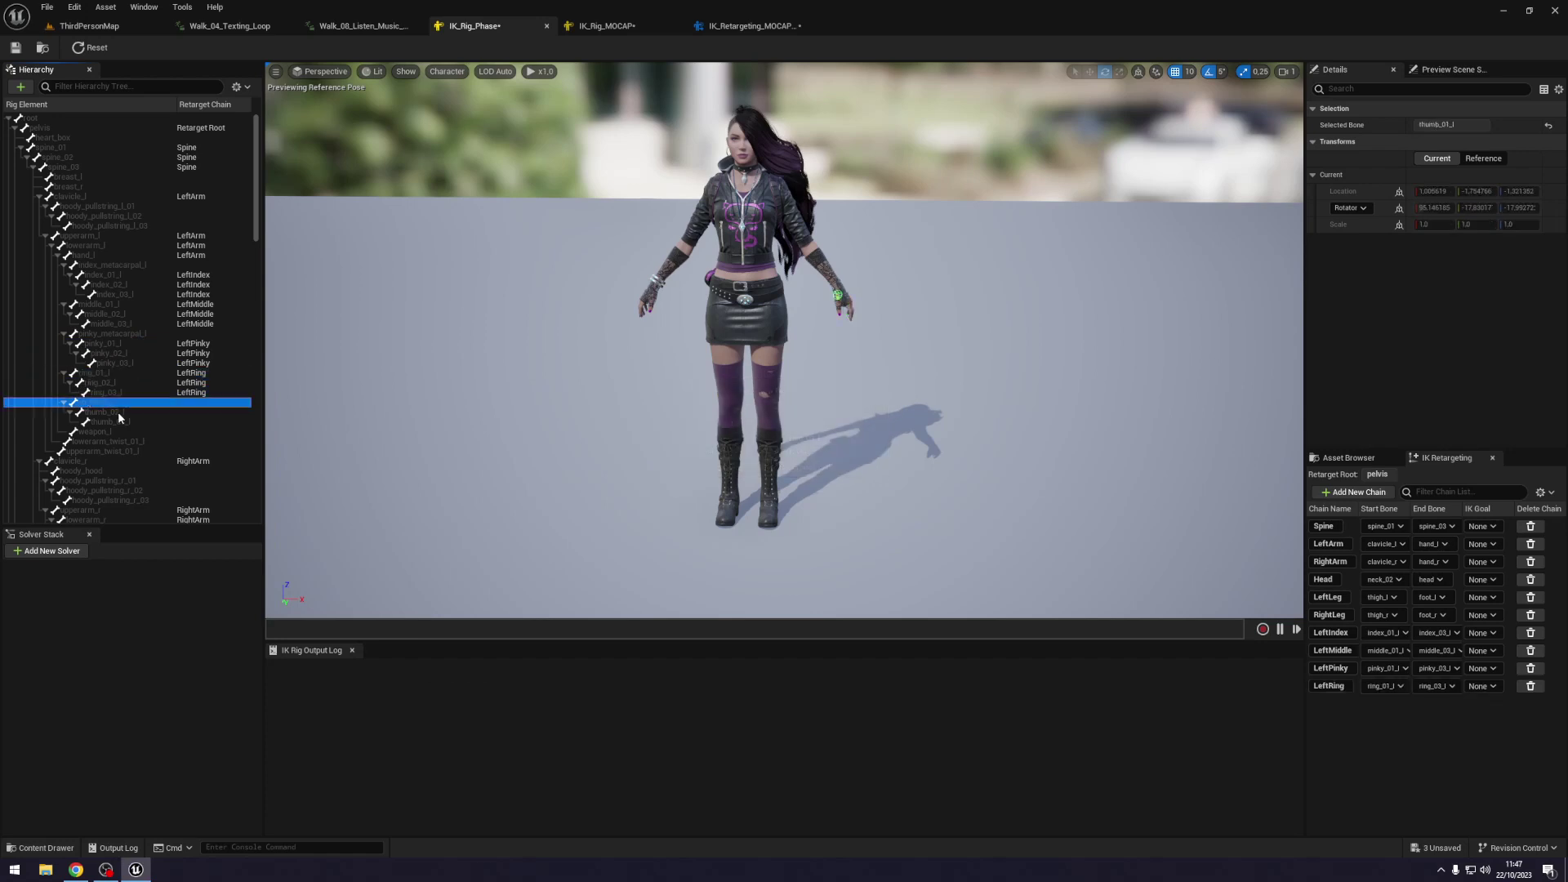
pyautogui.keyDown('shift'); pyautogui.click(120, 420); pyautogui.keyUp('shift')
pyautogui.rightClick(121, 420)
pyautogui.click(200, 629)
pyautogui.click(717, 472)
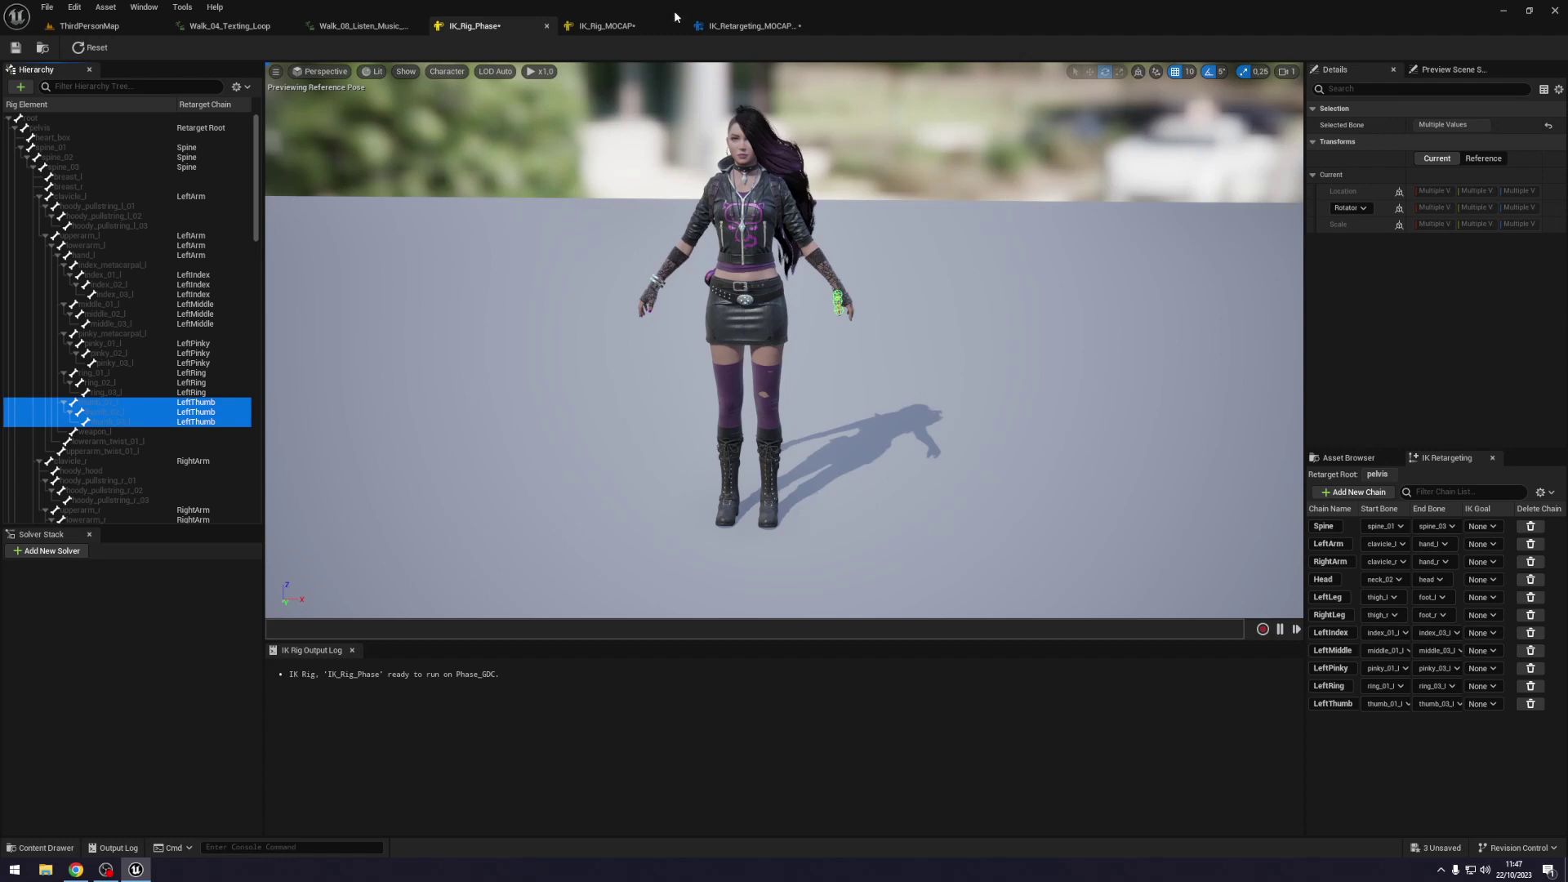
pyautogui.click(645, 21)
# In IK_Retargeting_MOCAP's Chain Mapping, auto-map all chains so LeftIndex through LeftThumb match their sources.
pyautogui.click(760, 30)
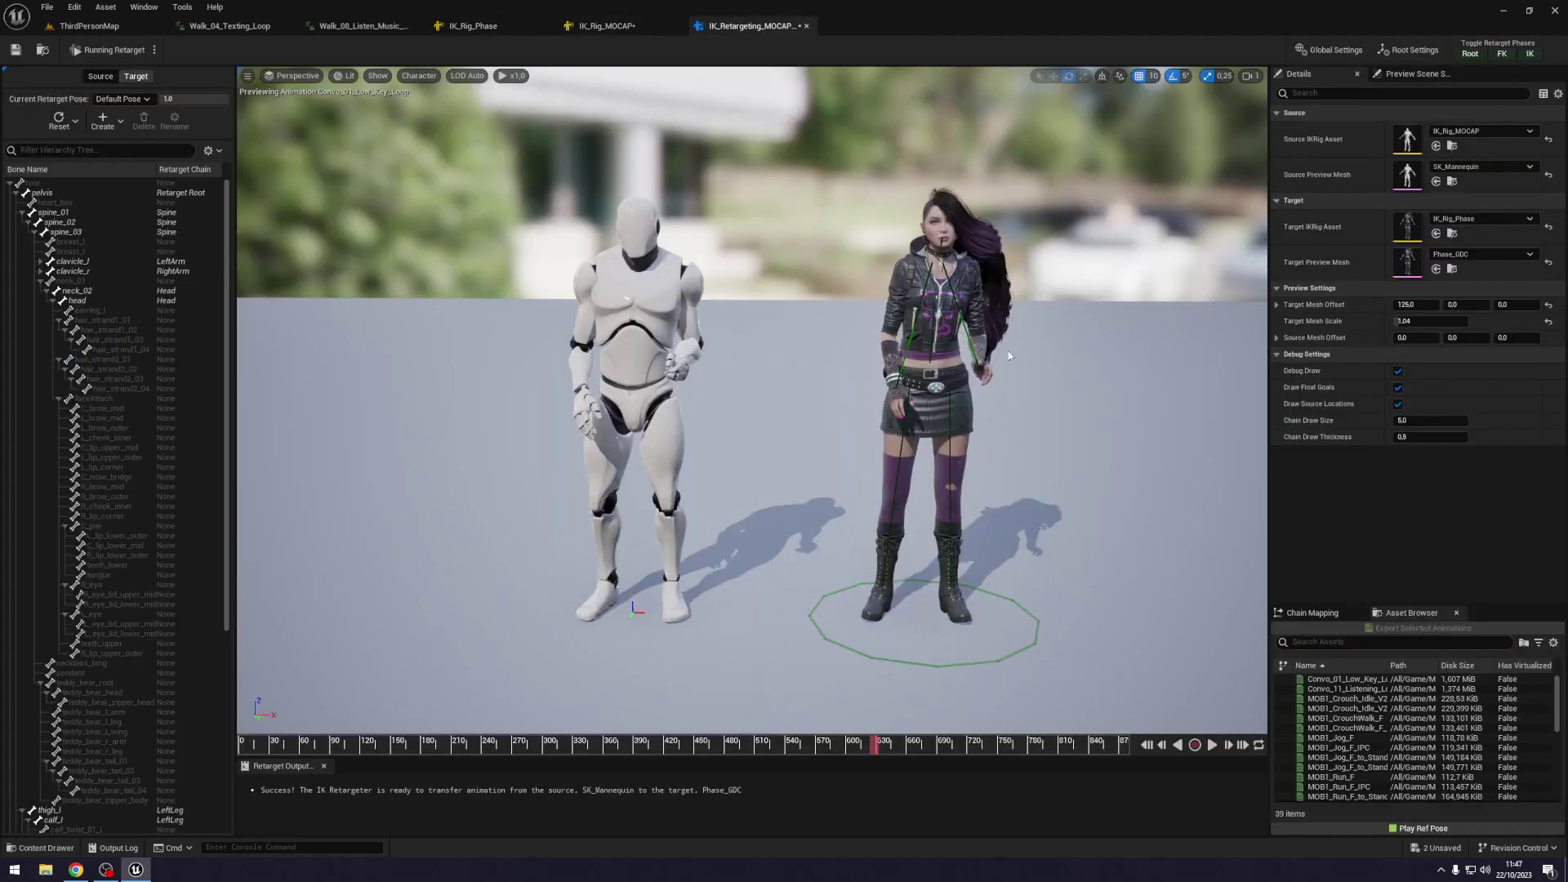
pyautogui.click(1329, 614)
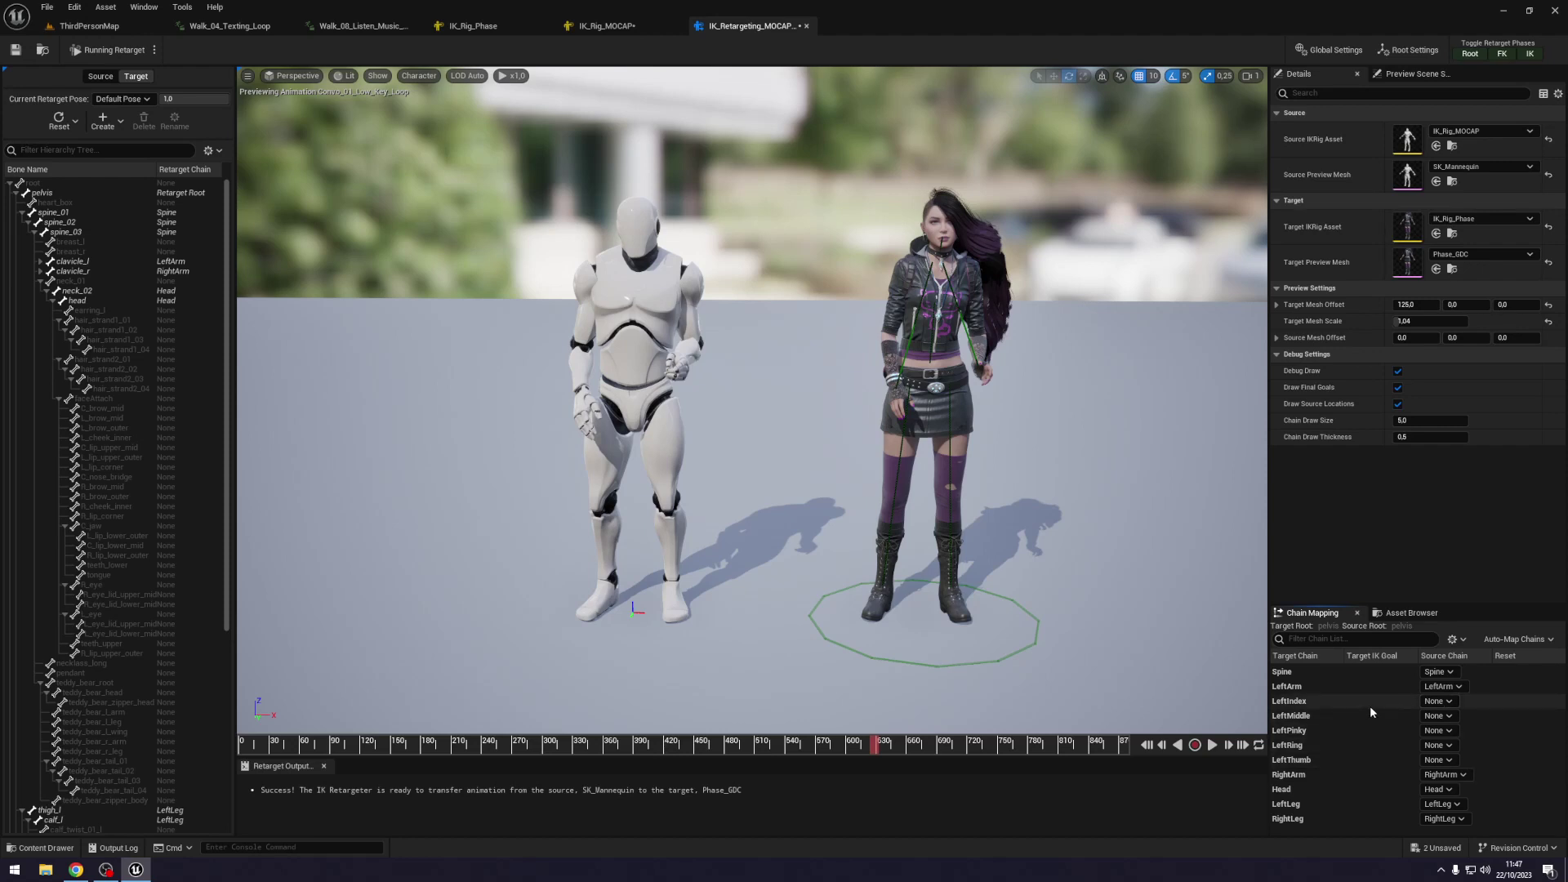
pyautogui.click(1444, 702)
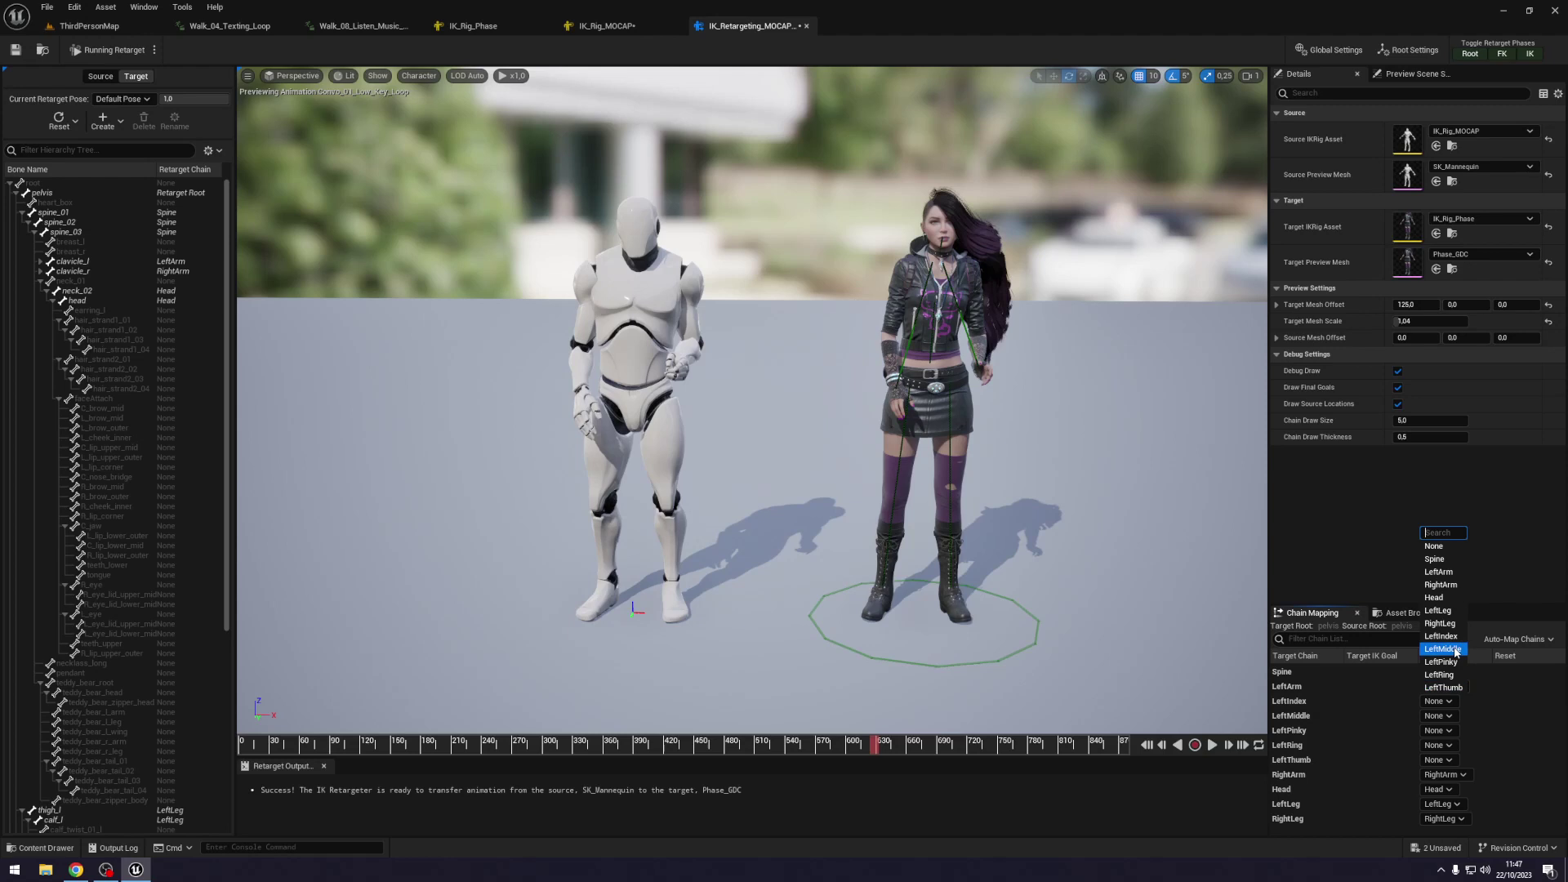
pyautogui.click(1372, 716)
pyautogui.click(1517, 639)
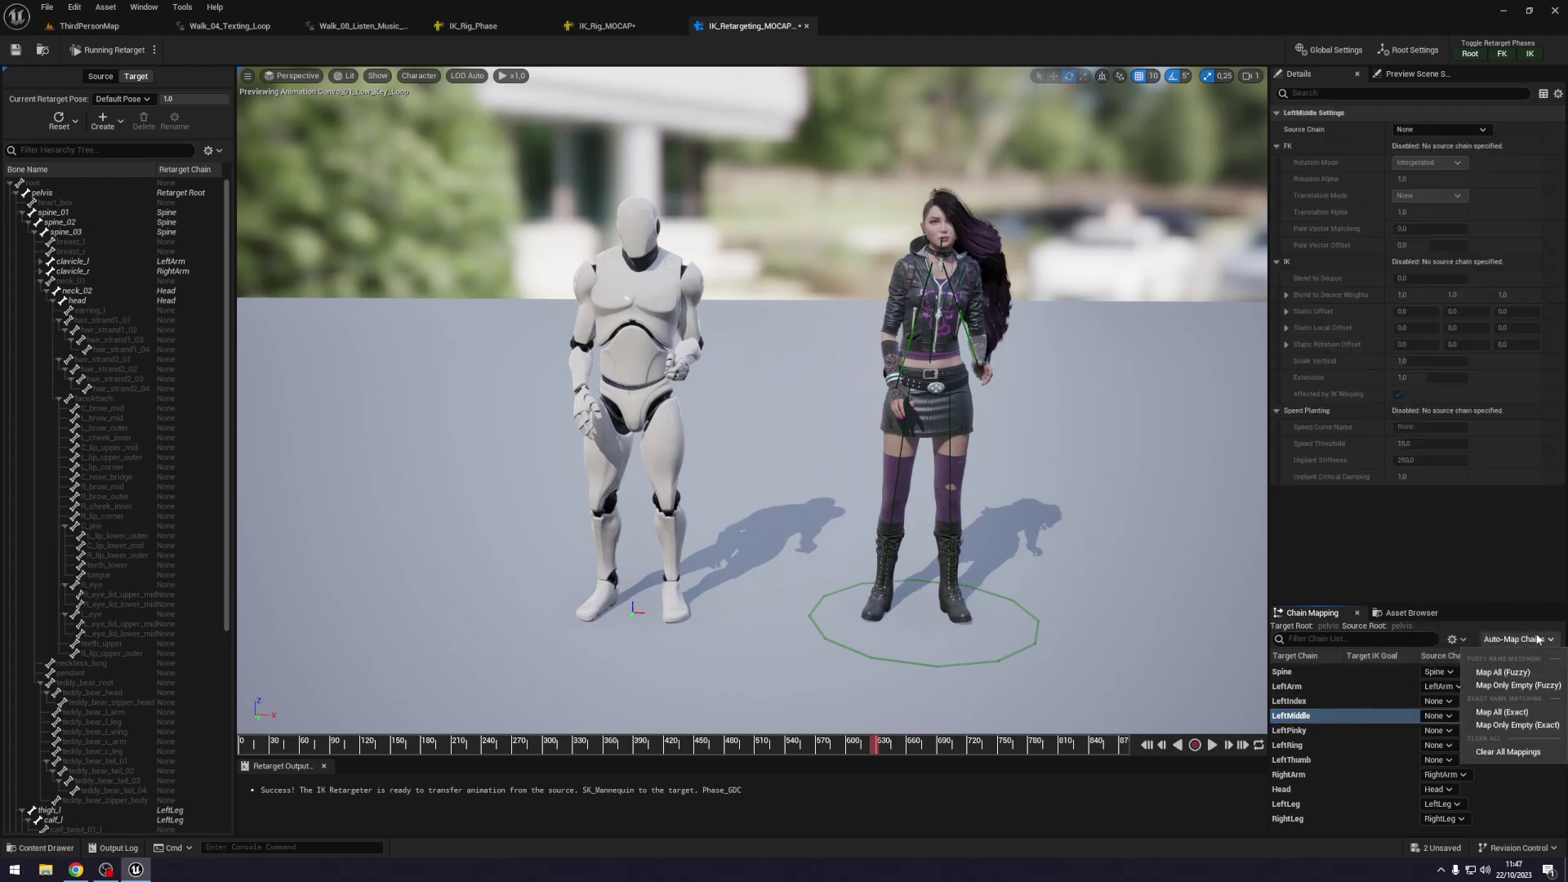
pyautogui.click(1512, 722)
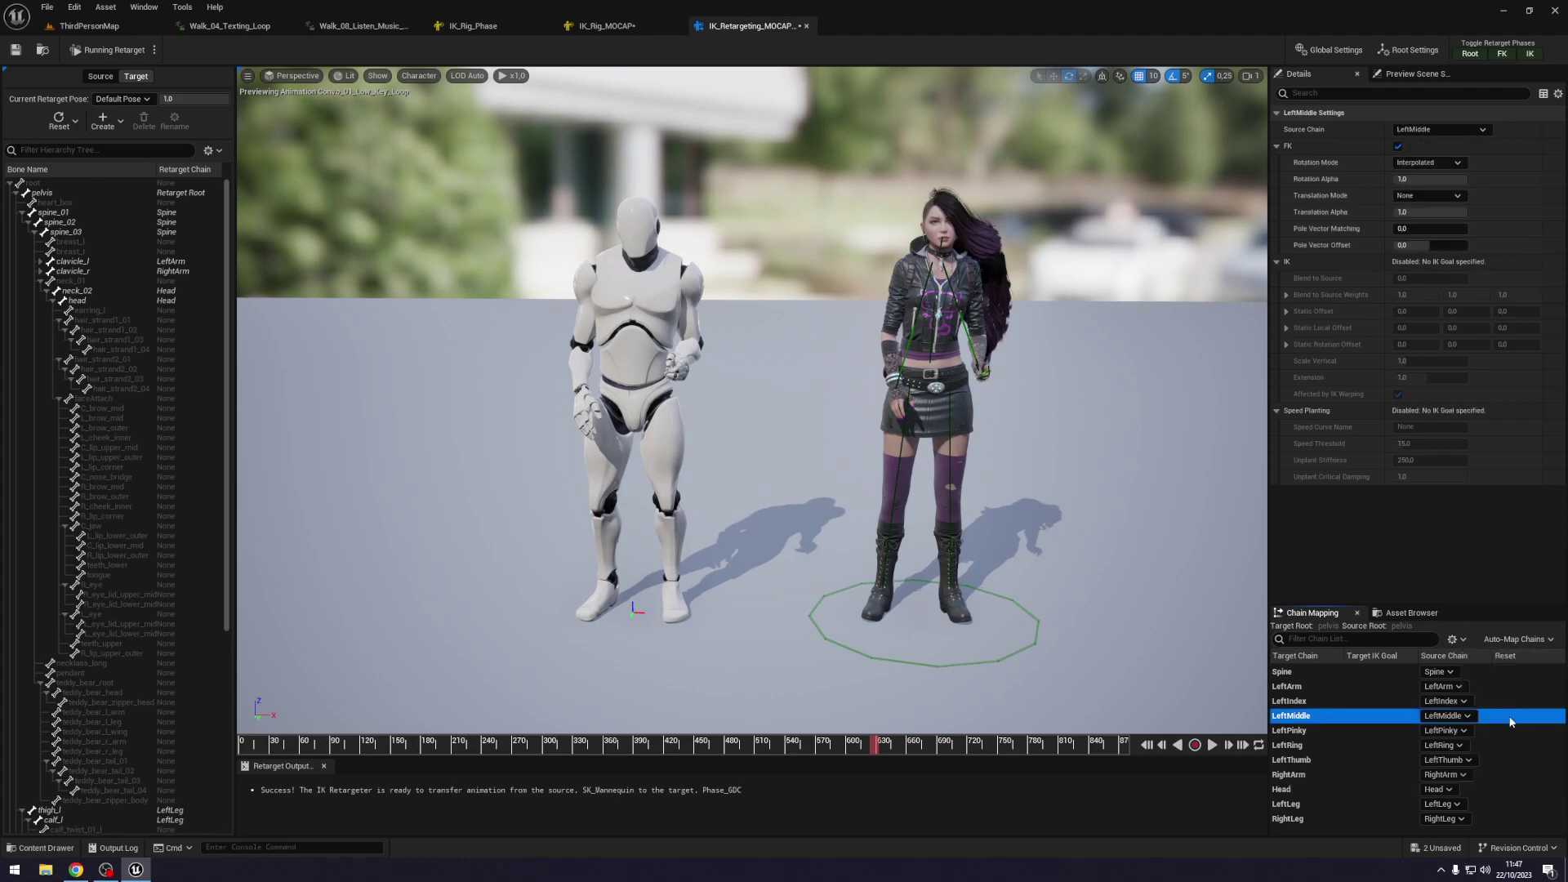
# Undo the auto-mapping and preview Convo_01_Low_Key_Loop from the Asset Browser.
pyautogui.moveTo(1088, 535); pyautogui.dragTo(1030, 497, button='right')
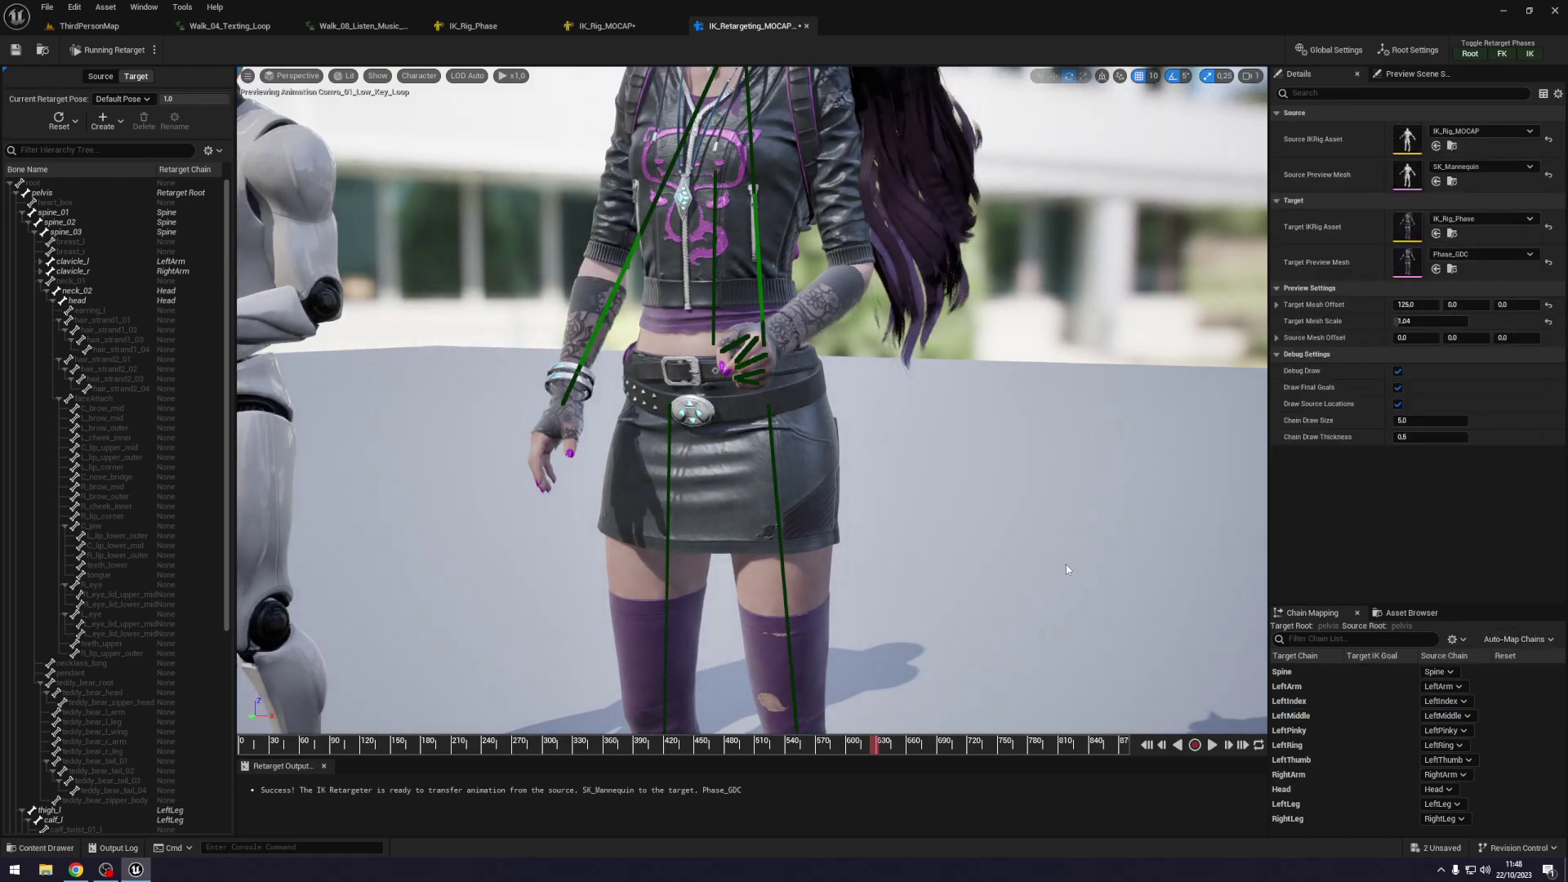
pyautogui.hotkey('ctrl', 'z')
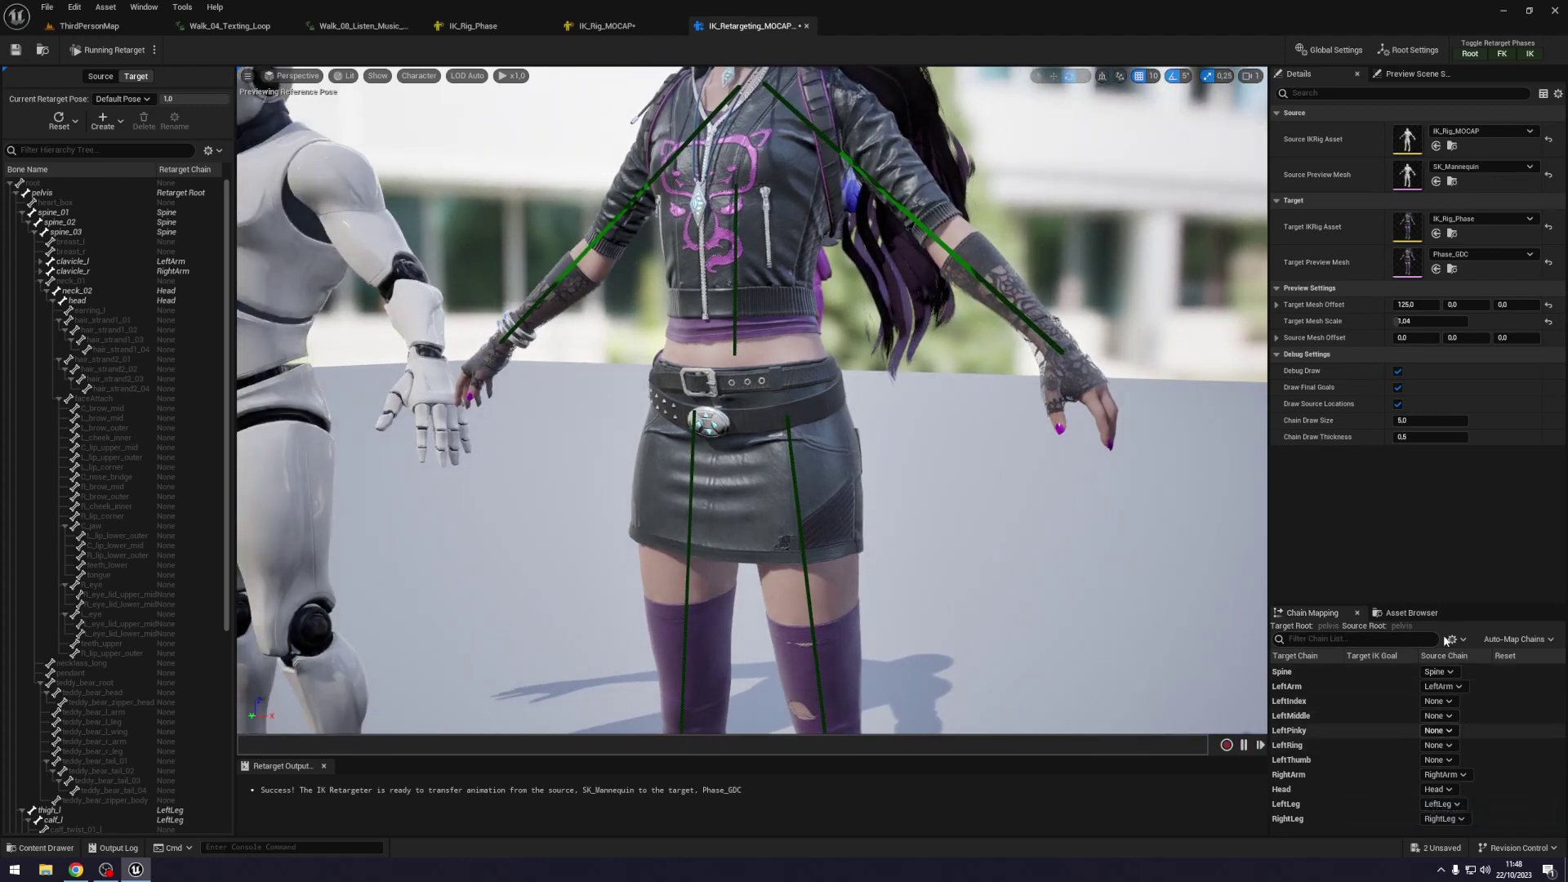
pyautogui.click(1421, 614)
pyautogui.scroll(-5, 1355, 772)
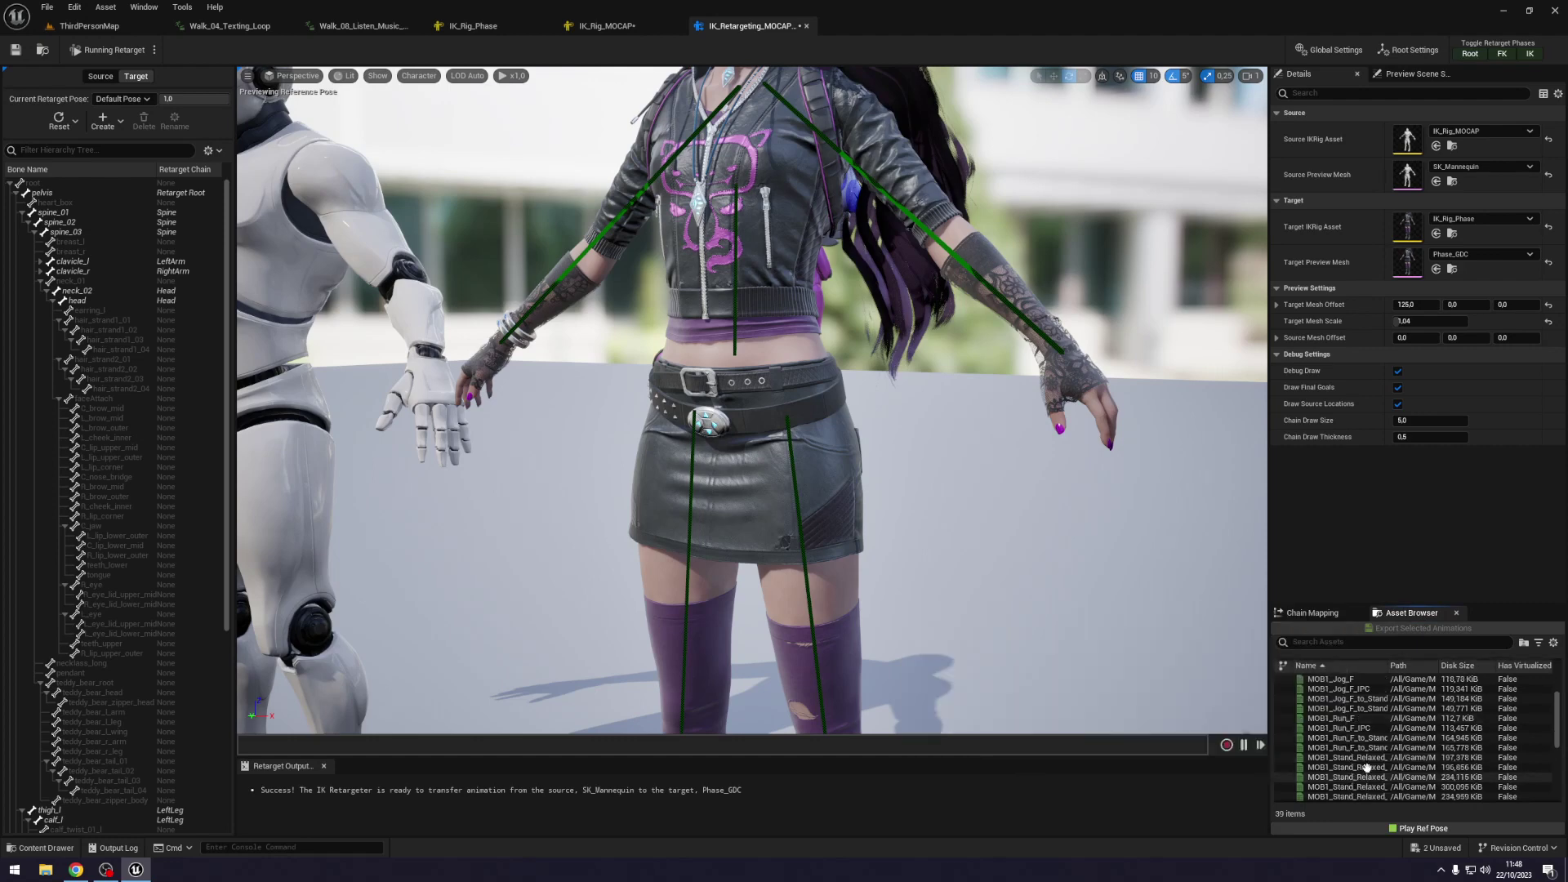
pyautogui.scroll(5, 1370, 756)
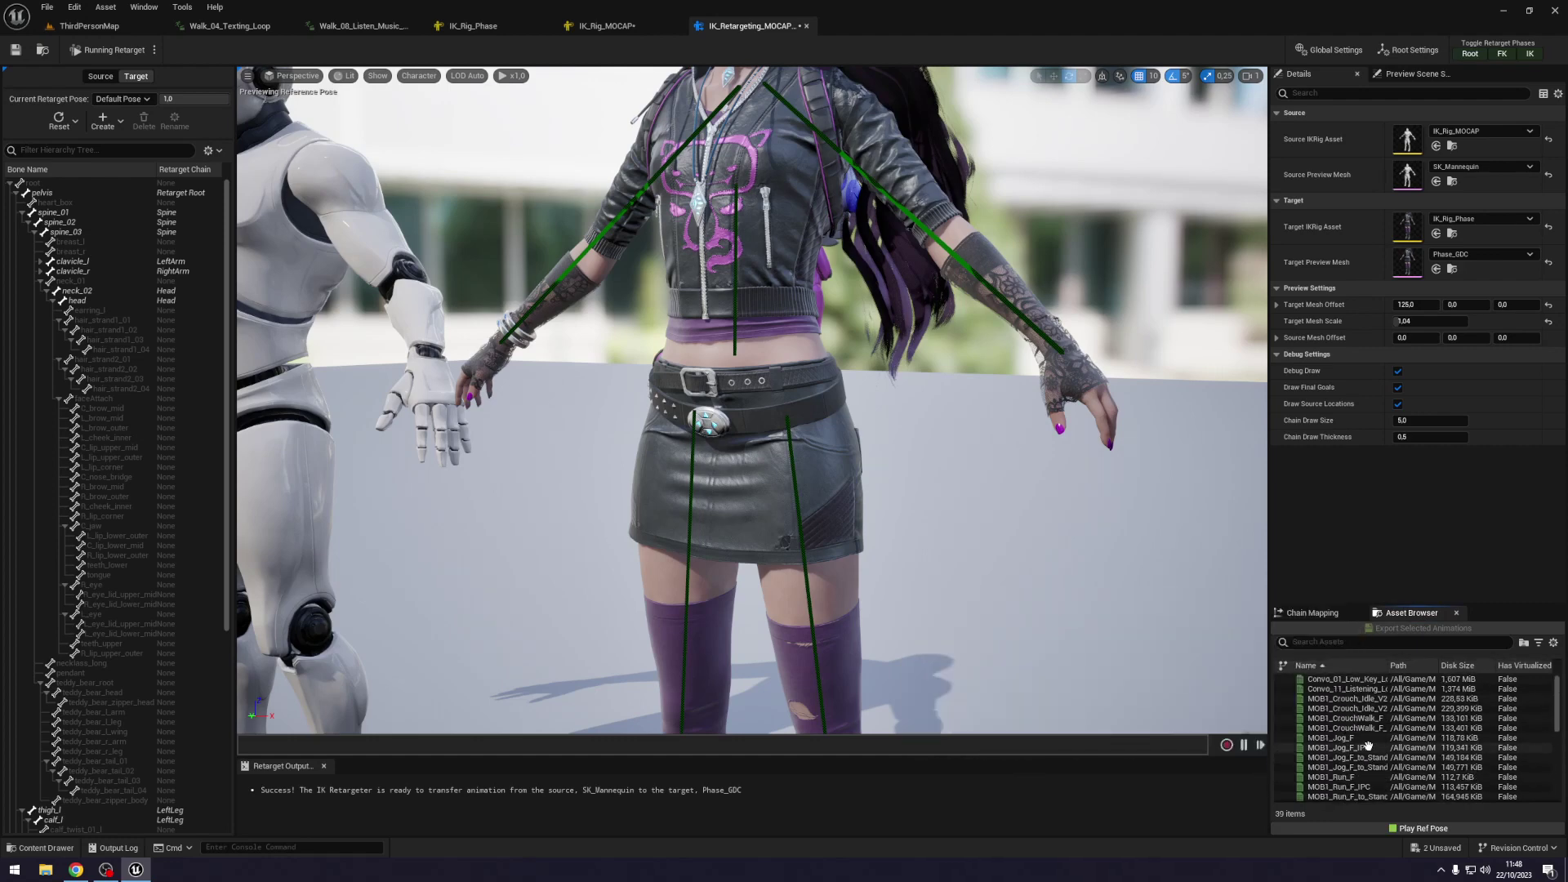
pyautogui.click(1348, 678)
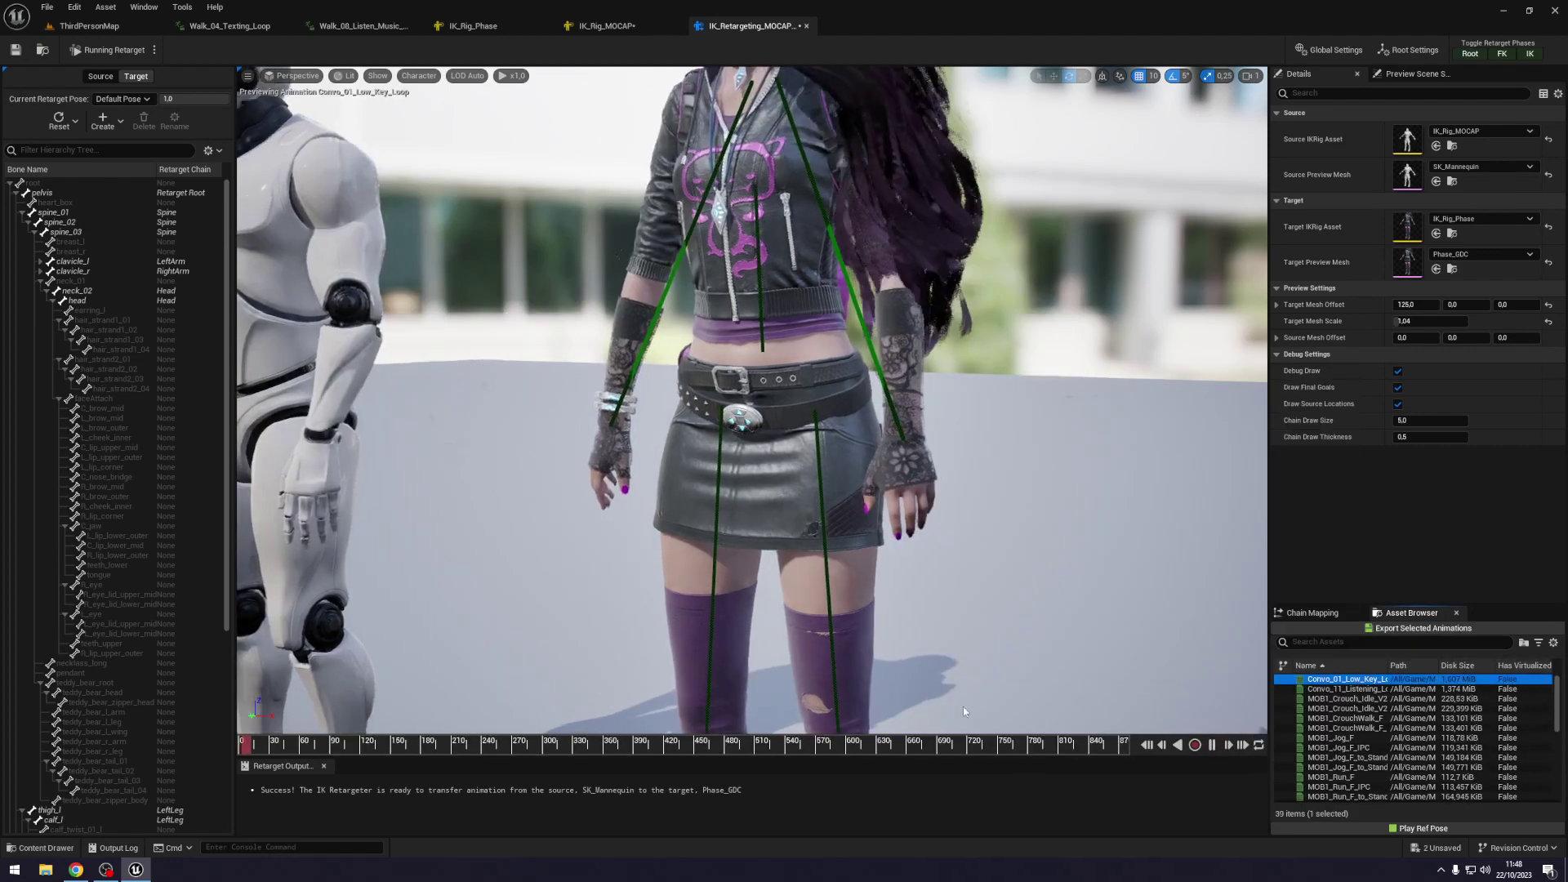
# Scrub Convo_01_Low_Key_Loop and orbit to compare the mannequin's and Phase's hands.
pyautogui.moveTo(811, 747); pyautogui.dragTo(690, 748)
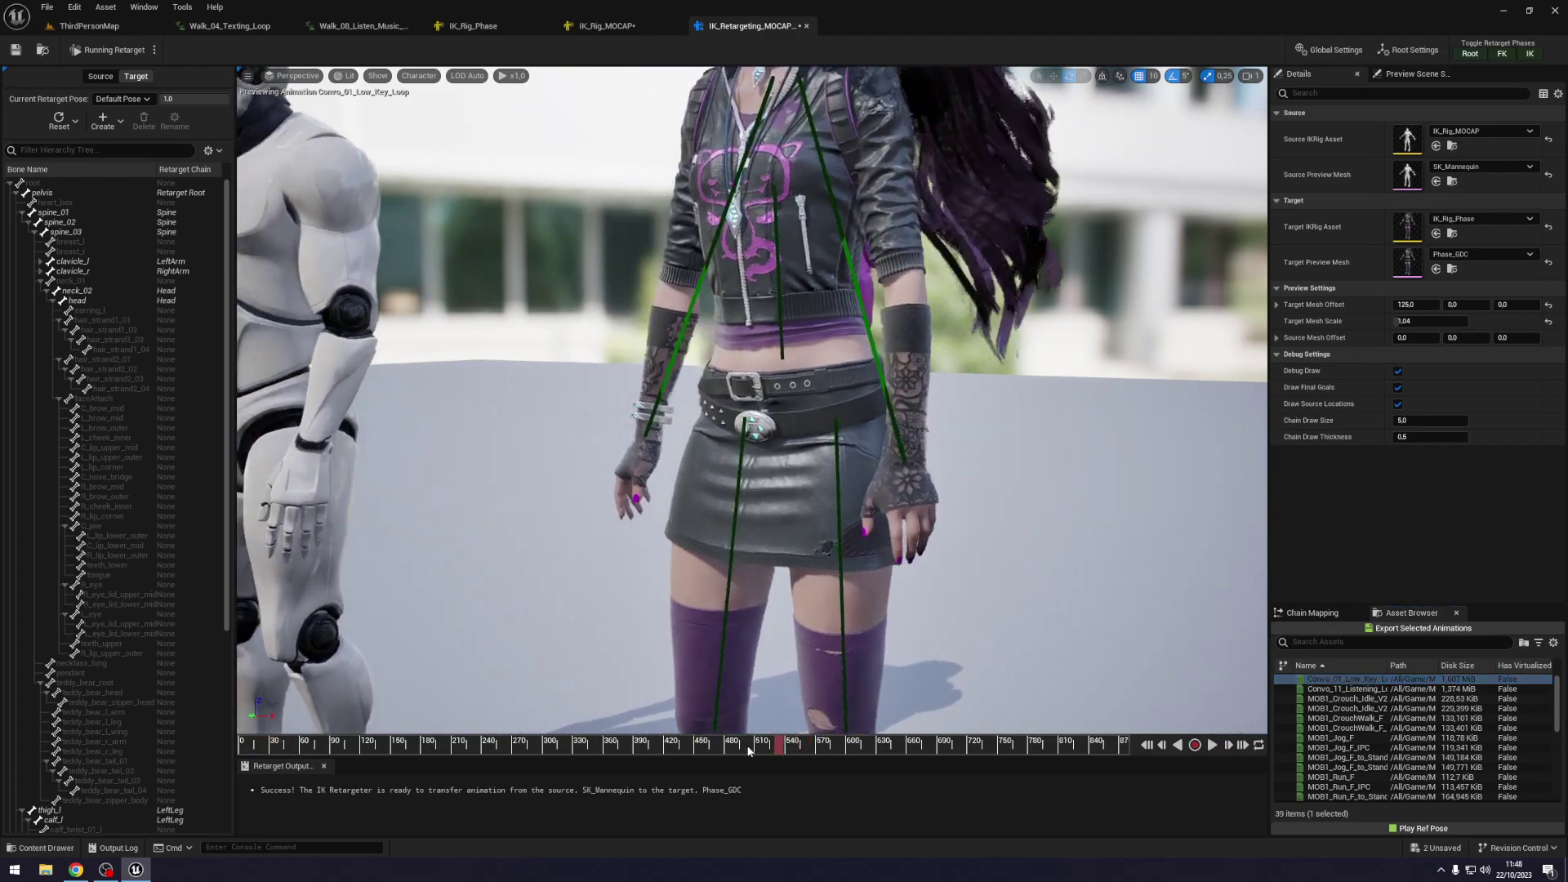
pyautogui.moveTo(690, 747); pyautogui.dragTo(878, 725)
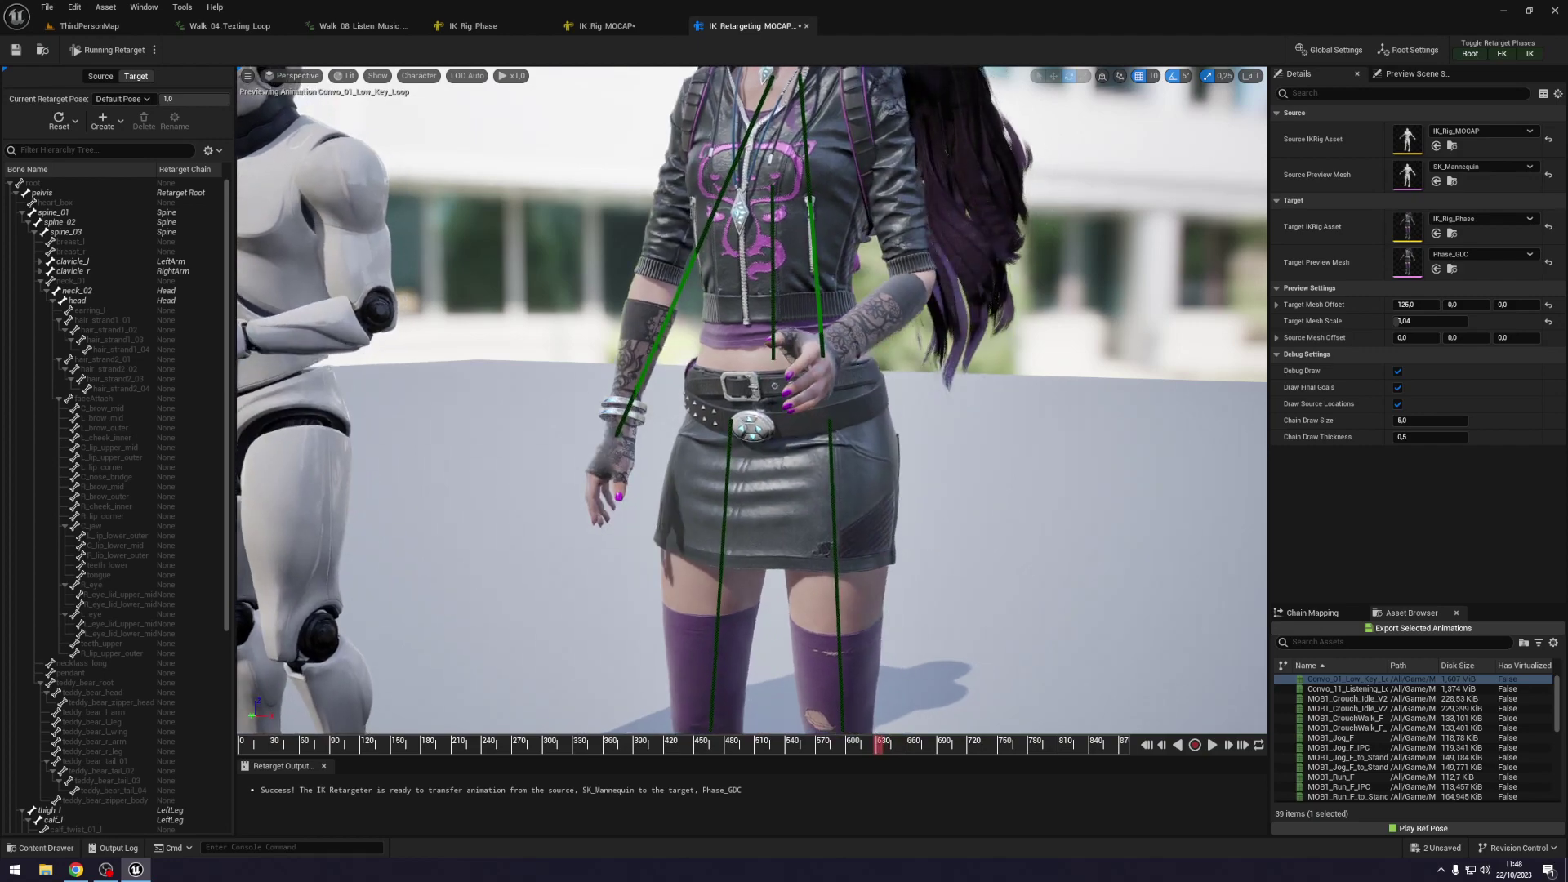
pyautogui.moveTo(751, 409); pyautogui.dragTo(637, 409, button='right')
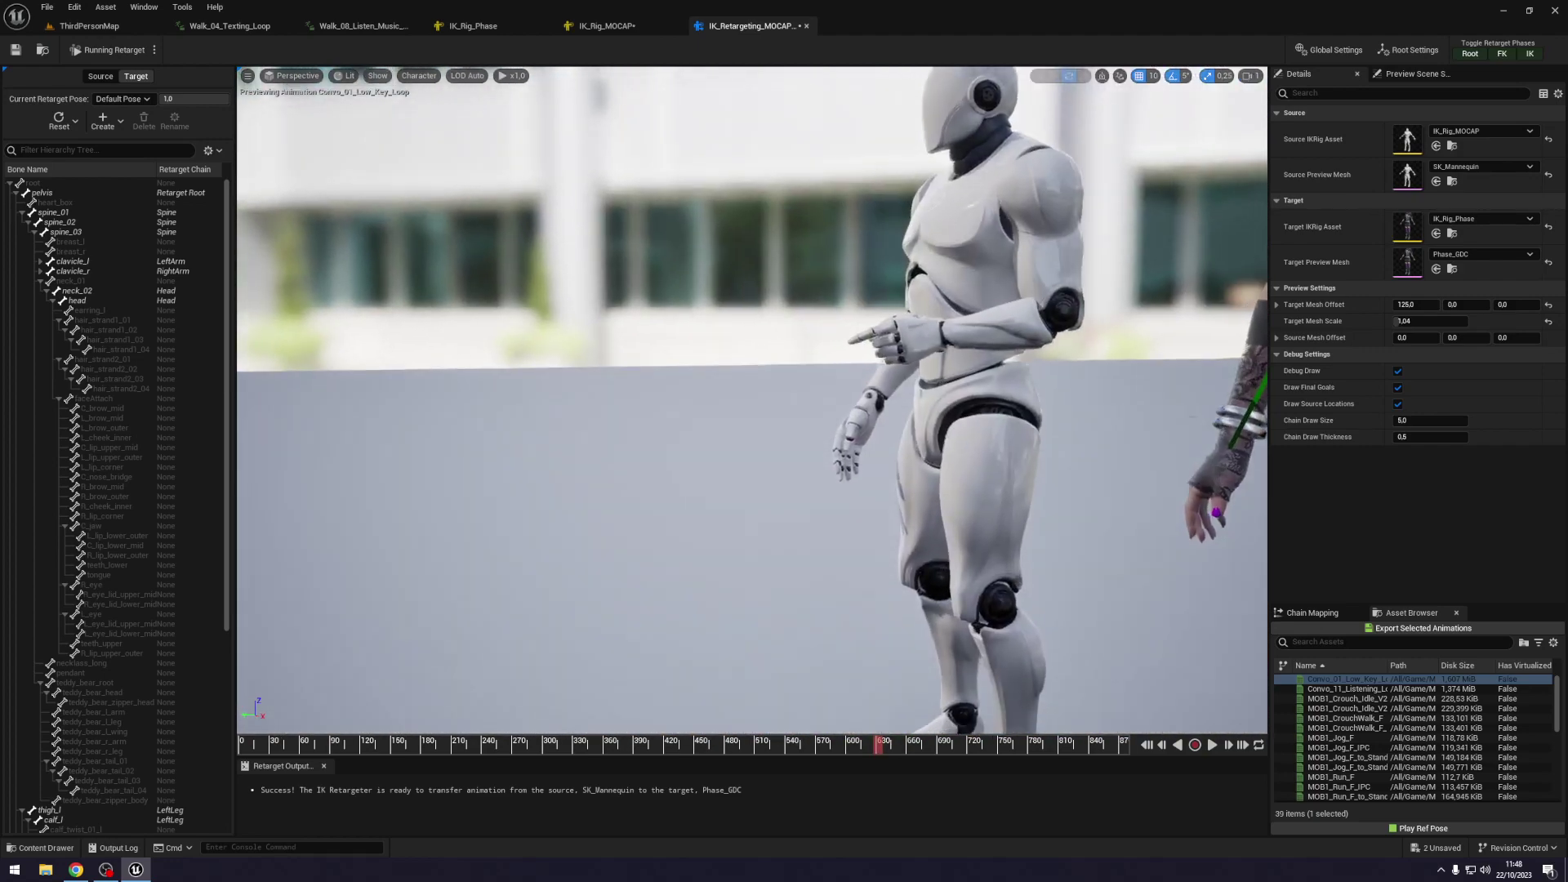
pyautogui.moveTo(645, 305); pyautogui.dragTo(760, 306, button='right')
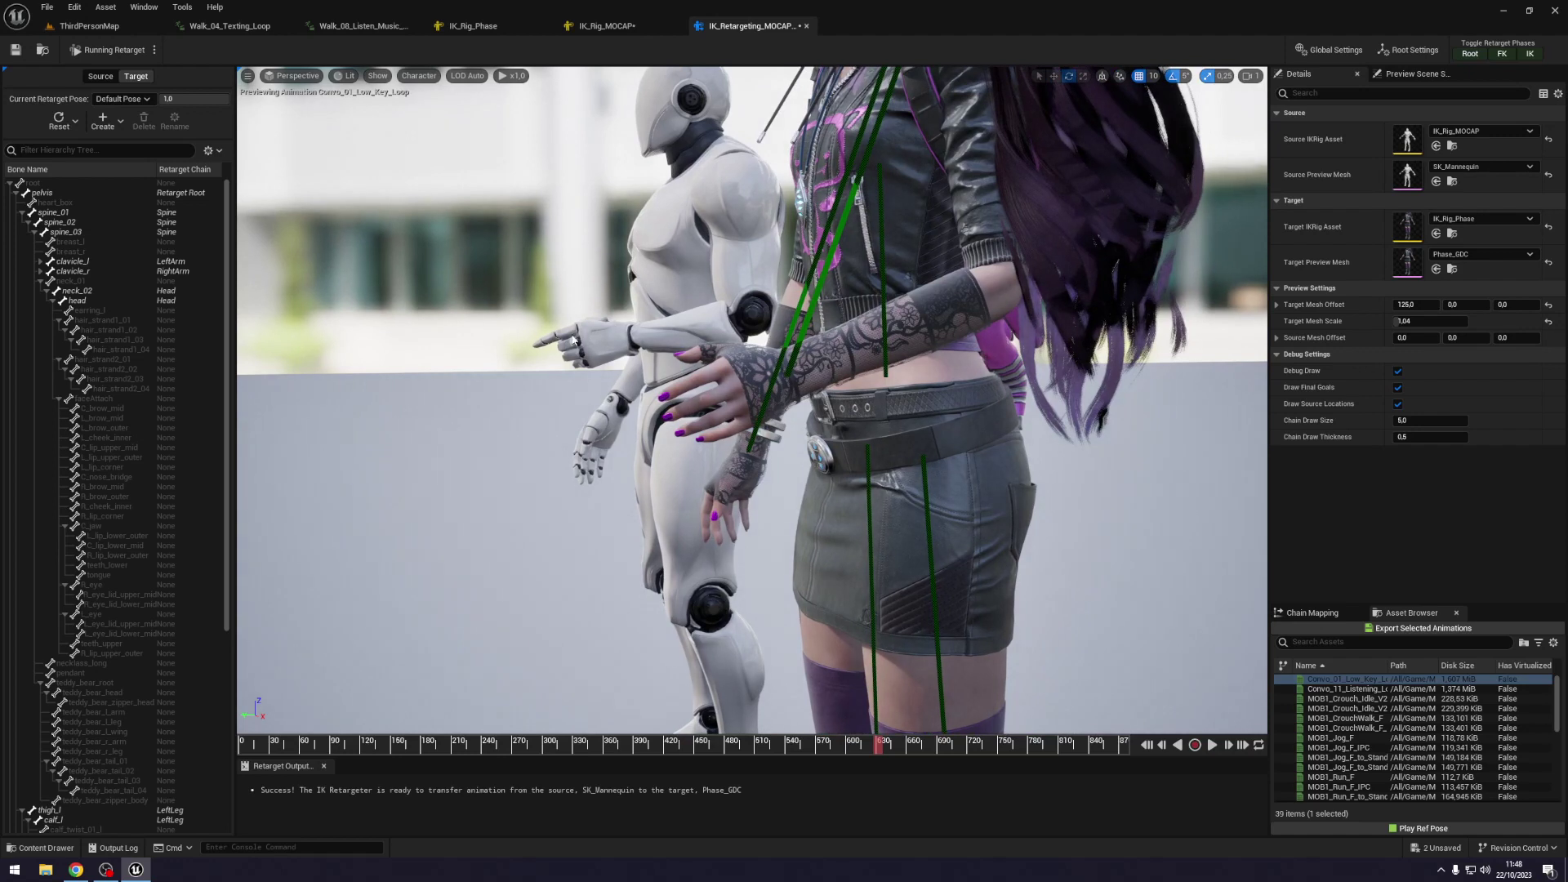
# Reapply Auto-Map Chains > Map All (Exact), then scrub and orbit to verify Phase's fingers follow.
pyautogui.click(1309, 612)
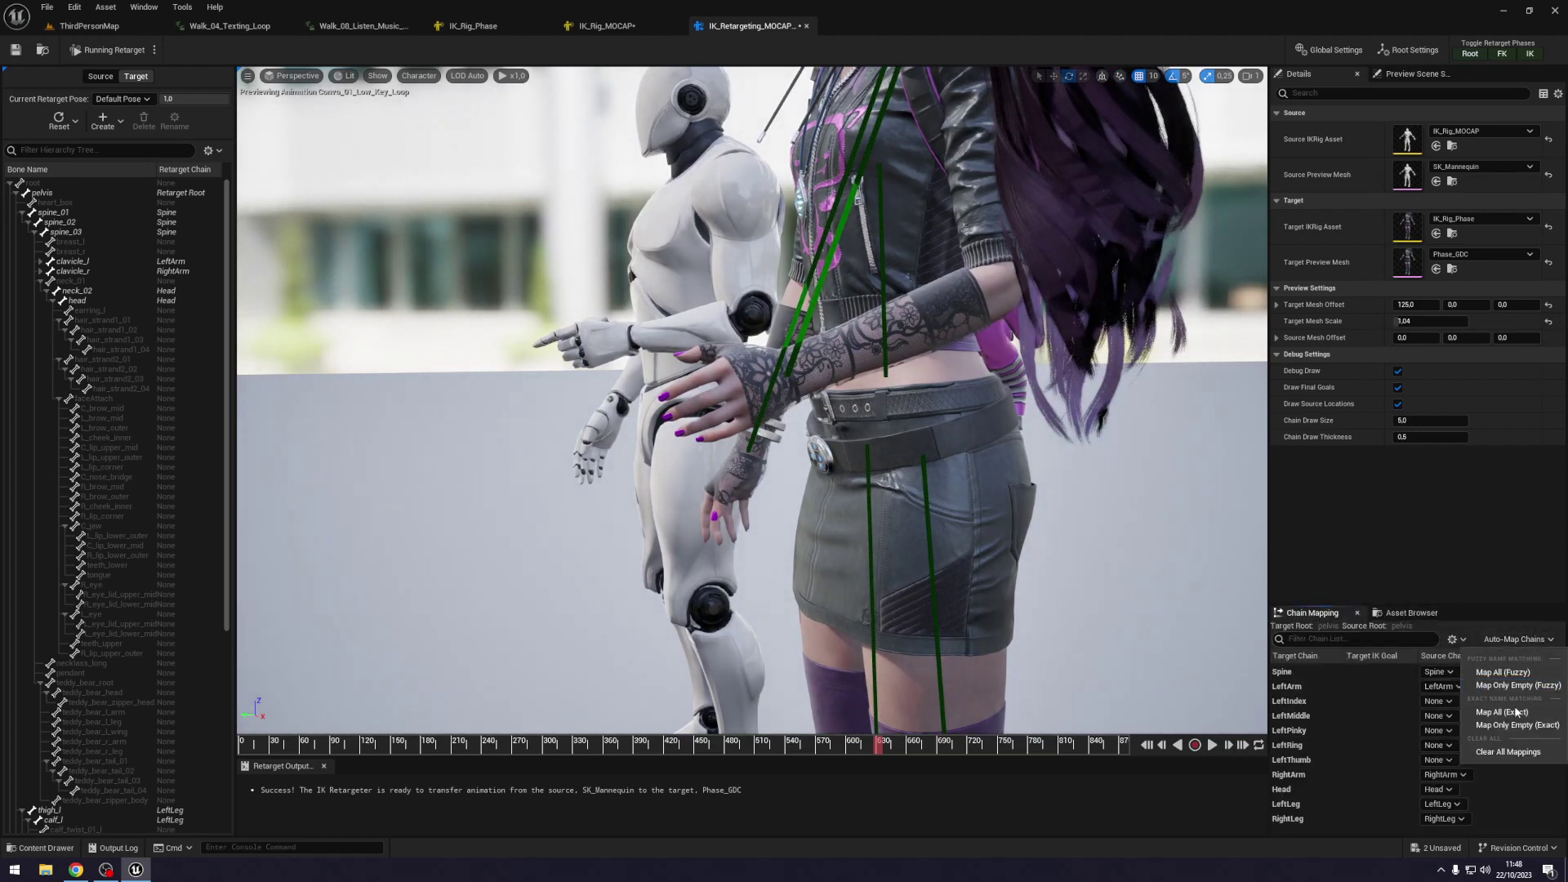
pyautogui.click(1516, 712)
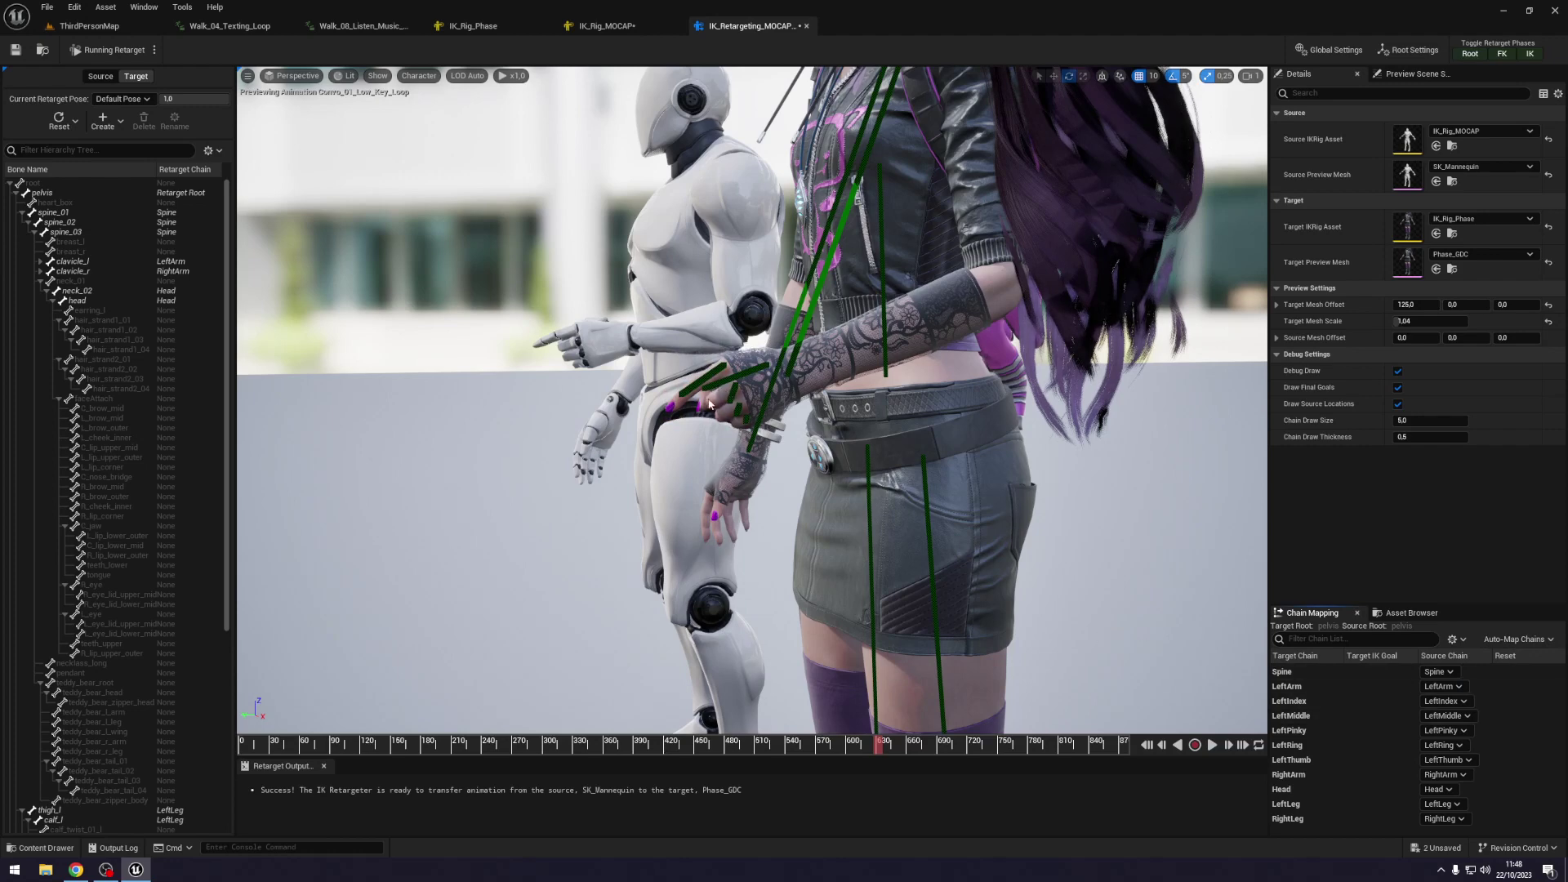
pyautogui.moveTo(709, 403); pyautogui.dragTo(620, 392)
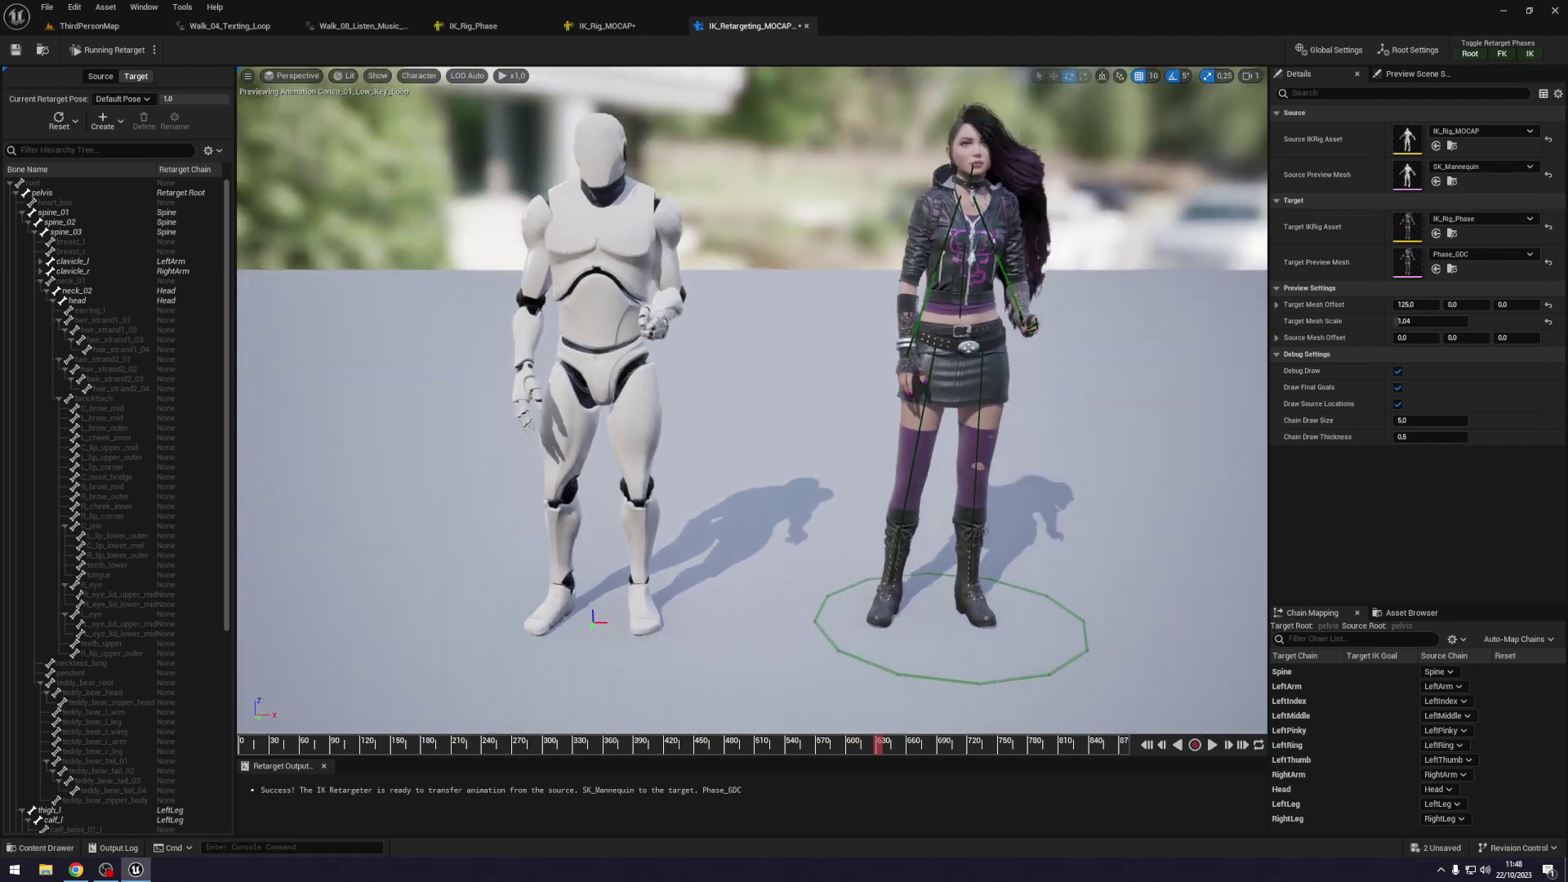
pyautogui.moveTo(621, 392); pyautogui.dragTo(621, 458)
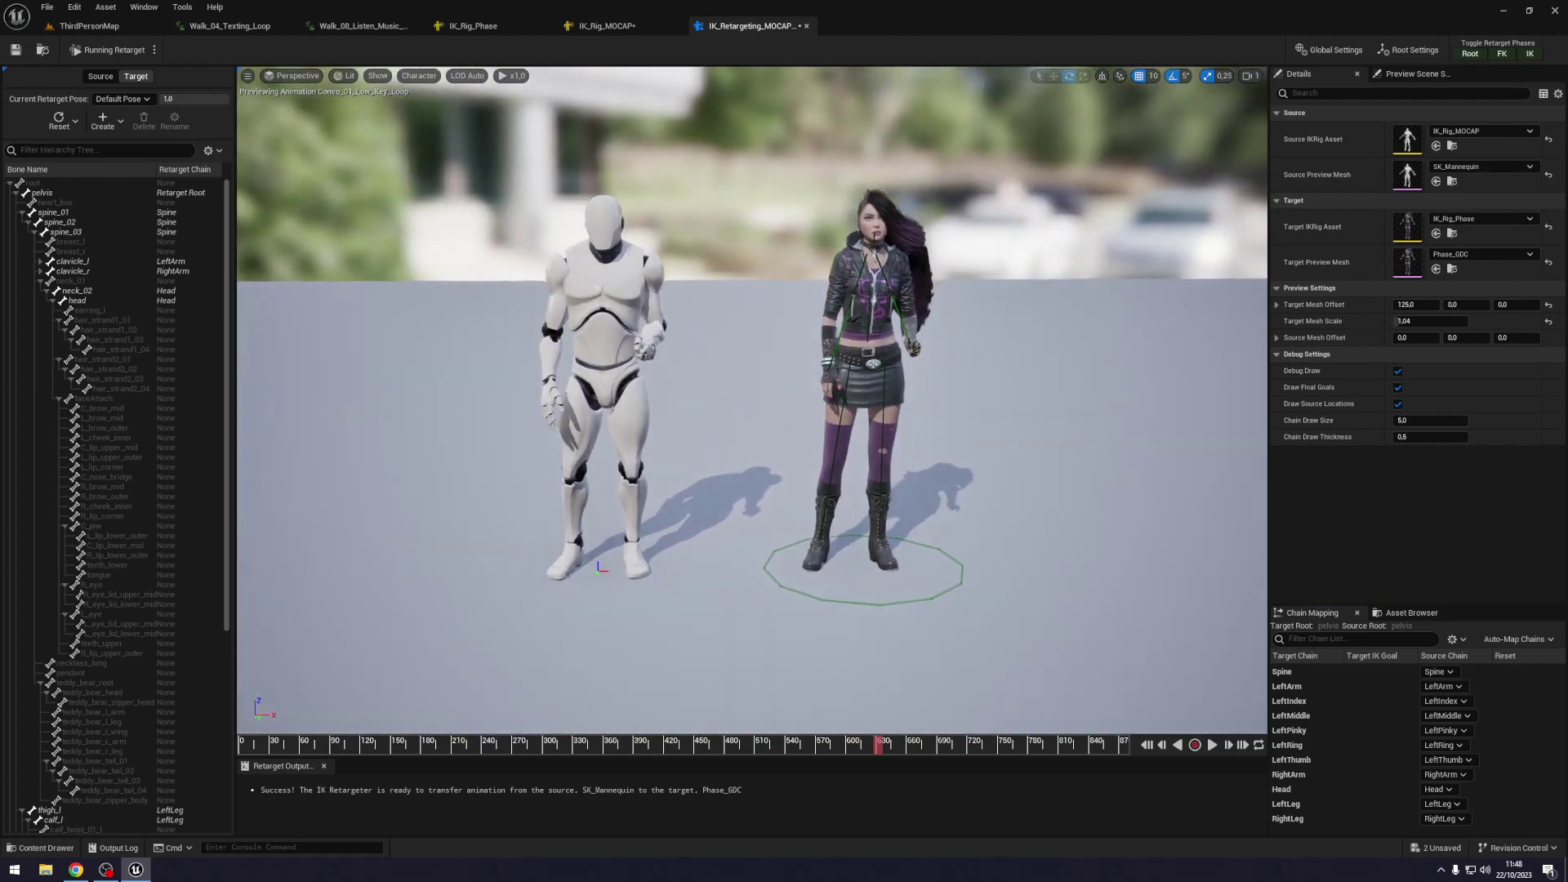
pyautogui.moveTo(891, 756)
pyautogui.mouseDown()
pyautogui.moveTo(871, 713)
pyautogui.moveTo(884, 704)
pyautogui.mouseUp()
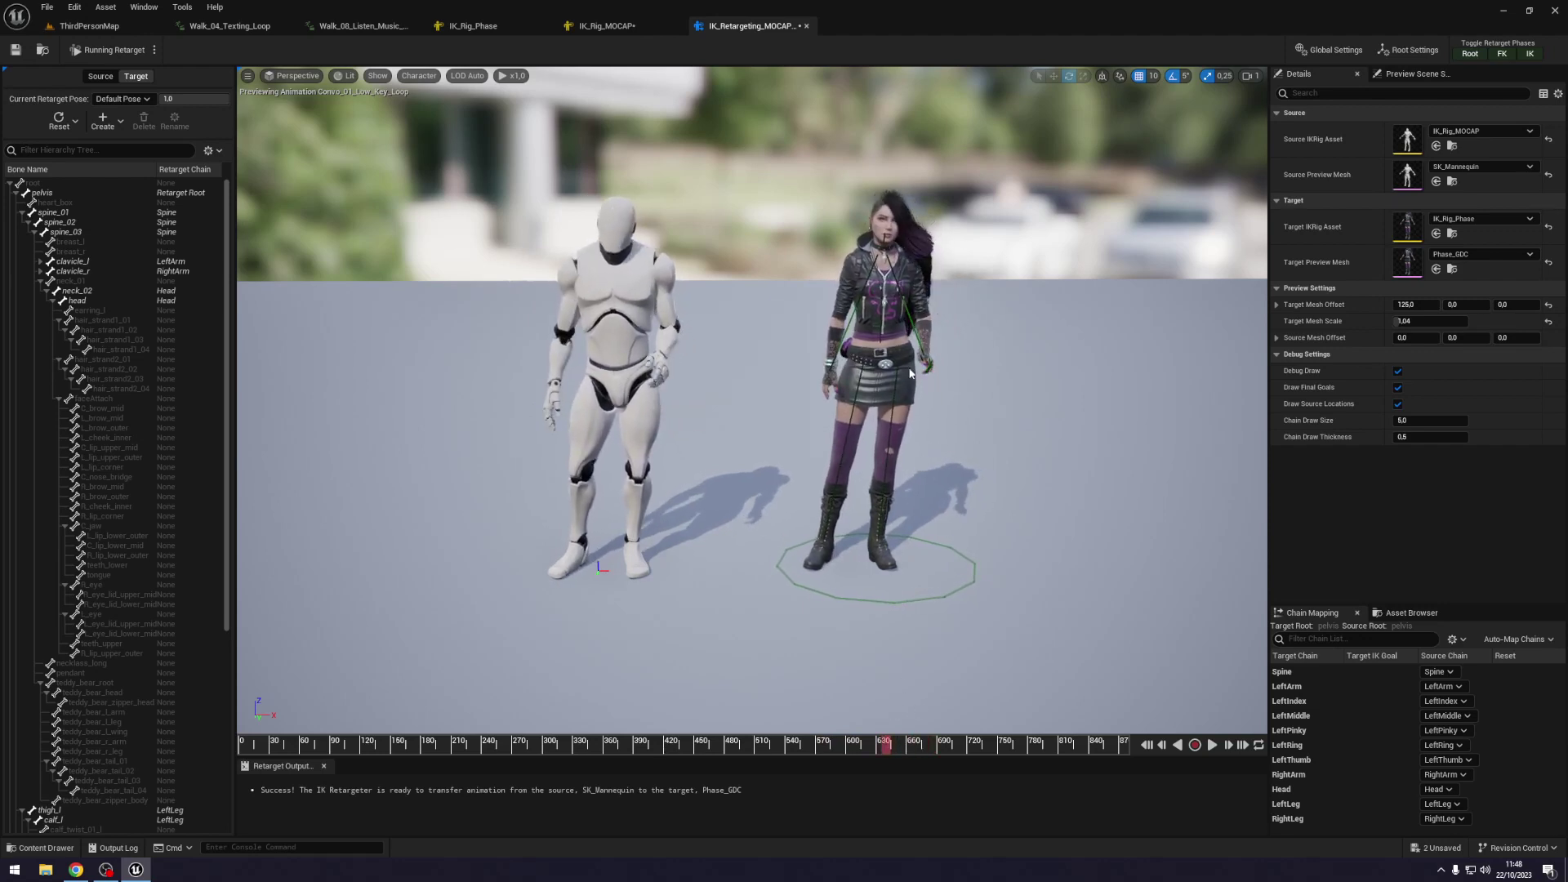
pyautogui.moveTo(893, 748)
pyautogui.mouseDown()
pyautogui.moveTo(1011, 729)
pyautogui.moveTo(947, 722)
pyautogui.mouseUp()
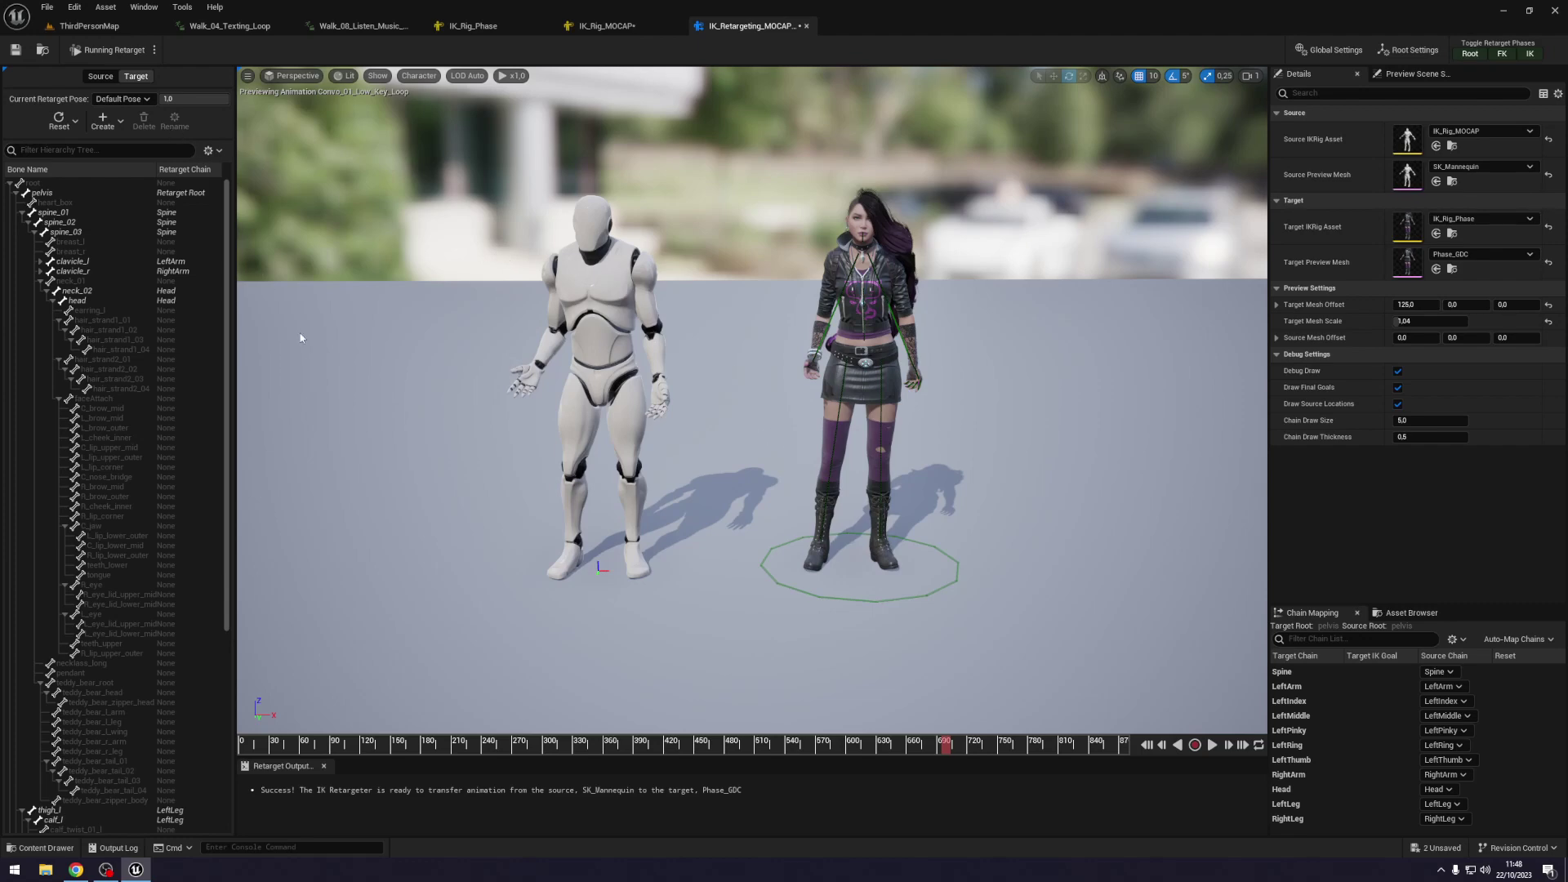
# Save IK_Rig_MOCAP, return to ThirdPersonMap, then bring up the Walk_04_Texting_Loop animation.
pyautogui.click(600, 26)
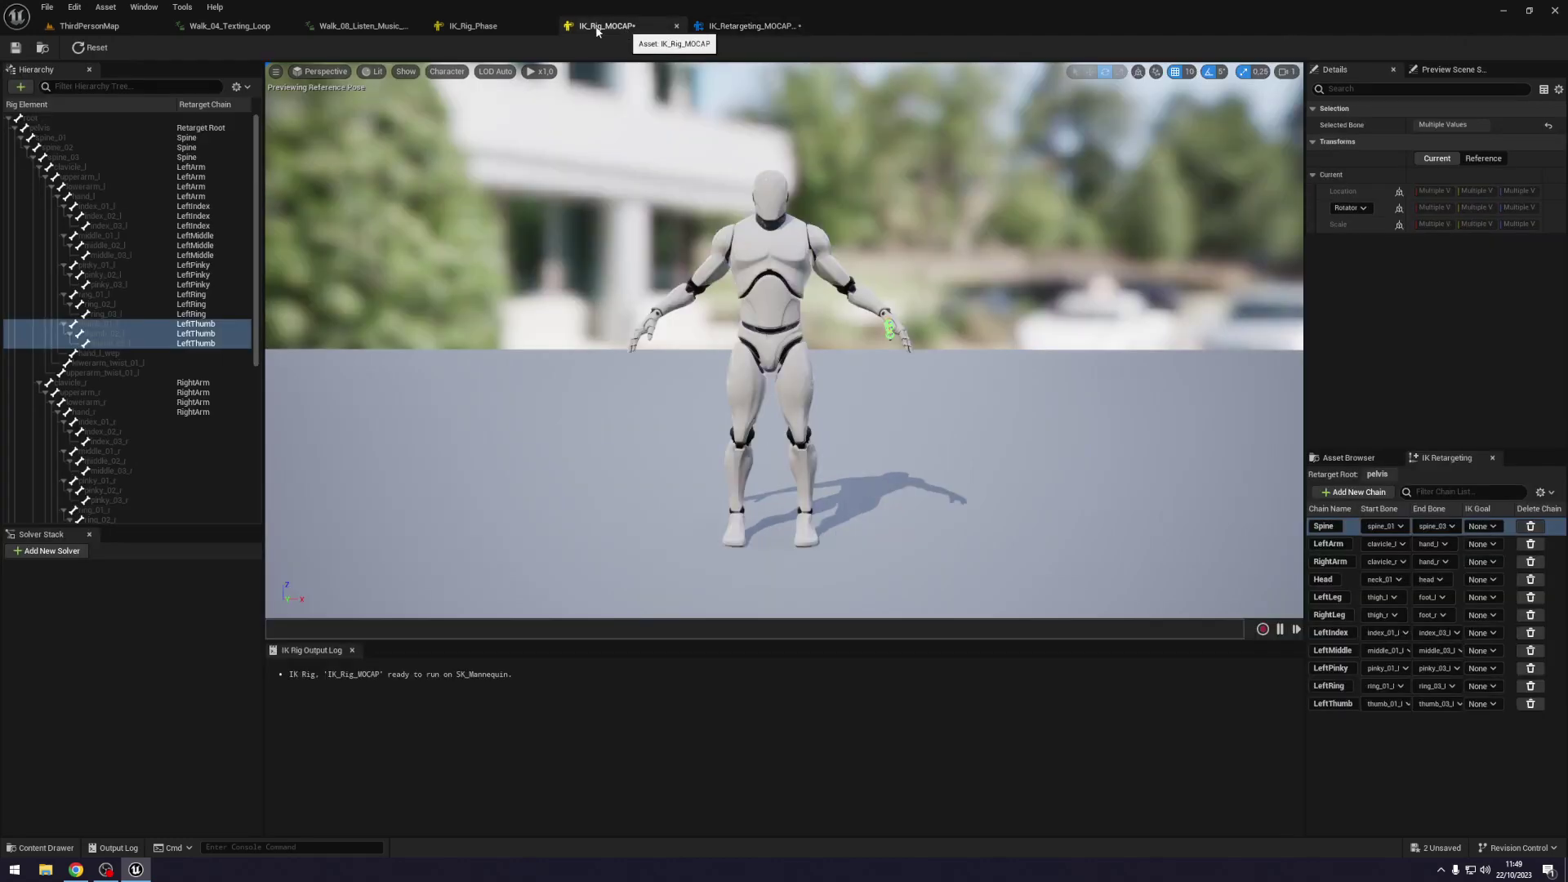
pyautogui.click(15, 47)
pyautogui.click(86, 26)
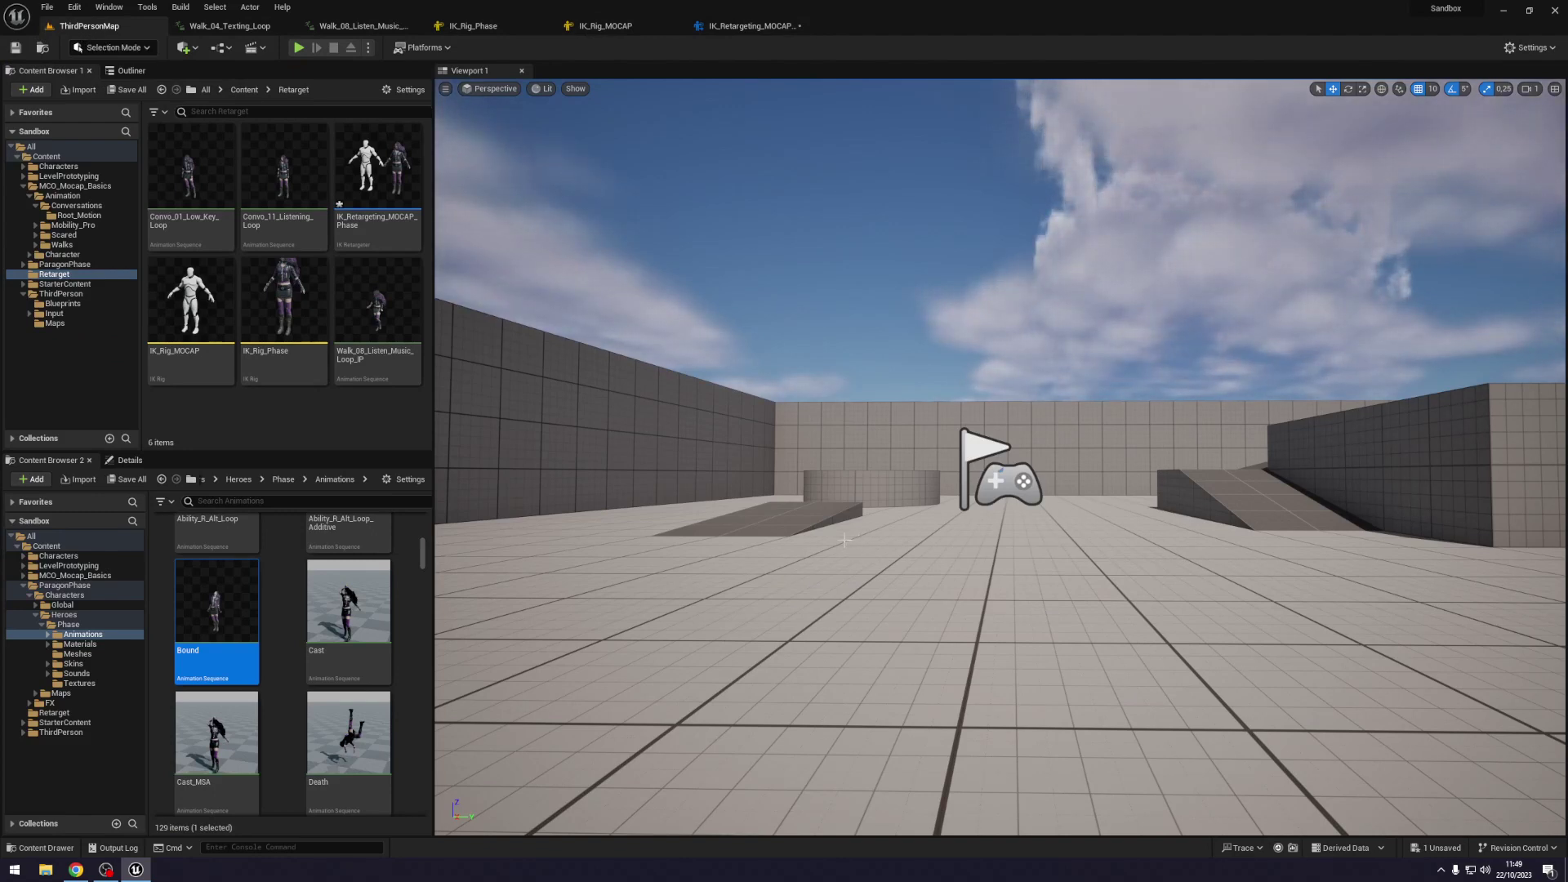
pyautogui.click(245, 26)
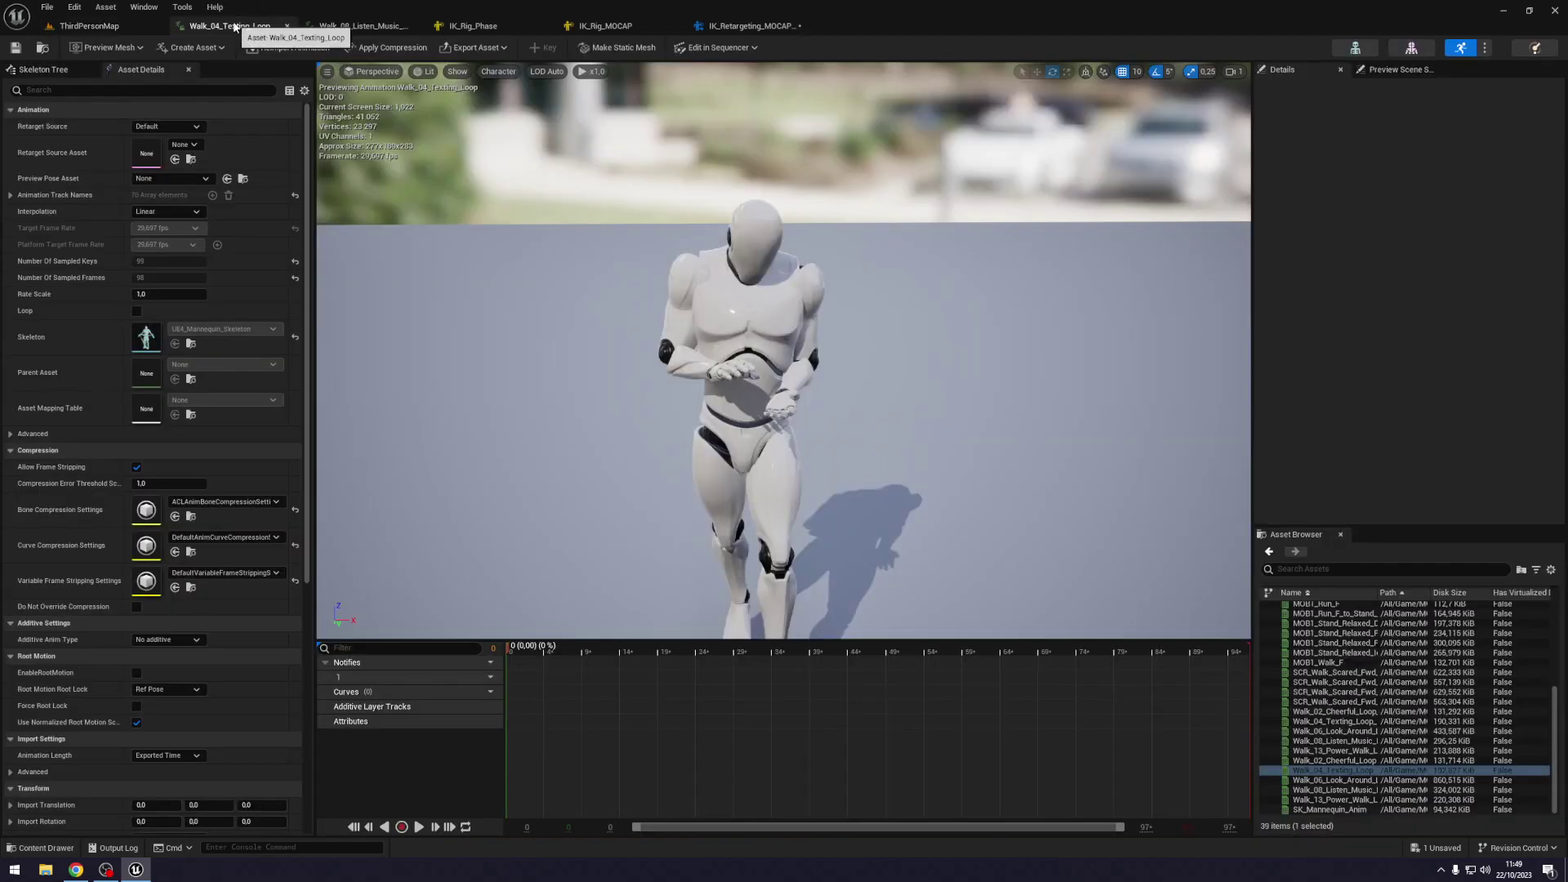
# Play the retargeted Walk_08_Listen_Music_Loop_IP animation on the Phase character.
pyautogui.click(363, 26)
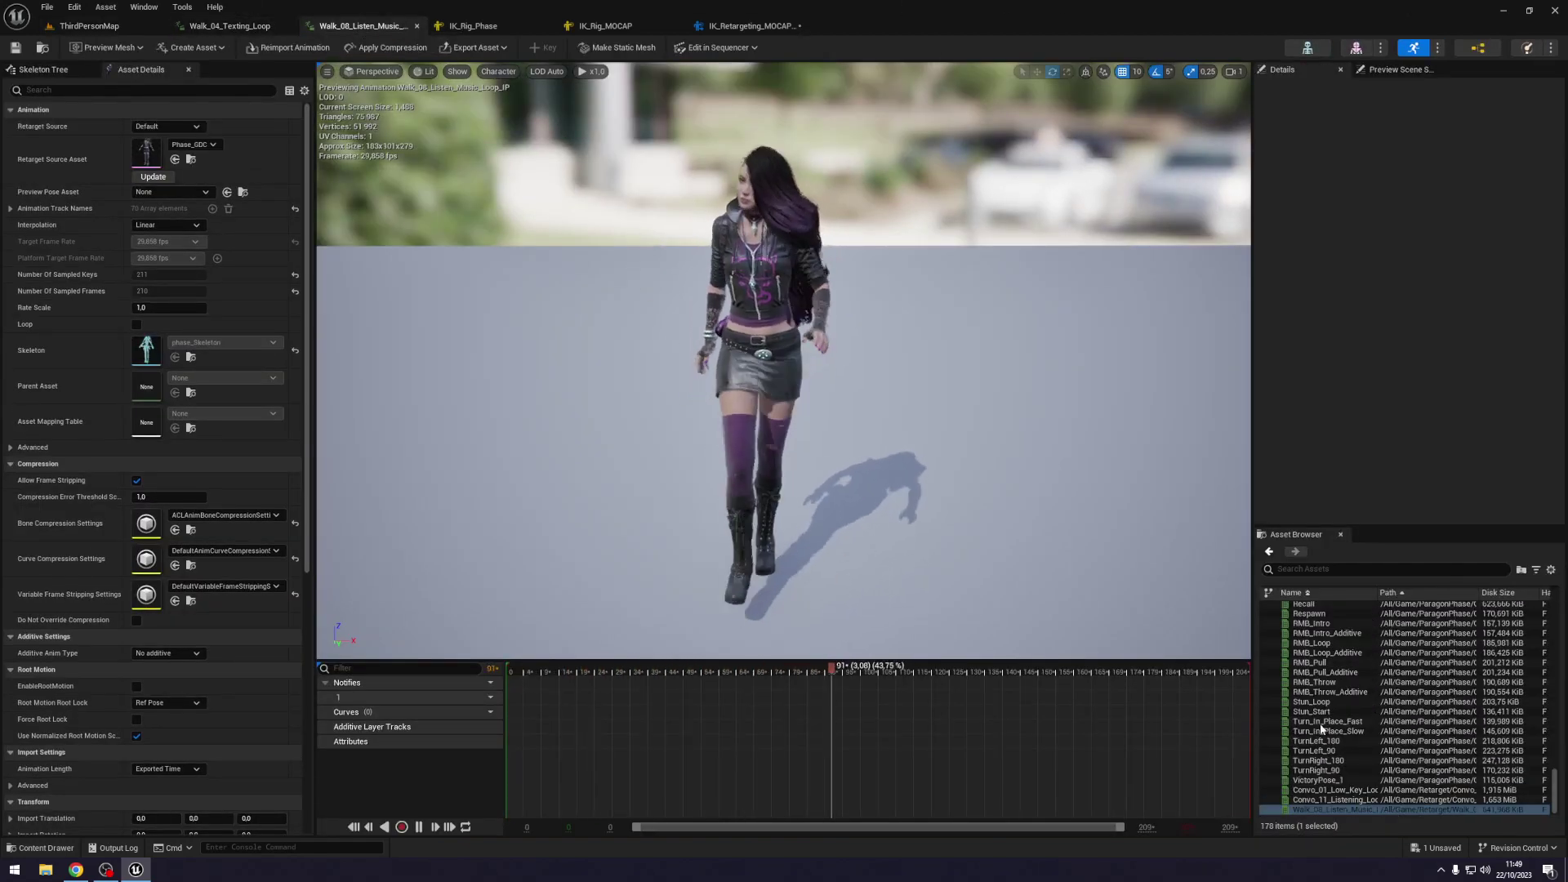
pyautogui.moveTo(1356, 806)
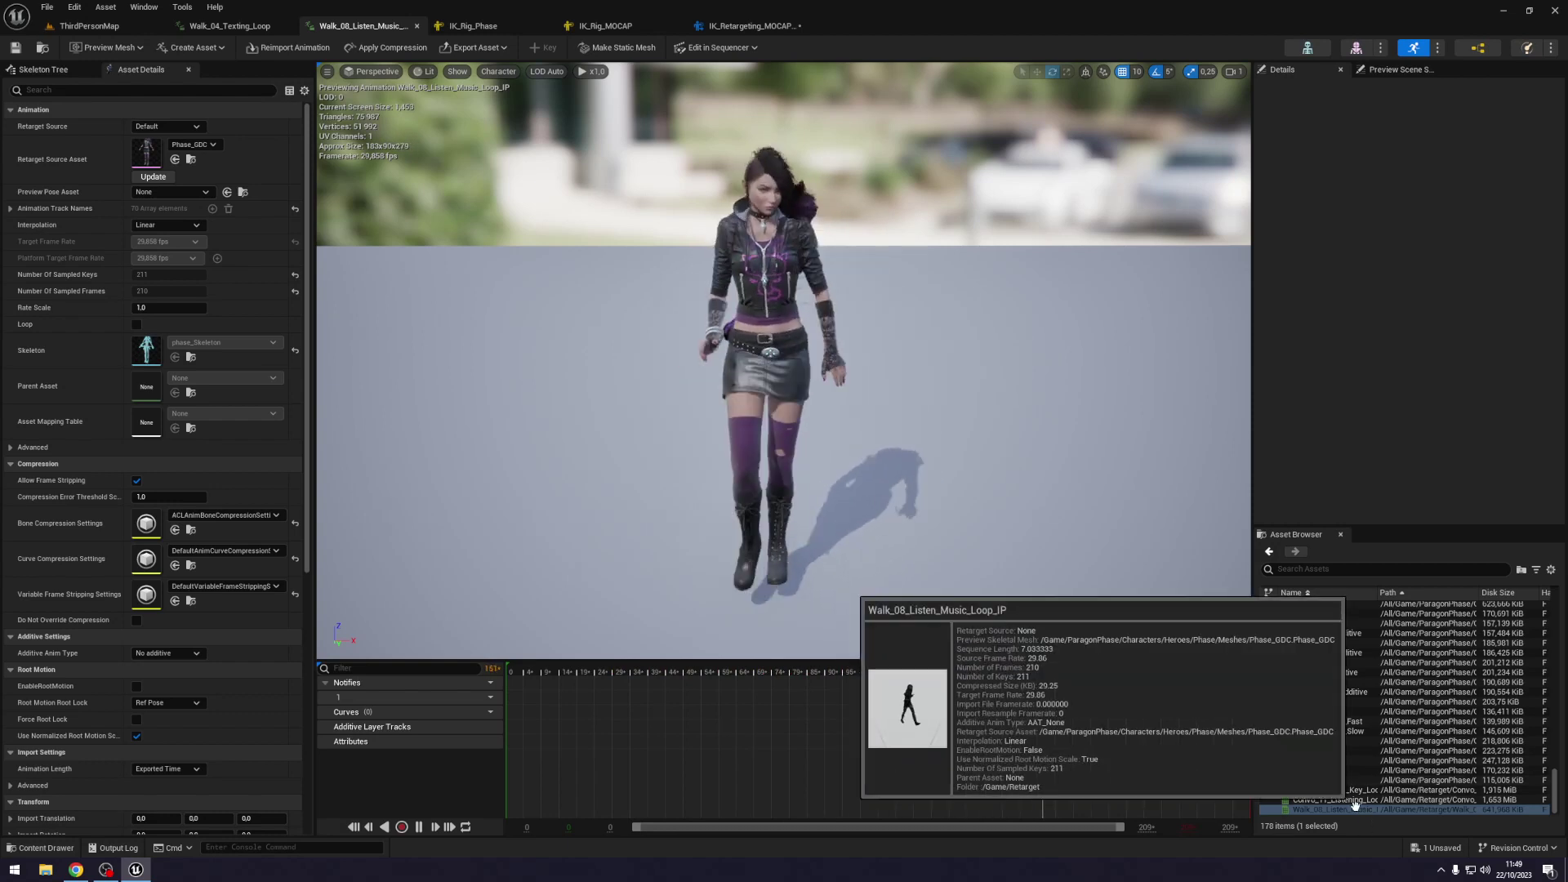